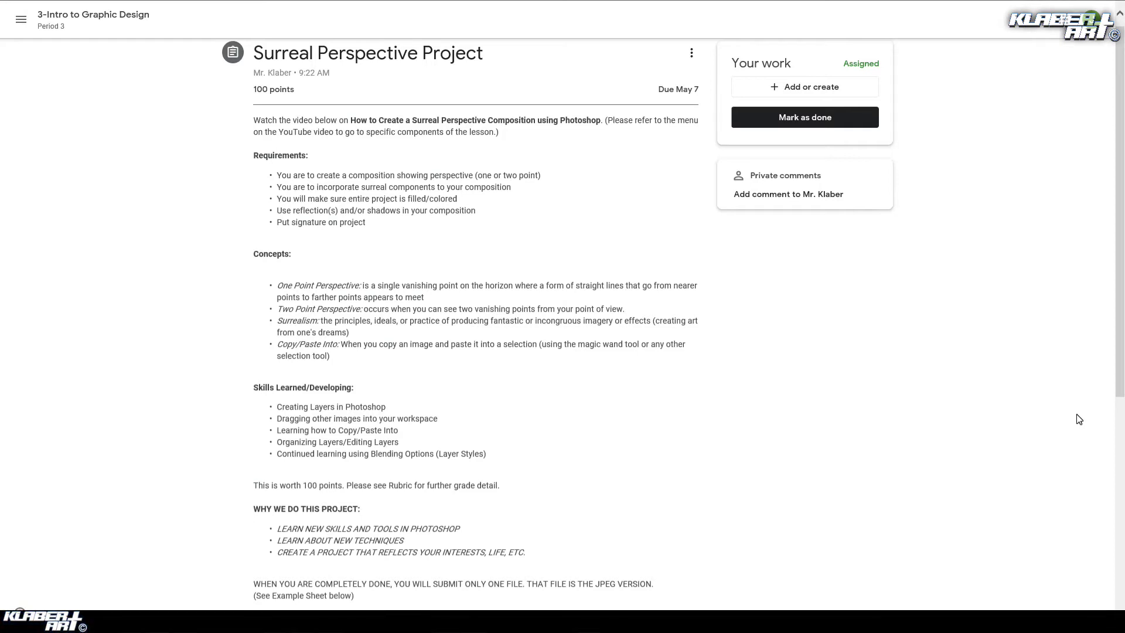
- Expand the rubric's Signature, Surrealism/Creativity/Theme, Details & Specifications and Effort/Craftsmanship criteria on the Surreal Perspective Project assignment
scroll(1079, 419, down, 6)
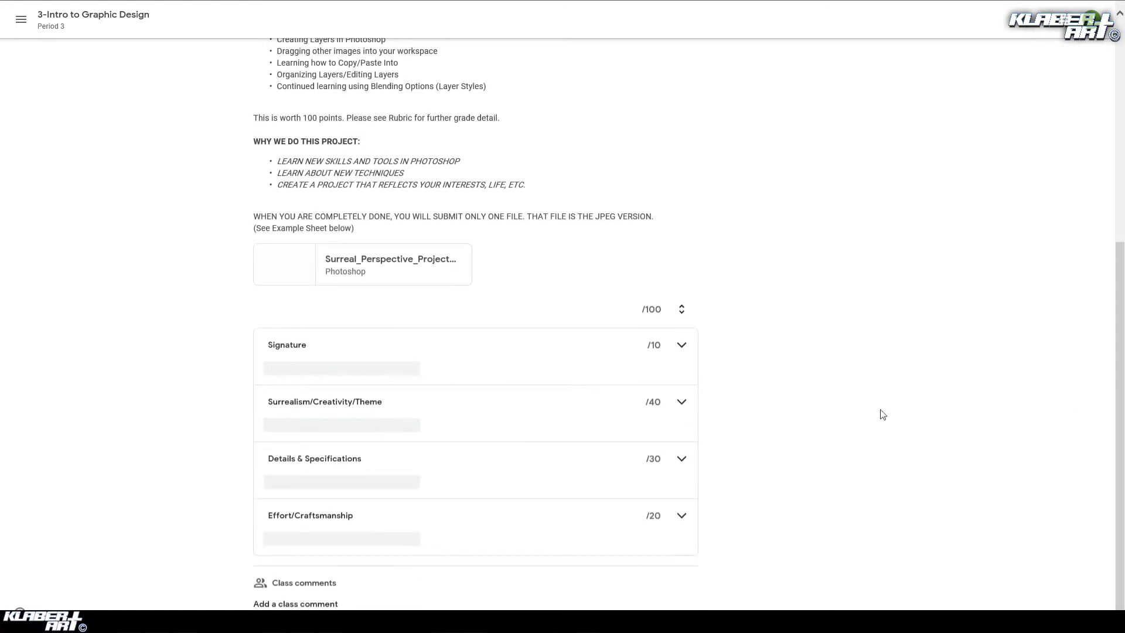
click(282, 349)
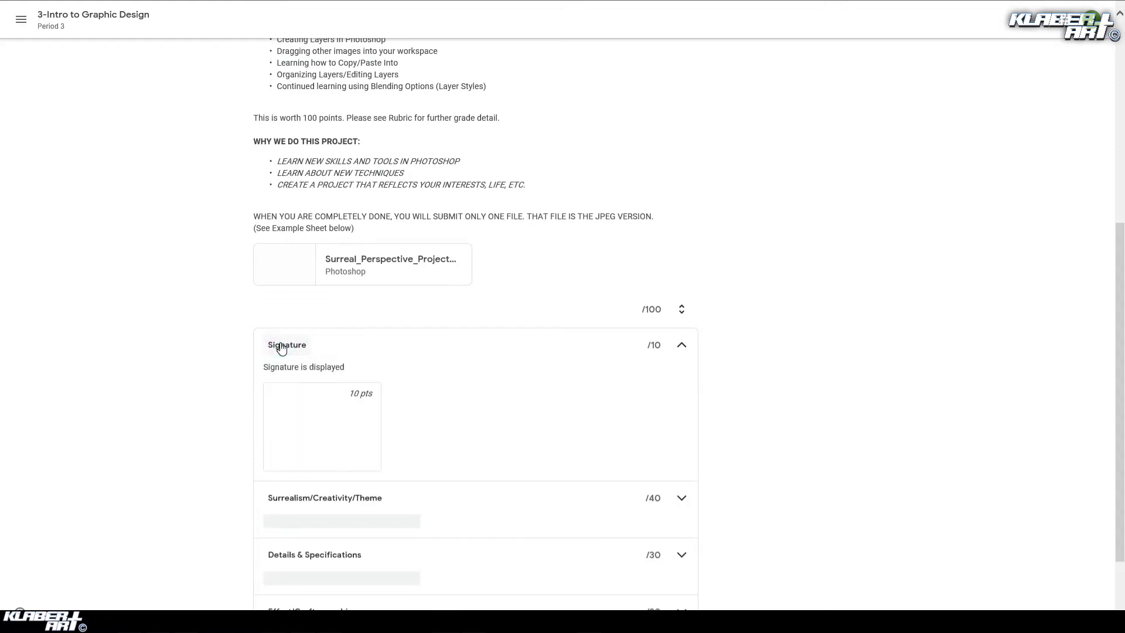
click(376, 499)
scroll(536, 469, down, 3)
click(327, 461)
scroll(410, 457, down, 2)
click(317, 516)
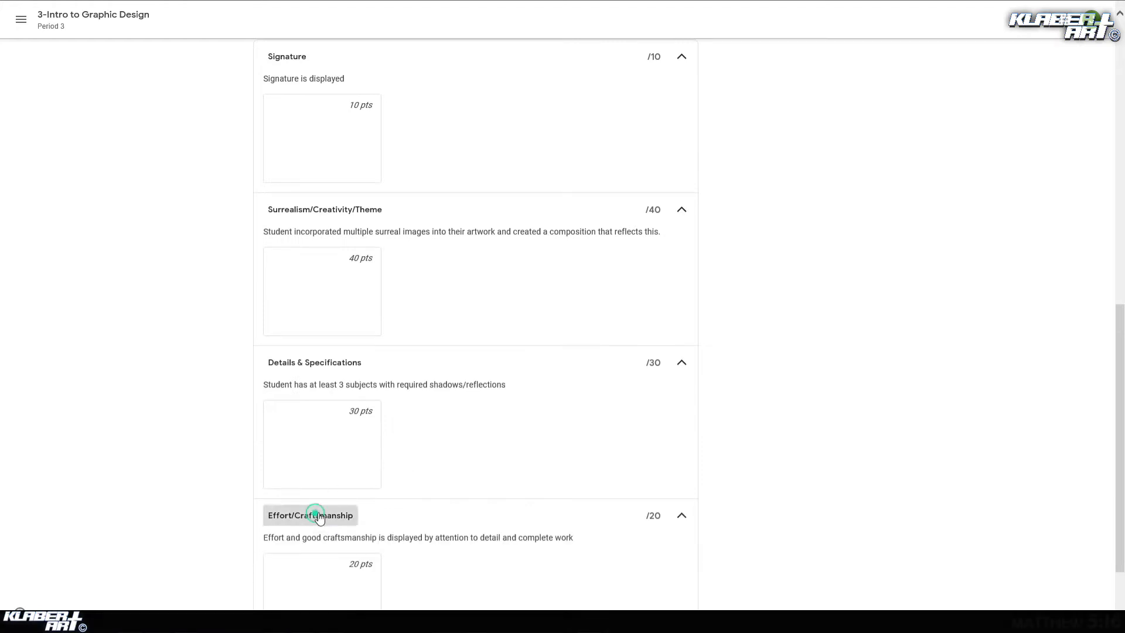
- Review the assignment's instructions and expanded rubric criteria, and leave the browser's full-screen view
scroll(848, 474, up, 10)
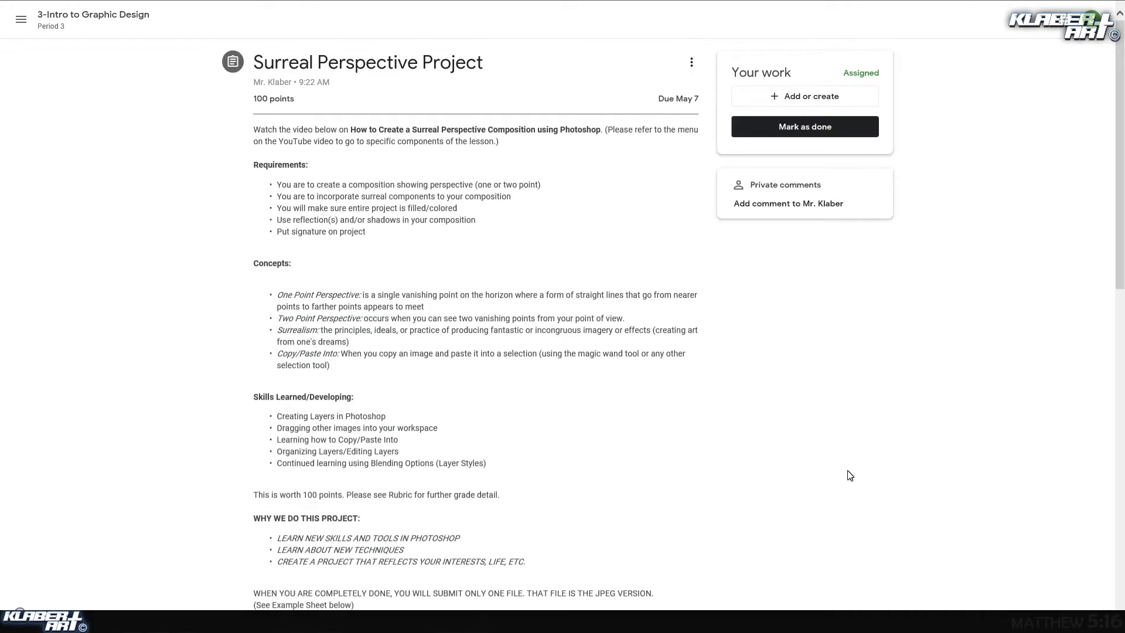
scroll(850, 475, down, 10)
scroll(849, 475, up, 2)
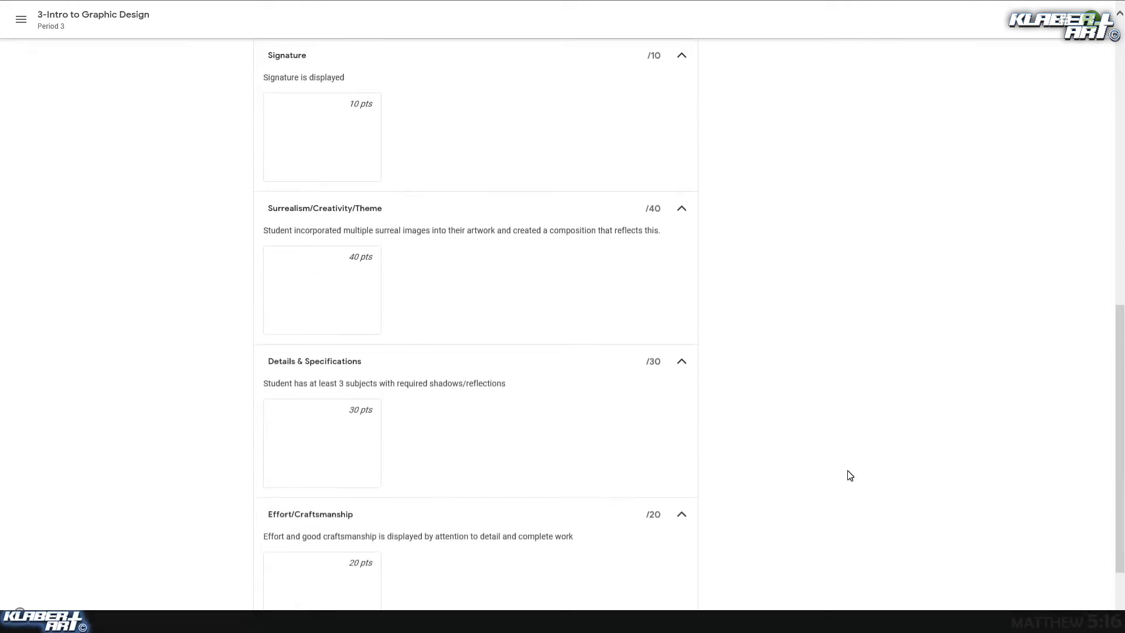
scroll(850, 475, up, 2)
scroll(850, 475, down, 2)
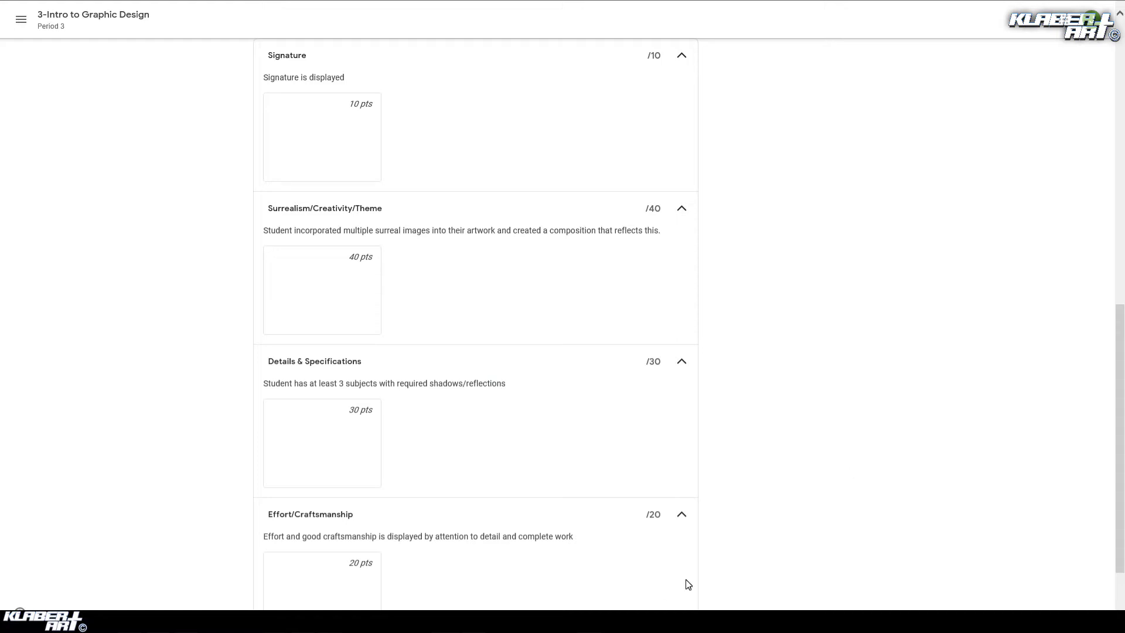
scroll(917, 501, up, 15)
key(F11)
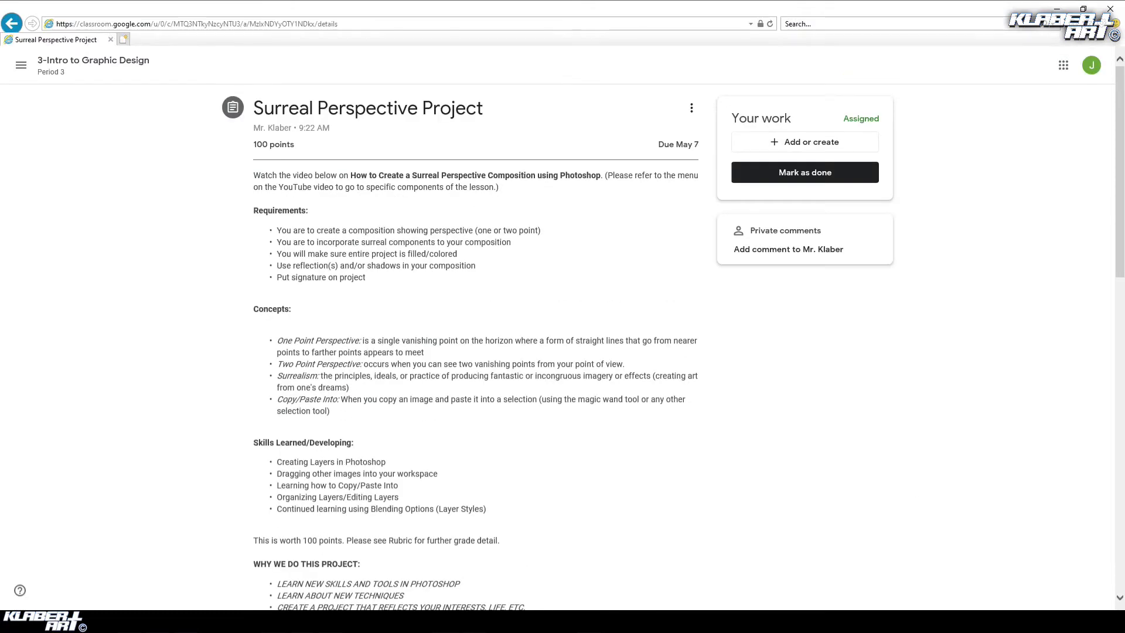
mouse_move(587, 621)
click(991, 621)
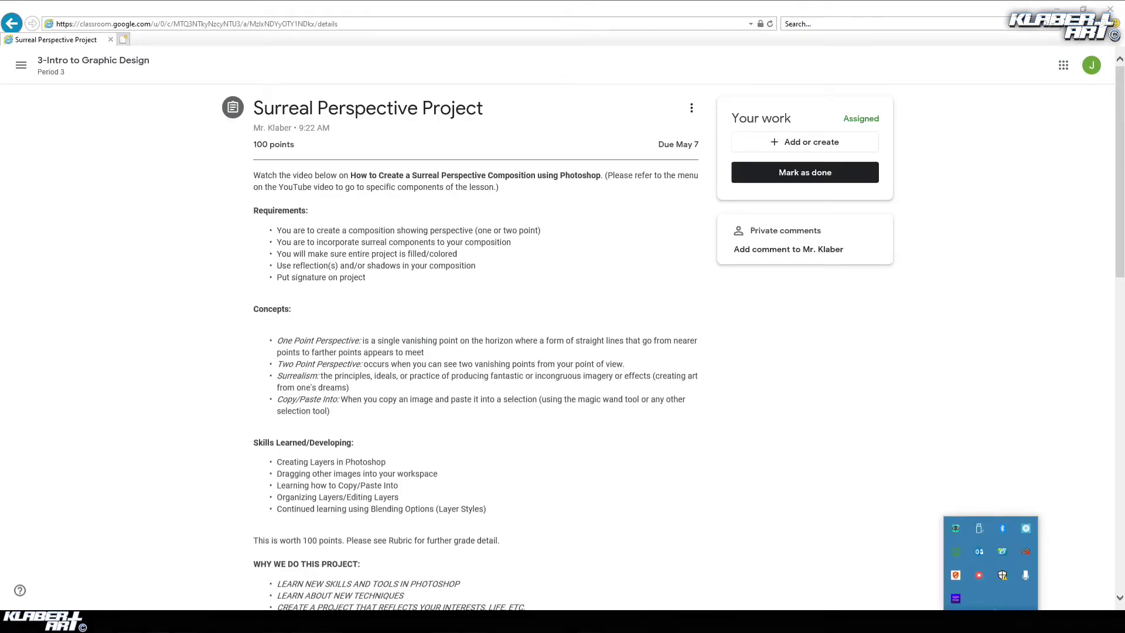
right_click(978, 578)
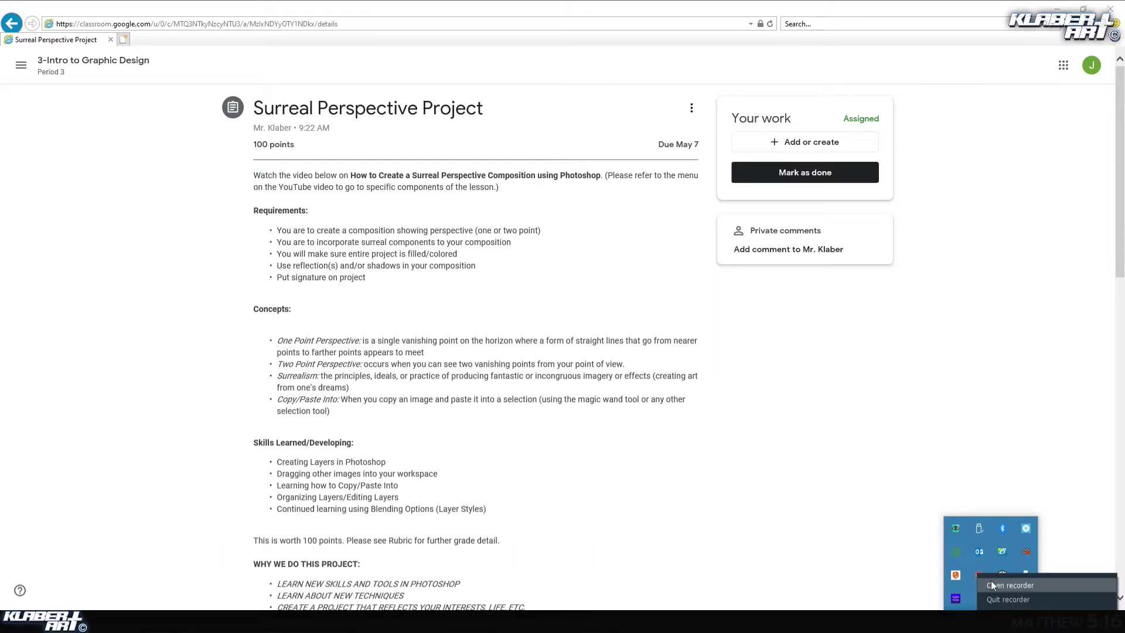
click(997, 586)
- Open the assignment's attached Surreal_Perspective_Project.psd in a new window and download it
scroll(680, 434, down, 4)
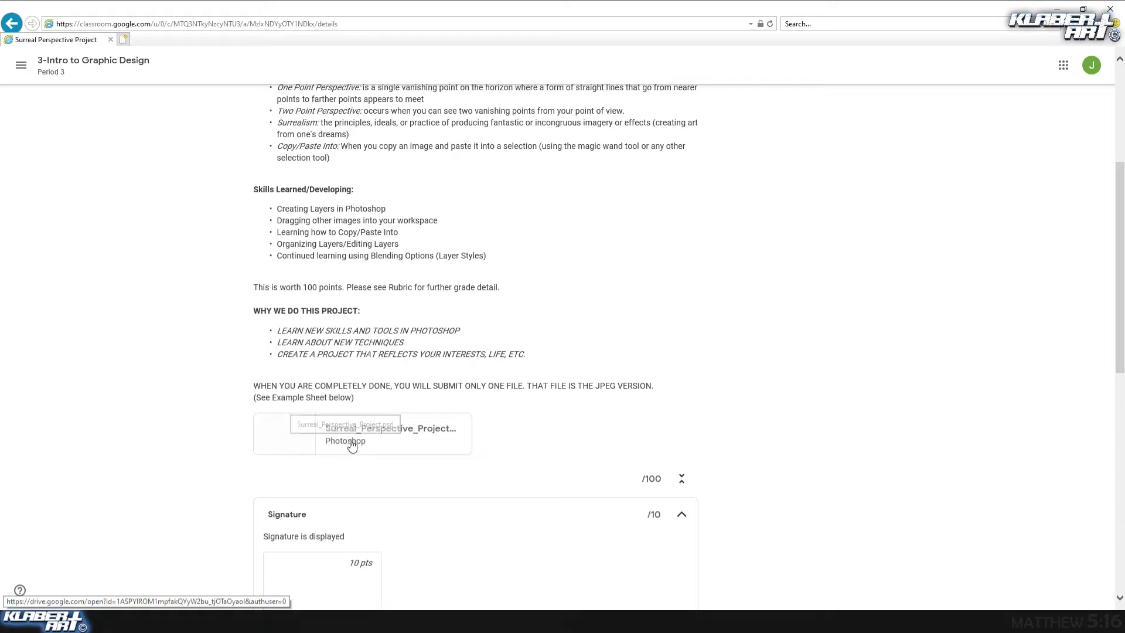
scroll(375, 352, up, 4)
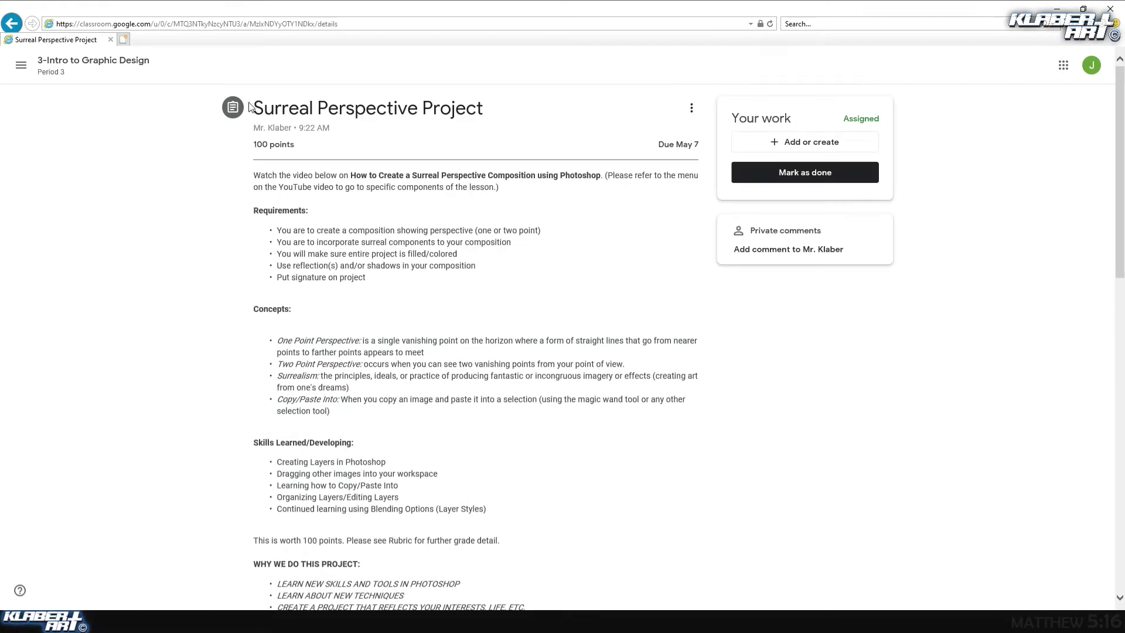
scroll(338, 501, down, 5)
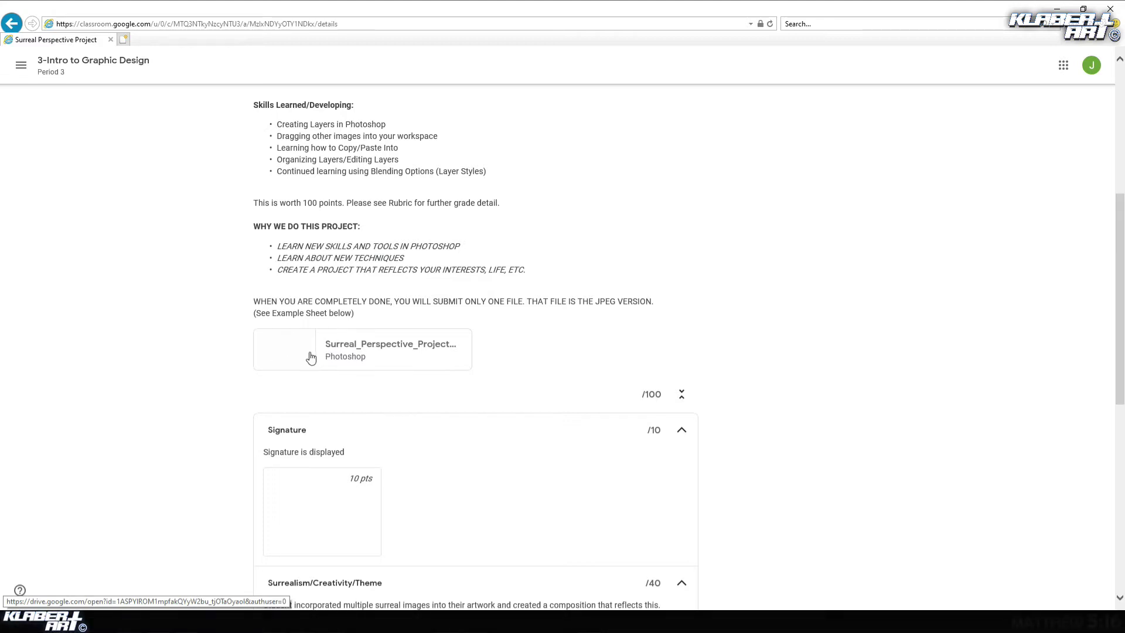
click(291, 353)
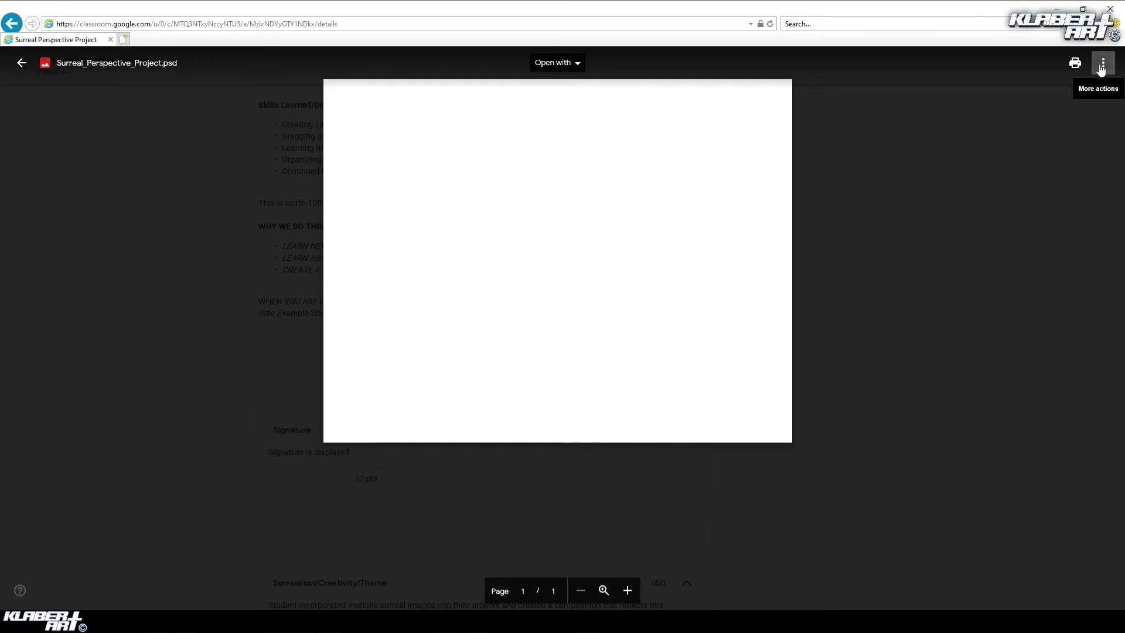
click(1104, 66)
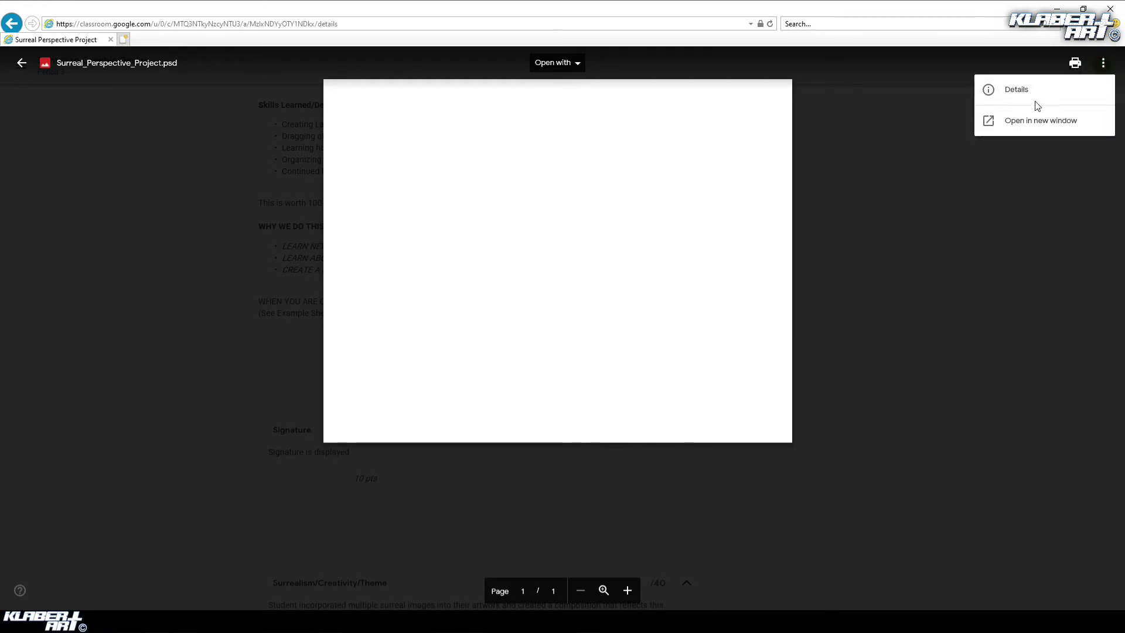
click(1035, 124)
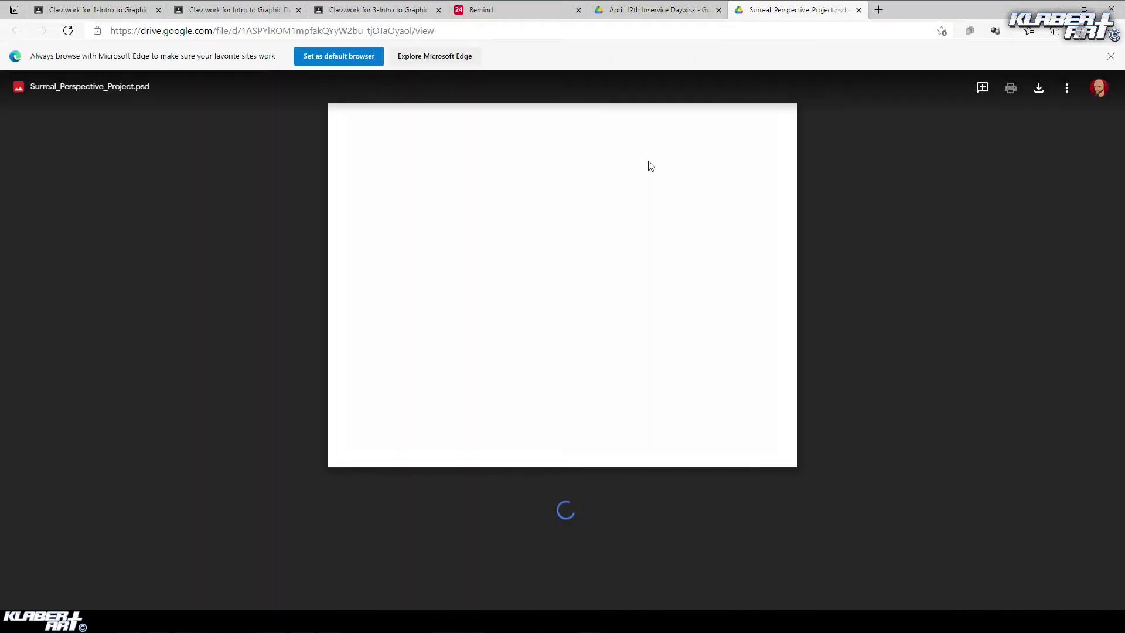
click(1039, 92)
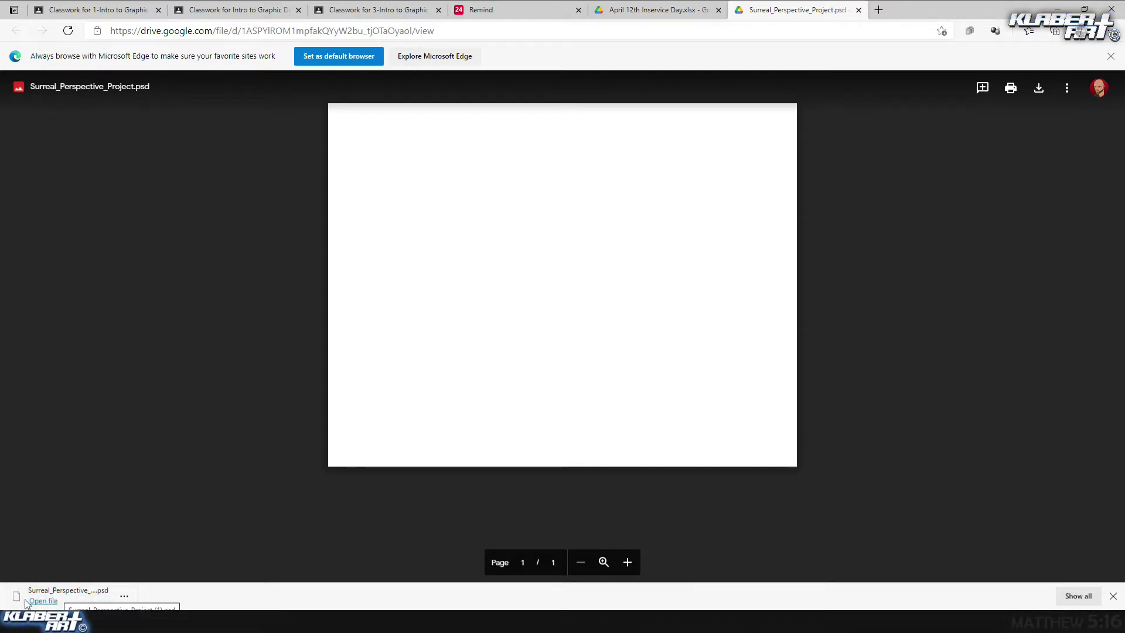
- Switch to Photoshop and open the downloaded file Surreal_Perspective_Project (1) from the Downloads folder
click(44, 602)
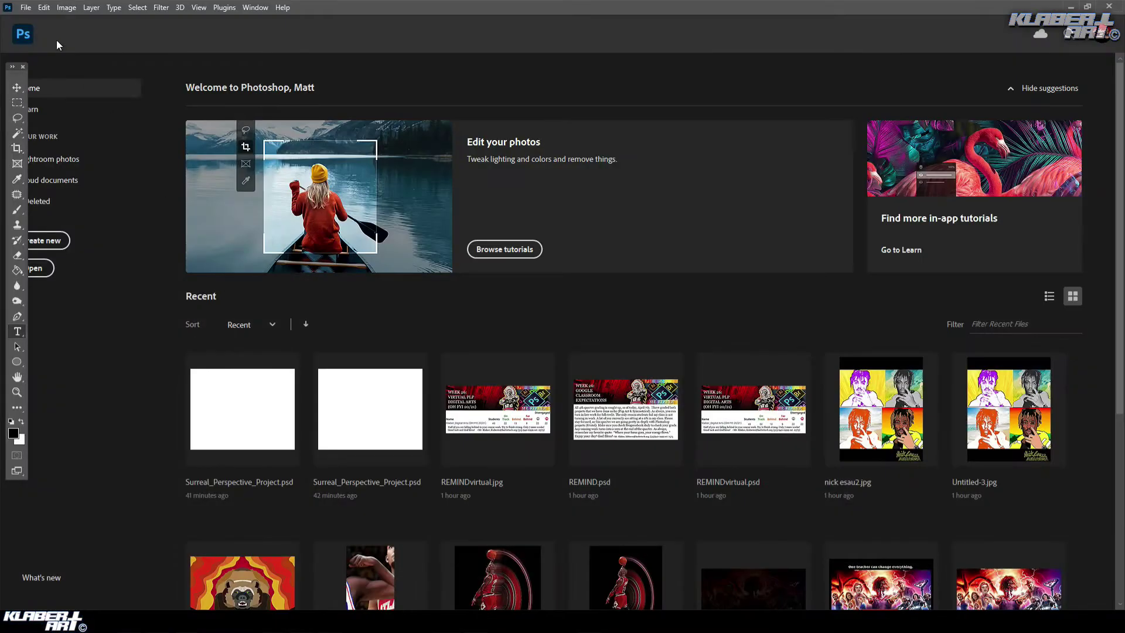
click(25, 7)
click(35, 34)
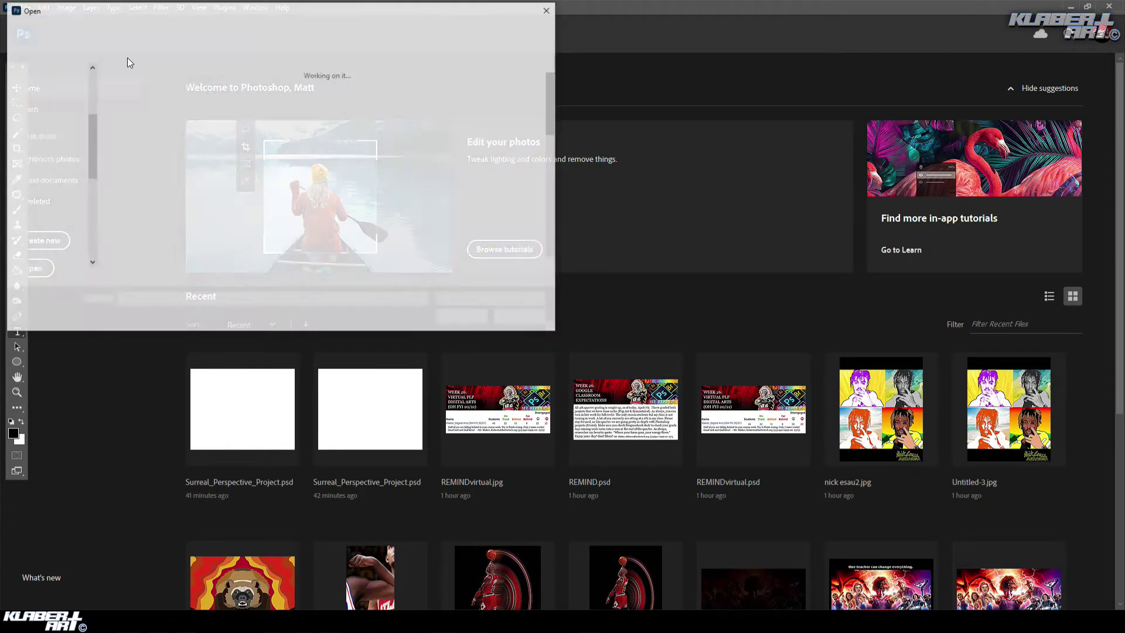
click(53, 167)
click(150, 114)
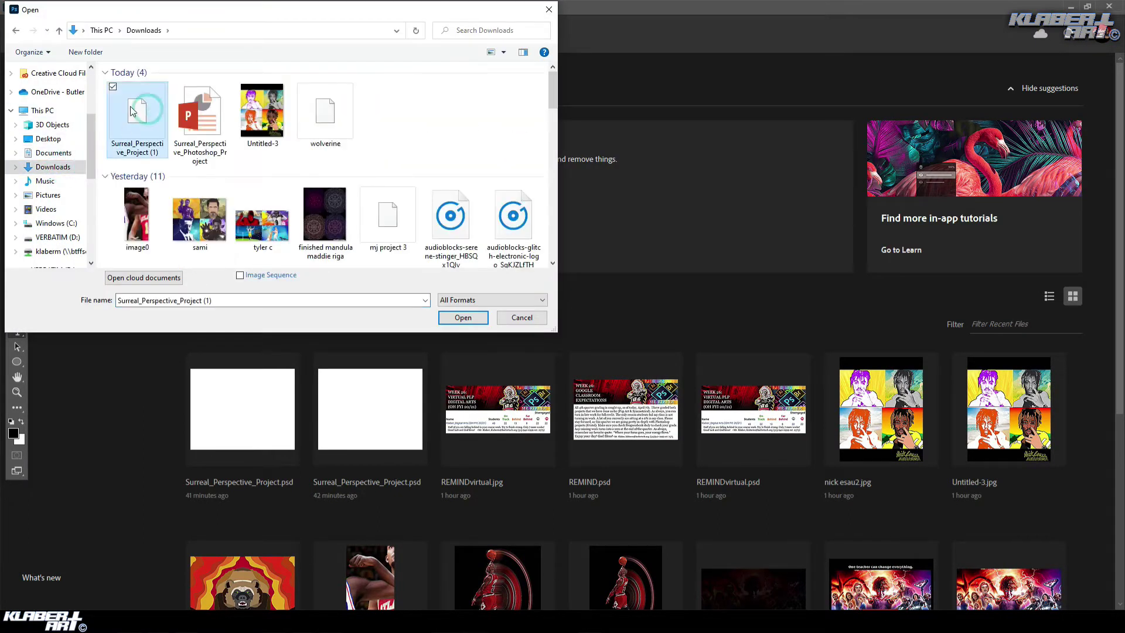
click(463, 318)
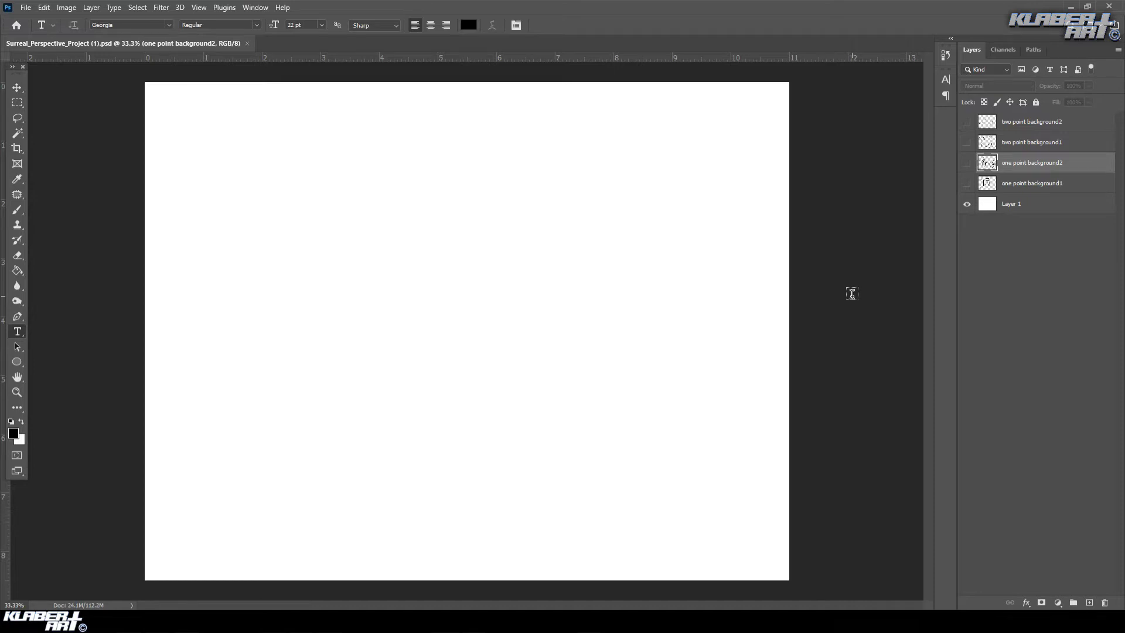
click(260, 12)
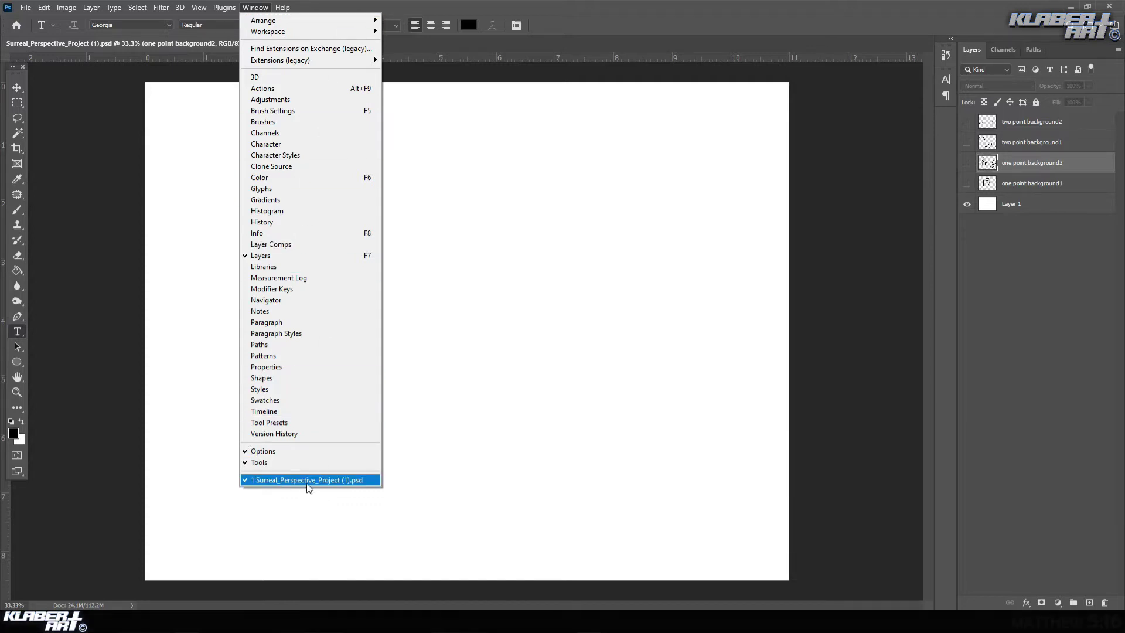
click(684, 33)
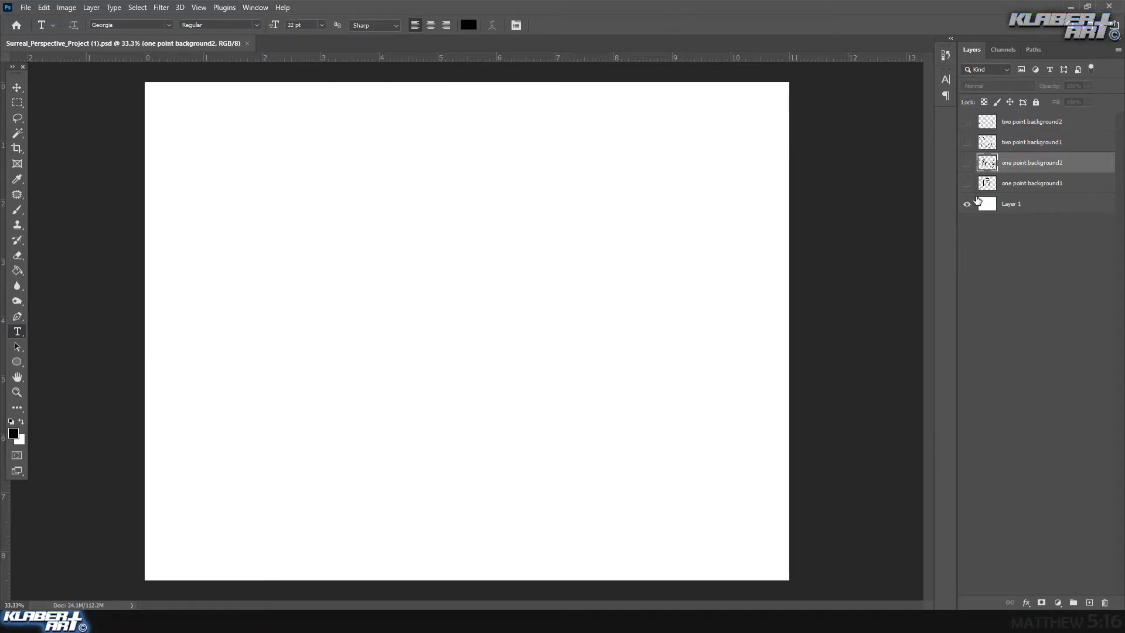
- Preview the four one-point and two-point background layers one at a time, starting with two point background2 and hiding each again
click(967, 123)
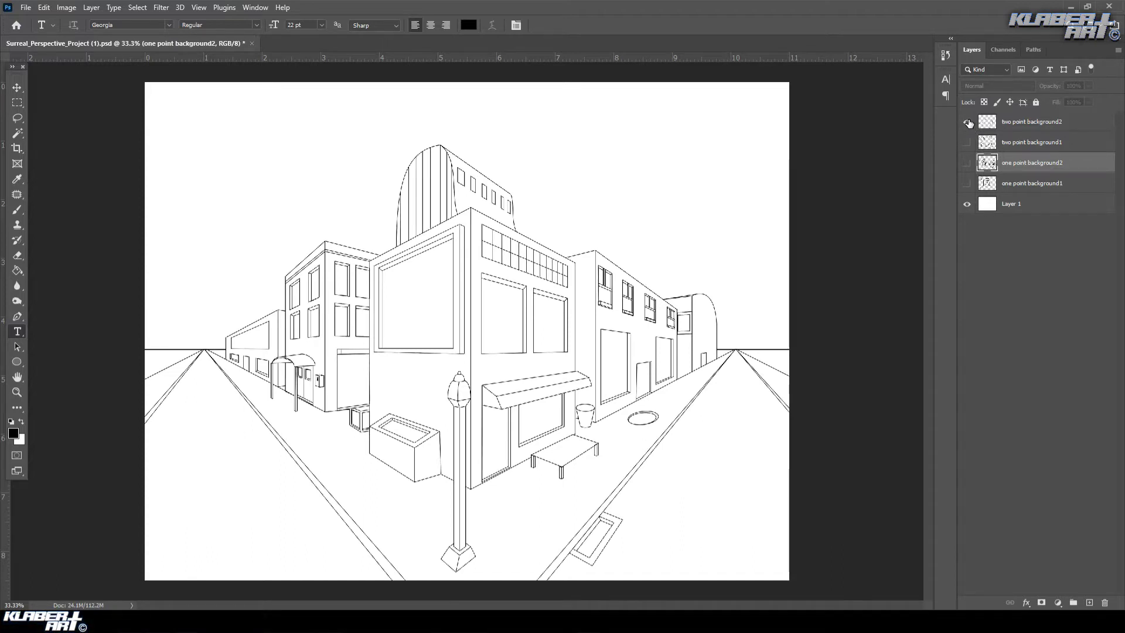
click(967, 122)
click(968, 143)
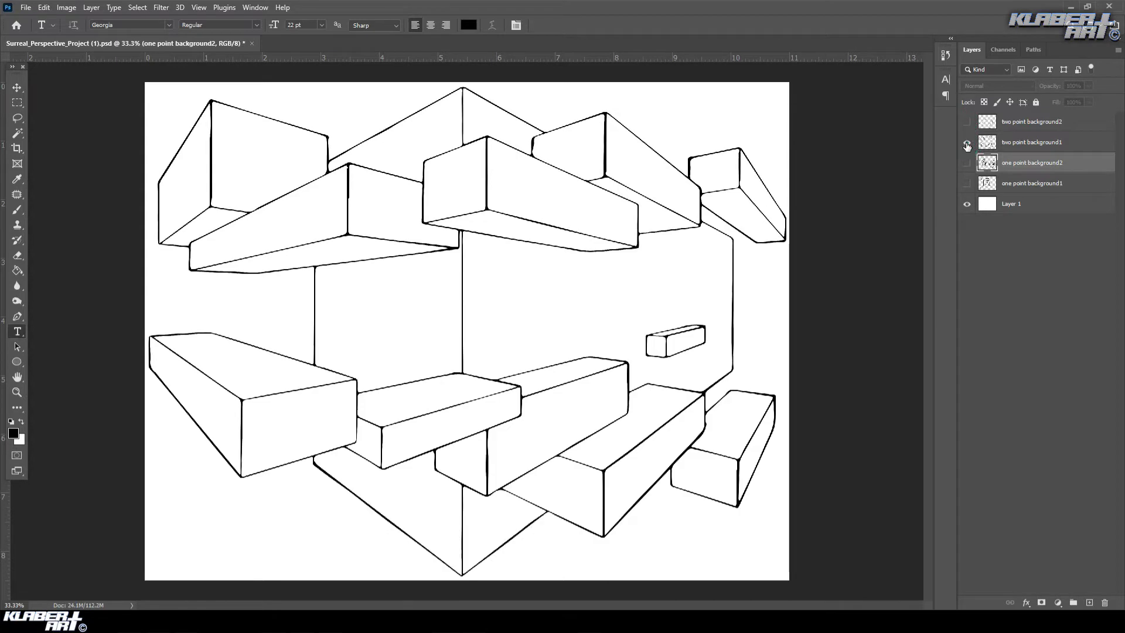
click(966, 144)
click(967, 163)
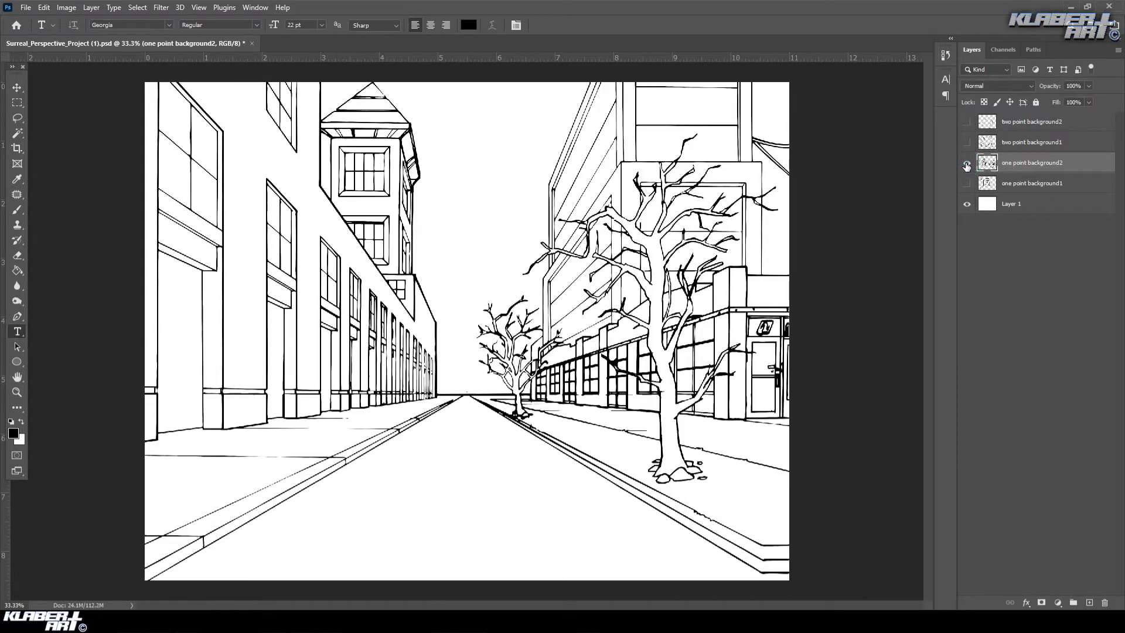
click(967, 164)
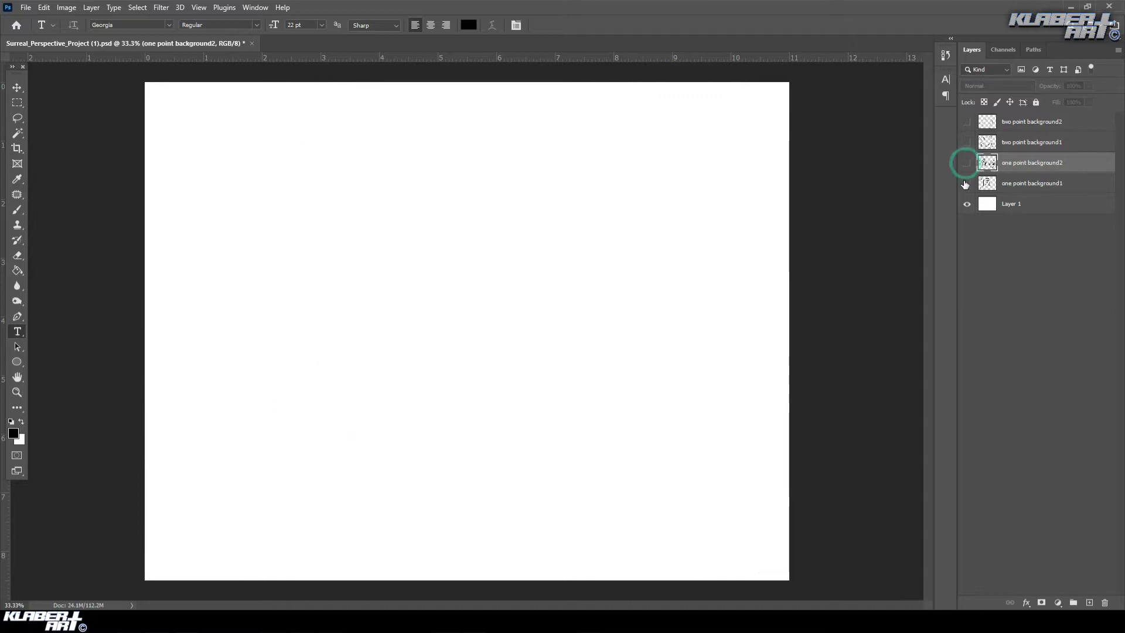
click(966, 183)
click(966, 184)
click(967, 183)
click(967, 184)
click(967, 163)
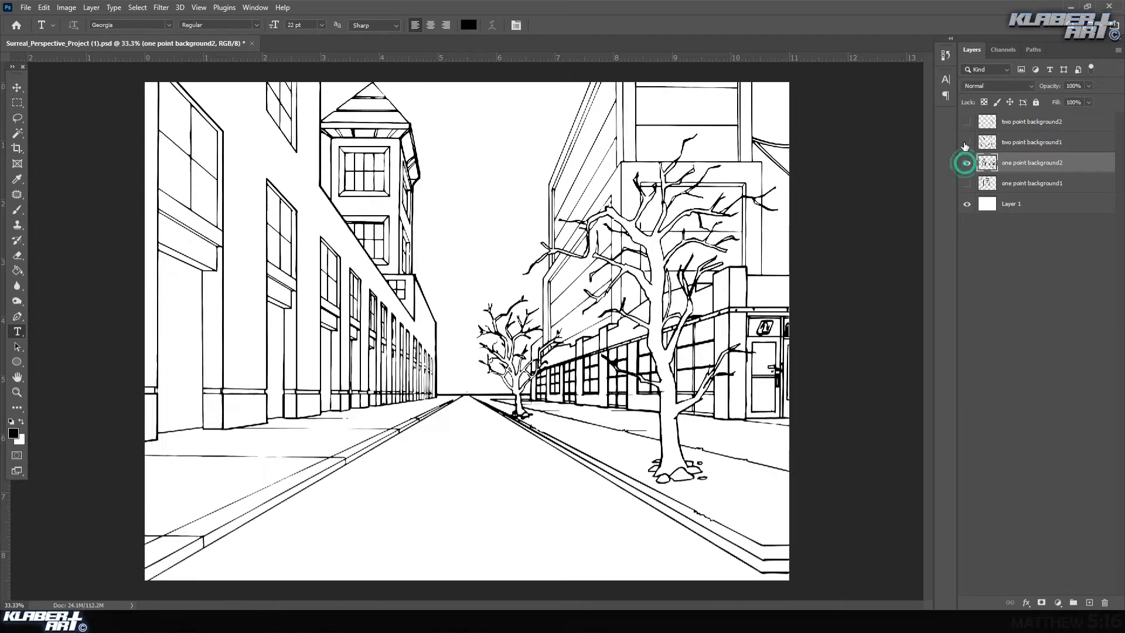
click(967, 164)
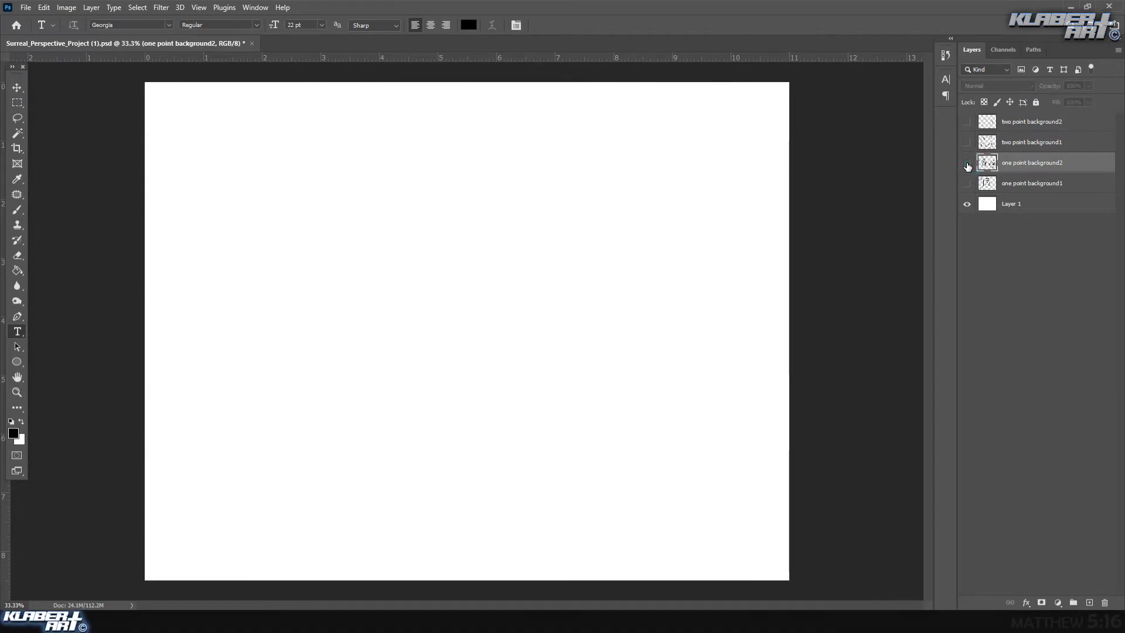
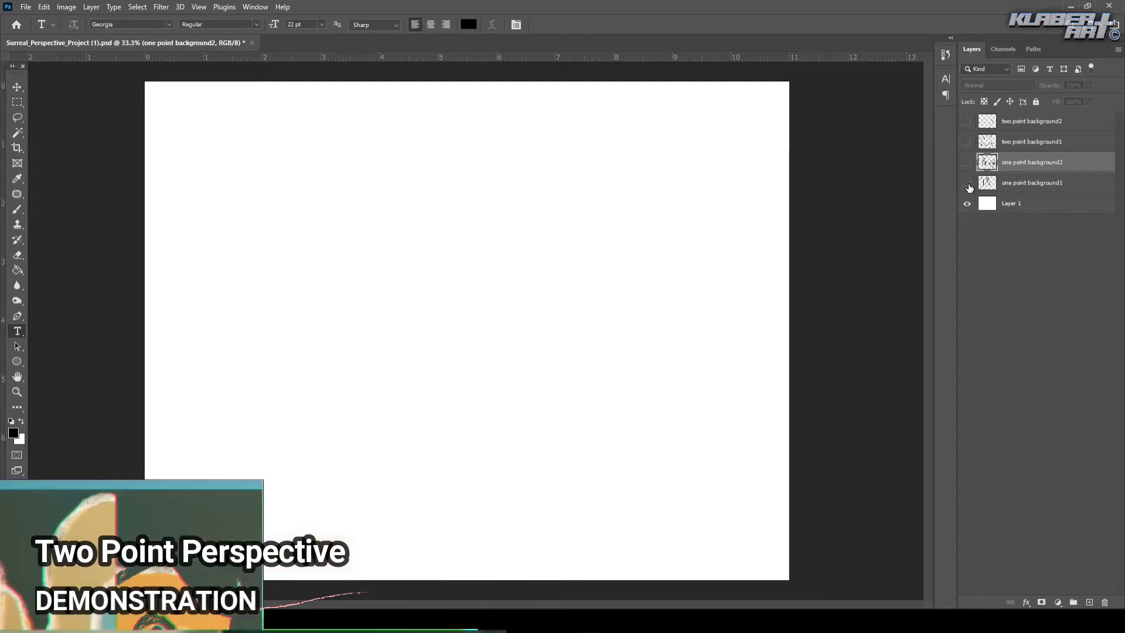
- Preview each background layer in turn from one point background1 up to two point background2, hiding each again
click(968, 184)
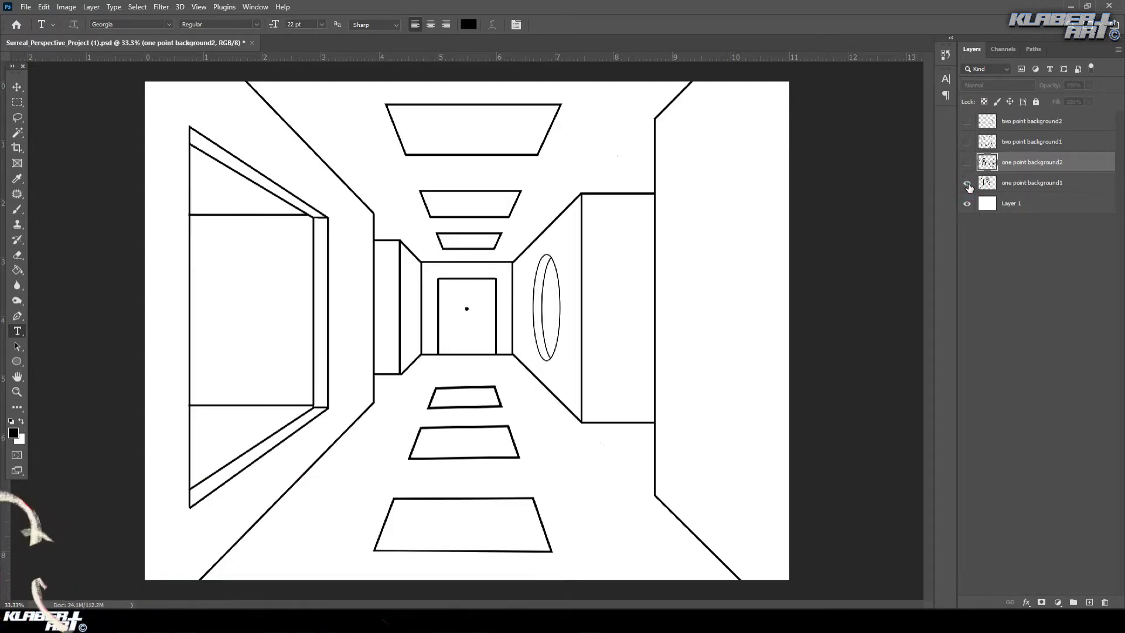
click(968, 185)
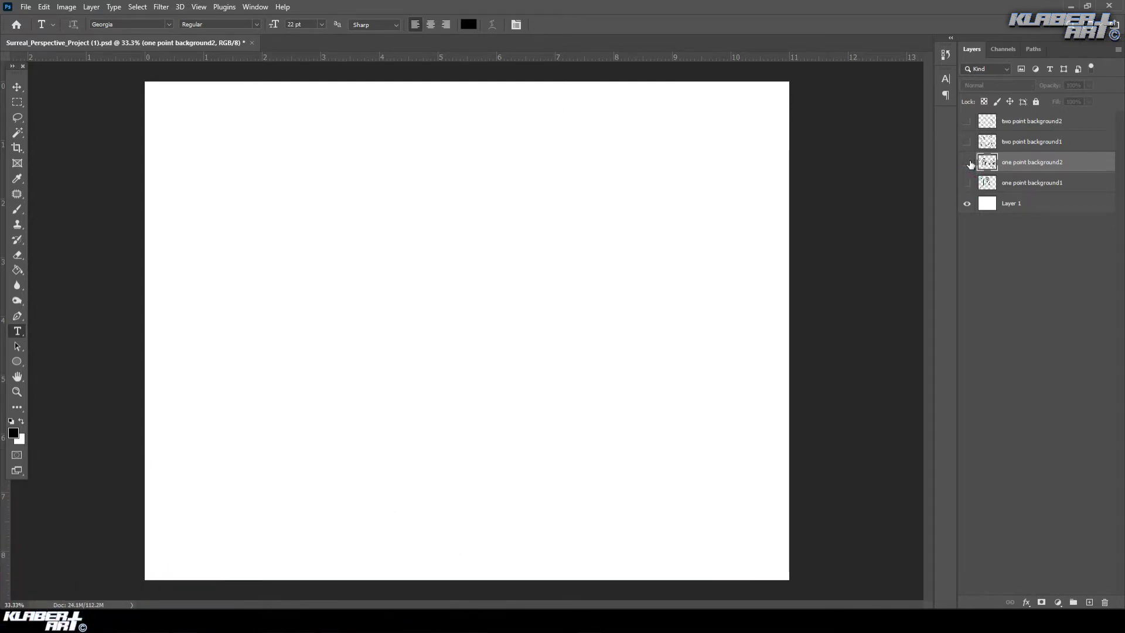
click(967, 162)
click(968, 158)
click(967, 142)
click(968, 142)
click(967, 123)
click(967, 122)
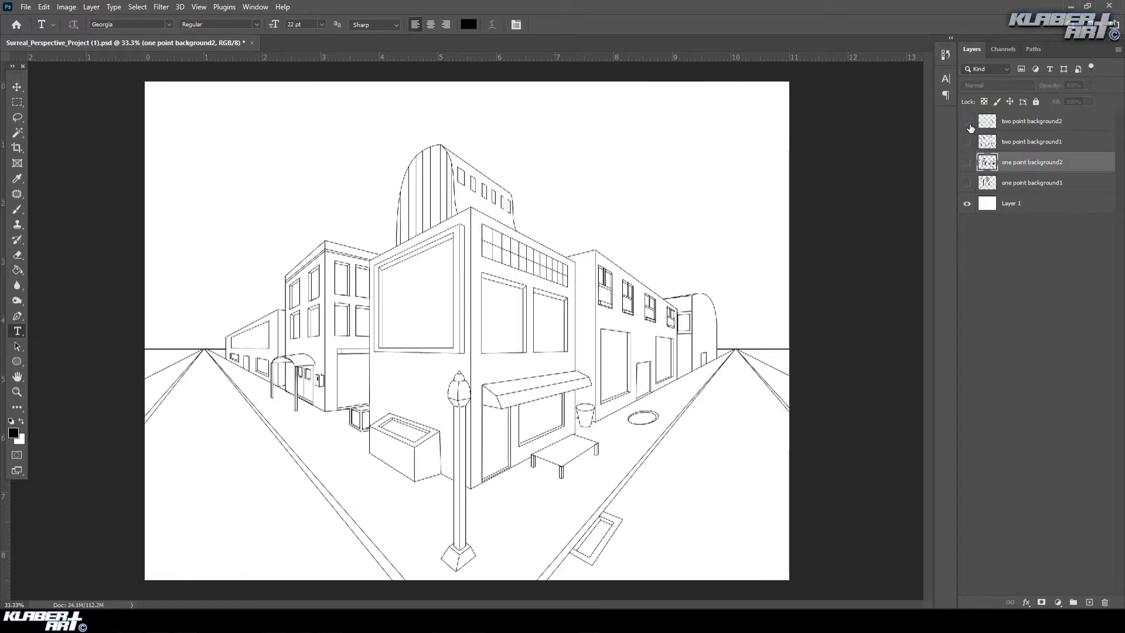
- Preview the two point background1 and one point background1 layers separately, leaving both hidden
click(967, 142)
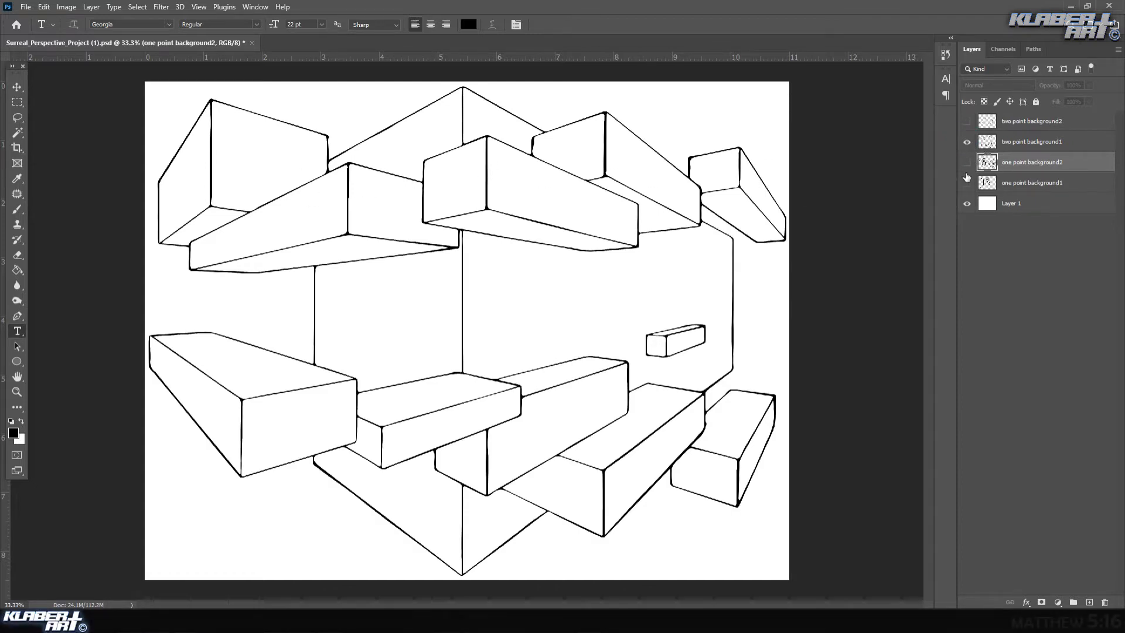
click(967, 141)
click(967, 184)
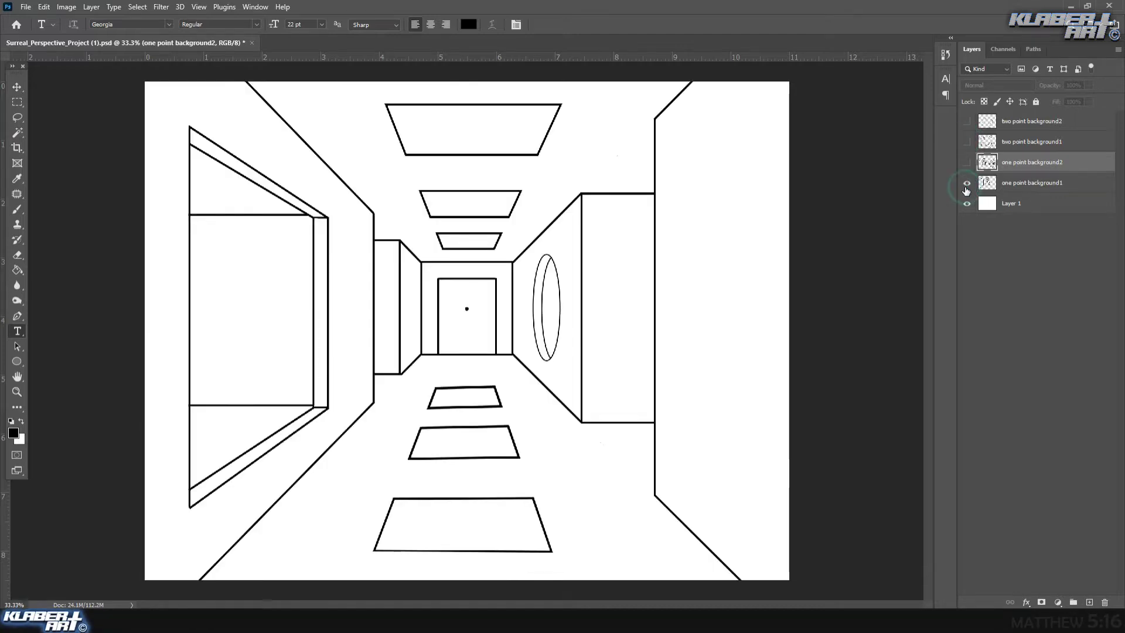
click(967, 184)
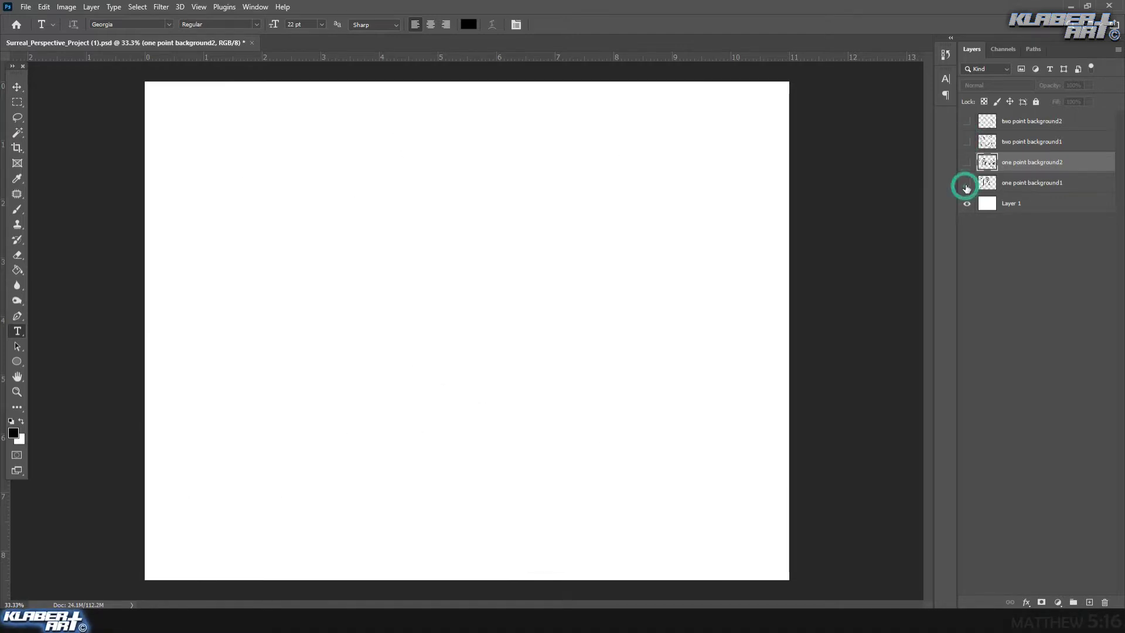
- Show the two point background1 layer, then briefly preview one point background1 over it and hide that again
click(967, 142)
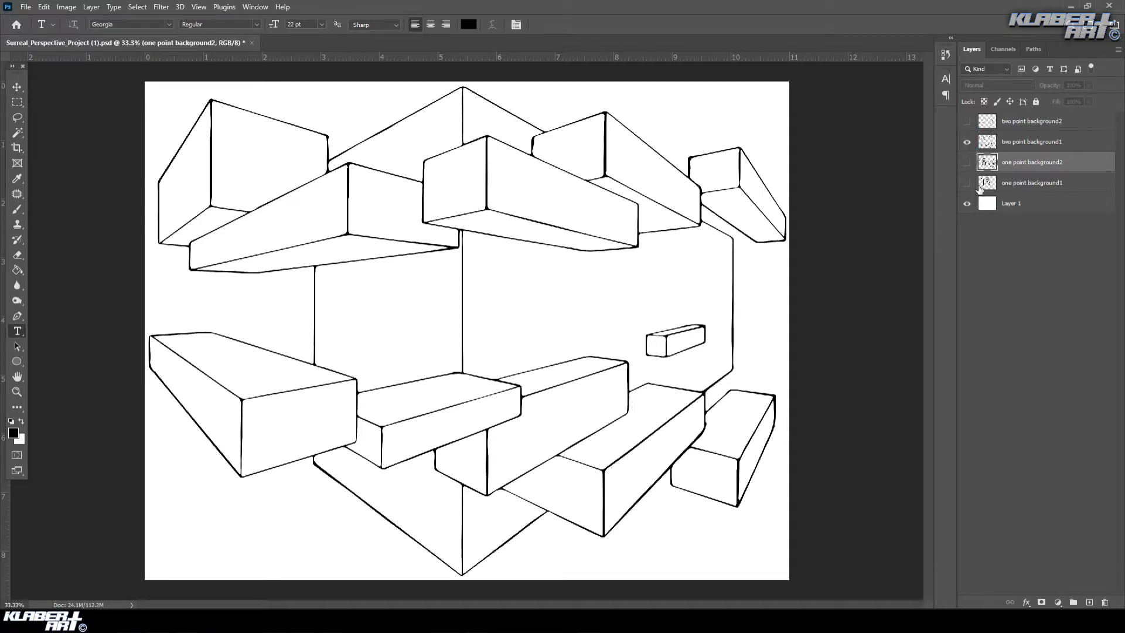
click(1025, 186)
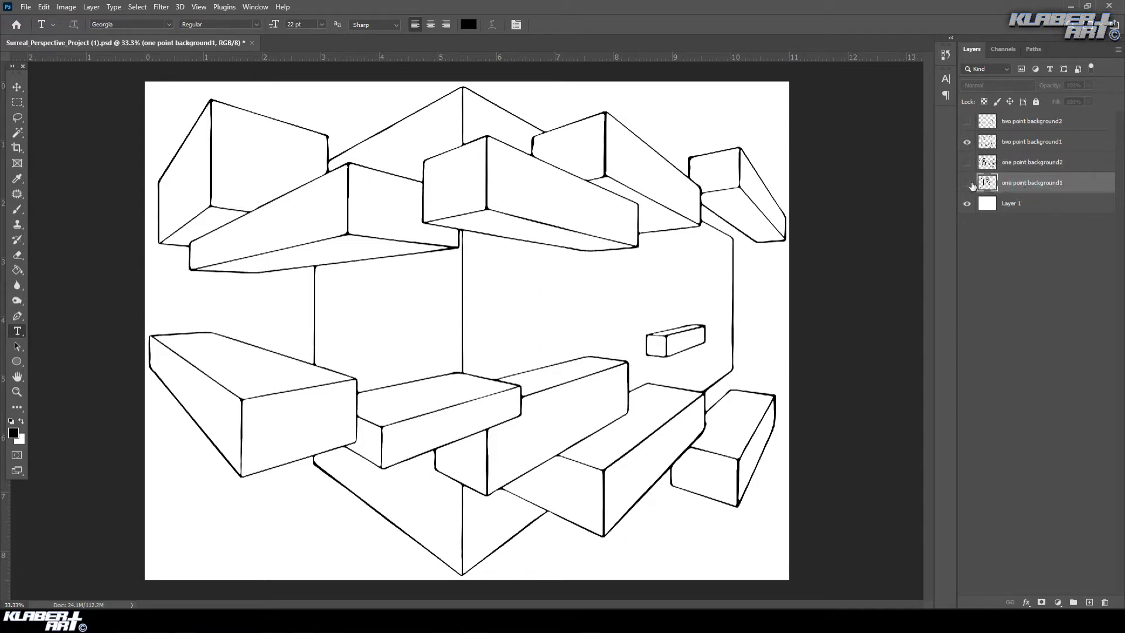
click(968, 184)
click(967, 184)
- Delete the one point background2 and two point background2 layers and the white Layer 1
click(1030, 163)
key(Delete)
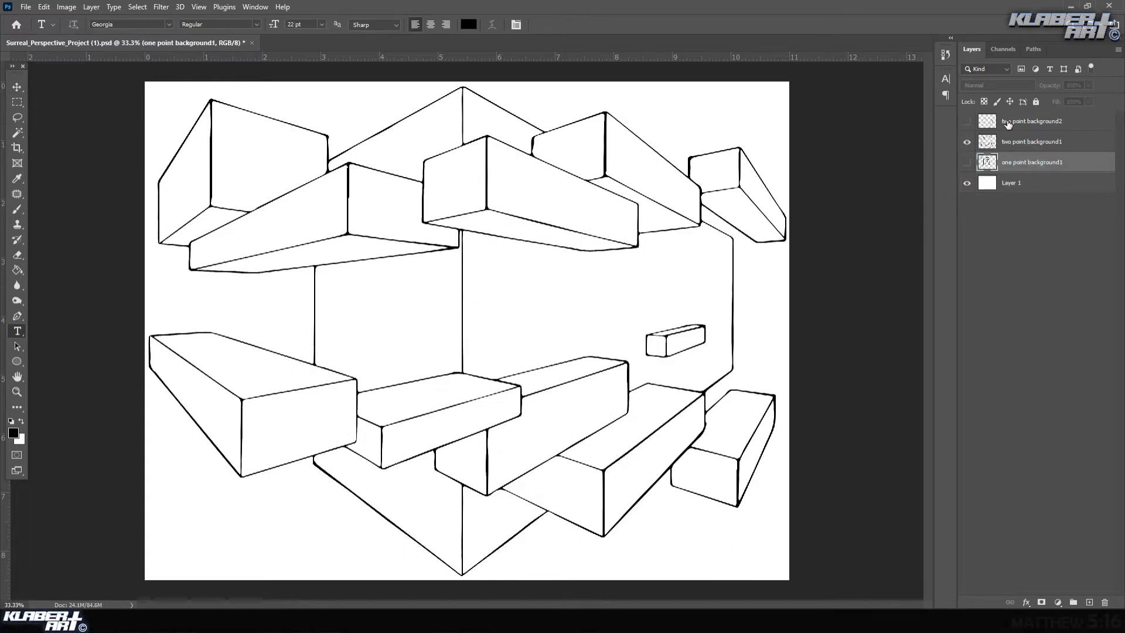
click(1017, 122)
key(Delete)
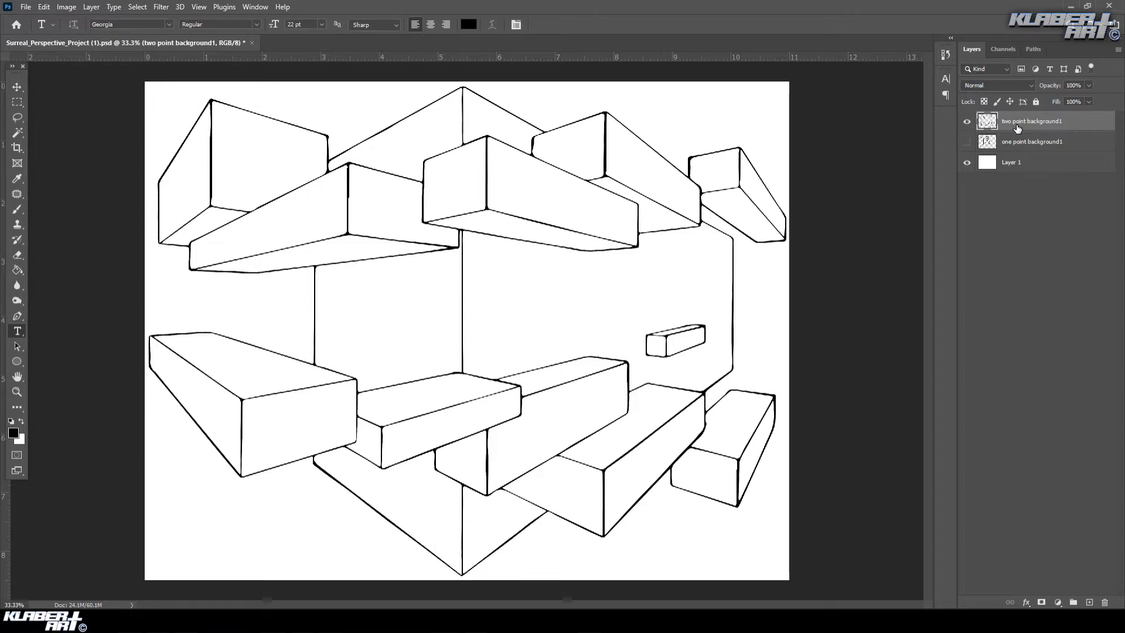
click(967, 162)
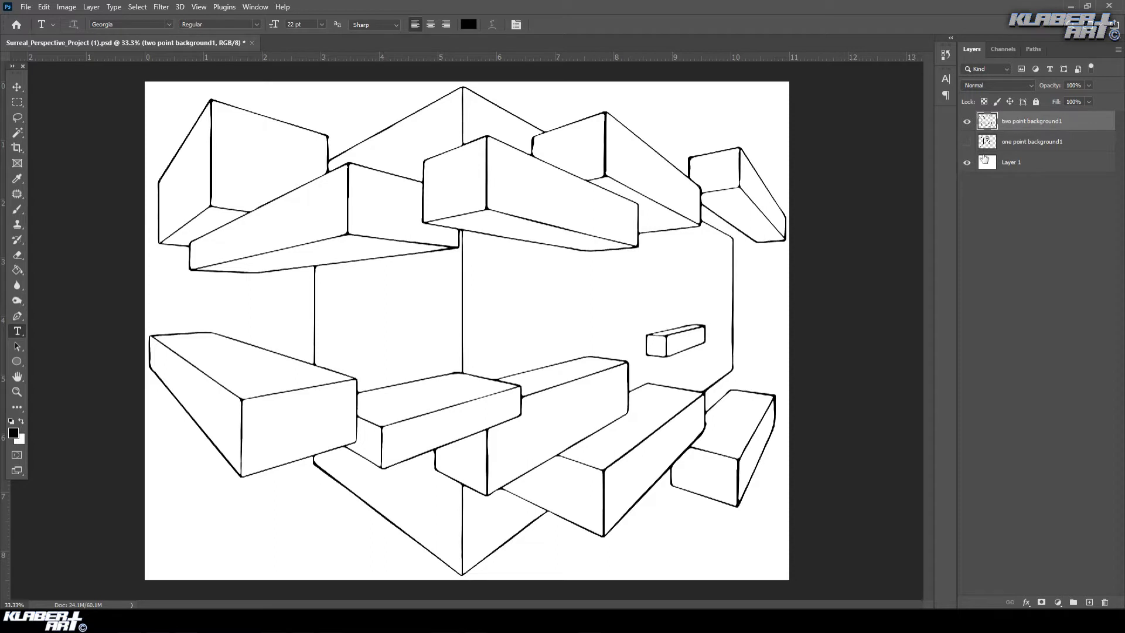
click(1052, 163)
key(Delete)
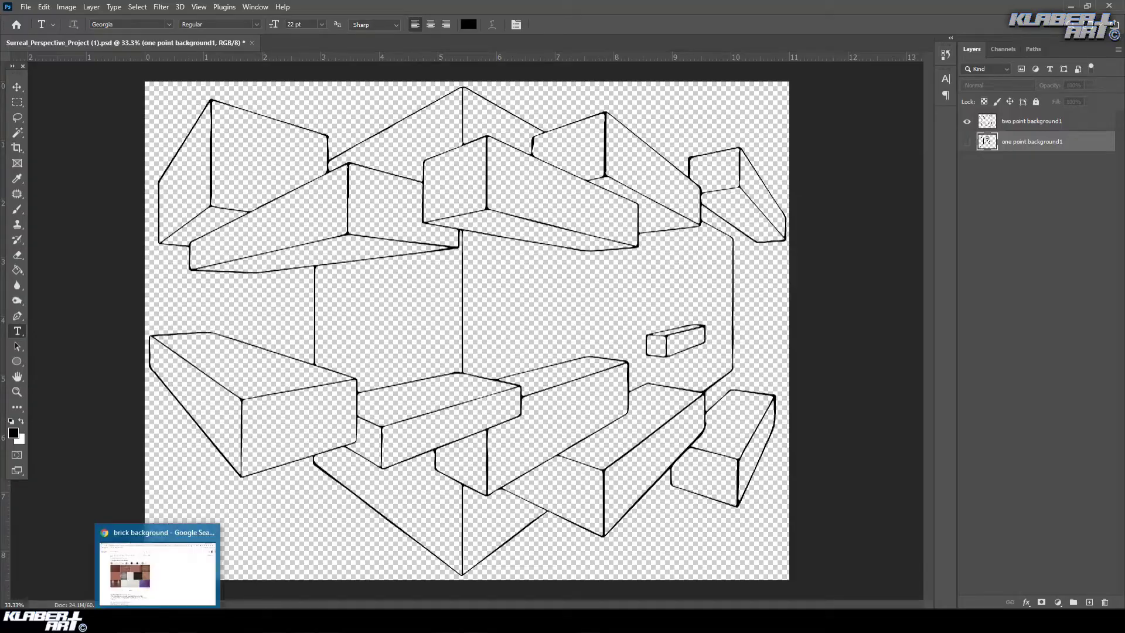
- Switch to the Chrome browser and search Google Images for "surrealism" in a new tab
click(158, 563)
click(298, 10)
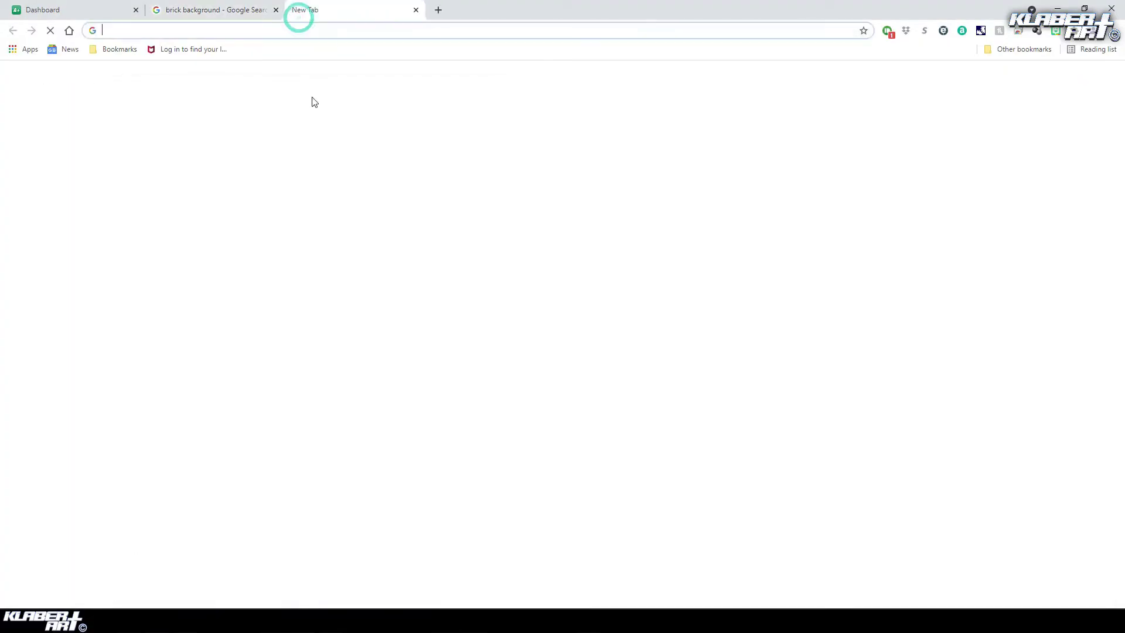
click(466, 244)
text(surrea)
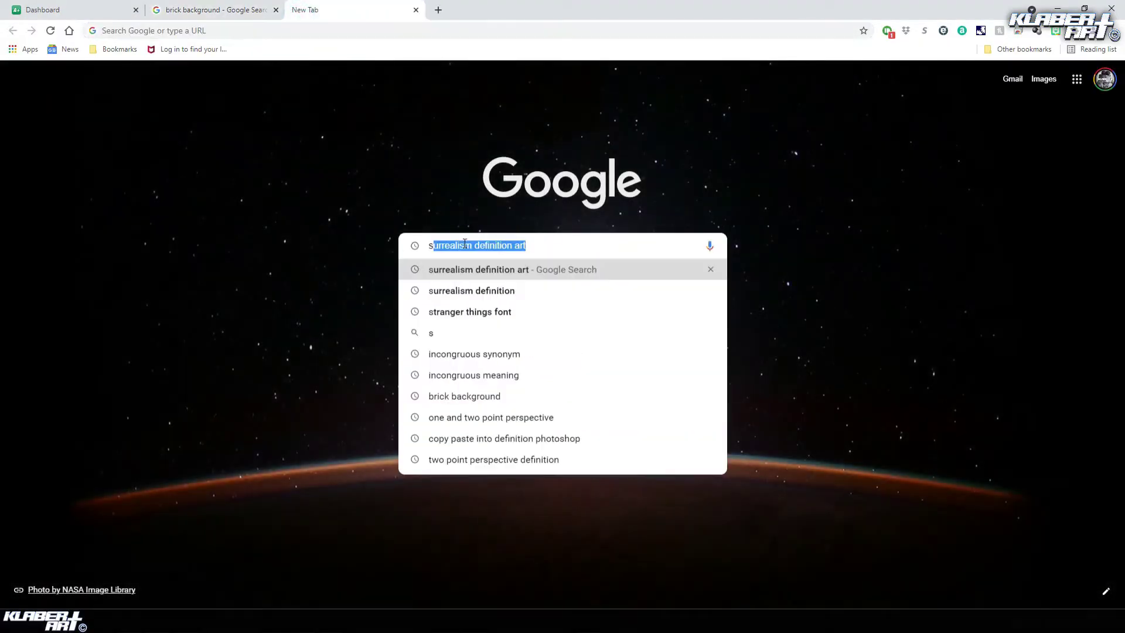
text(lism)
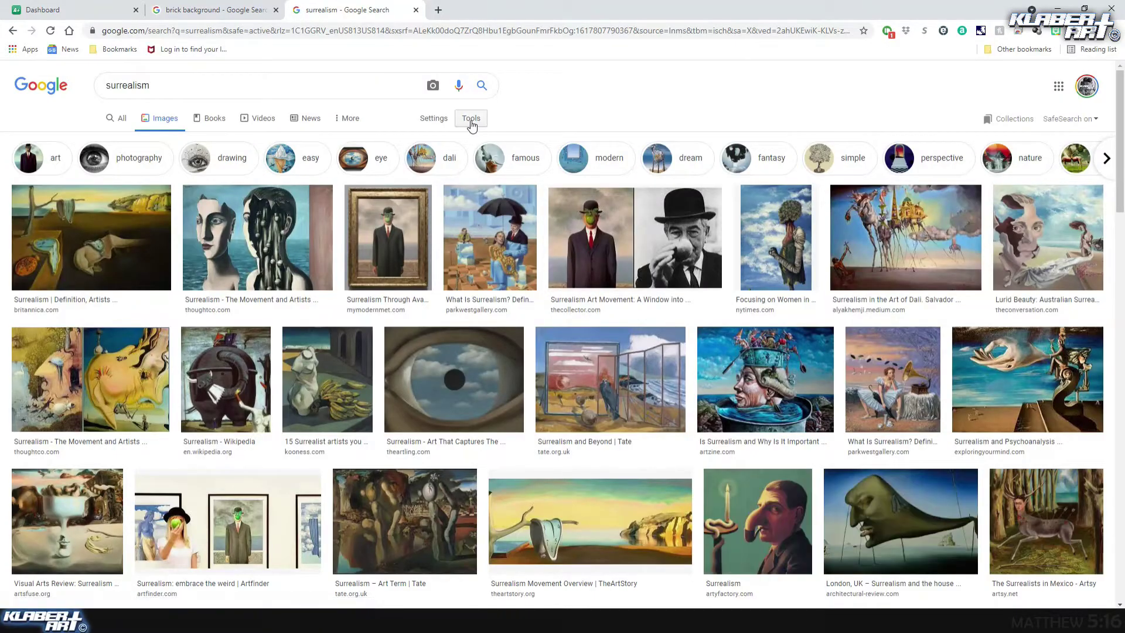
- Limit the surrealism image results to the Large size and browse through them
click(472, 119)
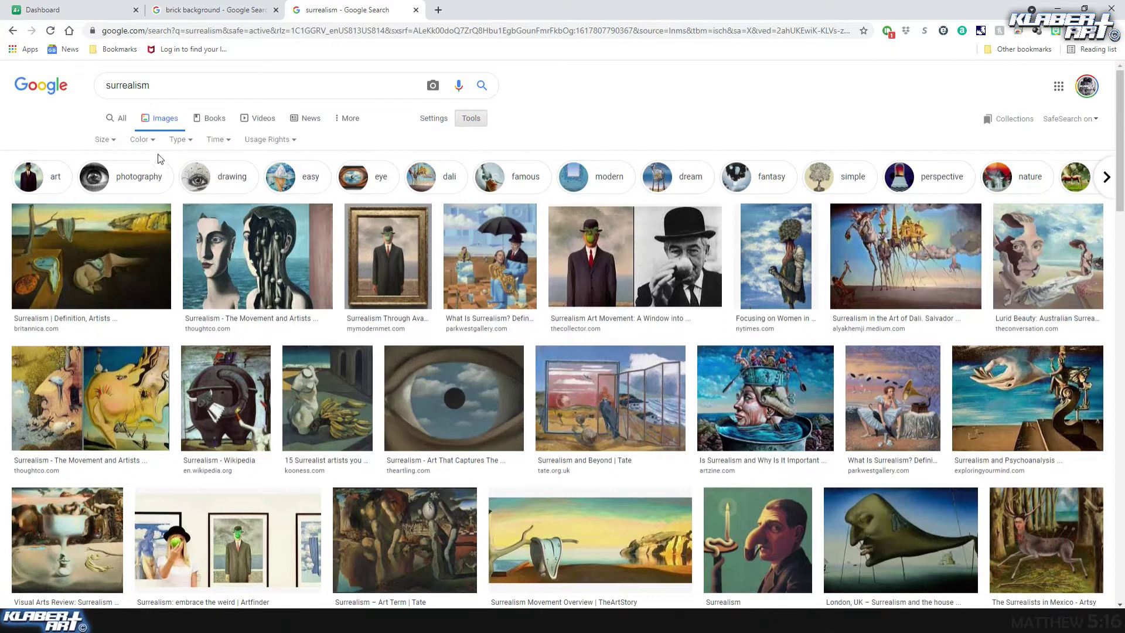
click(112, 143)
click(109, 177)
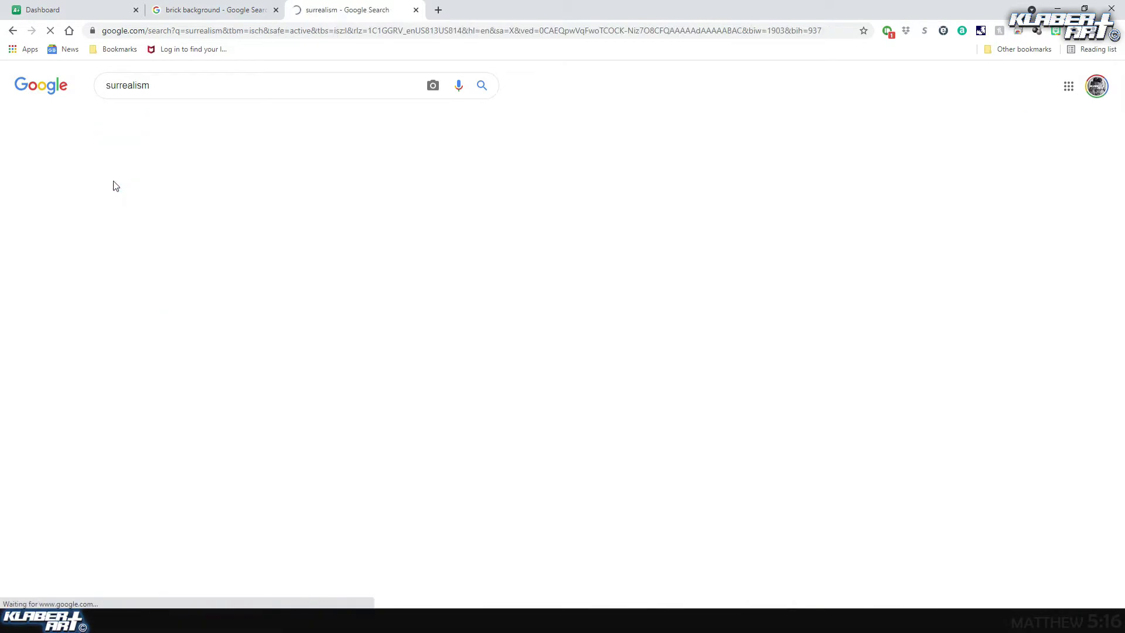
scroll(606, 358, down, 2)
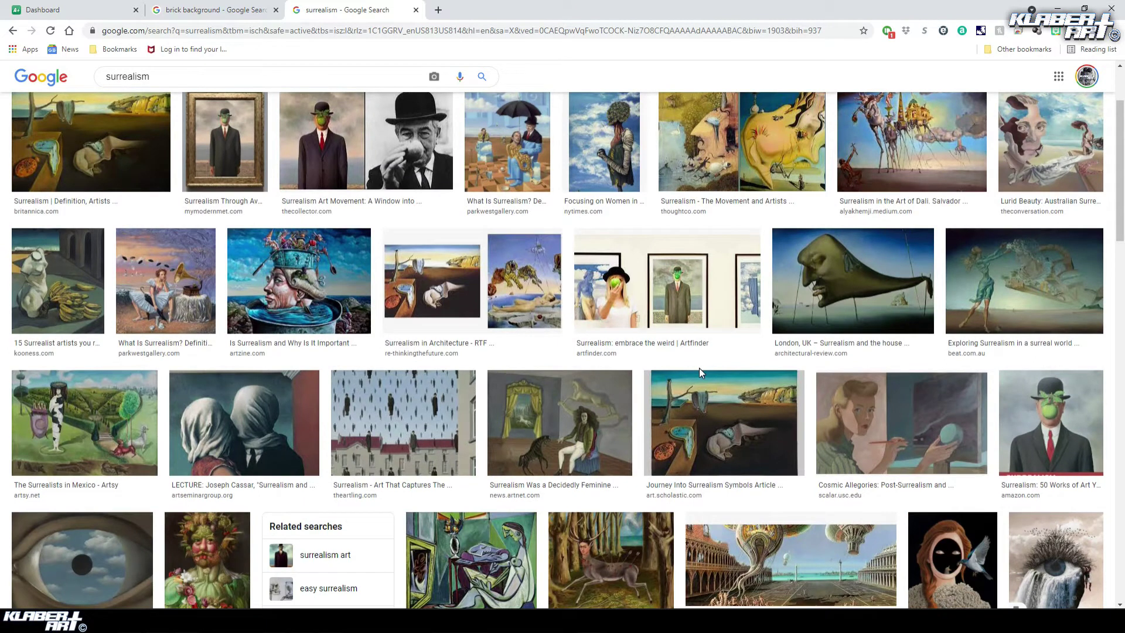
scroll(699, 372, down, 4)
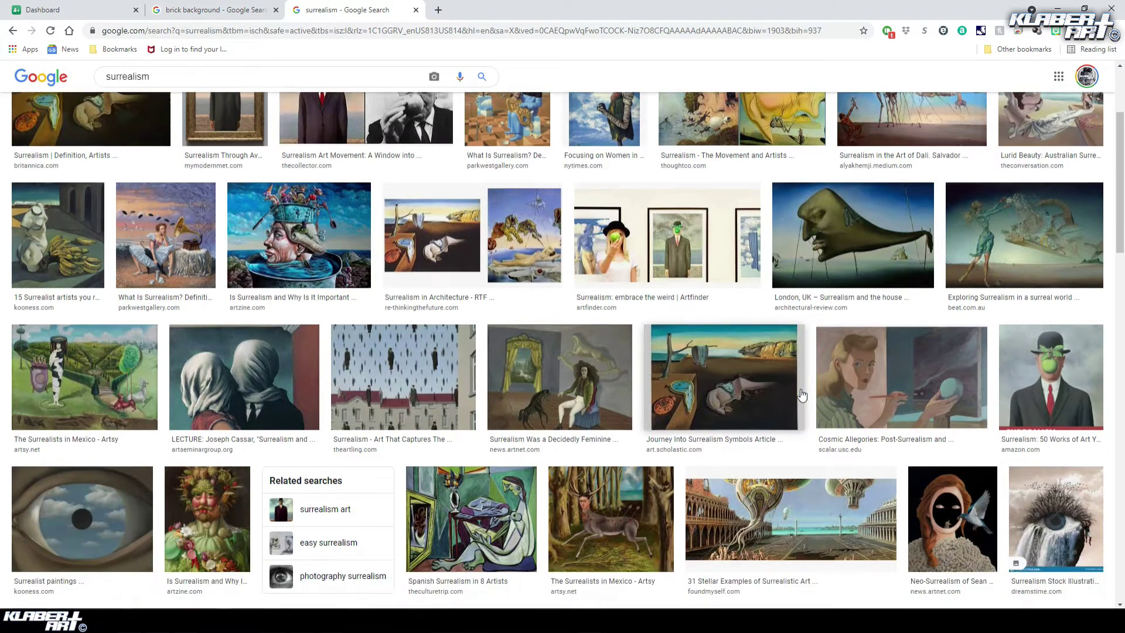
scroll(351, 294, up, 6)
- Replace the image search text with "crazy background" and run the search
drag(154, 83, 66, 83)
text(c)
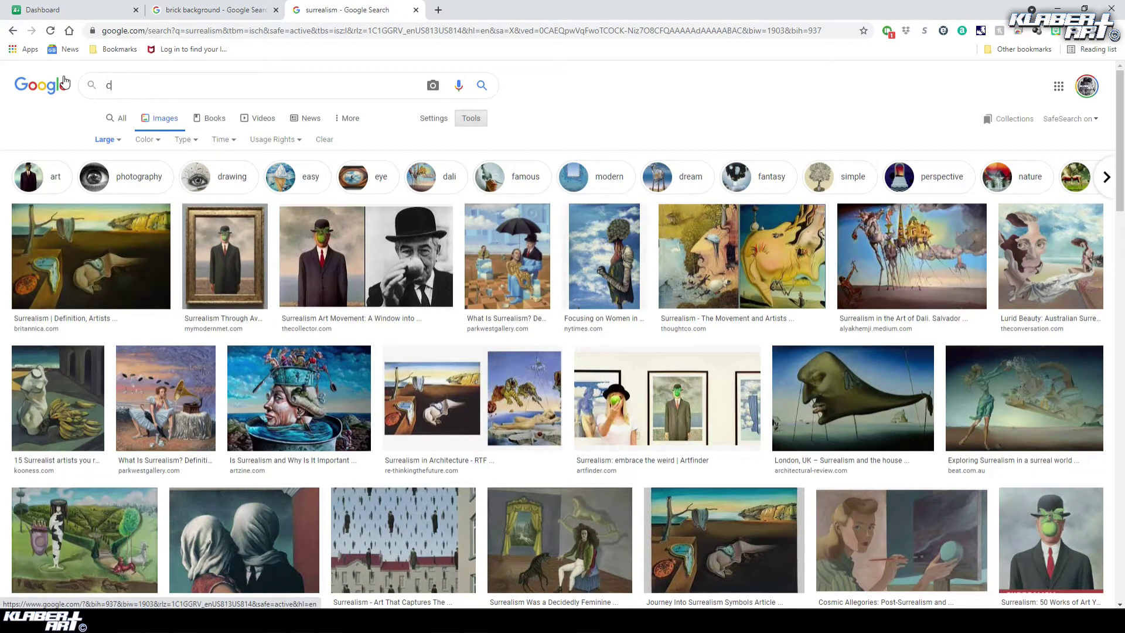
text(razy backroun)
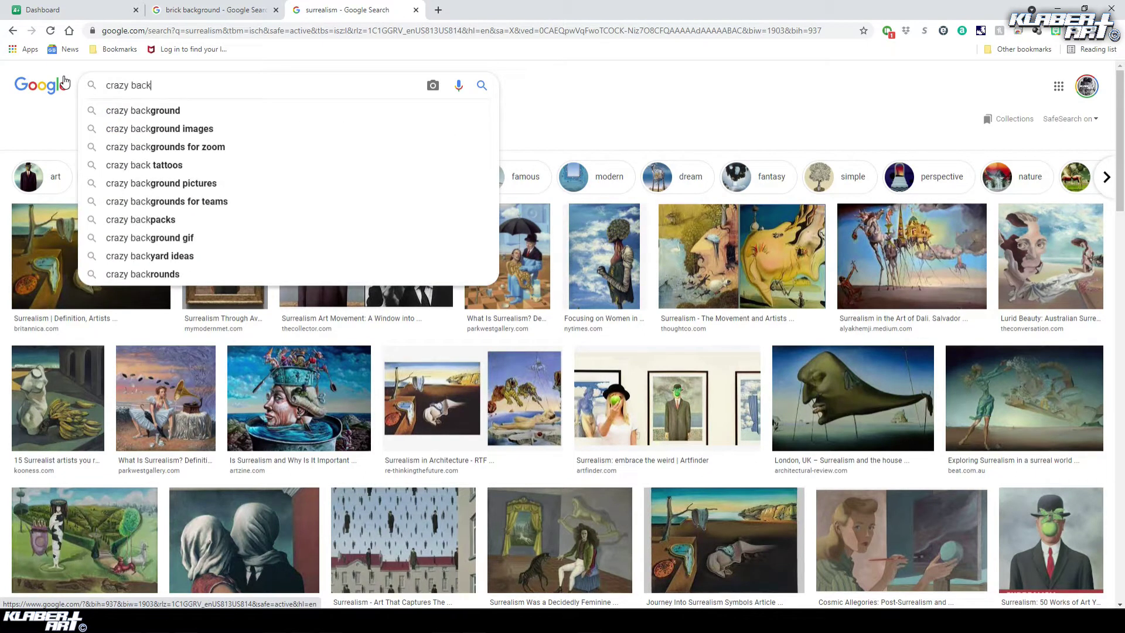
key(BackSpace)
key(BackSpace)
key(BackSpace)
key(BackSpace)
text(ground)
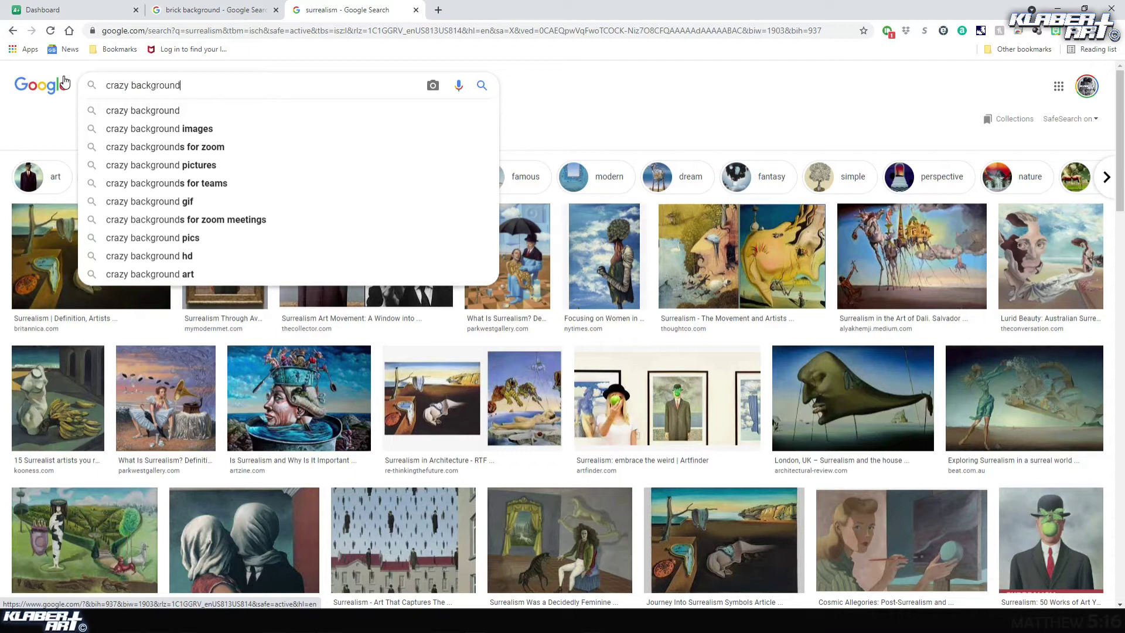
key(Return)
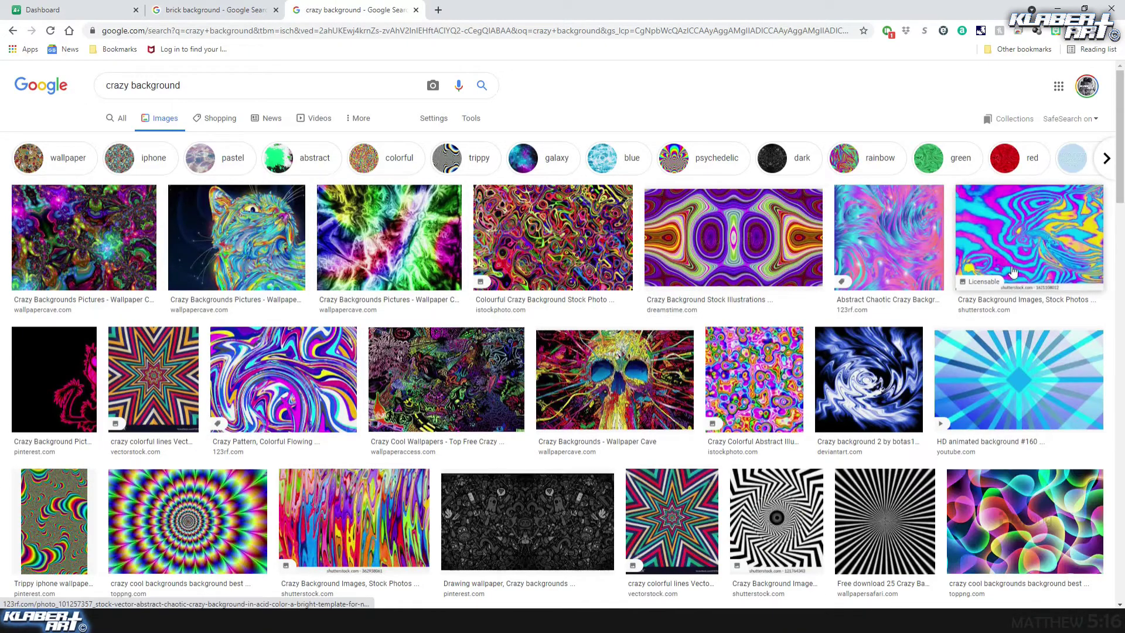
- Preview the blue and purple swirl image from Shutterstock, close the preview and return to the start of the results
click(1026, 252)
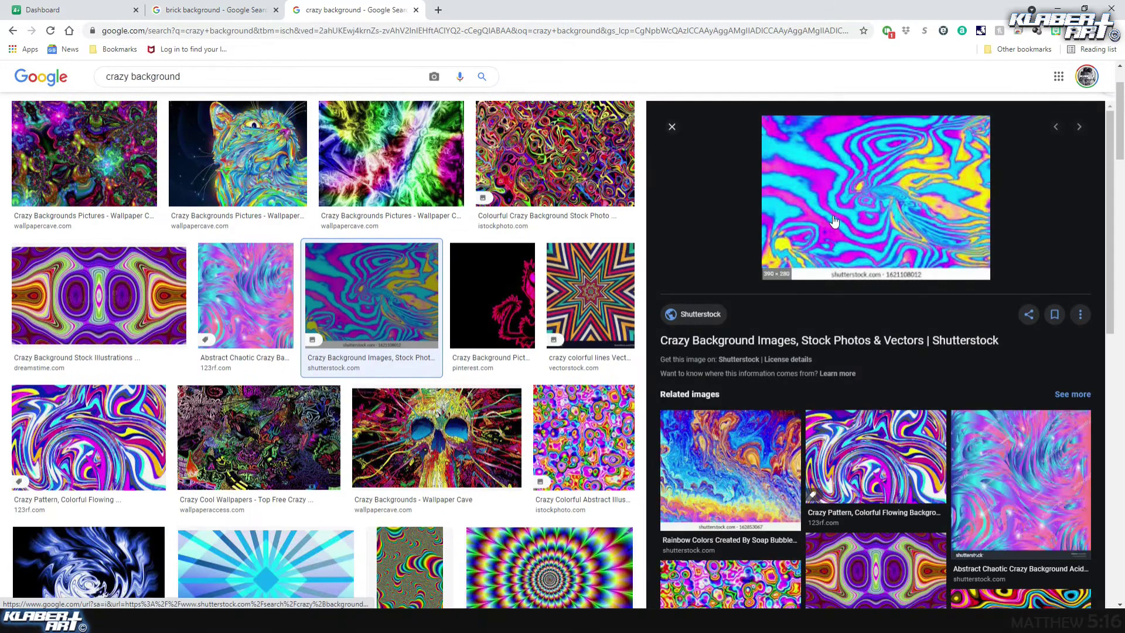
click(672, 128)
scroll(528, 176, up, 2)
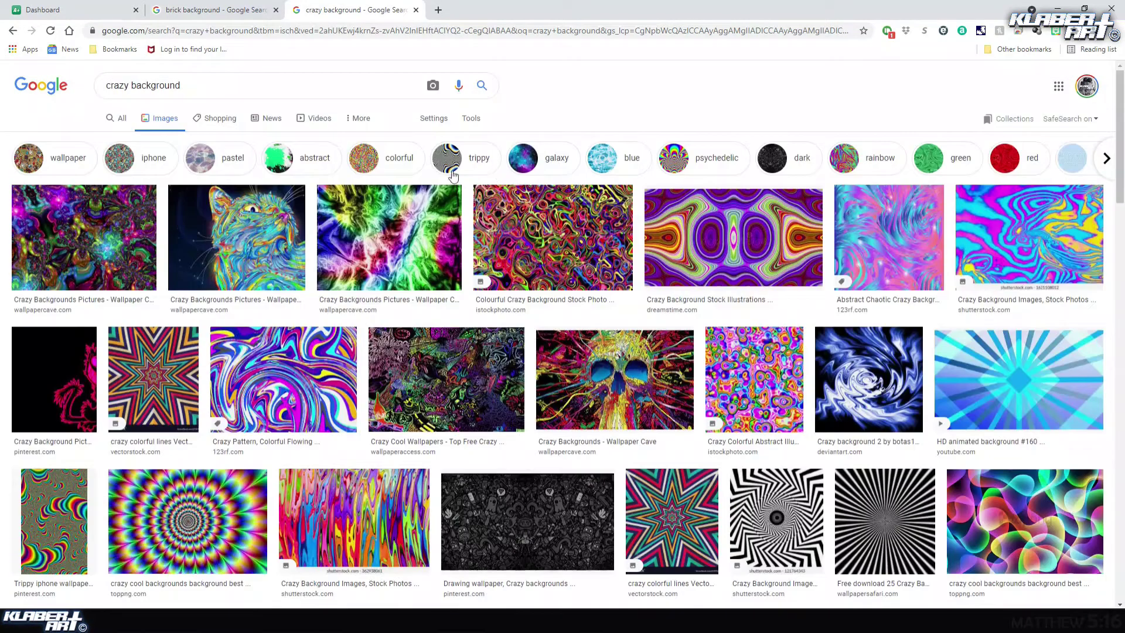
- Limit the crazy background results to the Large size and copy the black-and-grey cartoon doodle image from Pinterest
click(473, 120)
click(104, 141)
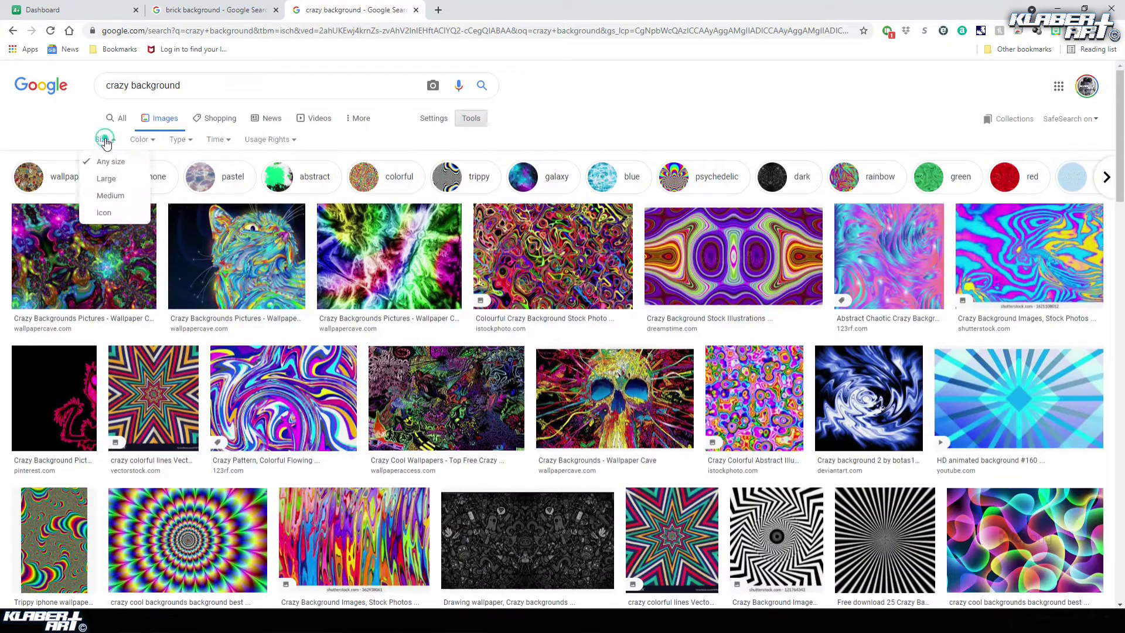
click(112, 179)
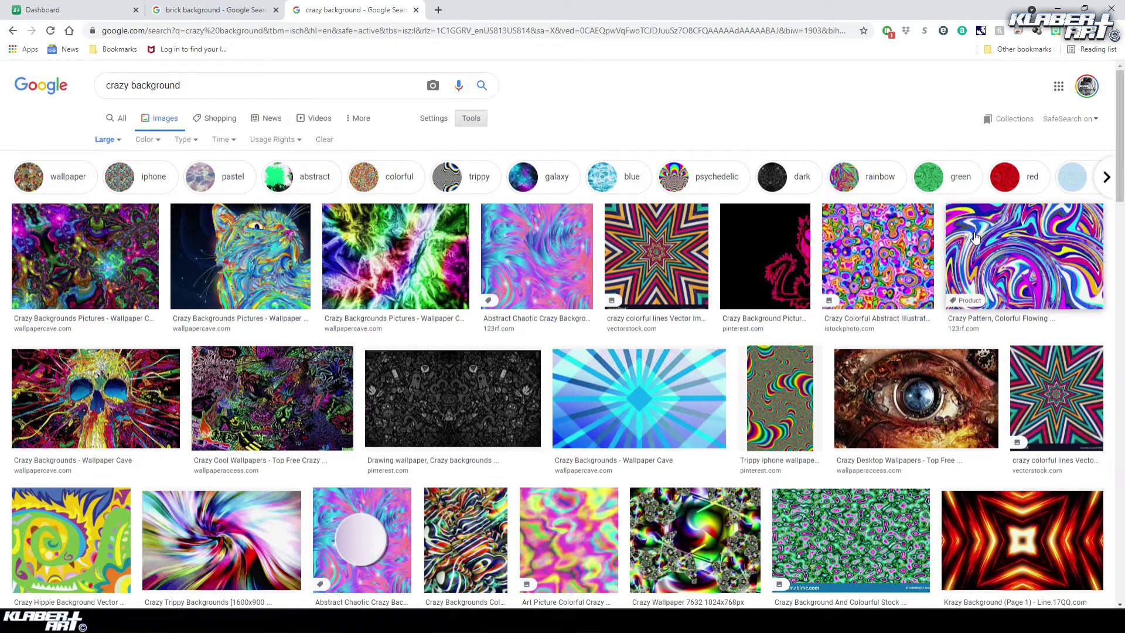
click(452, 399)
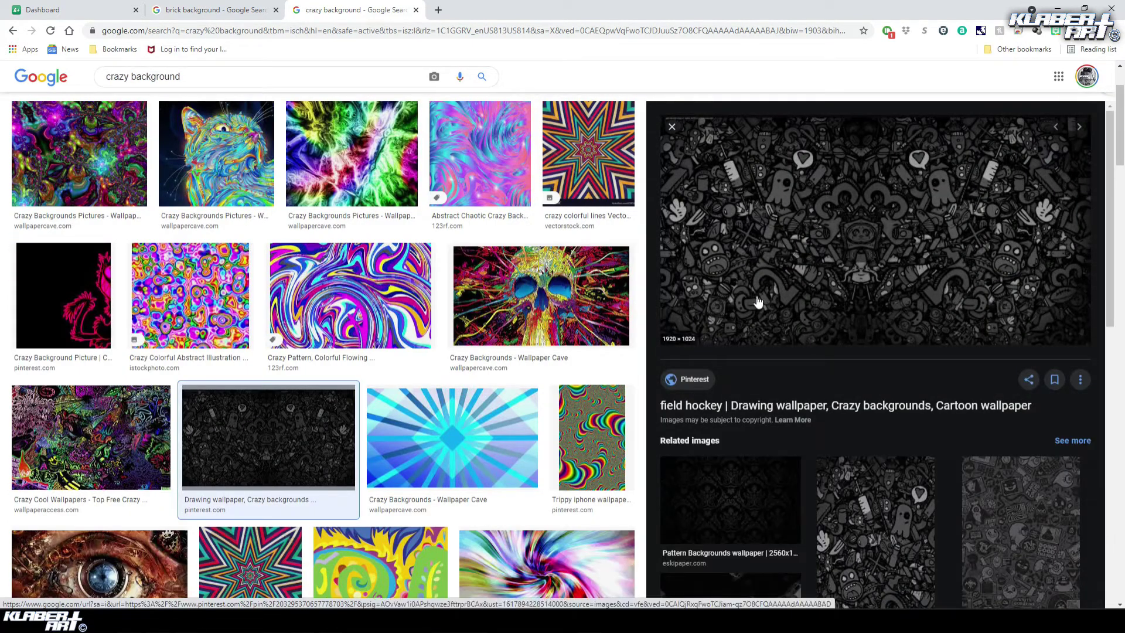
right_click(819, 212)
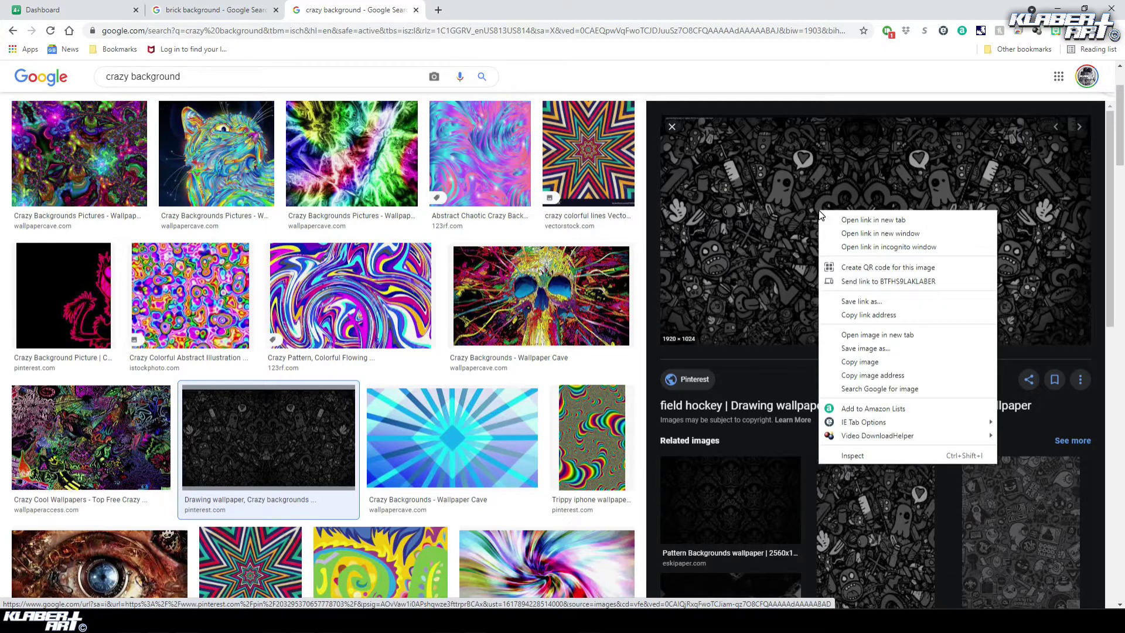
click(862, 361)
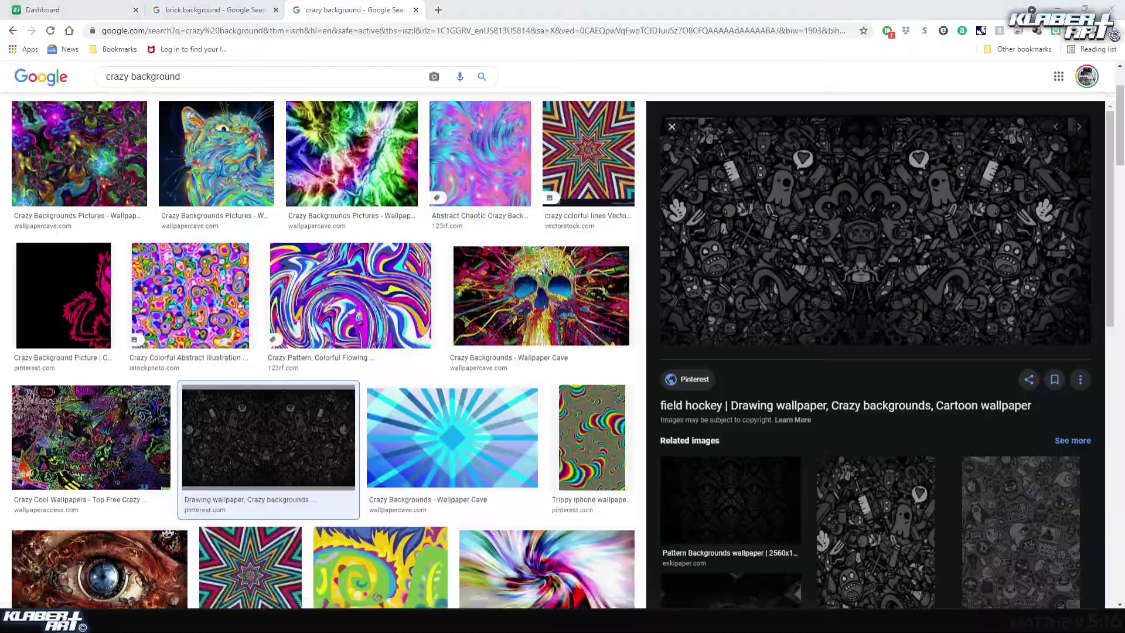
- Switch back to Photoshop, paste the copied doodle image and move its layer below one point background1
key(alt+Tab)
click(44, 6)
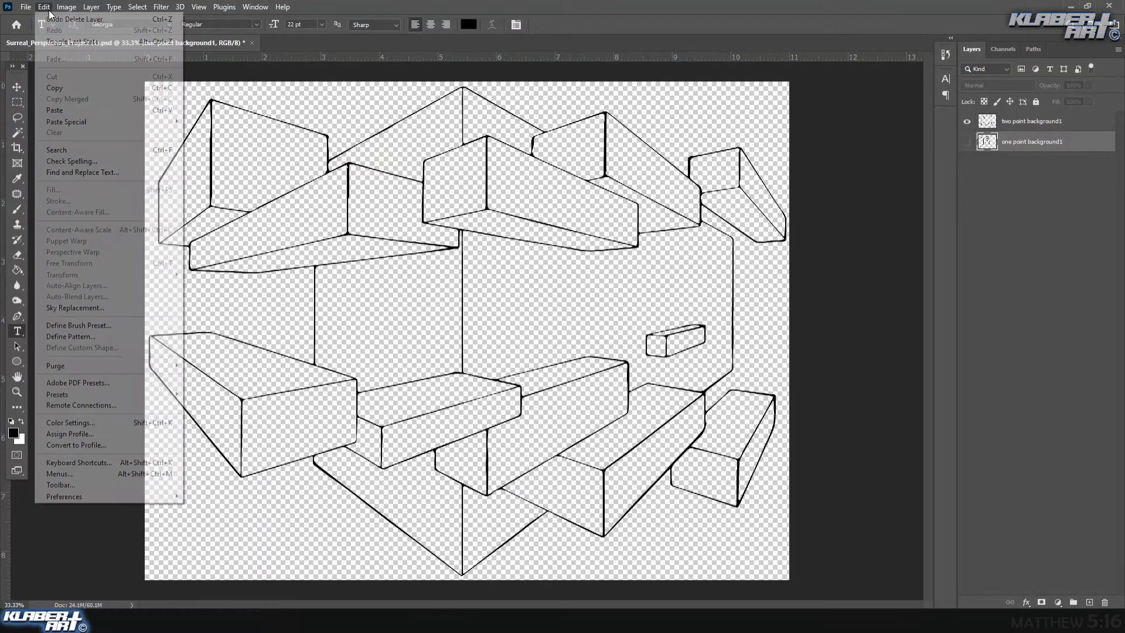
click(87, 111)
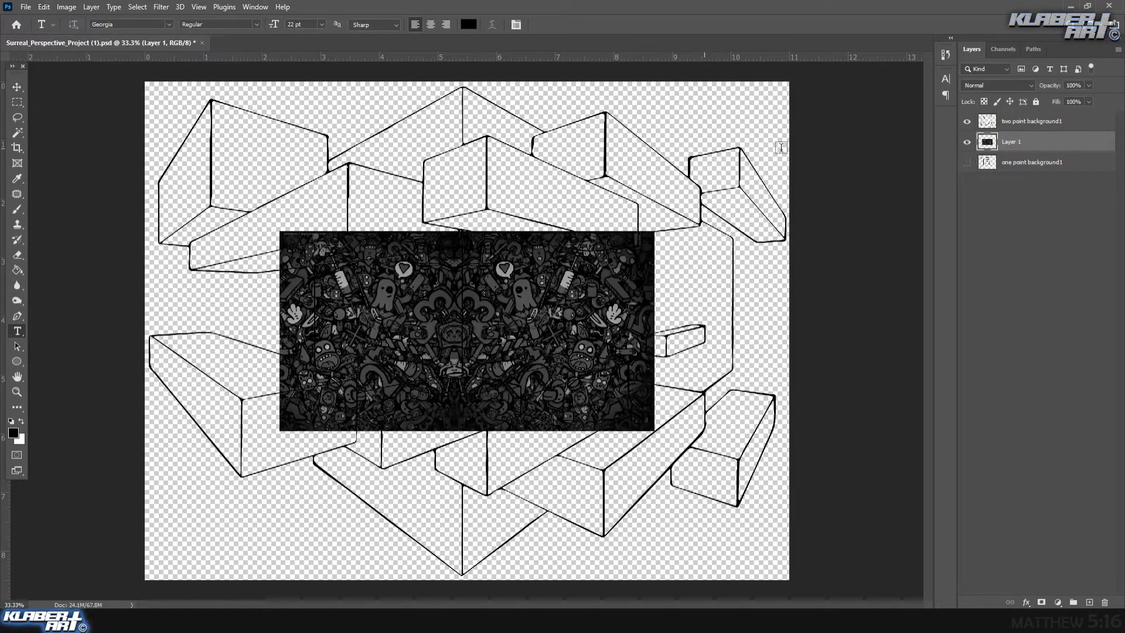
drag(1037, 146, 1036, 173)
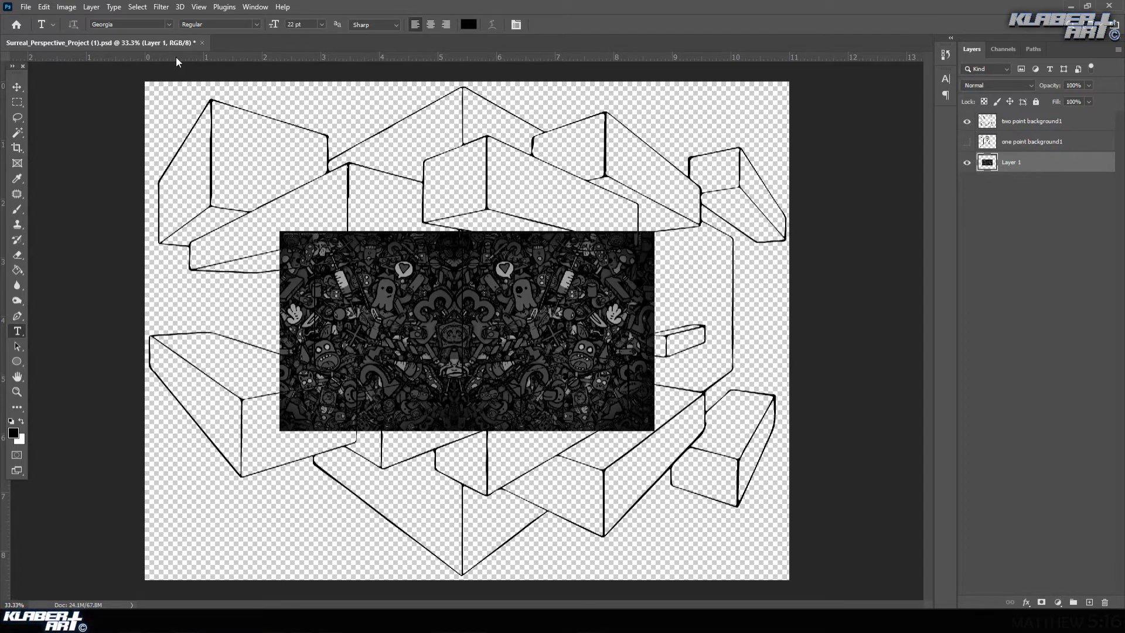
- Scale the pasted doodle image to about 265% with Free Transform and position it to cover the whole canvas
click(43, 7)
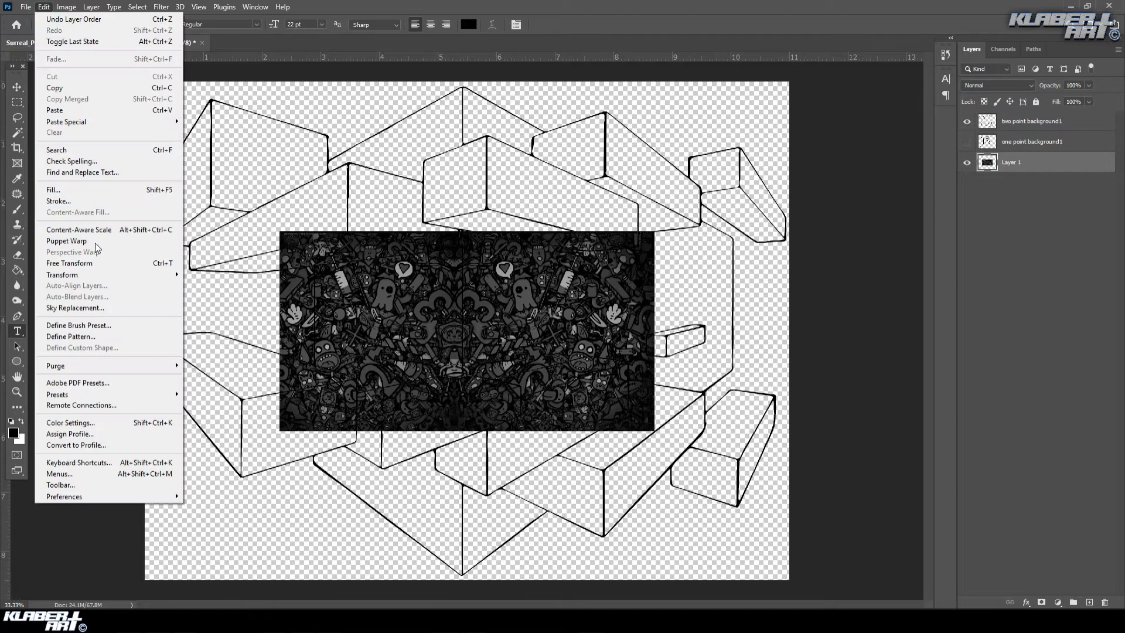
click(94, 263)
drag(279, 230, 104, 138)
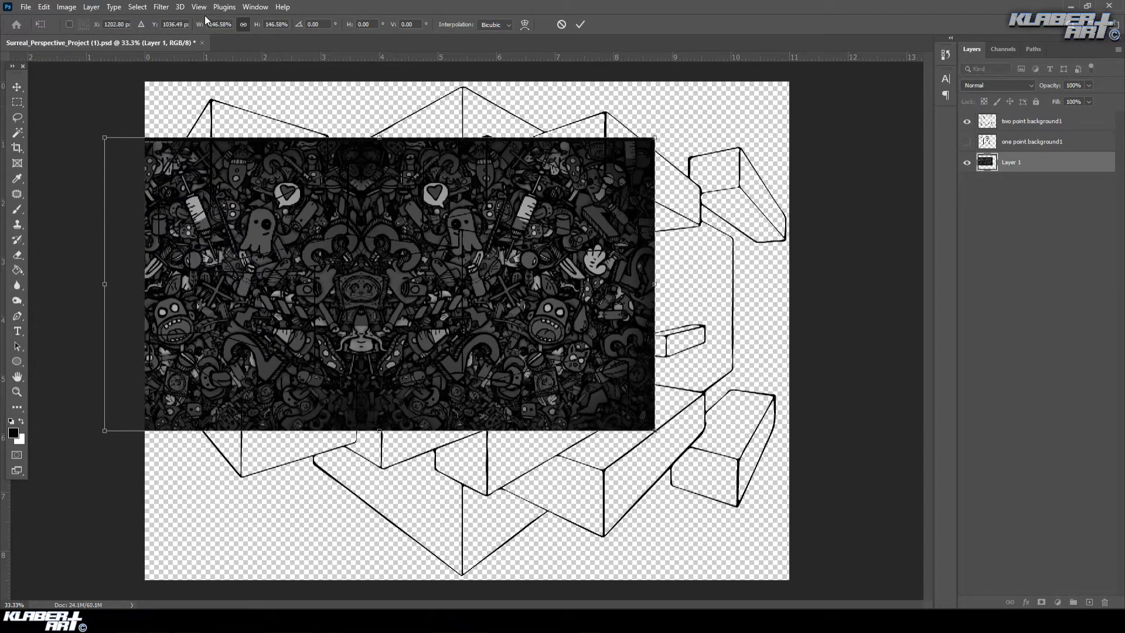
click(200, 7)
click(223, 104)
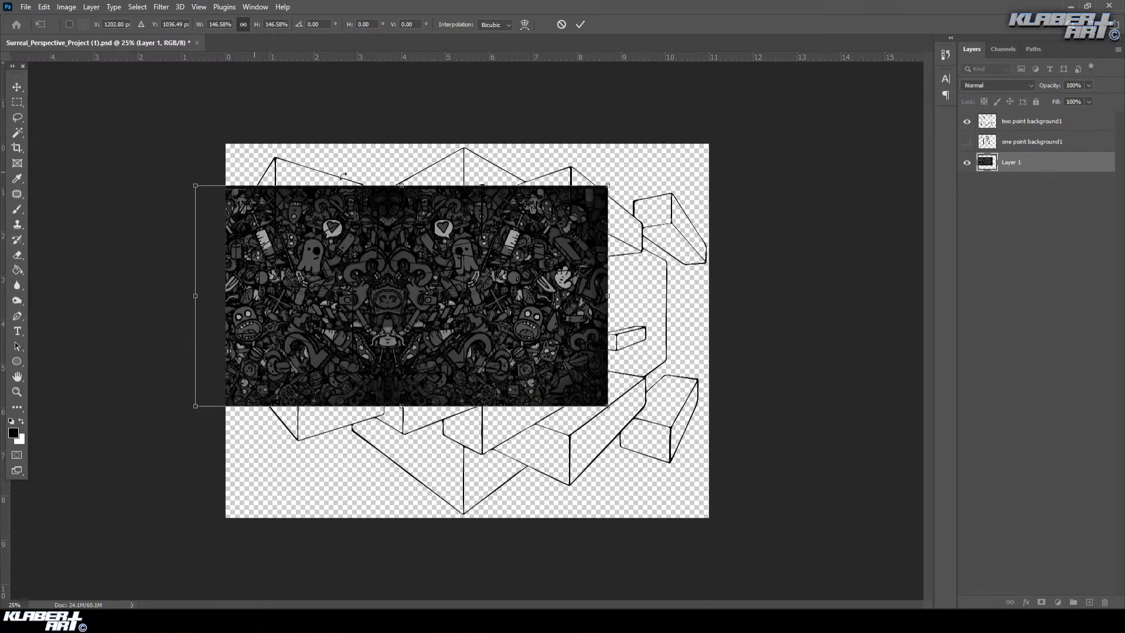
drag(524, 193, 766, 134)
drag(438, 346, 114, 544)
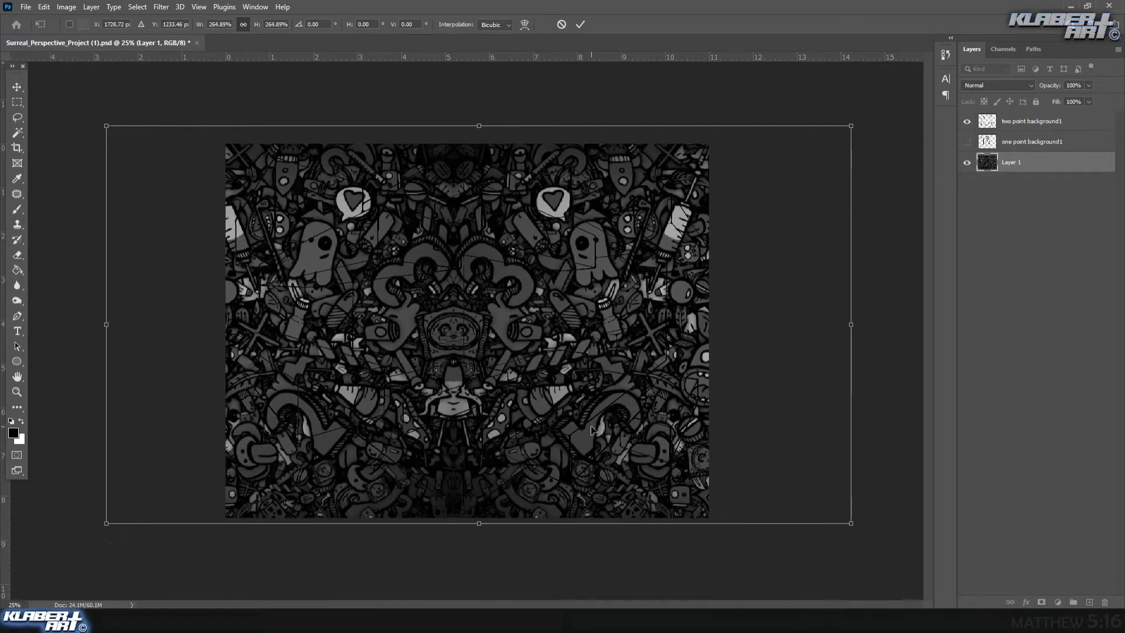
key(Return)
key(t)
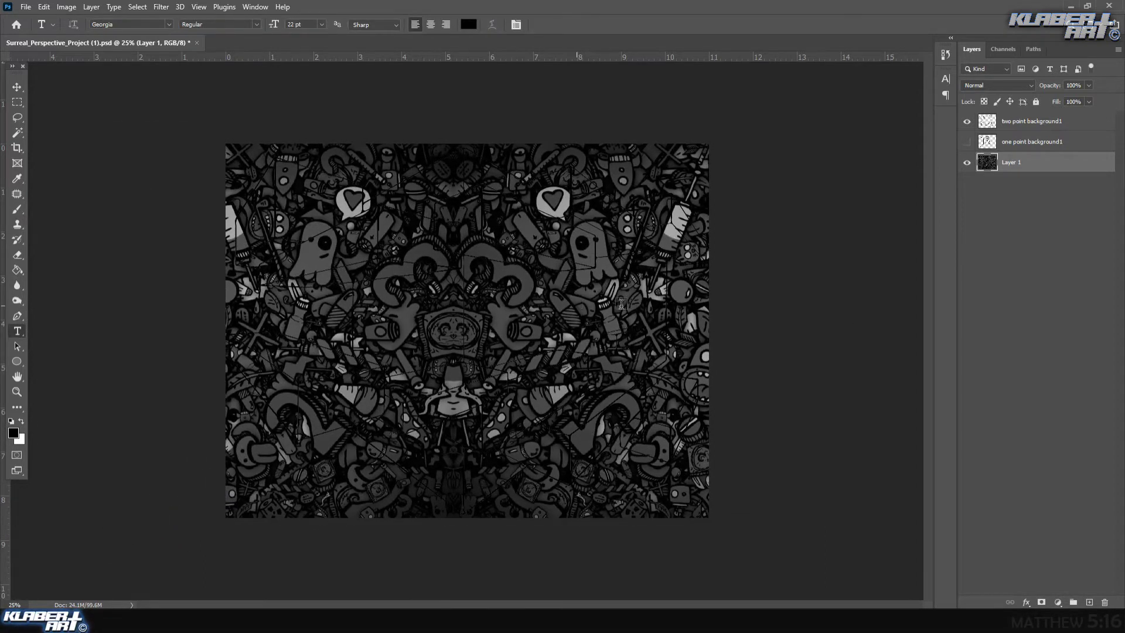
- Hide the doodle image layer, leaving the two point background1 line drawing visible, and activate the Zoom tool
click(969, 163)
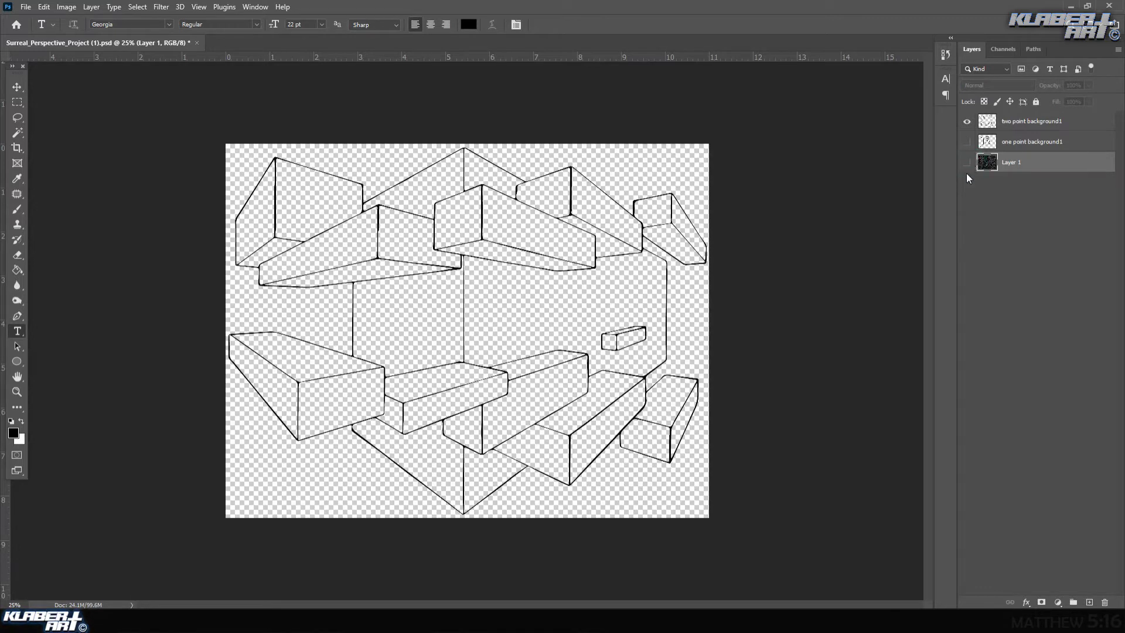
click(17, 391)
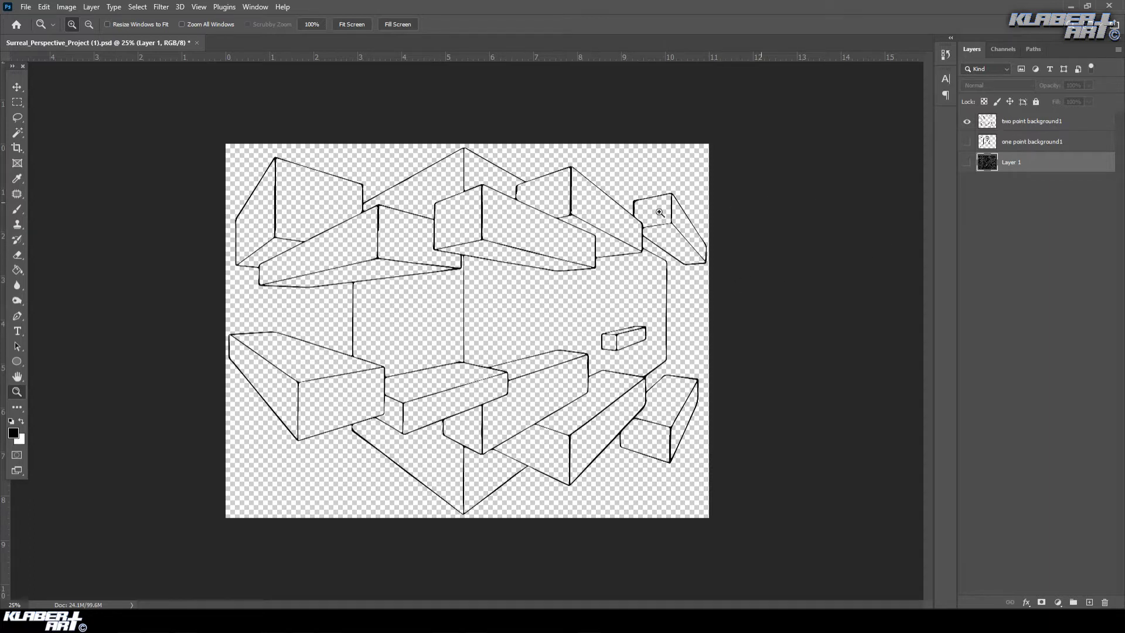
click(968, 162)
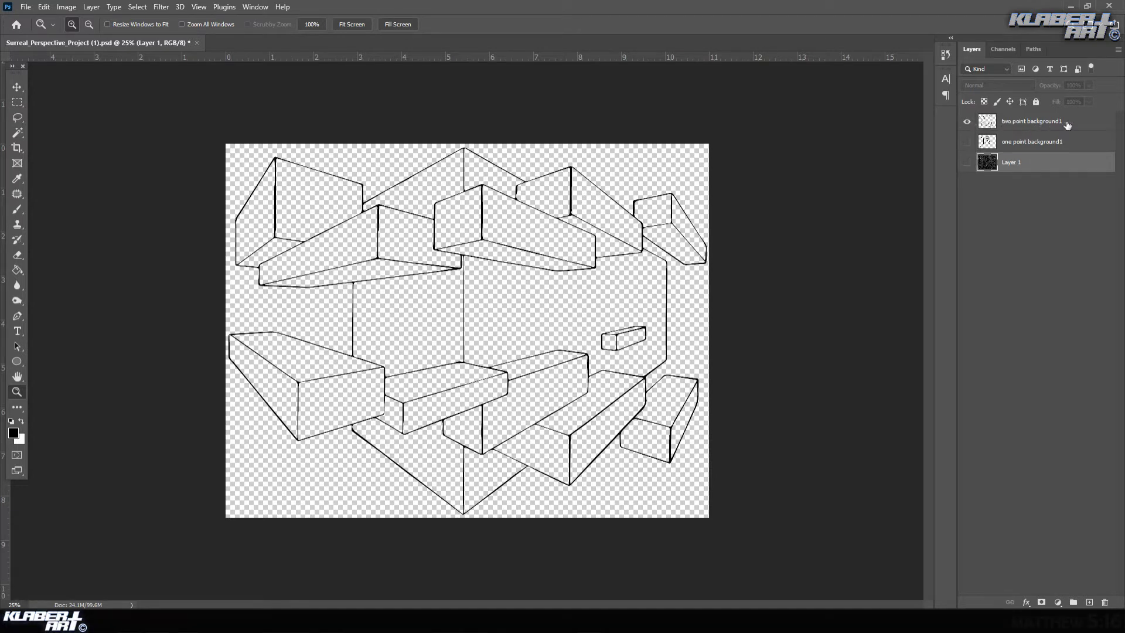
- On the two point background1 layer, select the left face of the upper center box with the Magic Wand tool
click(1072, 122)
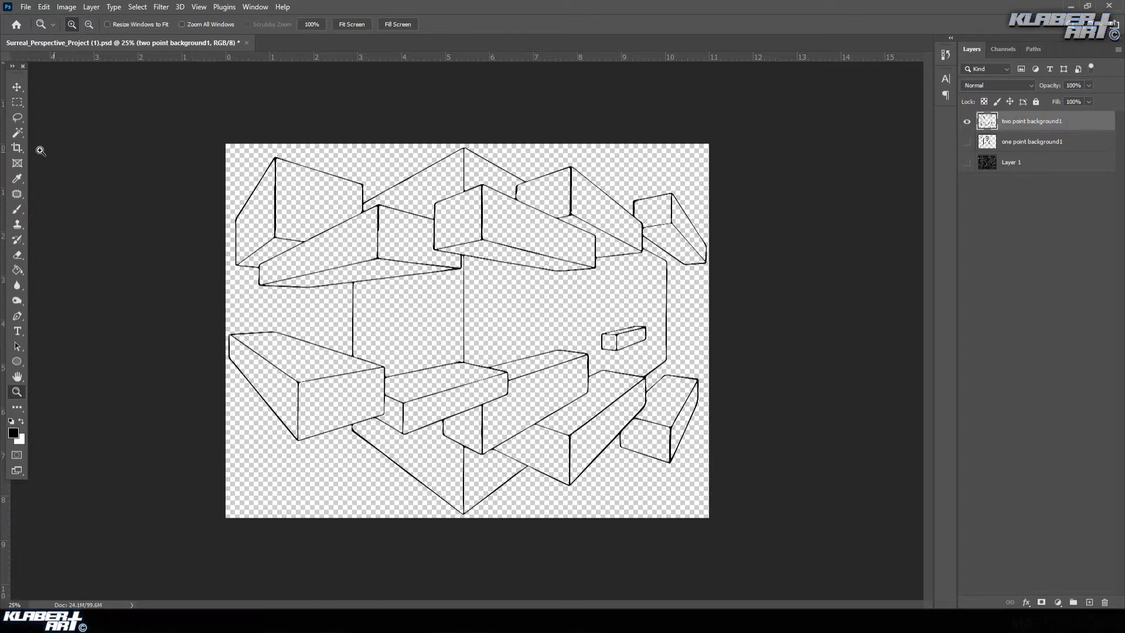
click(17, 135)
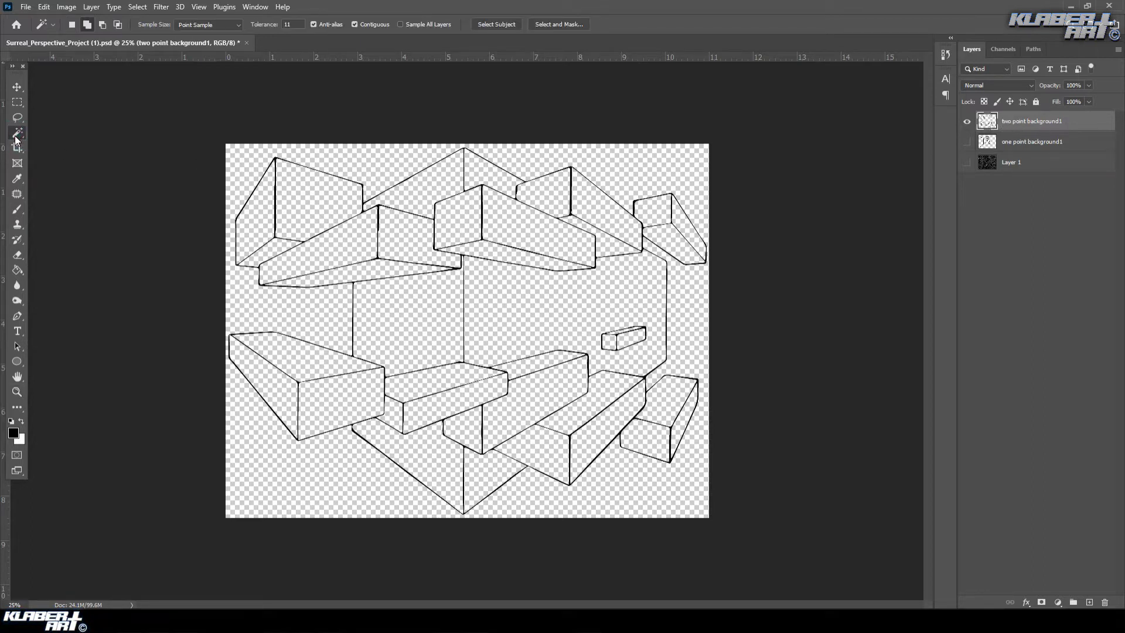
click(460, 220)
- Switch to Chrome and run a Google image search for lions in the new tab
key(alt+Tab)
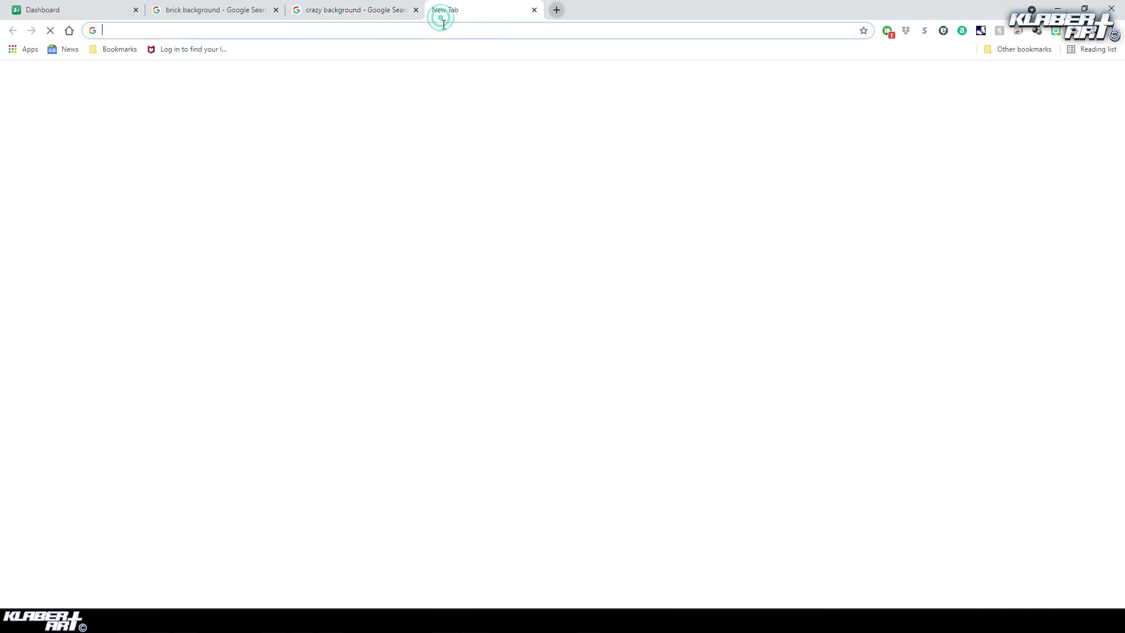
click(439, 10)
click(440, 238)
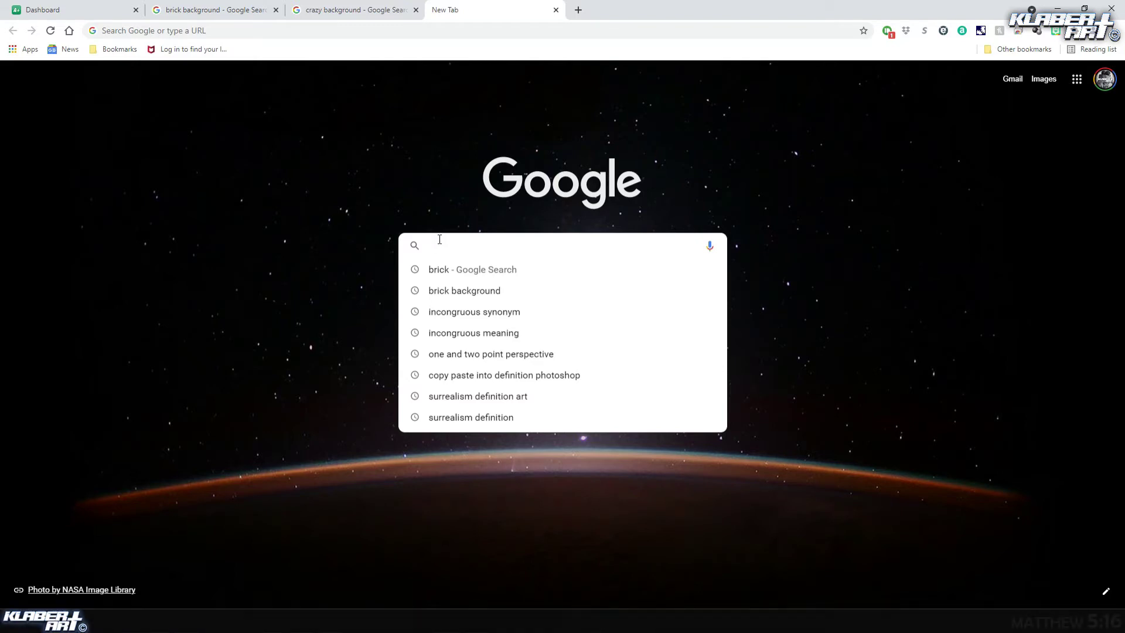
text(lions)
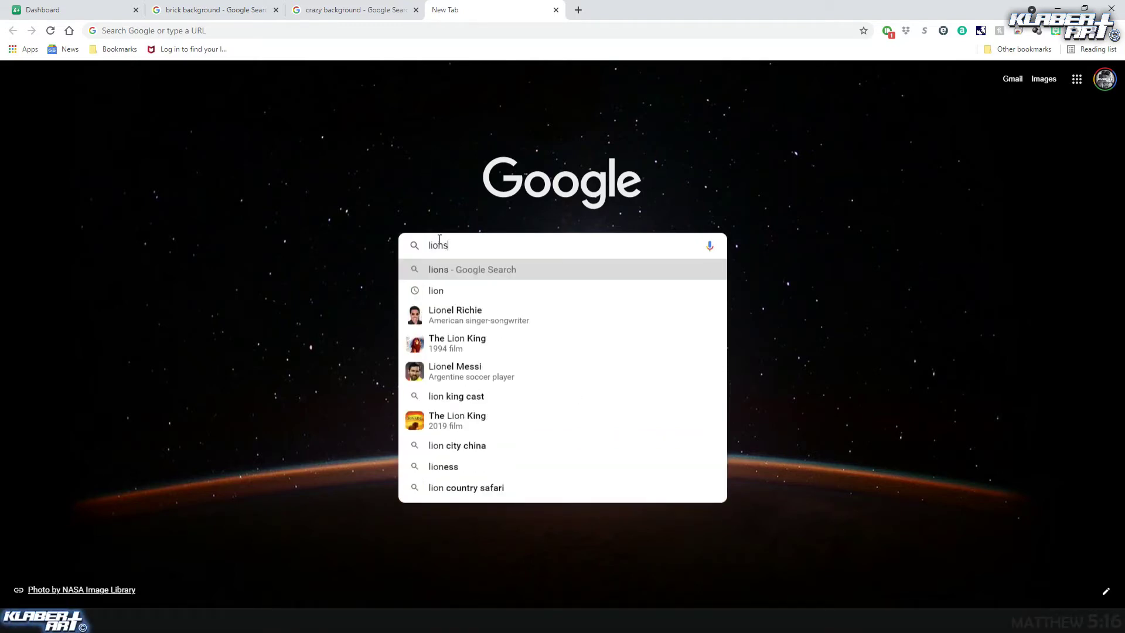
key(Return)
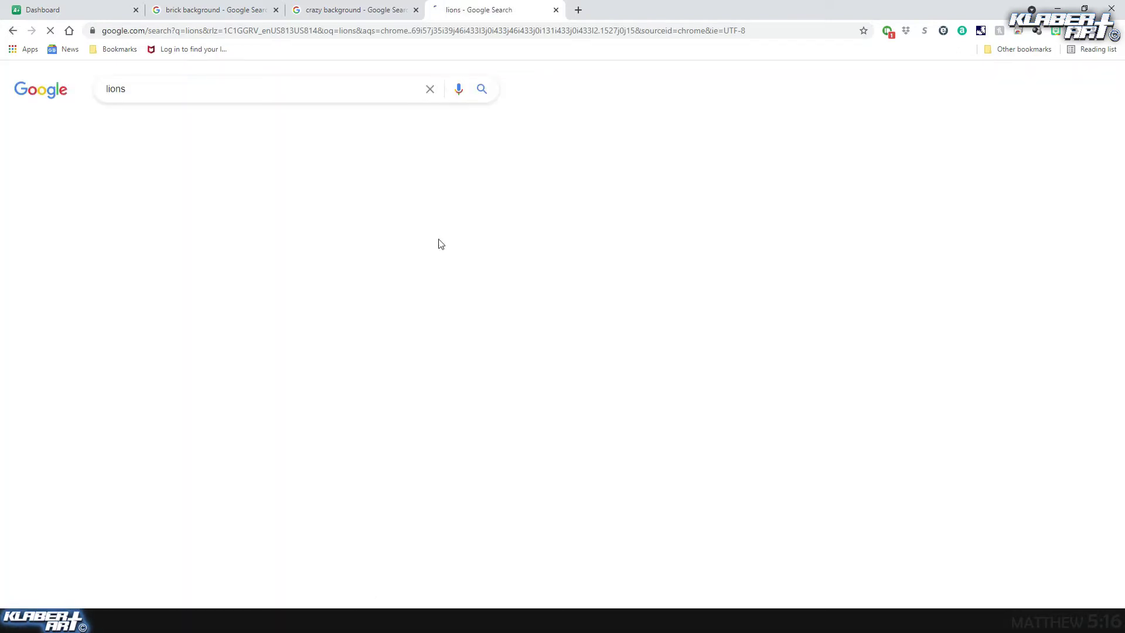
click(212, 124)
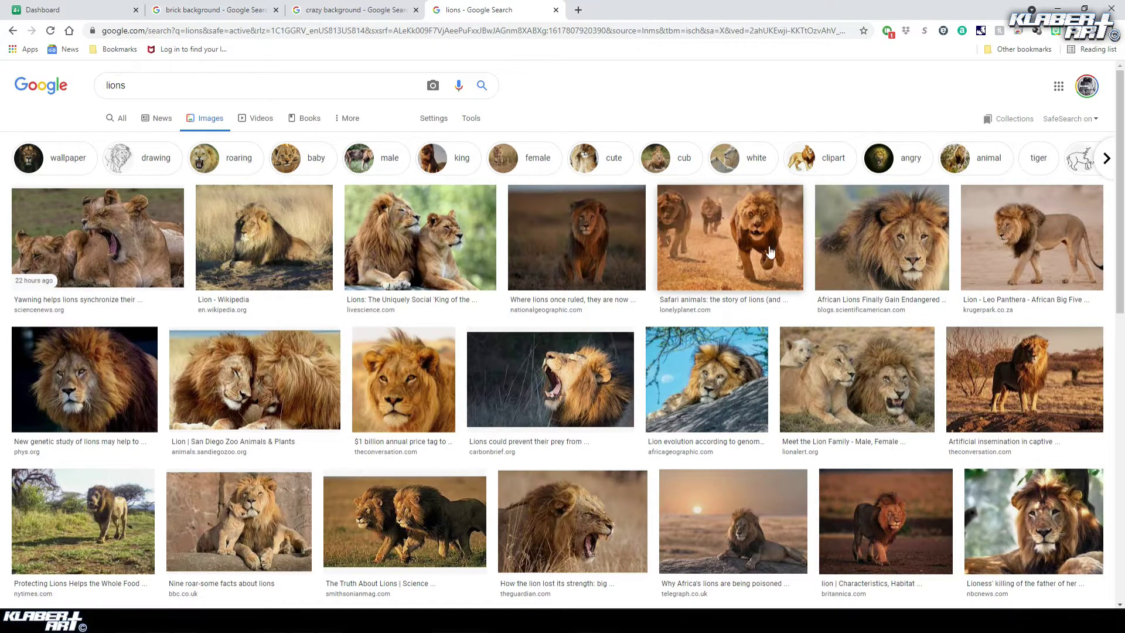
- Open the Lonely Planet picture of three running lions from the image results and copy it
click(743, 241)
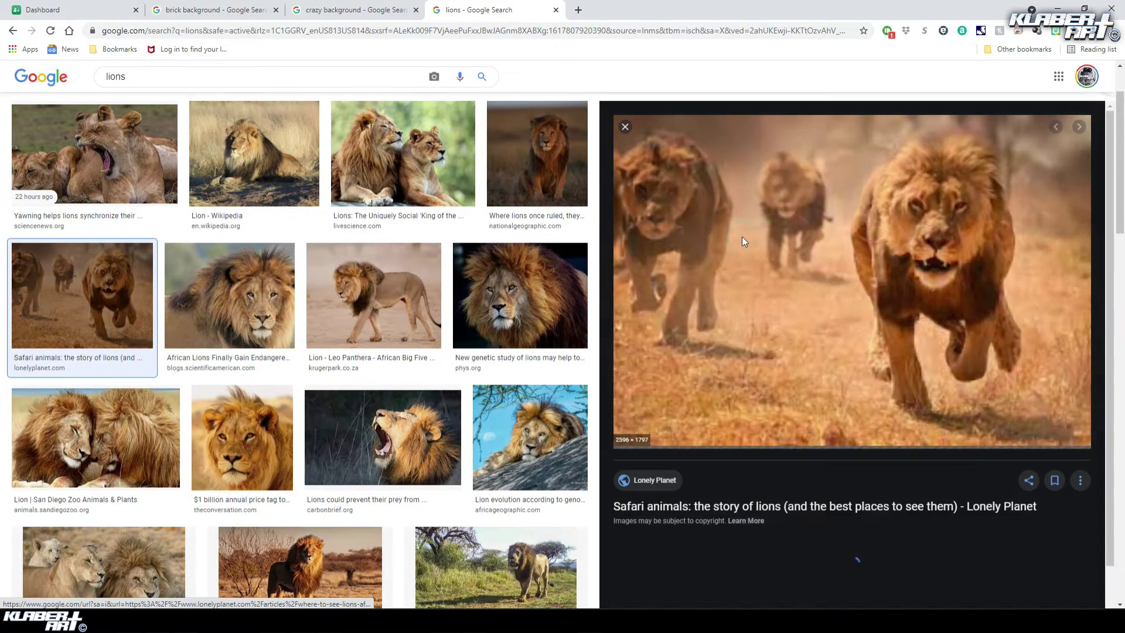
right_click(814, 264)
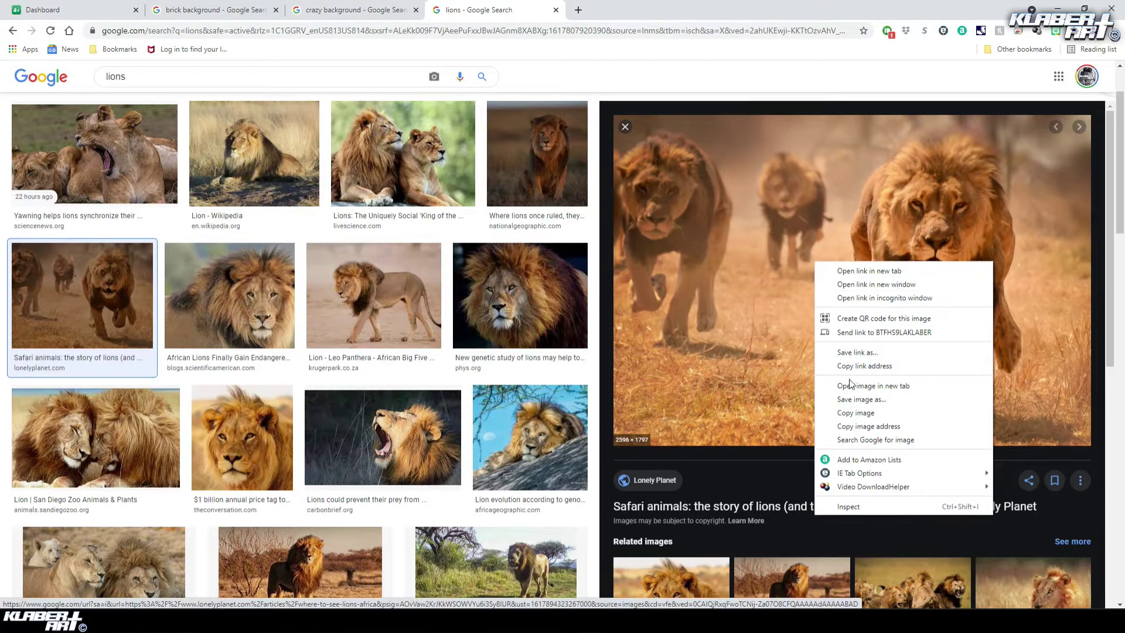
click(850, 413)
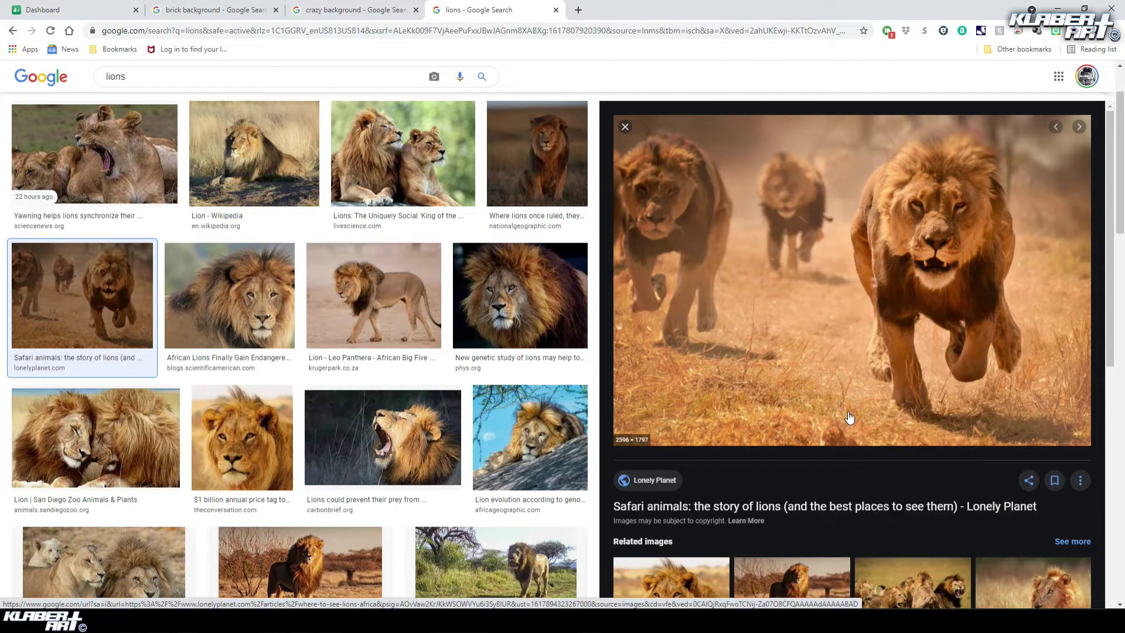
- Switch back to Photoshop and use Paste Into to place the copied lion image inside the selected box face
key(alt+Tab)
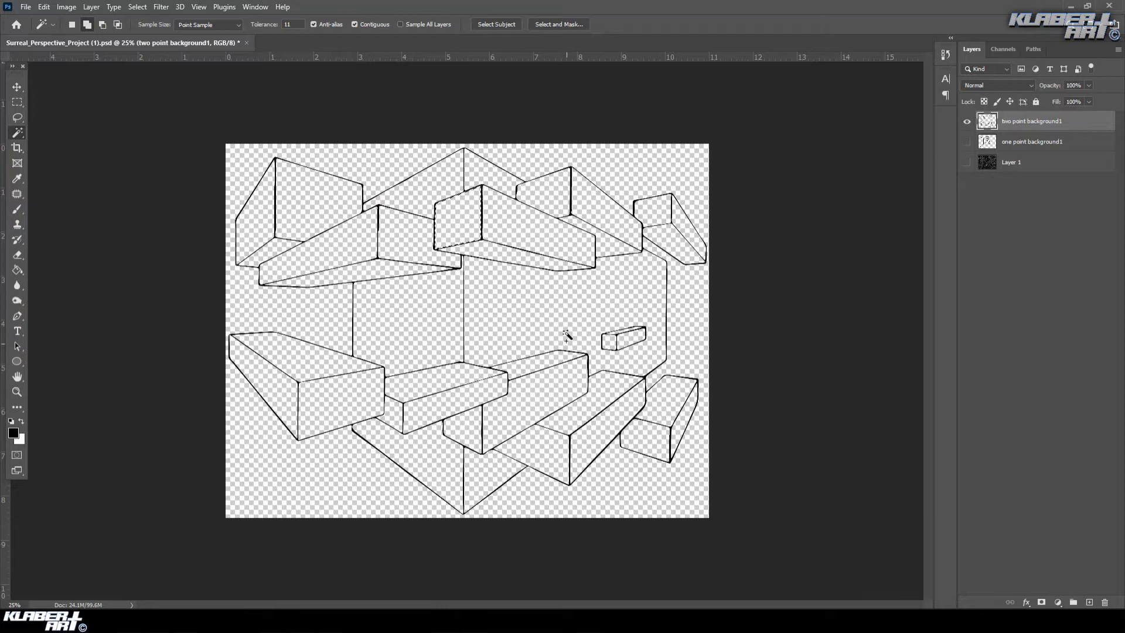
click(45, 8)
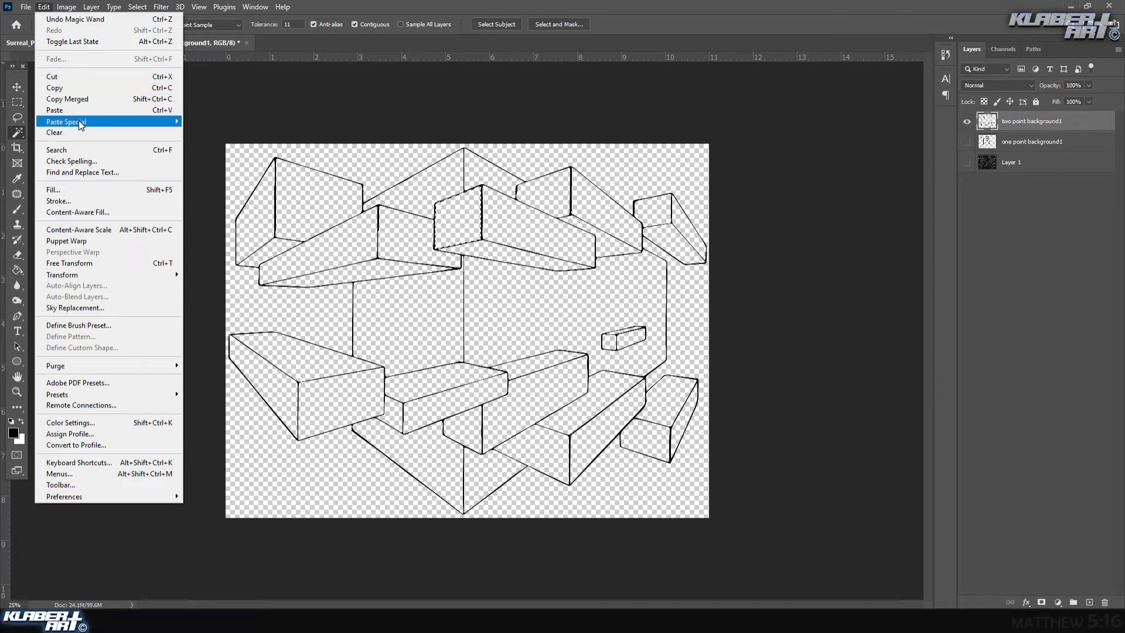
mouse_move(80, 123)
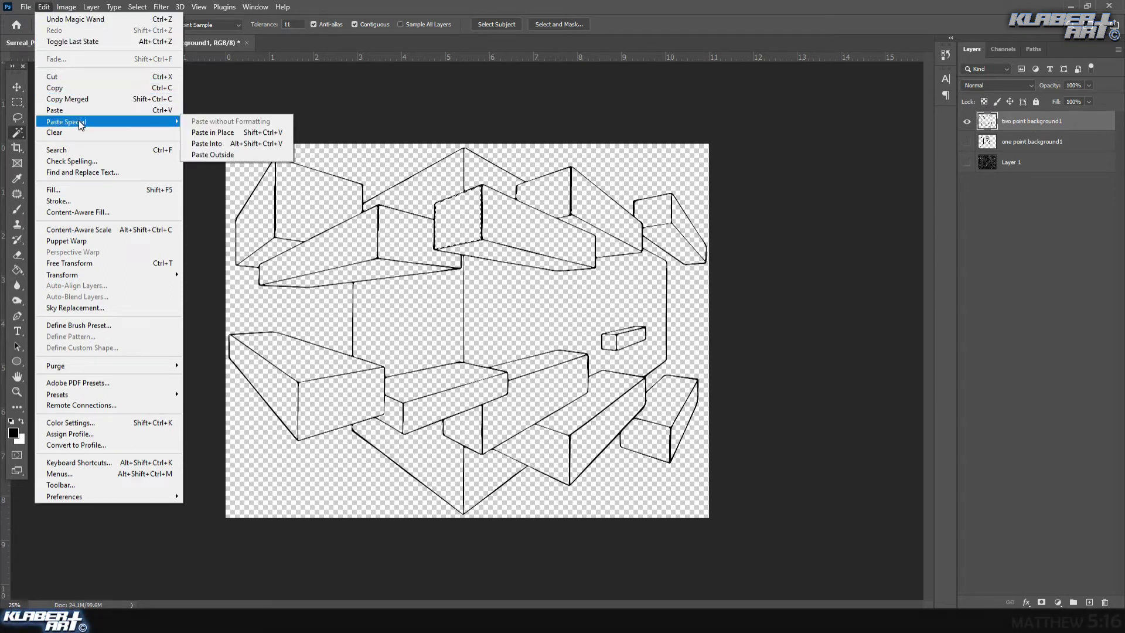
click(228, 145)
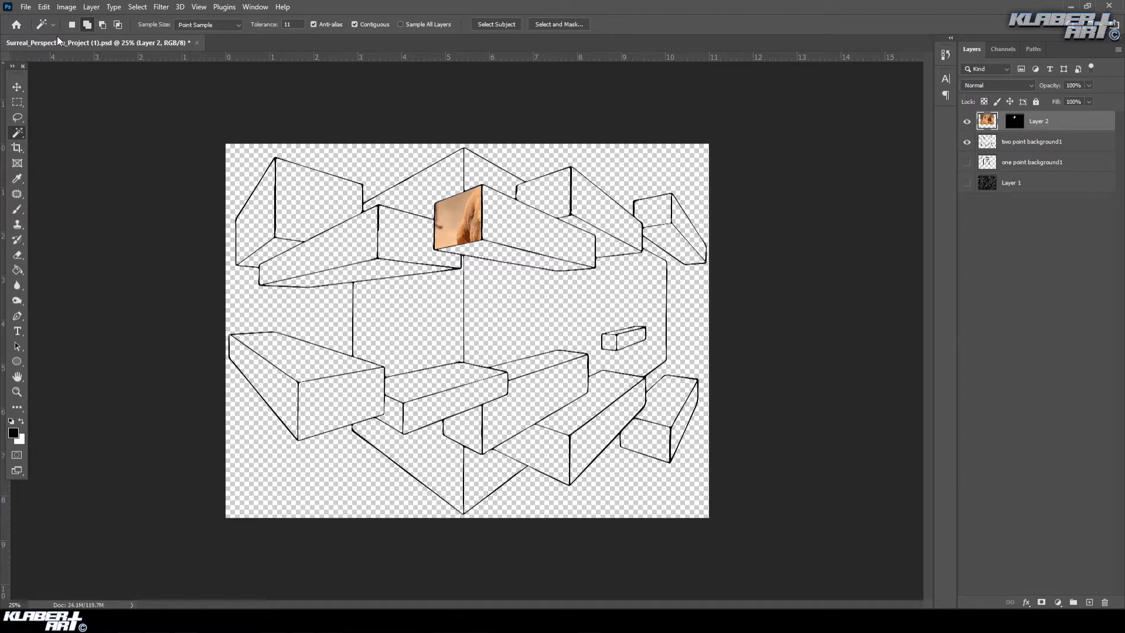
- Shrink the pasted lion image with Free Transform until it is slightly larger than the box face, and position it over that face
click(46, 8)
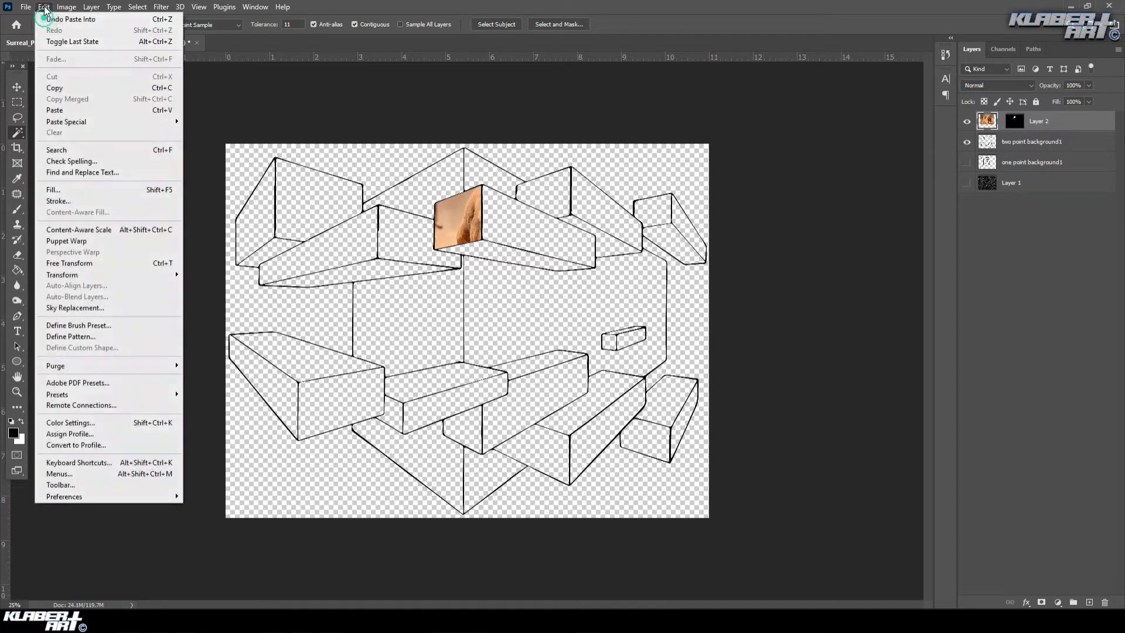
click(107, 263)
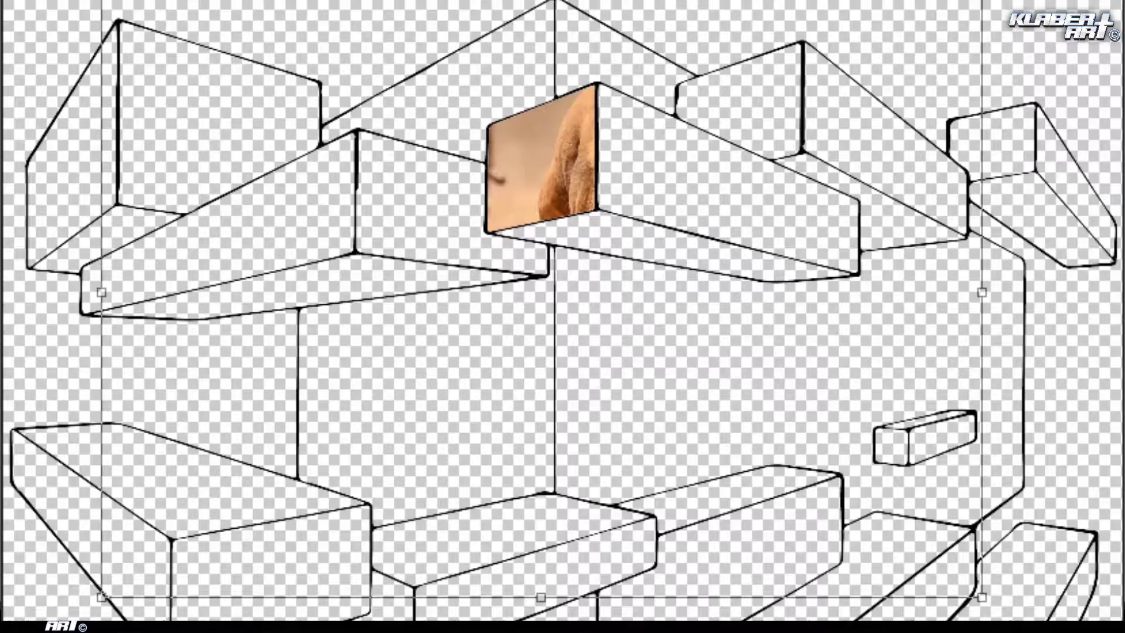
drag(101, 598, 397, 391)
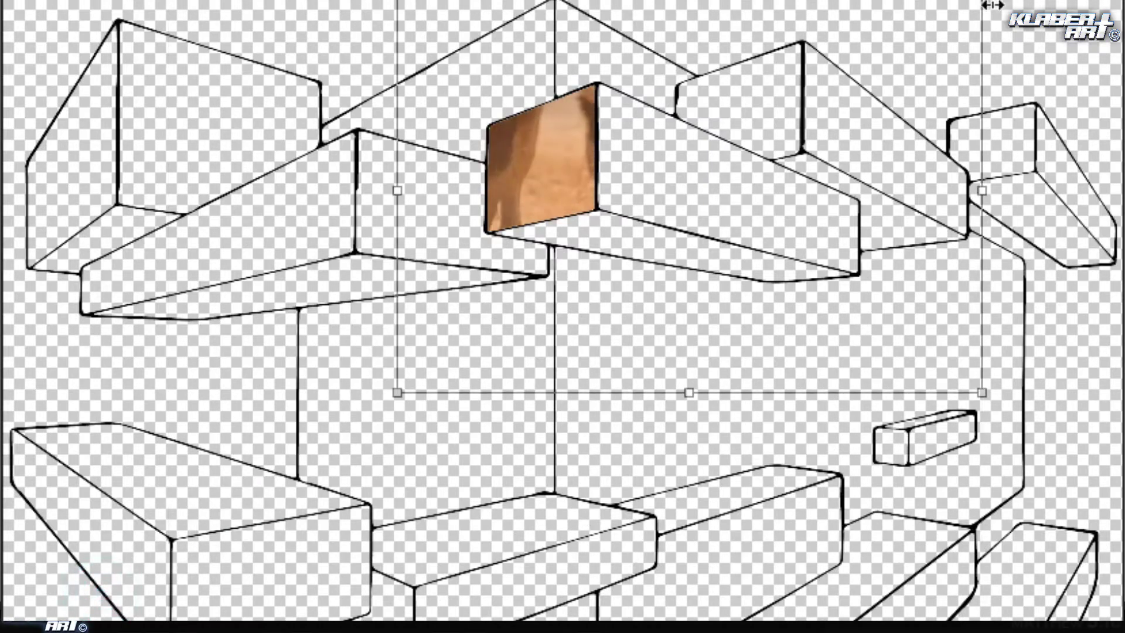
drag(955, 8, 785, 68)
drag(678, 202, 633, 164)
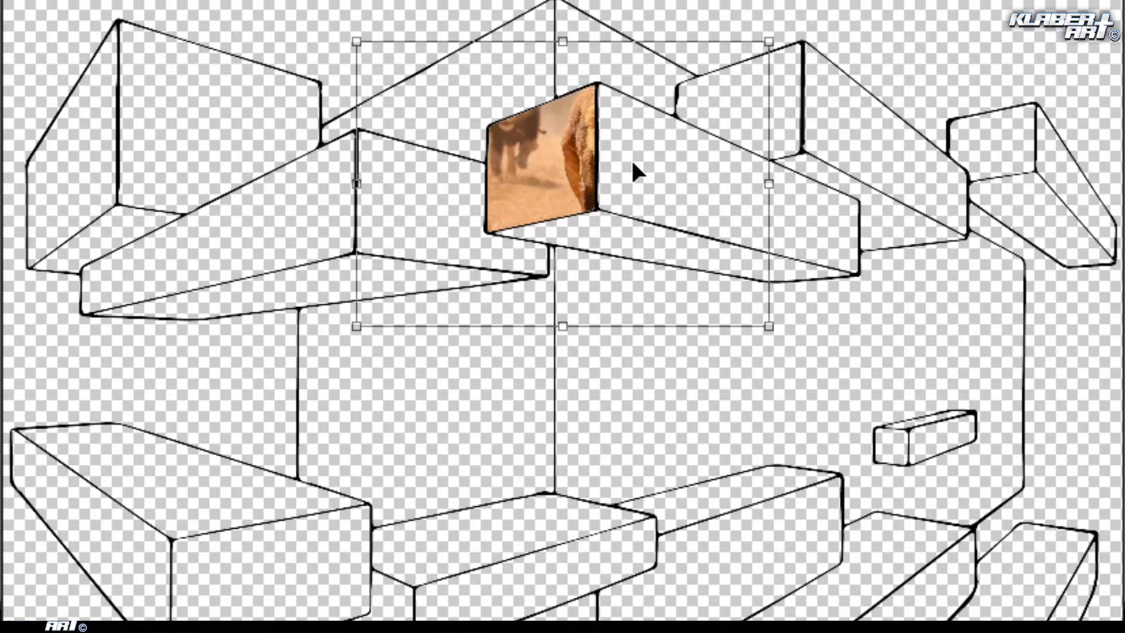
drag(772, 42, 689, 93)
drag(483, 273, 522, 211)
drag(389, 260, 480, 207)
drag(600, 137, 553, 198)
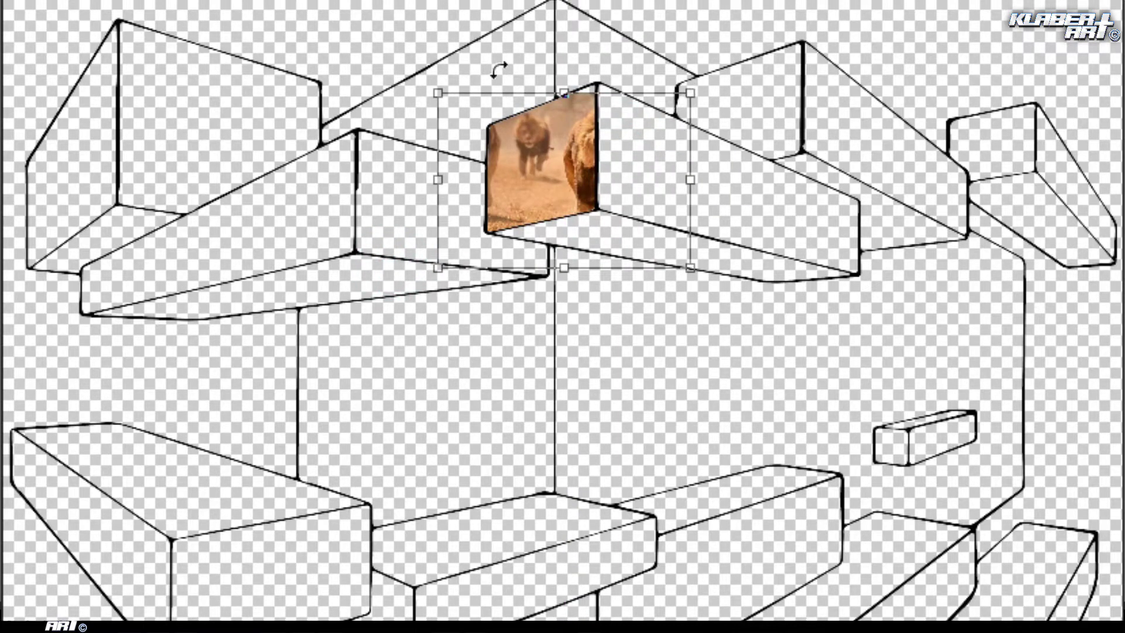
drag(575, 132, 575, 110)
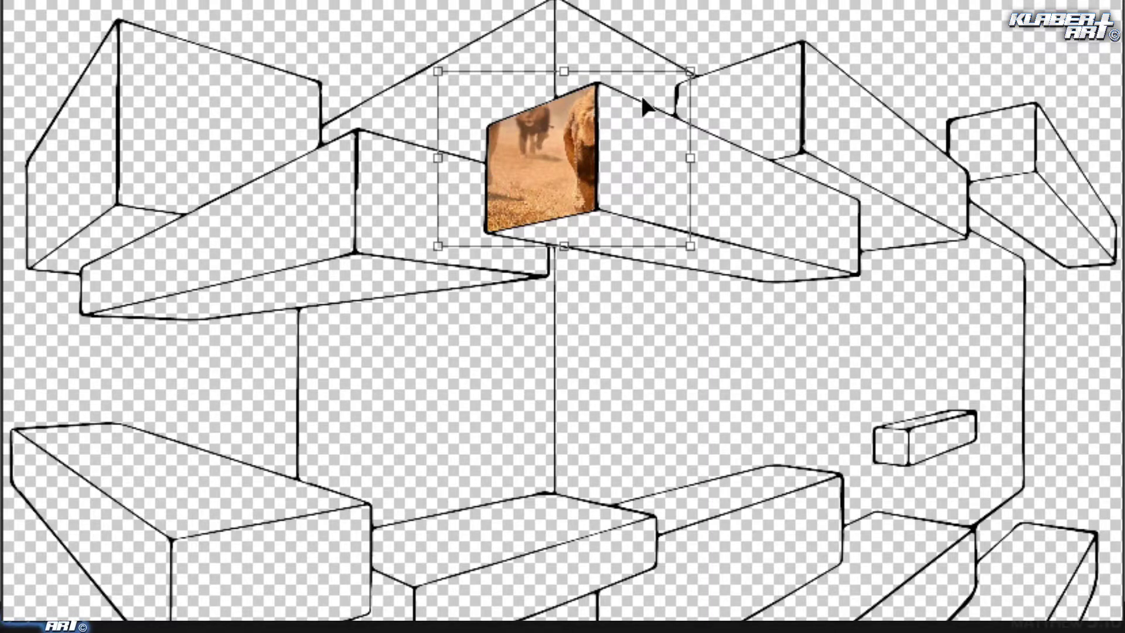
drag(690, 71, 659, 93)
drag(626, 147, 617, 123)
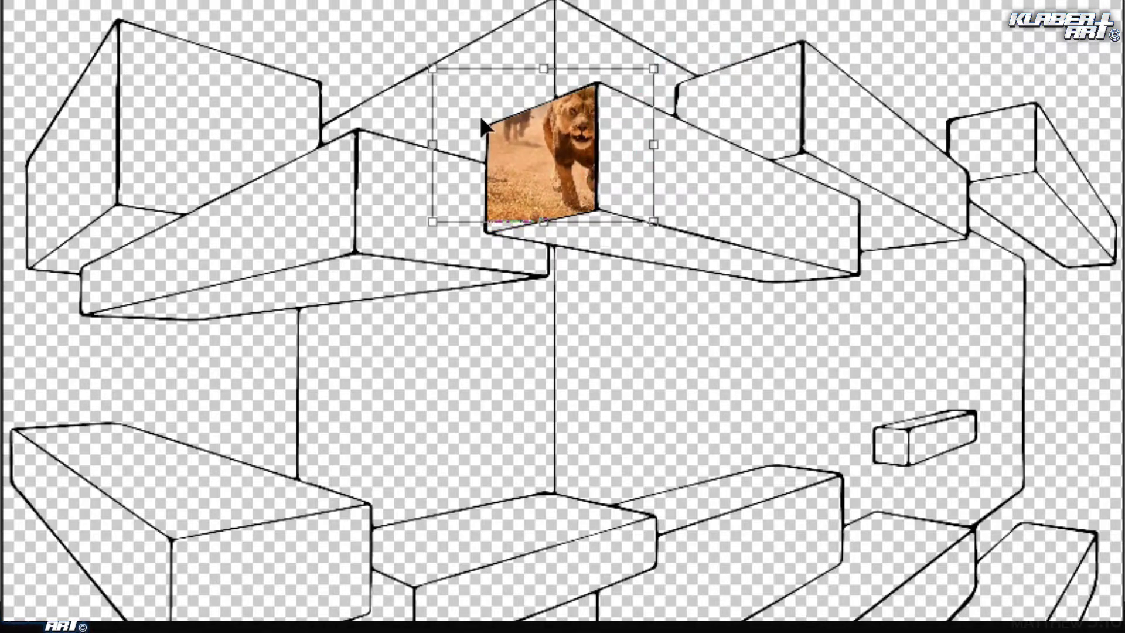
drag(432, 69, 444, 93)
drag(532, 152, 530, 157)
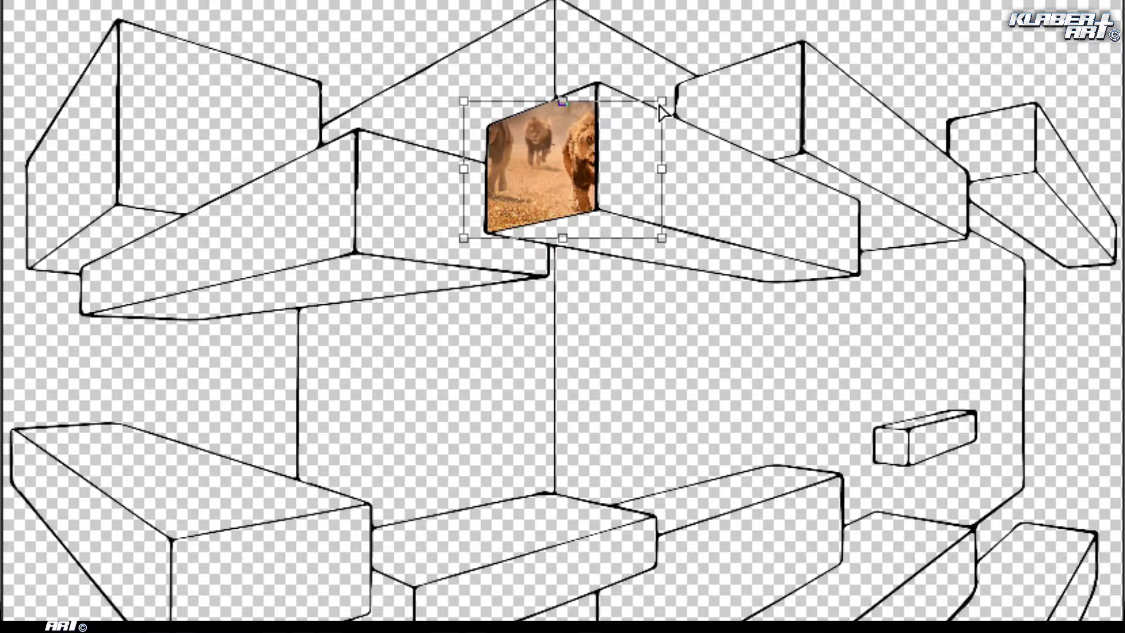
- Distort the lion image by moving its four corners onto the corners of the box face, and apply the transform
drag(660, 102, 598, 87)
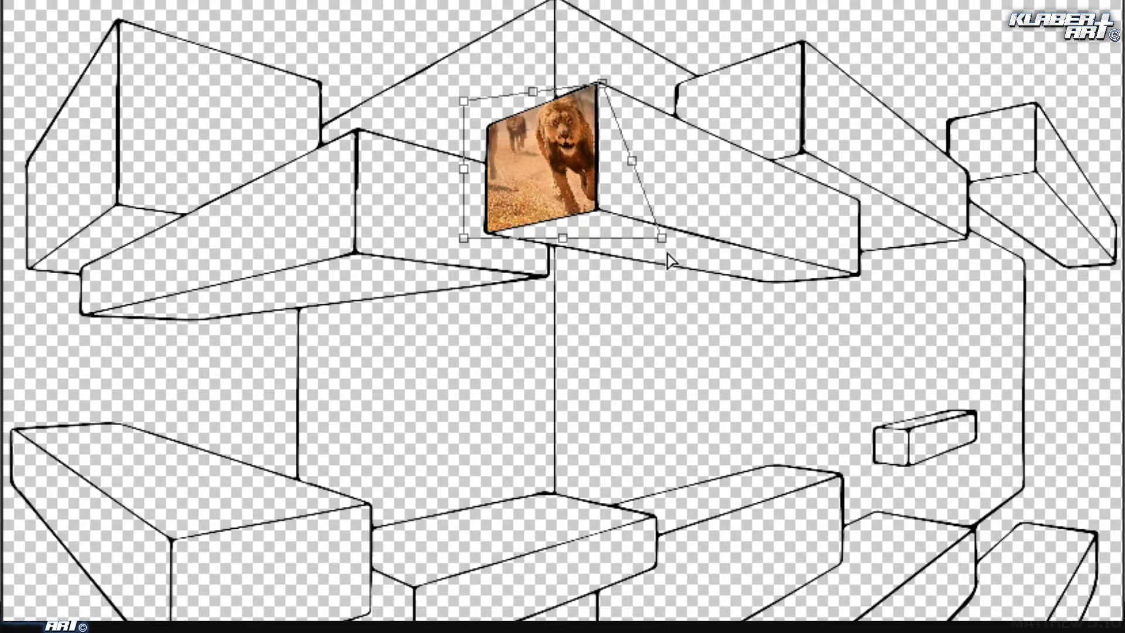
drag(664, 241, 600, 218)
drag(463, 239, 482, 235)
drag(466, 107, 484, 125)
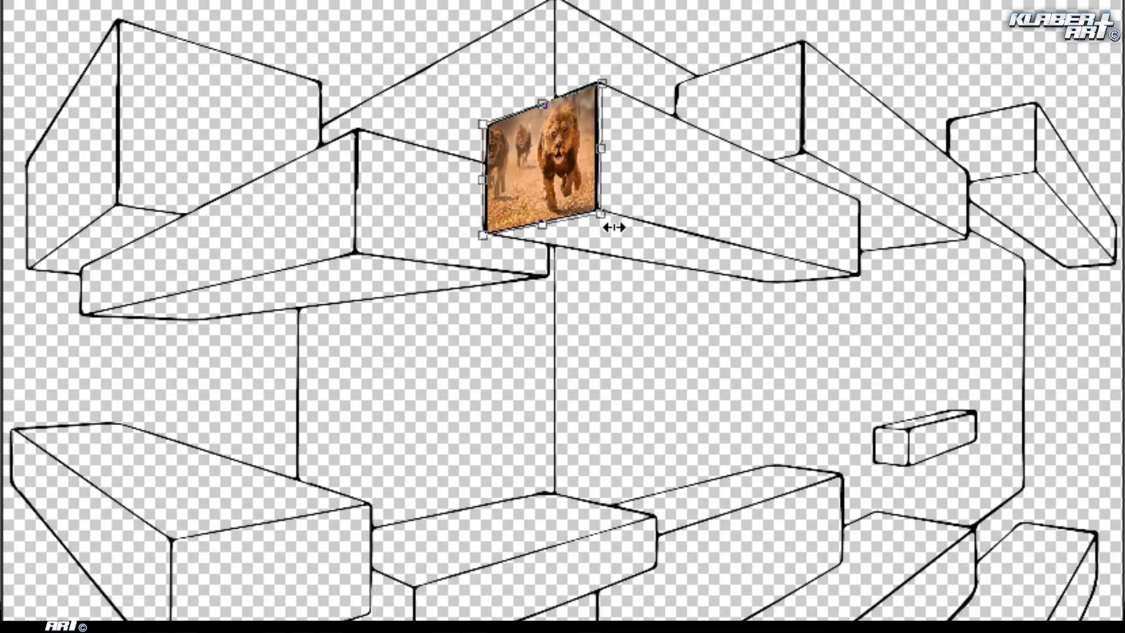
key(Return)
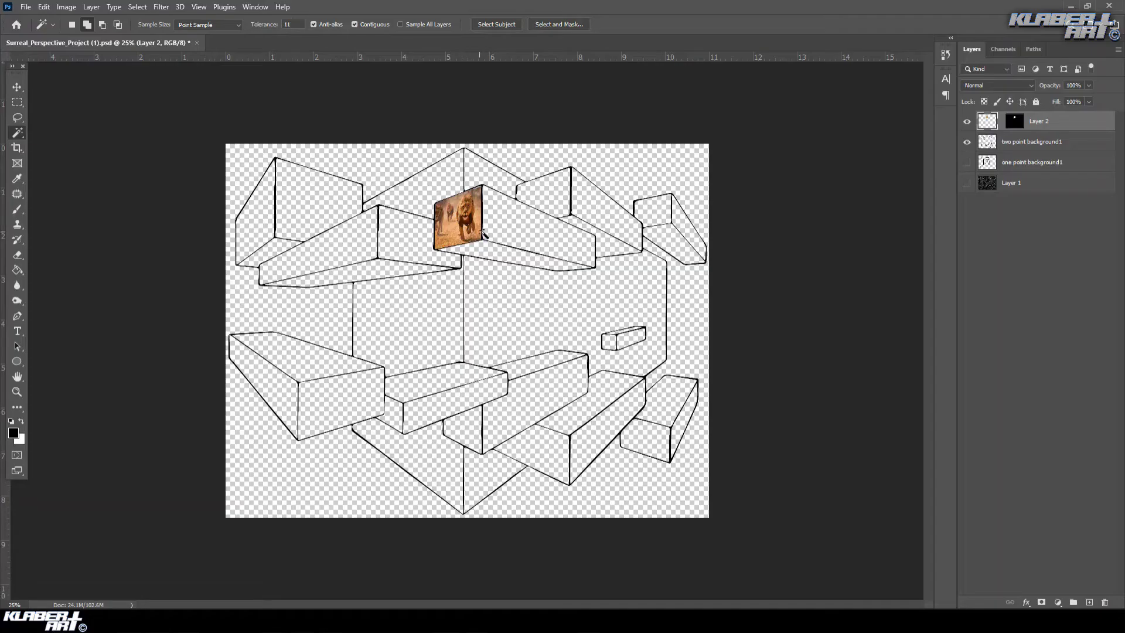
- Zoom in on the lion face, extend the image's upper right corner to the outline with Free Transform, and fit the canvas on screen
click(17, 391)
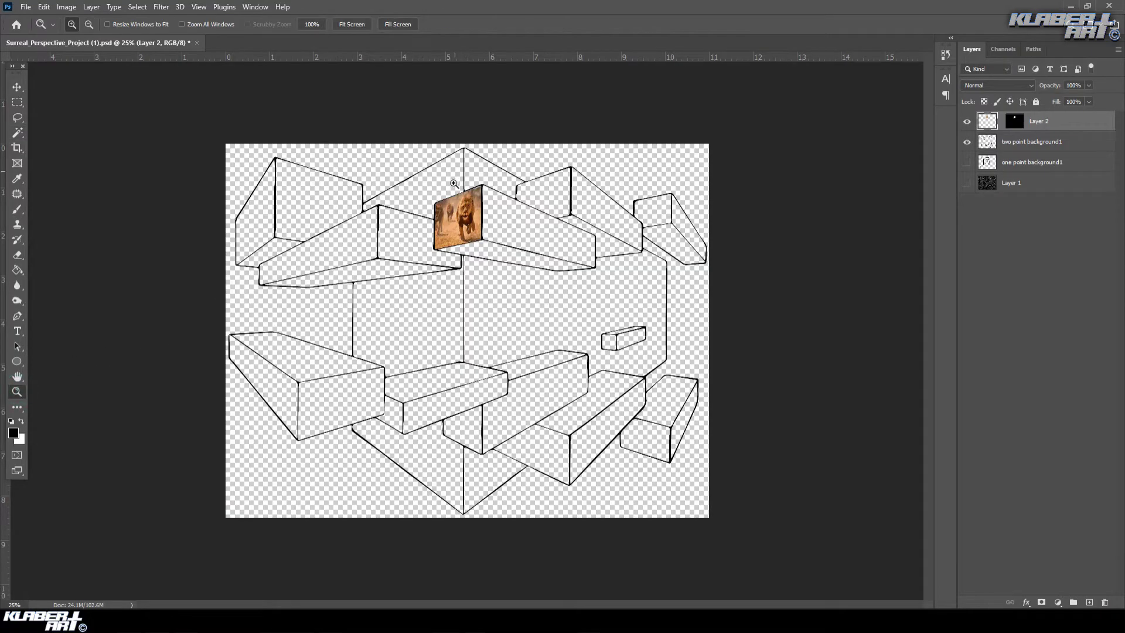
click(464, 218)
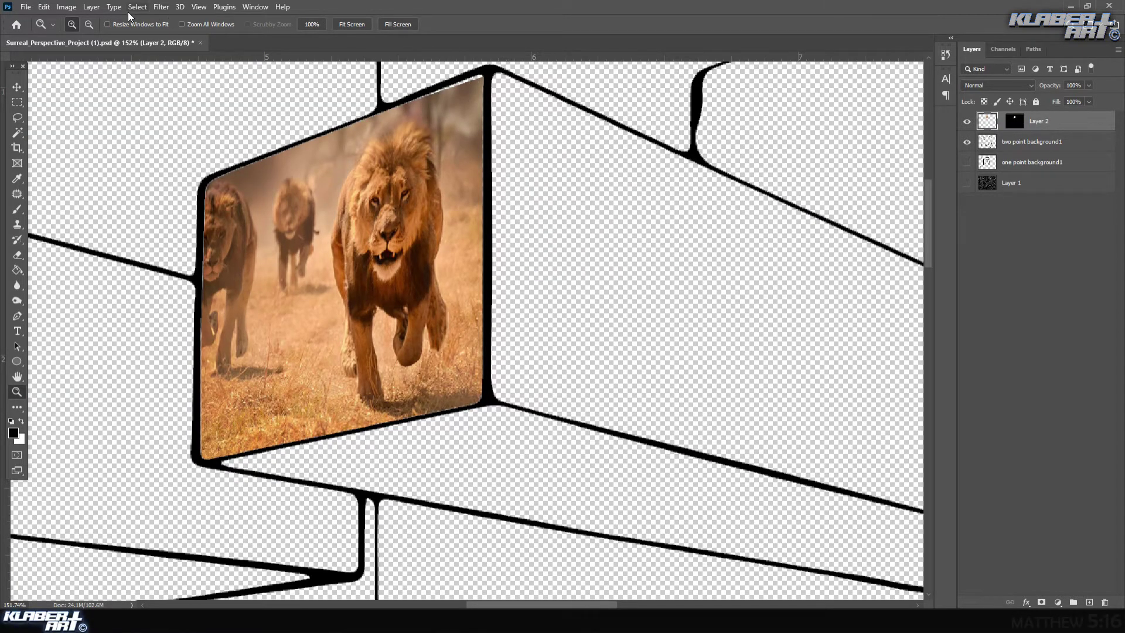
click(44, 6)
click(104, 263)
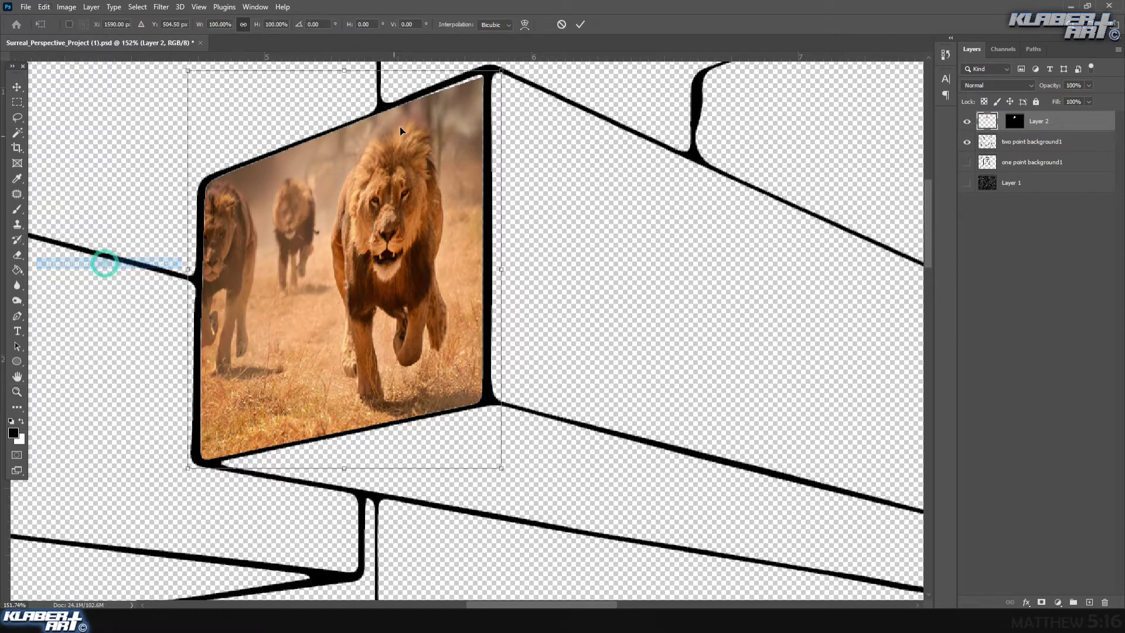
drag(503, 73, 504, 69)
key(Return)
key(z)
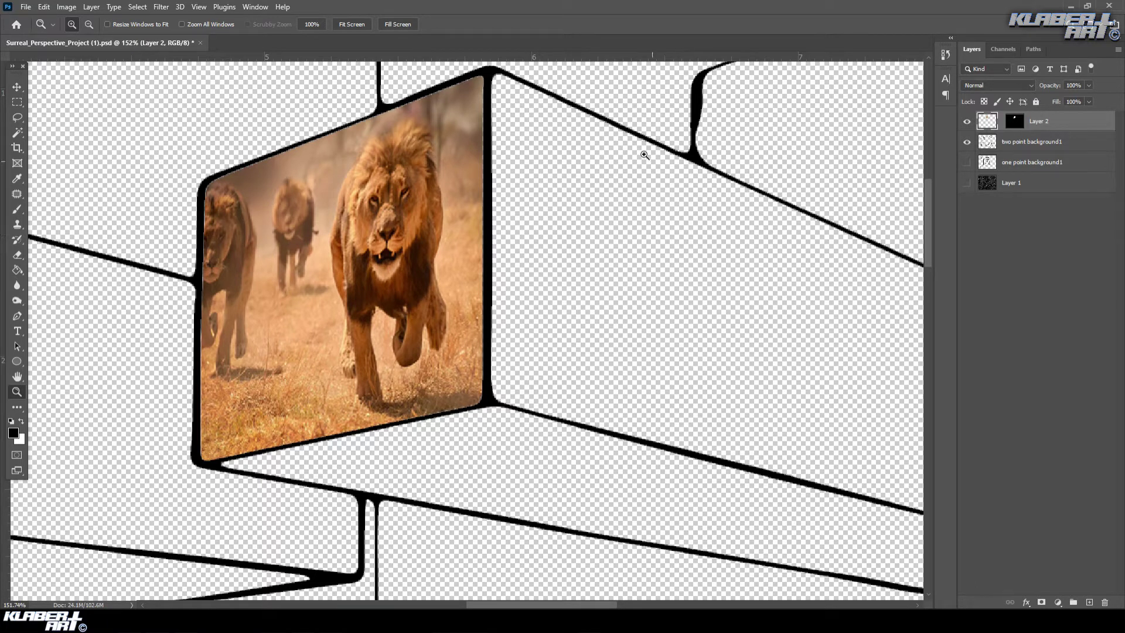
click(199, 7)
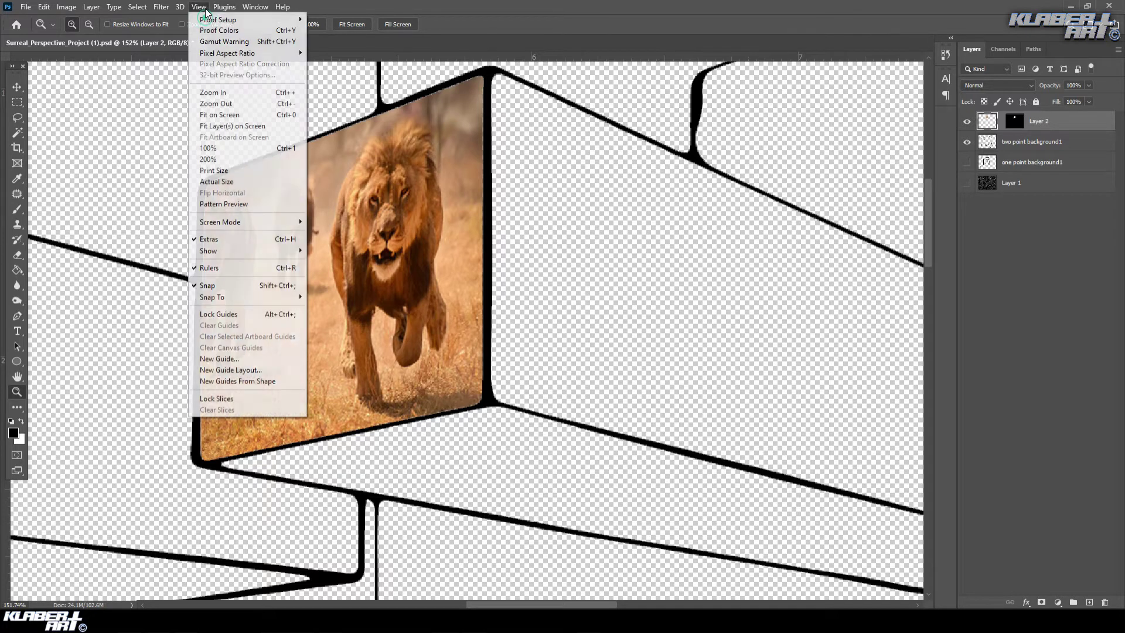
click(234, 113)
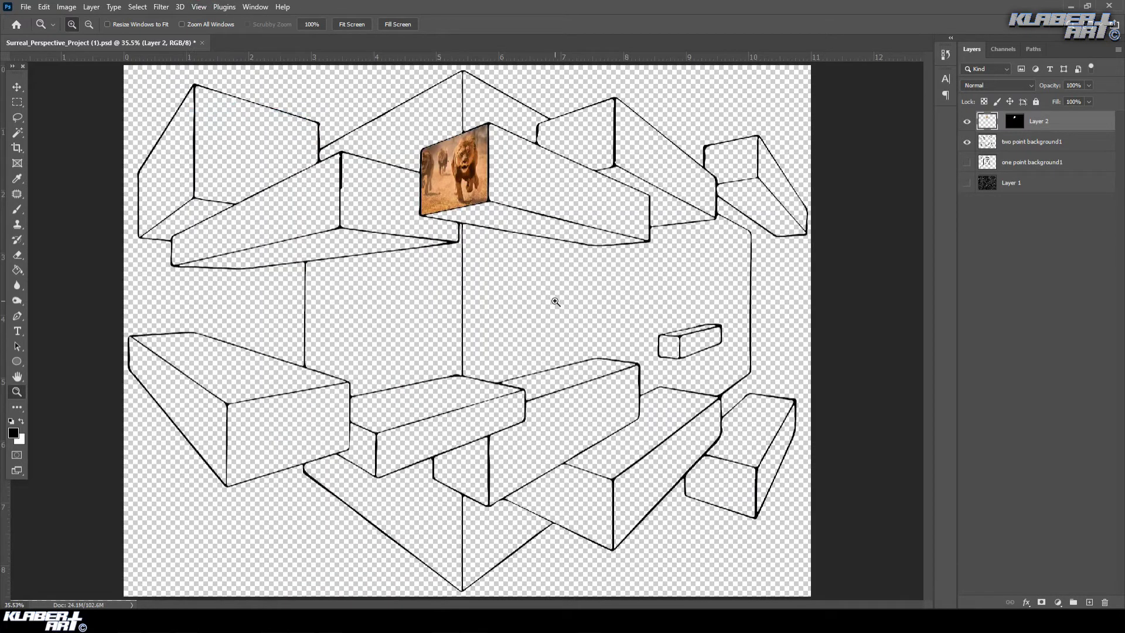
- Switch to Chrome and replace the lions image search with a search for wolves
key(alt+Tab)
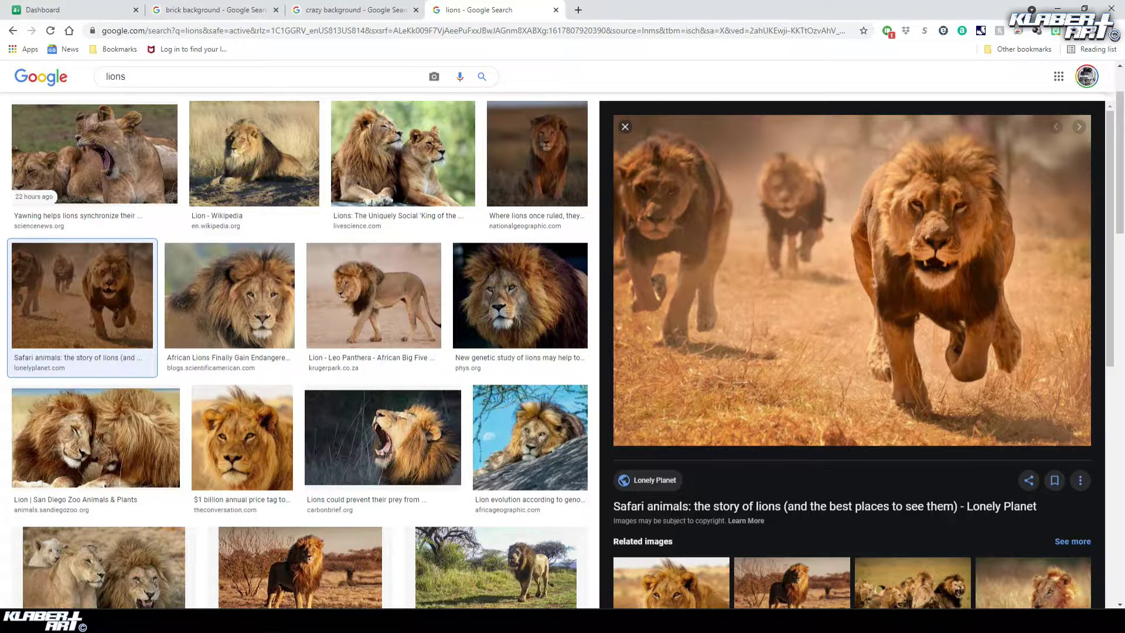
drag(138, 77, 74, 81)
text(wolves)
key(Return)
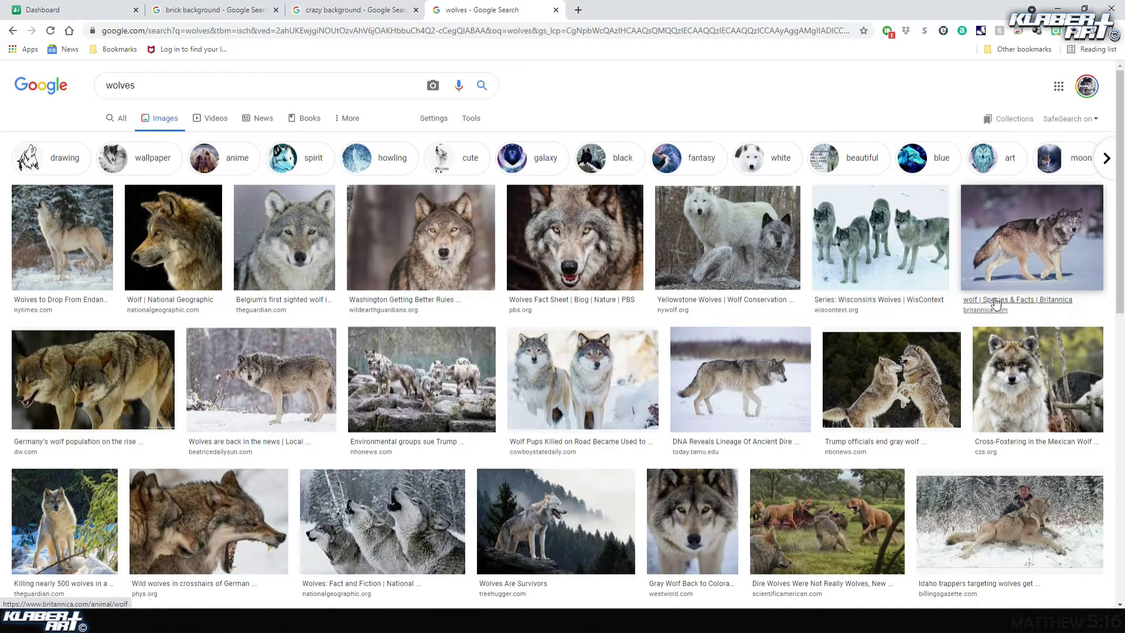
- Copy the Britannica image of the walking wolf, switch to Photoshop and activate the Magic Wand tool
click(1003, 273)
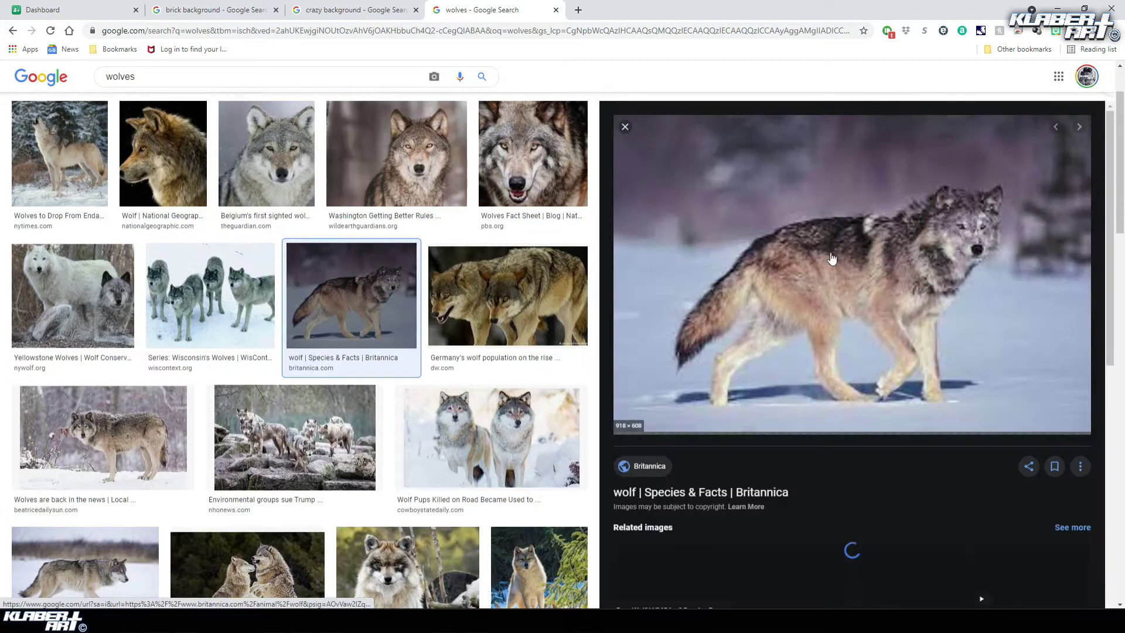
right_click(839, 257)
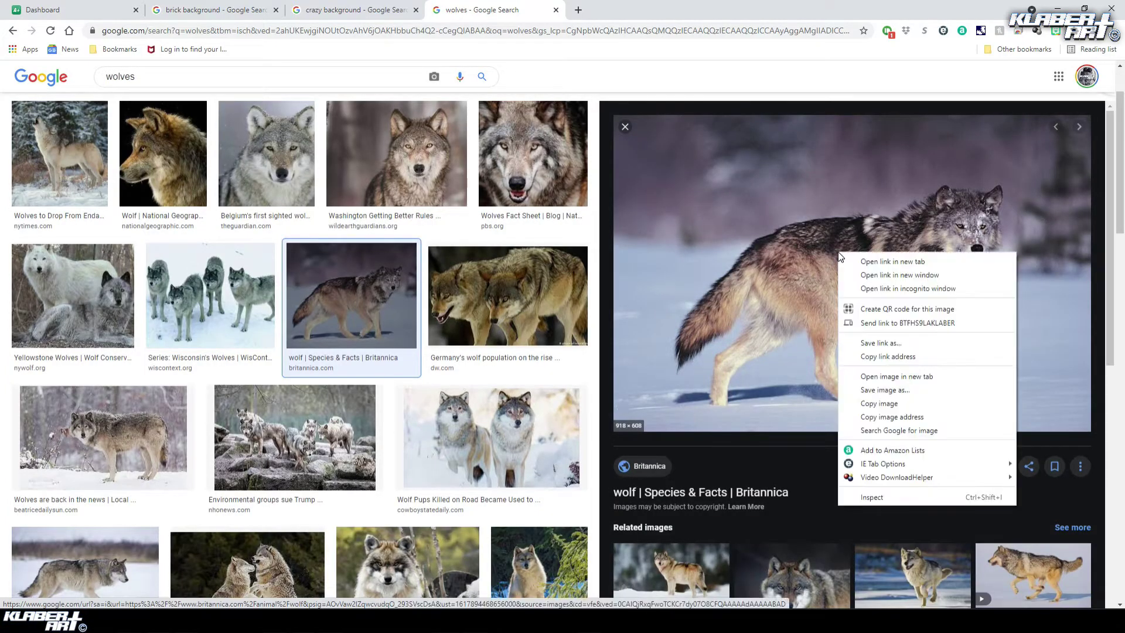
click(875, 404)
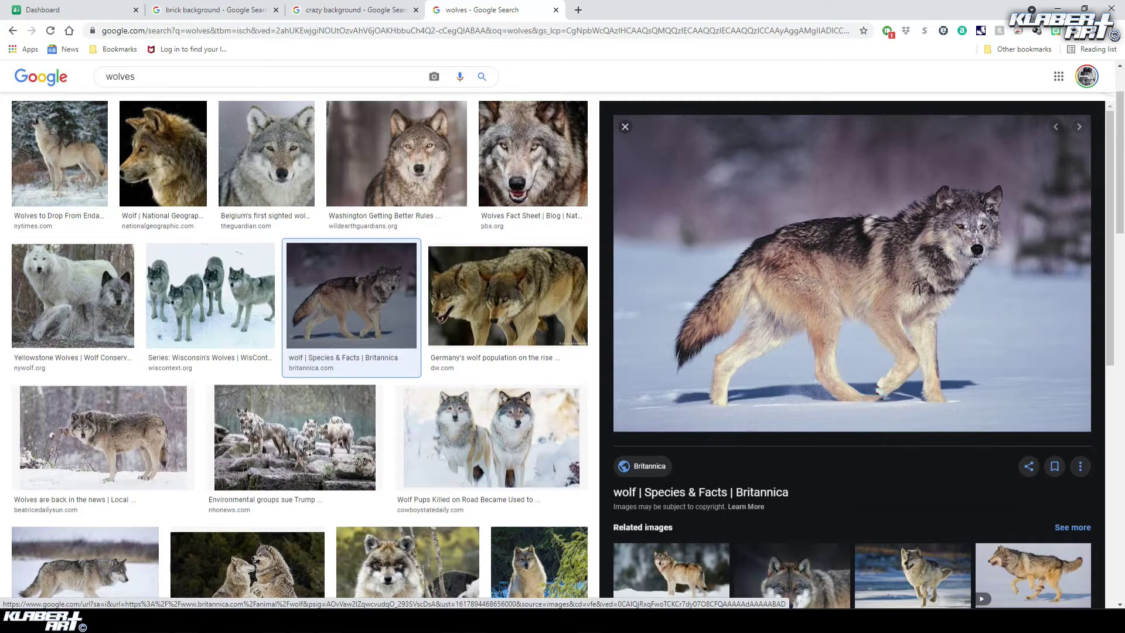
key(alt+Tab)
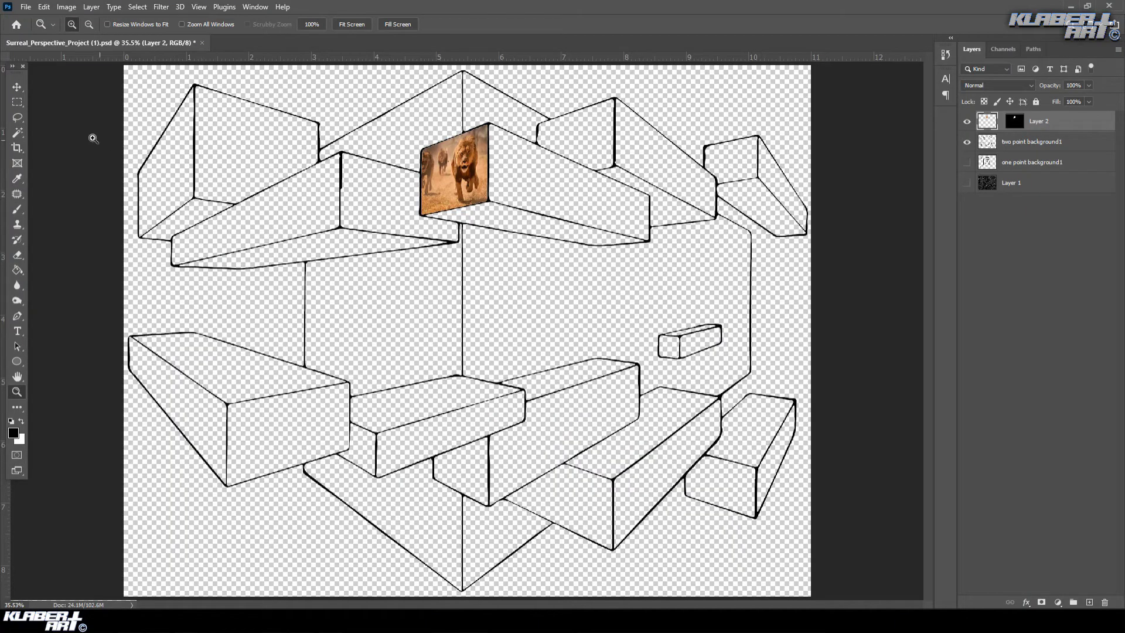
click(18, 137)
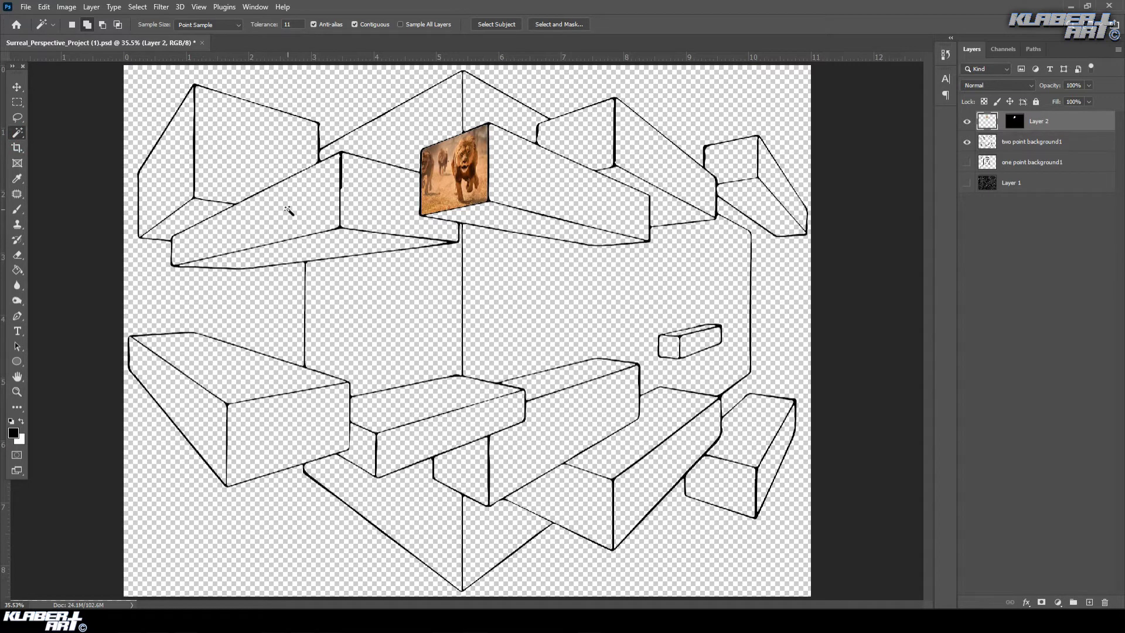
click(241, 146)
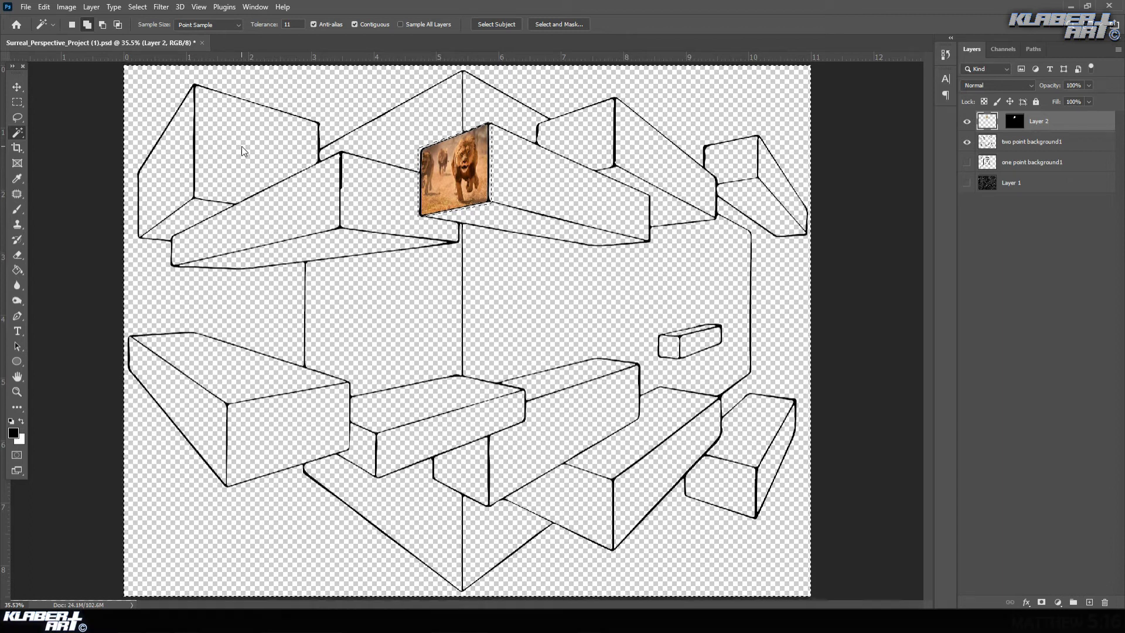
click(138, 7)
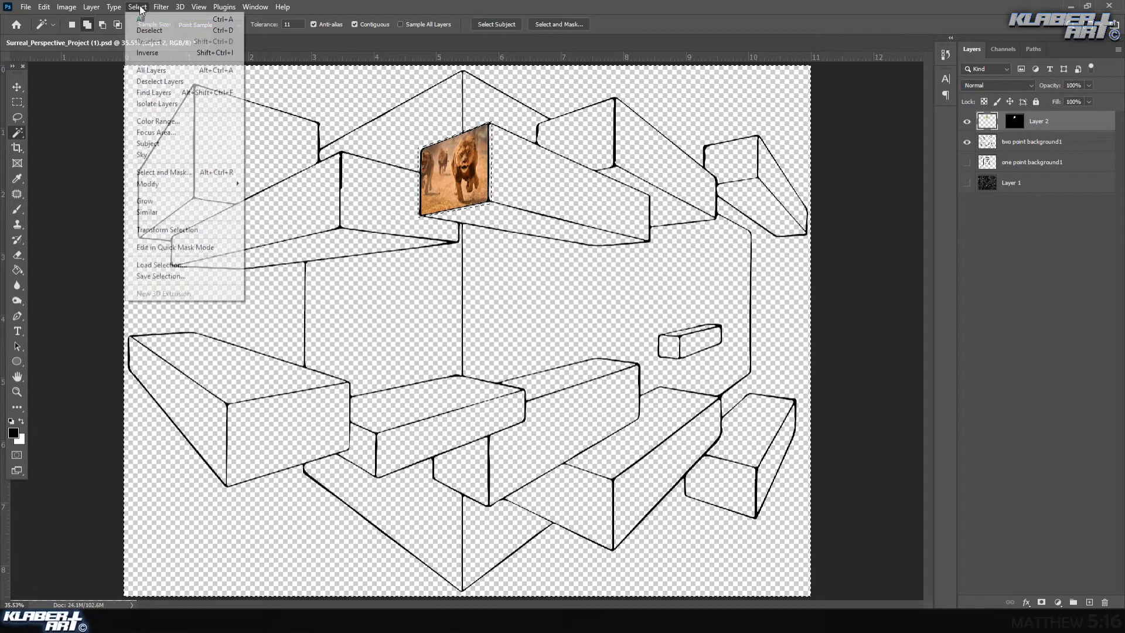
click(150, 30)
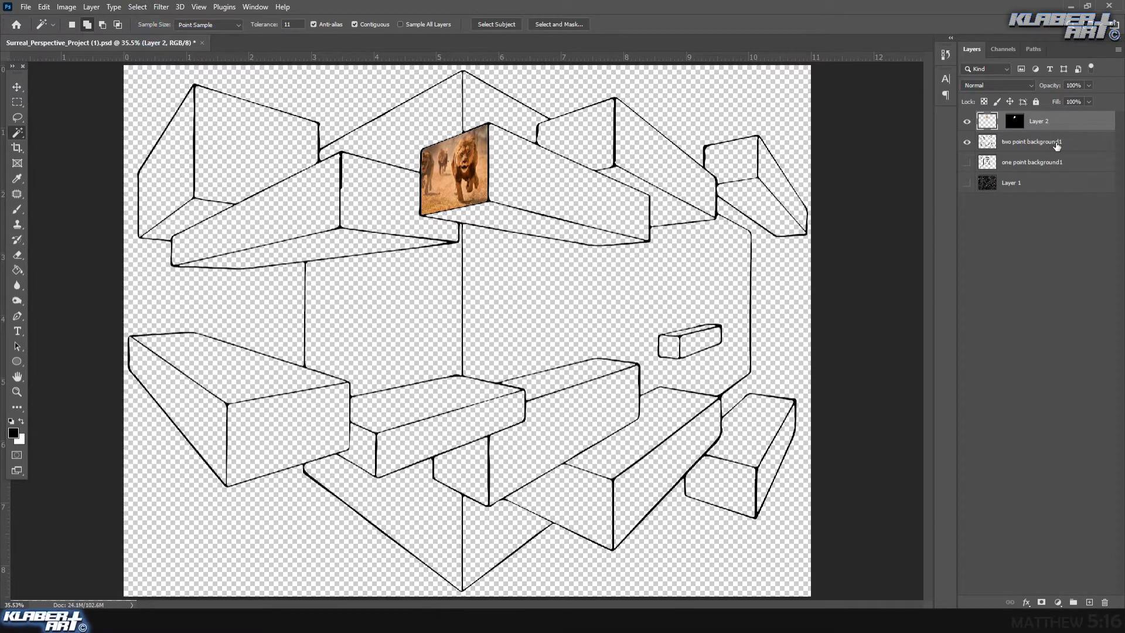
- On the two point background1 layer, select the wide face of the upper-left box with the Magic Wand and paste the wolf image into it
click(1023, 143)
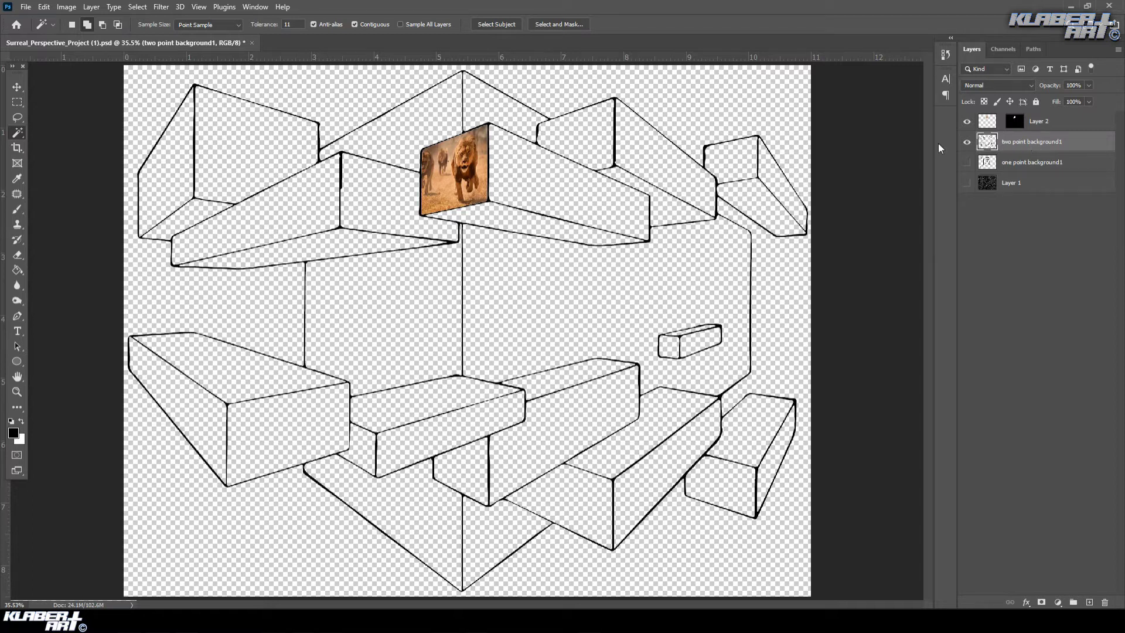
click(237, 162)
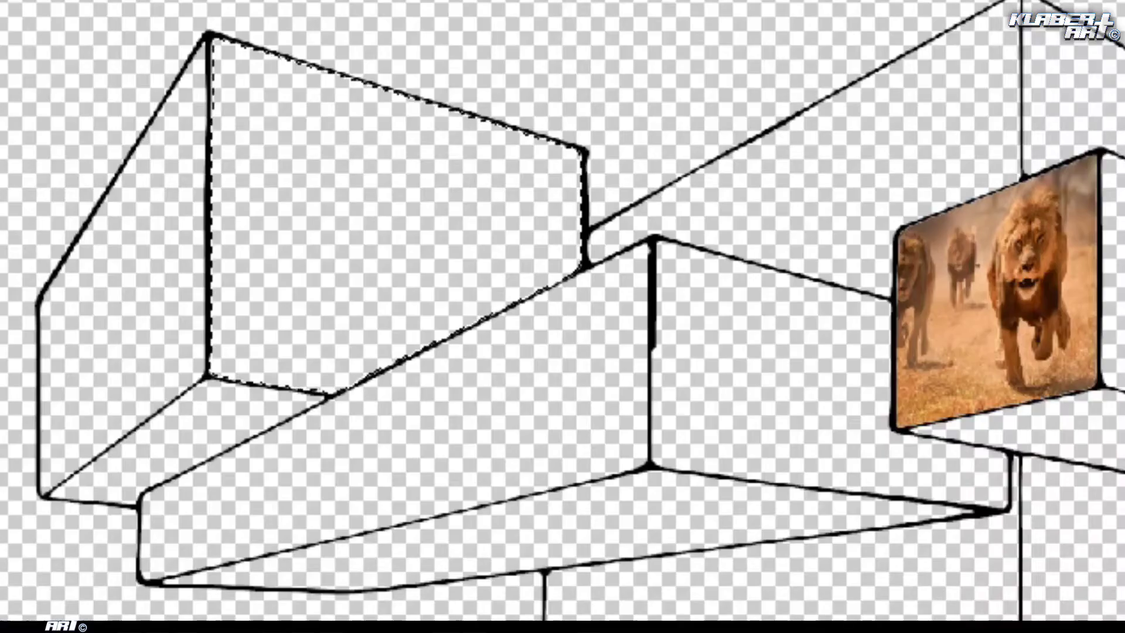
click(51, 8)
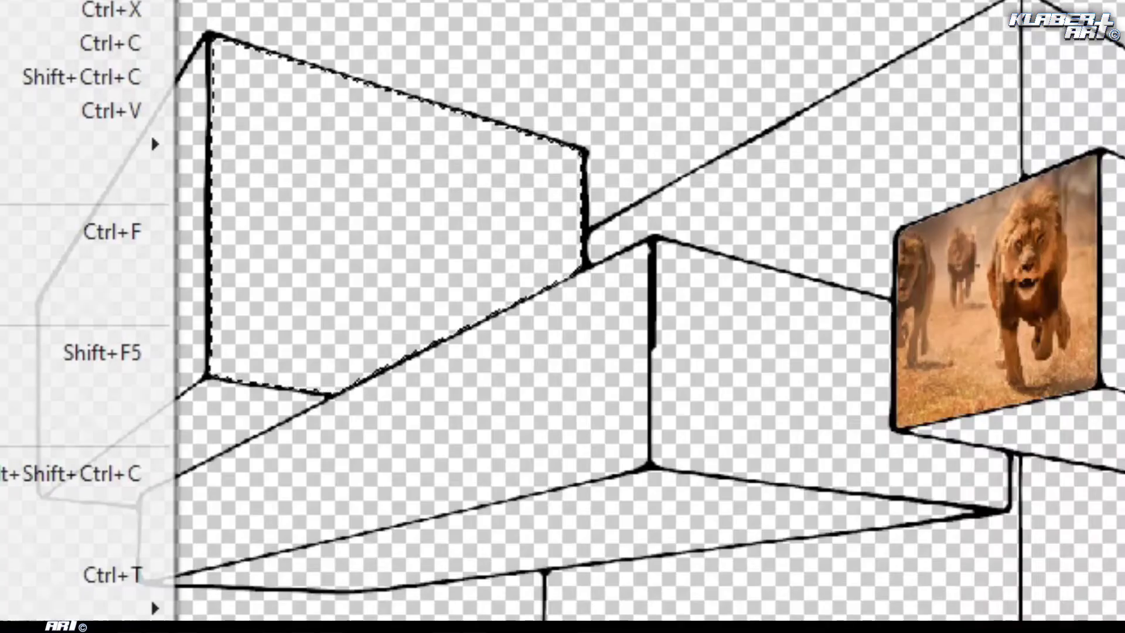
mouse_move(150, 133)
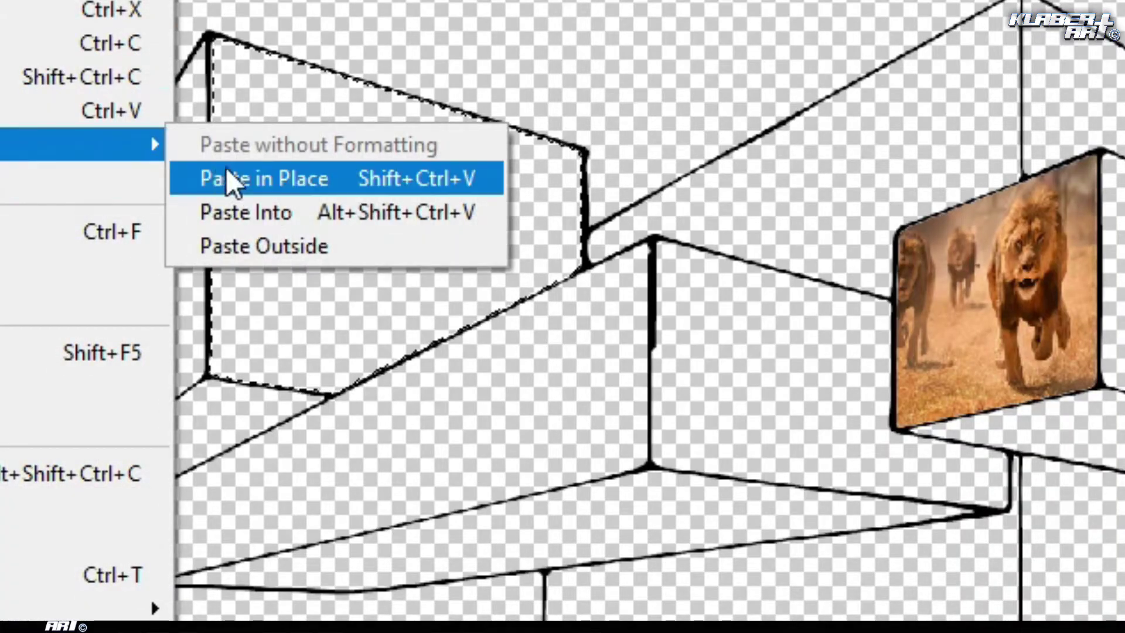
click(257, 202)
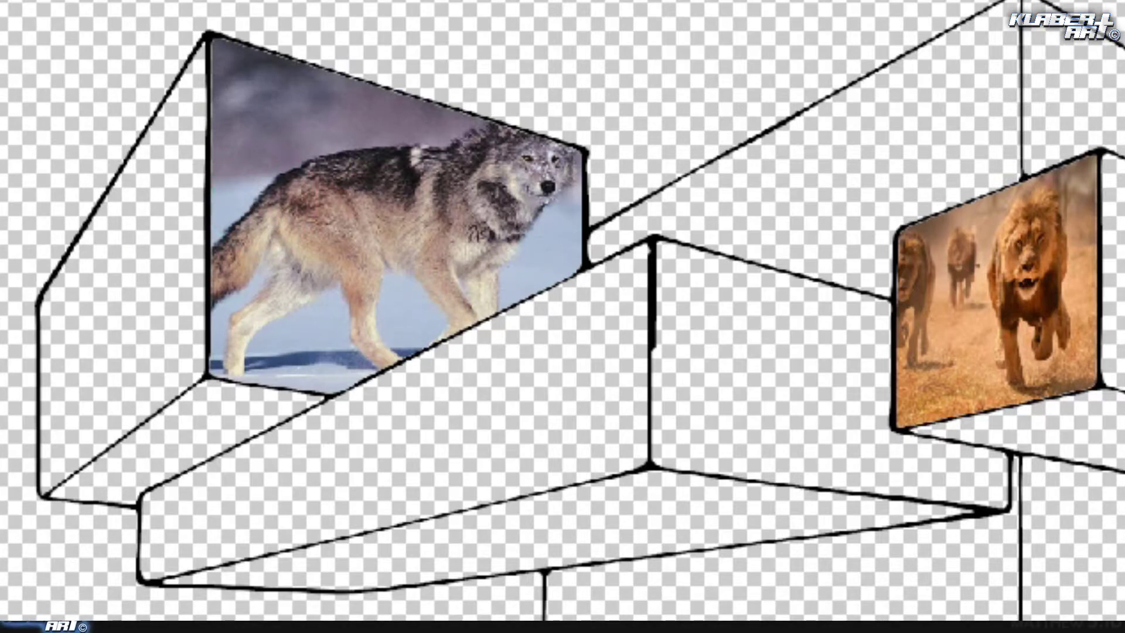
- Shrink the wolf image with Free Transform, distort its corners to match the box face's perspective, and apply the transform
key(alt+e)
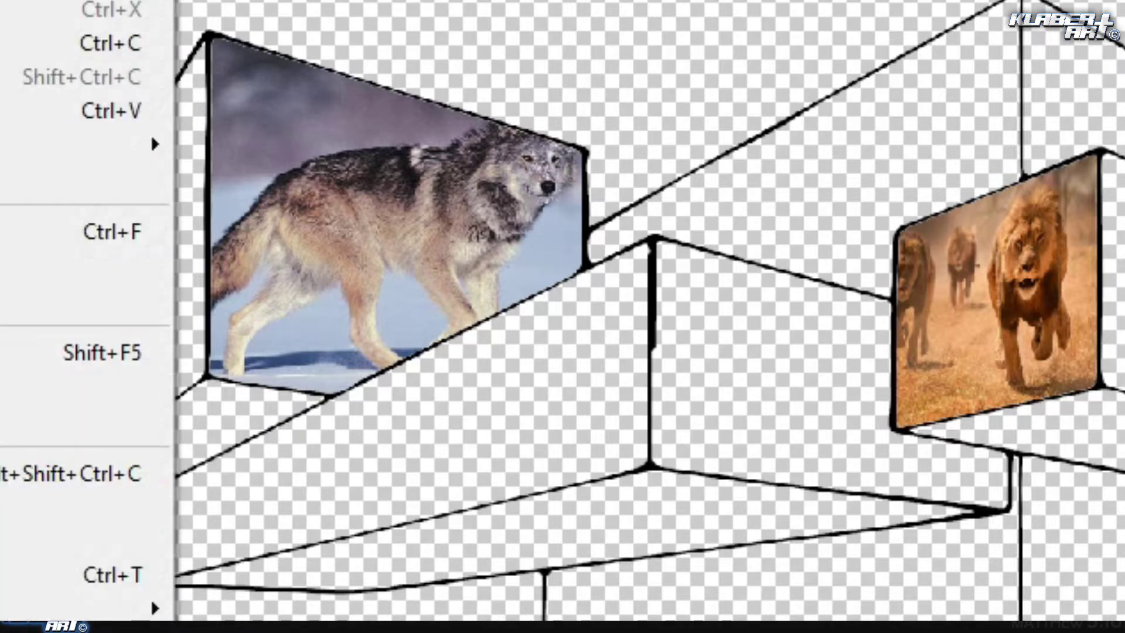
click(111, 574)
drag(677, 23, 563, 61)
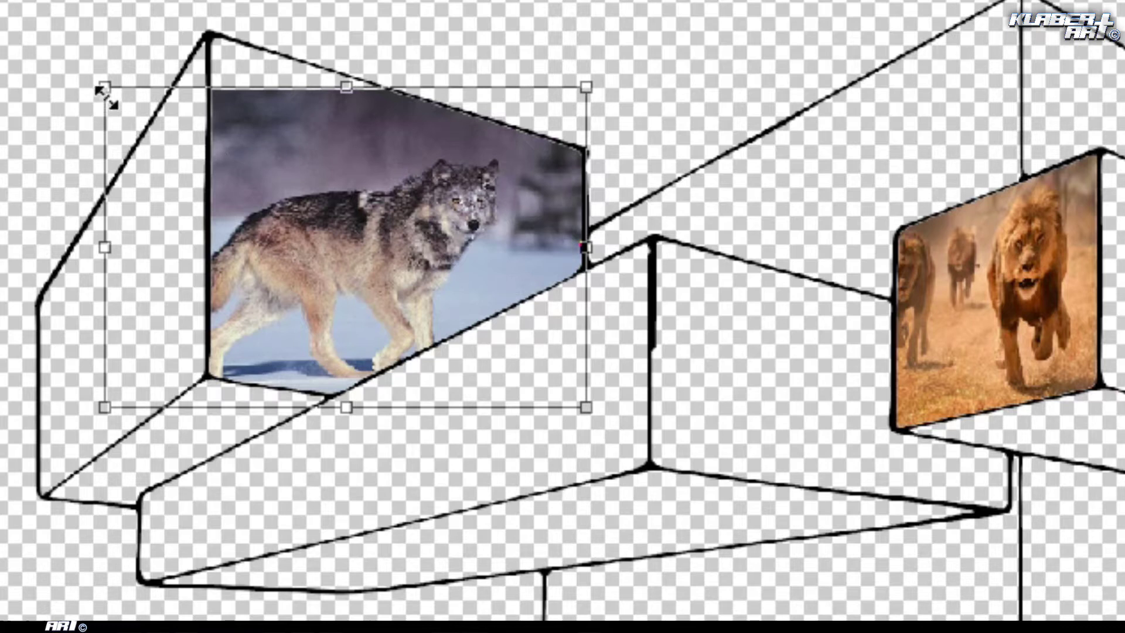
drag(104, 89, 199, 29)
drag(104, 407, 199, 386)
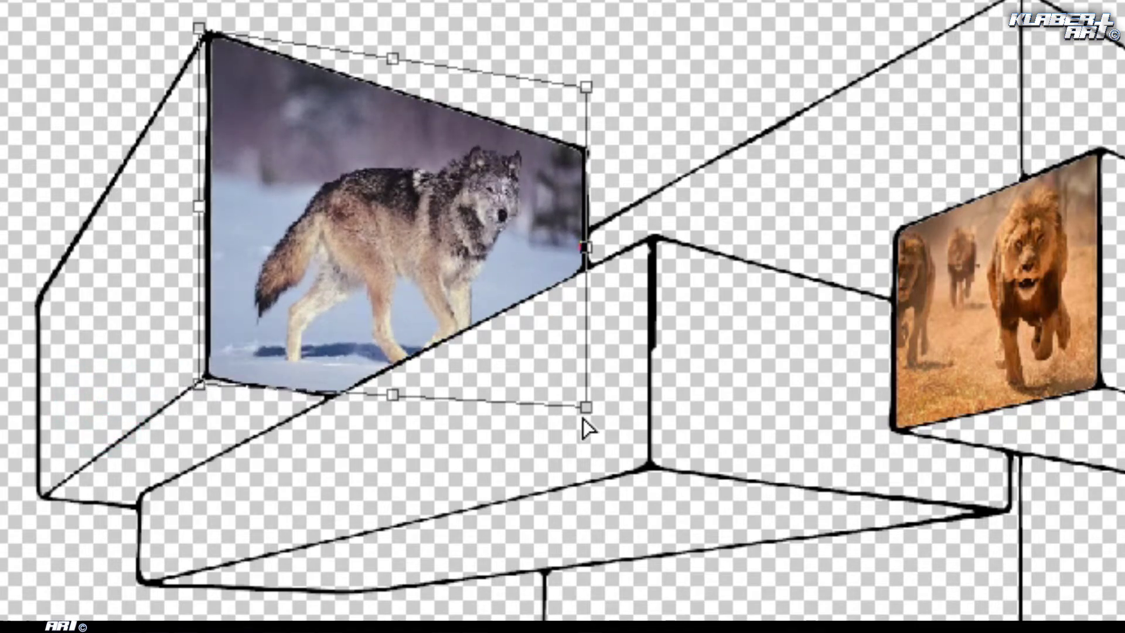
drag(586, 409, 583, 451)
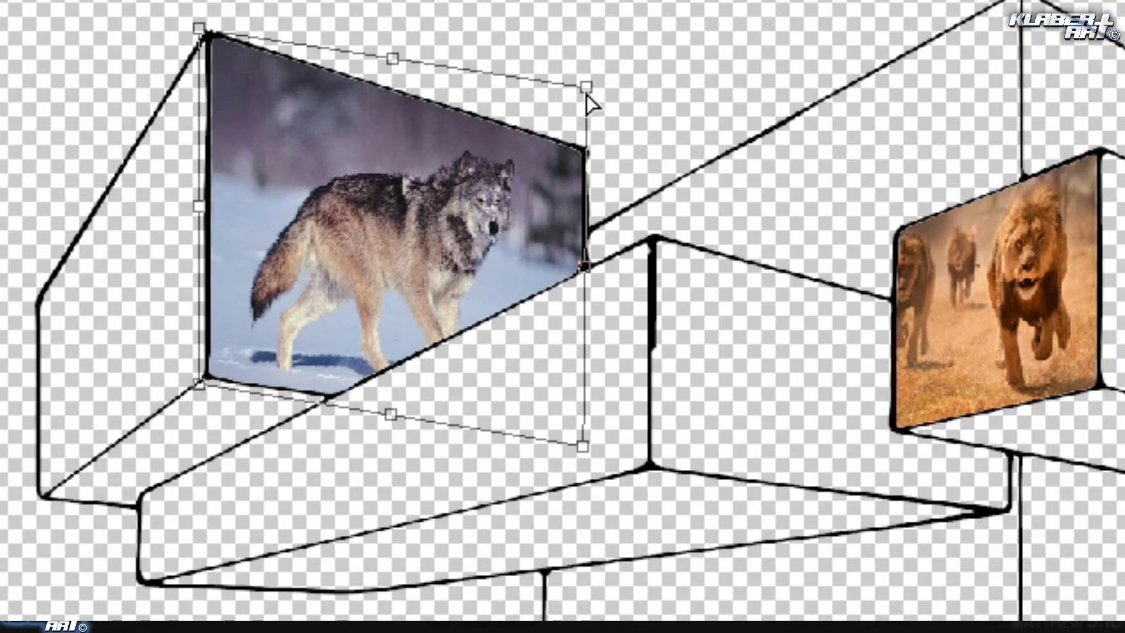
drag(586, 95, 589, 151)
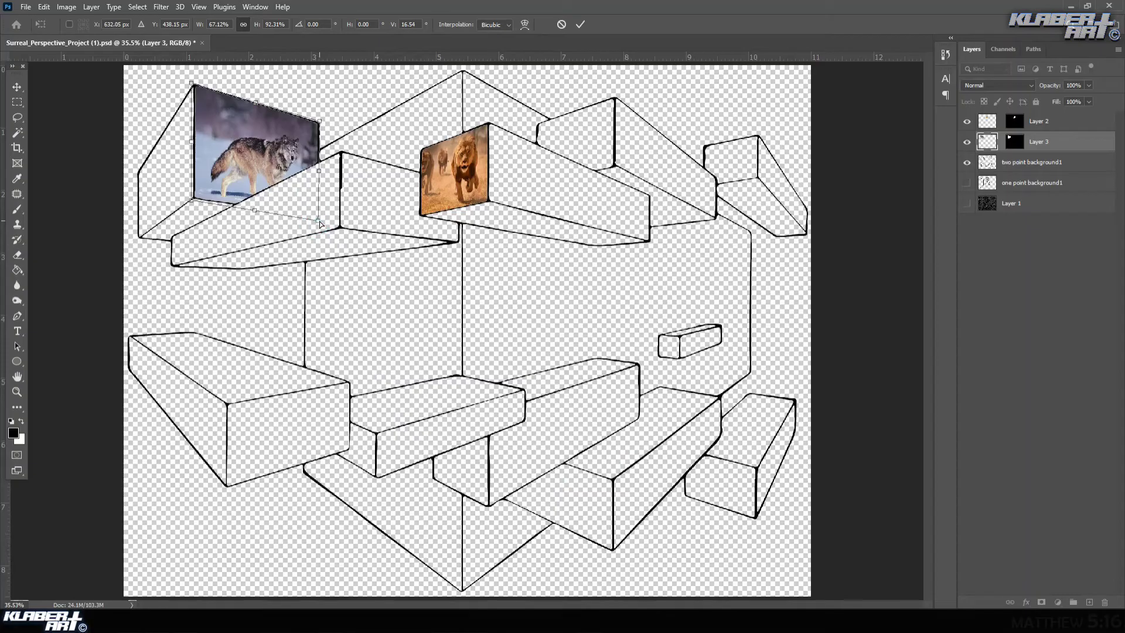
drag(320, 222, 322, 222)
key(Return)
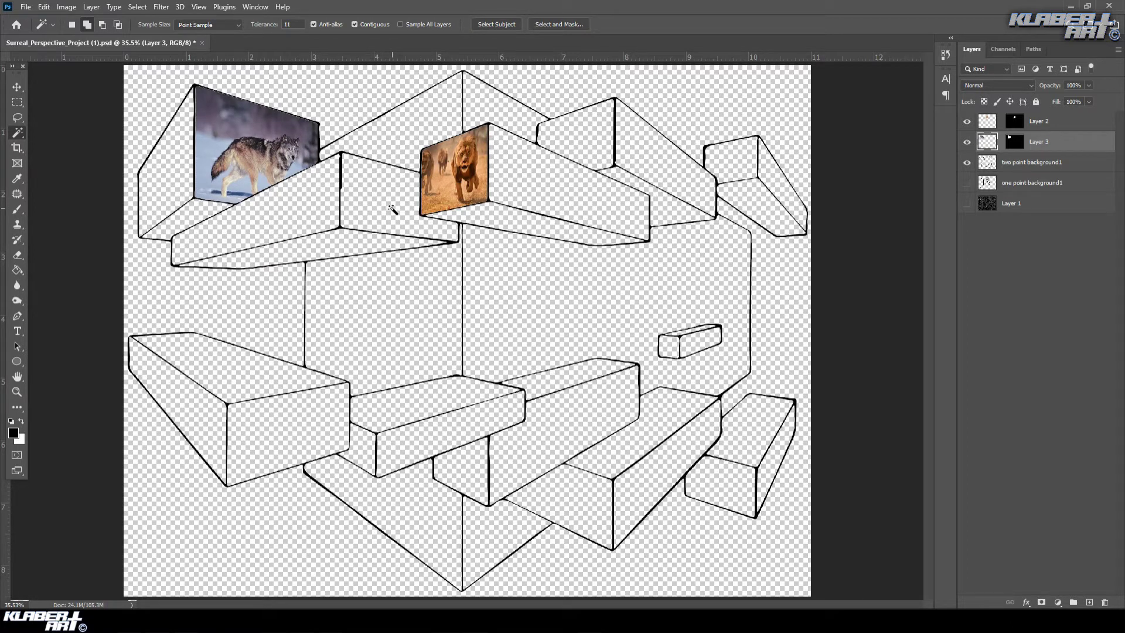
- On the two point background1 layer, select the long tapering box face just below the wolf with the Magic Wand
click(1068, 165)
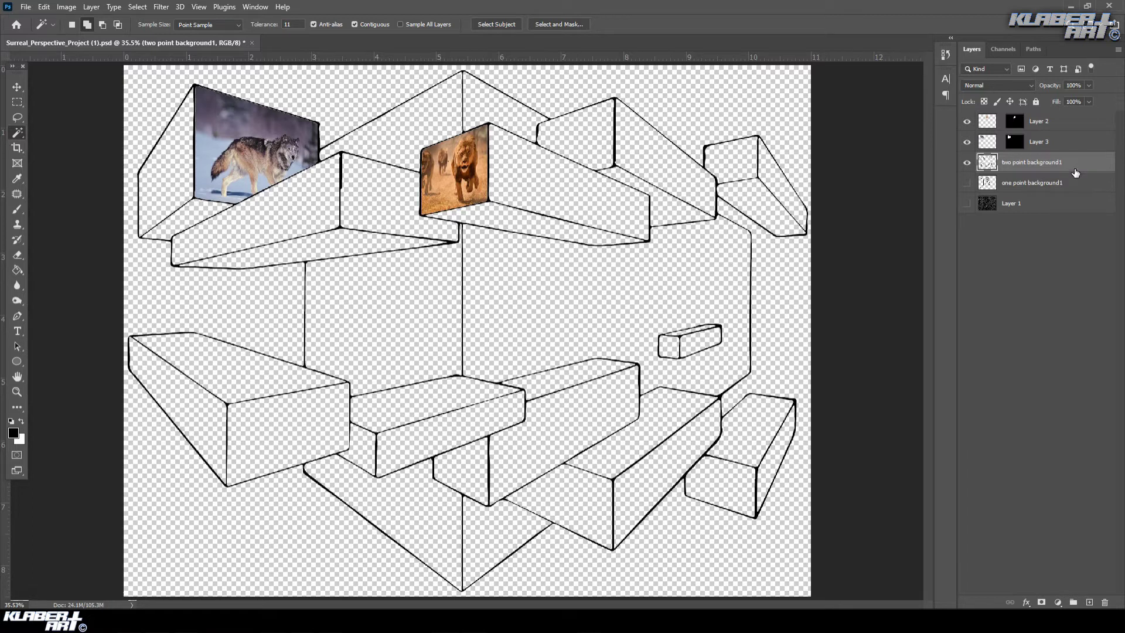
click(242, 224)
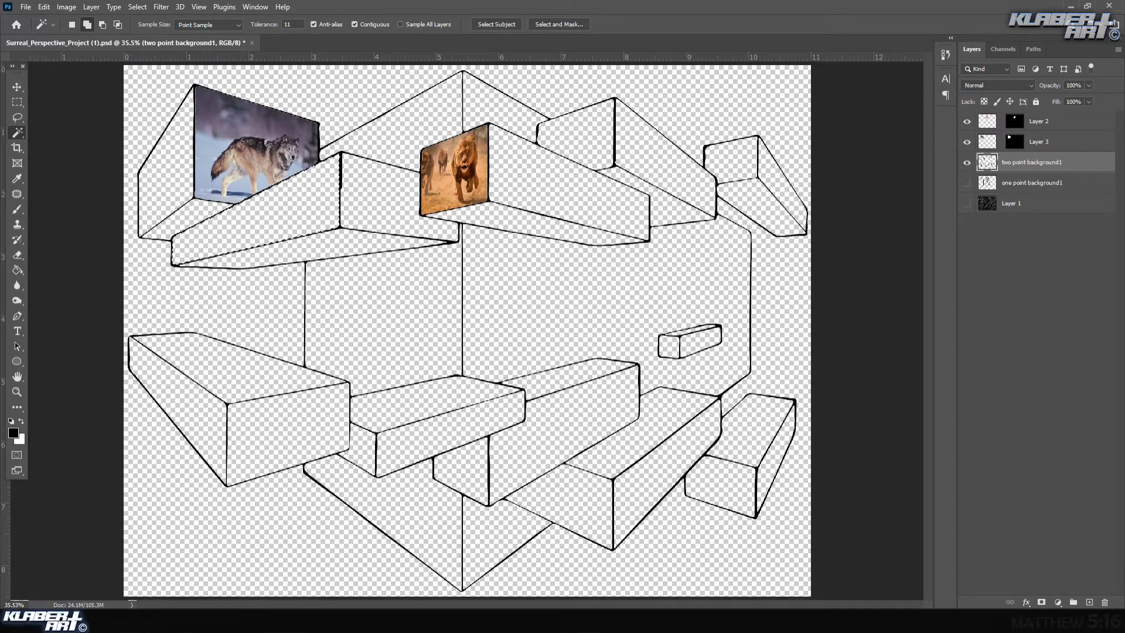
- Switch to Chrome and replace the wolves image search with a search for underwater world
key(alt+Tab)
drag(138, 77, 63, 79)
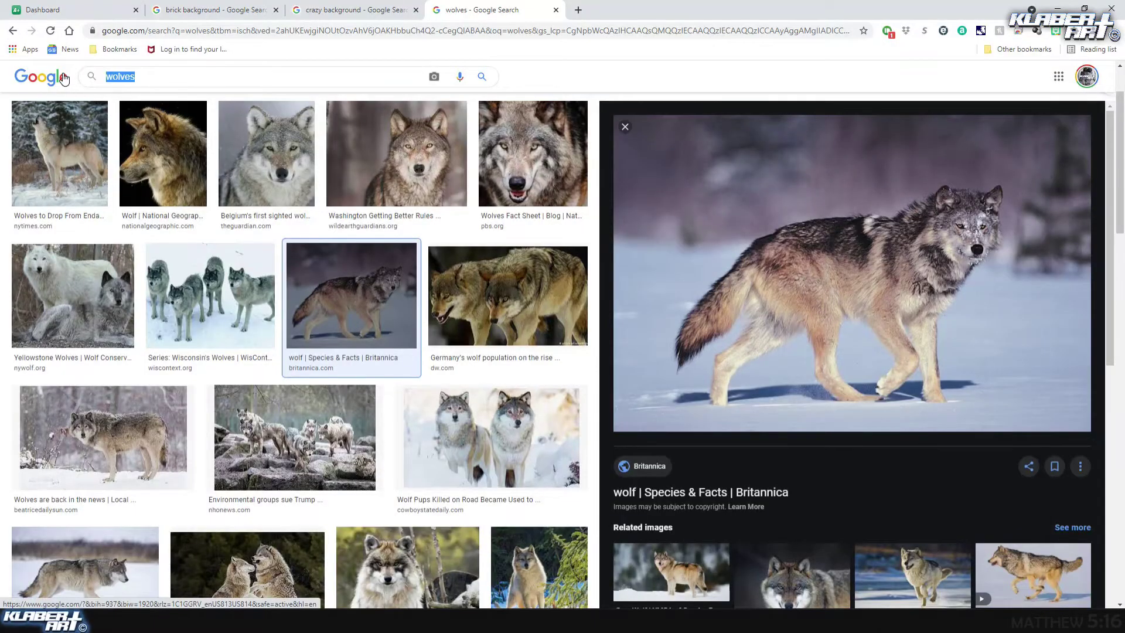
text(underwater )
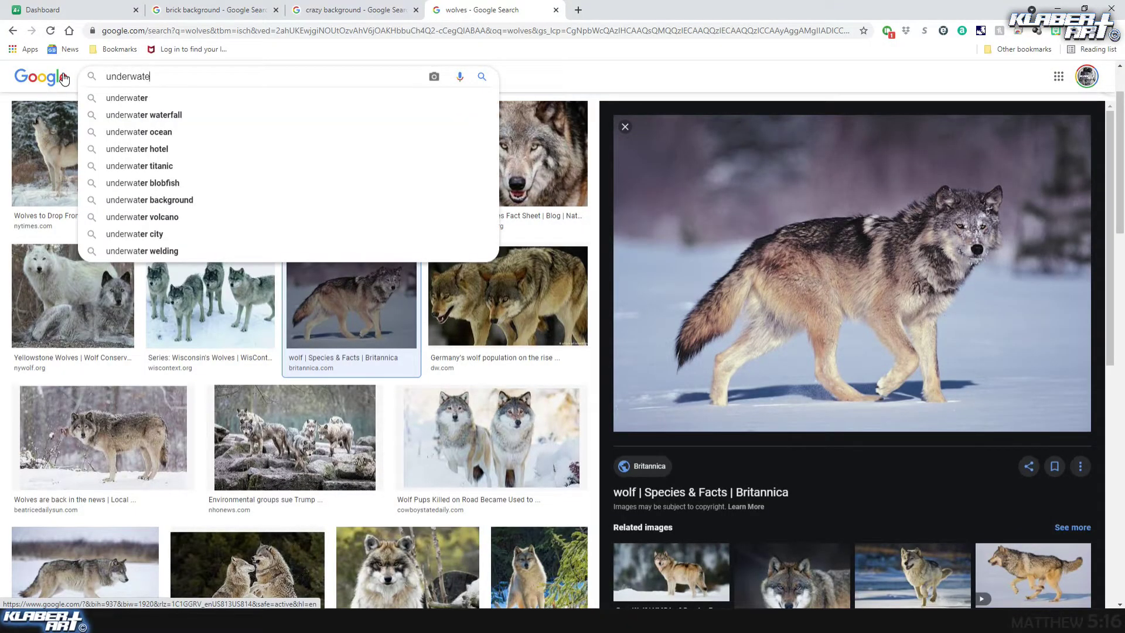
text(world)
key(Return)
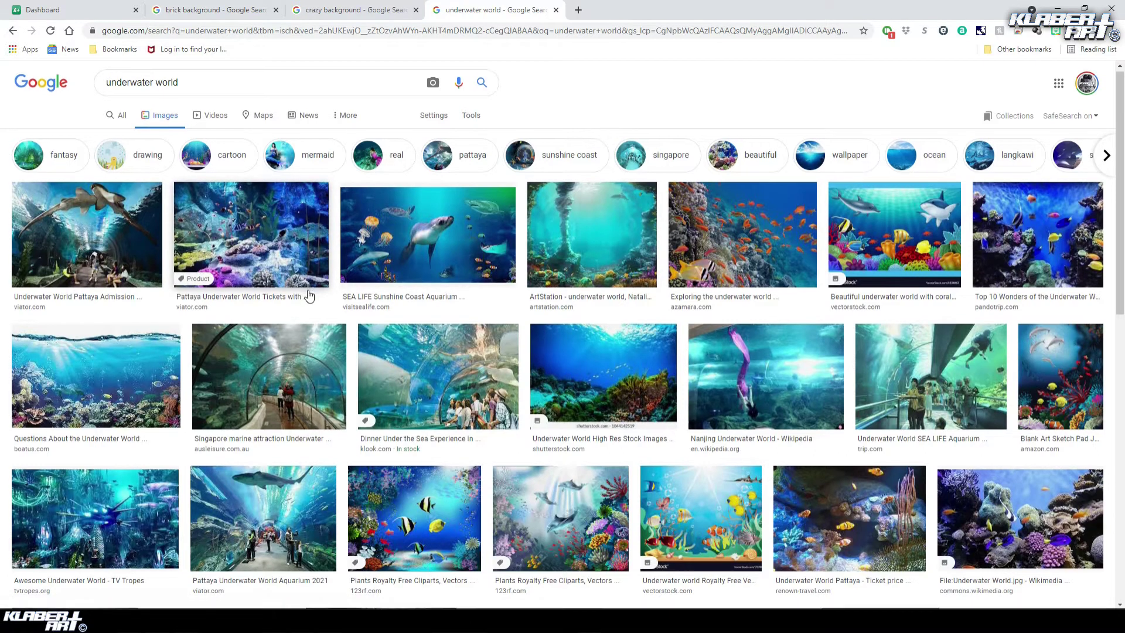
- Open the BoatUS underwater reef image from the results and copy it
scroll(293, 352, down, 1)
click(118, 347)
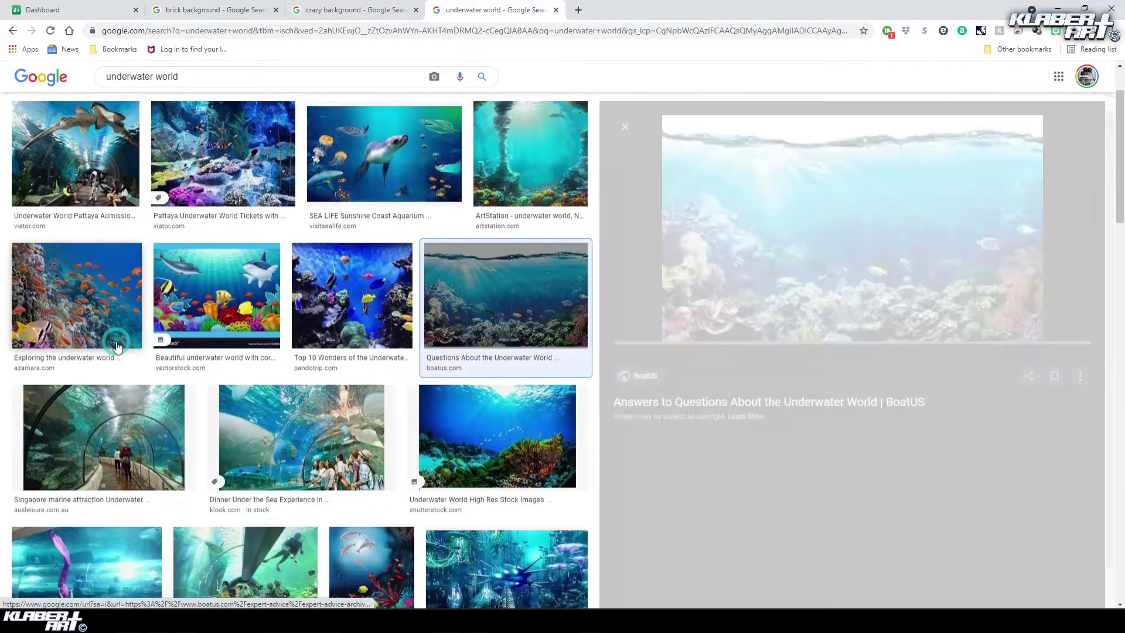
right_click(852, 184)
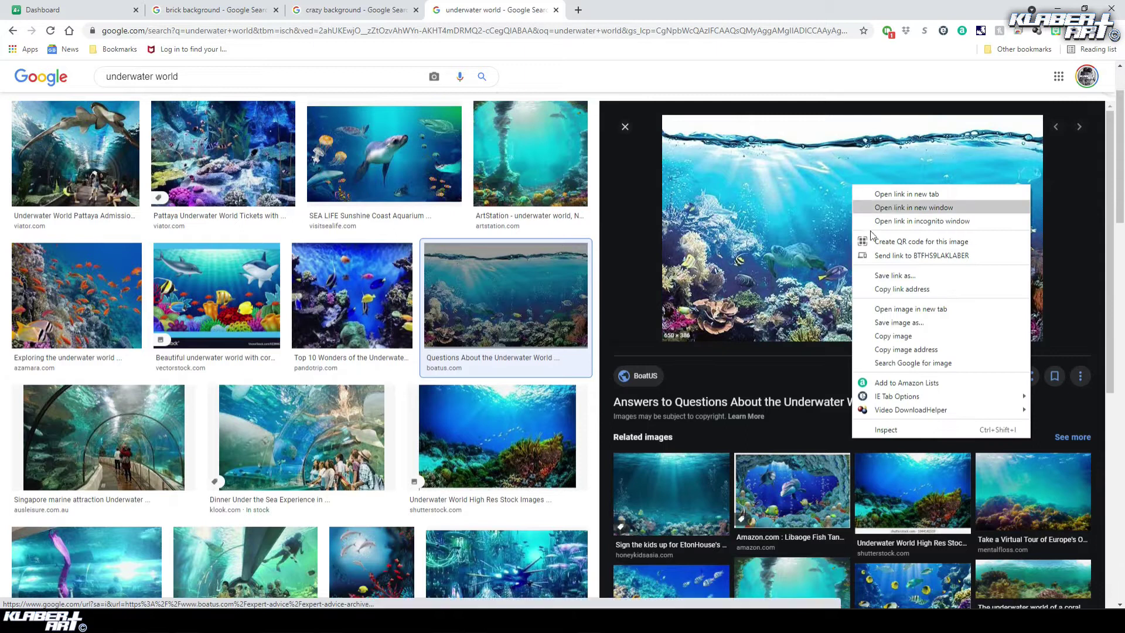
click(885, 336)
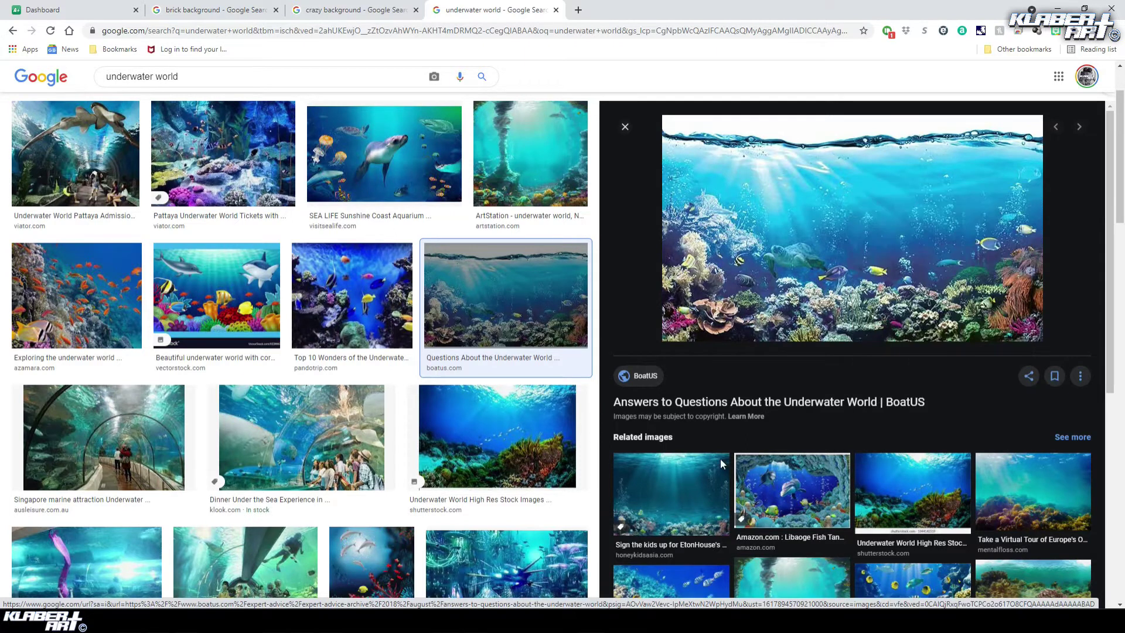
- Switch to Photoshop and paste the underwater image into the selected long box face
key(alt+Tab)
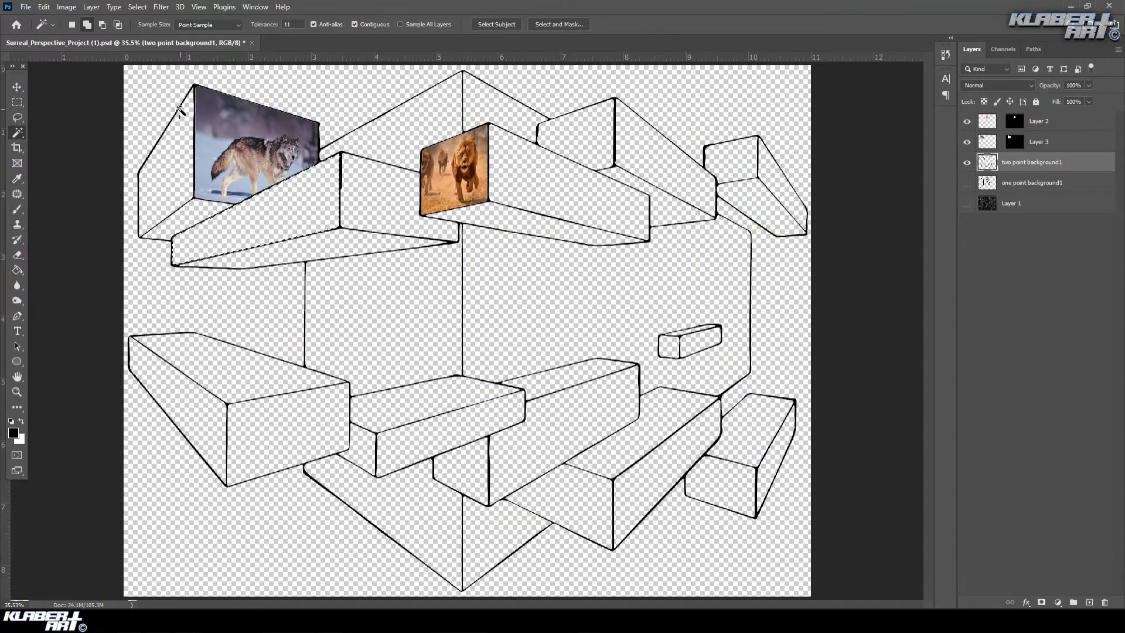
click(44, 6)
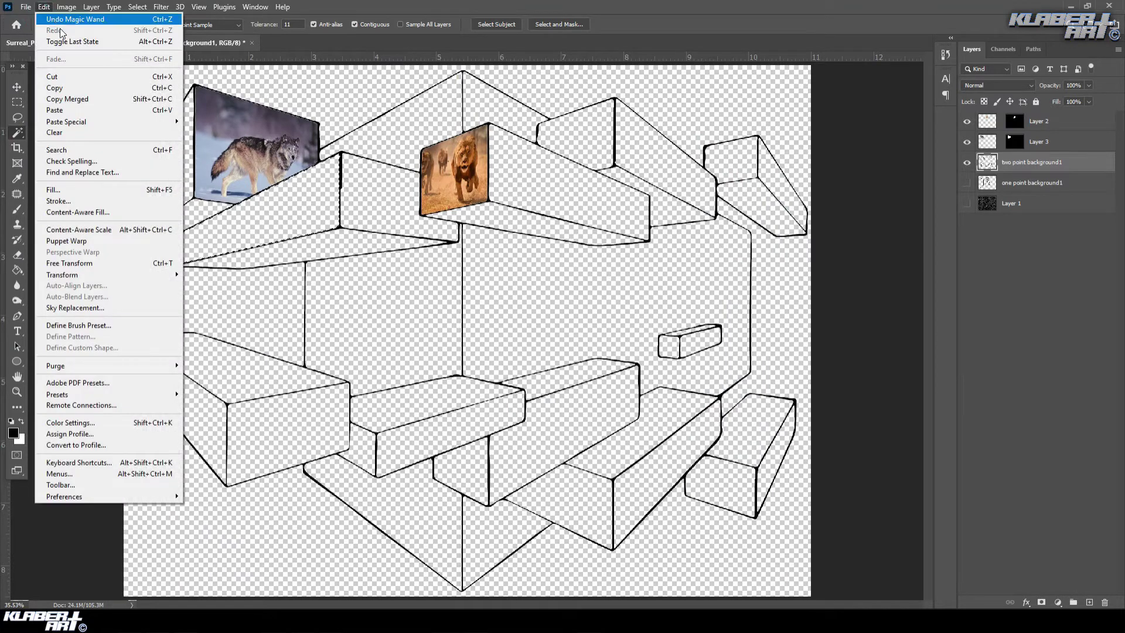
mouse_move(90, 124)
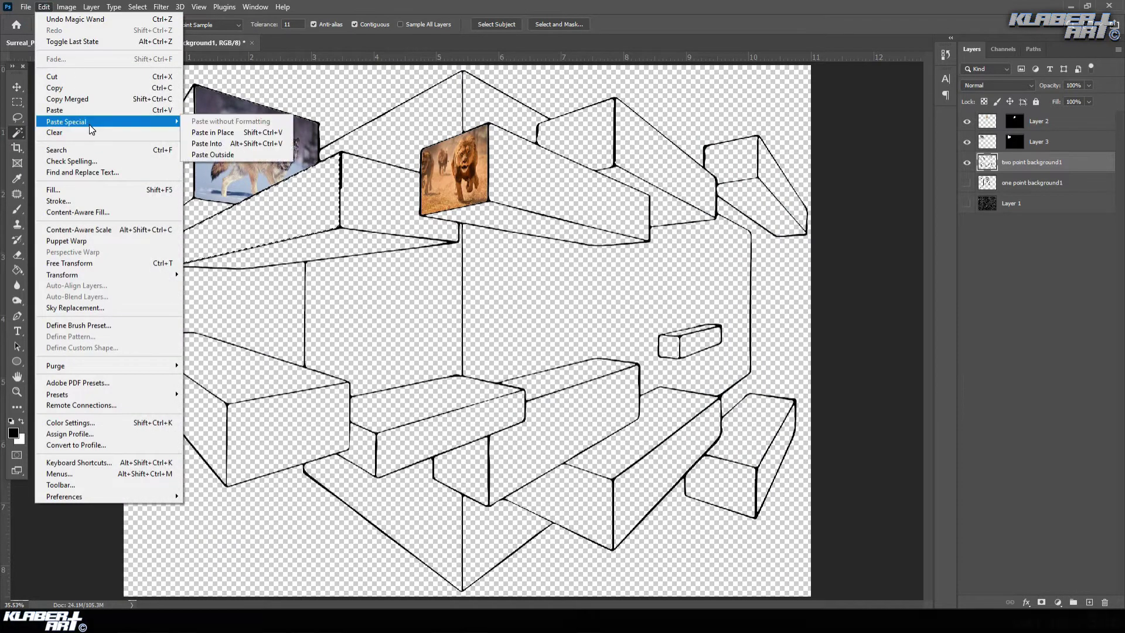
click(234, 146)
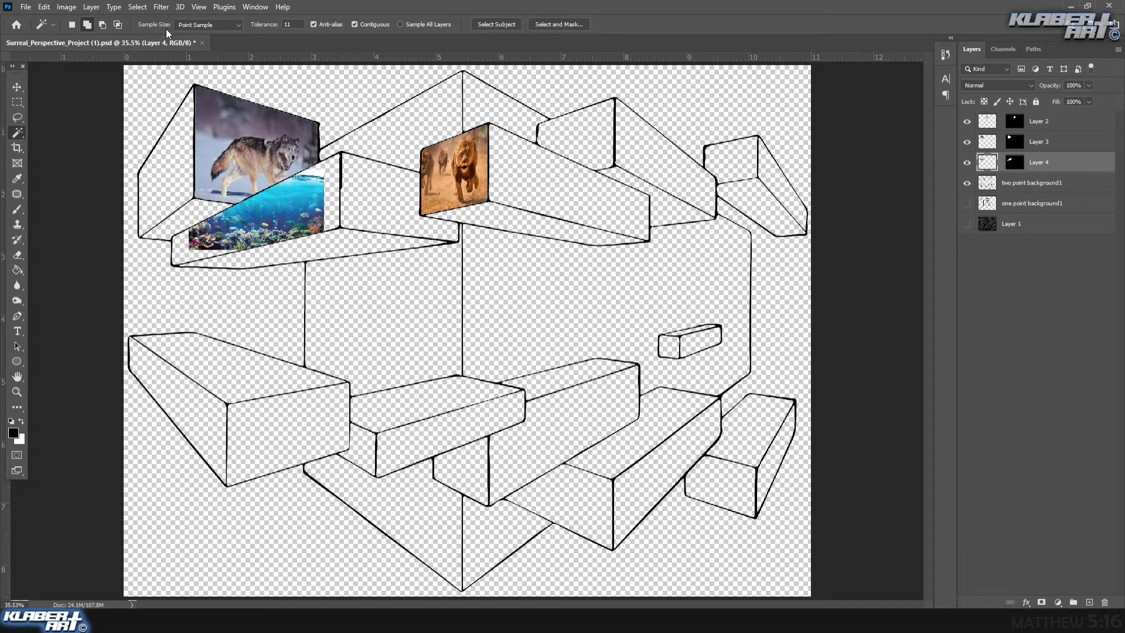
- Free Transform the pasted underwater image, distorting its corners to match the long tapering box face below the wolf
click(43, 7)
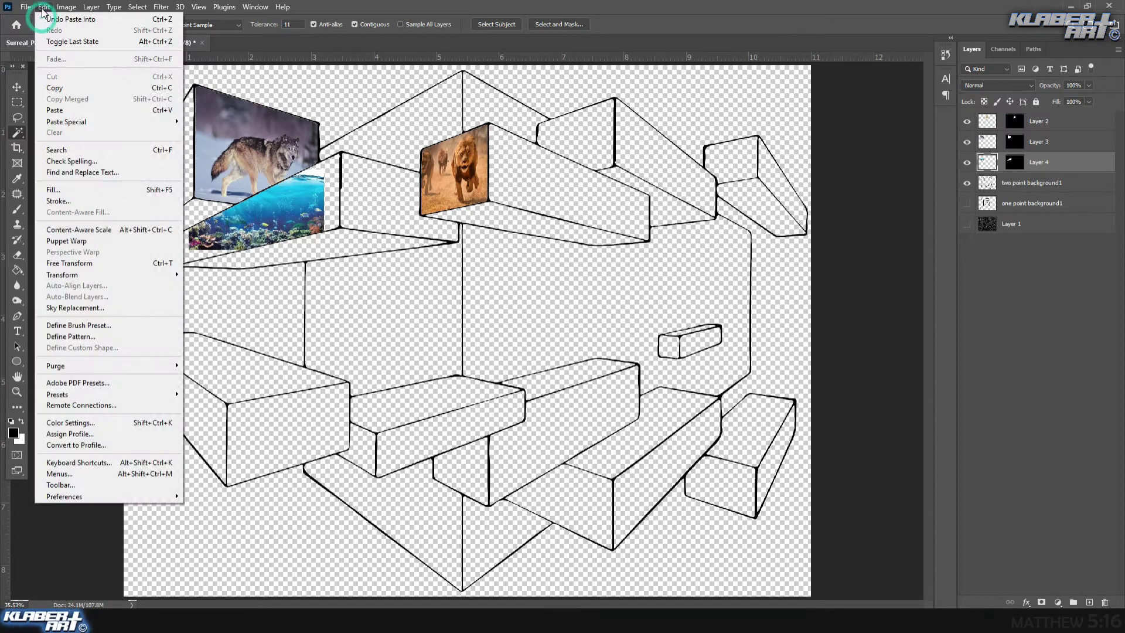
click(113, 266)
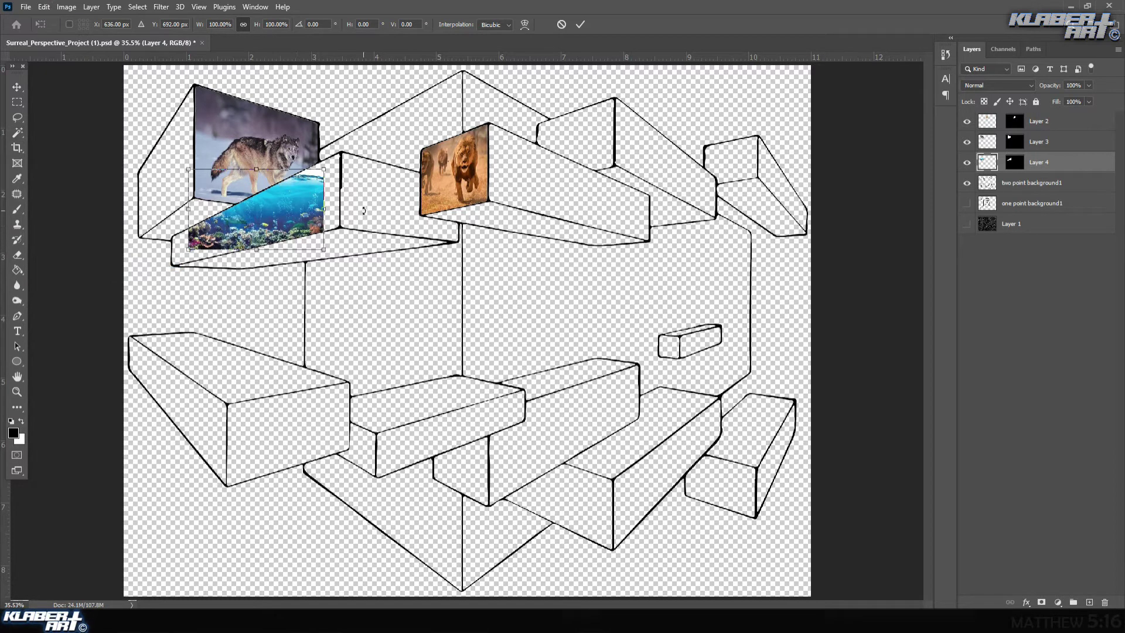
drag(324, 170, 341, 154)
drag(324, 252, 340, 228)
drag(188, 251, 171, 267)
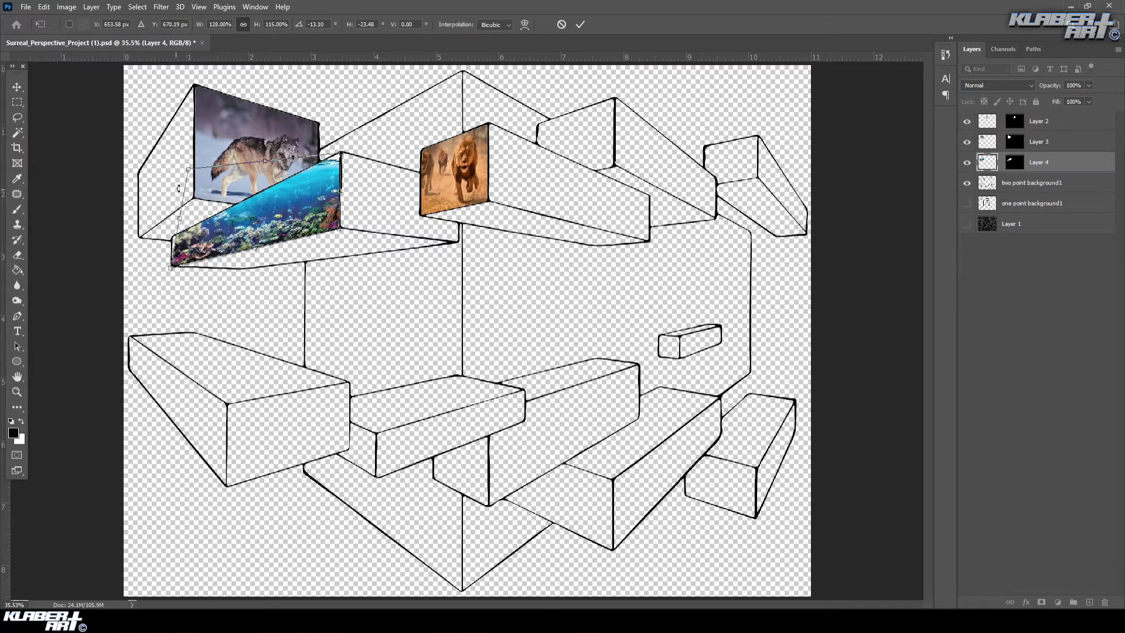
drag(189, 171, 171, 235)
drag(343, 154, 340, 141)
drag(170, 233, 170, 230)
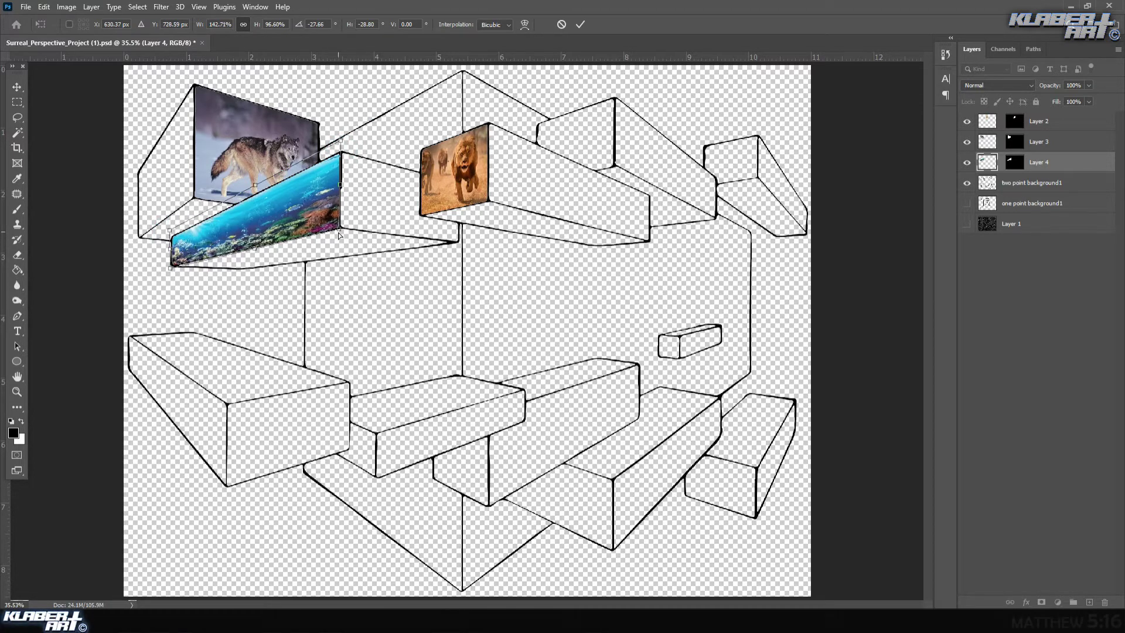
drag(341, 233, 343, 234)
key(Return)
- Activate the two point background1 layer and distort the pasted zebra image to fit the long box face beside the lion
key(w)
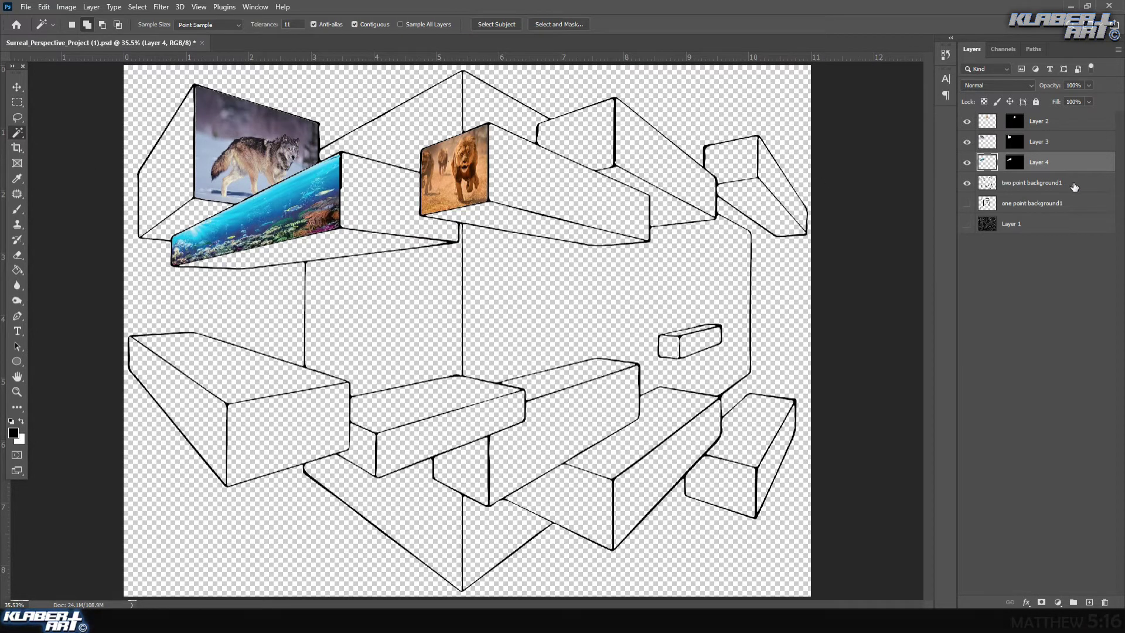
click(1092, 185)
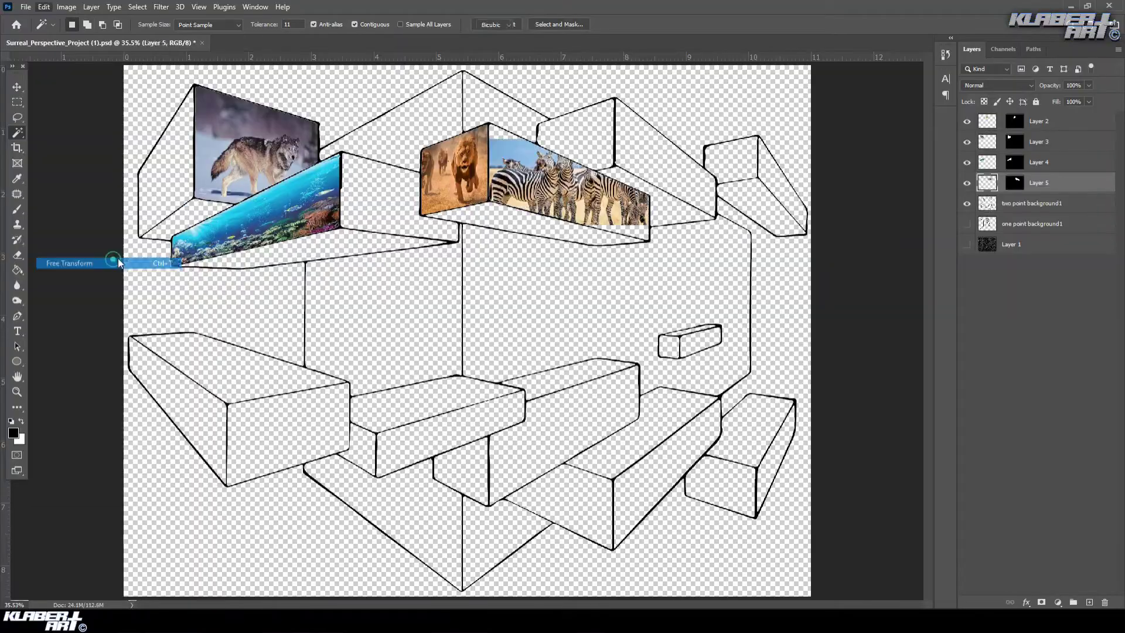
drag(562, 176, 584, 174)
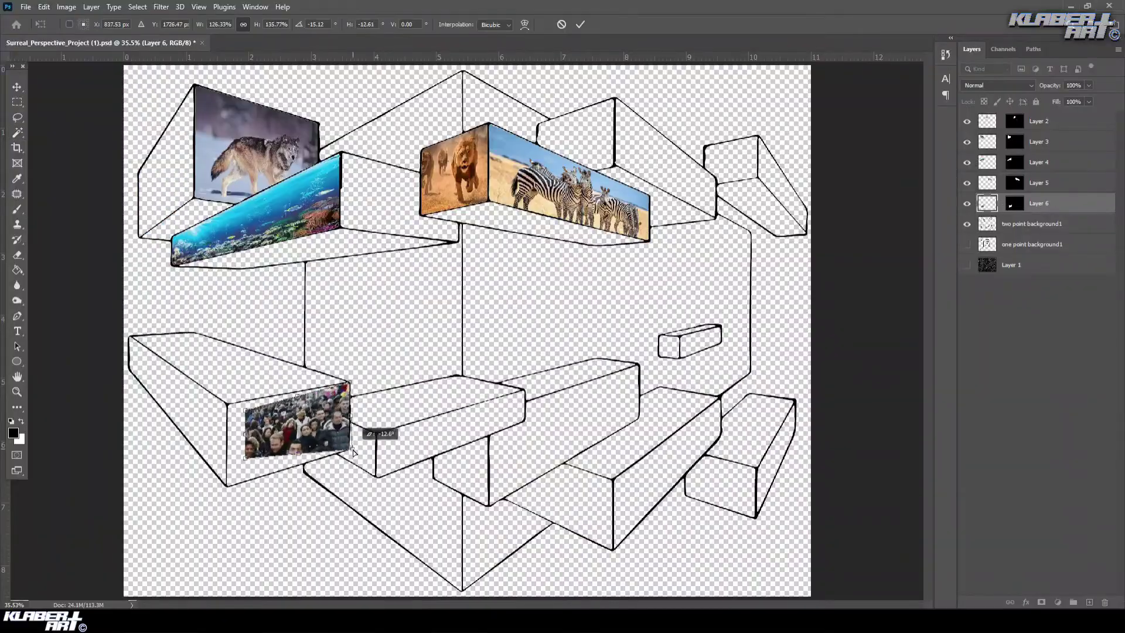
- On the two point background1 layer, select the separate visible parts of the large right-hand back wall with the Magic Wand in Add to Selection mode
click(1017, 227)
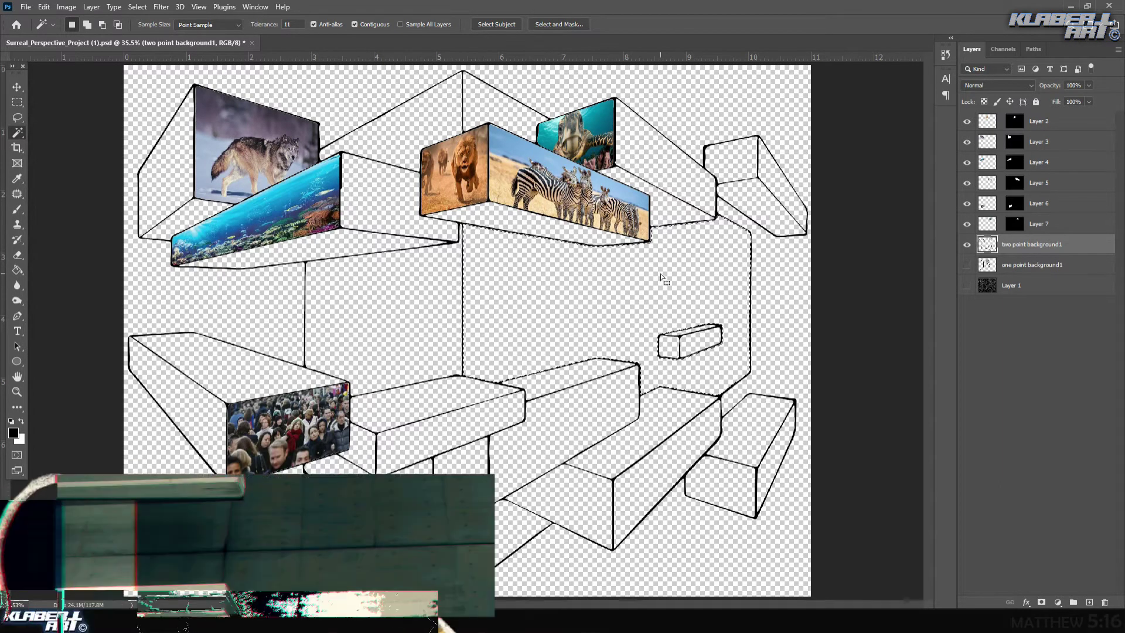
right_click(17, 135)
click(57, 153)
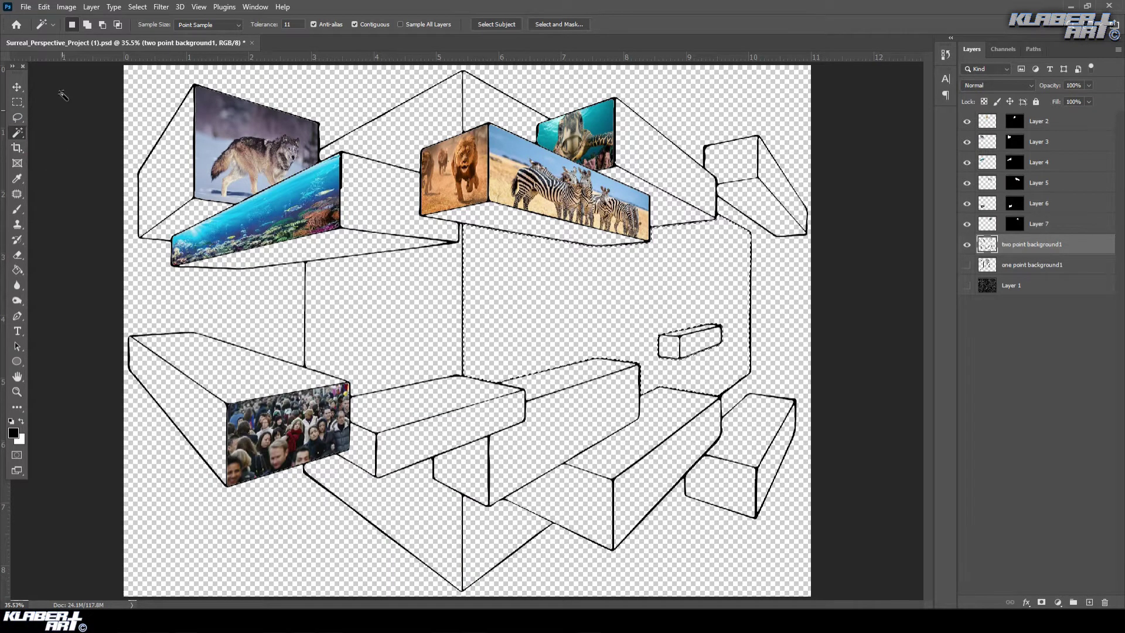
click(88, 26)
click(509, 113)
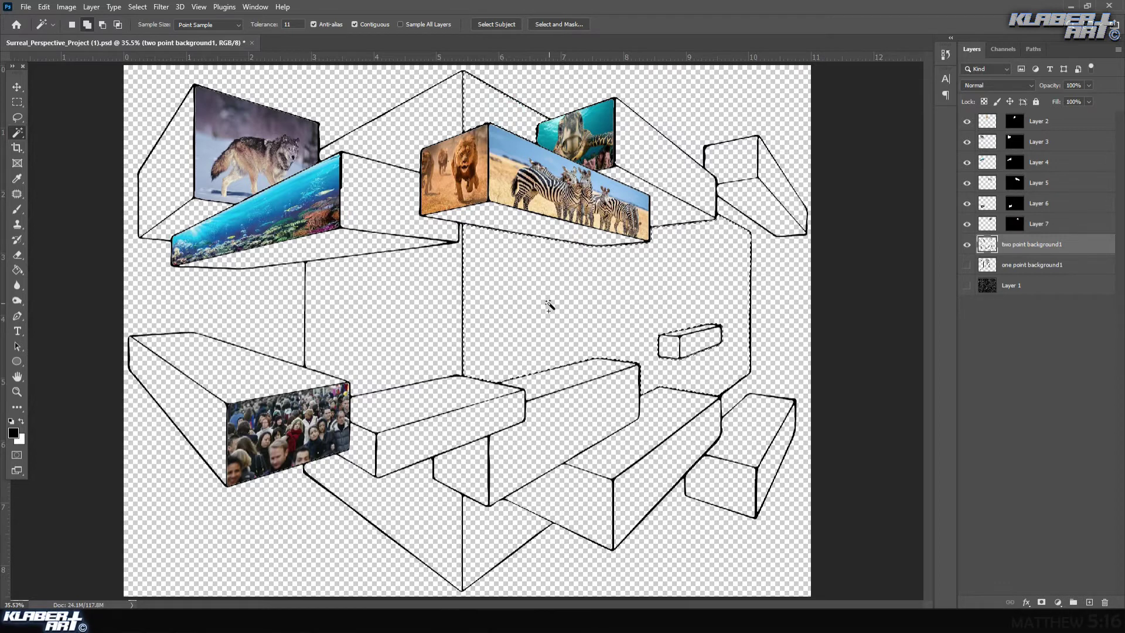
click(511, 522)
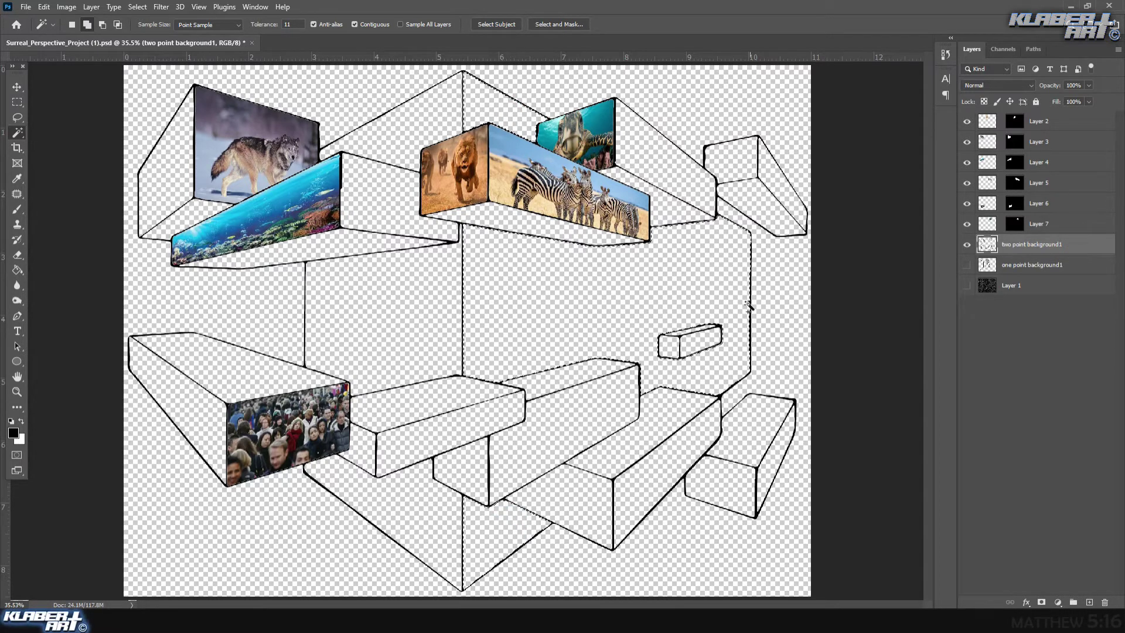
key(ctrl+d)
click(486, 272)
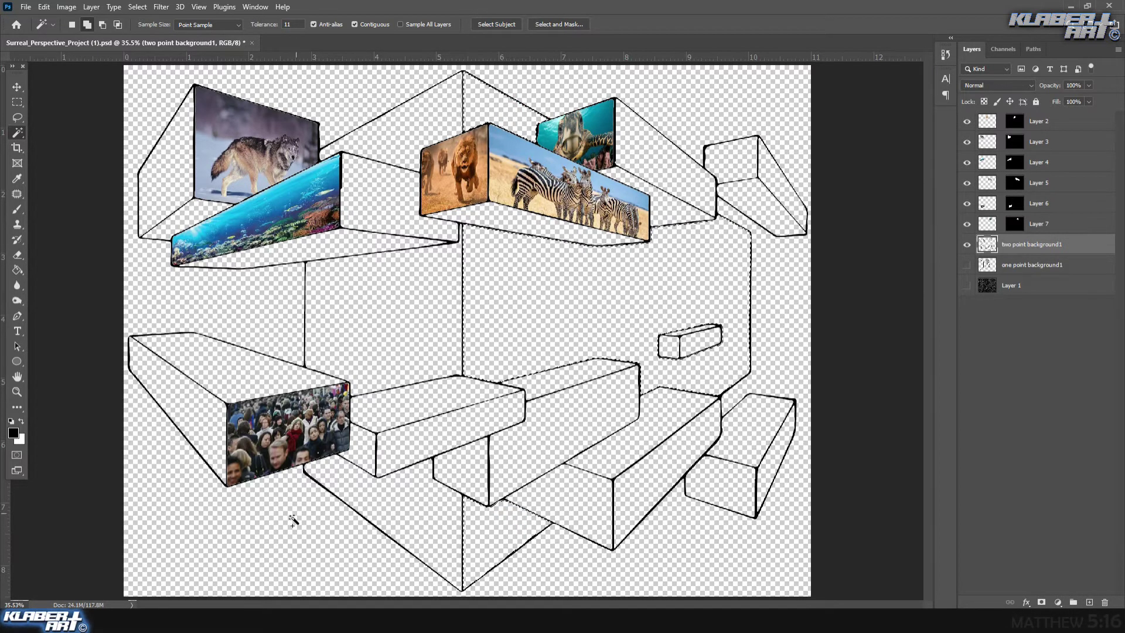
key(ctrl+d)
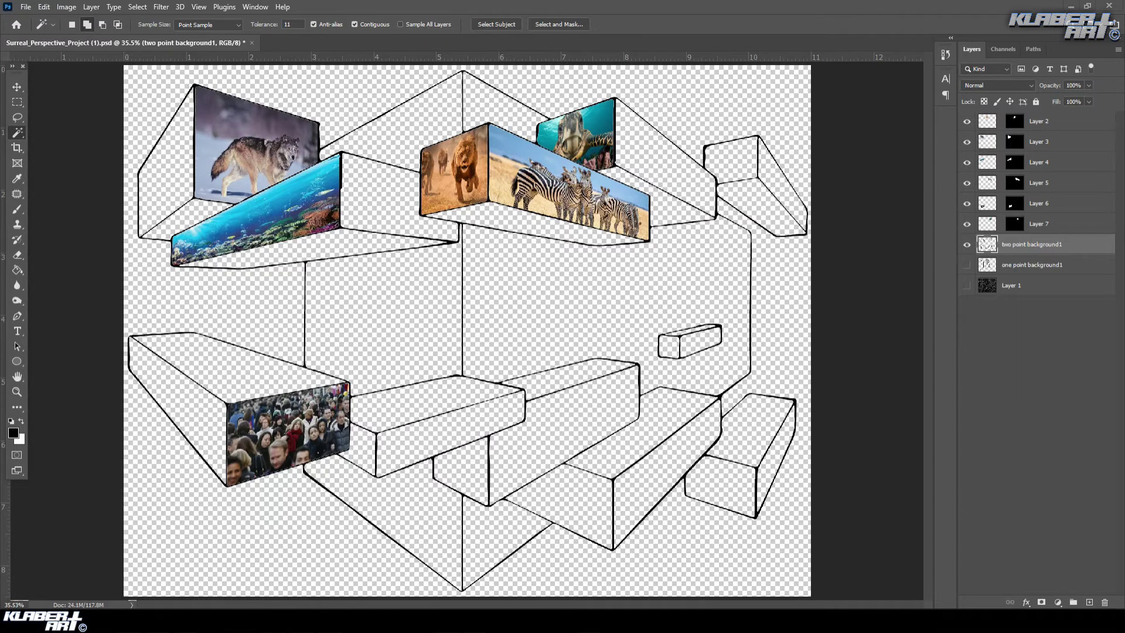
- Switch to Chrome and replace the turtles image search with a search for zoo
click(181, 621)
click(82, 68)
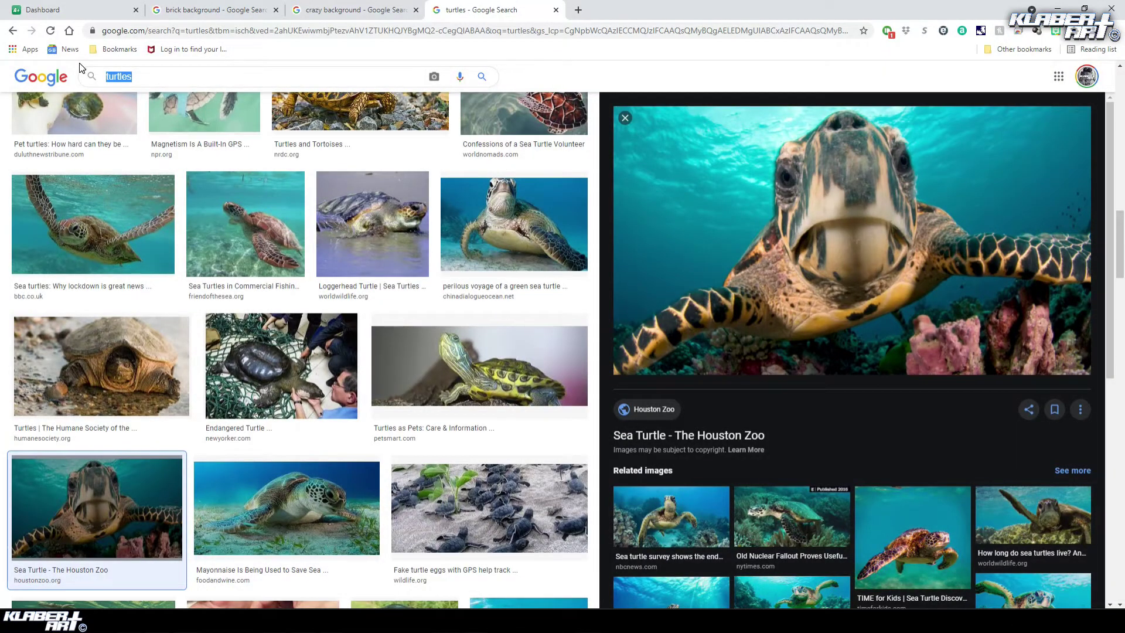
text(zoo)
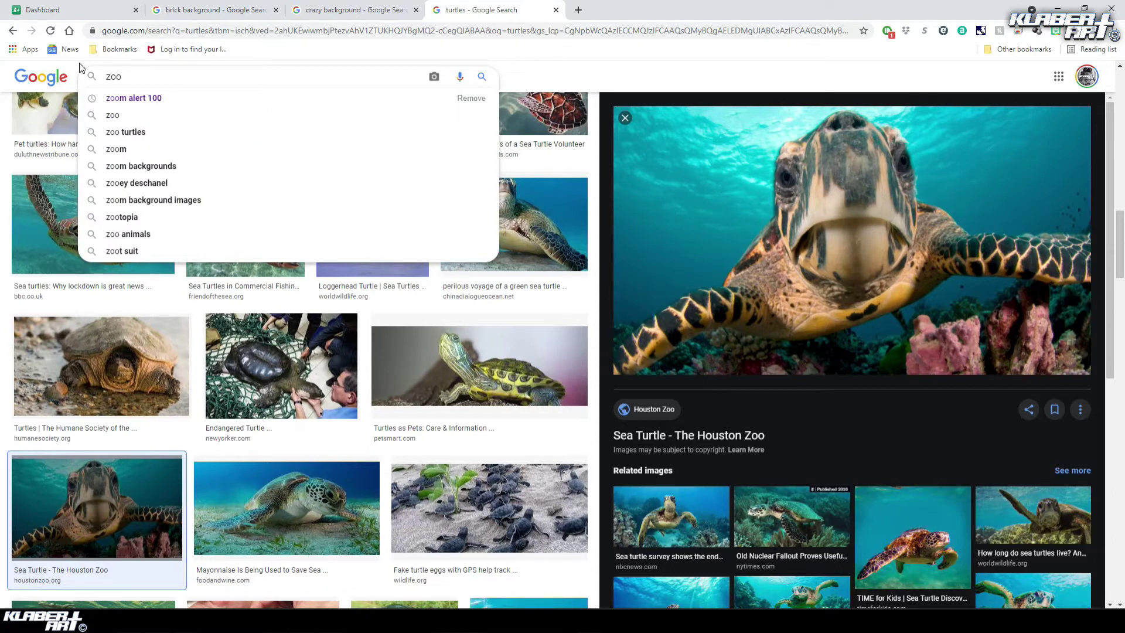
key(Return)
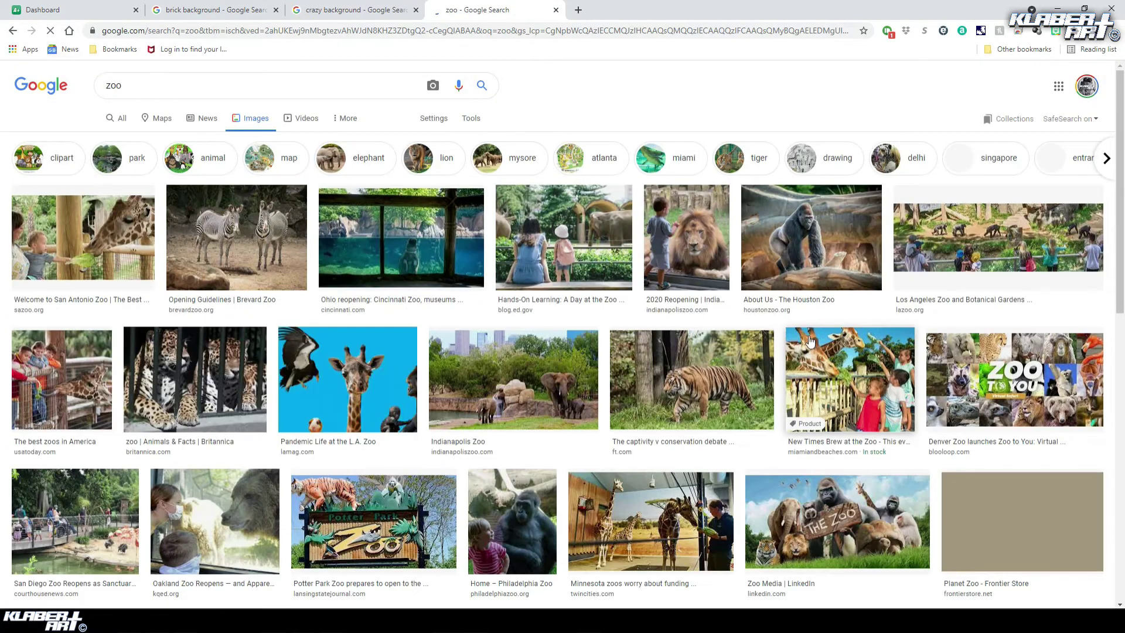
- Open the Planet Zoo image from Frontier Store in the results and copy it
scroll(761, 334, down, 4)
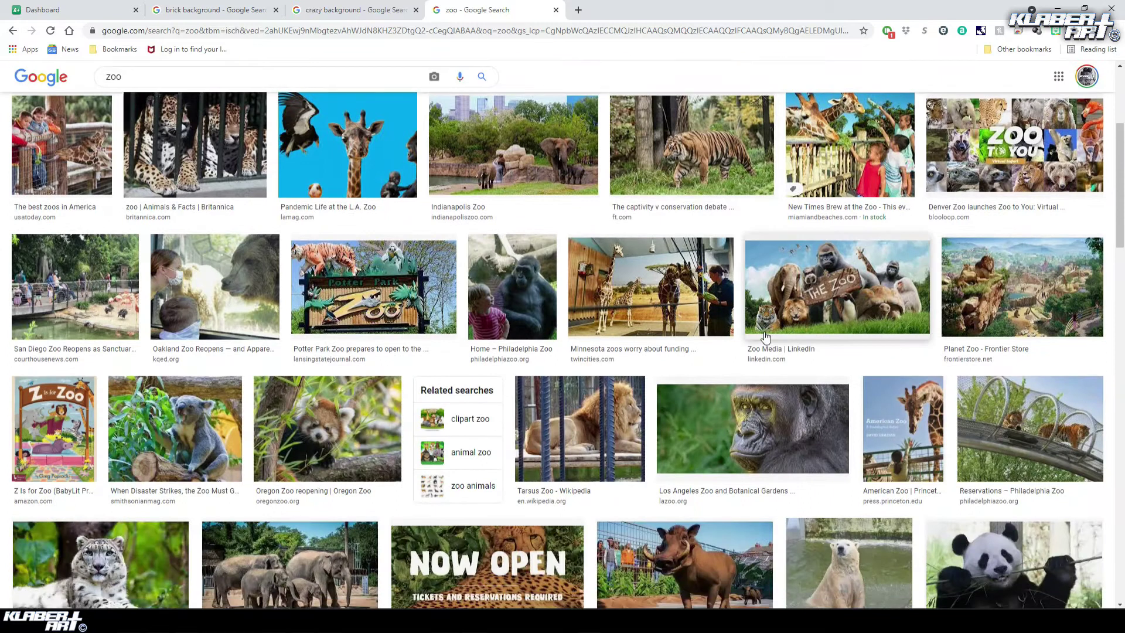
click(999, 309)
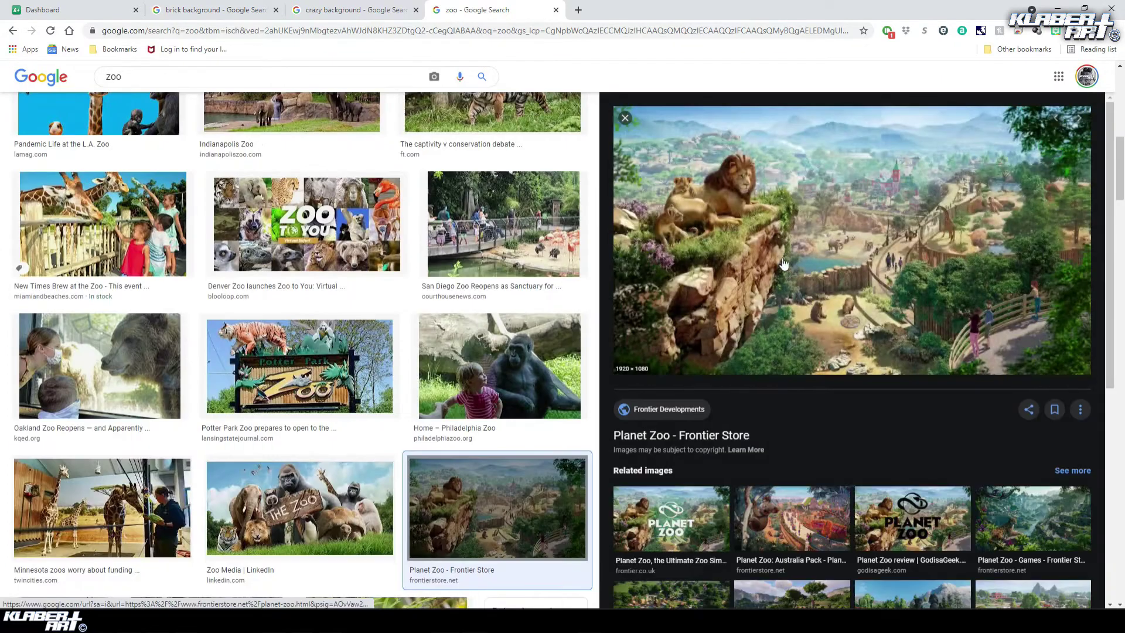
right_click(804, 227)
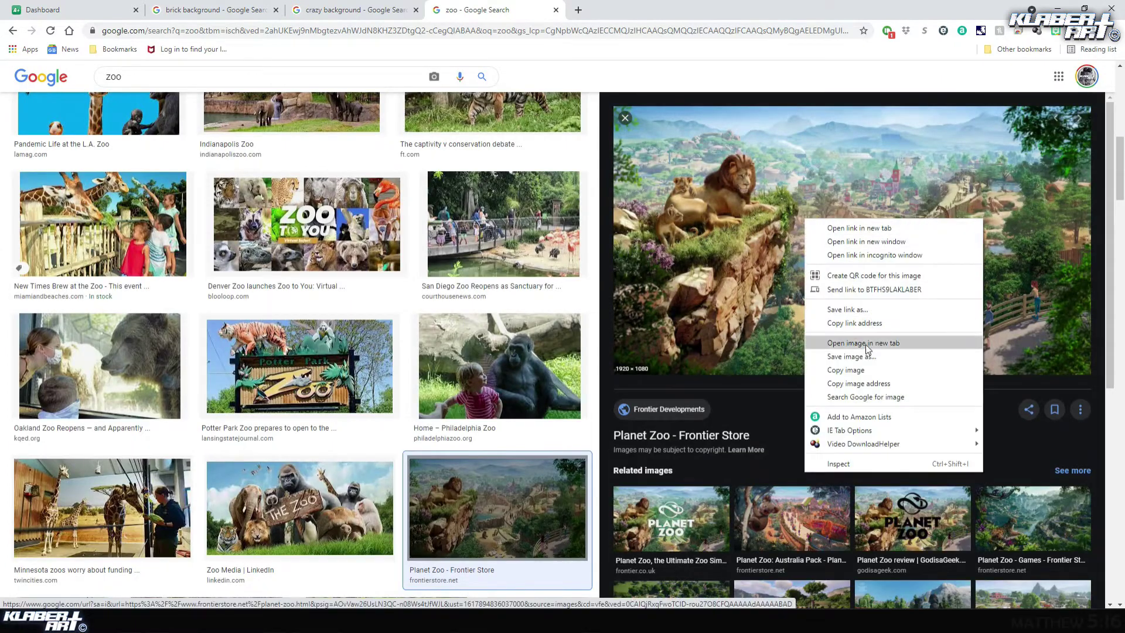
click(868, 375)
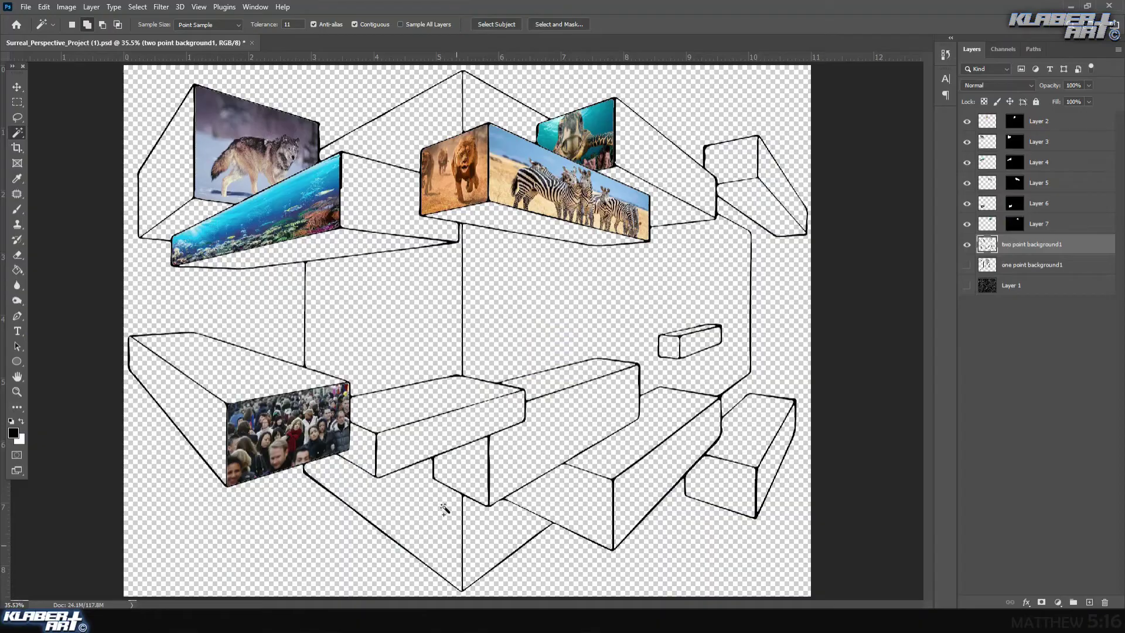
- Switch to Photoshop and use Paste Into to place the zoo image inside the selected back wall areas
click(44, 7)
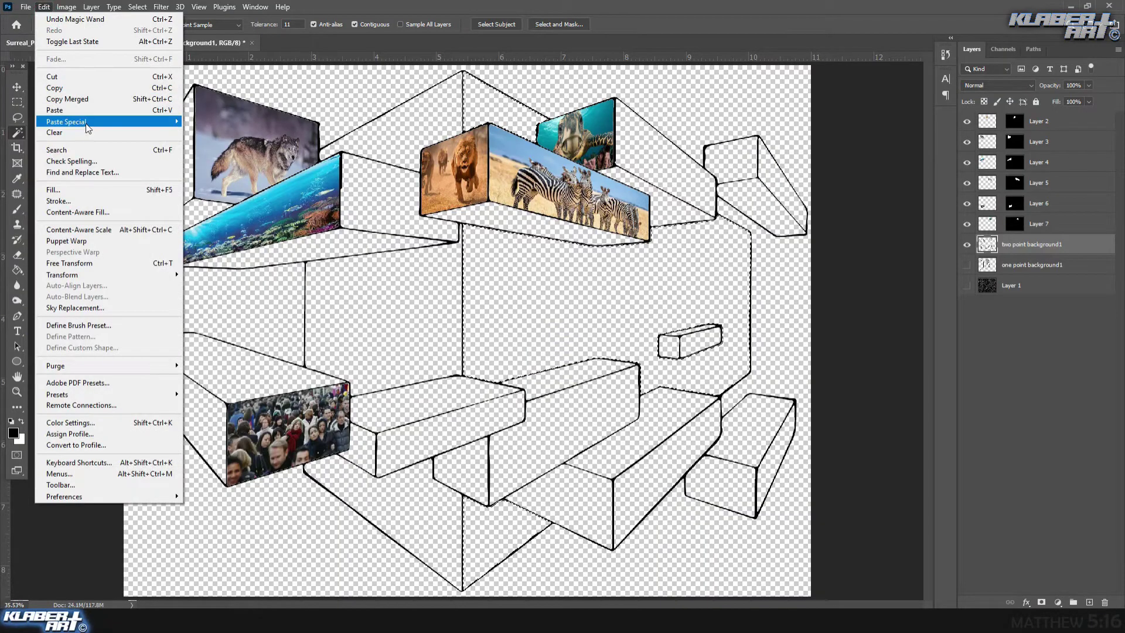
mouse_move(93, 127)
click(230, 143)
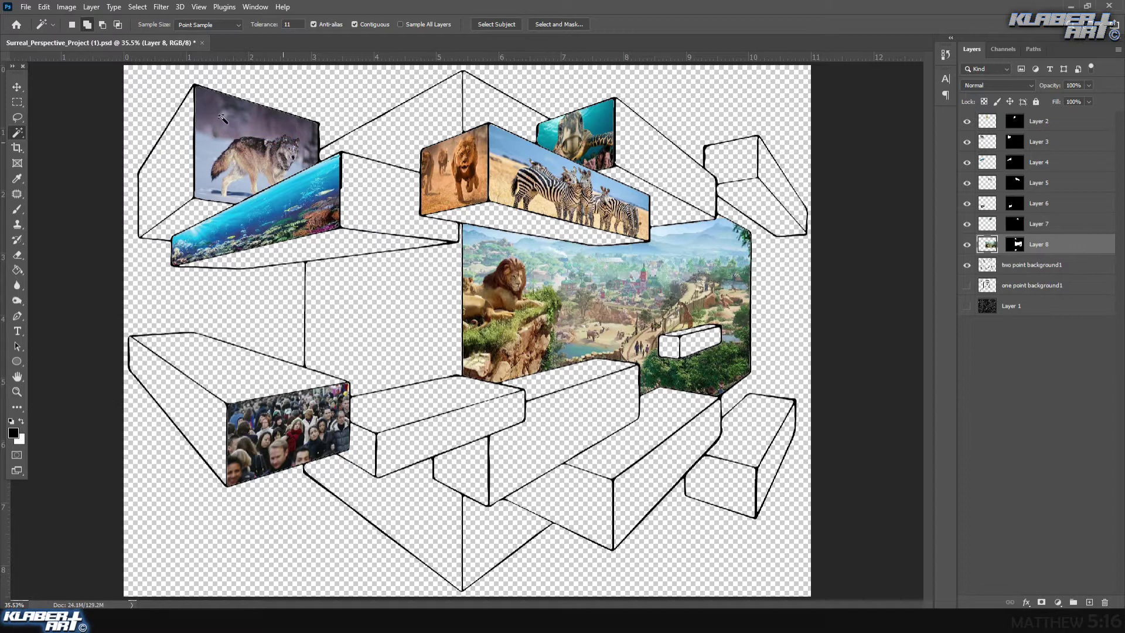
- Free Transform the zoo image, distorting its four corners to match the perspective of the large right-hand back wall
click(44, 7)
click(94, 260)
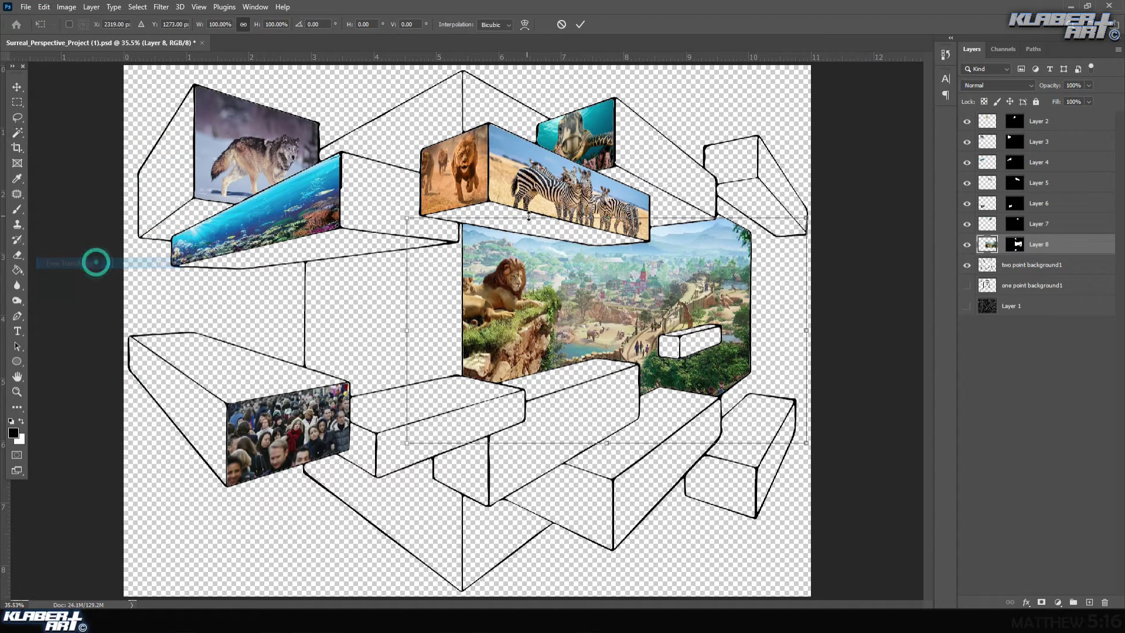
drag(407, 220, 463, 71)
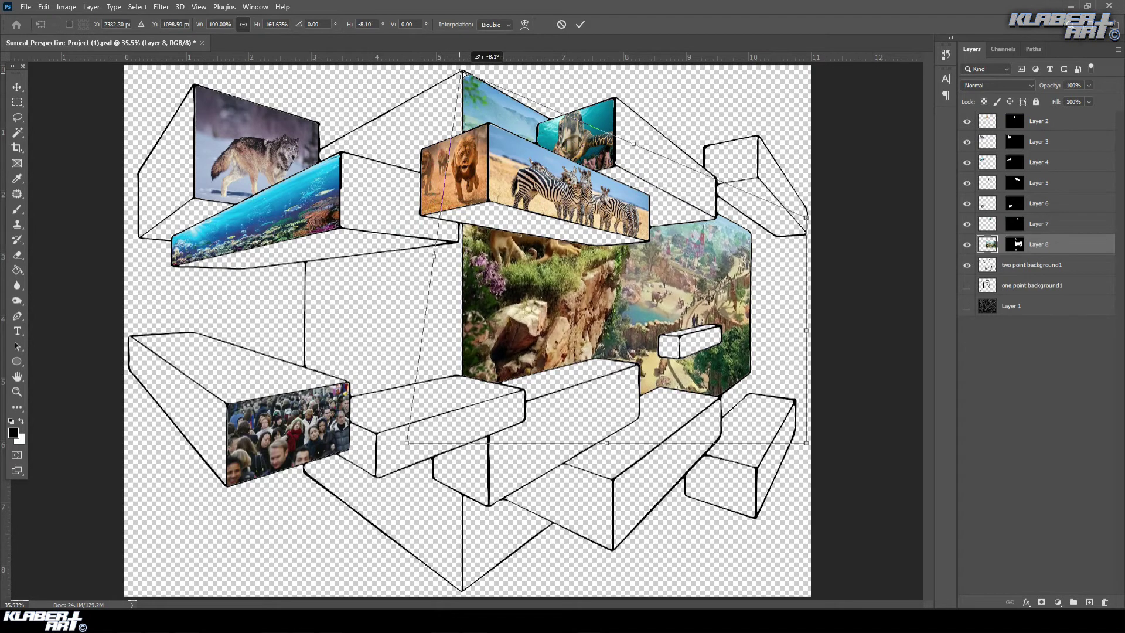
drag(407, 443, 468, 588)
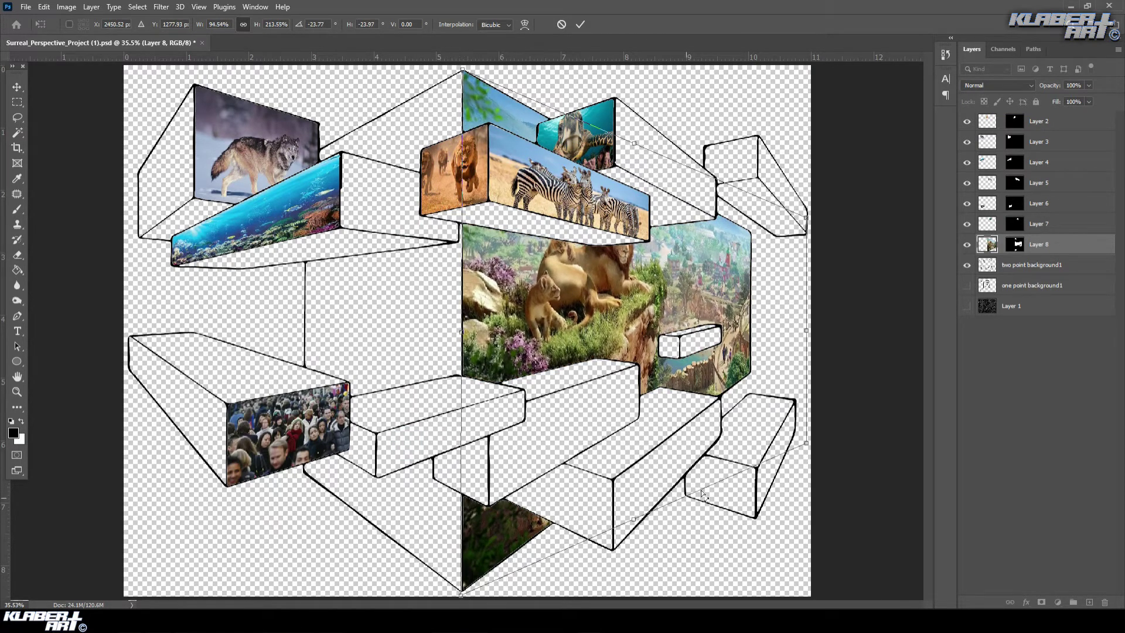
drag(805, 447, 755, 380)
drag(805, 219, 753, 231)
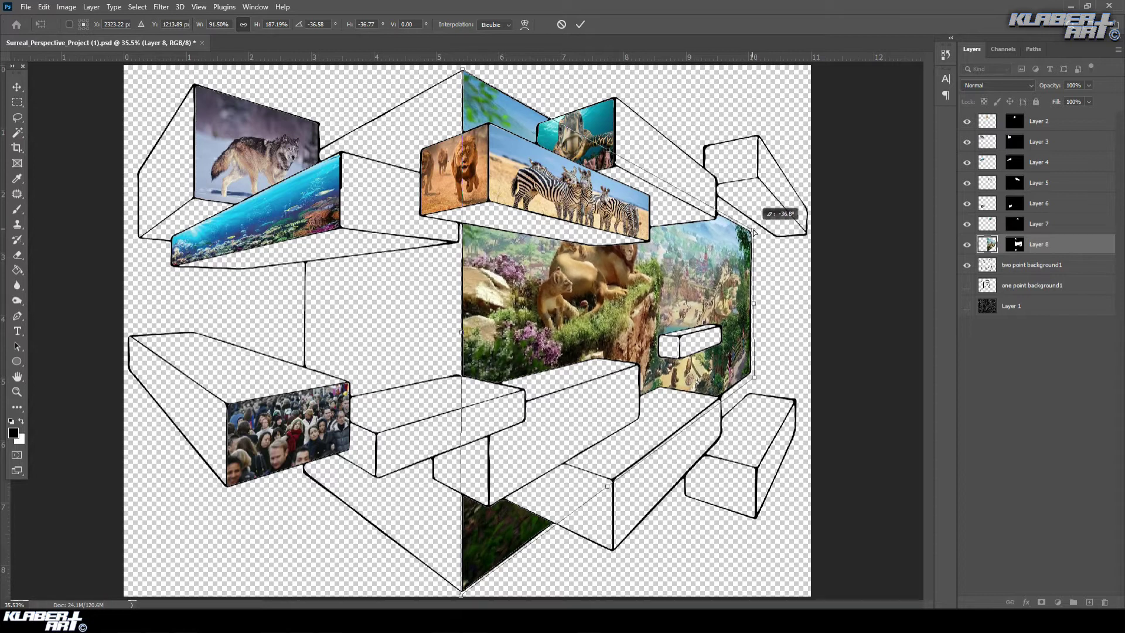
key(Return)
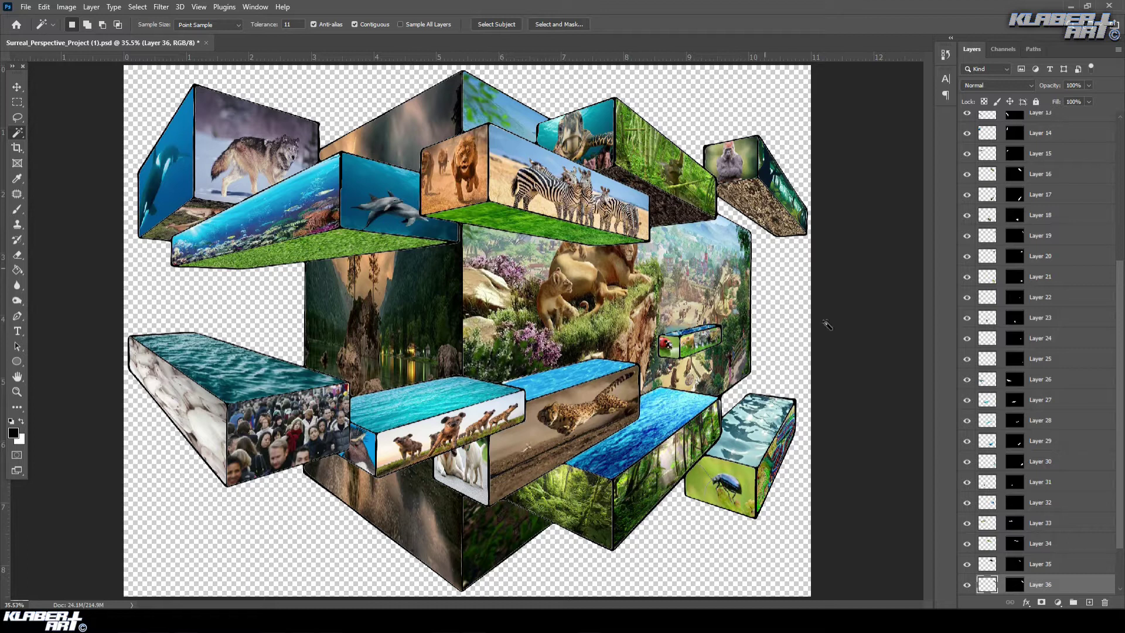
- Show the Layer 1 background pattern, then select the two point background1 layer and toggle its visibility off and on
scroll(968, 499, down, 2)
click(967, 585)
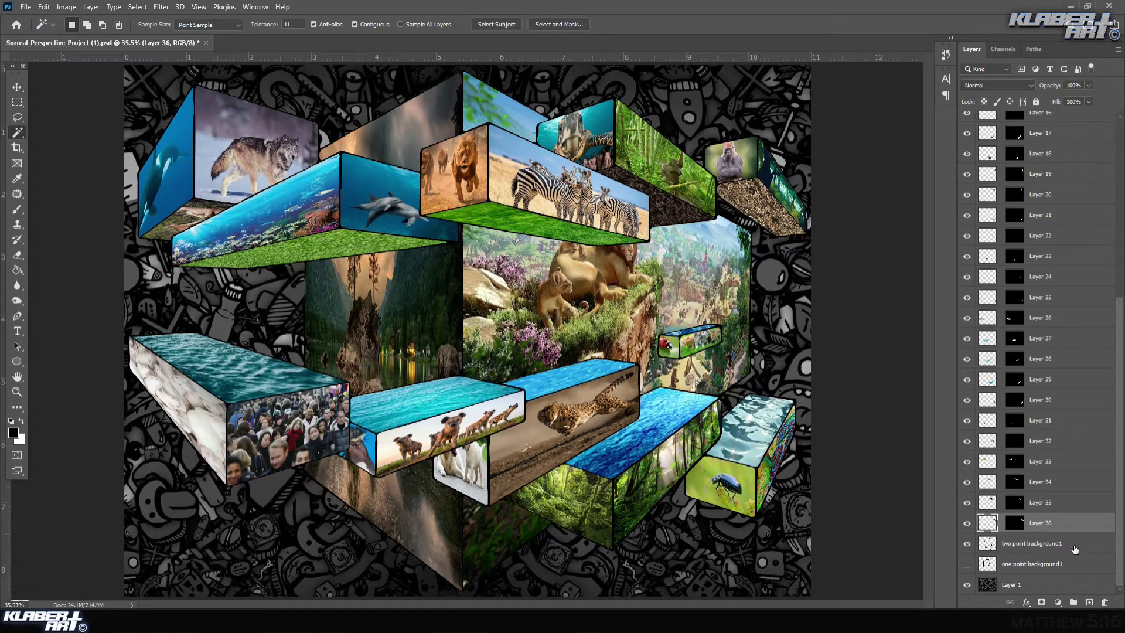
click(1075, 549)
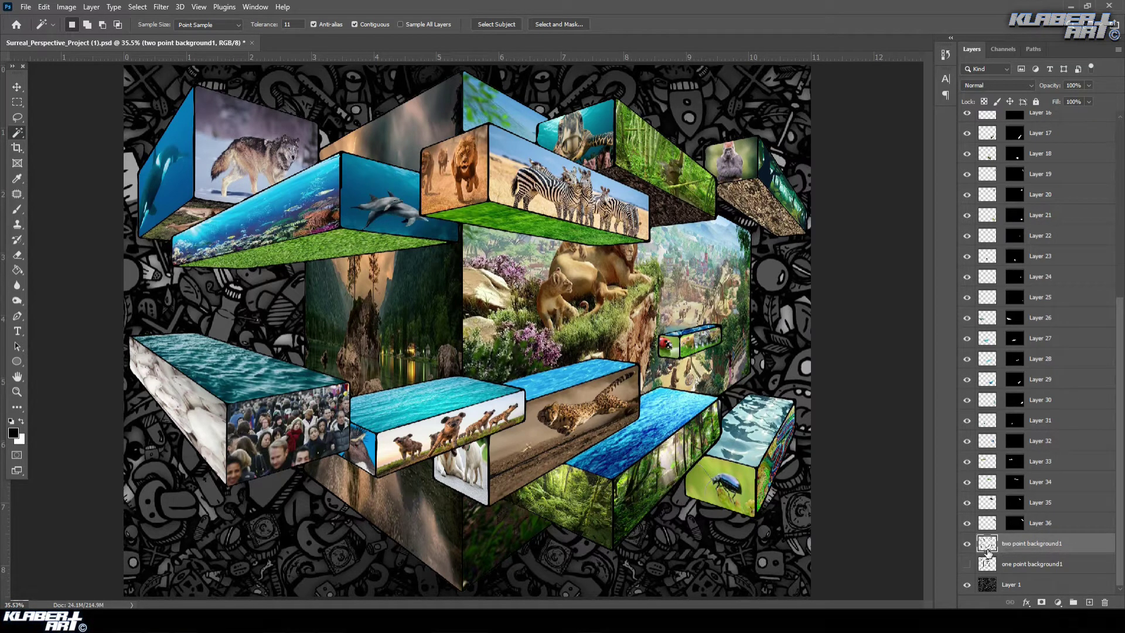
click(968, 544)
click(968, 543)
- Open the Blending Options for the two point background1 layer and enable Outer Glow
right_click(1083, 548)
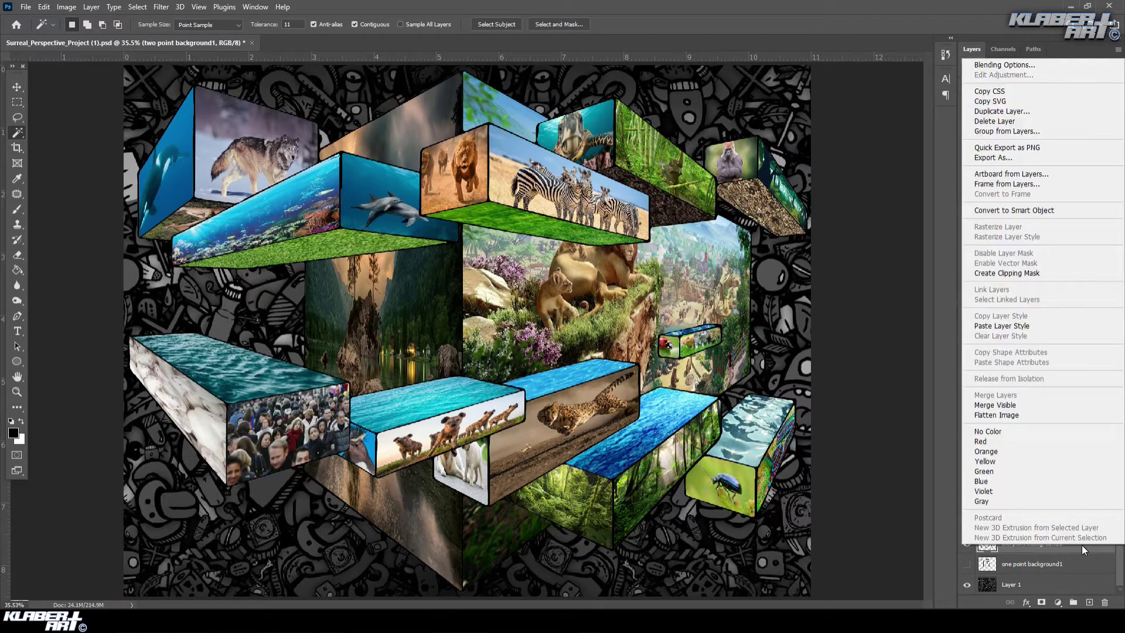
click(1026, 64)
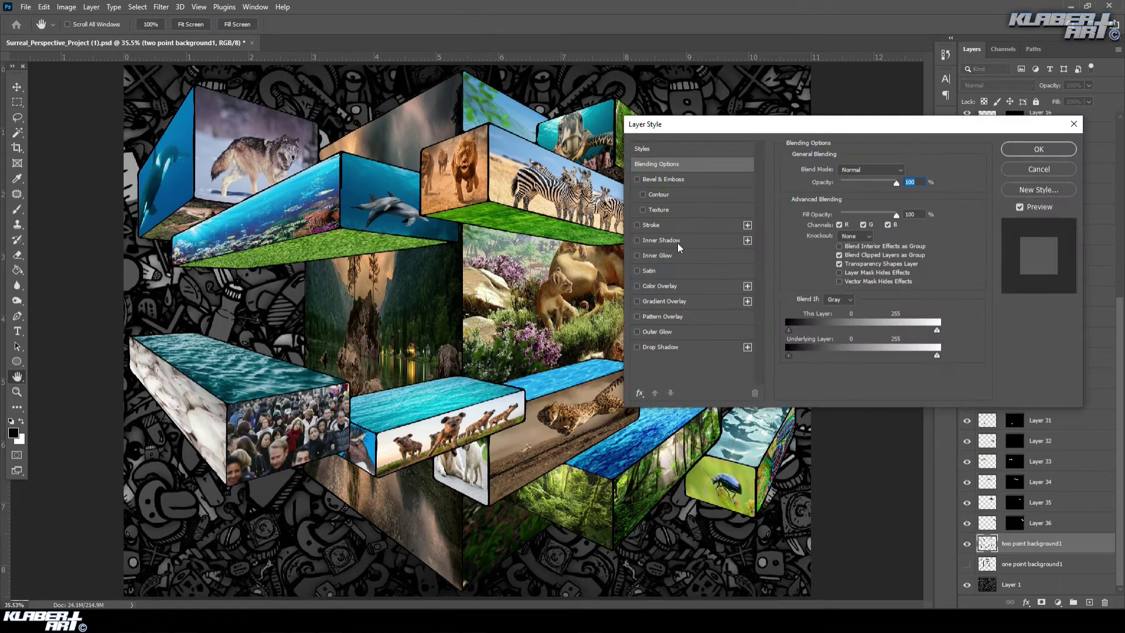
click(698, 330)
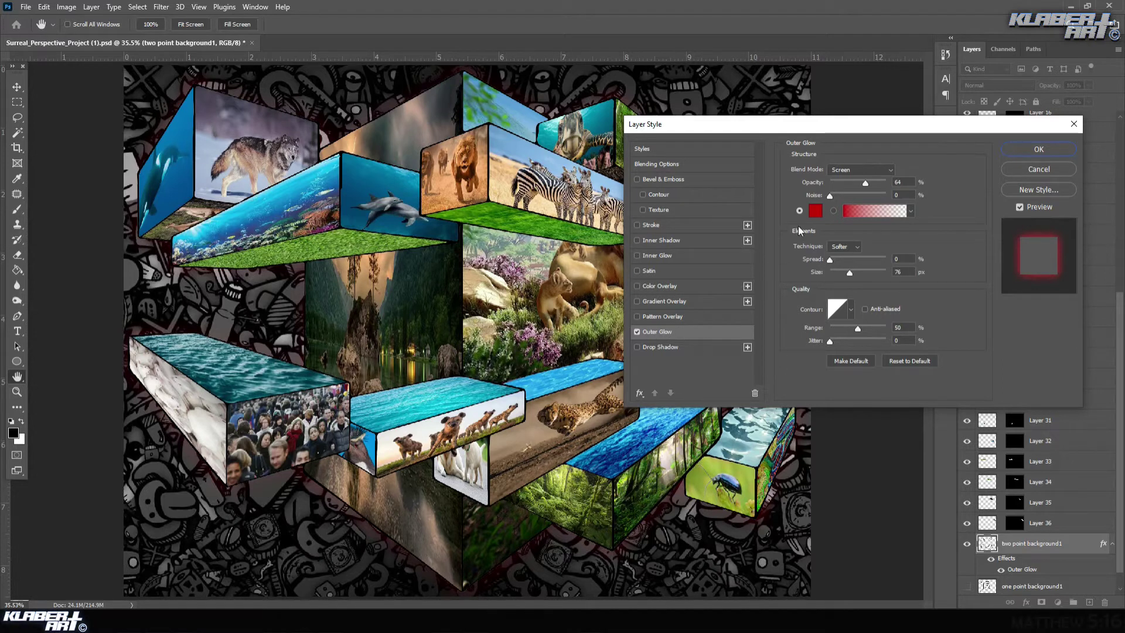
- Set the Outer Glow colour to white
click(817, 212)
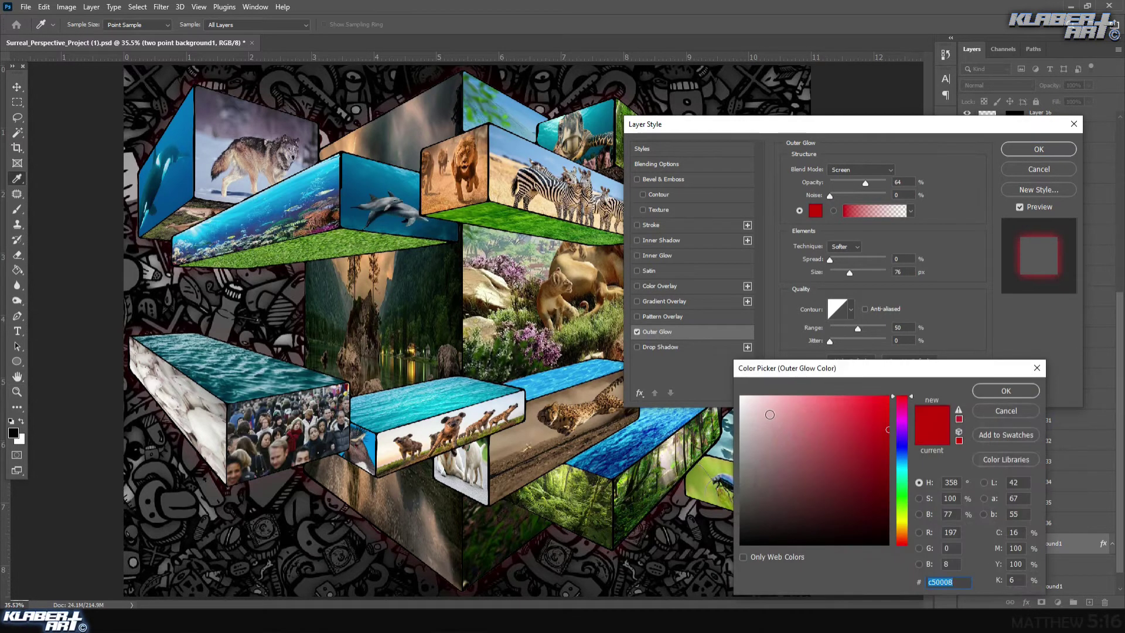
drag(789, 398, 727, 376)
click(1001, 392)
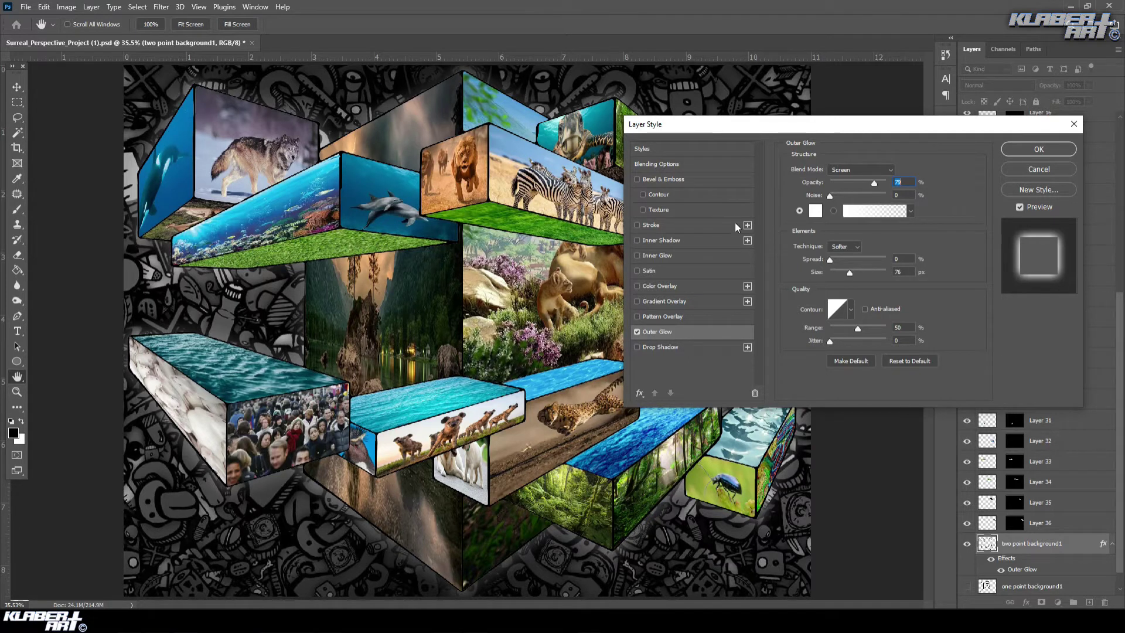
- Set the Outer Glow to 71% opacity, 18% spread and 70 px size, with green 5ea11e sampled from the grass face as its colour
drag(787, 258, 849, 274)
drag(884, 181, 874, 188)
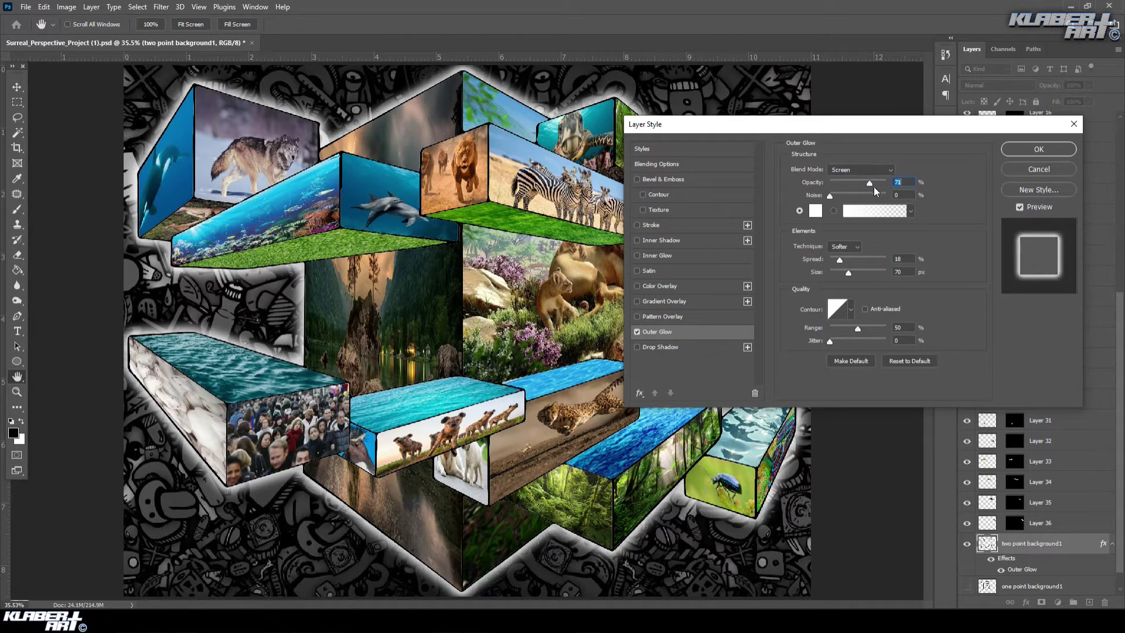
click(815, 210)
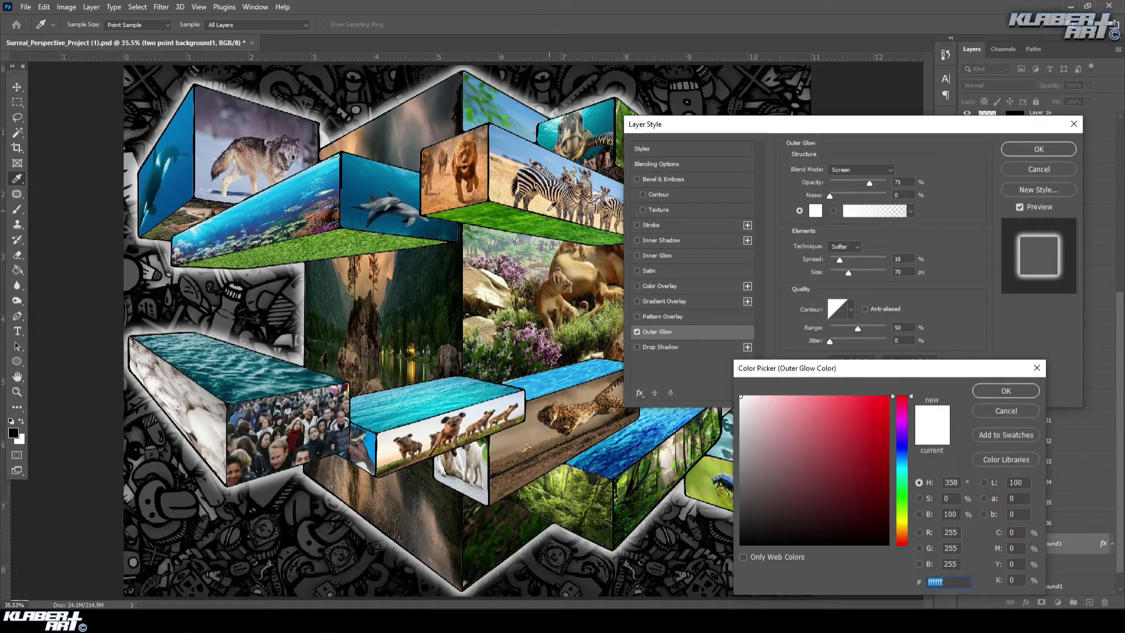
click(539, 222)
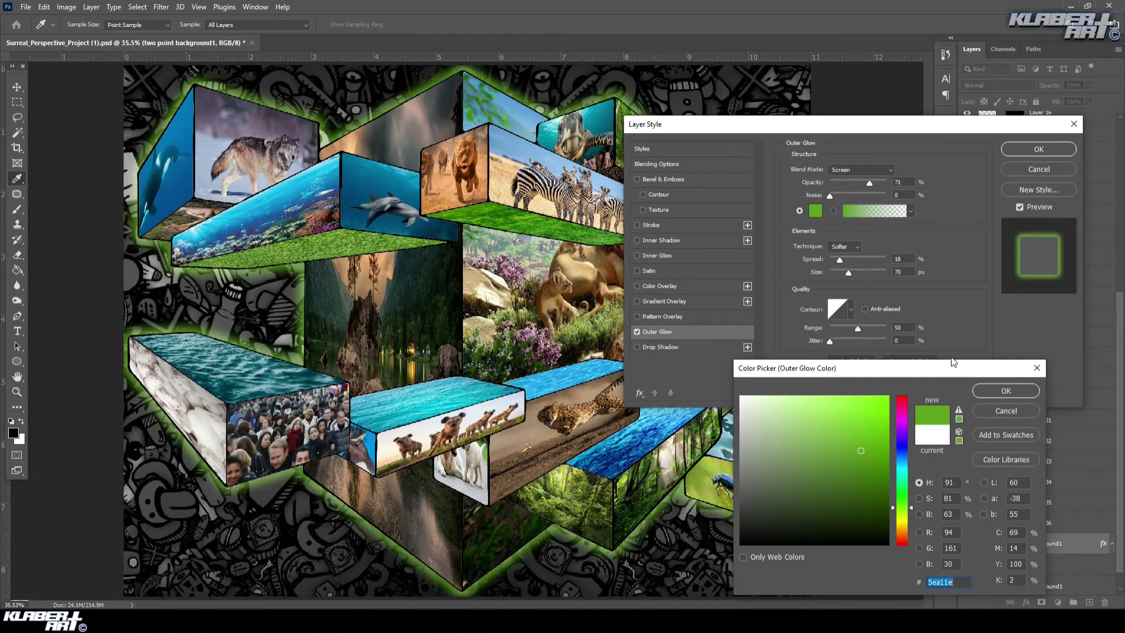
click(990, 391)
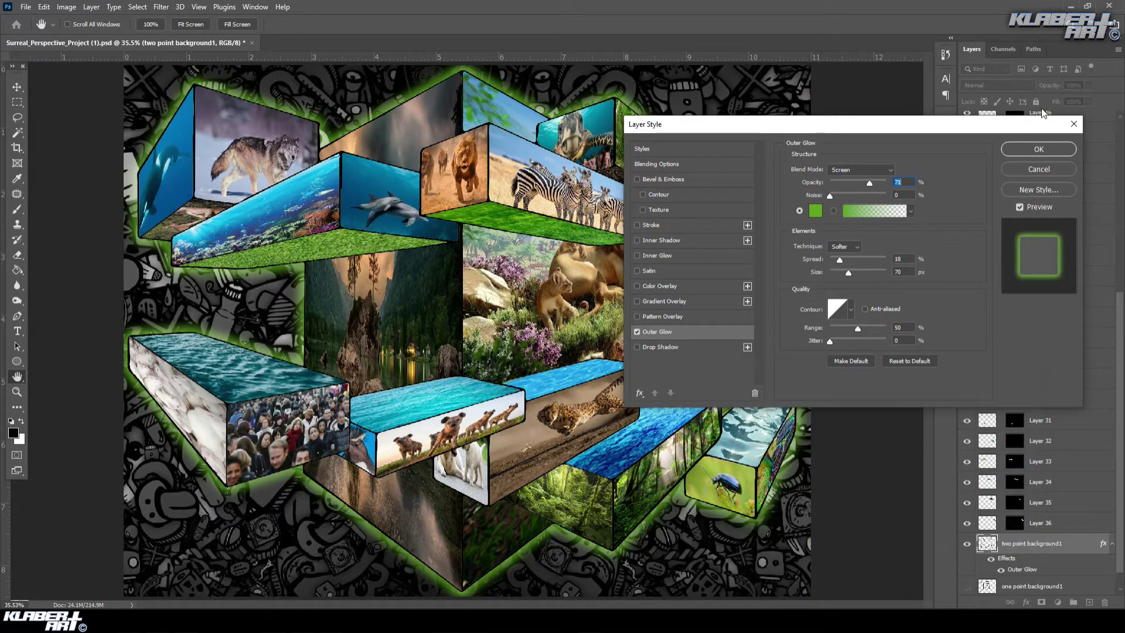
- Try out a Drop Shadow with a changed distance on the two point background1 layer
click(683, 349)
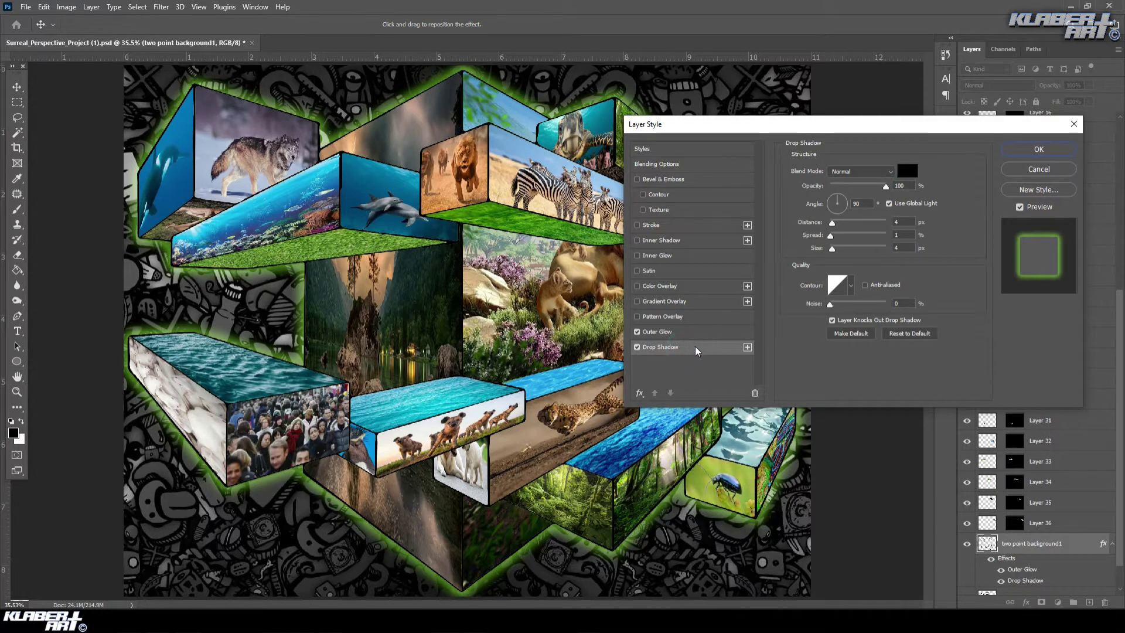
drag(836, 227, 873, 239)
click(638, 348)
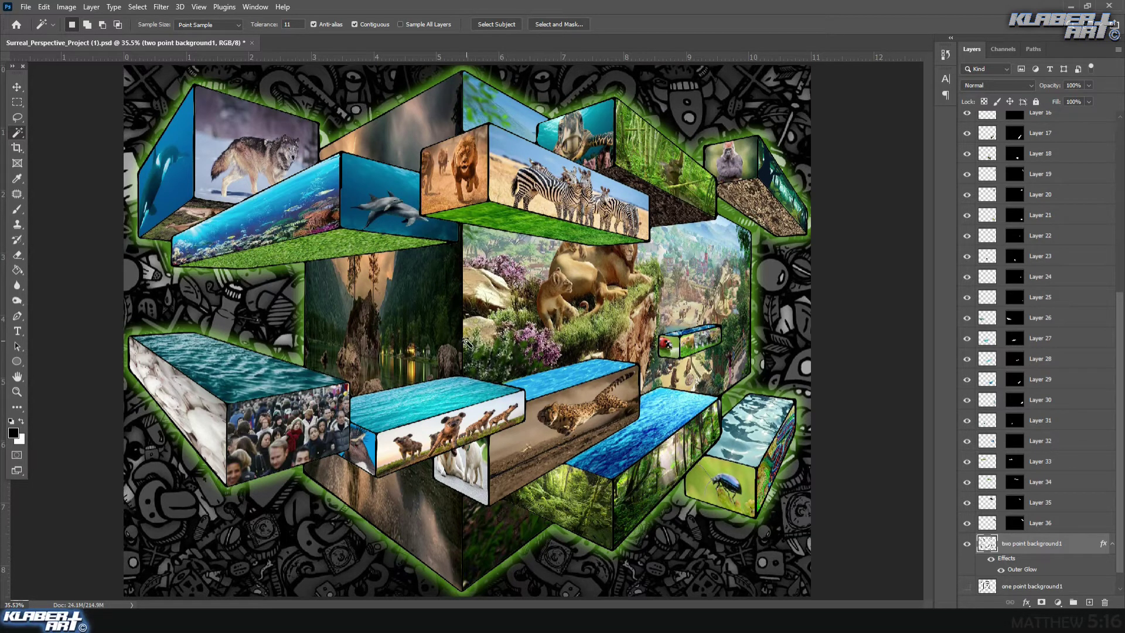
- Switch to the browser and search Google Images for "alien png"
key(alt+Tab)
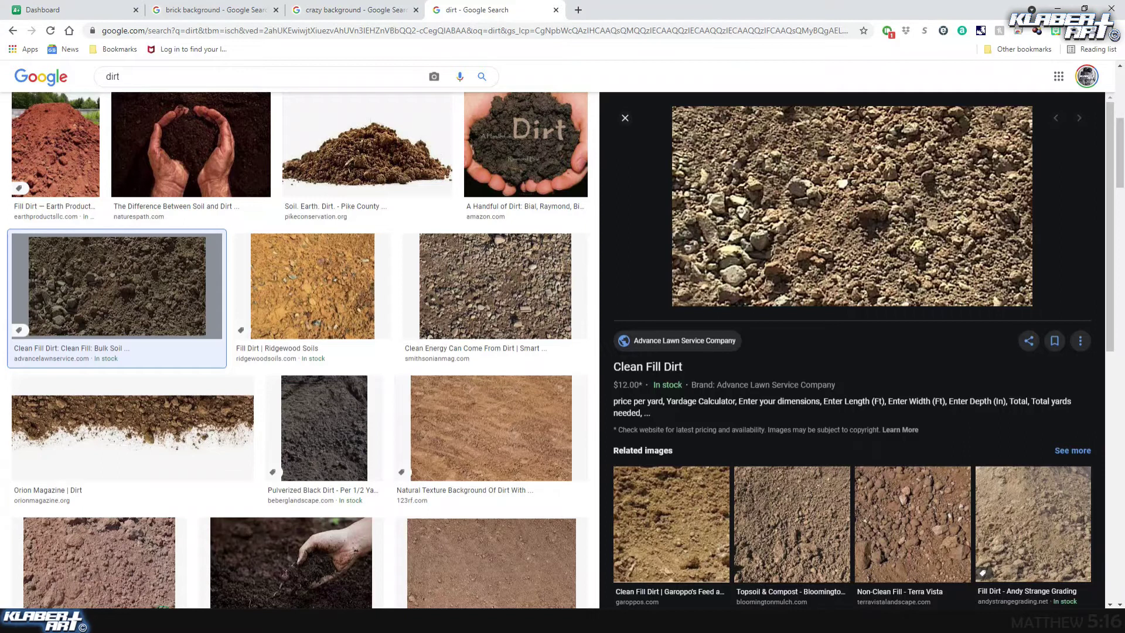
scroll(317, 170, up, 7)
double_click(177, 86)
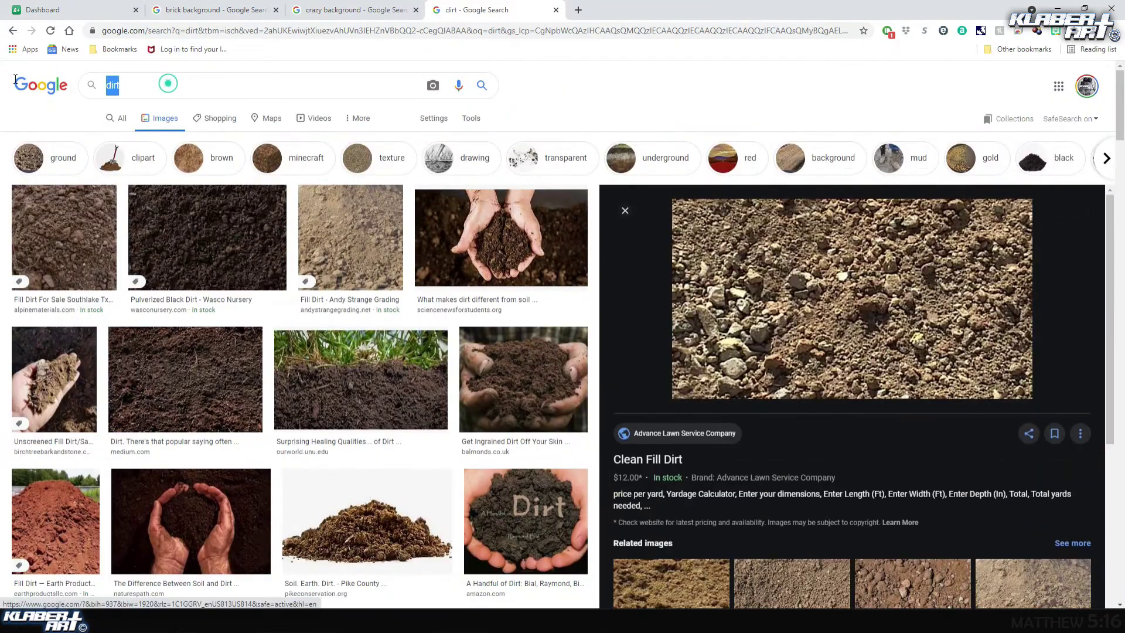
text(alien)
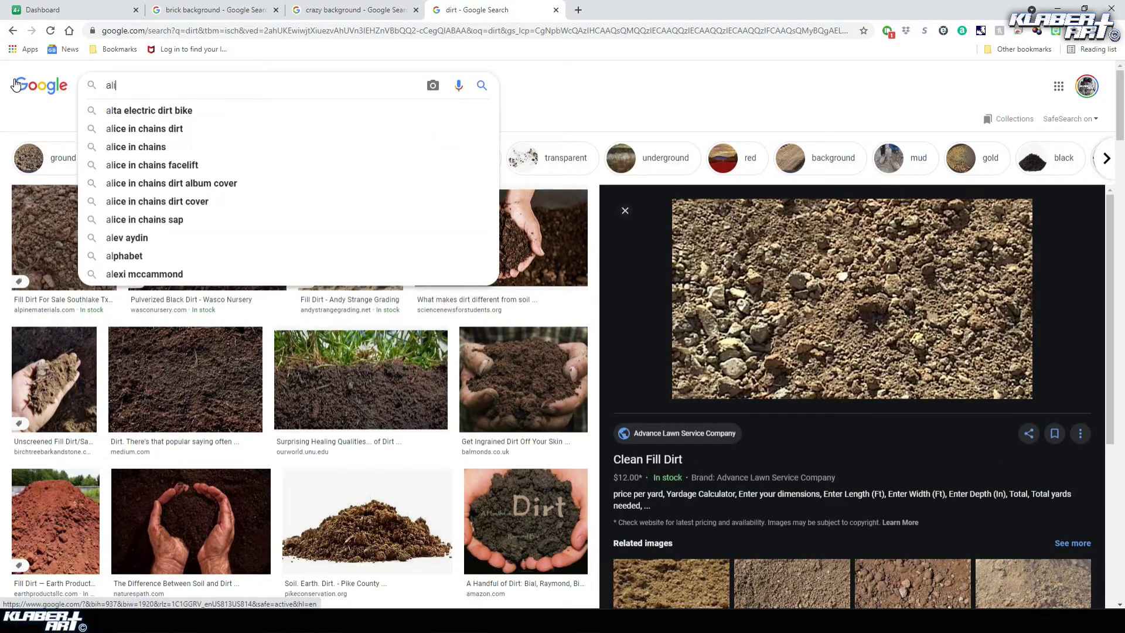
text( png)
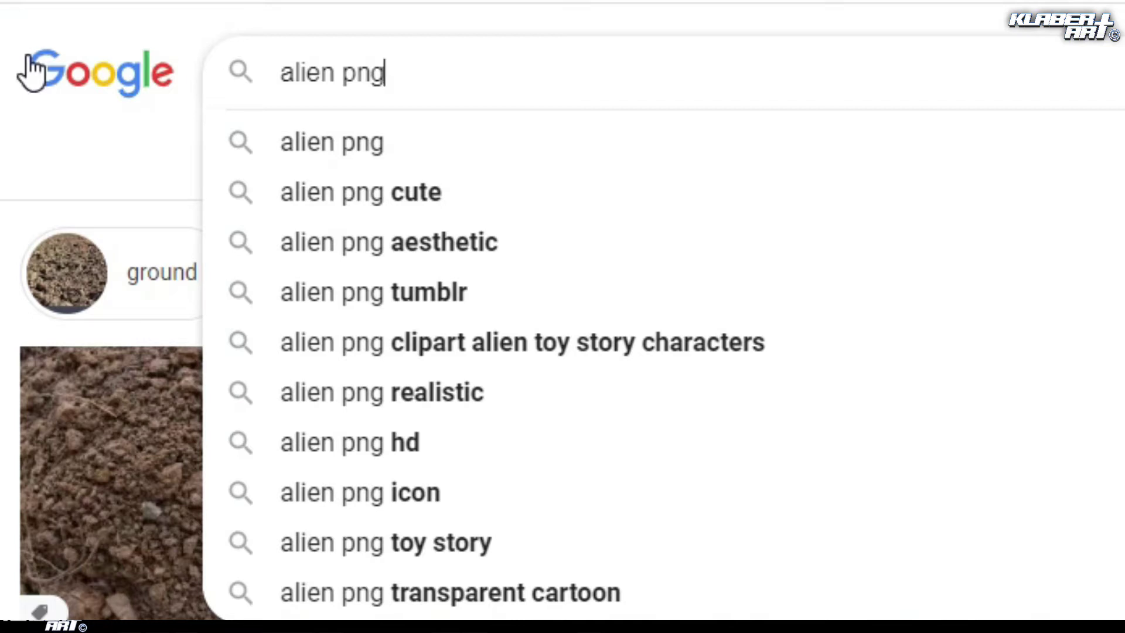
key(Return)
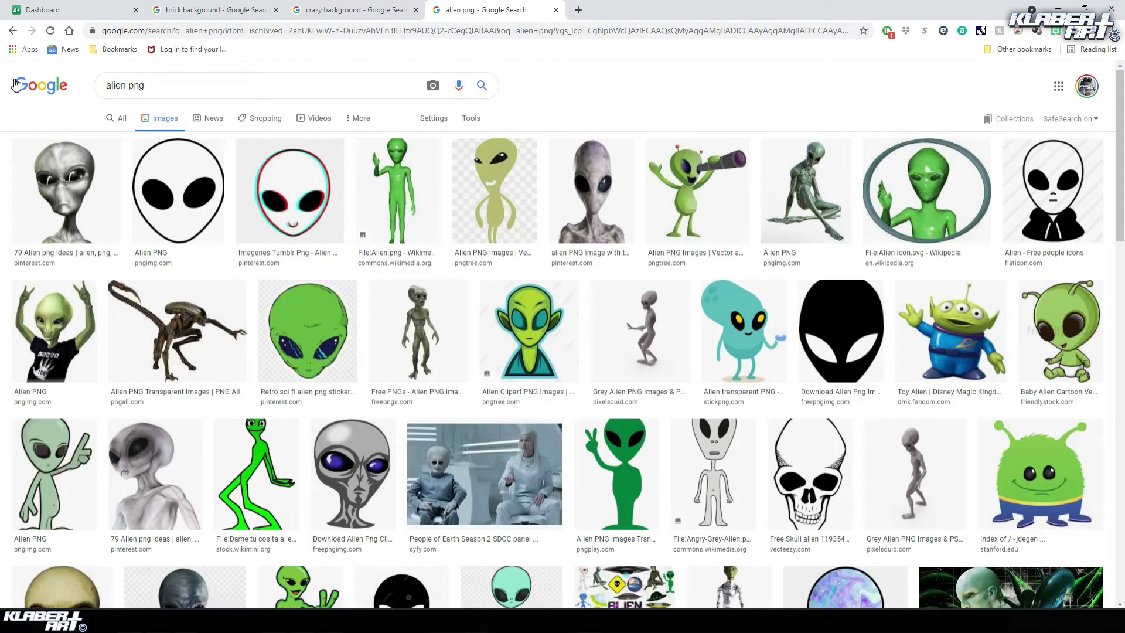
- Preview several alien images and save the full-body alien from the Free PNGs result to the Desktop as a PNG
click(423, 319)
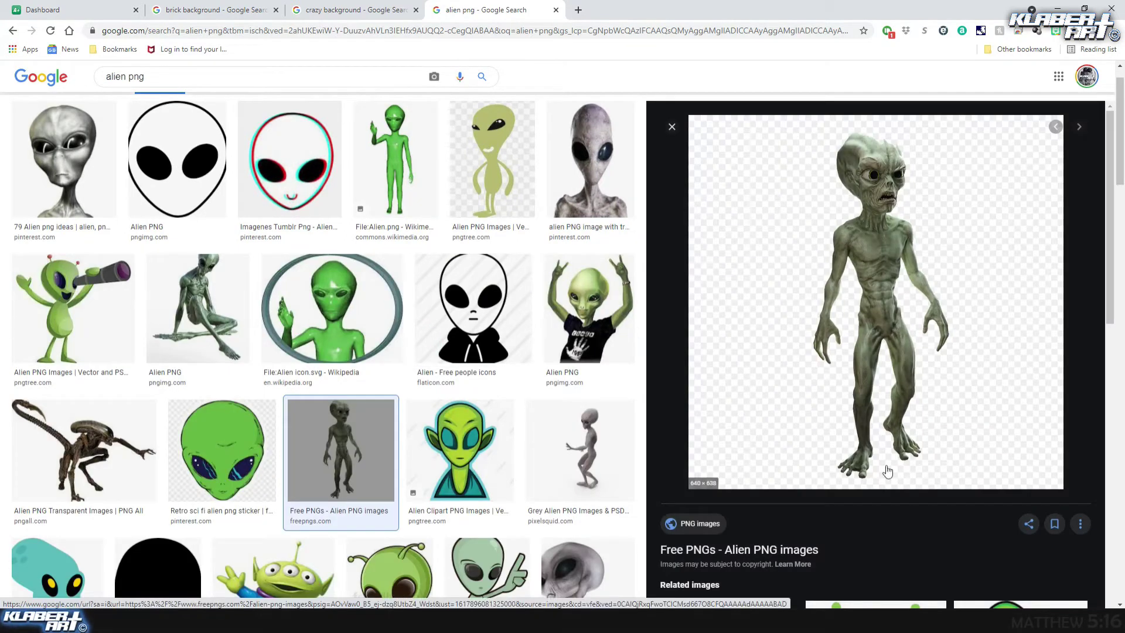
click(572, 162)
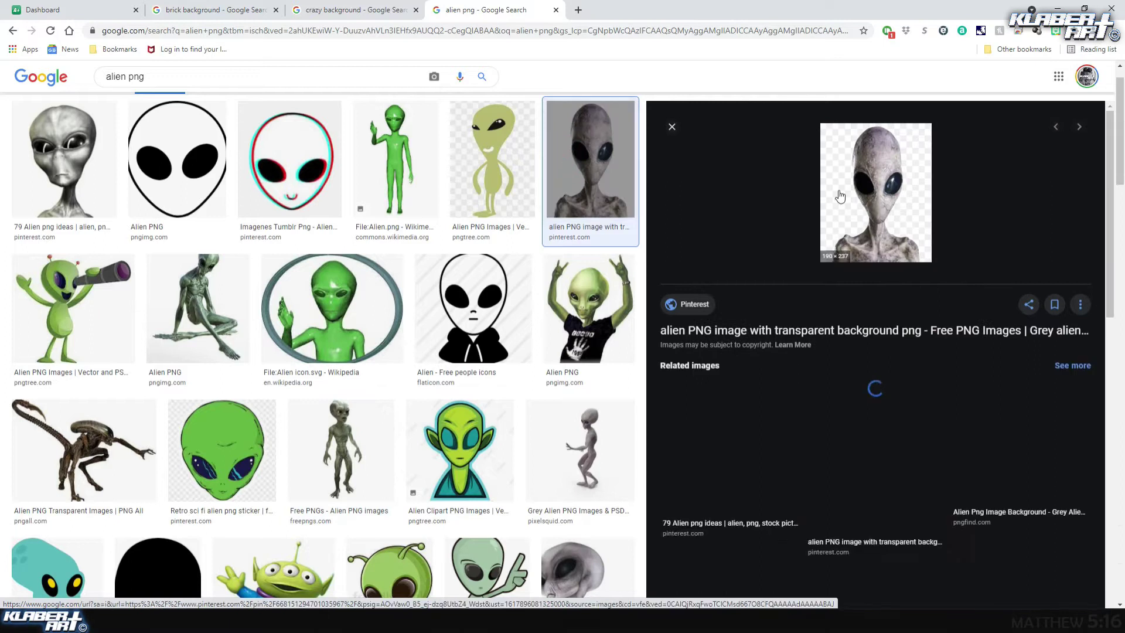
click(395, 158)
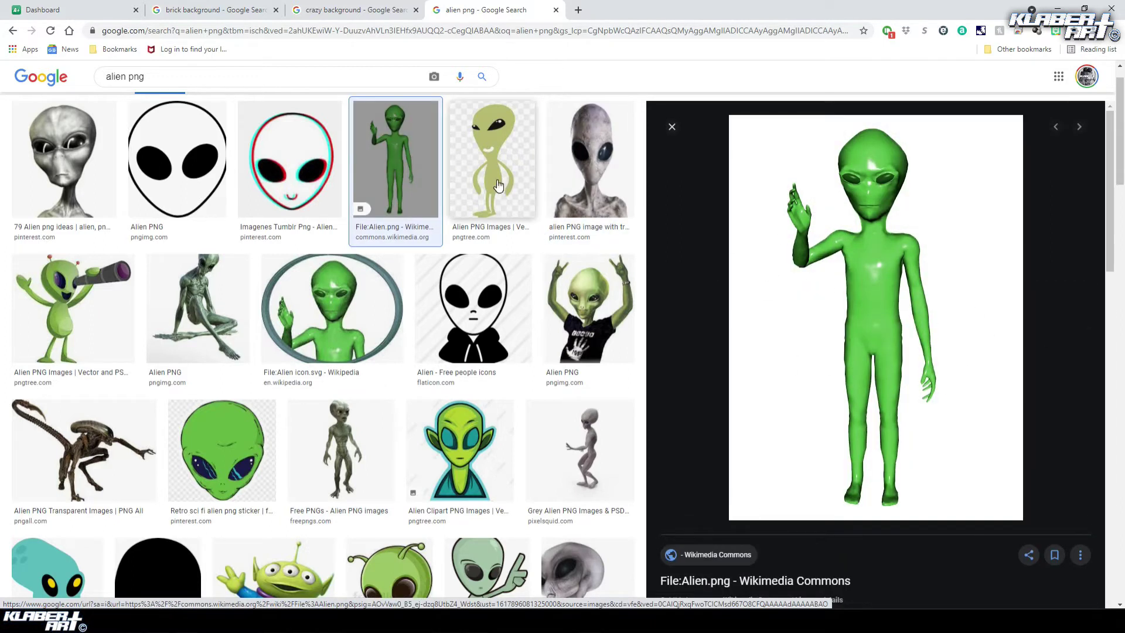
click(340, 446)
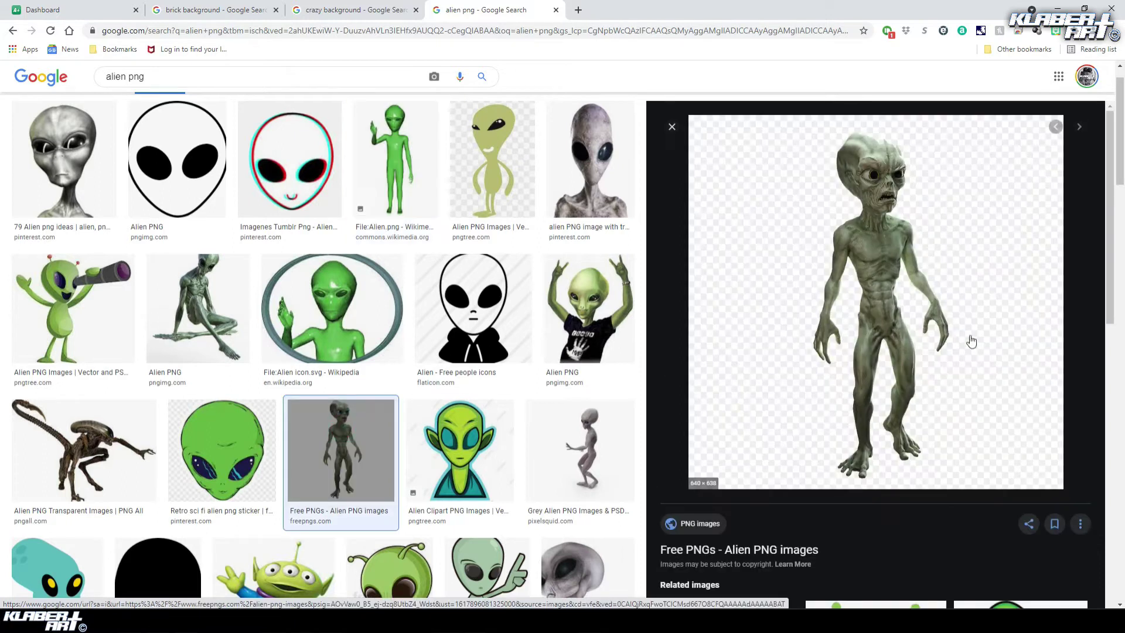
right_click(784, 235)
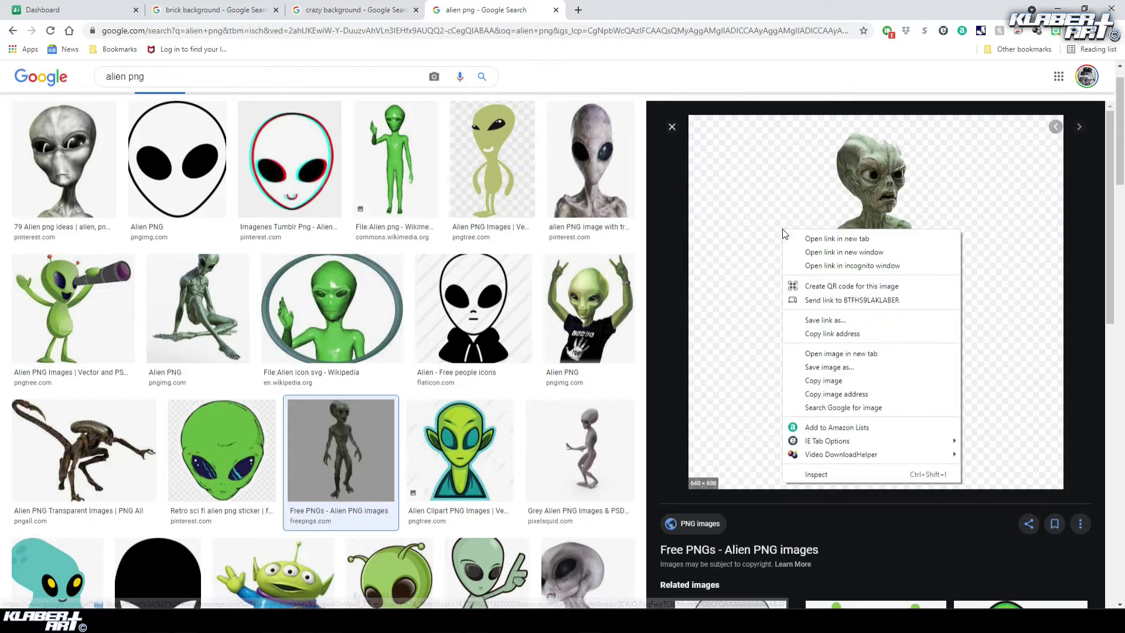
click(840, 368)
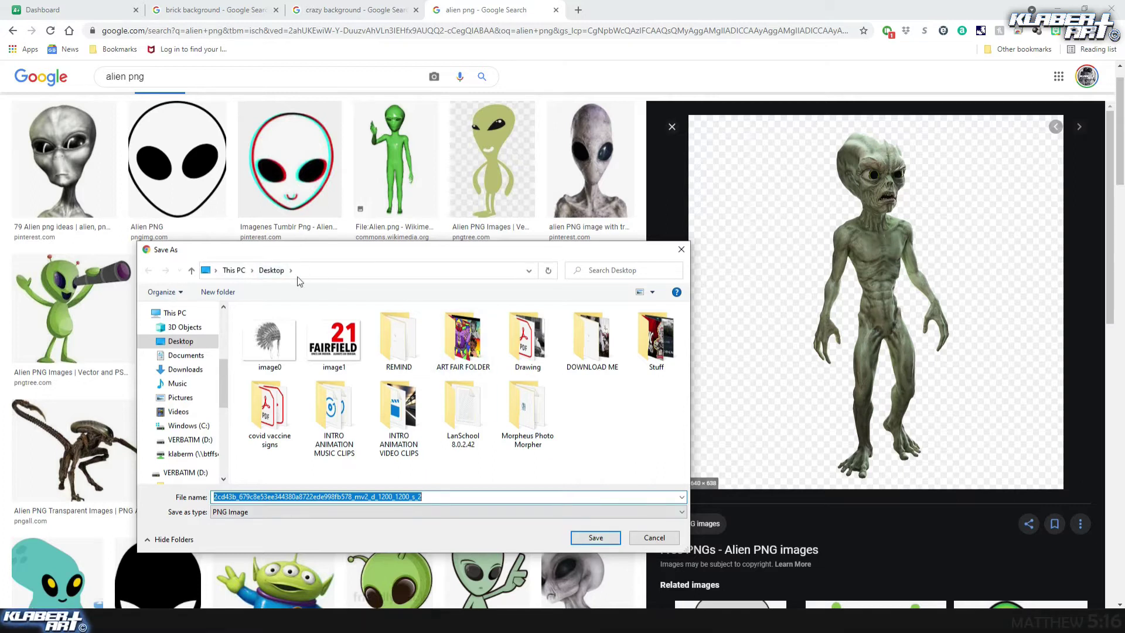
click(593, 542)
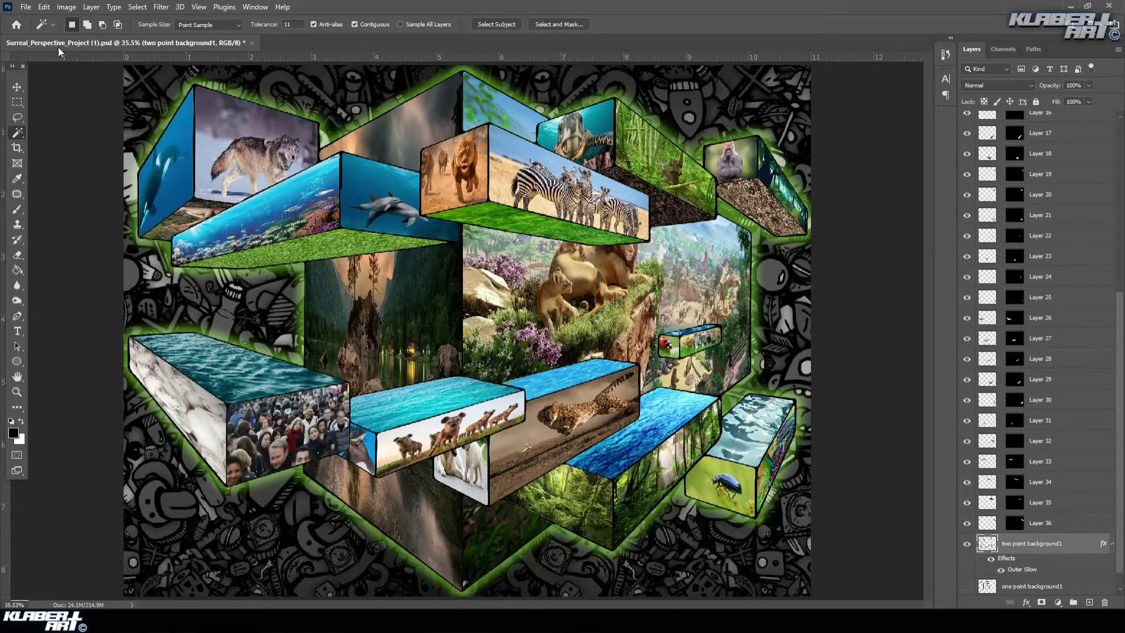
- Open the saved alien PNG from the Desktop in Photoshop and shift the figure slightly with the Move tool
click(26, 7)
click(28, 33)
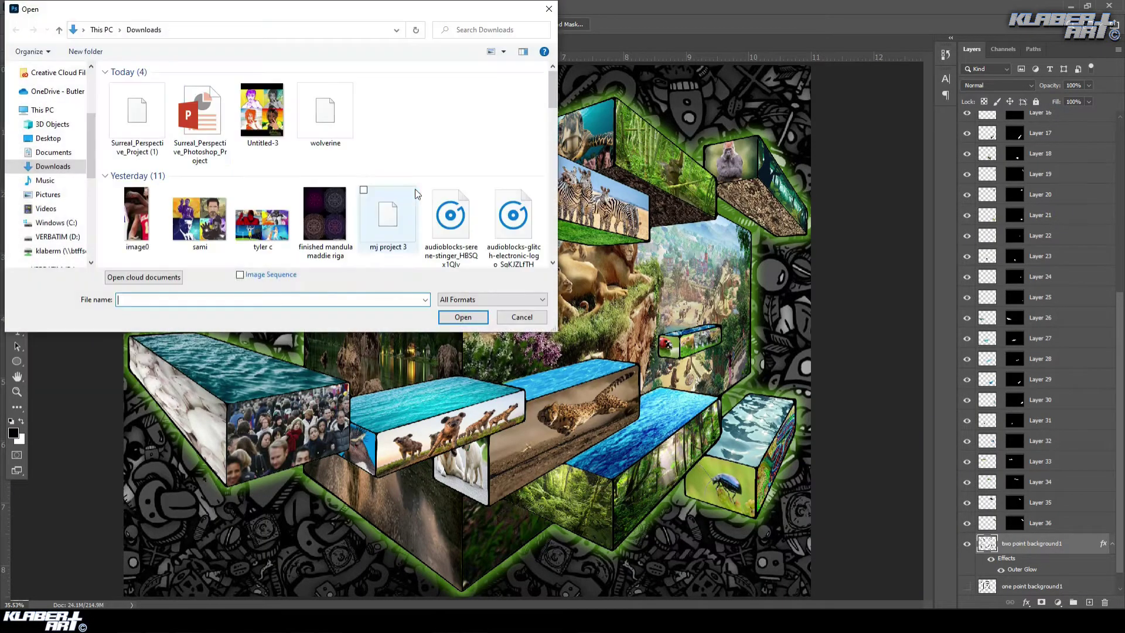
click(136, 111)
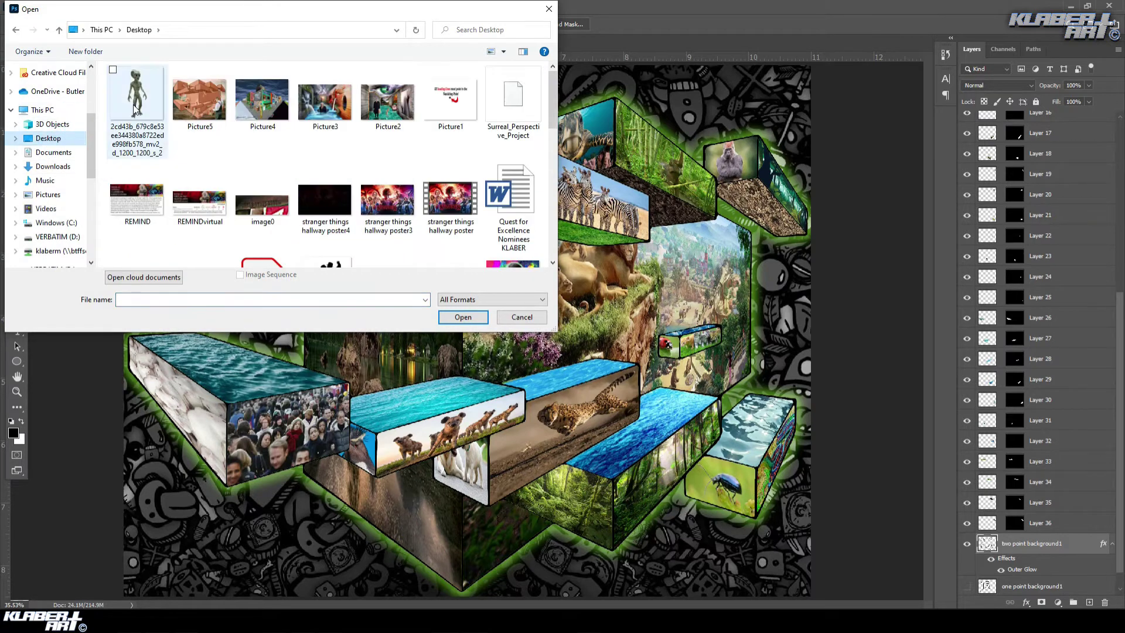
click(463, 317)
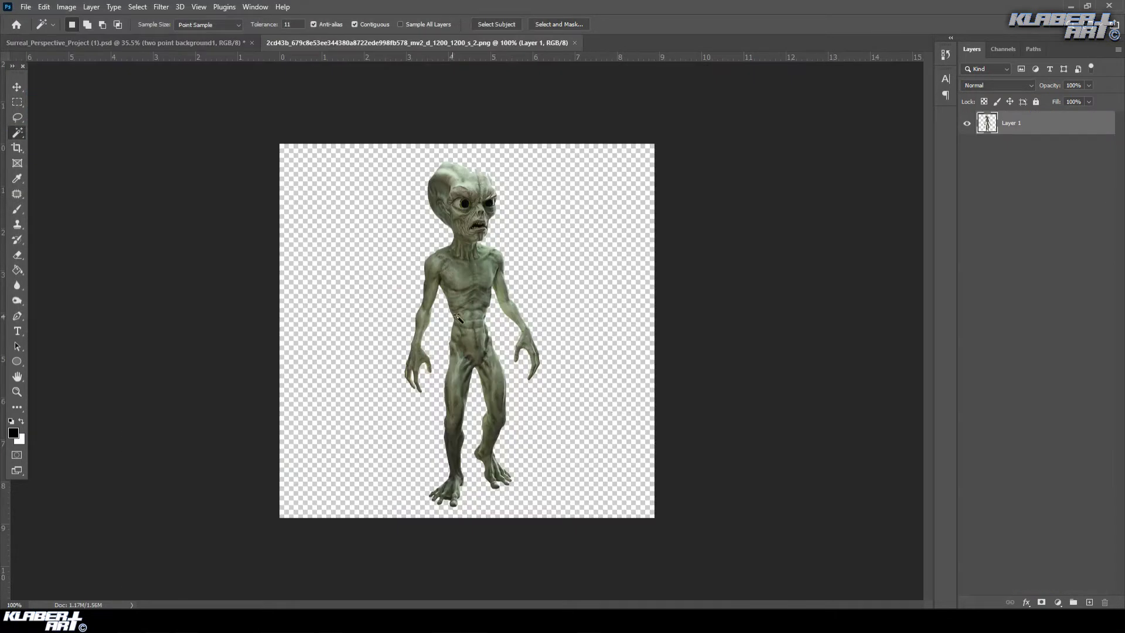
click(17, 86)
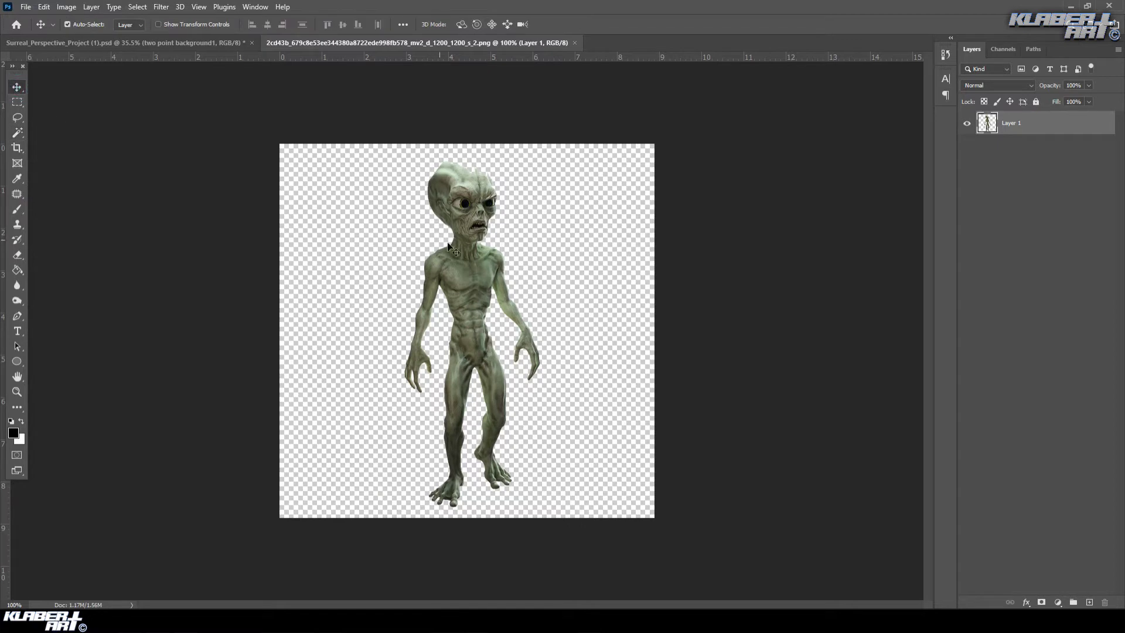
mouse_move(463, 221)
mouse_down()
mouse_move(431, 257)
mouse_move(485, 218)
mouse_move(454, 195)
mouse_move(471, 215)
mouse_move(438, 228)
mouse_move(474, 218)
mouse_up()
- Switch back and forth between the Surreal_Perspective_Project document and the alien document
click(166, 46)
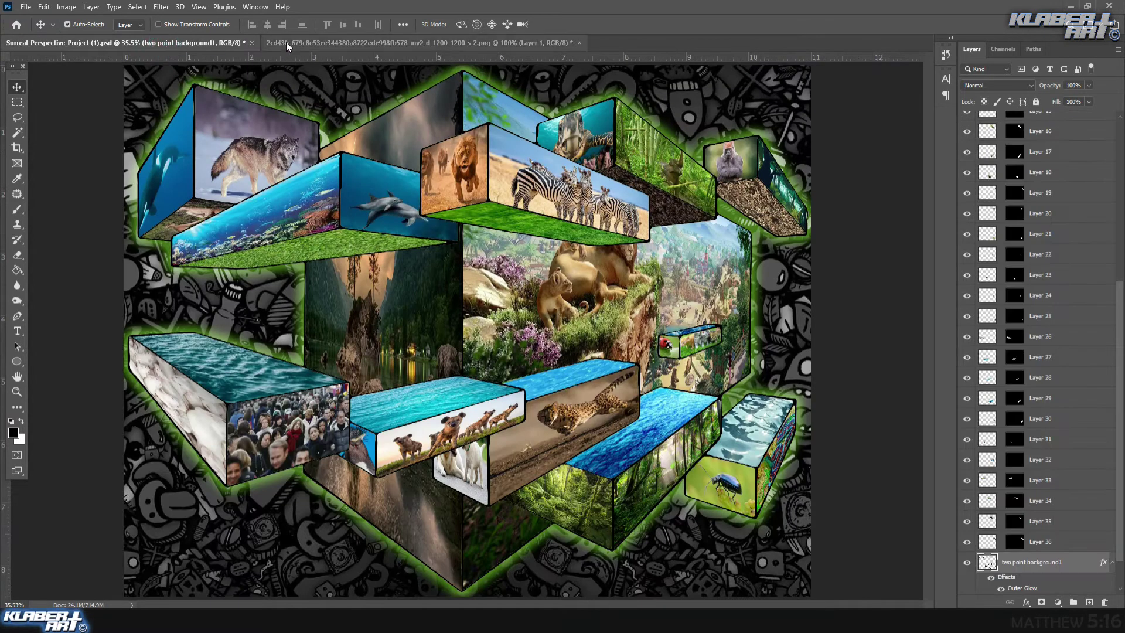
click(316, 44)
click(189, 43)
click(321, 43)
click(207, 41)
click(342, 43)
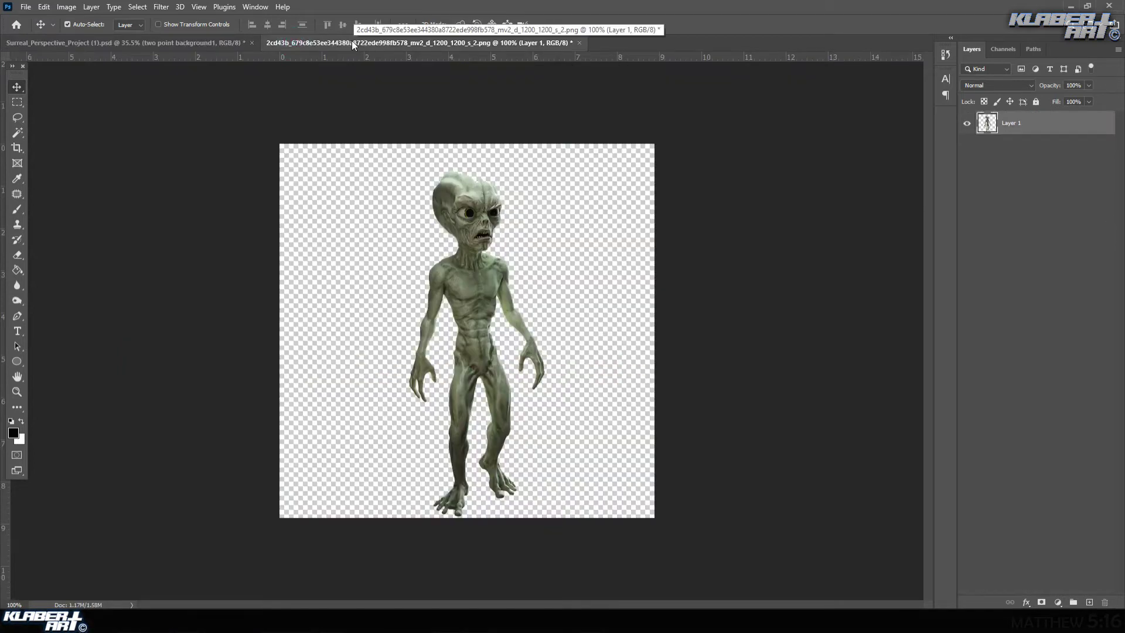
- Float the alien document to copy the alien into the perspective project, and close the alien file without saving
drag(342, 41, 356, 84)
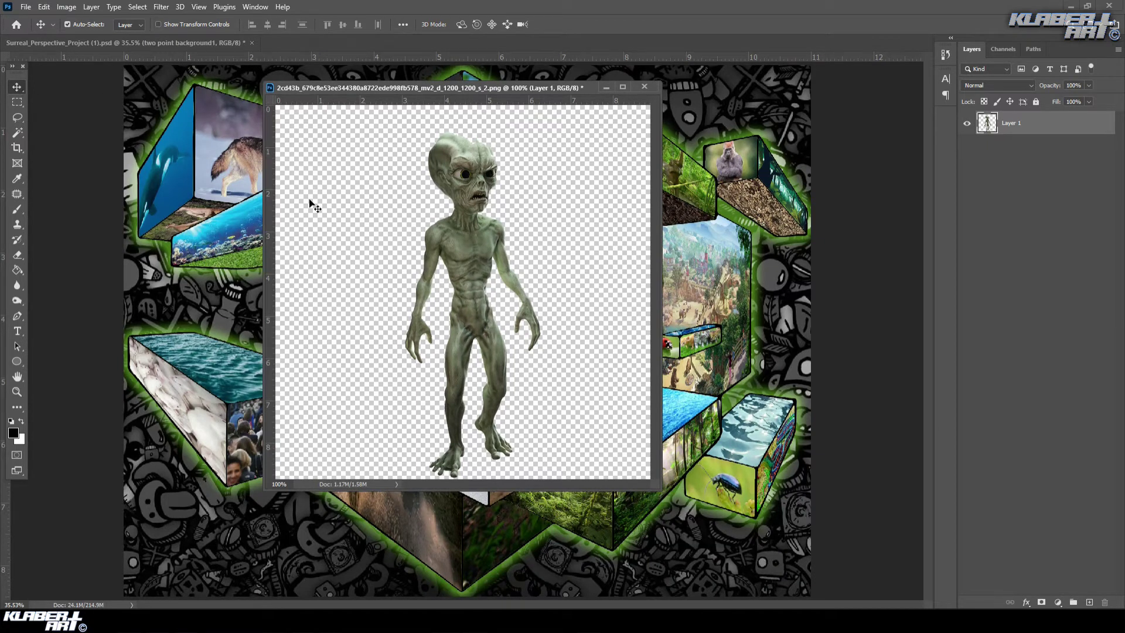
drag(453, 236, 709, 355)
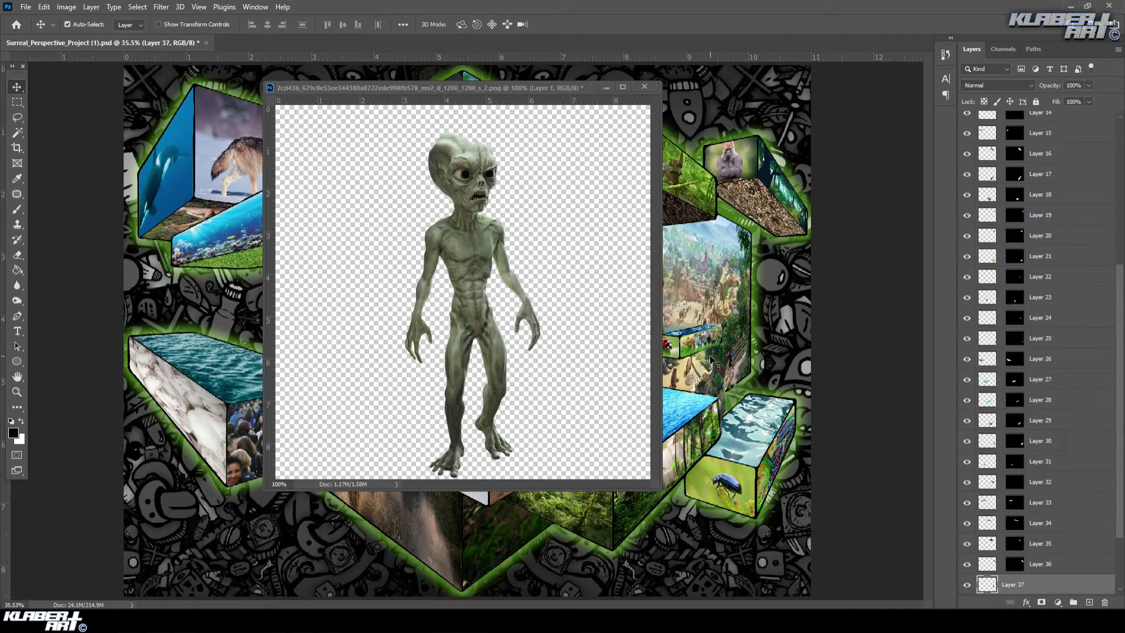
click(645, 88)
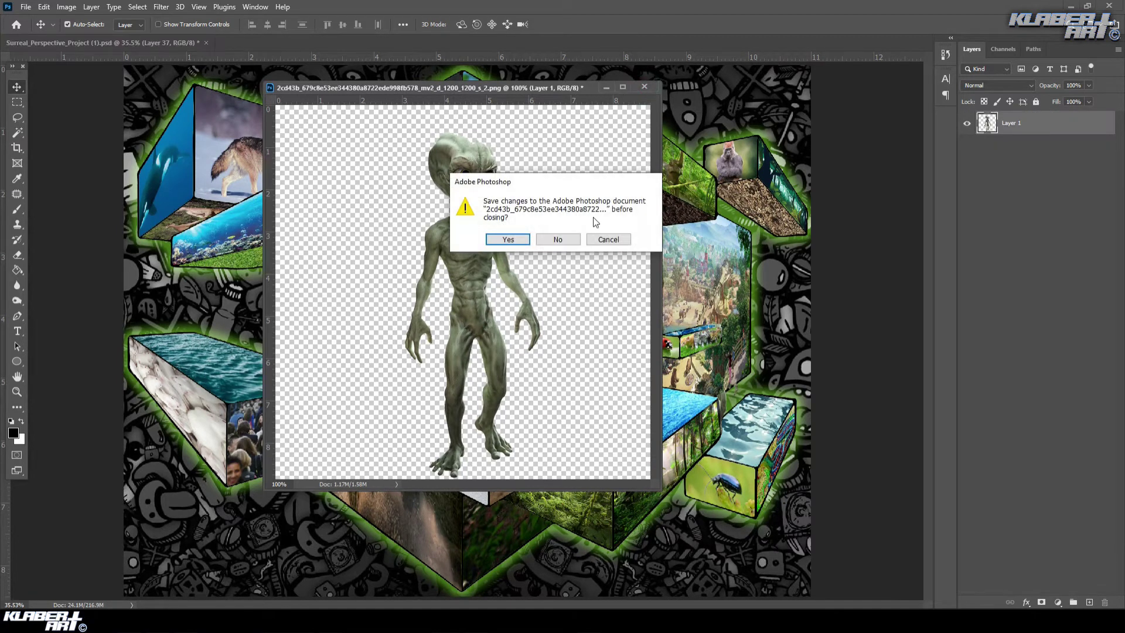
click(577, 241)
- Move the alien layer to the top of the layer stack and stand the alien on the water surface above the hyenas
drag(688, 433, 694, 548)
drag(1063, 586, 1064, 118)
scroll(1064, 209, up, 3)
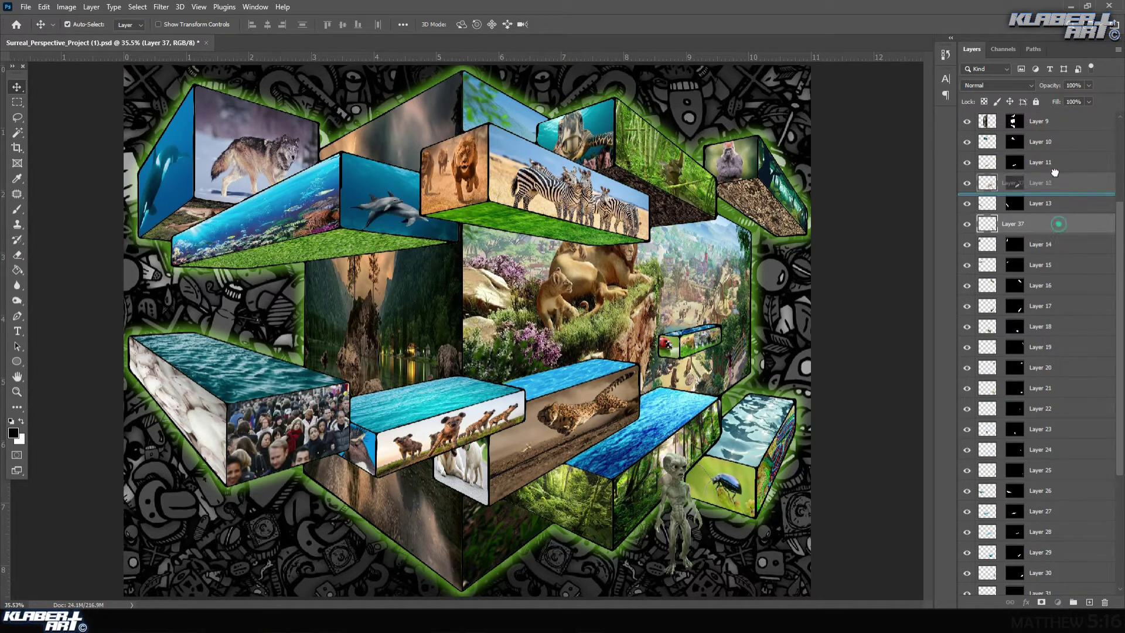
drag(1058, 233, 1057, 122)
drag(681, 503, 389, 334)
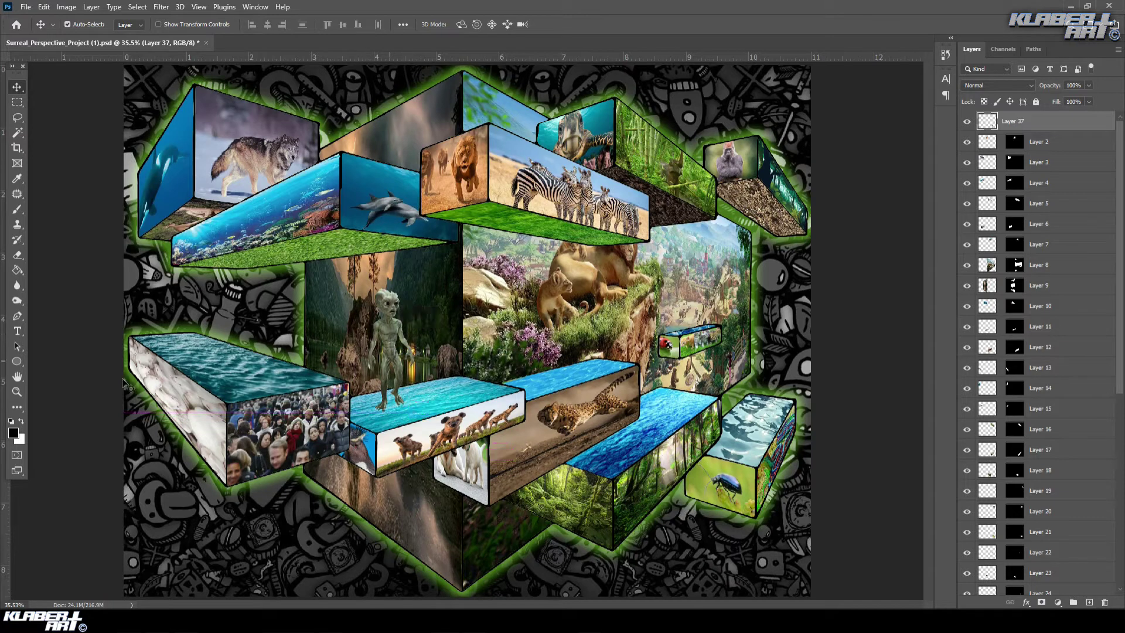
- Zoom in on the alien and shift it slightly right and up on the water surface of the hyena box
click(17, 391)
drag(321, 282, 476, 456)
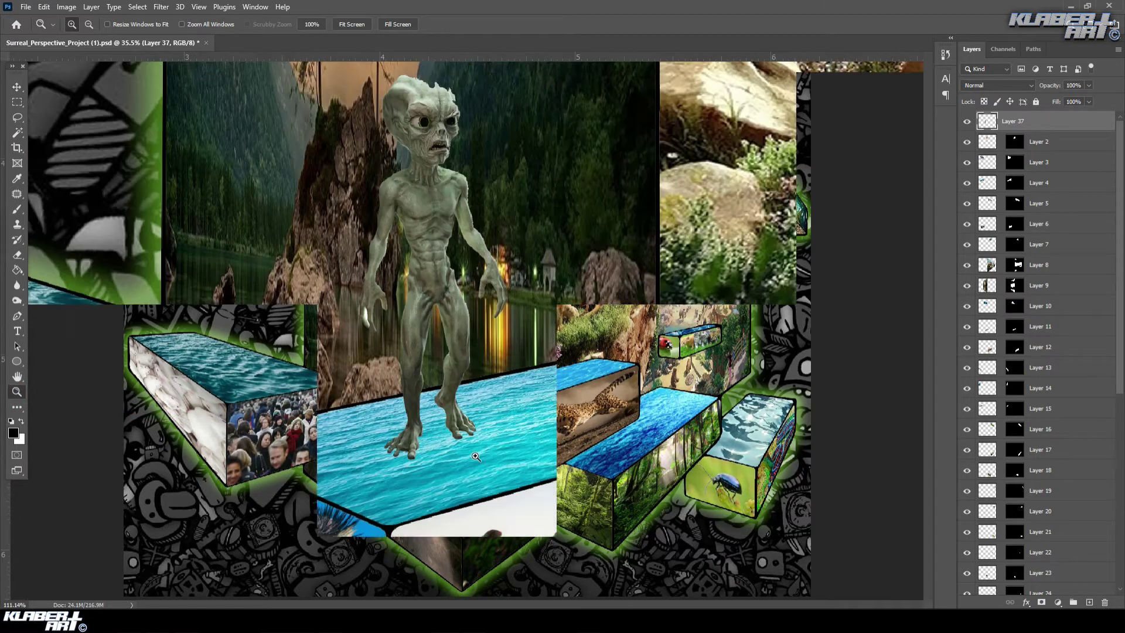
scroll(475, 457, up, 2)
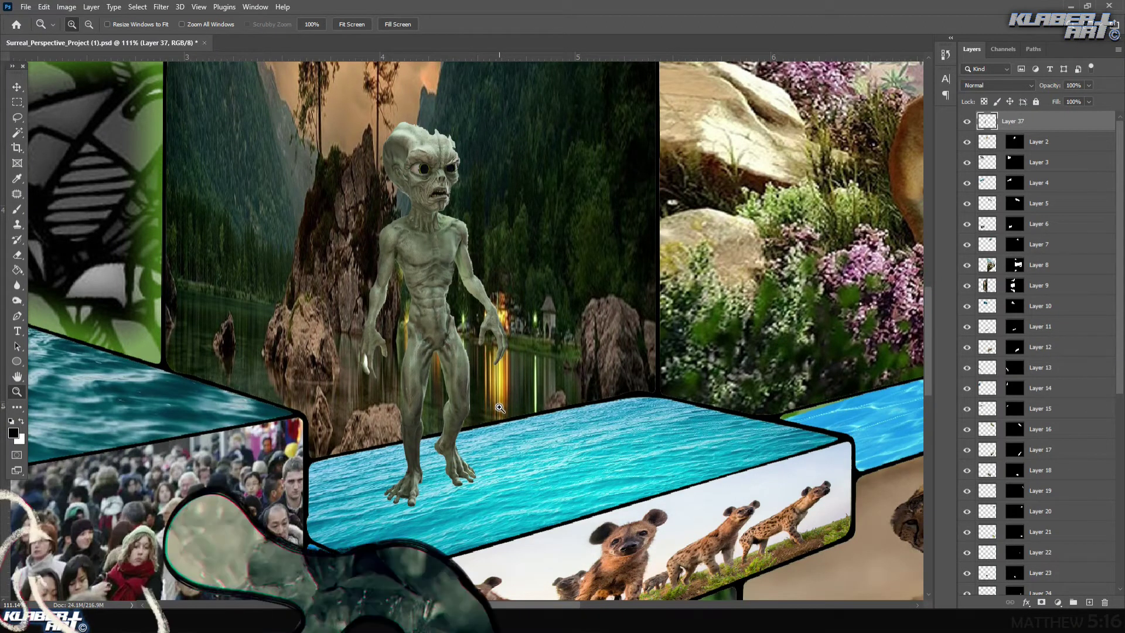
click(17, 87)
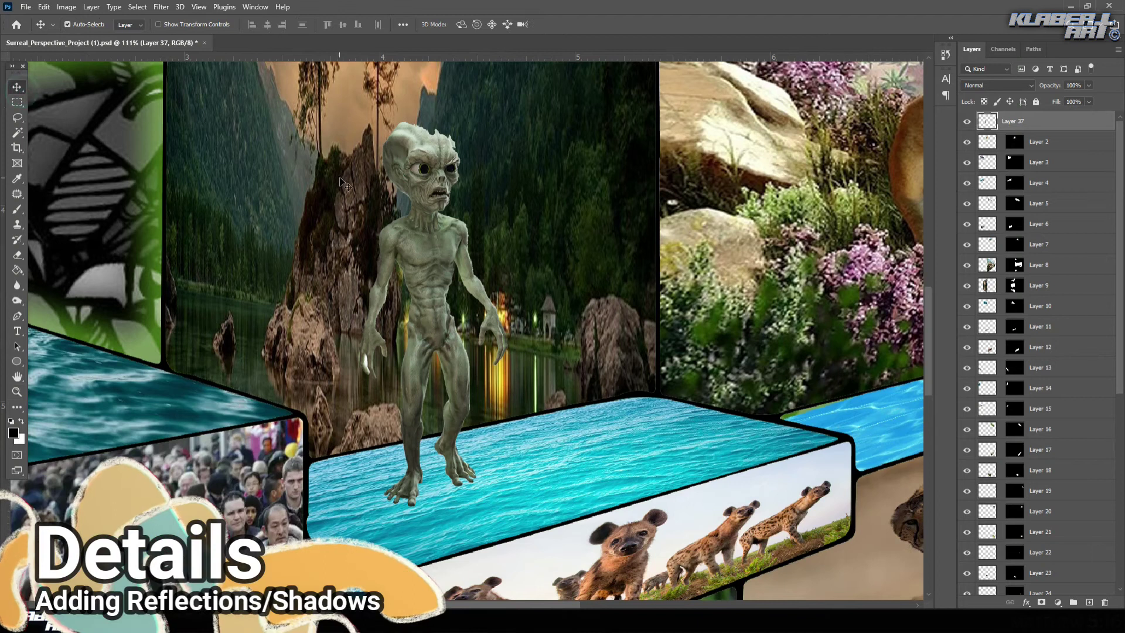
drag(414, 175, 445, 168)
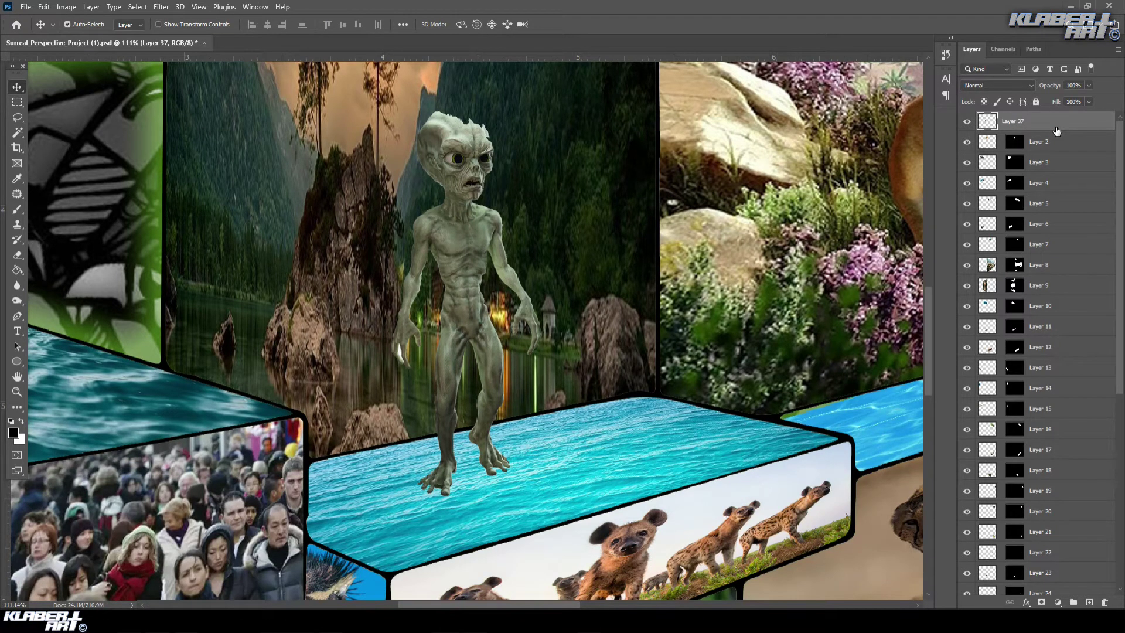
- Rename the alien figure's layer as alien and duplicate it
double_click(1023, 123)
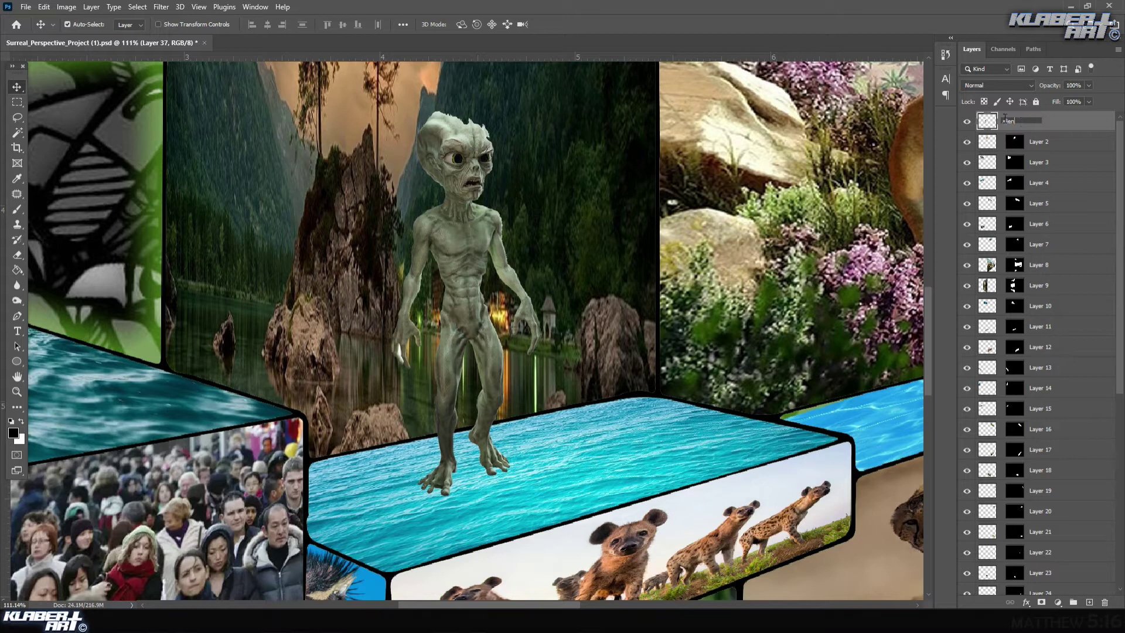
key(Return)
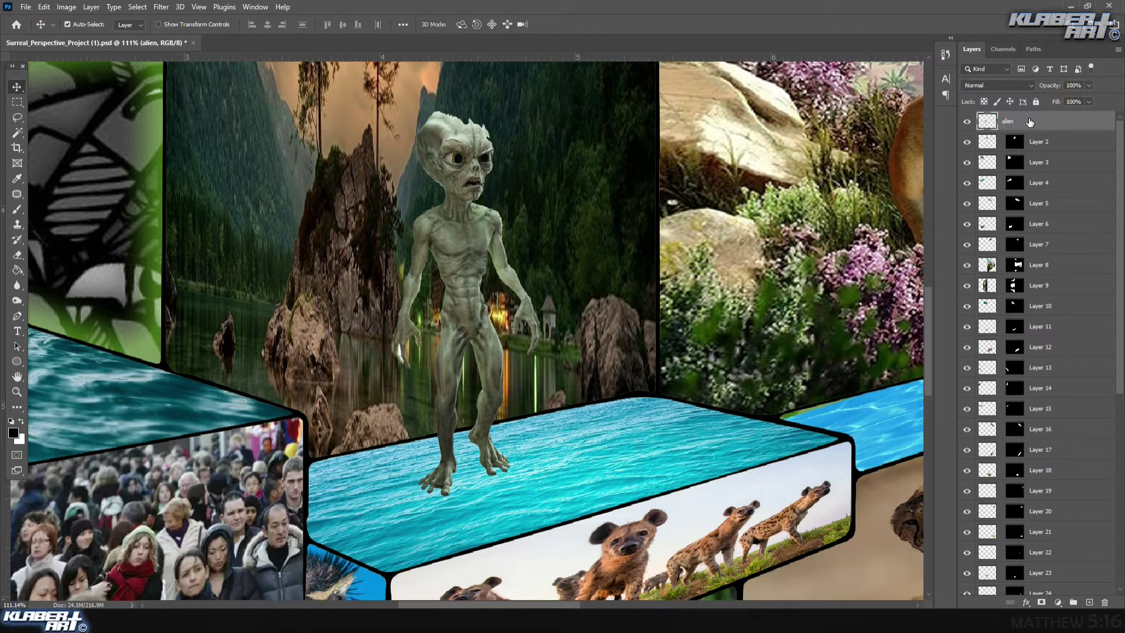
right_click(1032, 122)
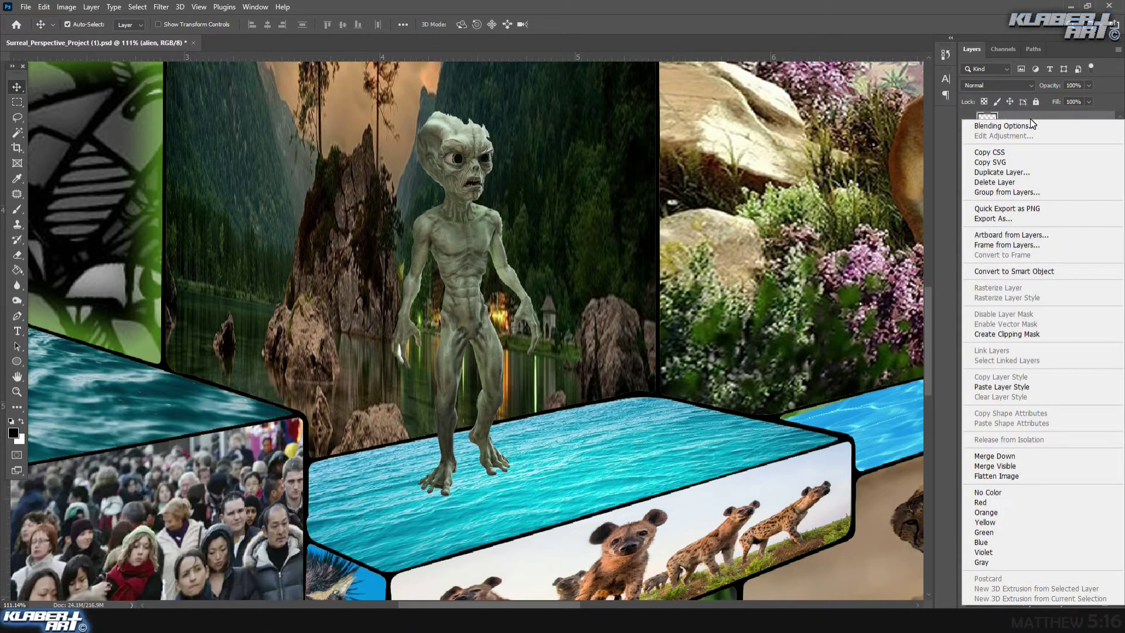
click(1012, 172)
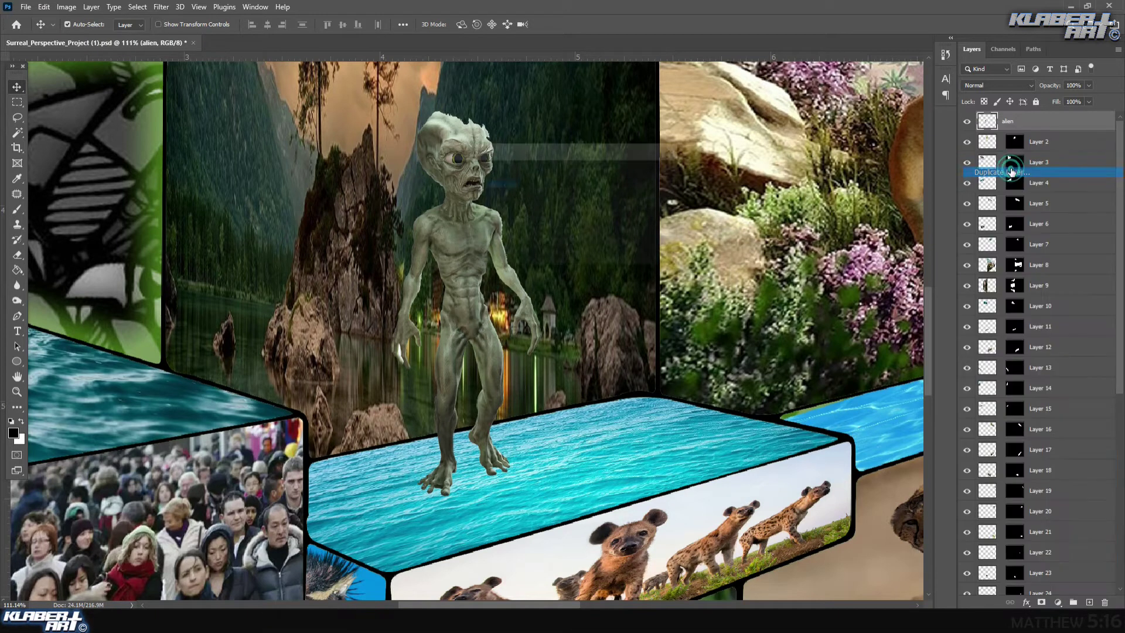
click(665, 173)
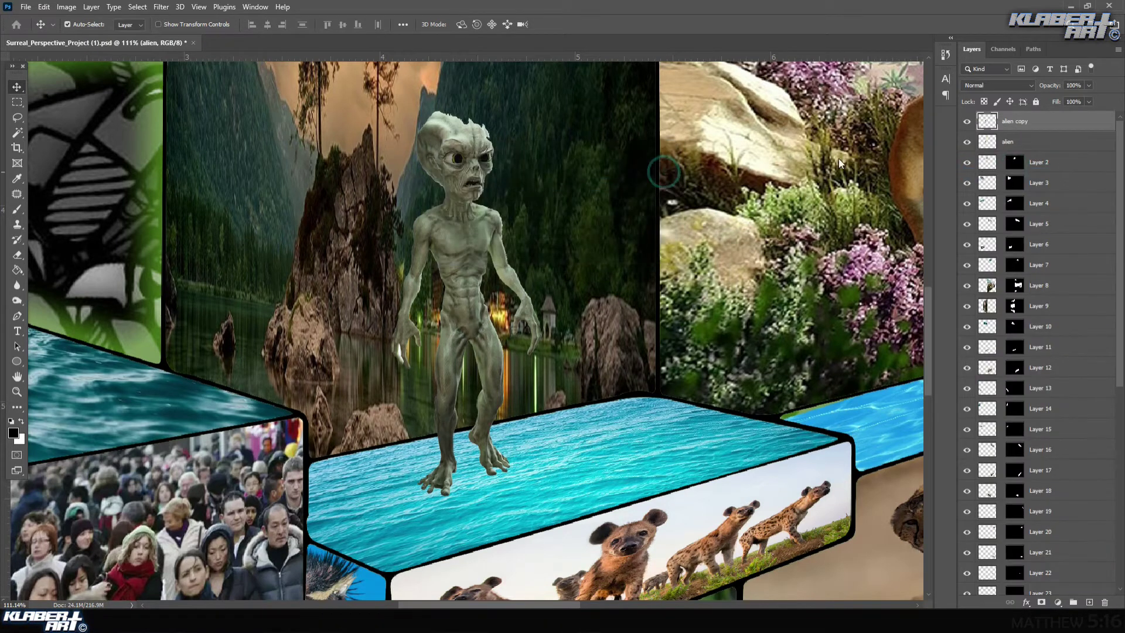
click(1004, 140)
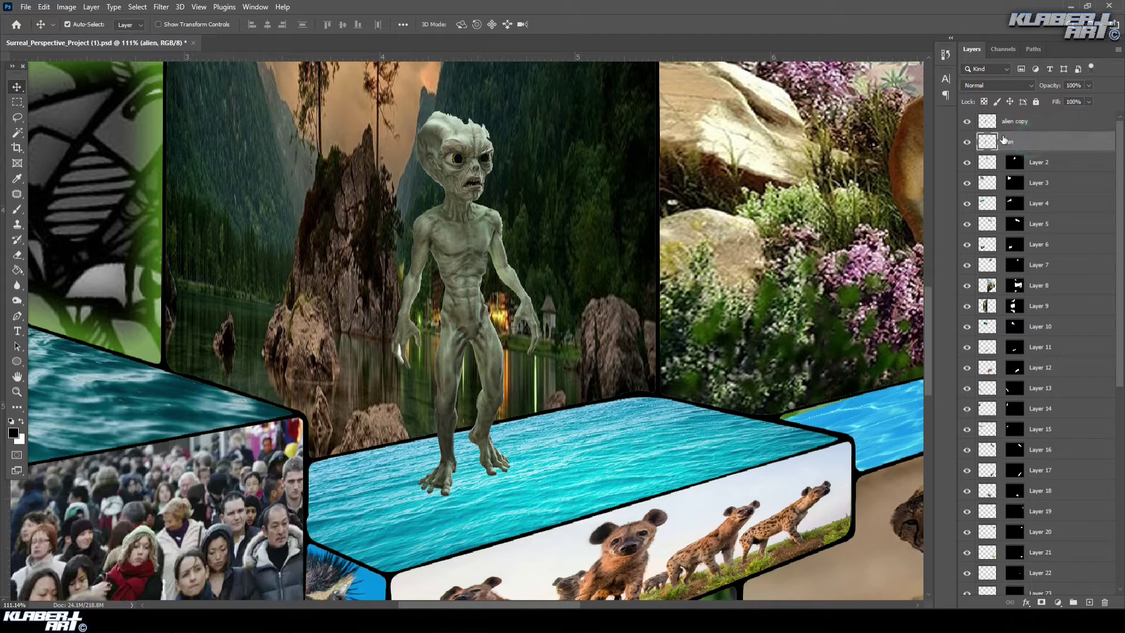
click(1018, 121)
click(1014, 144)
click(1014, 120)
click(1013, 142)
click(1018, 125)
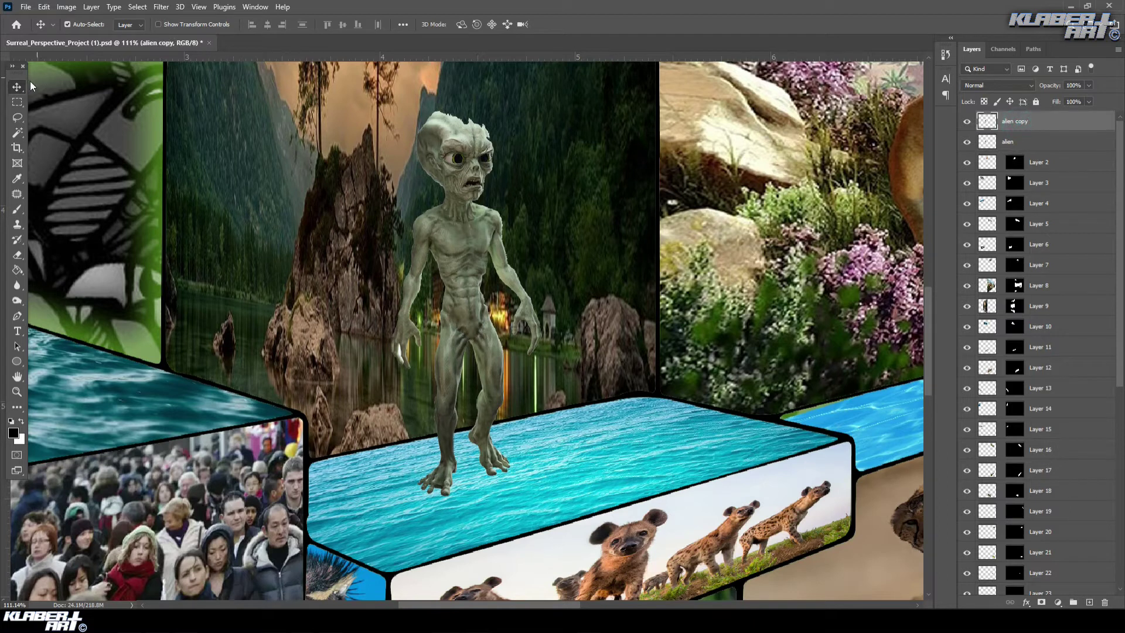
mouse_move(450, 158)
mouse_down()
mouse_move(513, 157)
mouse_move(449, 158)
mouse_up()
- Flip the original alien layer downward and skew it about 62° across the water, with its feet meeting the standing alien's feet
click(1032, 145)
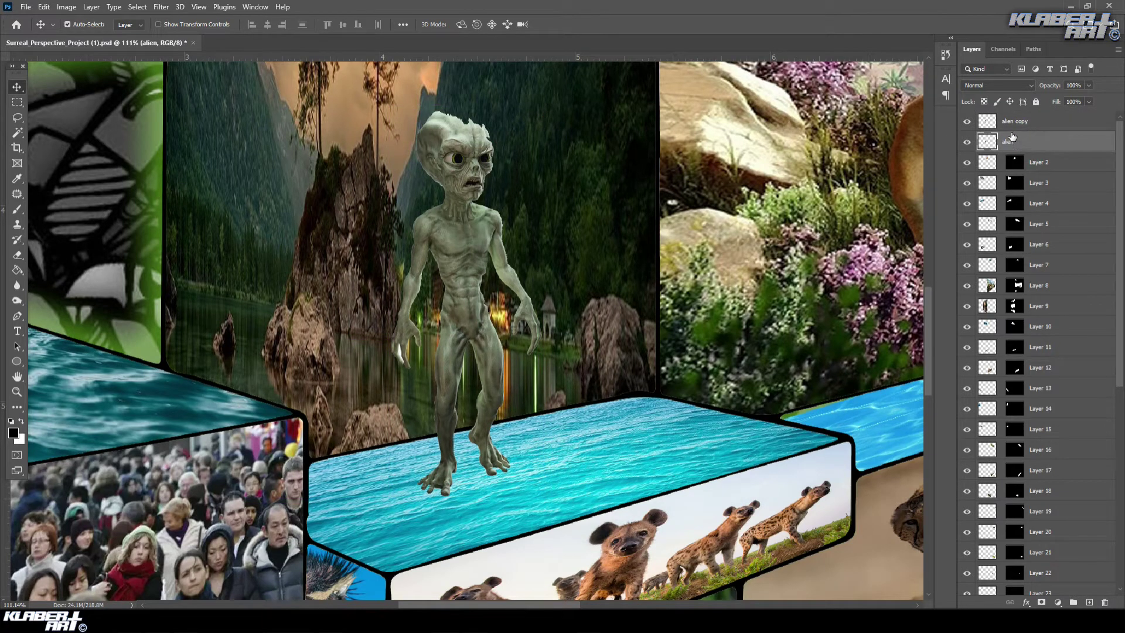
click(44, 7)
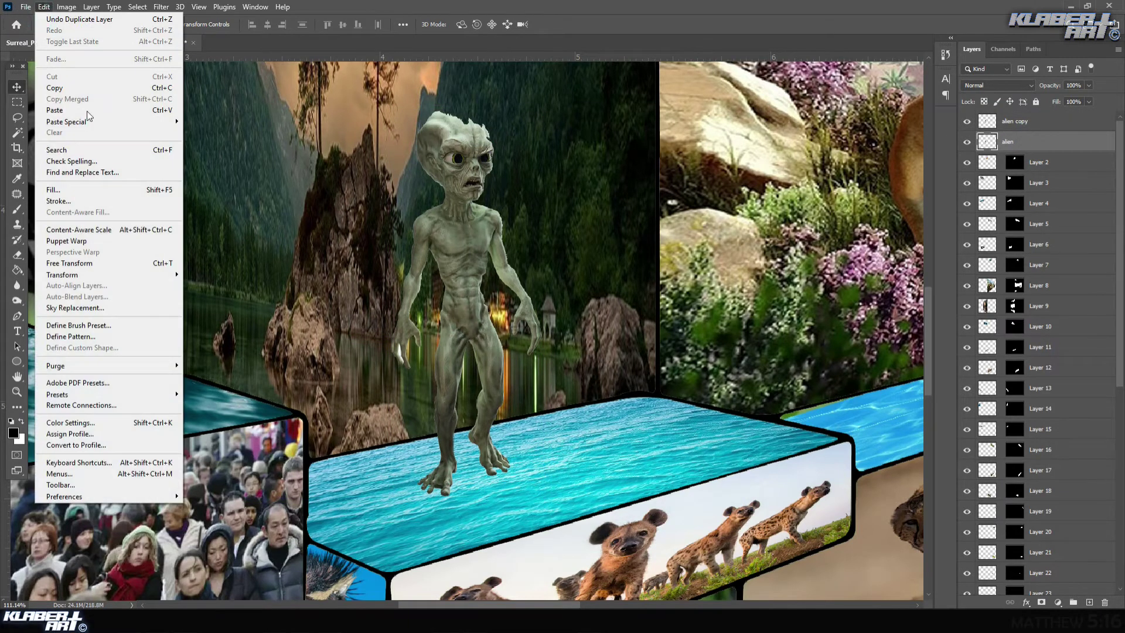
click(102, 265)
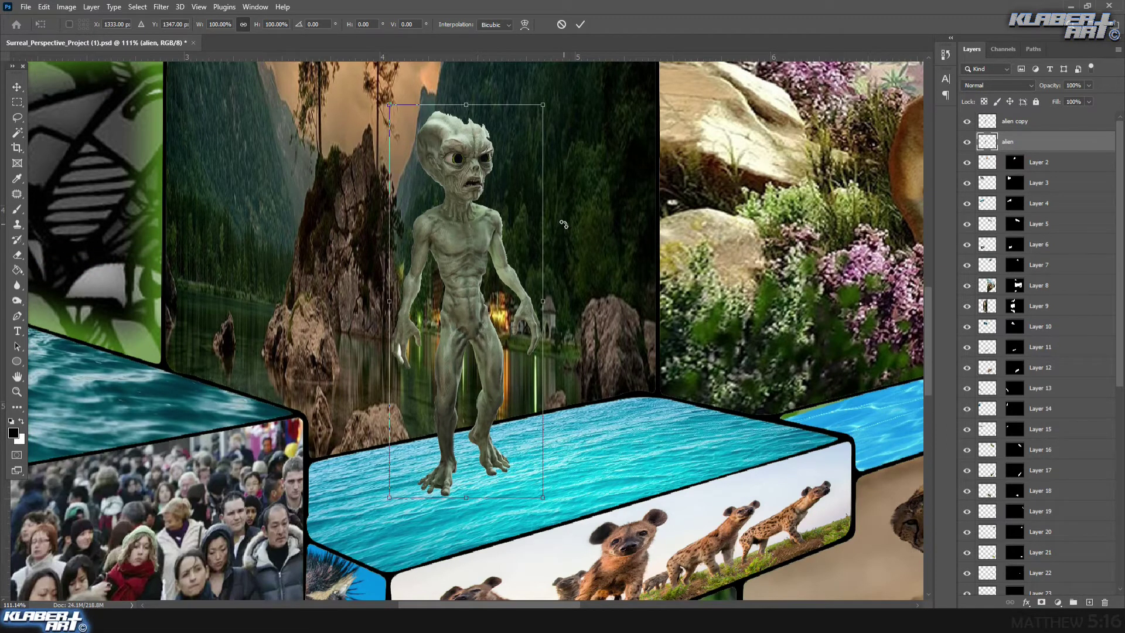
drag(467, 105, 733, 427)
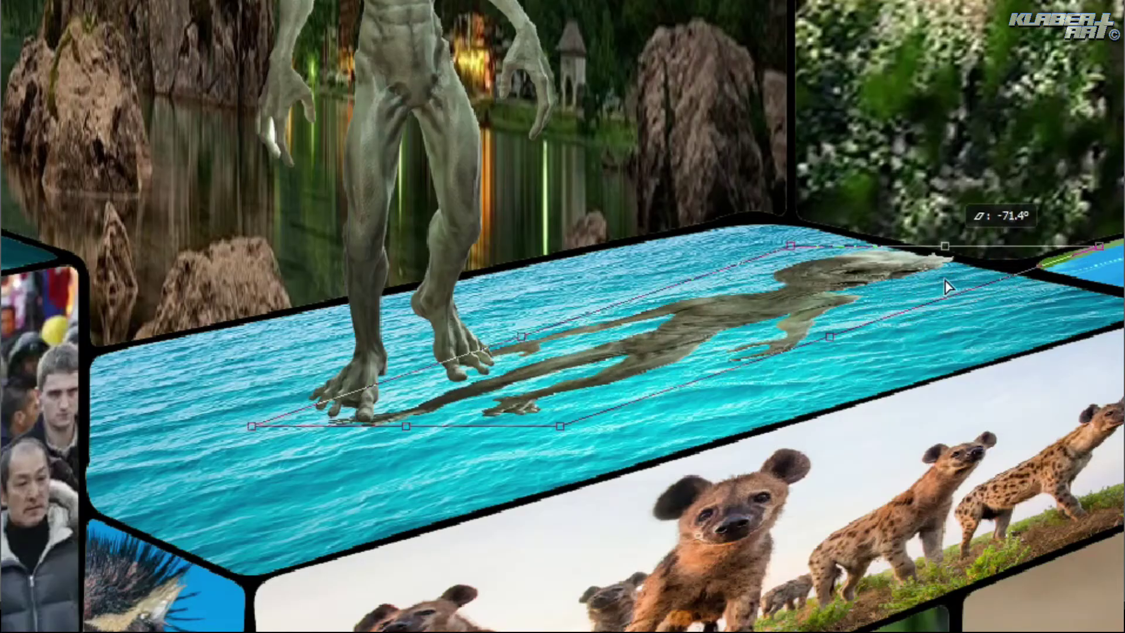
drag(948, 286, 779, 594)
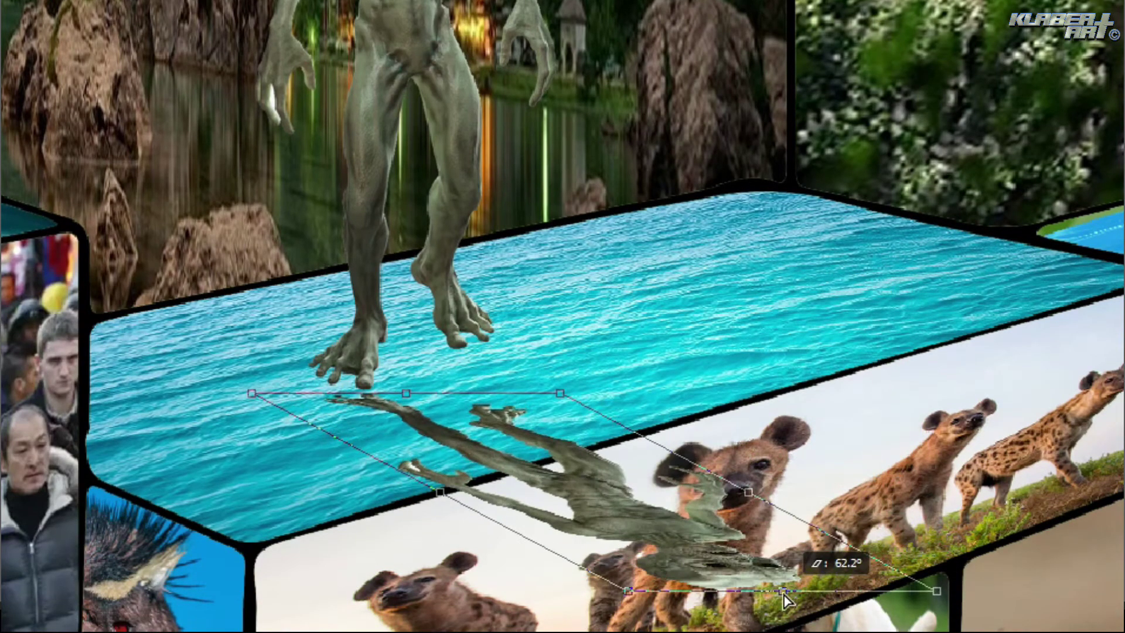
mouse_move(679, 533)
mouse_down()
mouse_move(677, 498)
mouse_move(676, 522)
mouse_up()
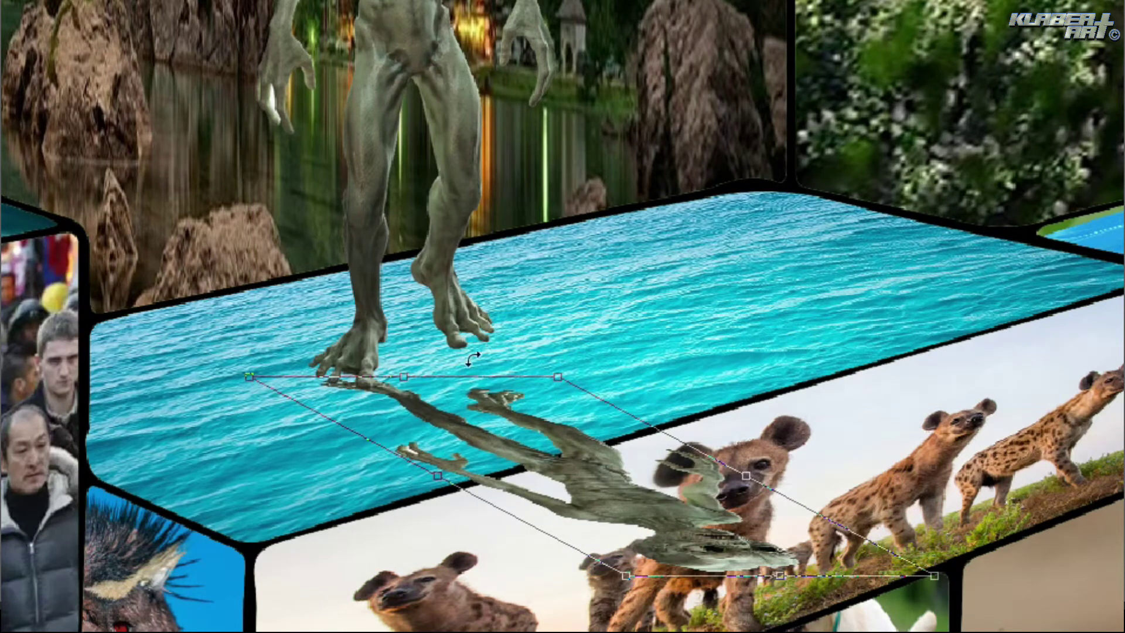
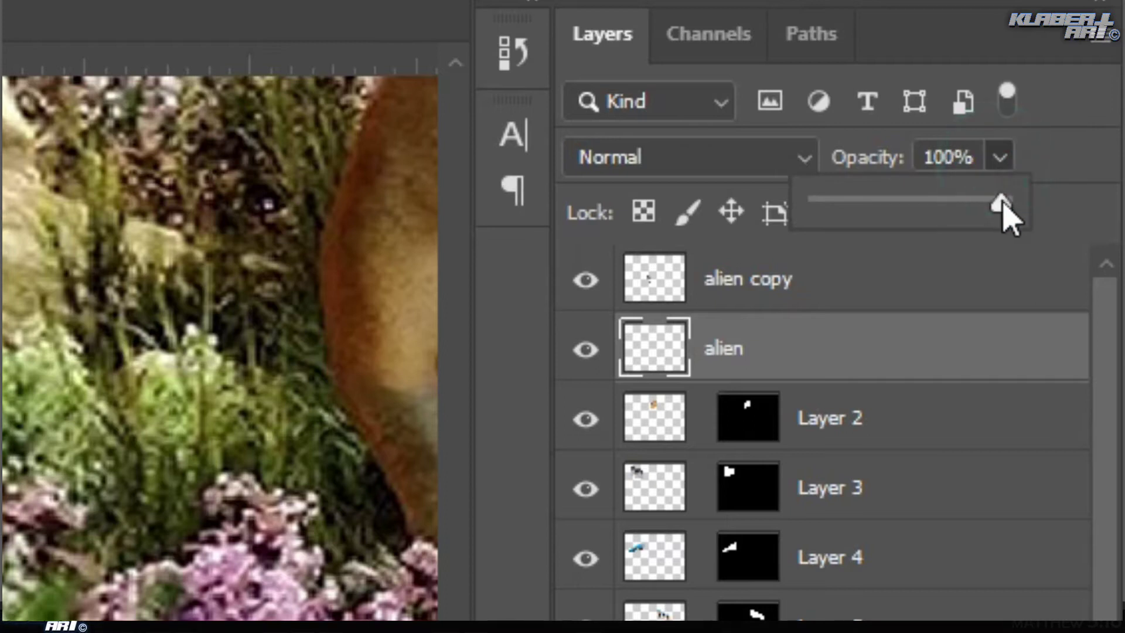
- Soften the alien's shadow with a 1.2-pixel Gaussian Blur and lower its layer opacity to 51%
drag(1001, 204, 940, 200)
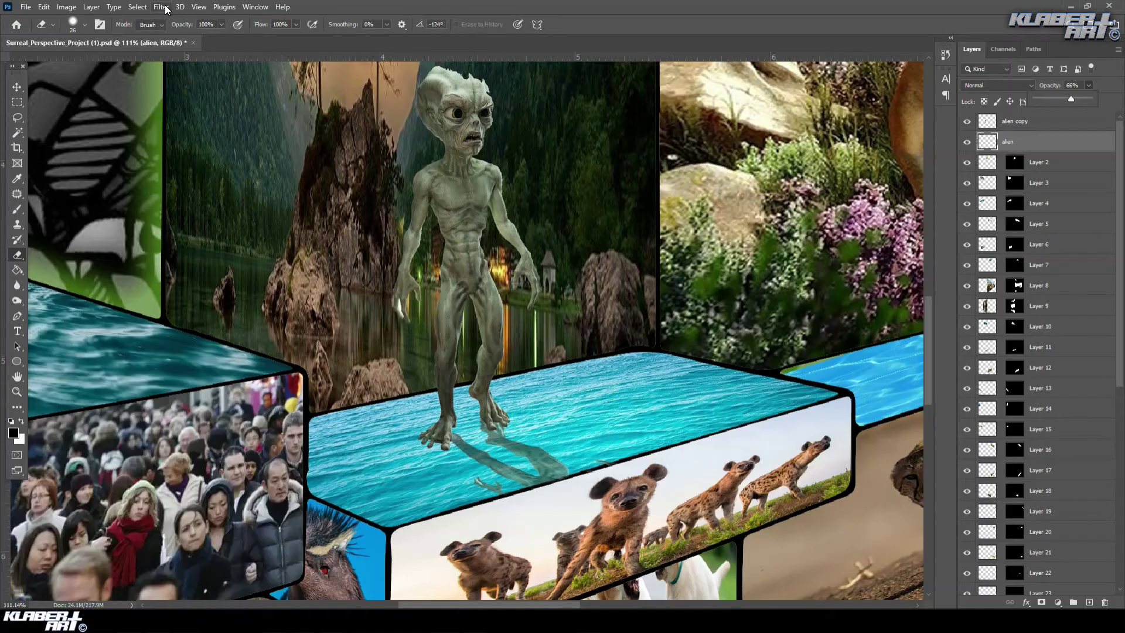
click(162, 8)
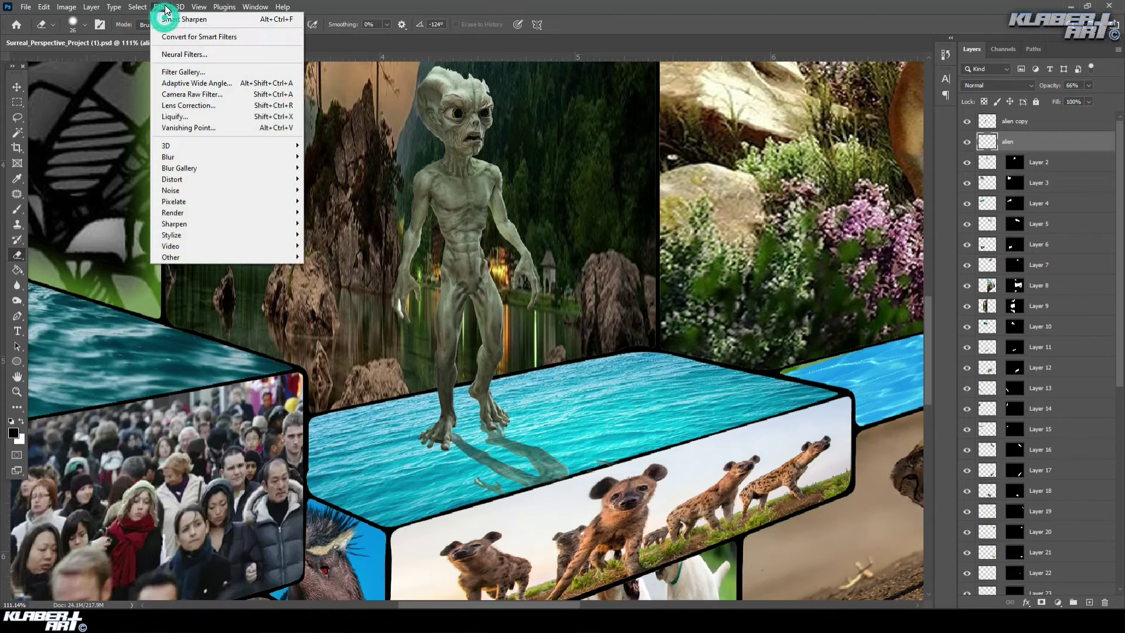
mouse_move(219, 157)
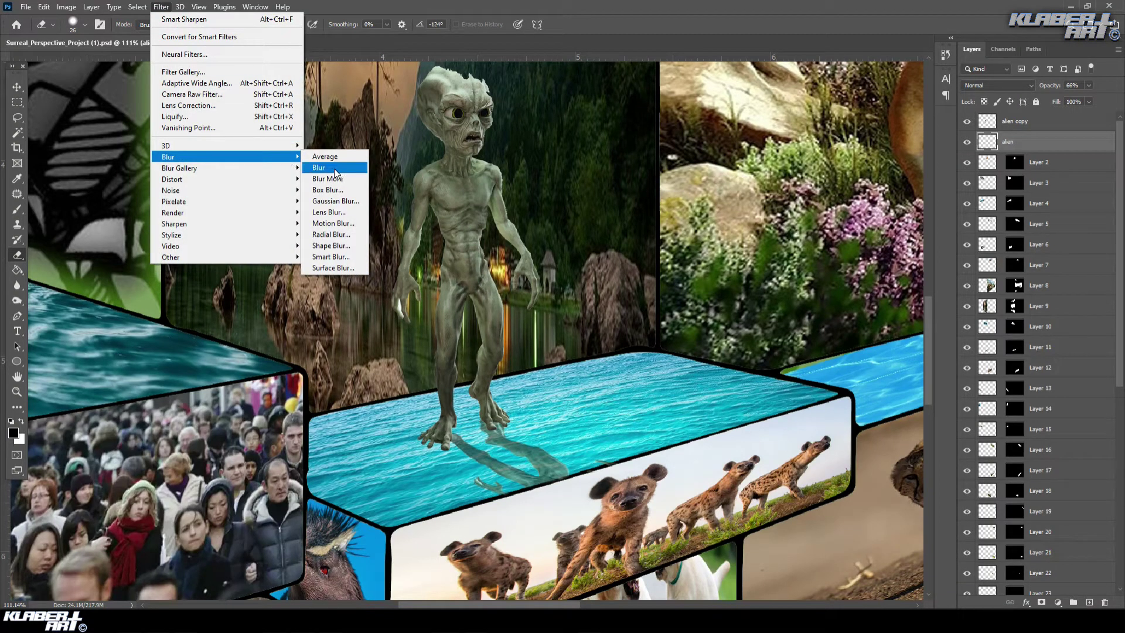
click(336, 201)
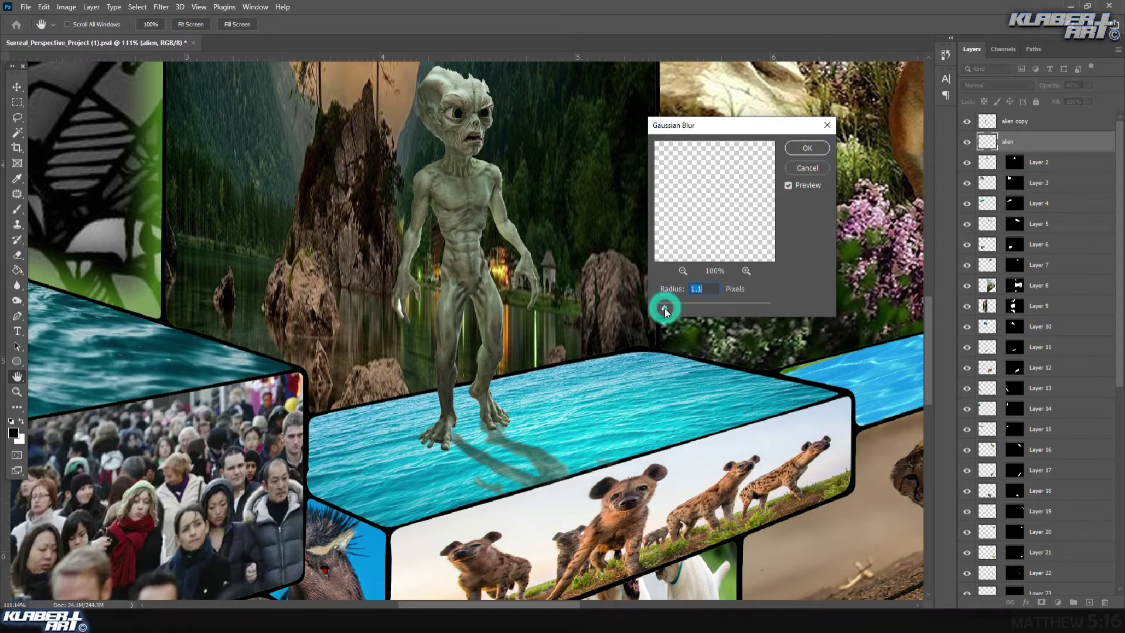
mouse_move(659, 304)
mouse_down()
mouse_move(644, 307)
mouse_move(660, 307)
mouse_up()
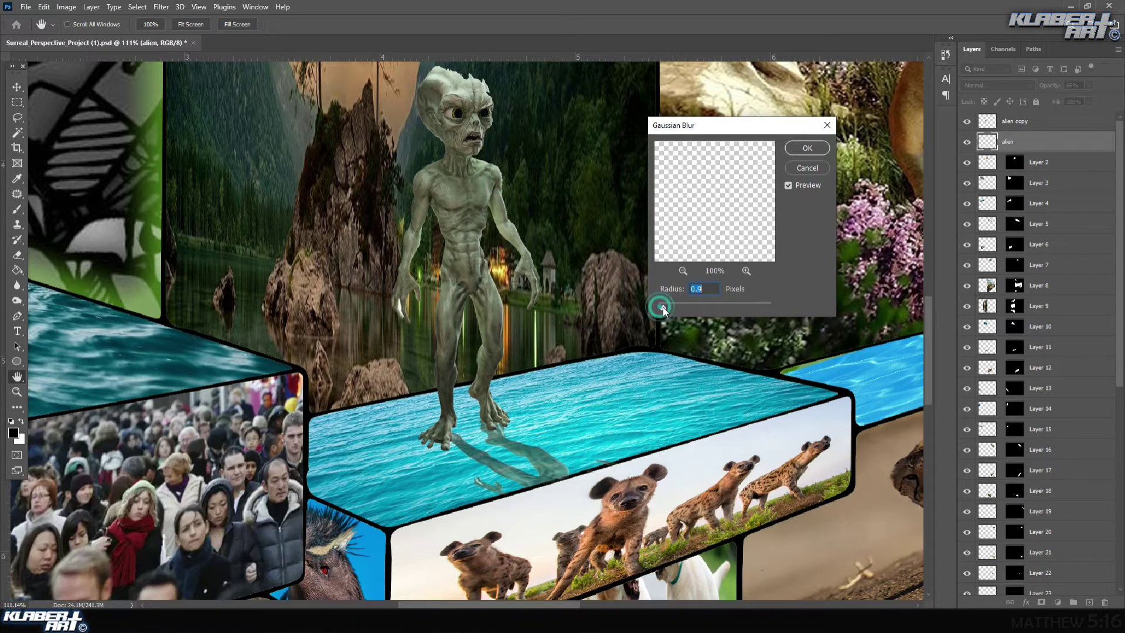
drag(669, 308, 665, 307)
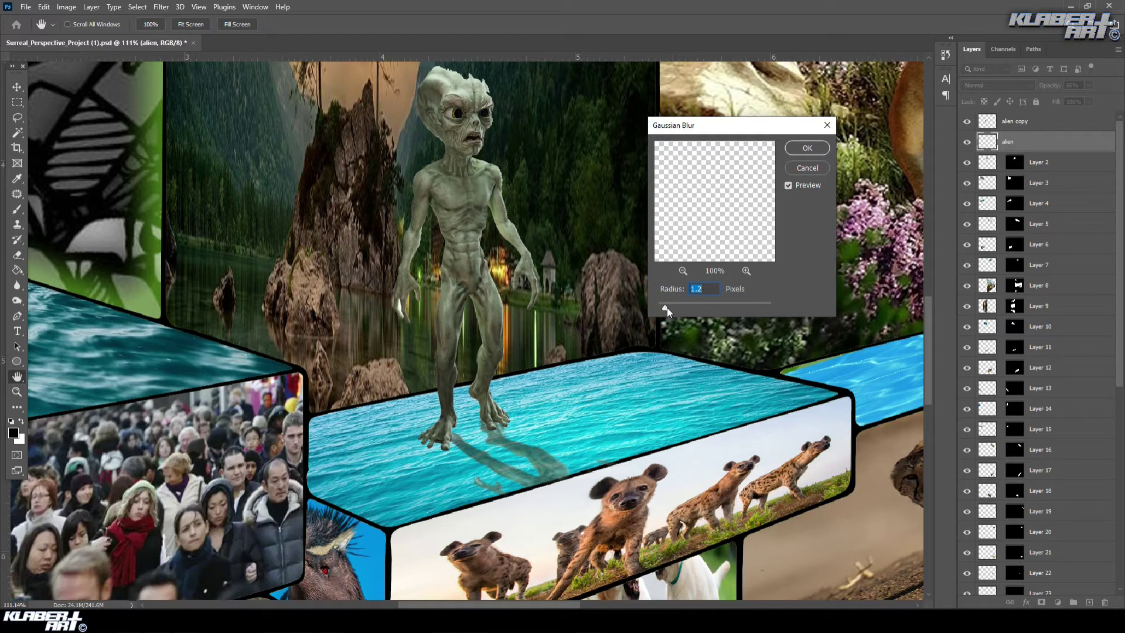
click(791, 150)
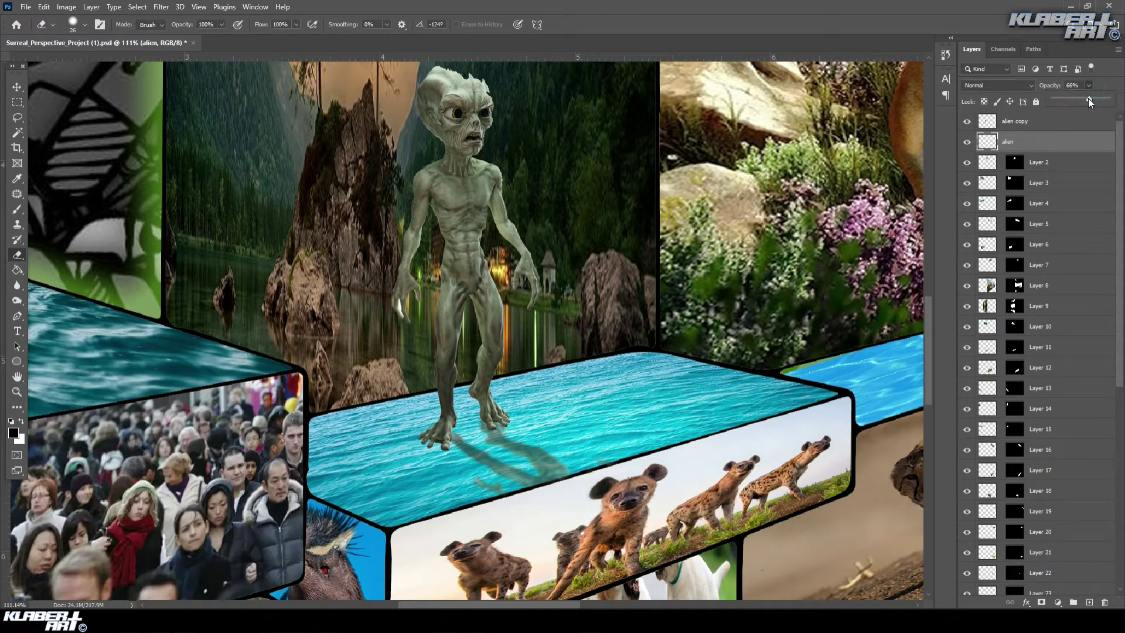
drag(1086, 98, 1082, 103)
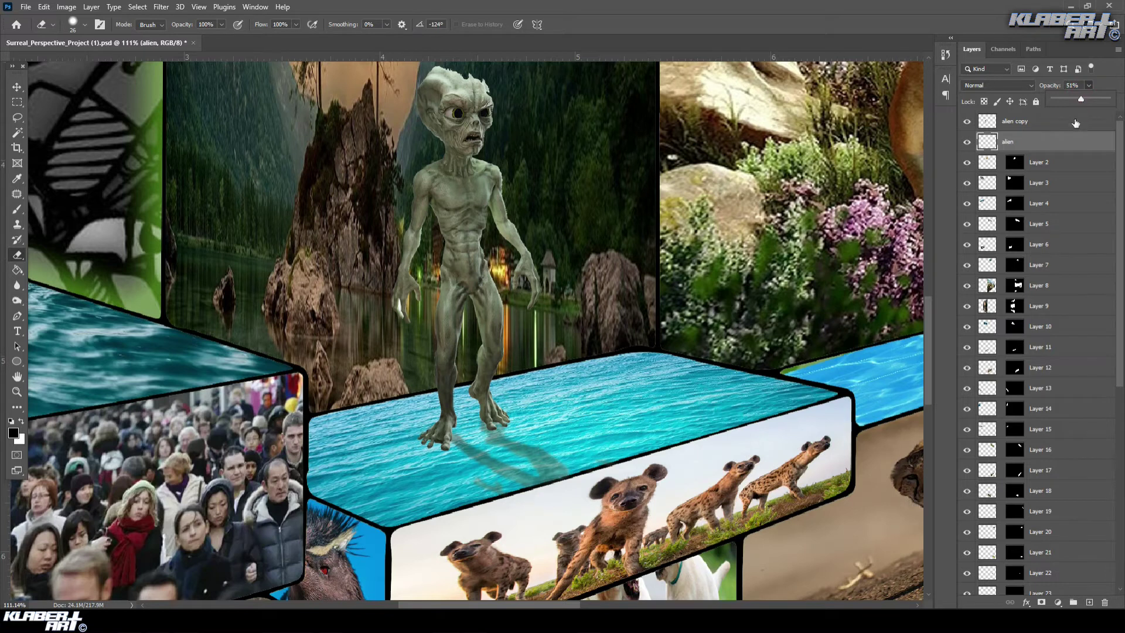
- Give the alien's shadow layer a solid black Color Overlay and set its layer opacity to 43%
right_click(1046, 142)
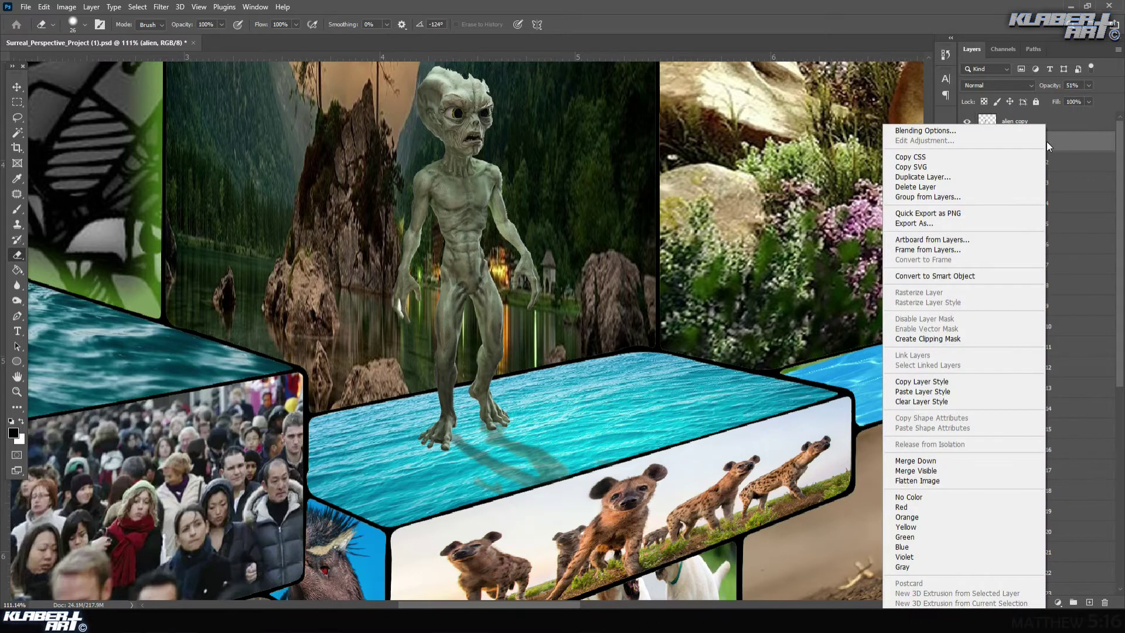
click(980, 131)
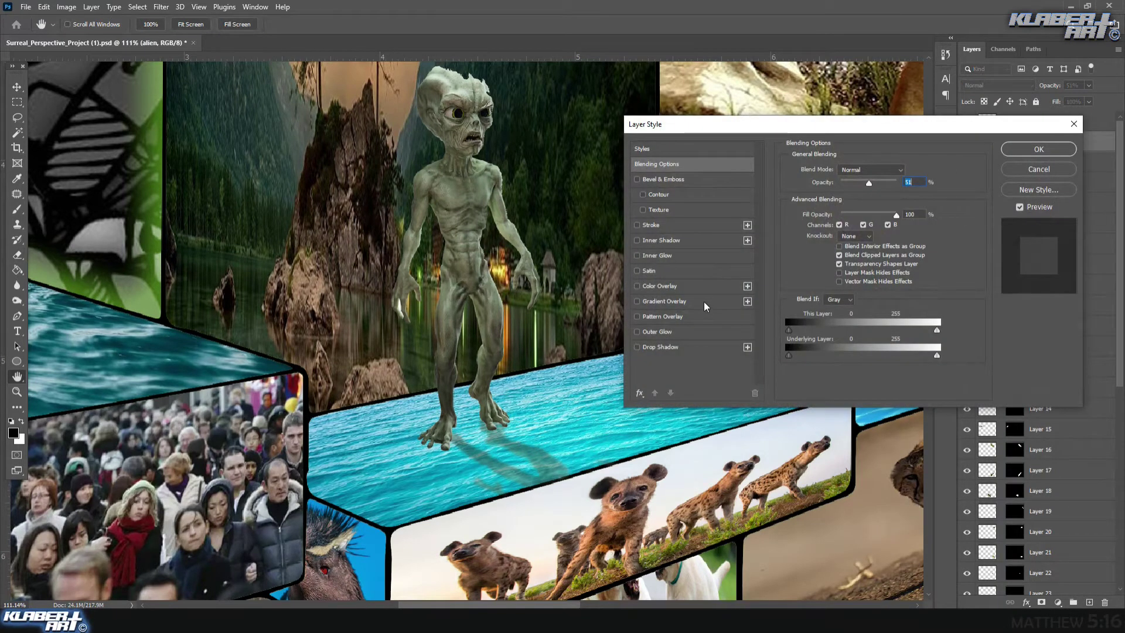
click(703, 303)
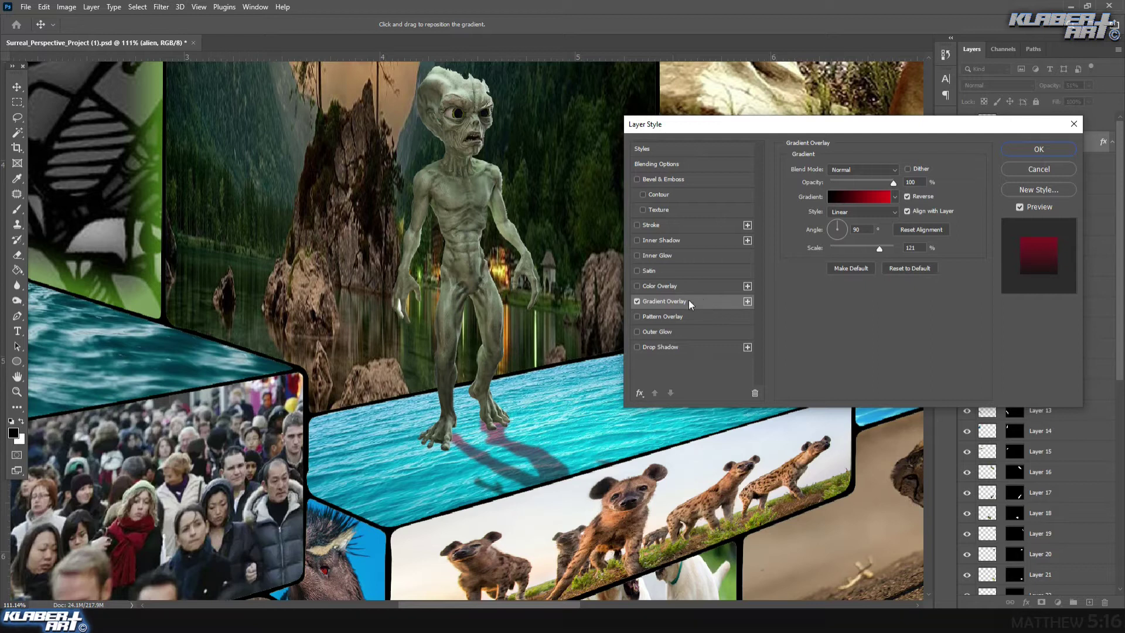
click(638, 301)
click(699, 289)
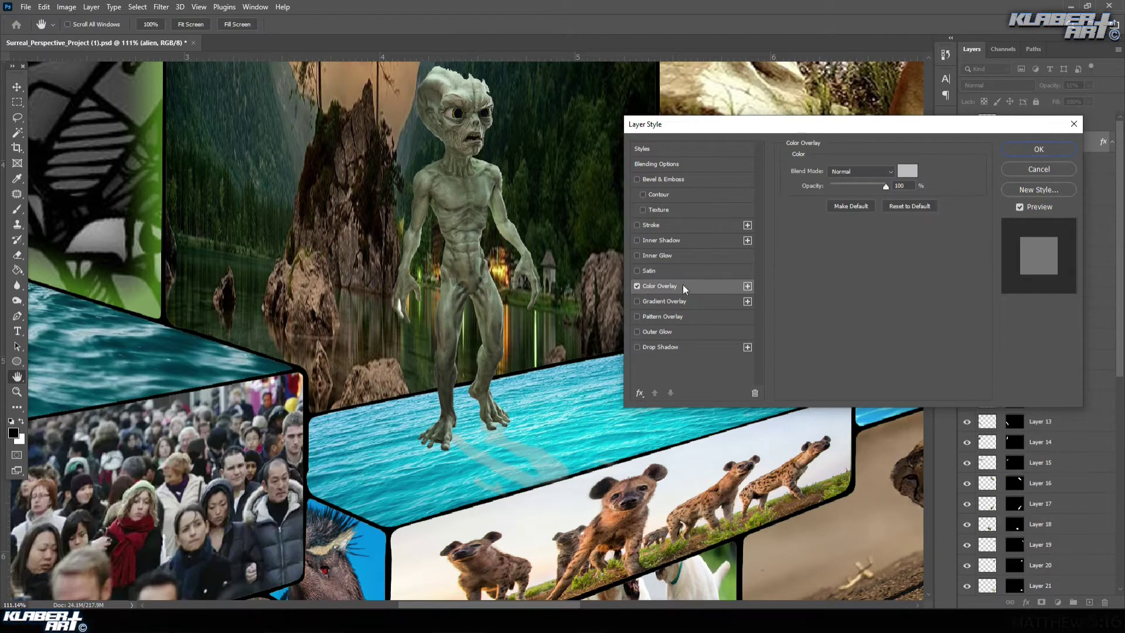
click(907, 177)
drag(811, 456, 890, 546)
click(1002, 392)
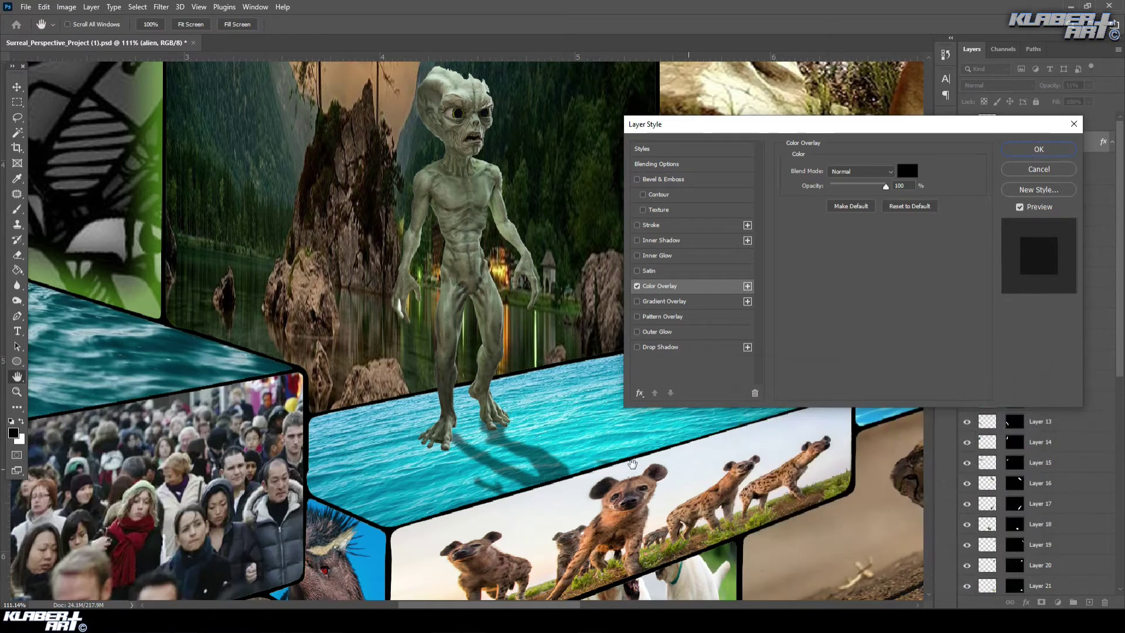
click(1038, 148)
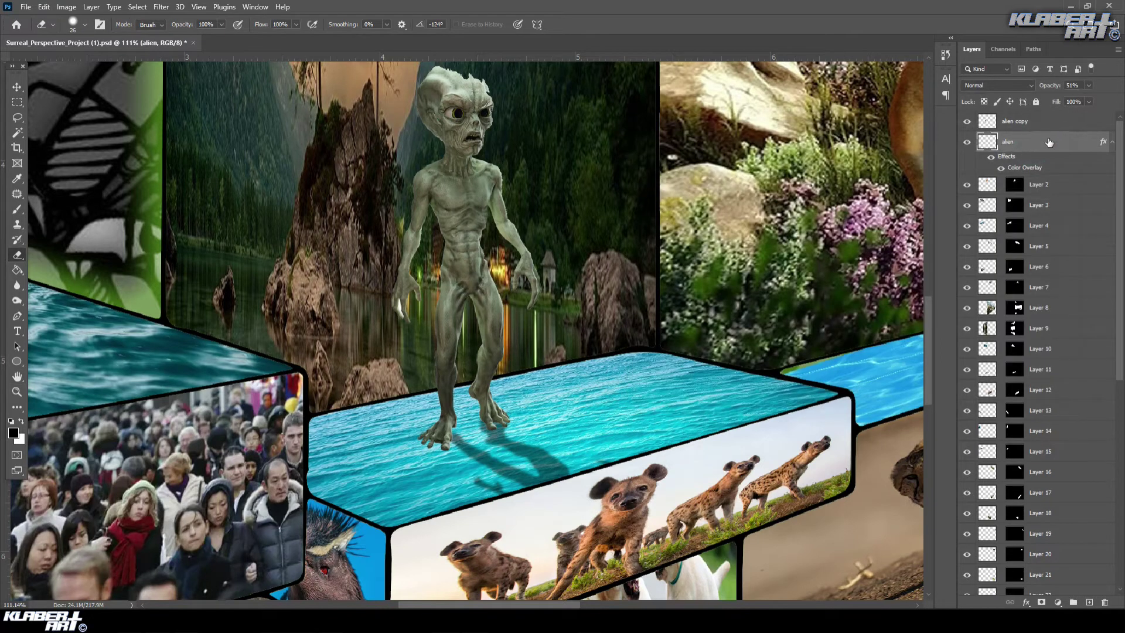
mouse_move(1089, 97)
mouse_down()
mouse_move(1116, 98)
mouse_move(1096, 103)
mouse_up()
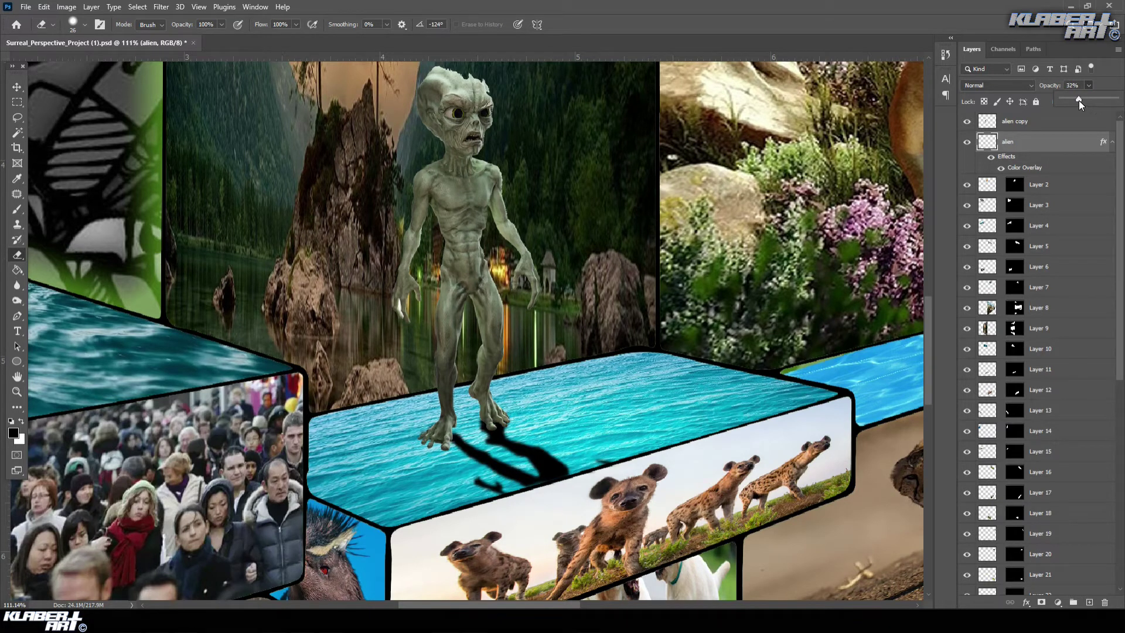
drag(1078, 100, 1086, 100)
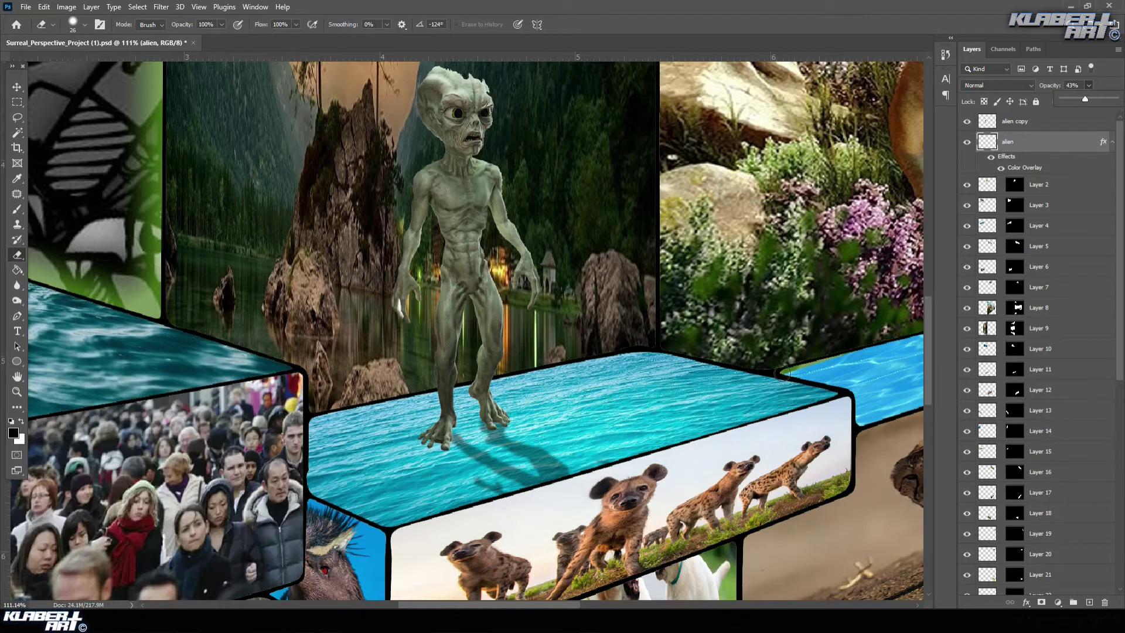
- Add an Outer Glow to the alien copy layer and change its glow color to bright yellow-green e4ff00
click(1039, 122)
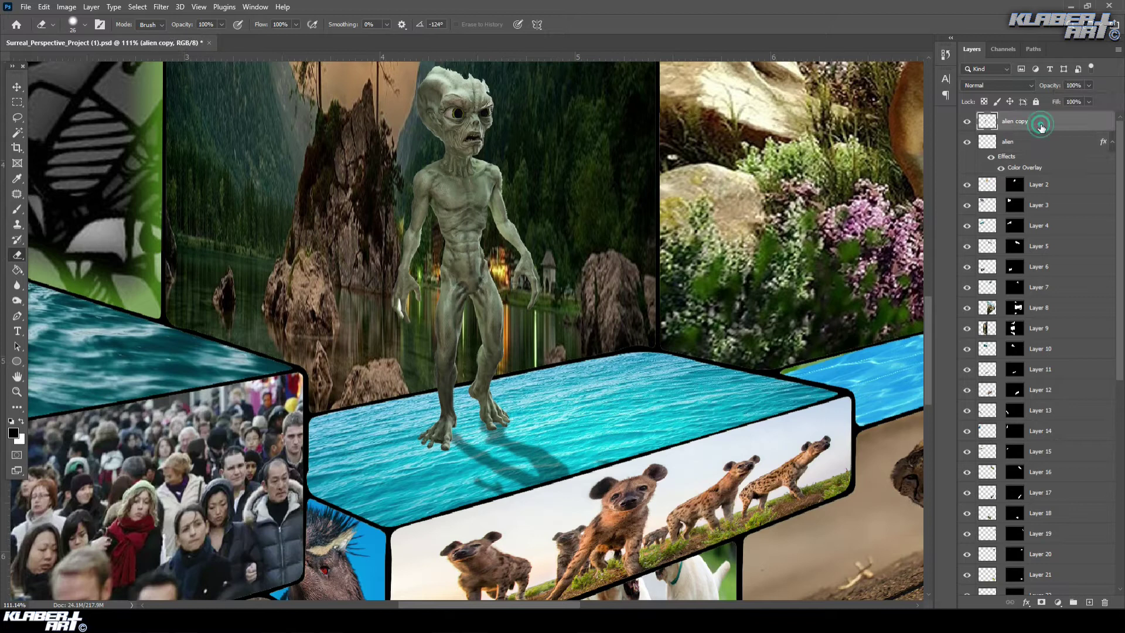
click(967, 121)
click(967, 121)
click(1042, 127)
double_click(1042, 125)
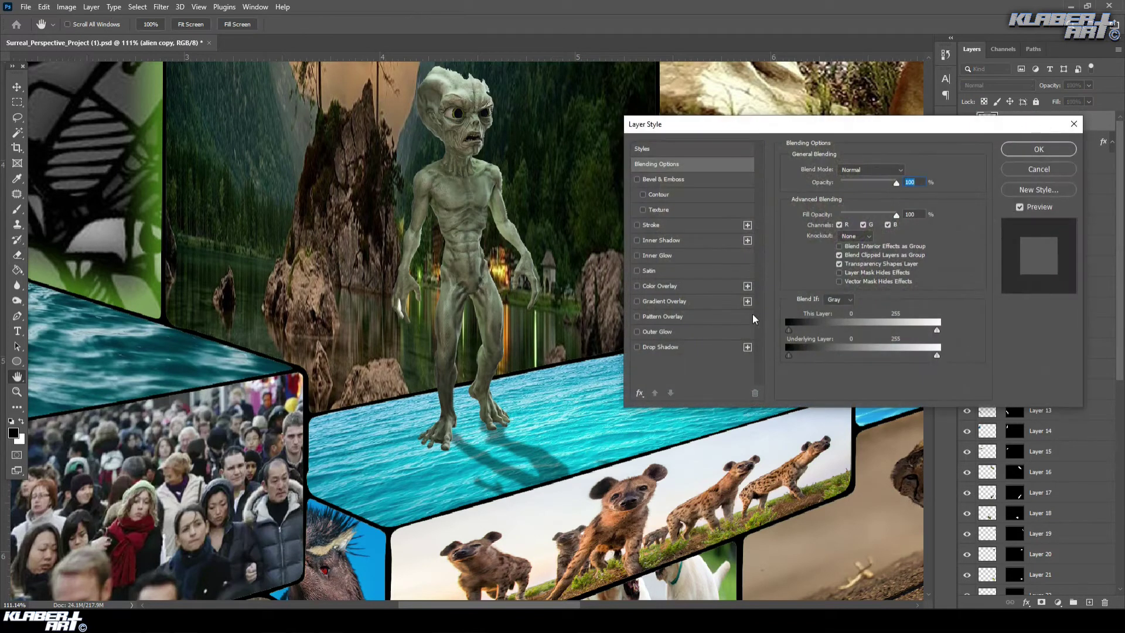
click(698, 332)
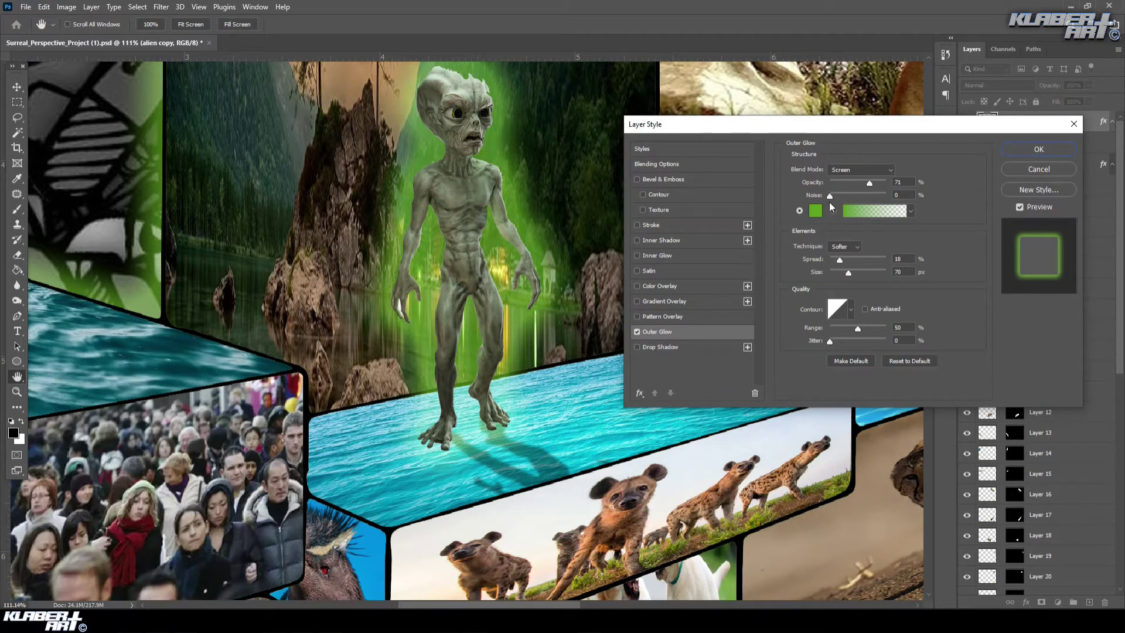
click(812, 211)
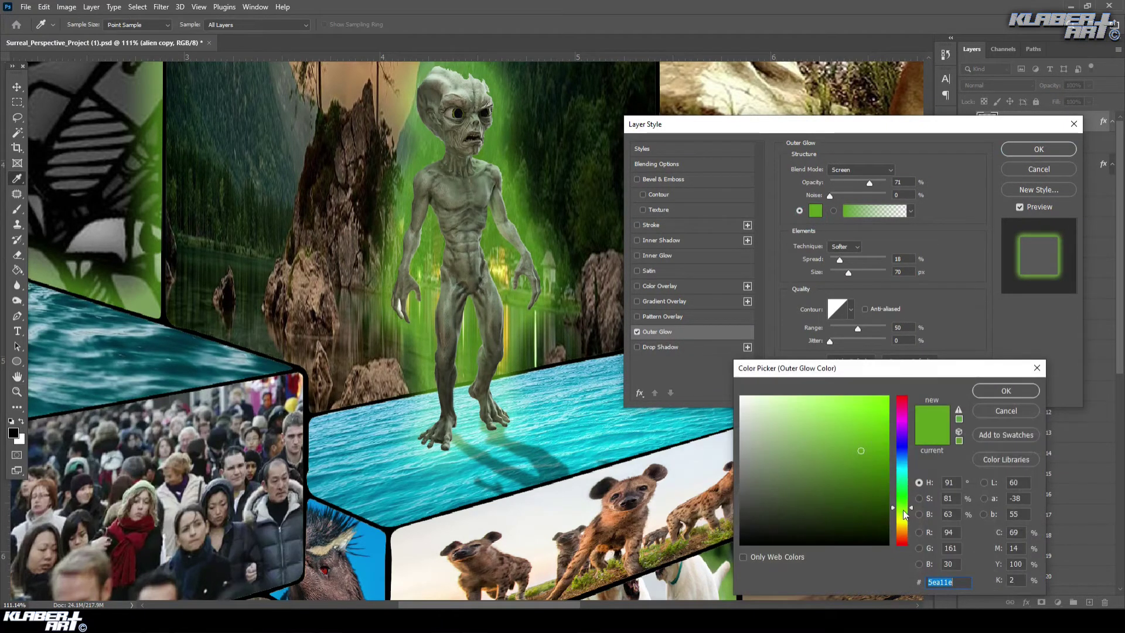
drag(903, 504, 903, 517)
click(889, 397)
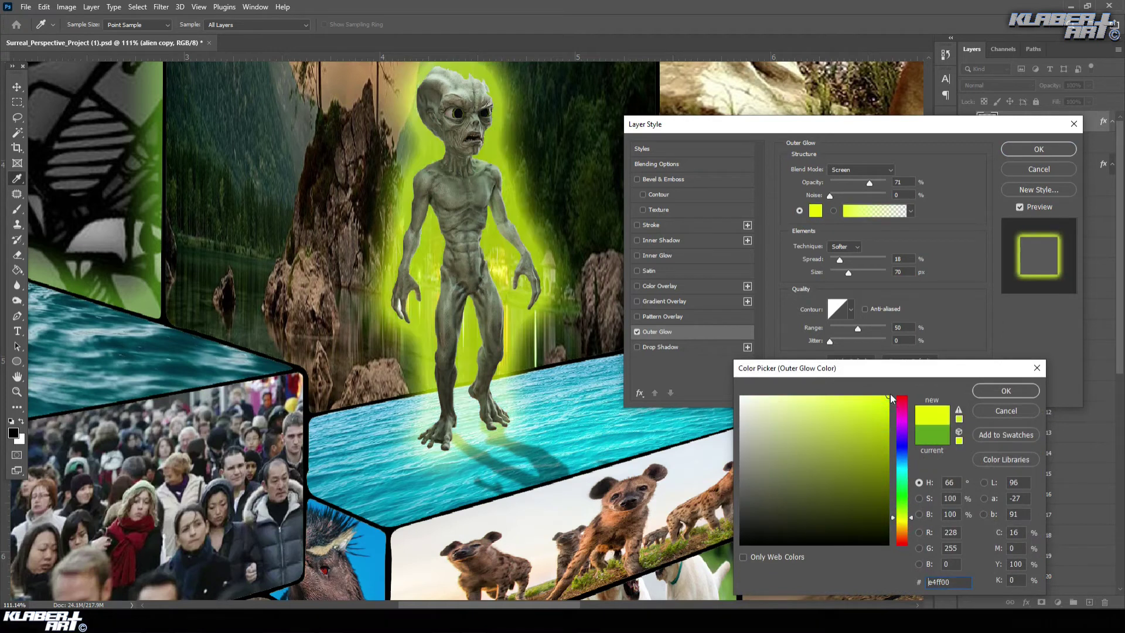
click(1006, 396)
- Set the alien's outer glow to 30% opacity, 3% spread and 35 px size, and apply it
drag(869, 181, 854, 182)
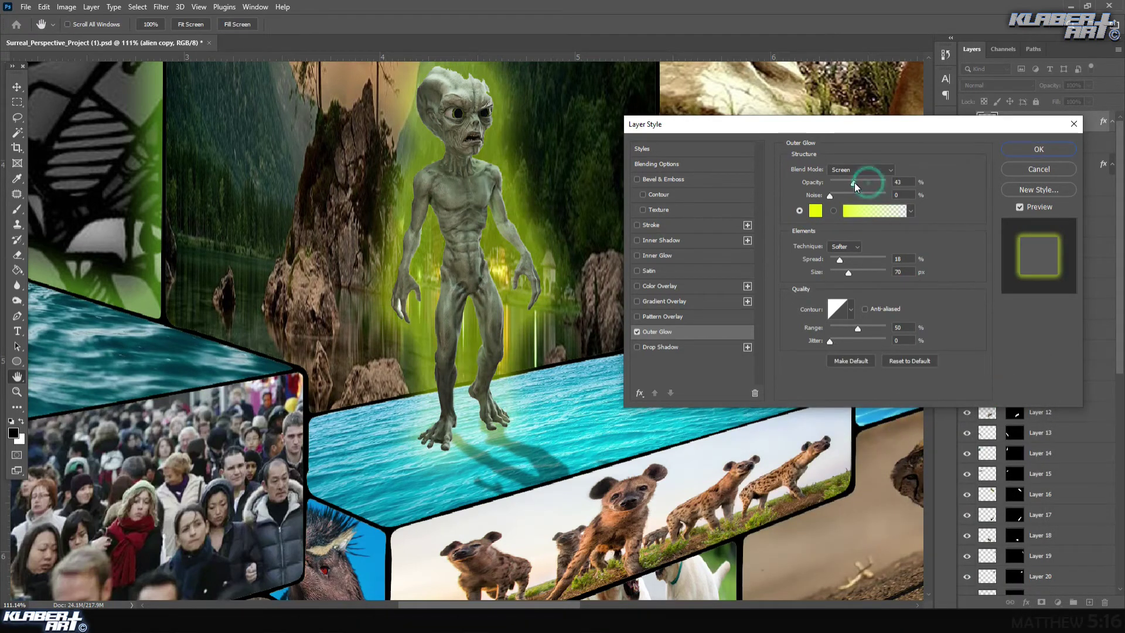
mouse_move(849, 272)
mouse_down()
mouse_move(832, 259)
mouse_move(842, 272)
mouse_up()
drag(853, 185, 847, 184)
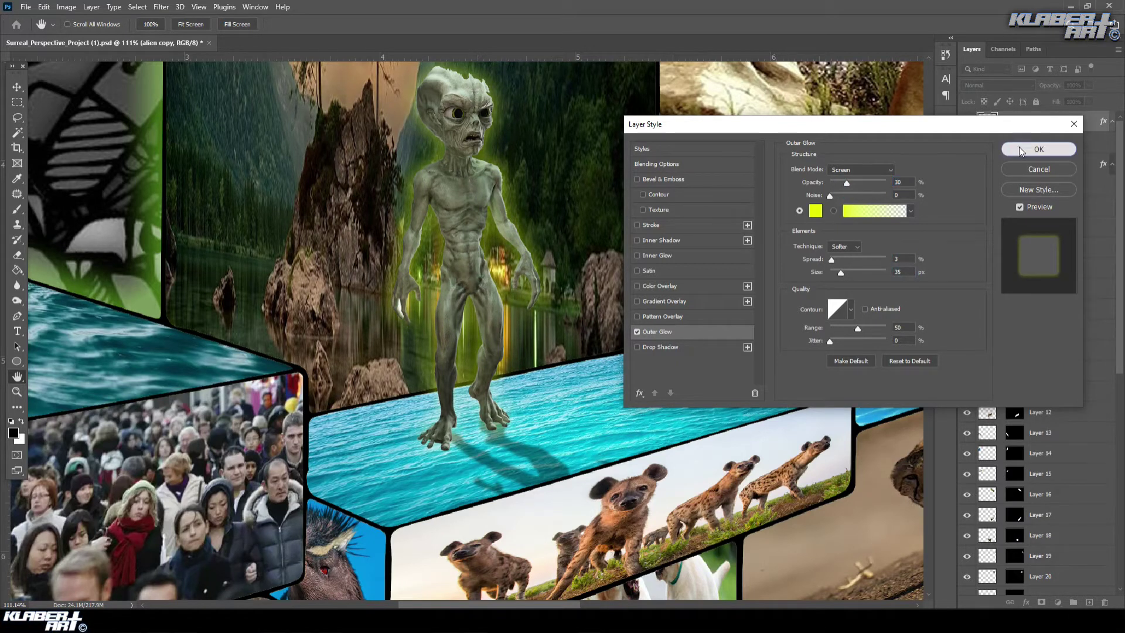
click(1039, 149)
key(e)
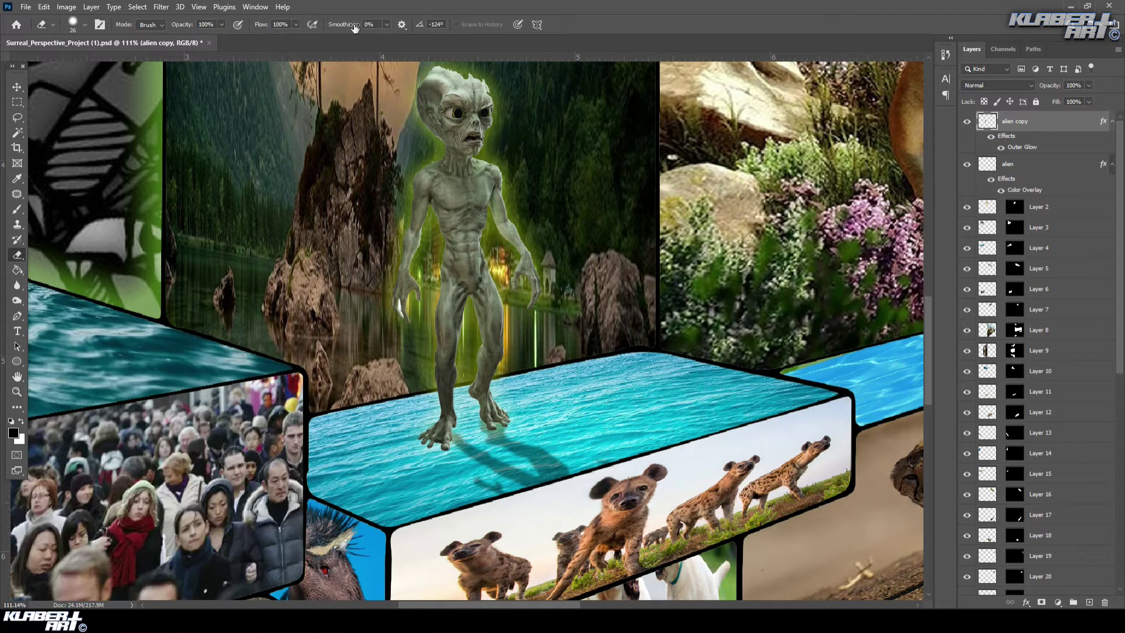
- Get a lion PNG from the browser's image search, add it to the project and stand it above the dolphin box
click(199, 7)
click(238, 116)
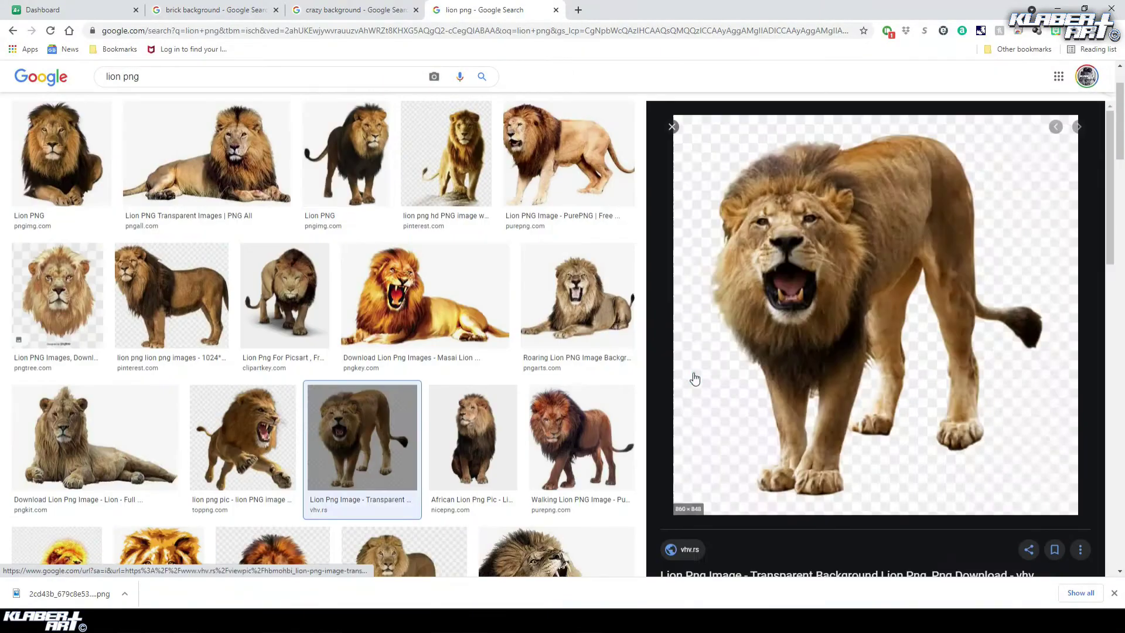
right_click(945, 325)
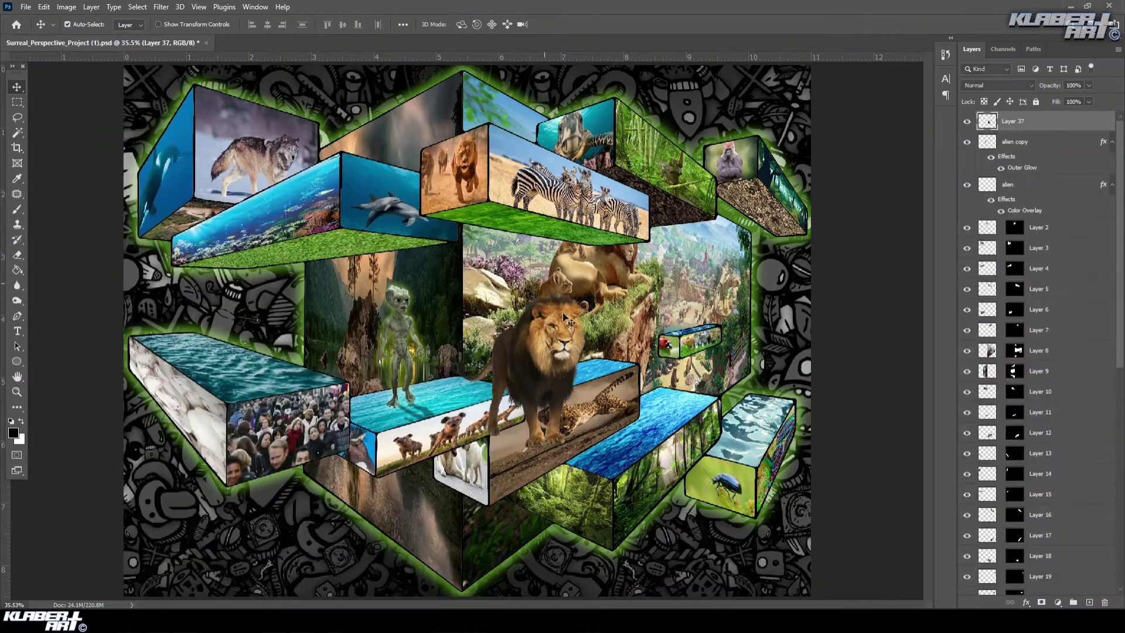
drag(626, 501, 397, 188)
- Erase the lion's paws where they overlap the faces of the coral and dolphin box, so the legs end behind its upper edge
click(17, 391)
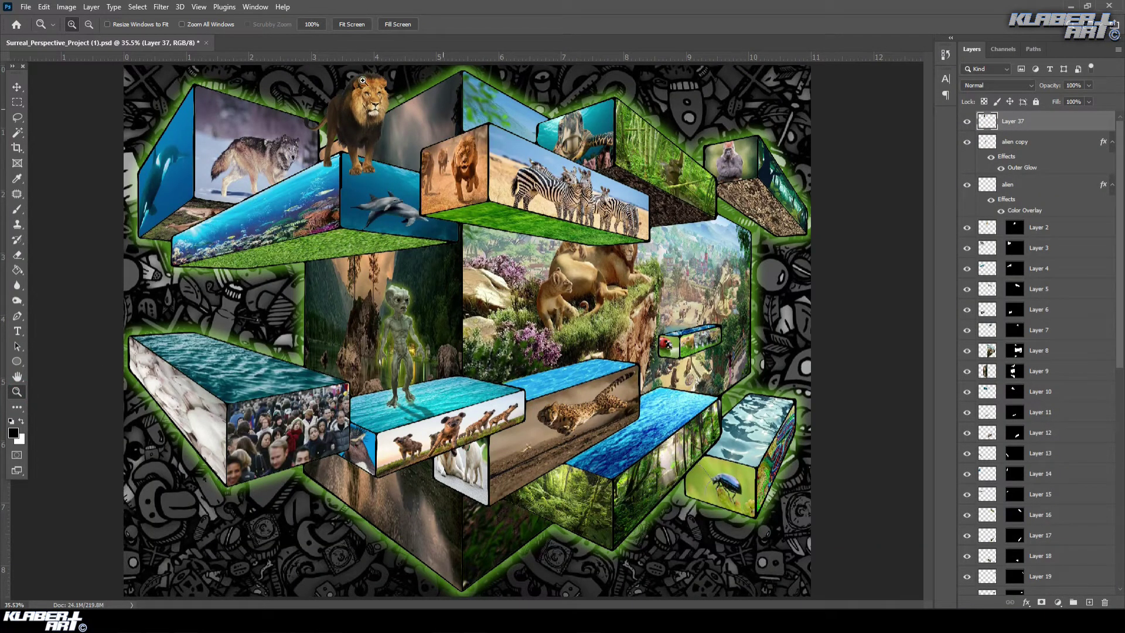
drag(289, 69, 459, 212)
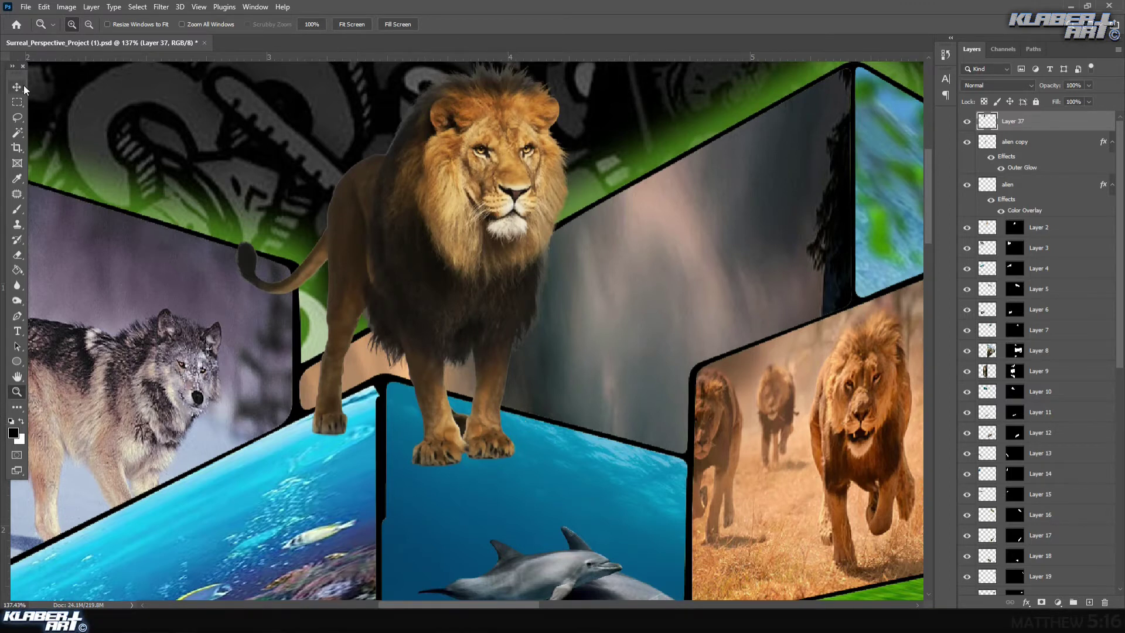
click(18, 255)
mouse_move(349, 423)
mouse_down()
mouse_move(326, 416)
mouse_move(409, 391)
mouse_move(503, 420)
mouse_move(476, 438)
mouse_move(414, 417)
mouse_move(501, 438)
mouse_move(473, 421)
mouse_move(418, 410)
mouse_move(578, 487)
mouse_up()
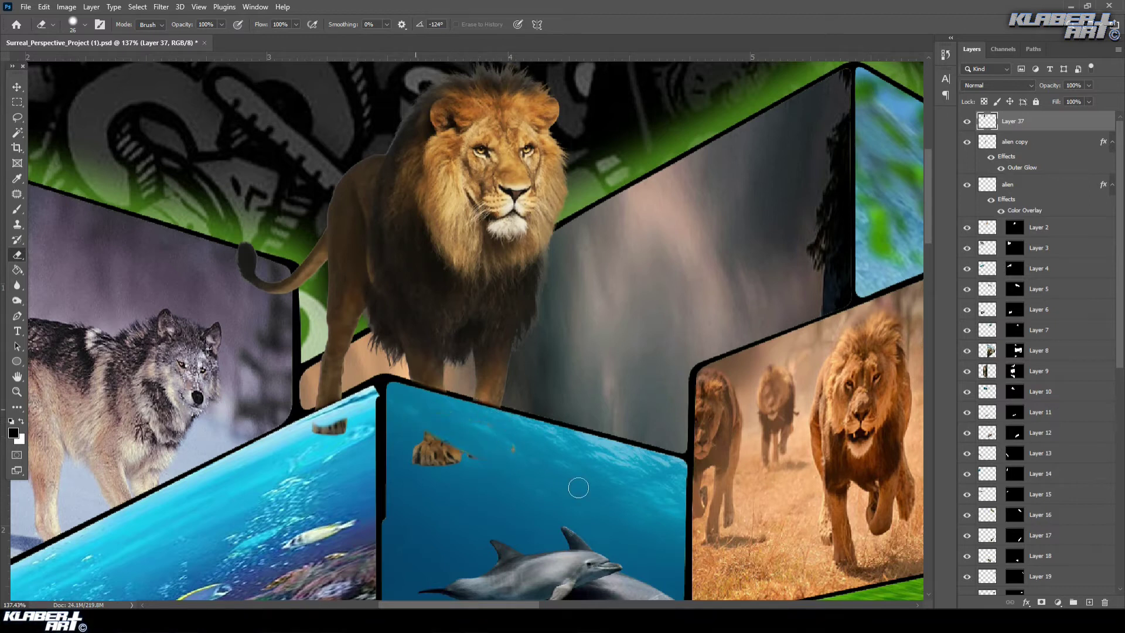
mouse_move(527, 456)
mouse_down()
mouse_move(407, 454)
mouse_move(464, 446)
mouse_move(321, 430)
mouse_up()
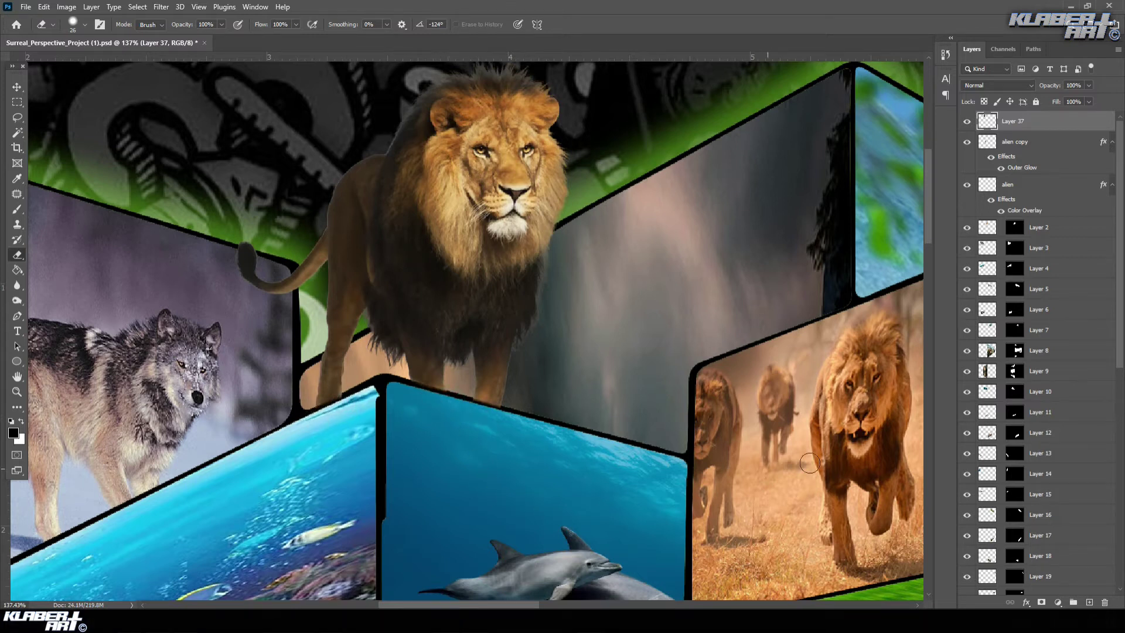
- Add a black Drop Shadow to the lion with 55% opacity, 166° angle, 24 px distance, 1% spread and 24 px size
right_click(1039, 121)
click(1030, 130)
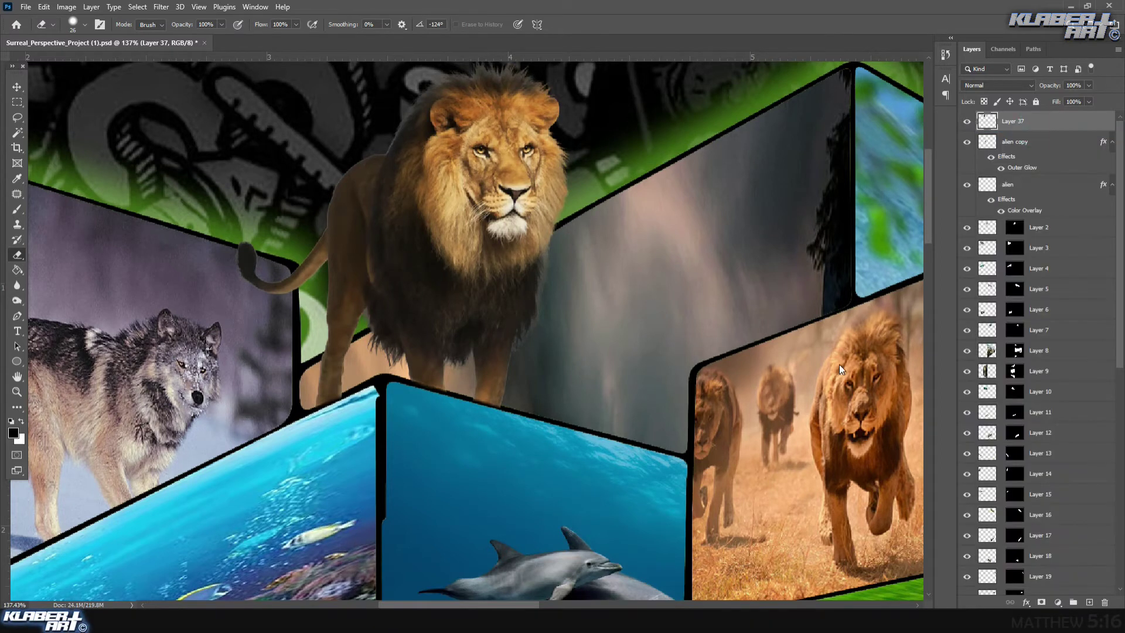
click(695, 347)
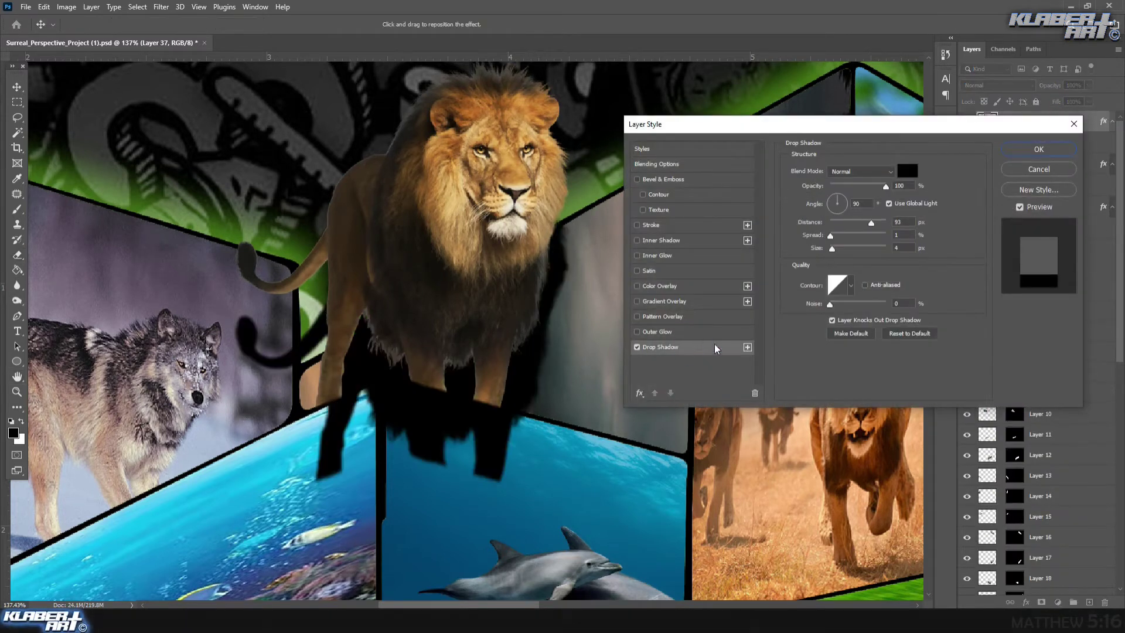
drag(835, 203, 831, 202)
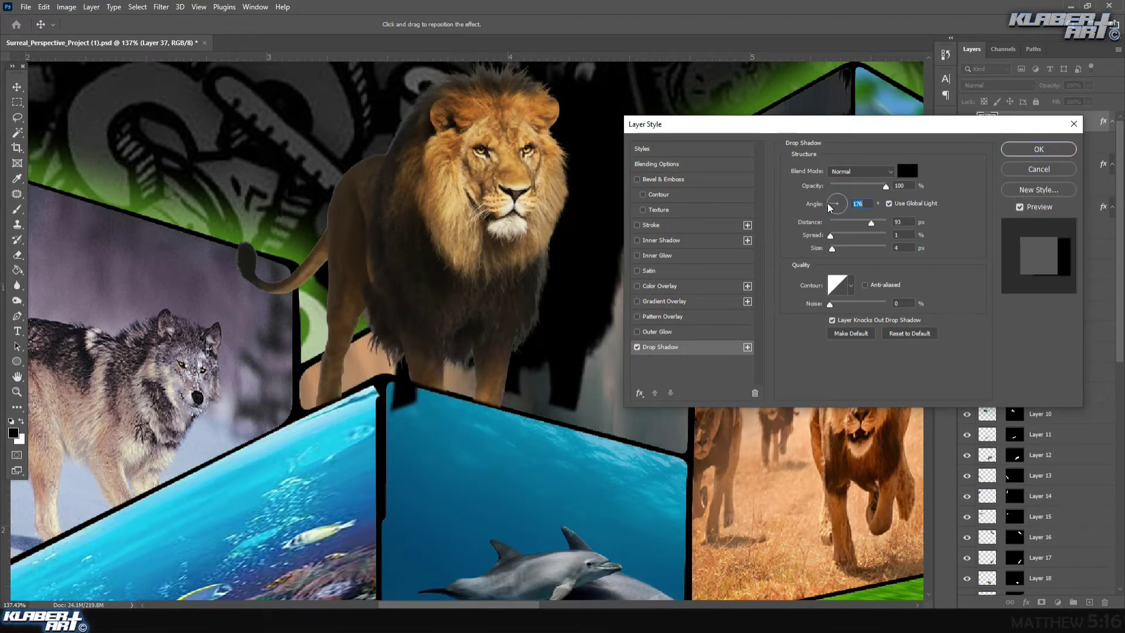
click(830, 203)
click(829, 202)
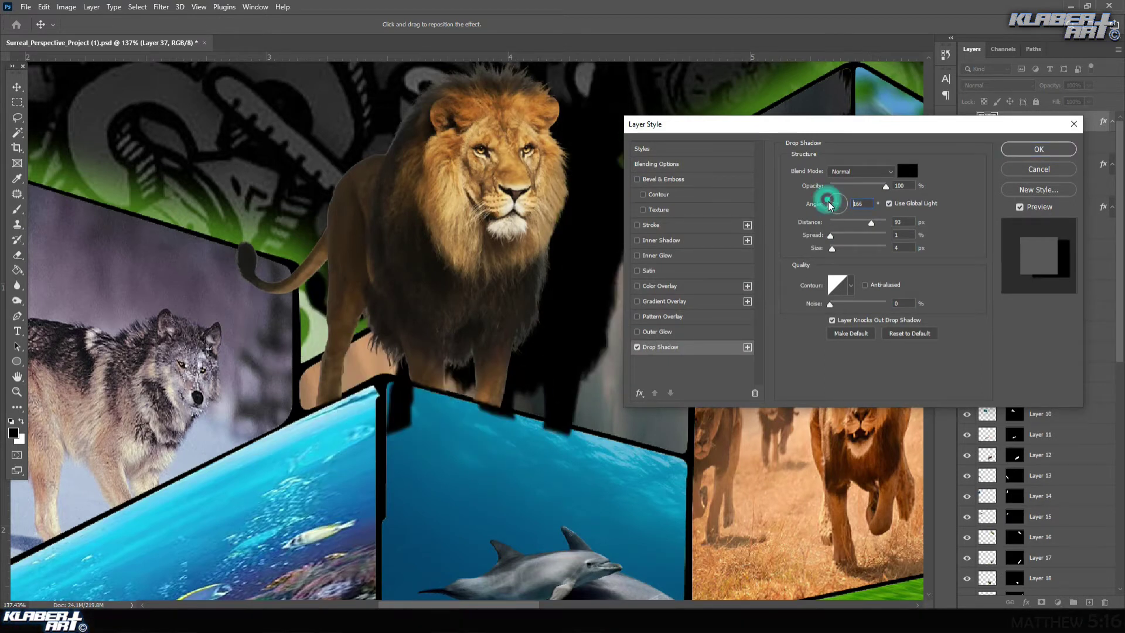
drag(886, 186, 839, 250)
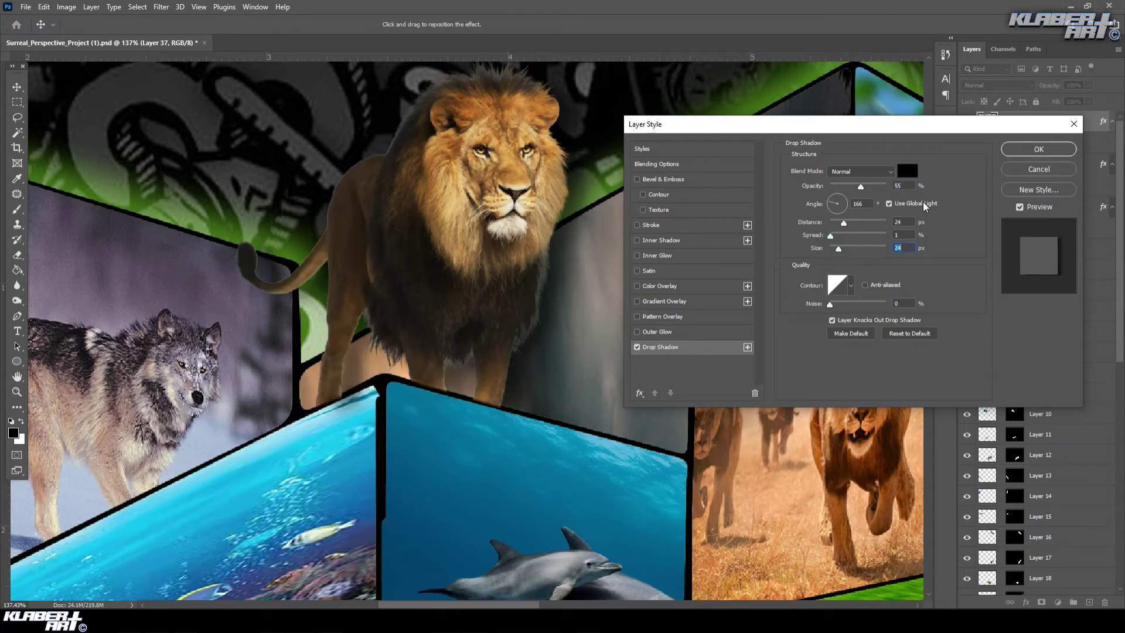
click(1027, 150)
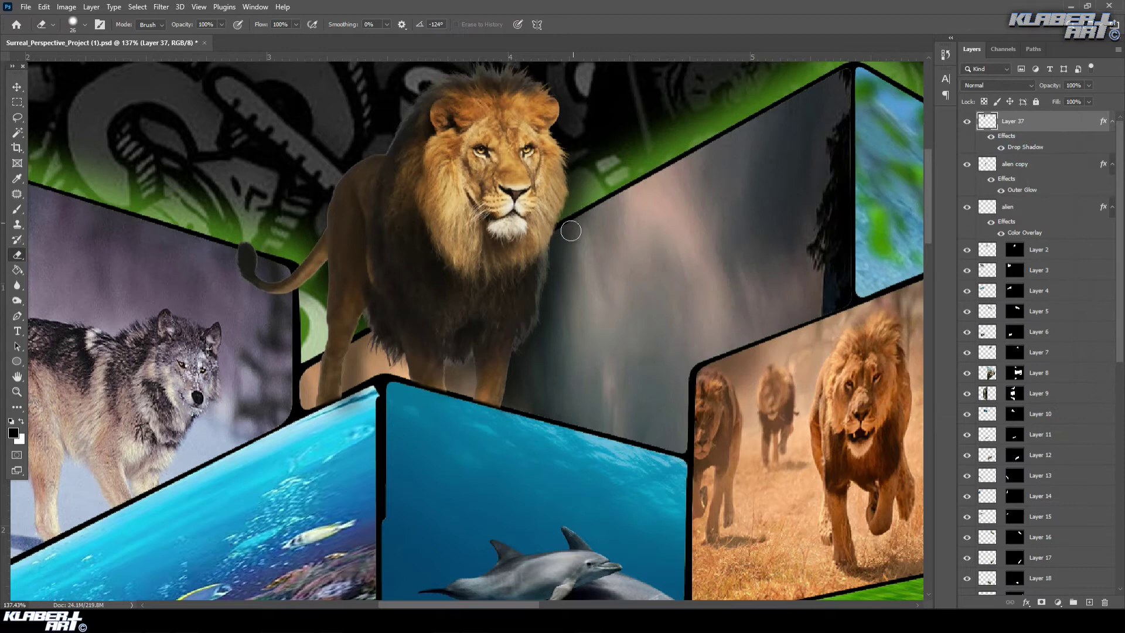
- Flip and skew the red Among Us figure's copy across the water as a reflection, beneath the original layer, at 48% opacity
click(200, 8)
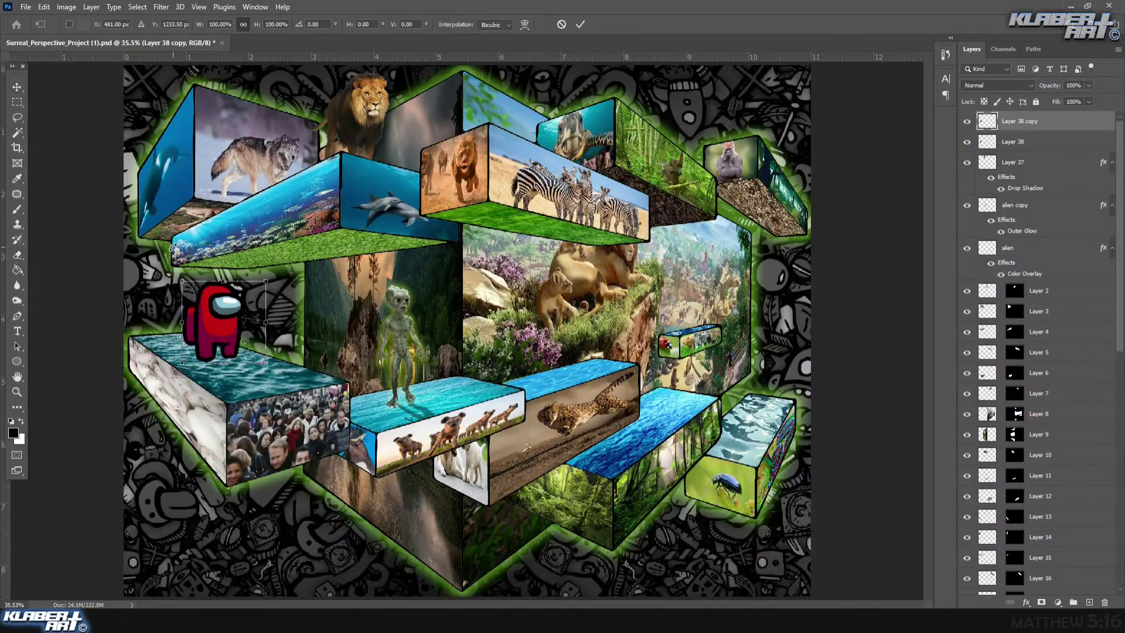
key(Return)
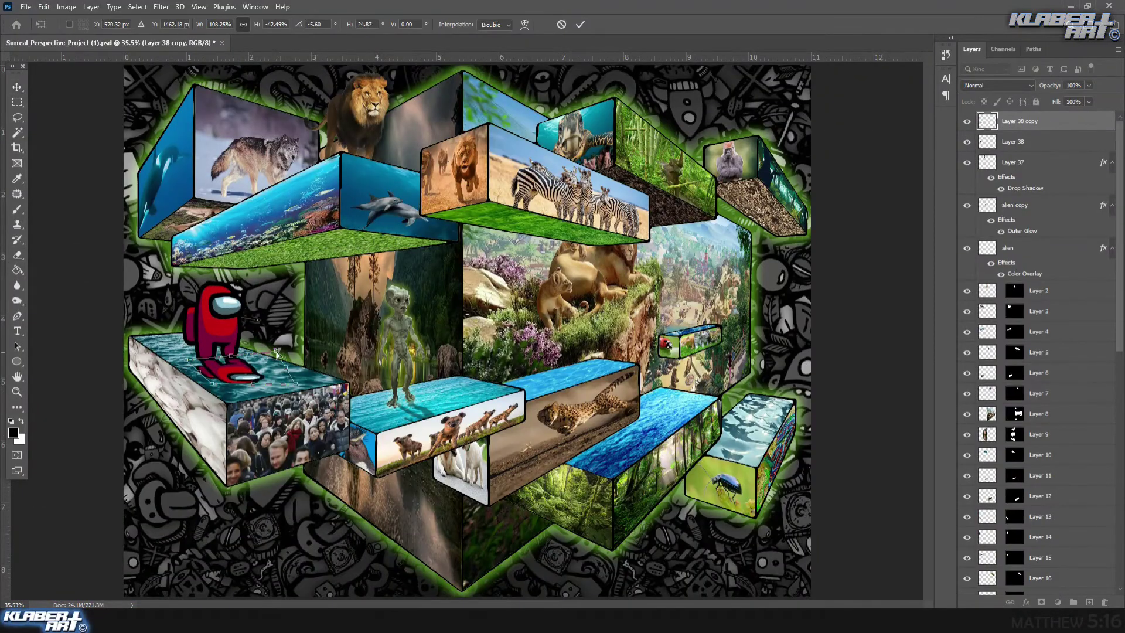
key(ctrl+bracketleft)
click(161, 8)
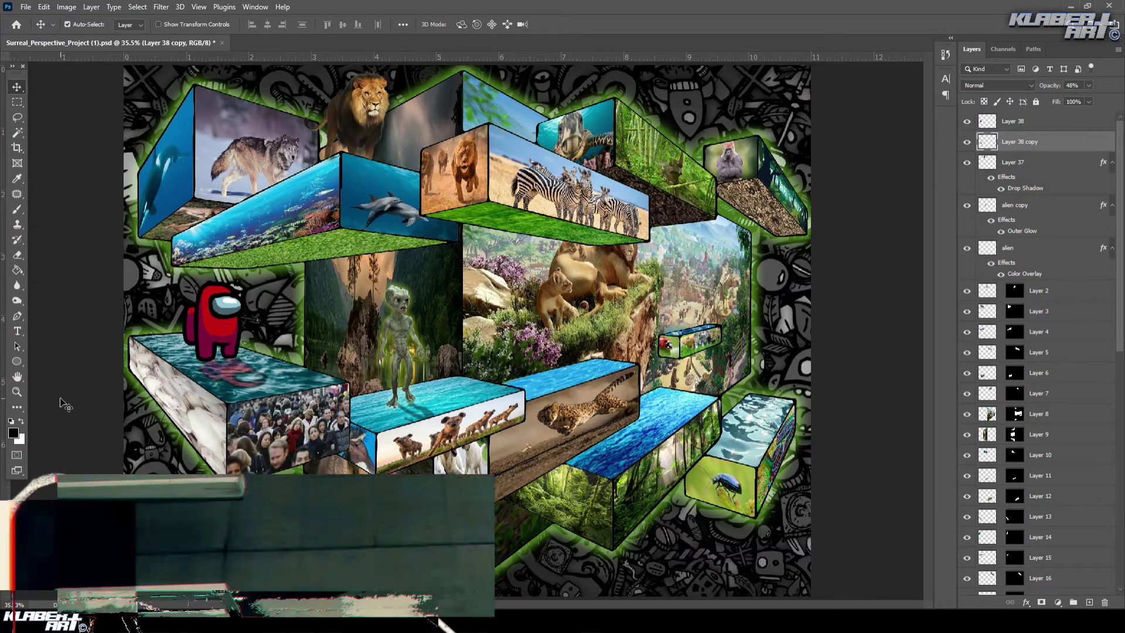
- Open the file SIGNATURE1.psd from the klaberm network drive
click(26, 7)
click(36, 31)
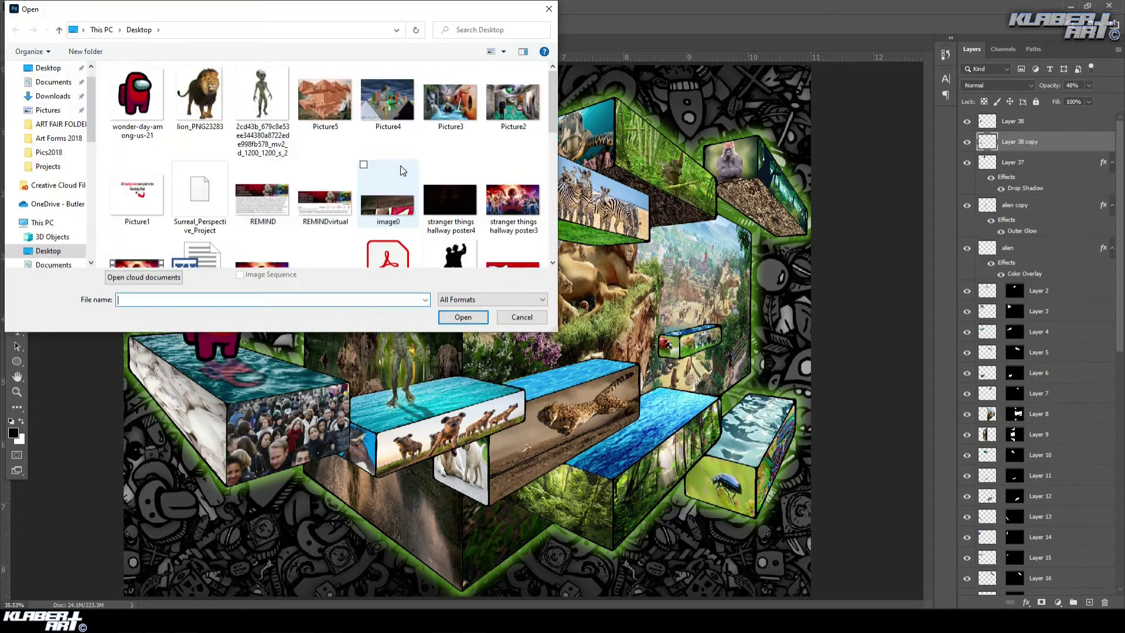
scroll(339, 167, down, 5)
scroll(278, 168, up, 5)
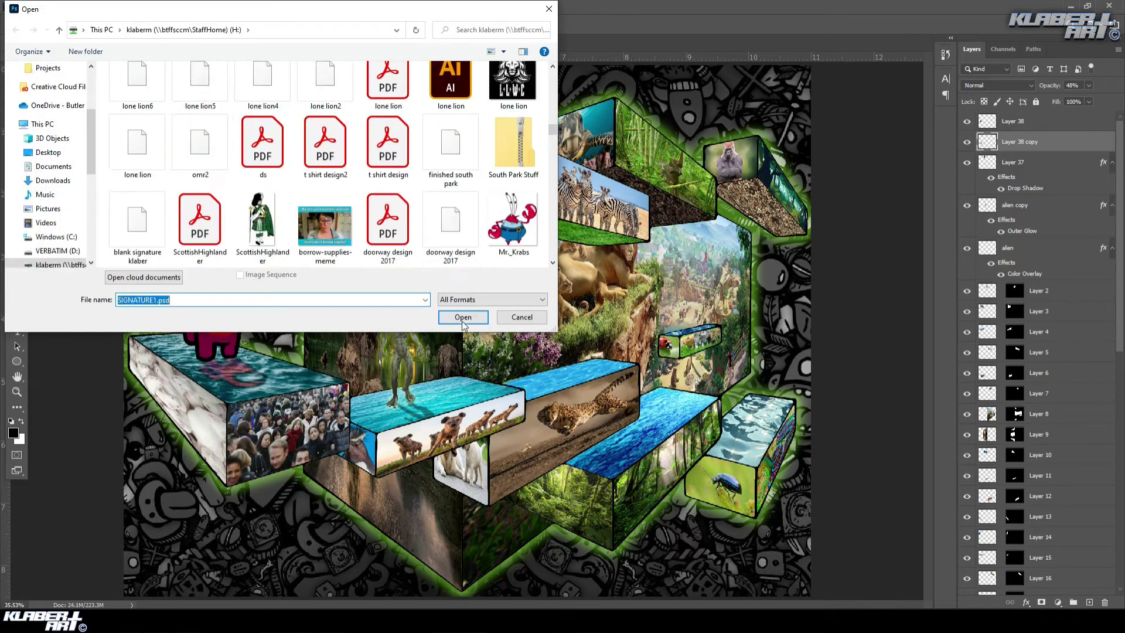
click(463, 319)
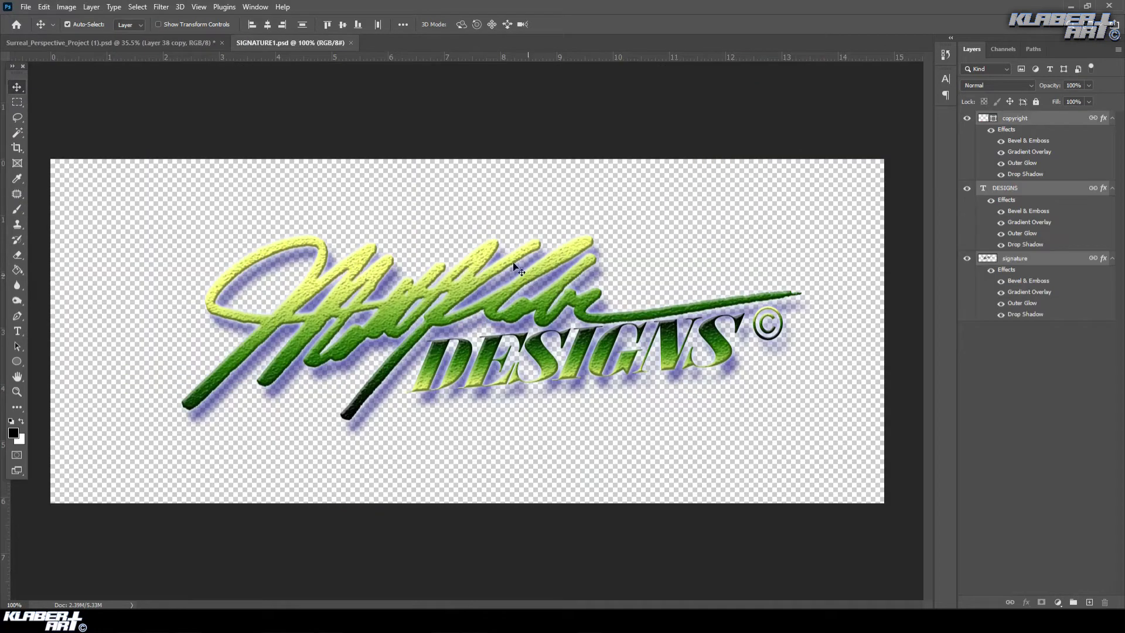
- Copy the copyright, DESIGNS and signature layers into the lower-right area of the project image and close the signature file
drag(307, 42, 540, 84)
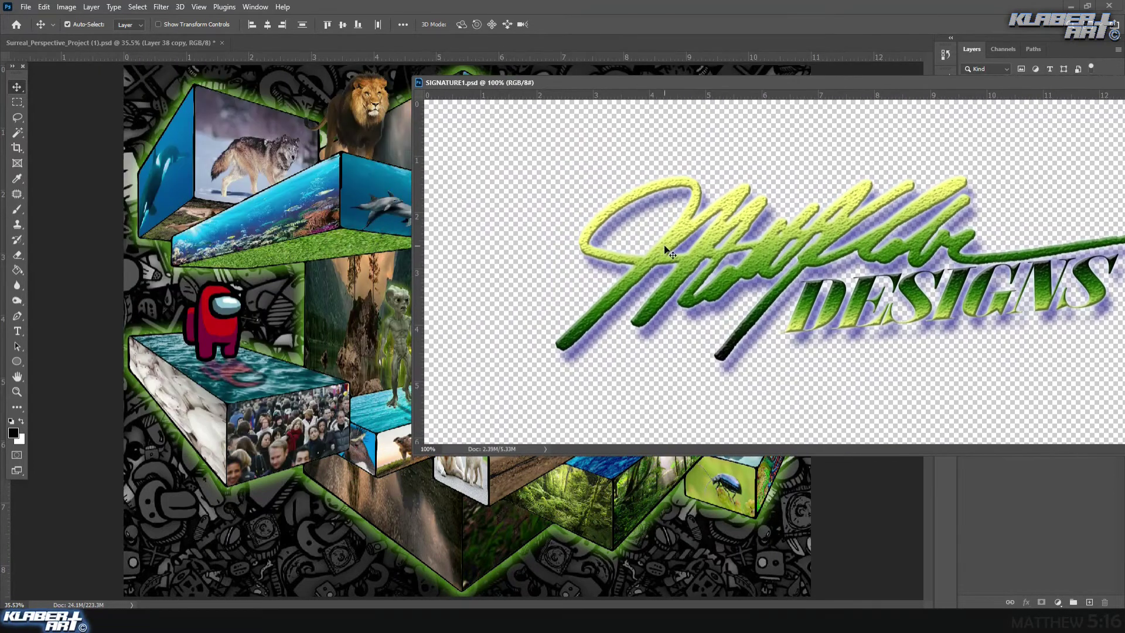
mouse_move(670, 250)
mouse_down()
mouse_move(628, 561)
mouse_move(643, 548)
mouse_up()
click(835, 87)
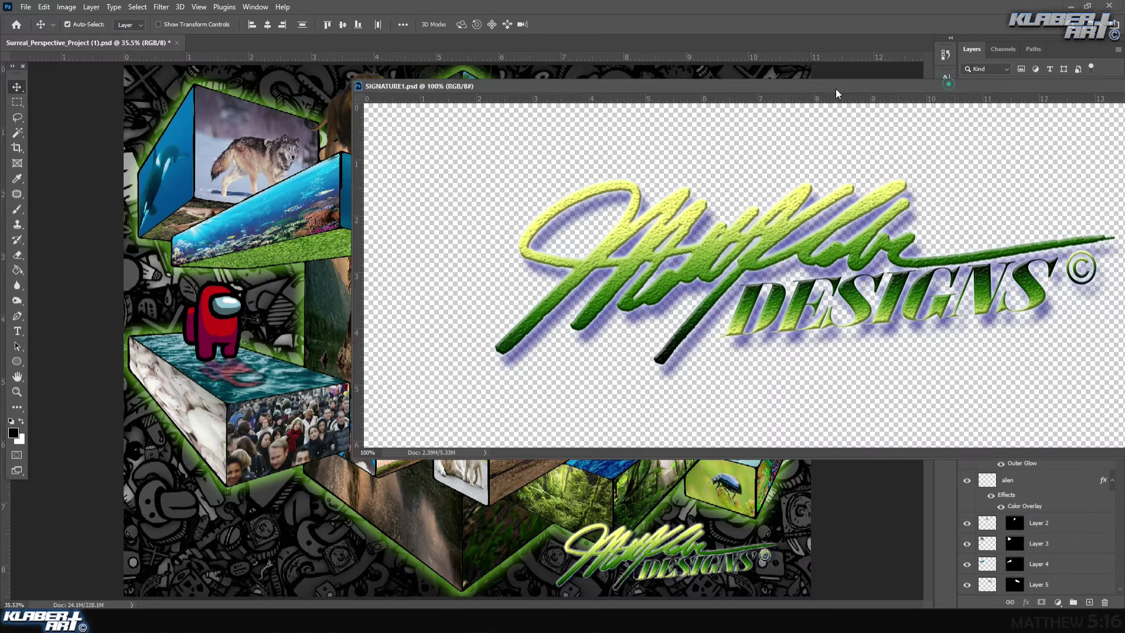
click(987, 90)
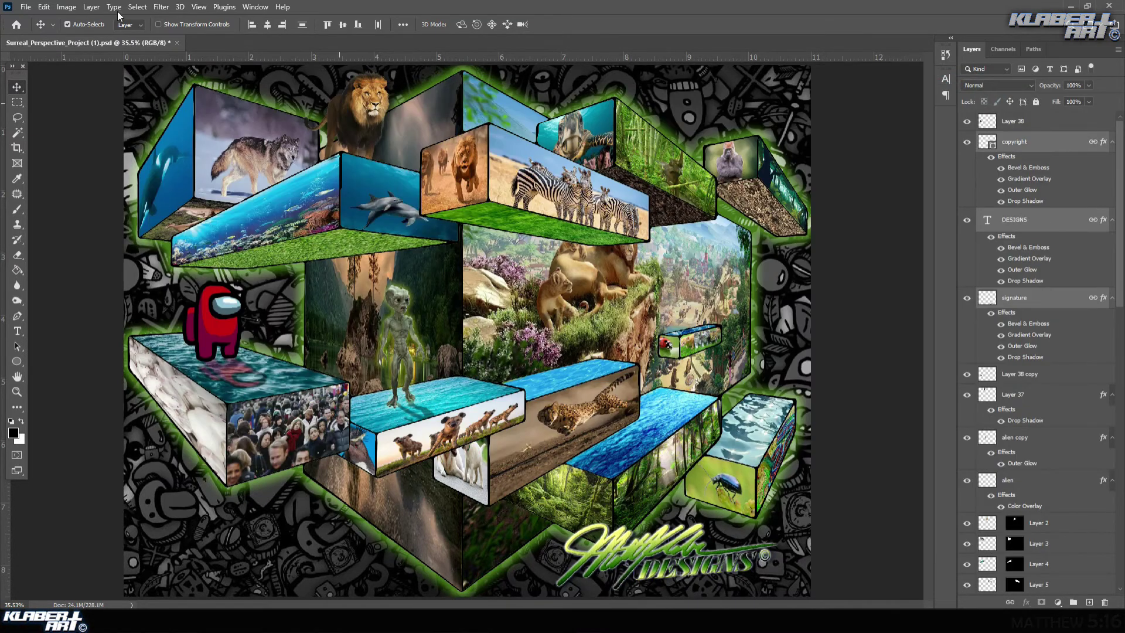
- Scale the signature logo to 74.56% and place it in the lower-right corner of the artwork
click(40, 9)
click(84, 259)
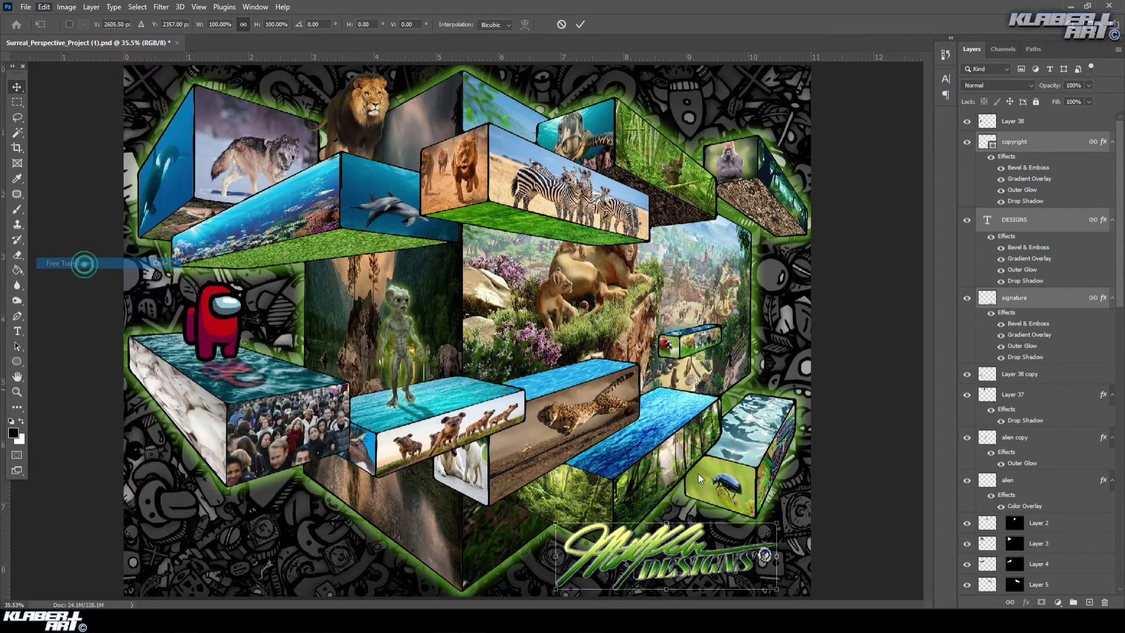
mouse_move(782, 525)
mouse_down()
mouse_move(726, 542)
mouse_move(756, 570)
mouse_up()
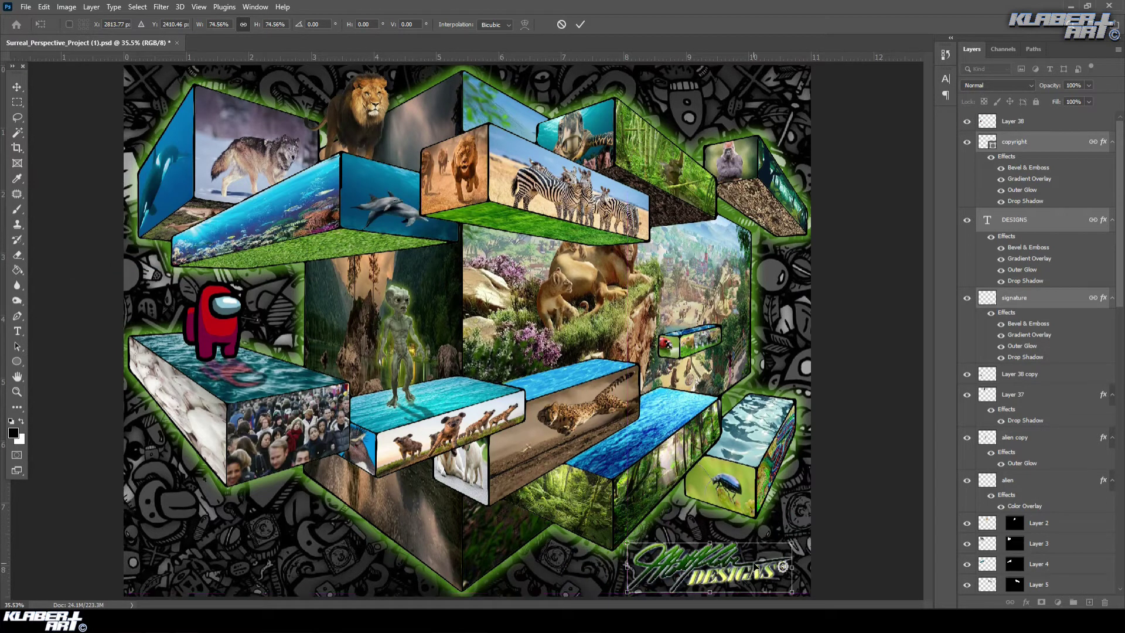
key(Return)
- Hide the copyright, DESIGNS and signature layers
click(967, 142)
click(967, 219)
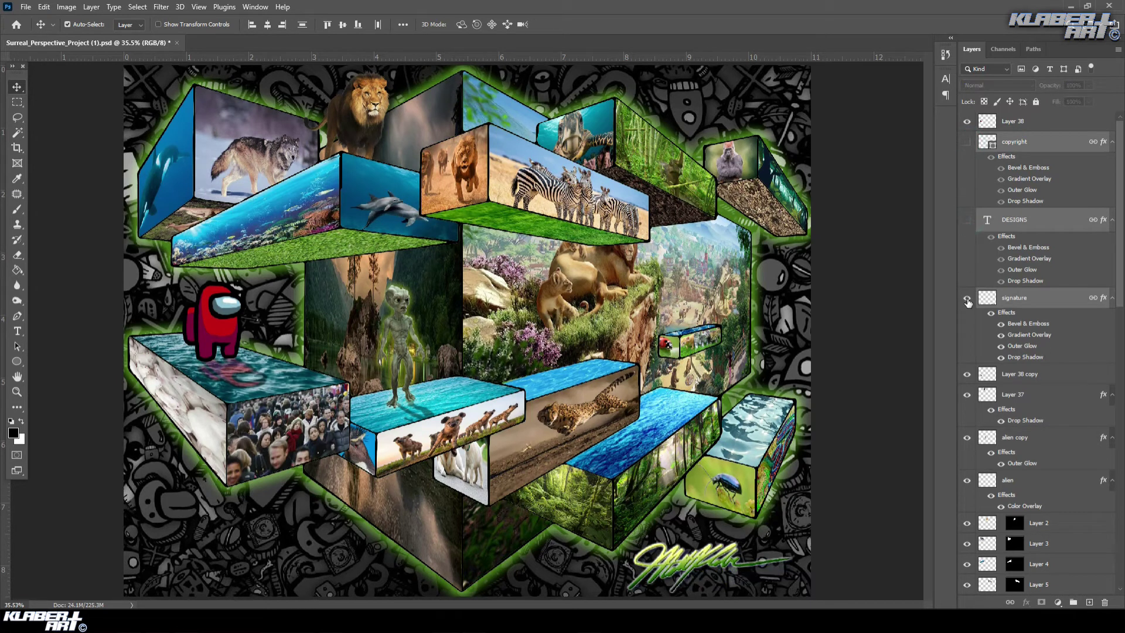
click(967, 299)
- Add the artist's name as white text in the IRON MAN OF WAR 002 NCV font near the artwork's lower-right corner
click(17, 332)
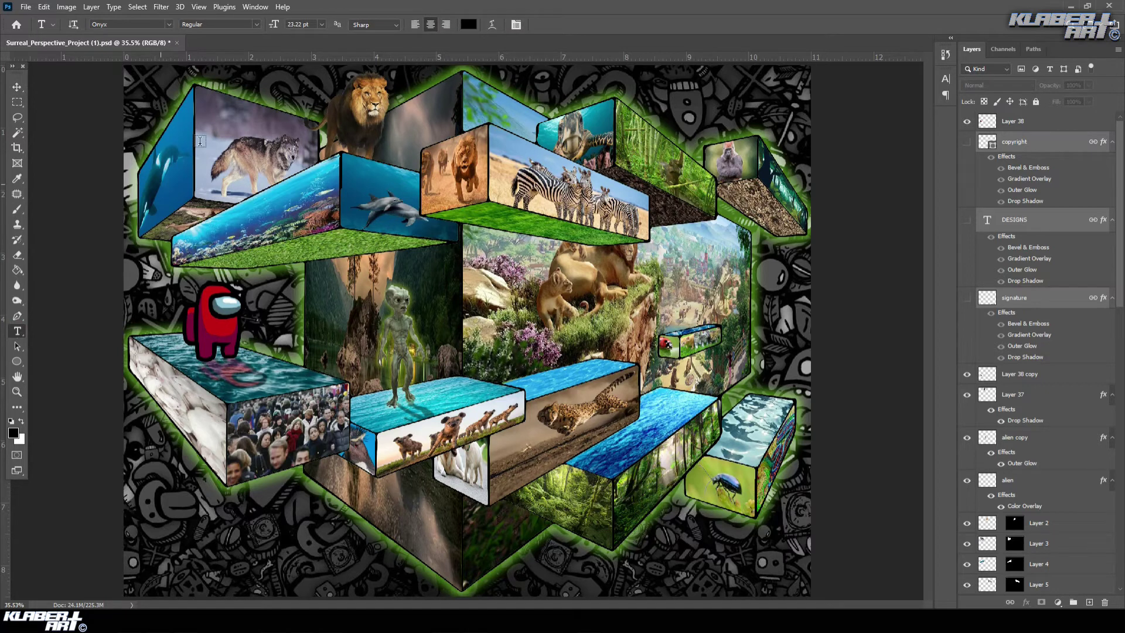
click(471, 27)
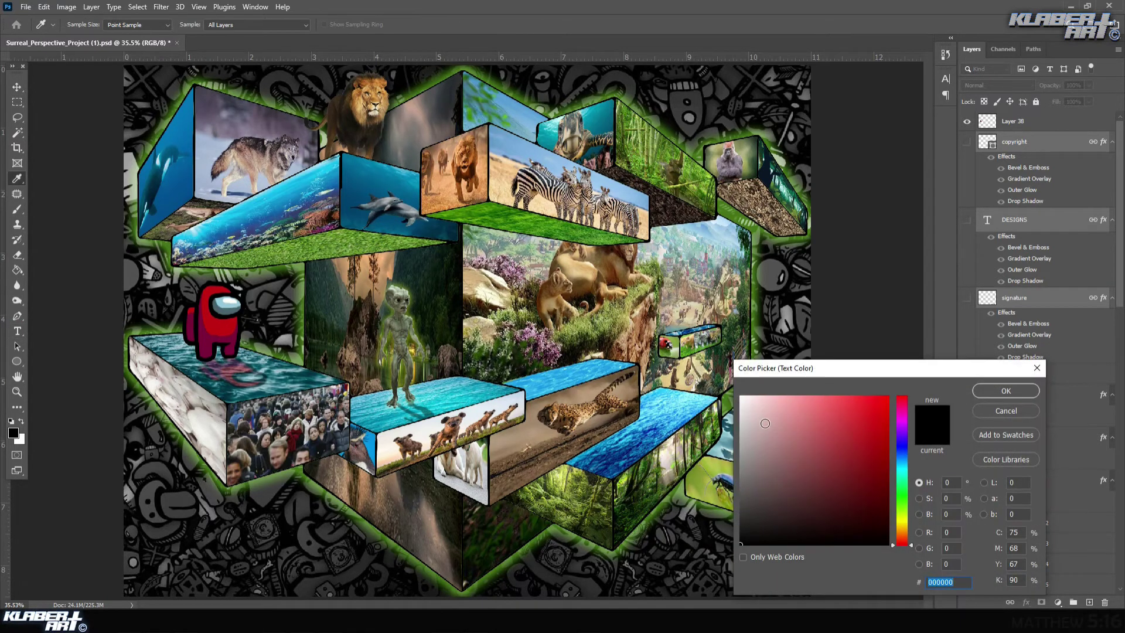
drag(764, 423, 740, 396)
click(991, 393)
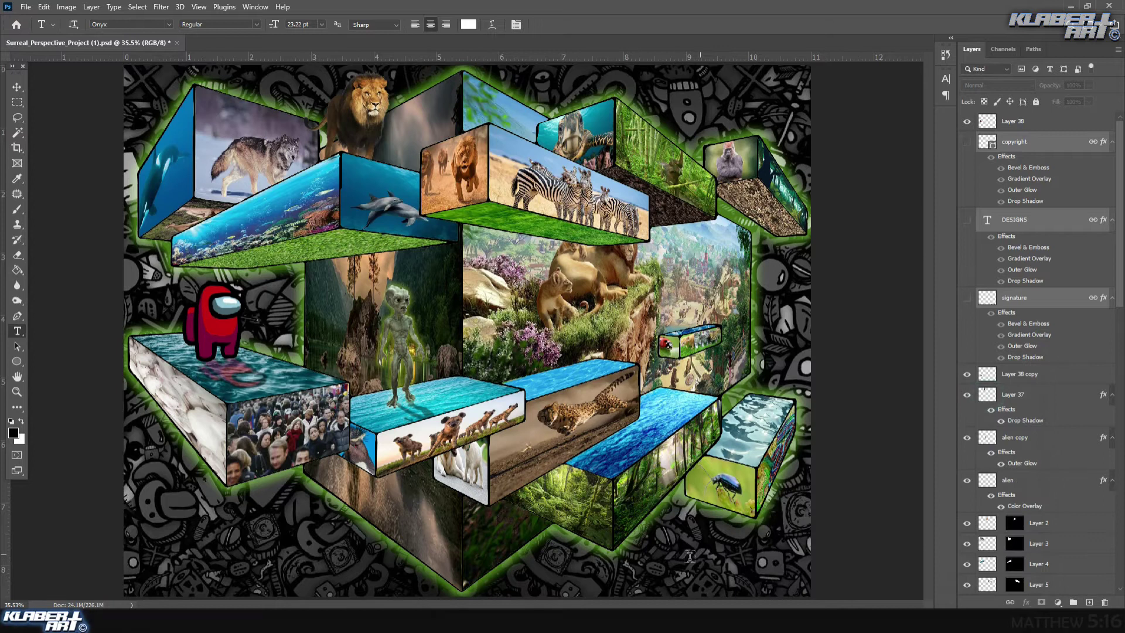
click(167, 28)
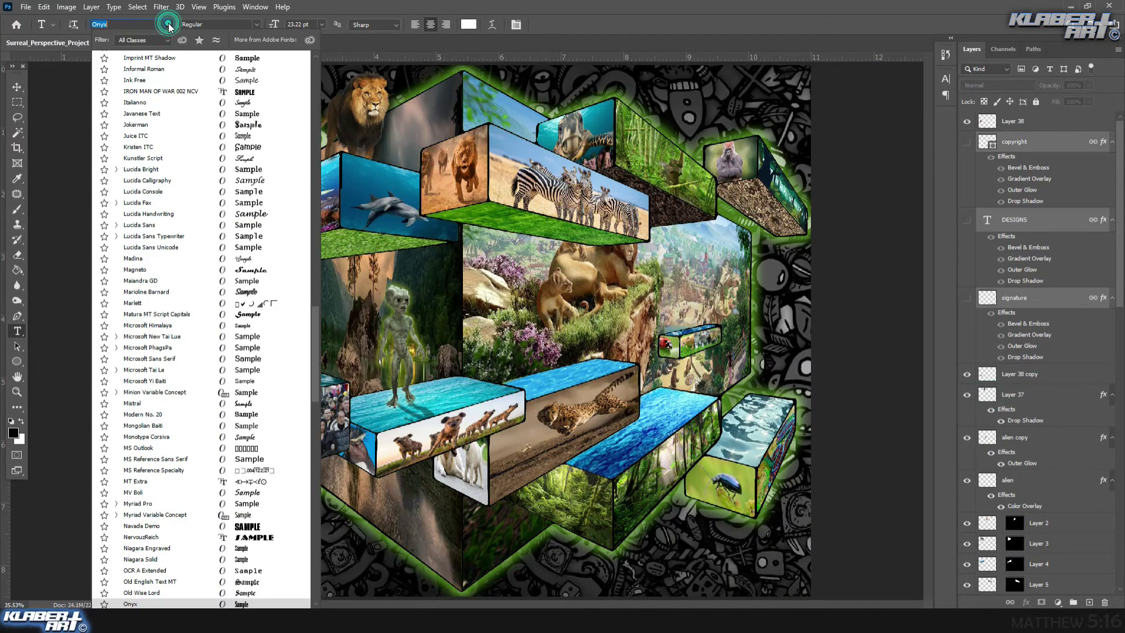
click(190, 91)
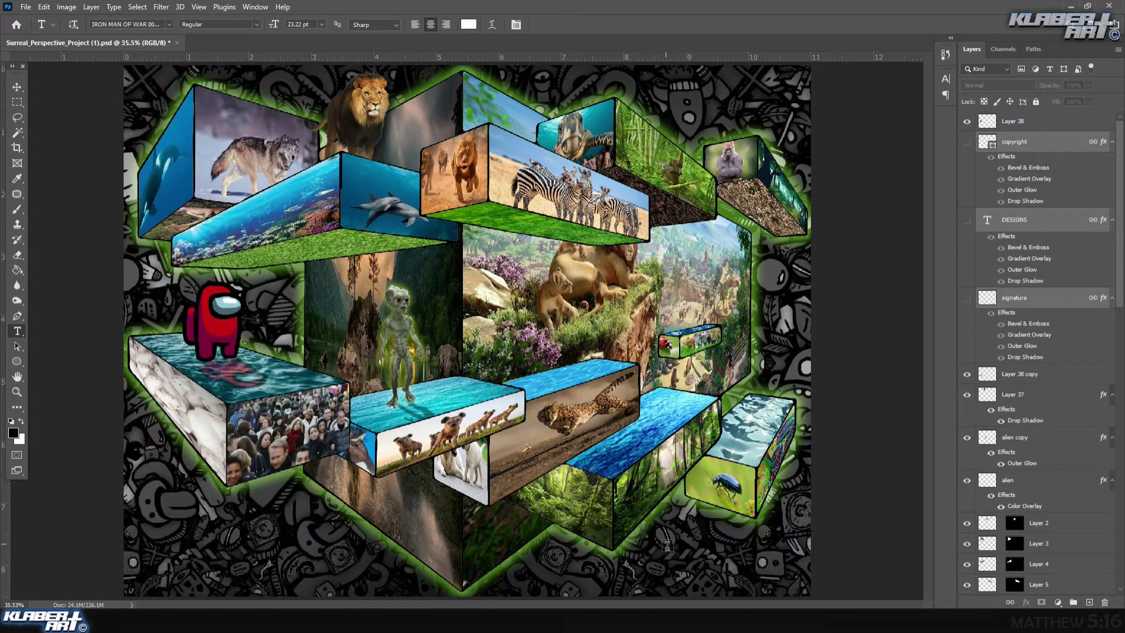
click(666, 564)
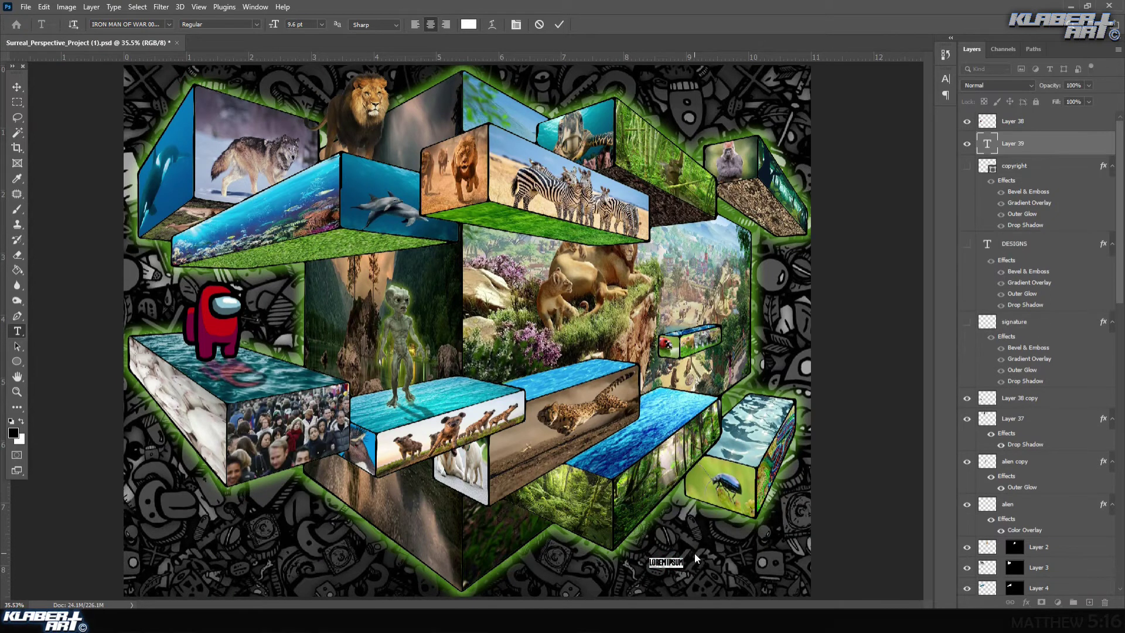
key(BackSpace)
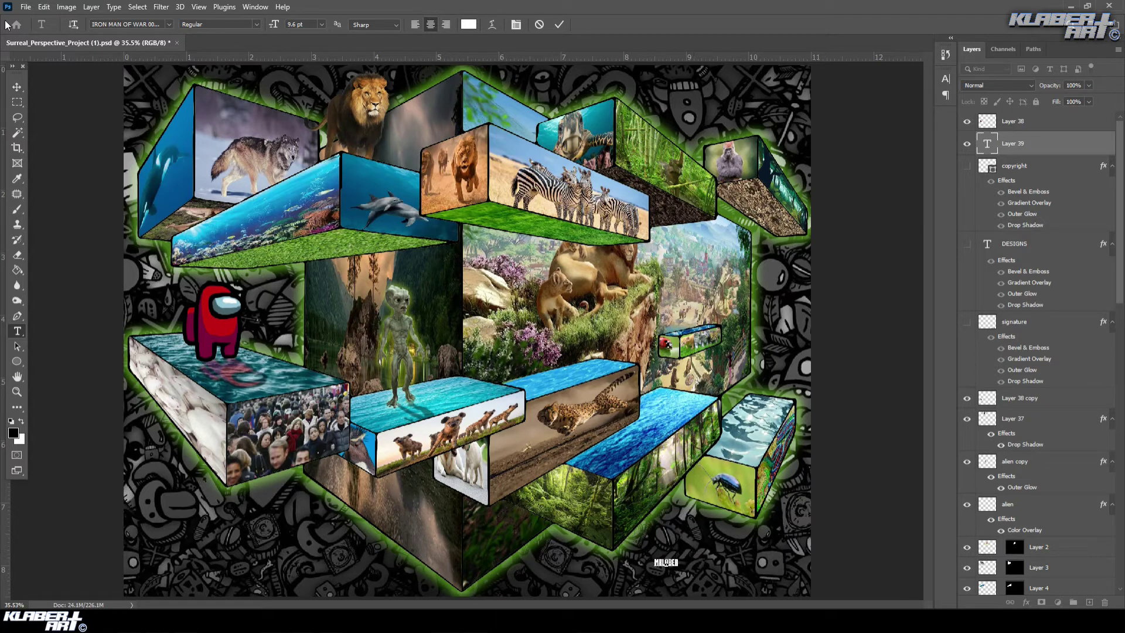
- Scale the name text to about 398.58% and position it in the lower-right corner of the artwork
click(45, 7)
click(113, 261)
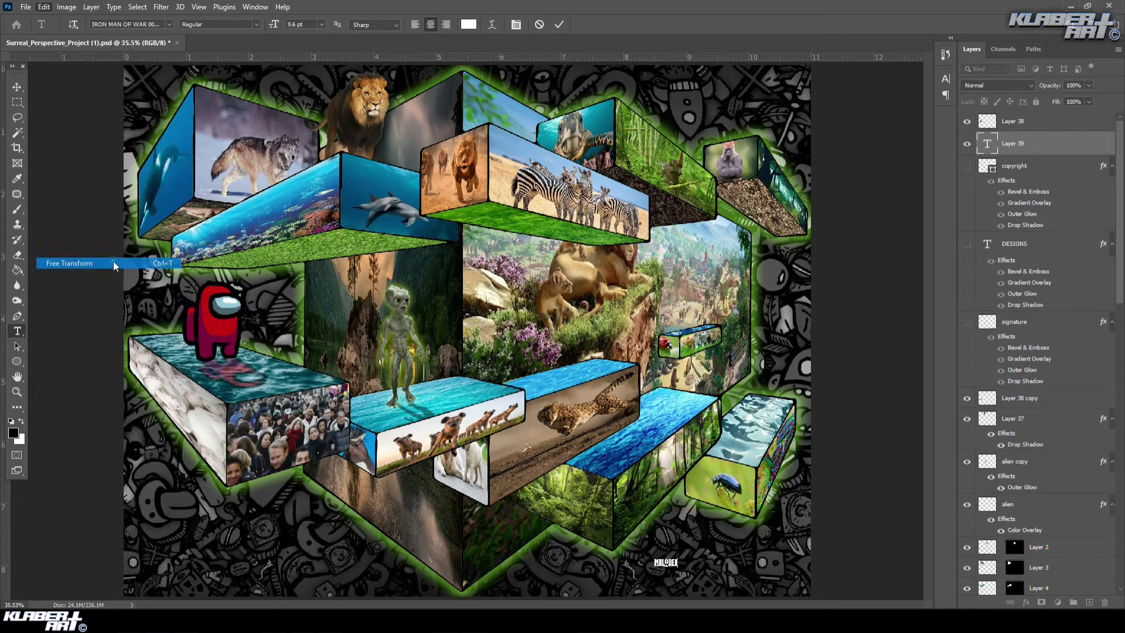
drag(679, 557, 763, 567)
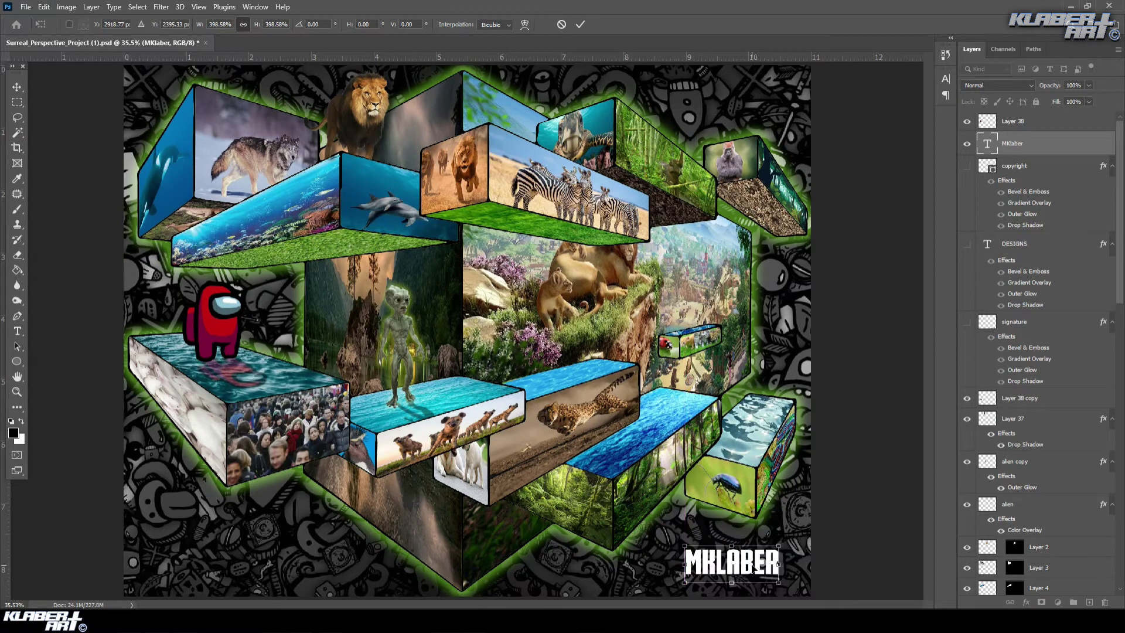
key(Return)
- Give the name text layer a black-to-red gradient overlay and a stroke
right_click(1036, 151)
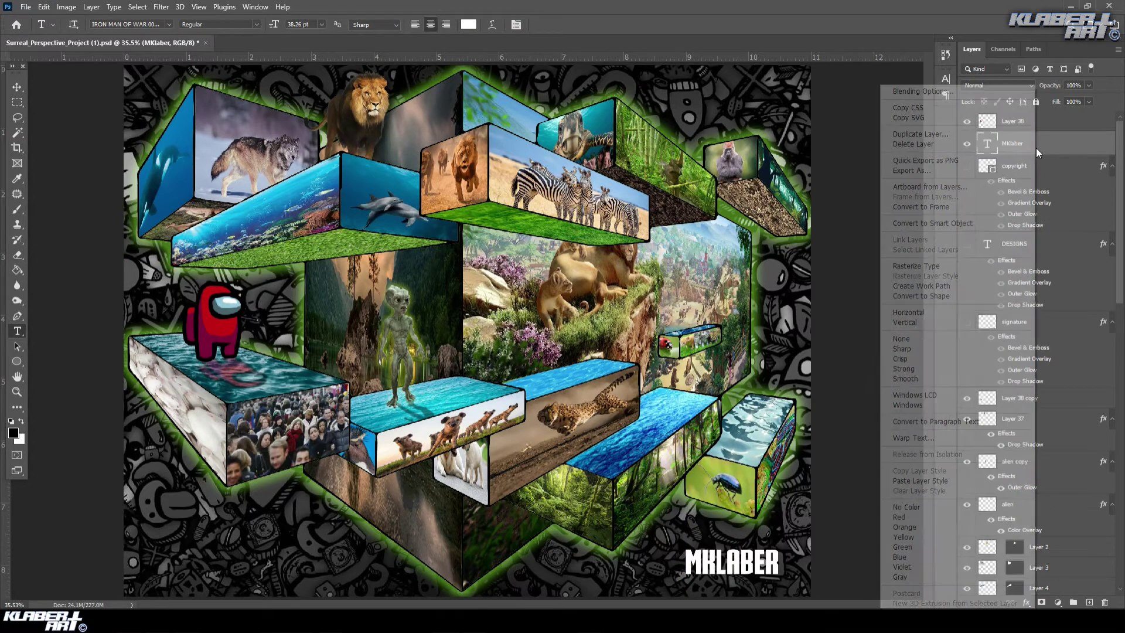
click(906, 91)
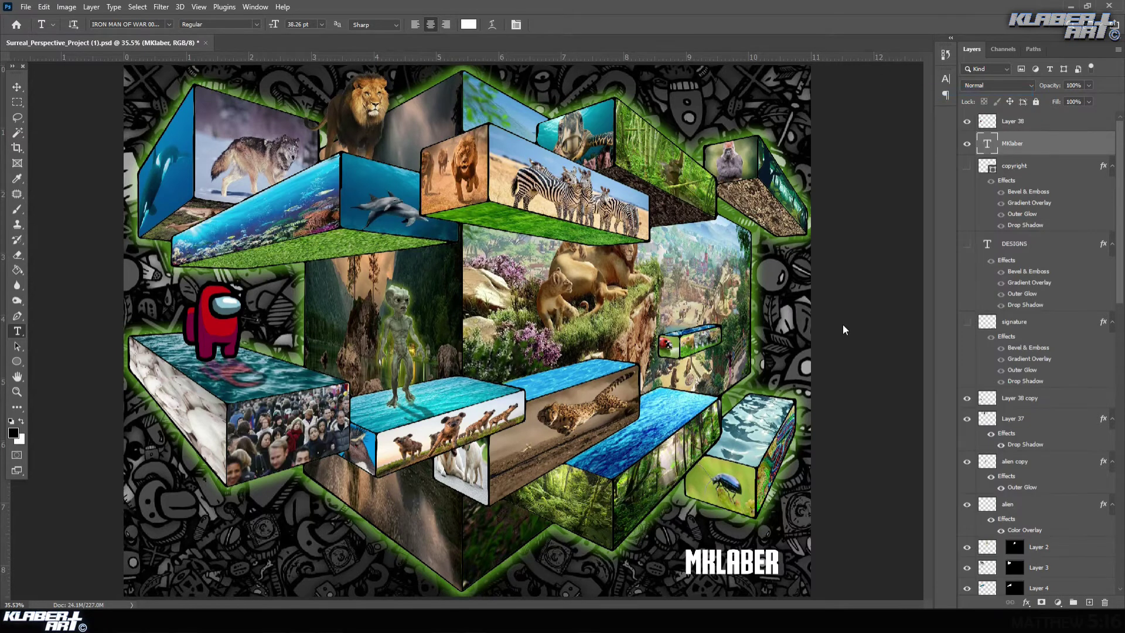
click(702, 301)
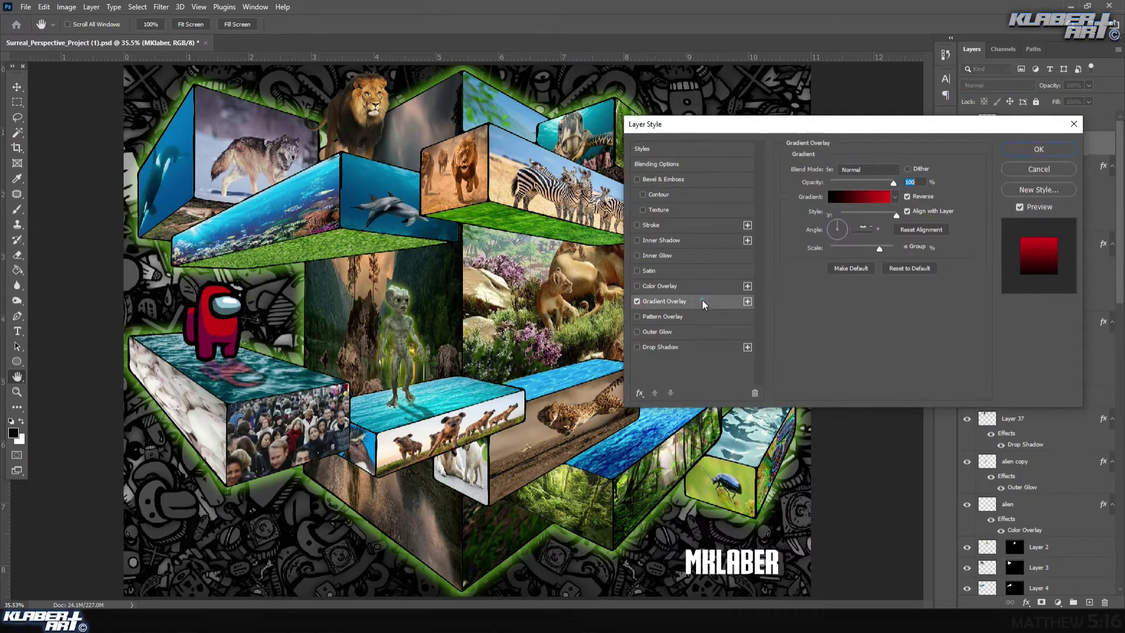
click(638, 224)
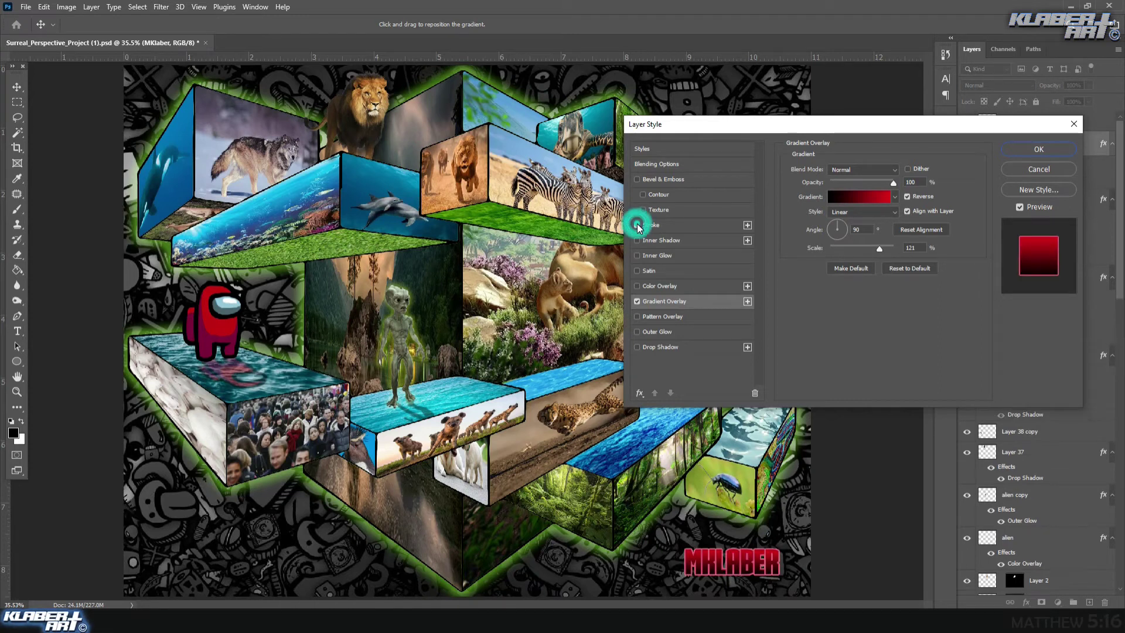
- Add a drop shadow to the name text with angle 115°, distance 37 px, spread 16% and size 43 px, and set layer opacity to 66%
click(714, 347)
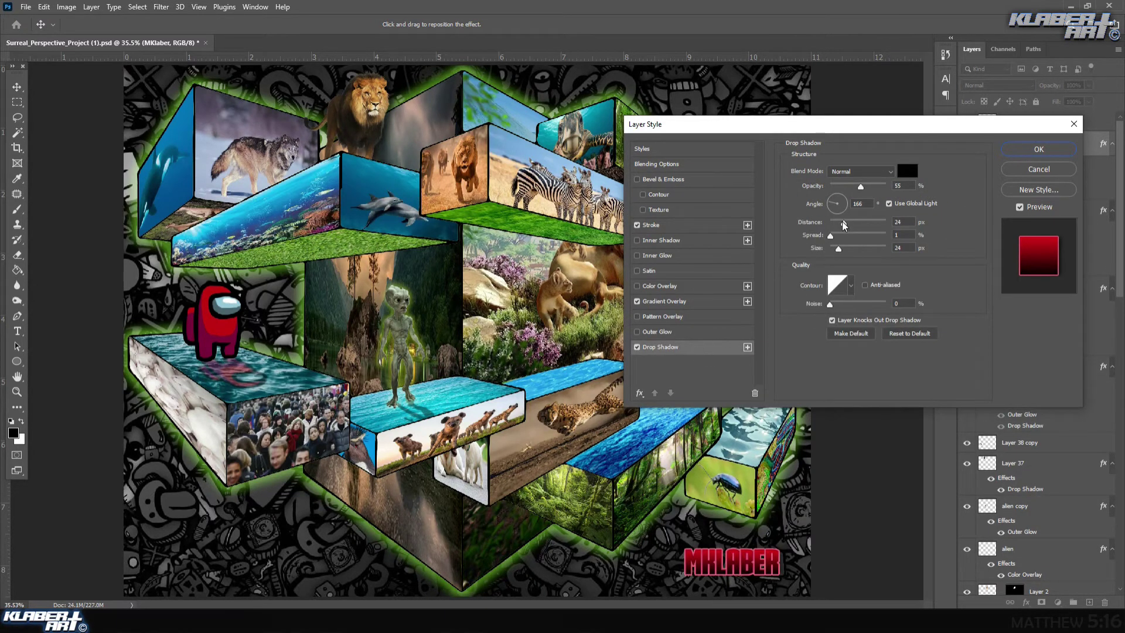
click(834, 197)
click(844, 224)
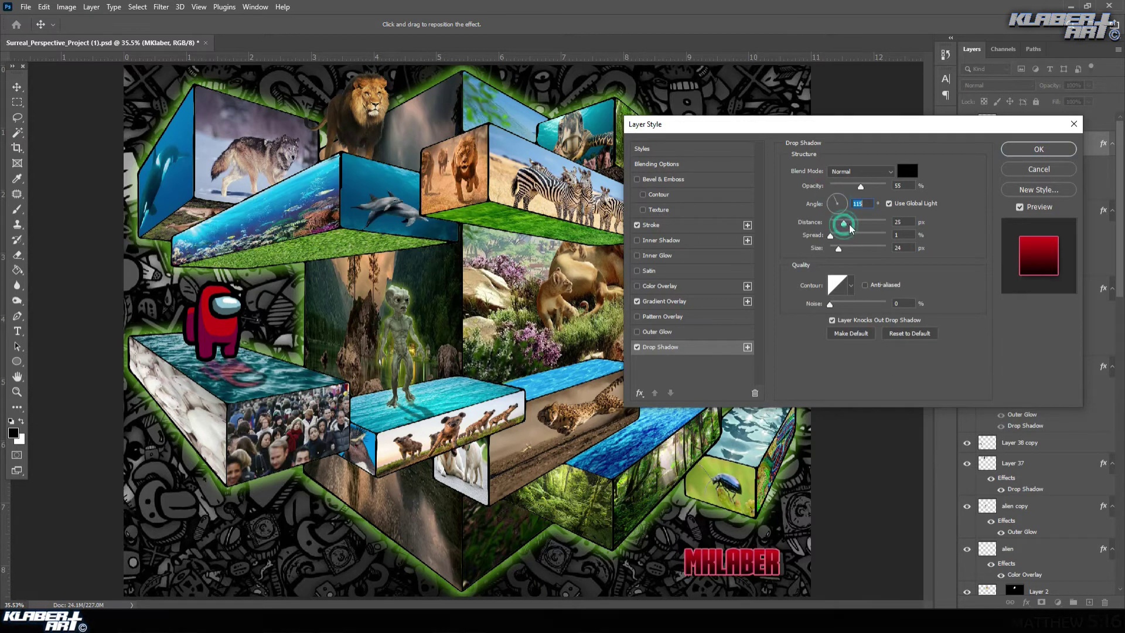
drag(837, 237, 839, 237)
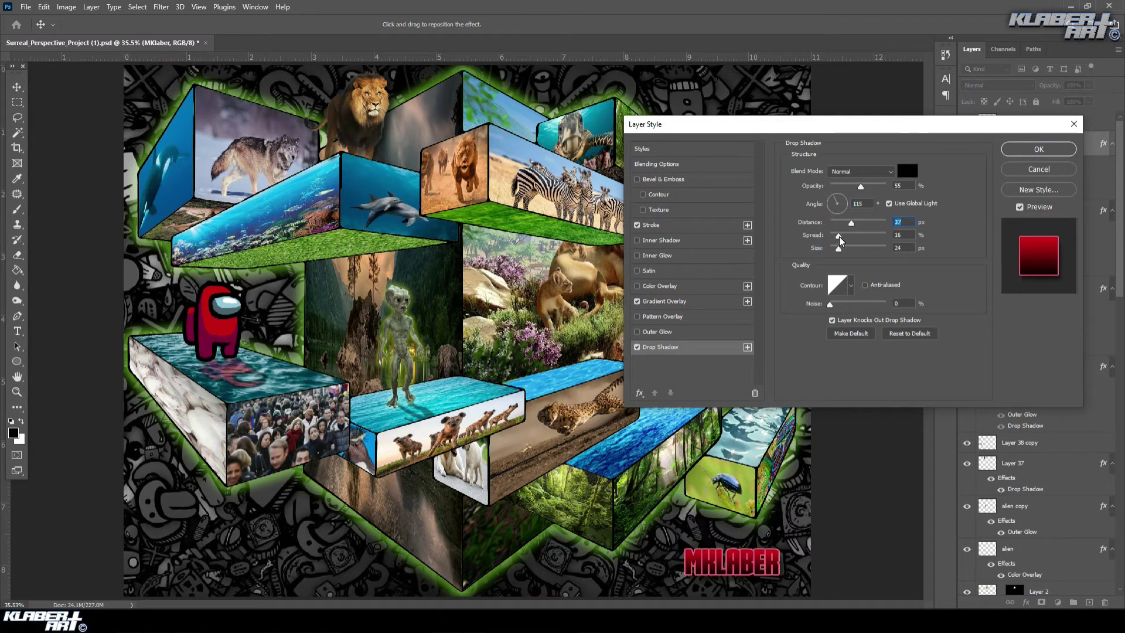
click(842, 249)
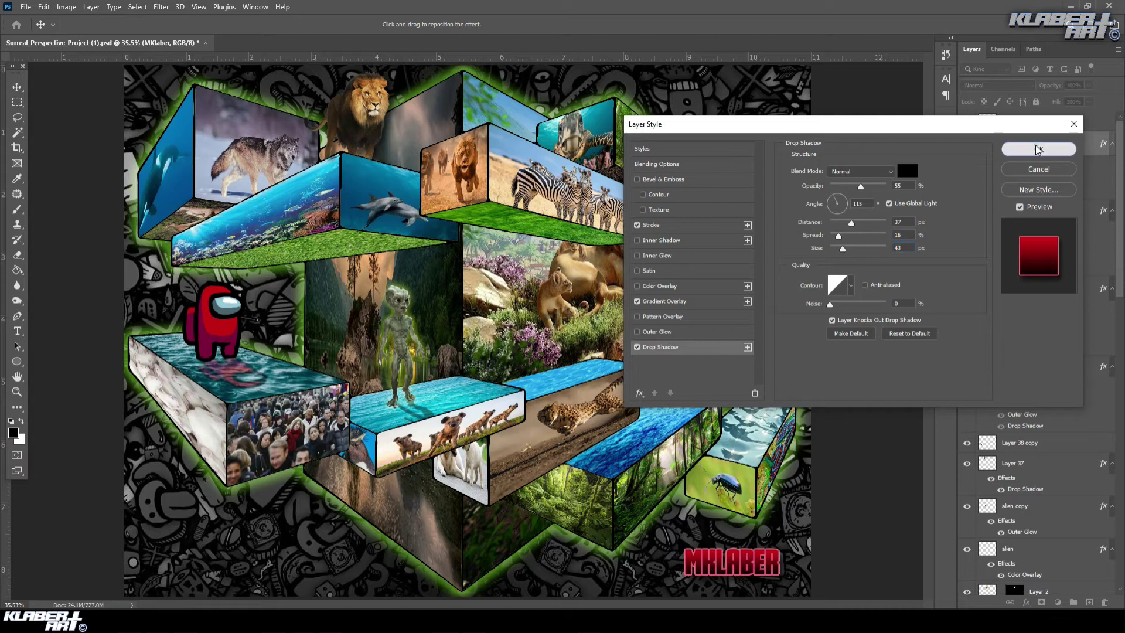
click(1039, 149)
click(1088, 85)
drag(1069, 96, 1070, 122)
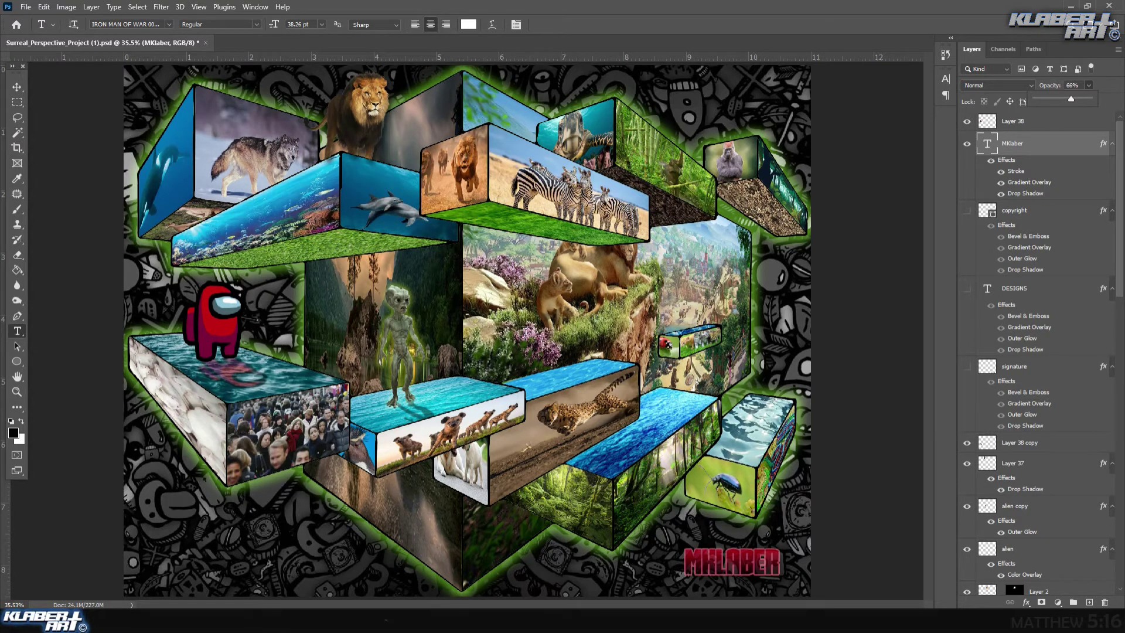
- Start saving a copy of the artwork in JPEG format to the Downloads folder and select its file name for editing
click(25, 7)
click(51, 148)
click(150, 272)
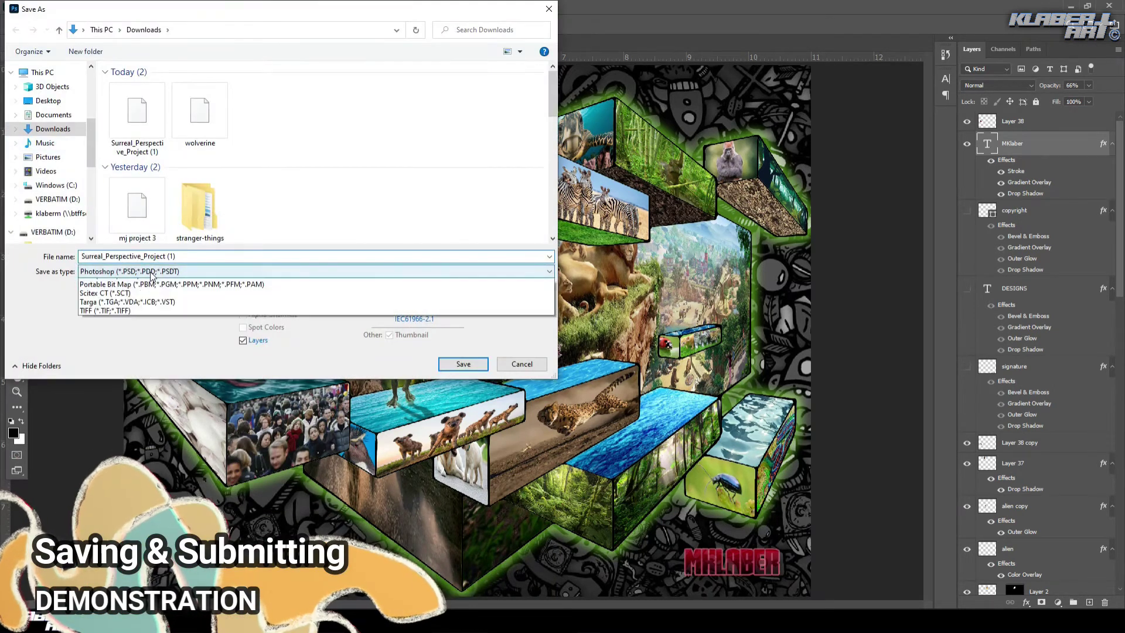
click(151, 363)
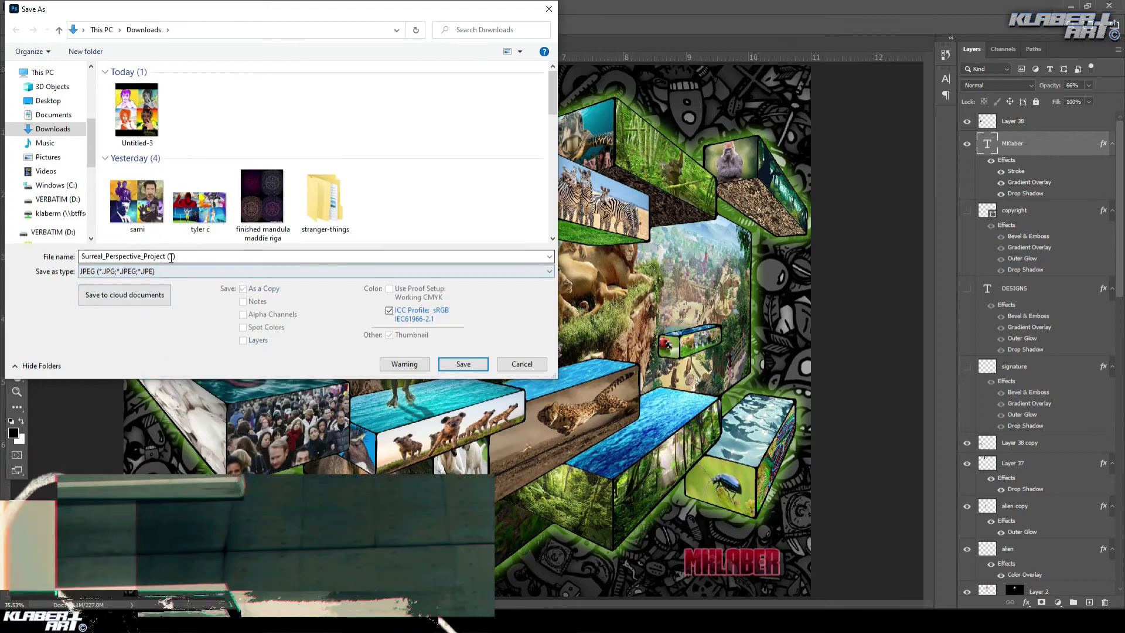
click(176, 256)
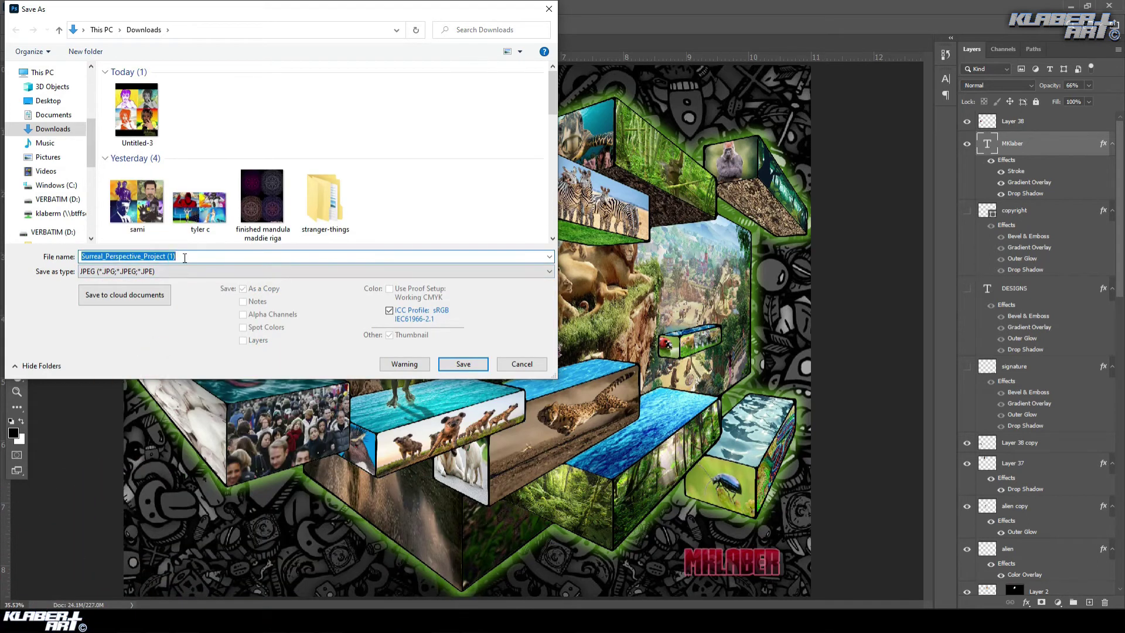
- Save the composition as a JPEG named "surreal YOUR NAME" in Downloads, accepting the JPEG options
text(surreal YOUR NAME)
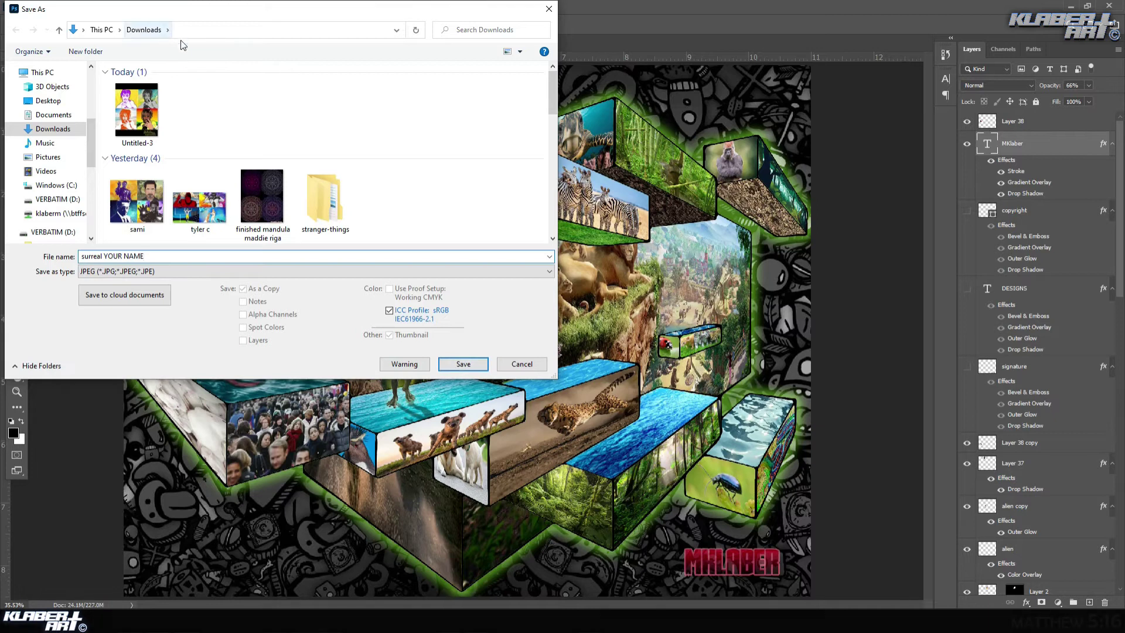
click(472, 366)
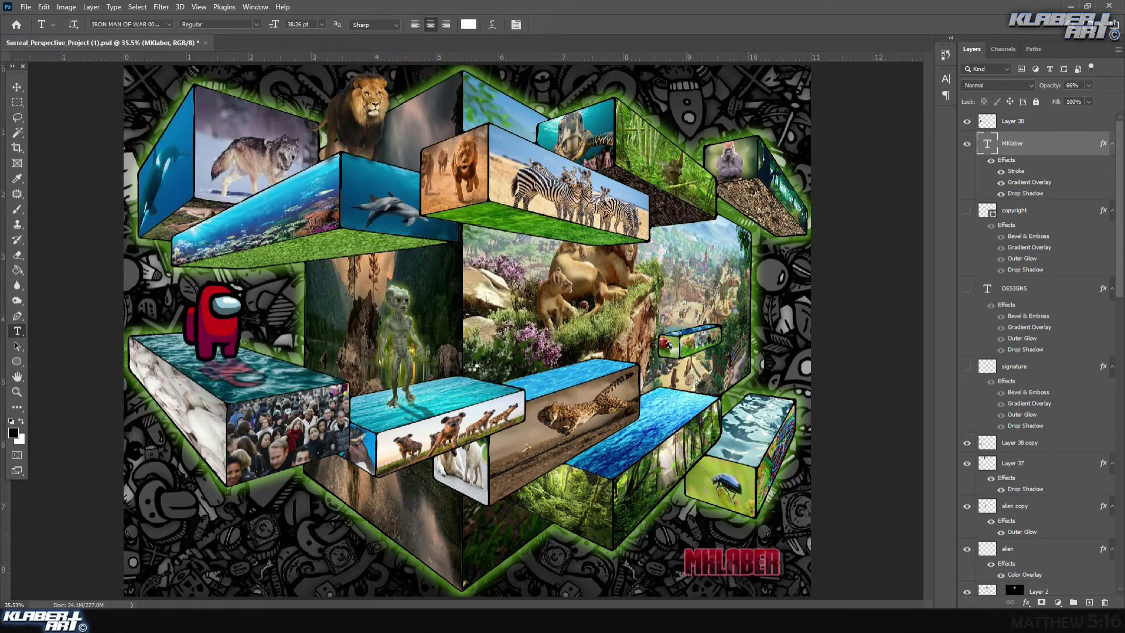
click(627, 154)
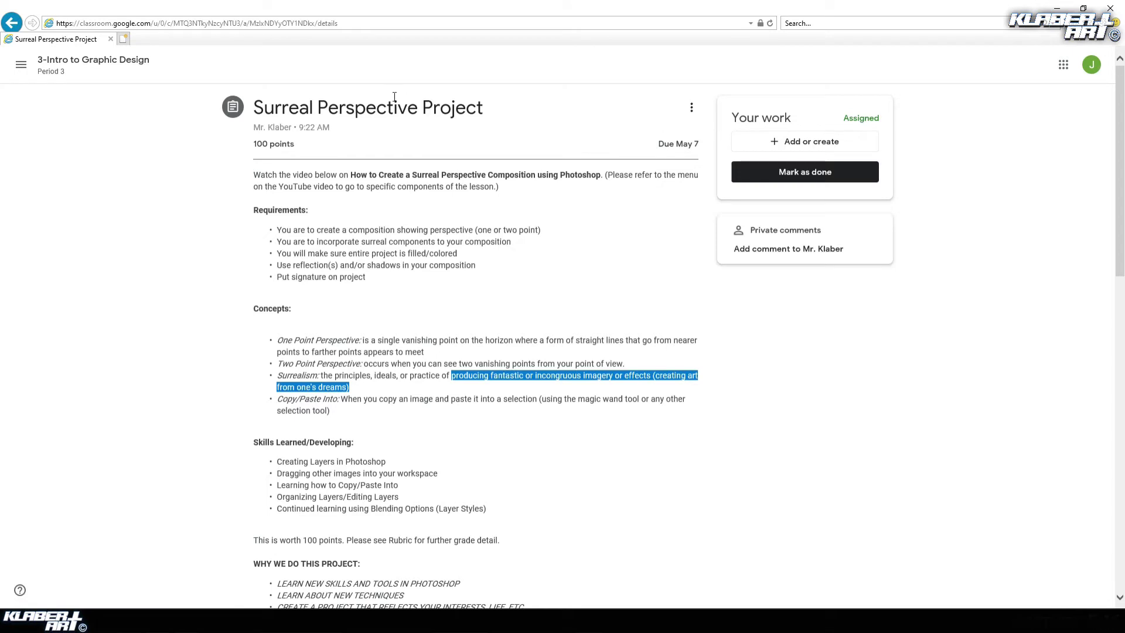
- In Google Classroom, attach the "surreal YOUR NAME" image from Downloads to the Surreal Perspective Project assignment and turn it in
click(815, 143)
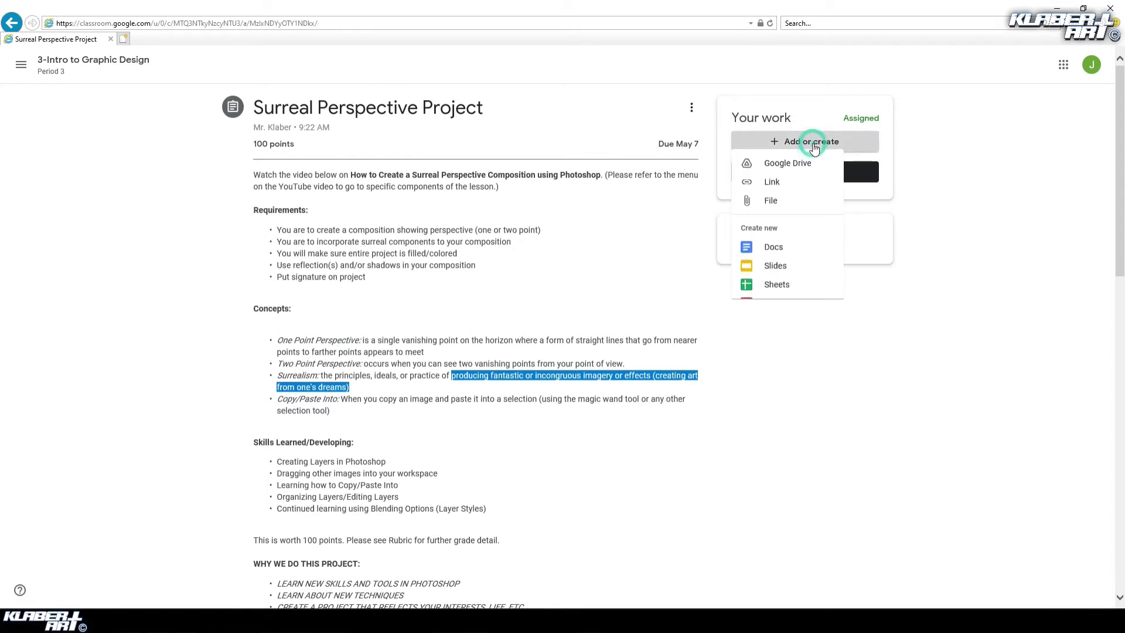
click(775, 205)
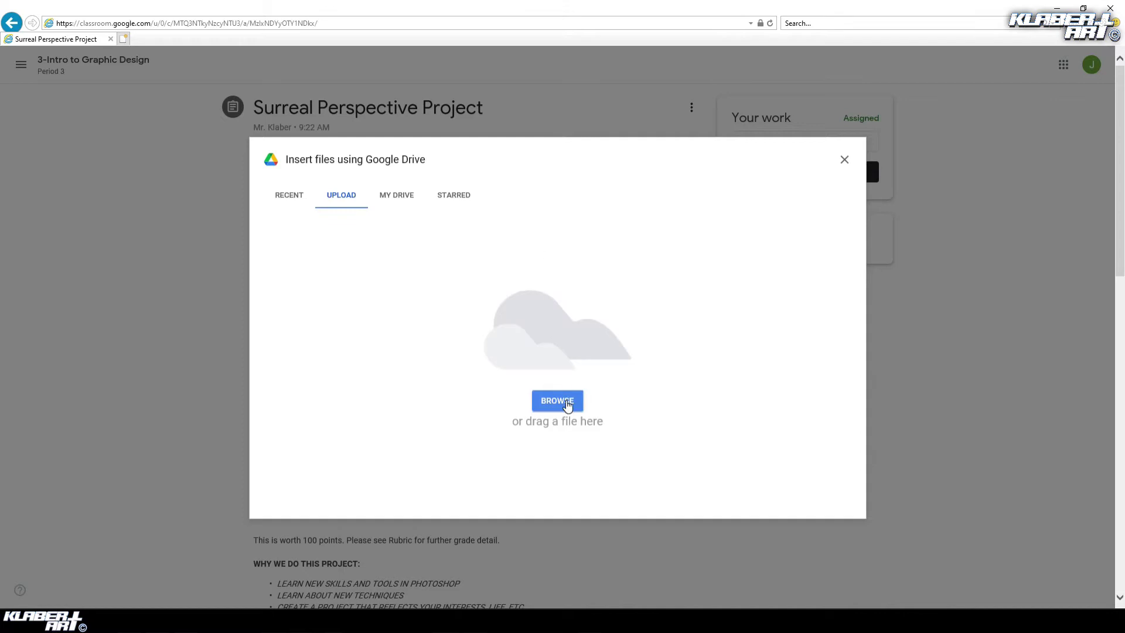
click(557, 400)
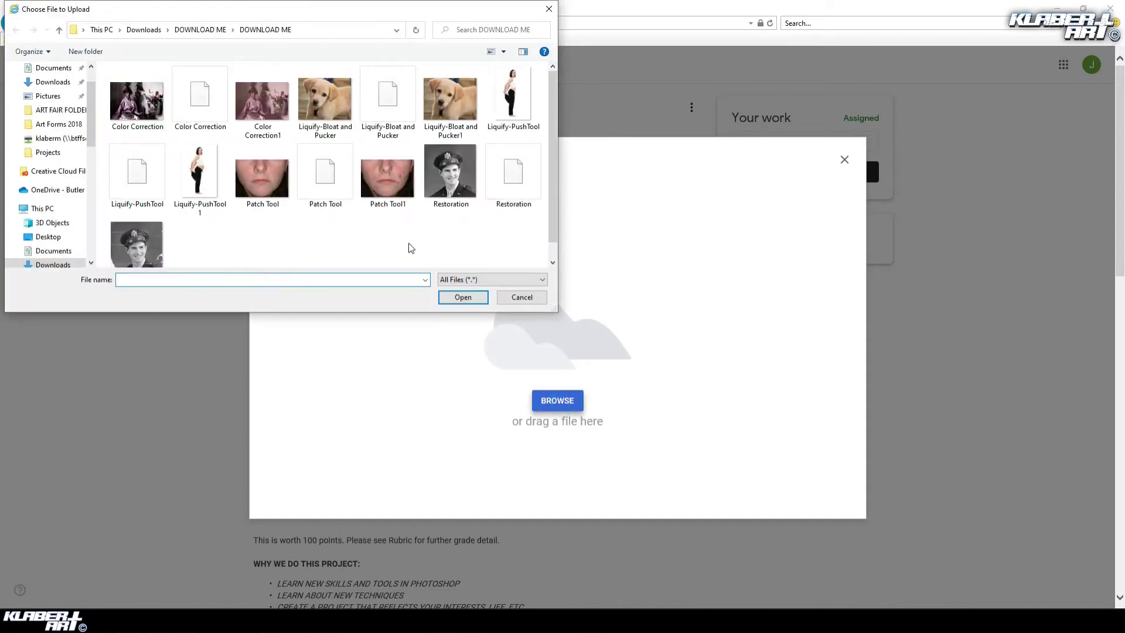
click(53, 82)
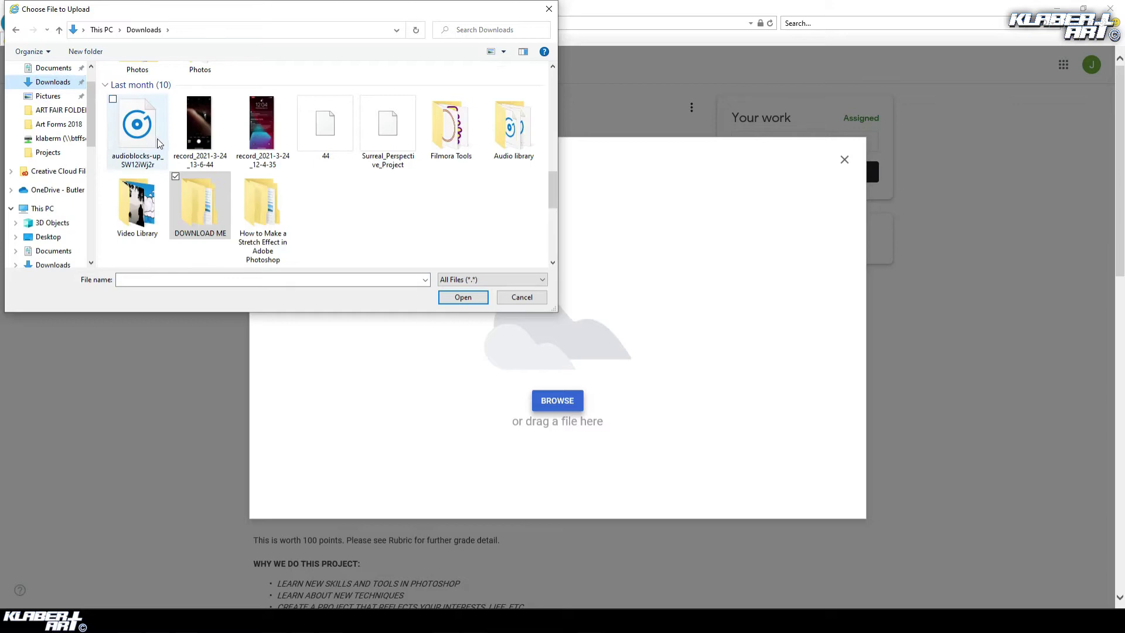
scroll(352, 220, up, 10)
click(136, 117)
click(477, 300)
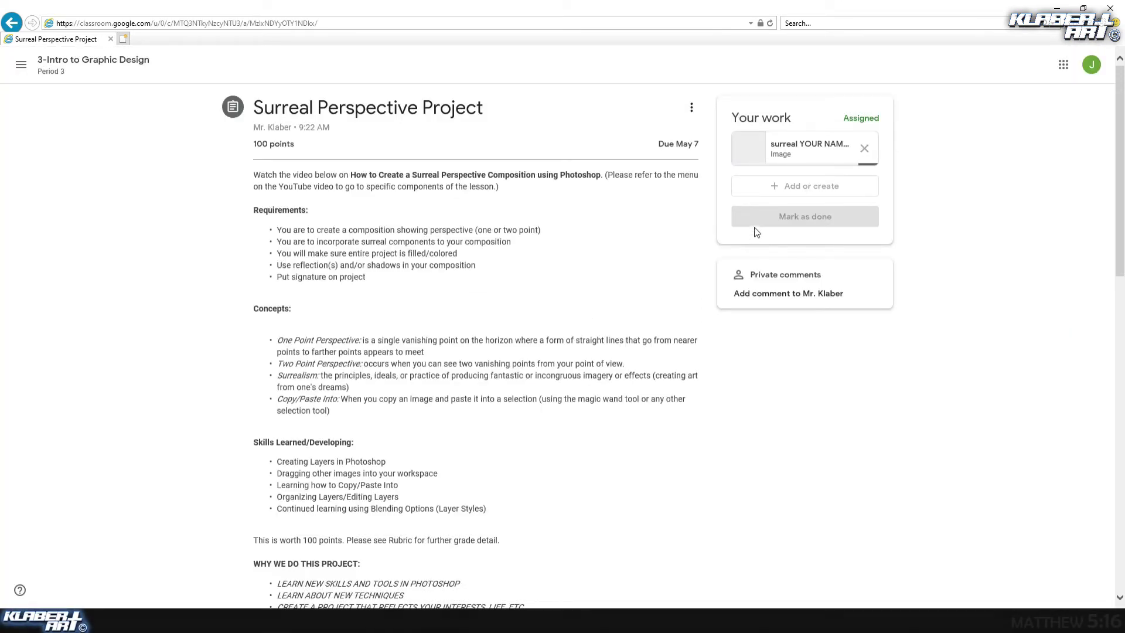
click(807, 217)
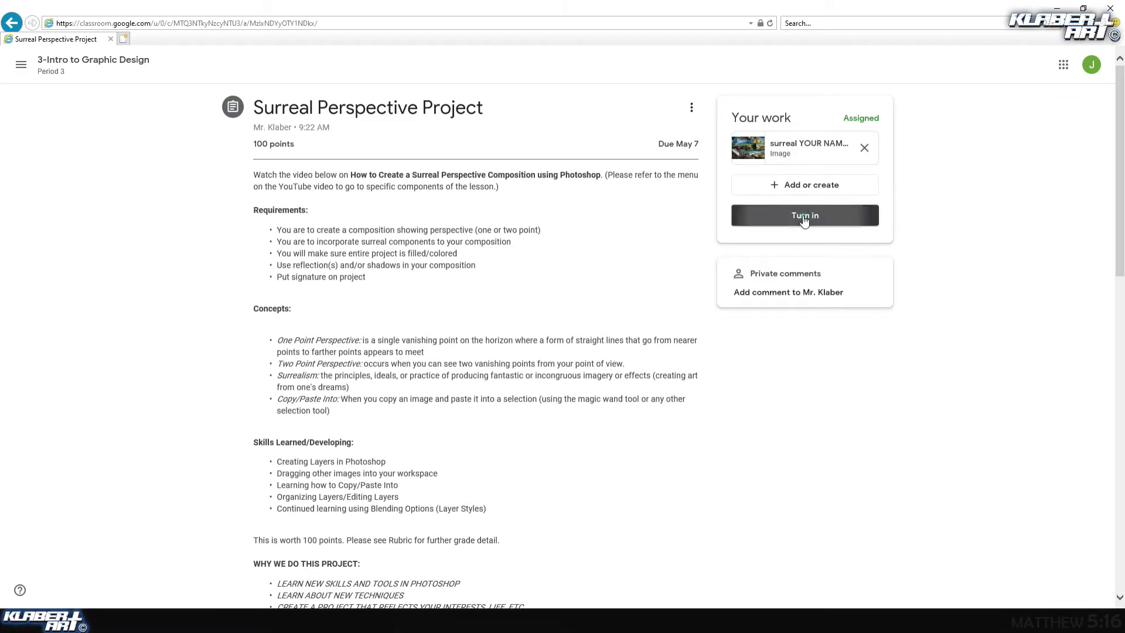
click(668, 370)
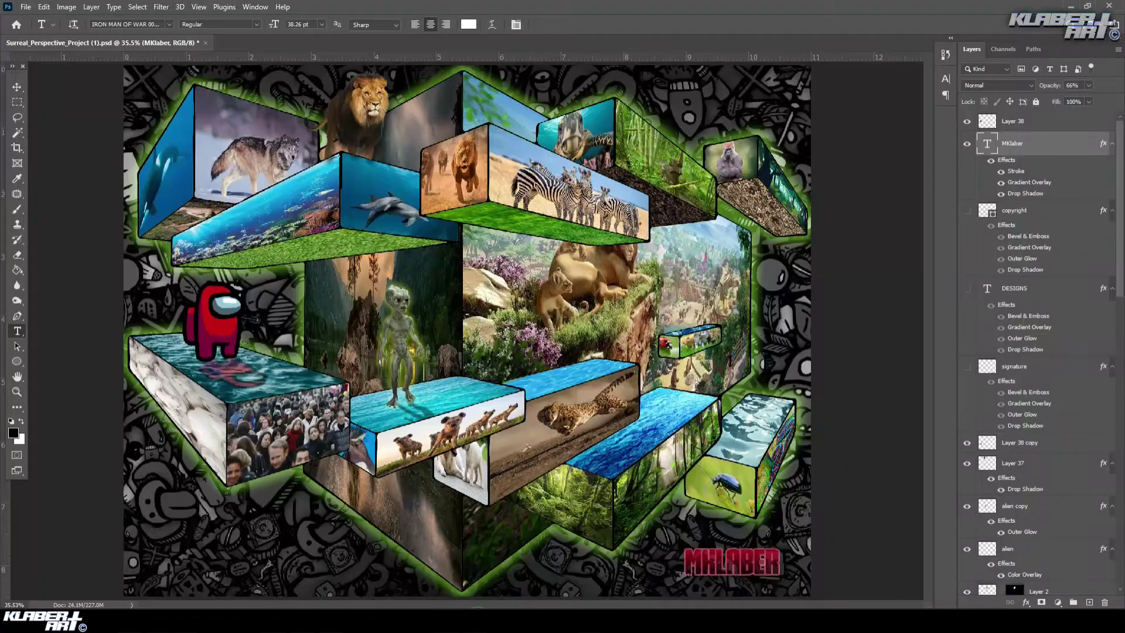
- Back in Photoshop, delete every layer from Layer 38 down through two point background1
scroll(1035, 152, down, 15)
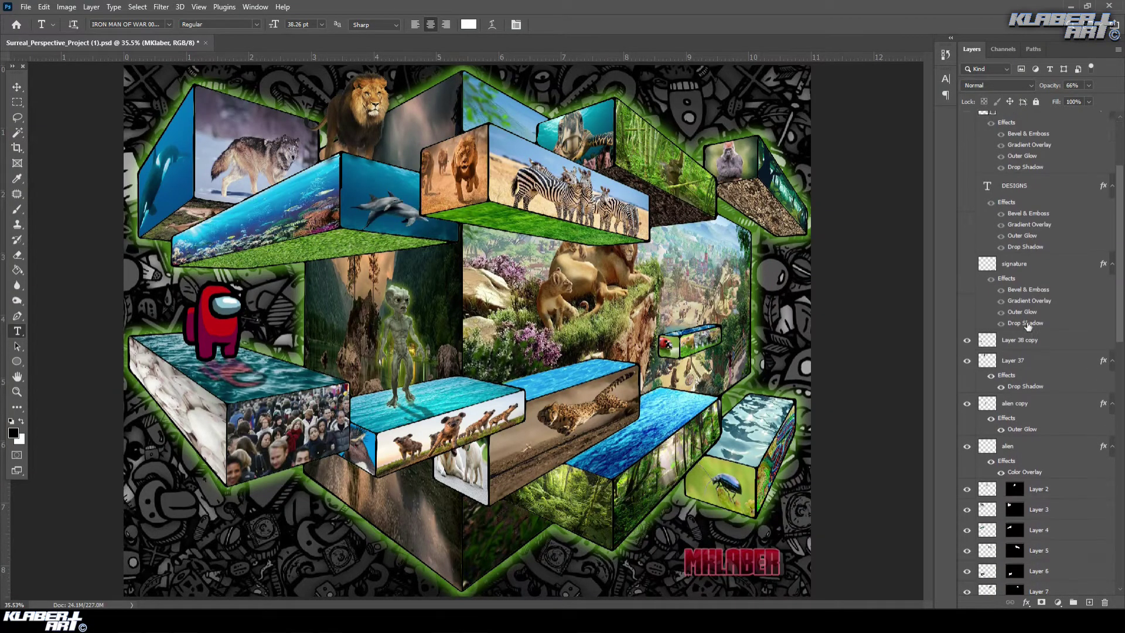
scroll(1049, 517, down, 3)
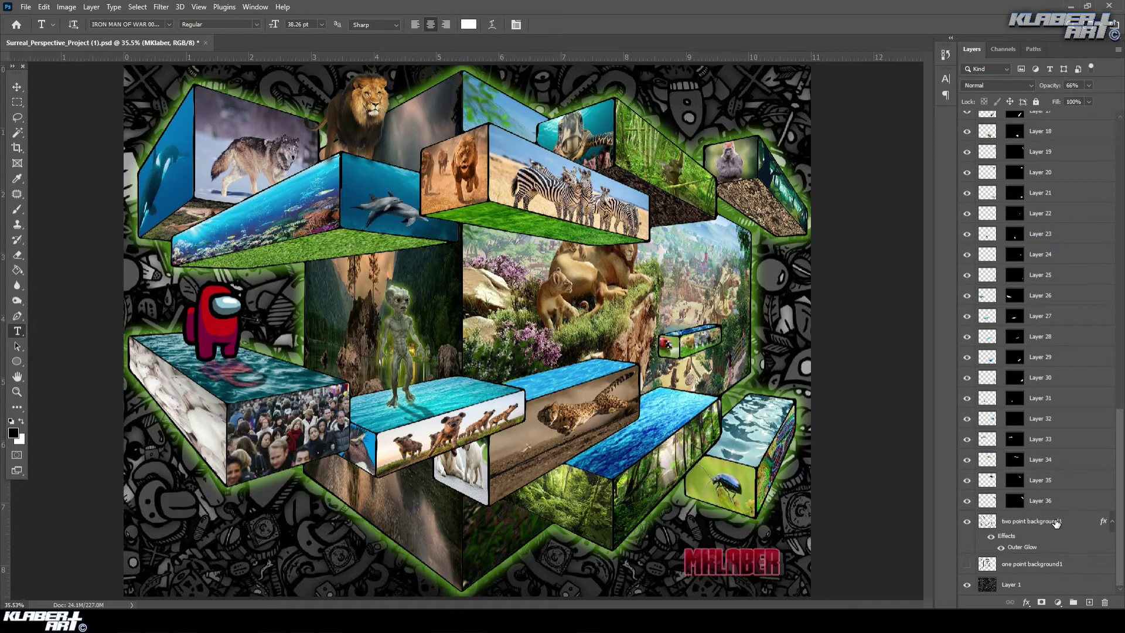
click(1054, 531)
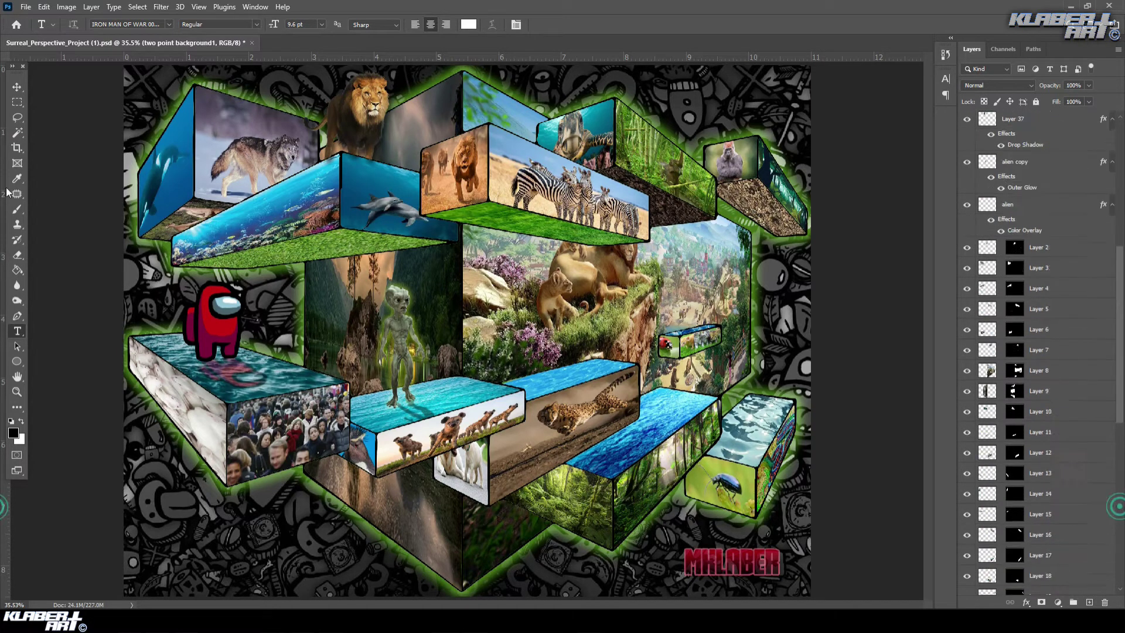
drag(1121, 511, 1121, 117)
shift+click(1052, 120)
right_click(1050, 120)
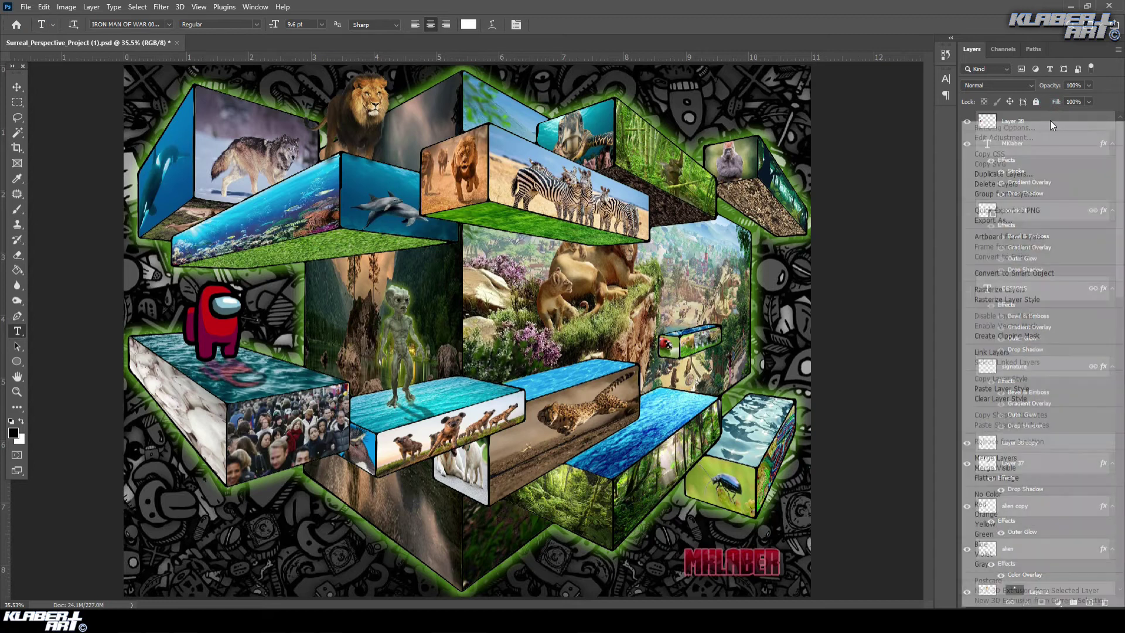
click(1003, 181)
click(523, 230)
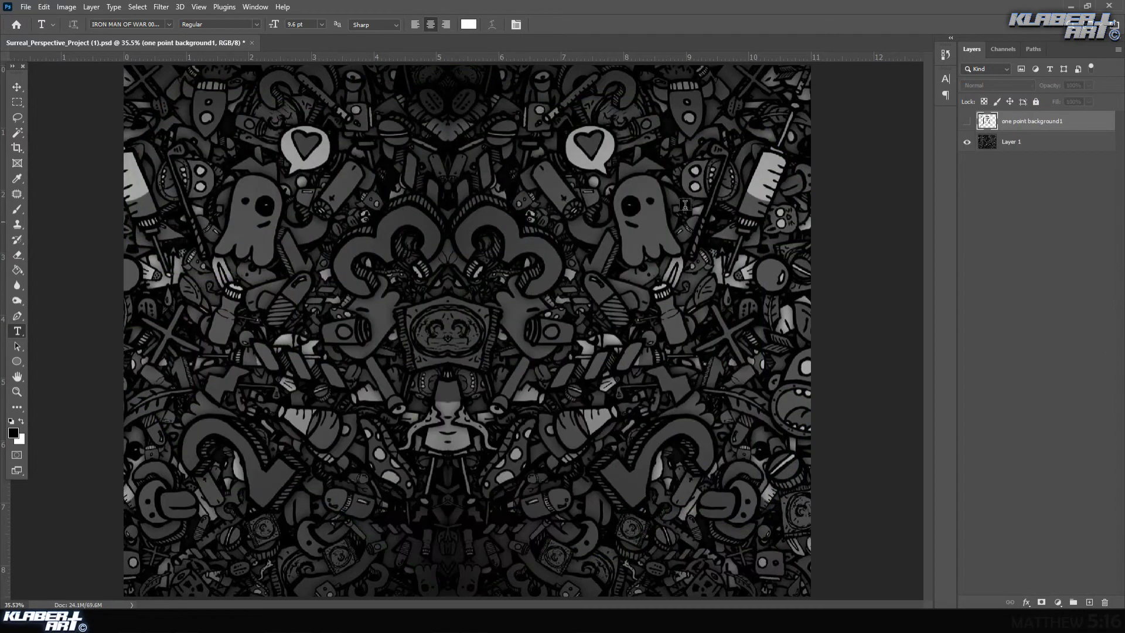
- Delete the patterned Layer 1 and make the one point background1 layer visible
click(1045, 143)
key(Delete)
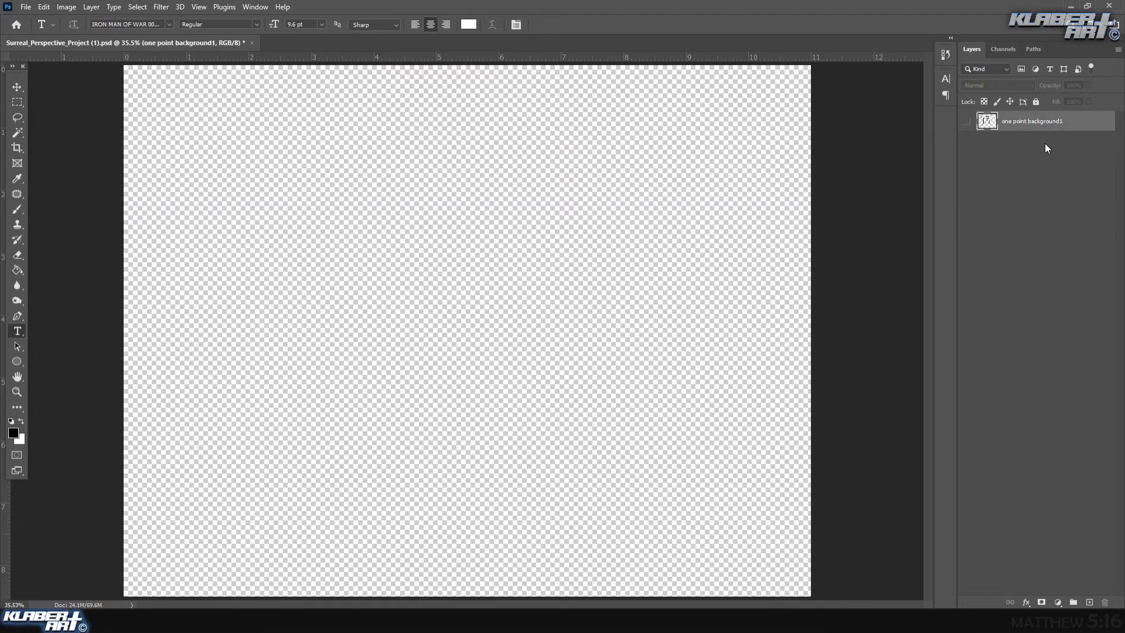
click(967, 121)
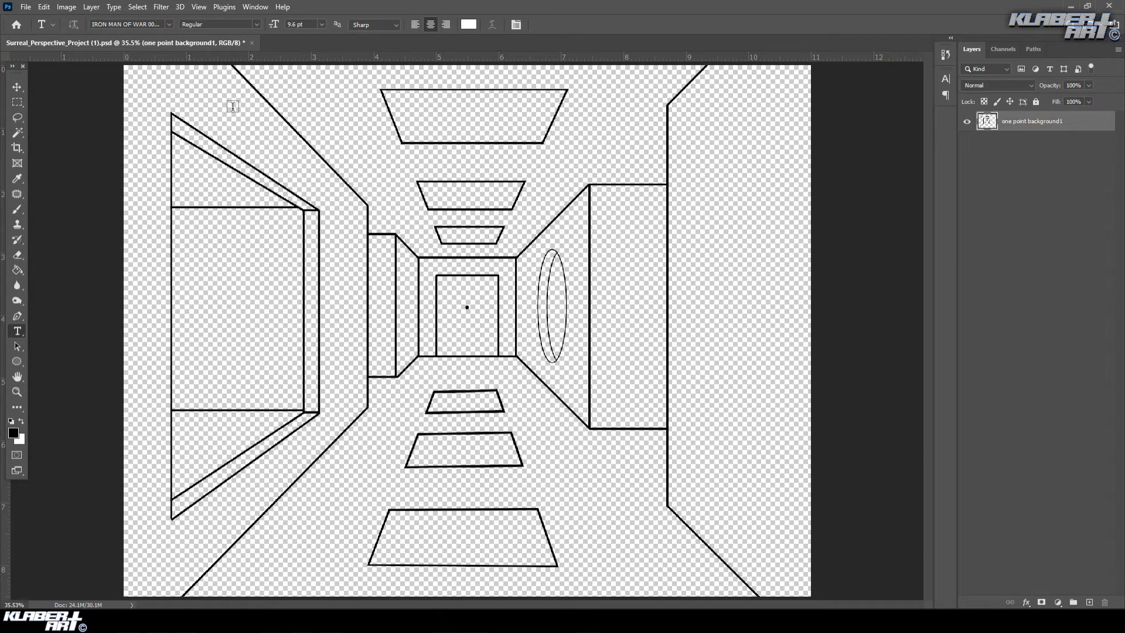
click(18, 133)
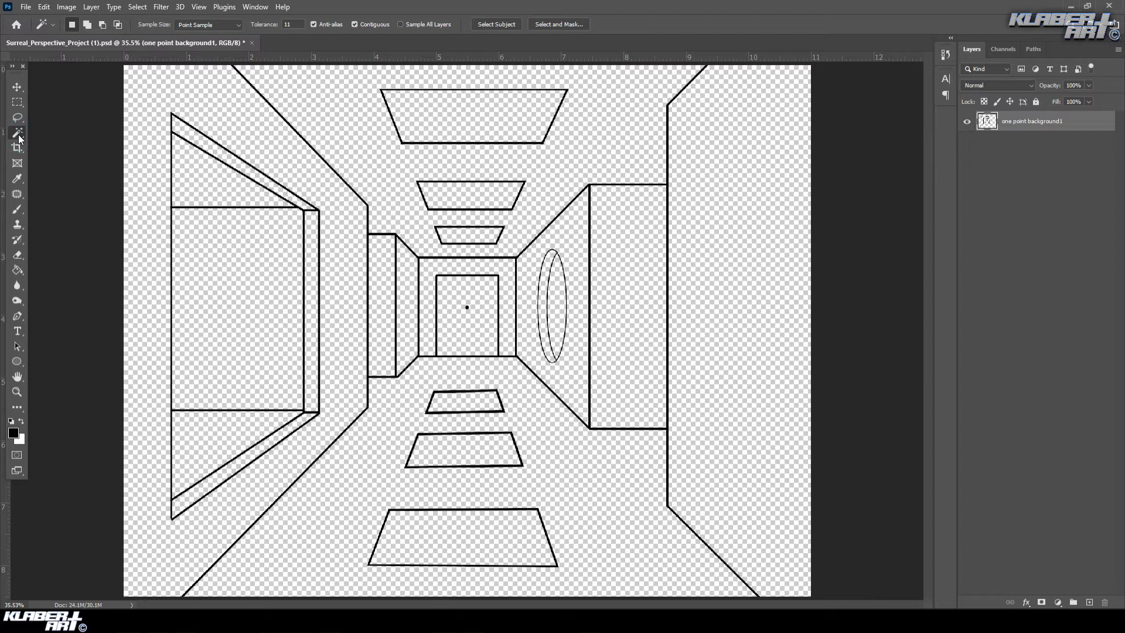
drag(19, 136, 69, 155)
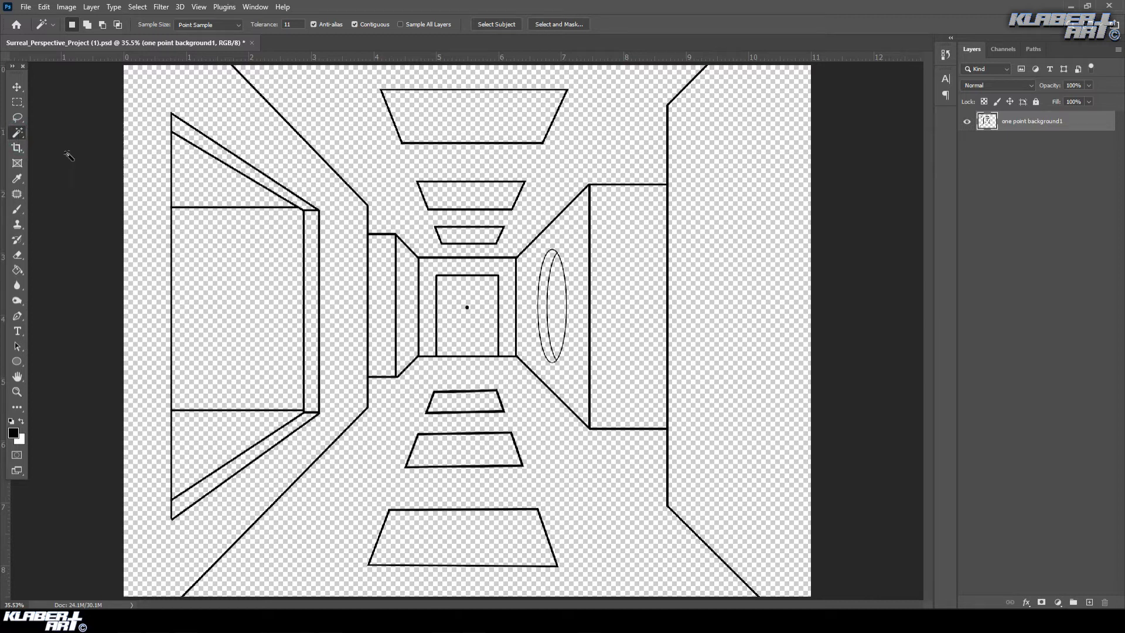
click(18, 133)
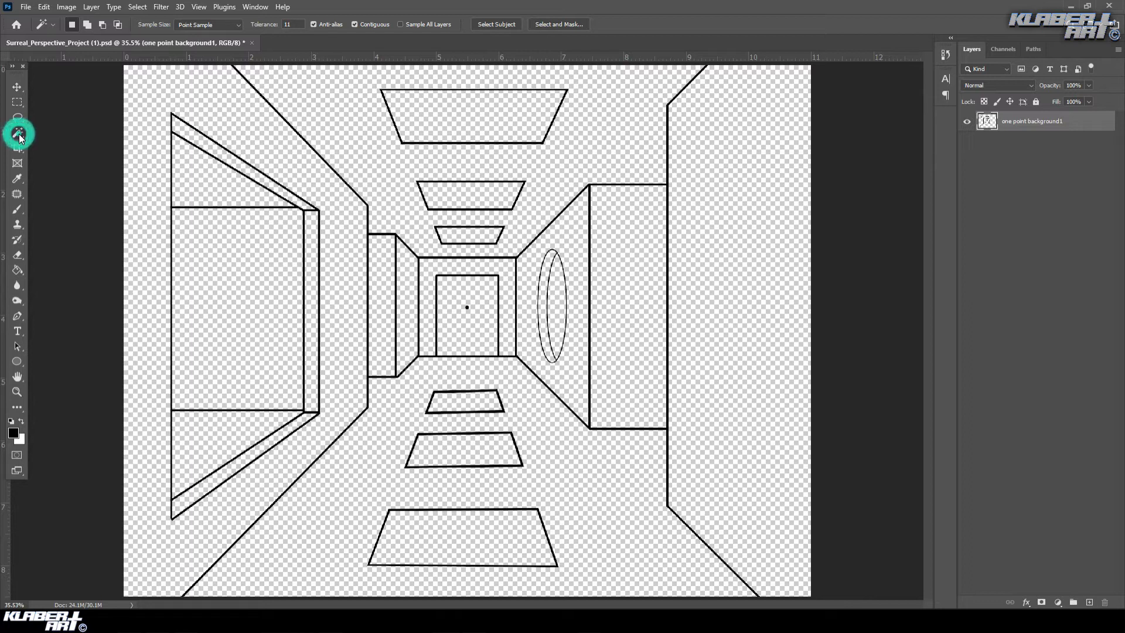
click(18, 128)
drag(20, 131, 59, 134)
click(18, 132)
click(19, 133)
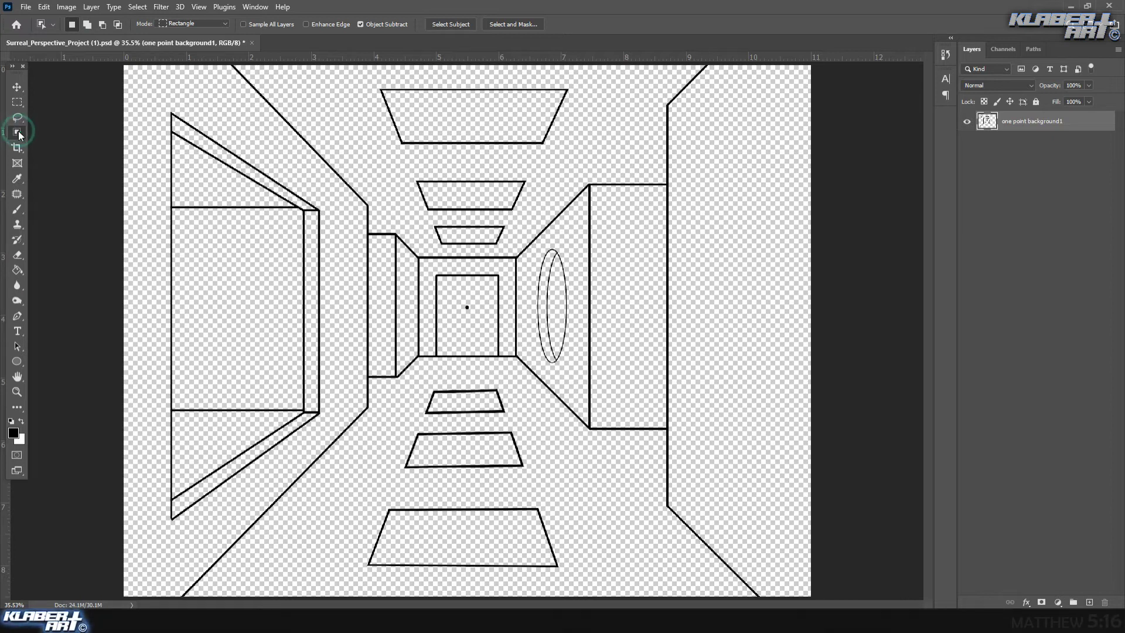
click(9, 135)
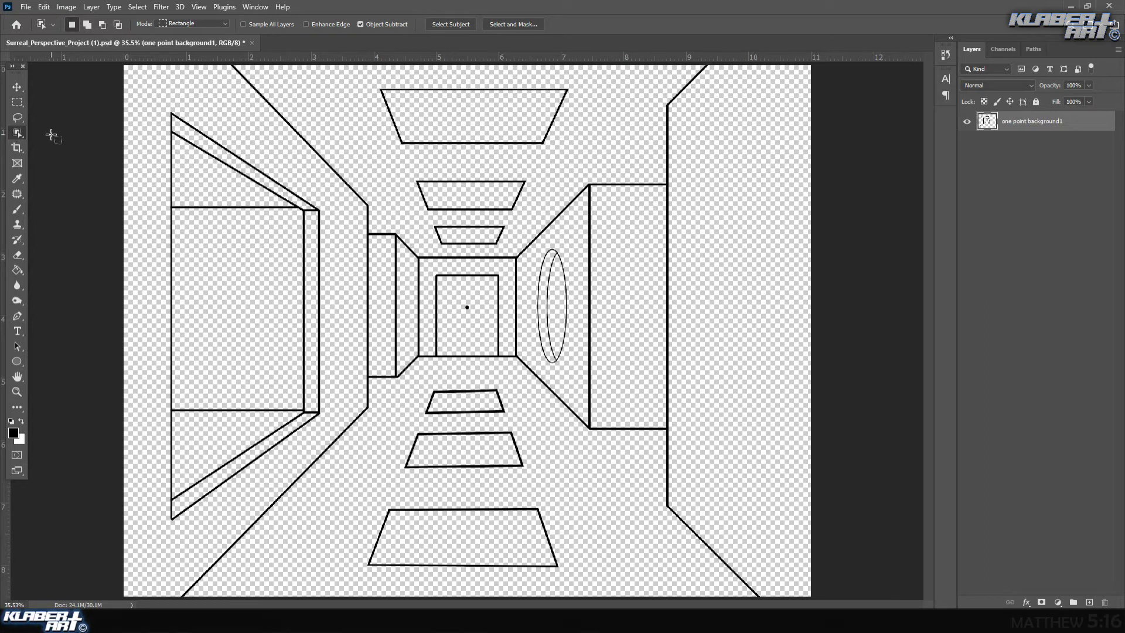
- Select the ceiling area of the one-point perspective drawing with the Magic Wand Tool
click(18, 133)
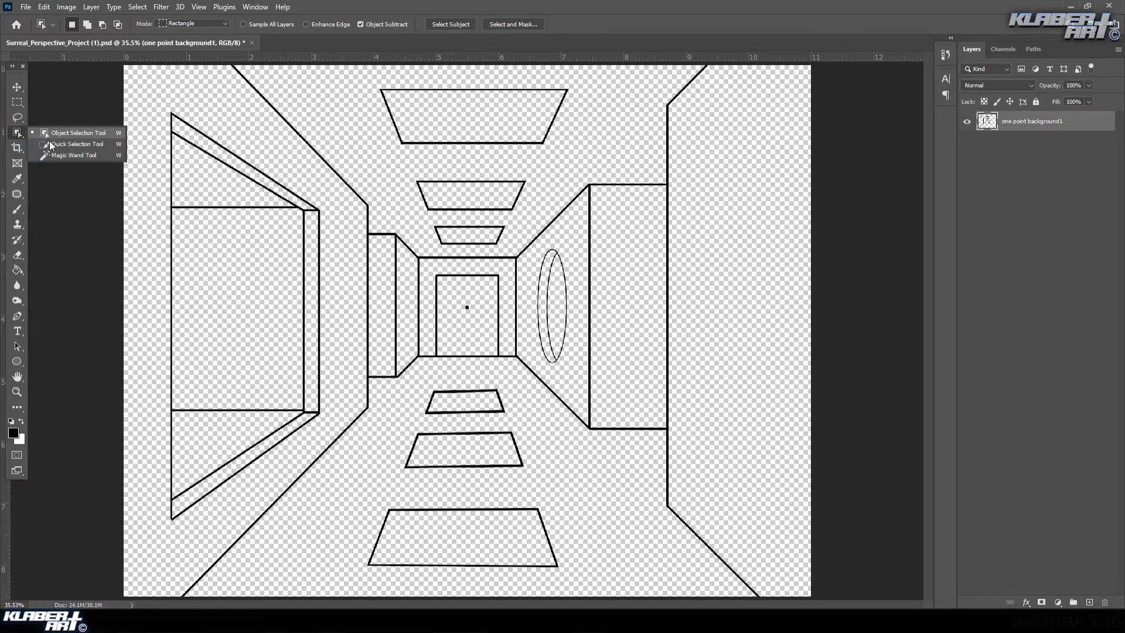
click(57, 155)
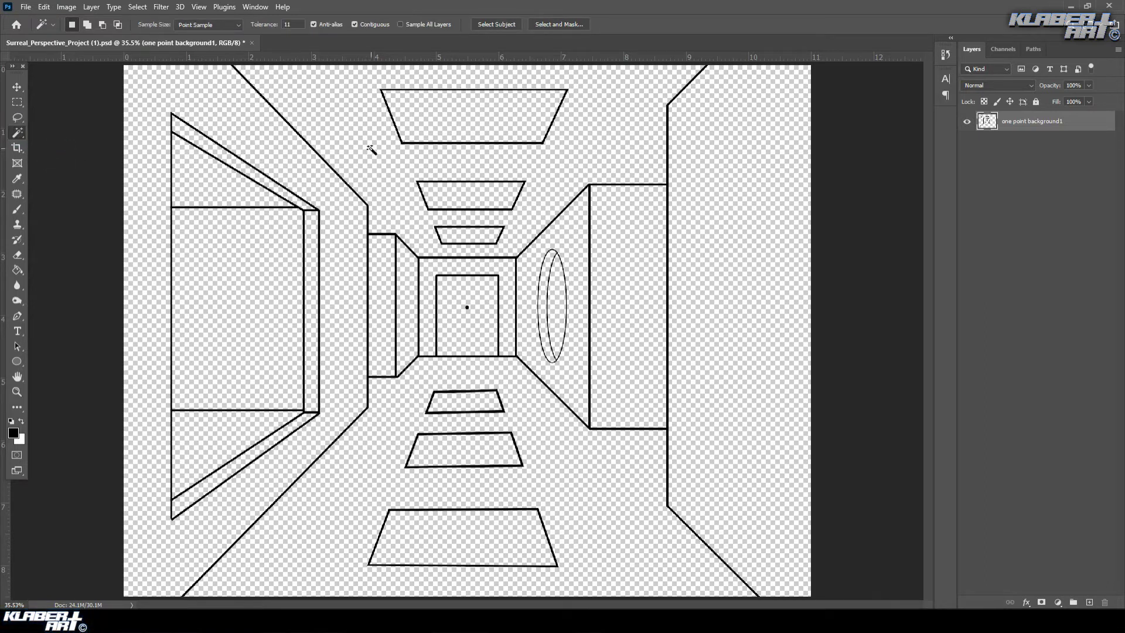
click(326, 108)
- Switch to the browser and search Google Images for "sky", filtering the results to large size
key(alt+Tab)
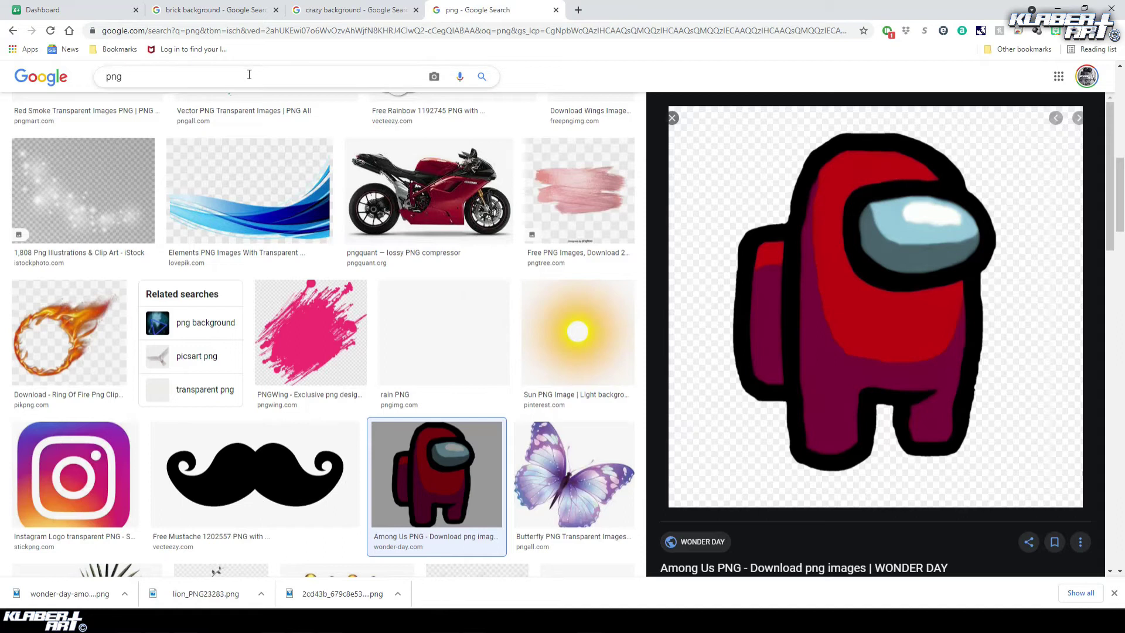
click(245, 77)
text(sky)
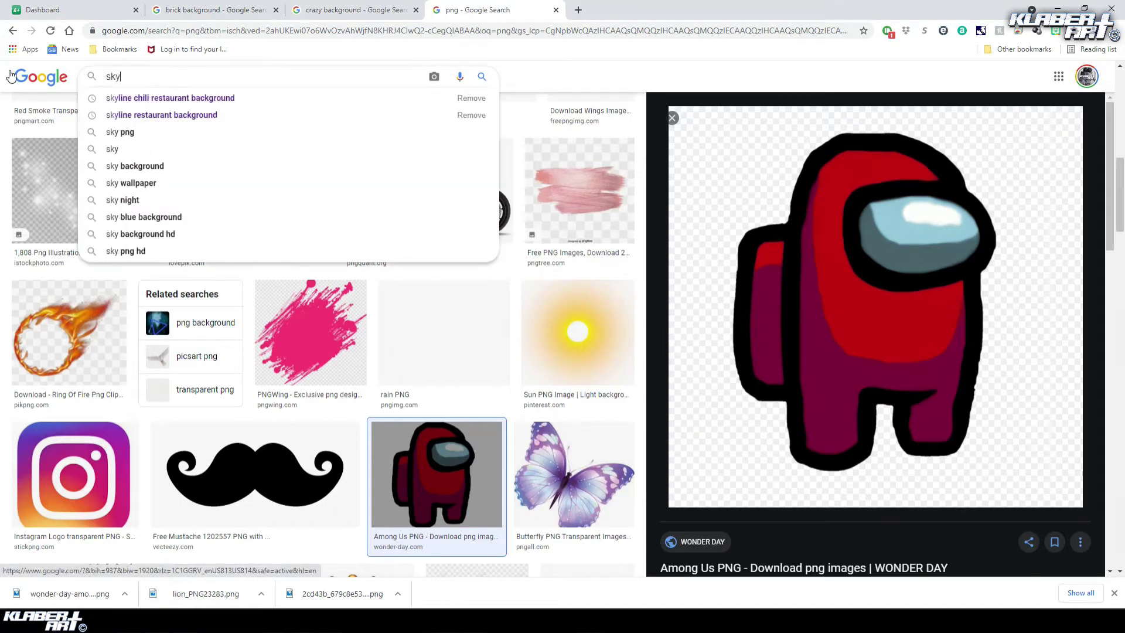
key(Return)
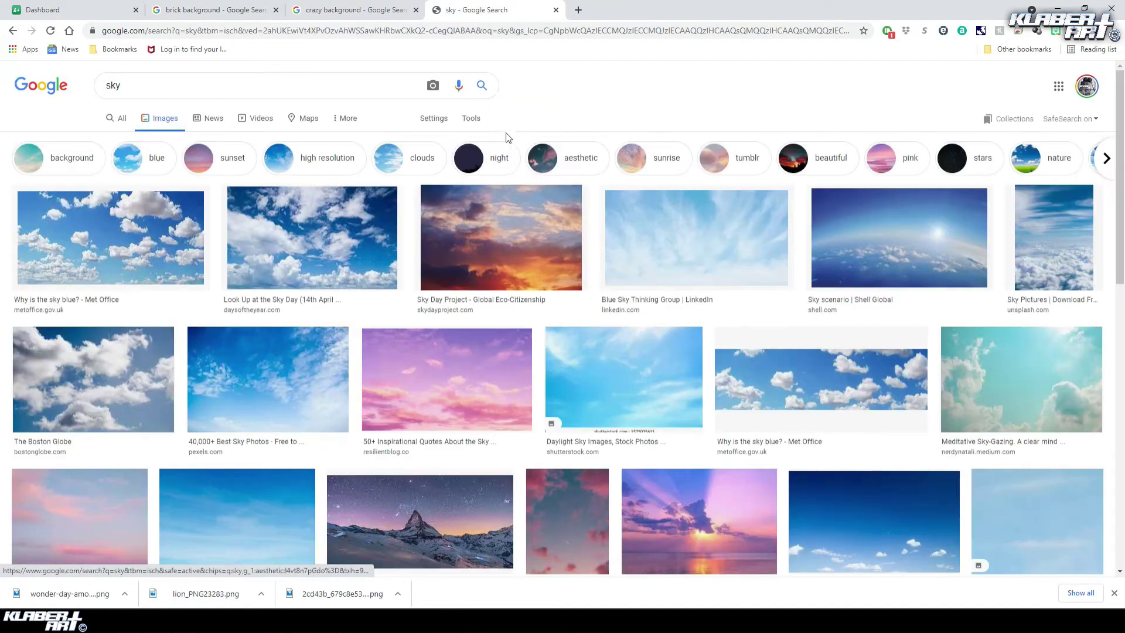
click(476, 119)
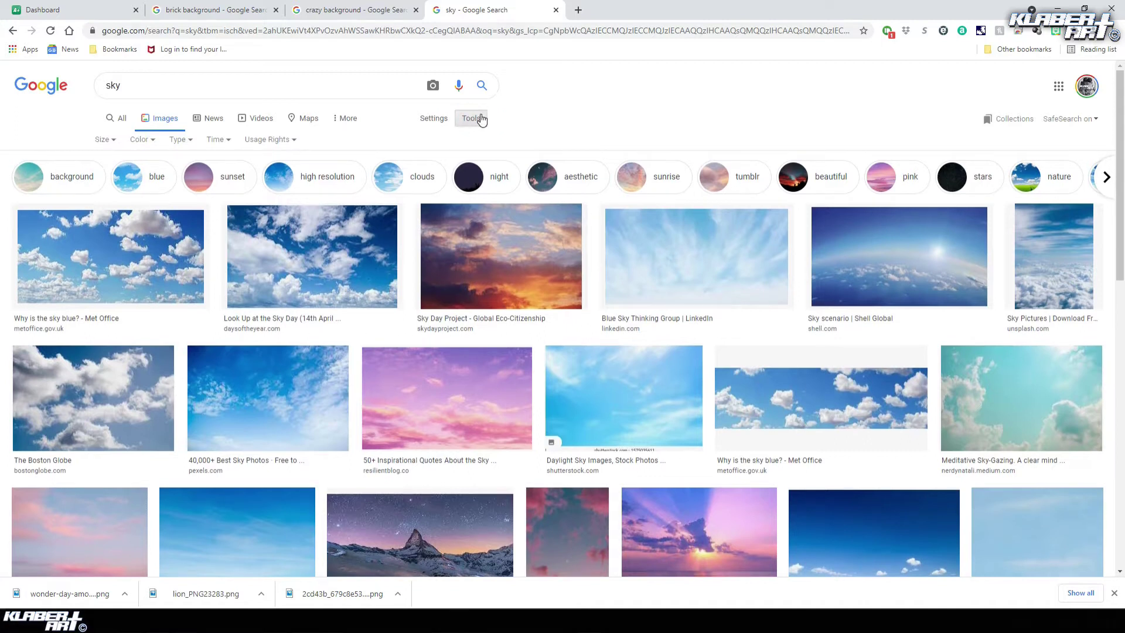
click(117, 140)
click(111, 179)
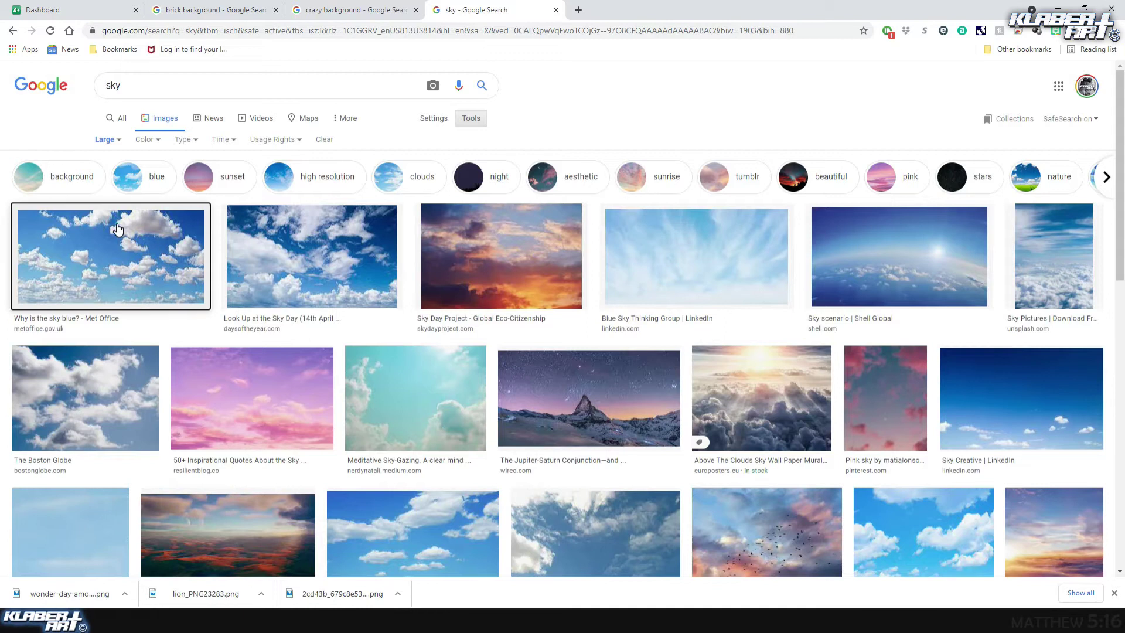
- Open the Met Office blue sky photo from the results and copy the enlarged image
click(187, 236)
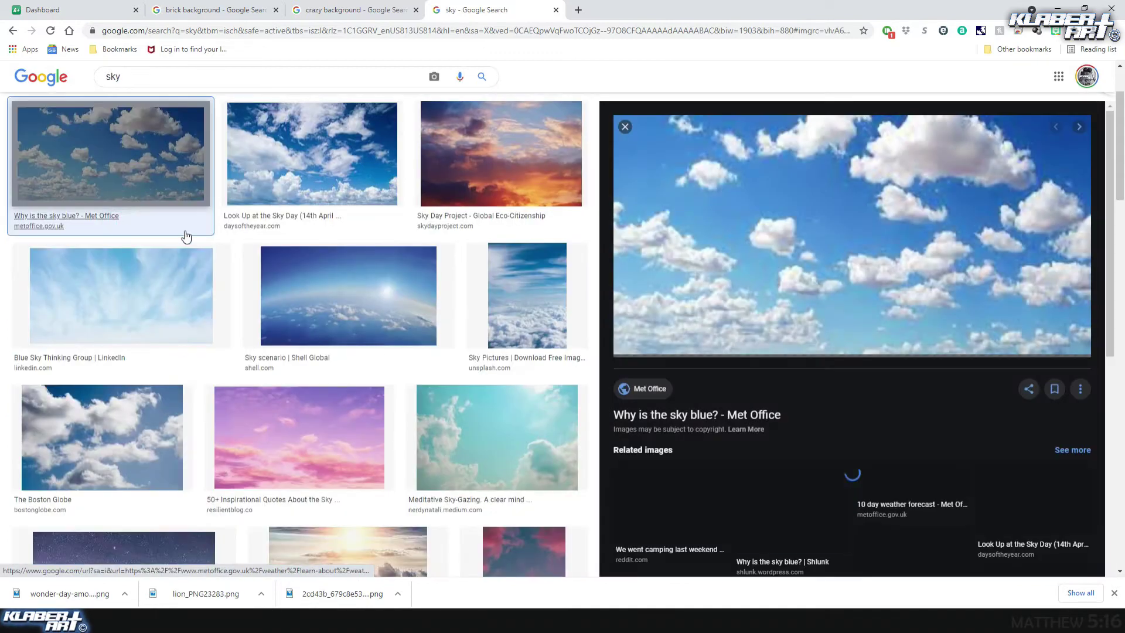
right_click(787, 240)
click(836, 384)
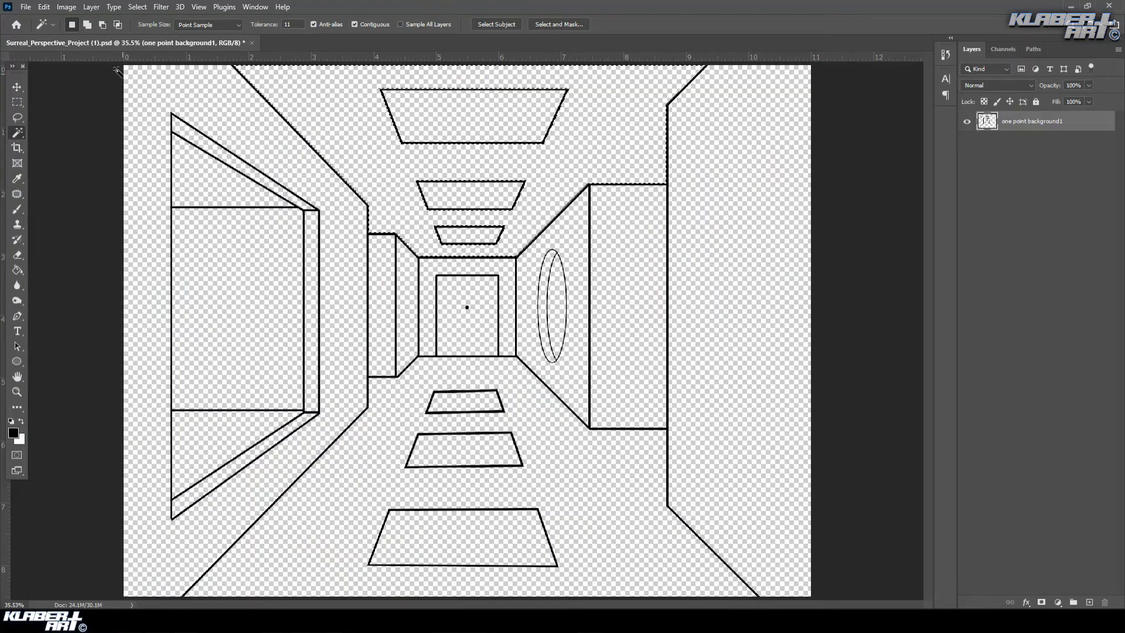
- In Photoshop, paste the copied sky image into the ceiling selection using Paste Into
click(44, 7)
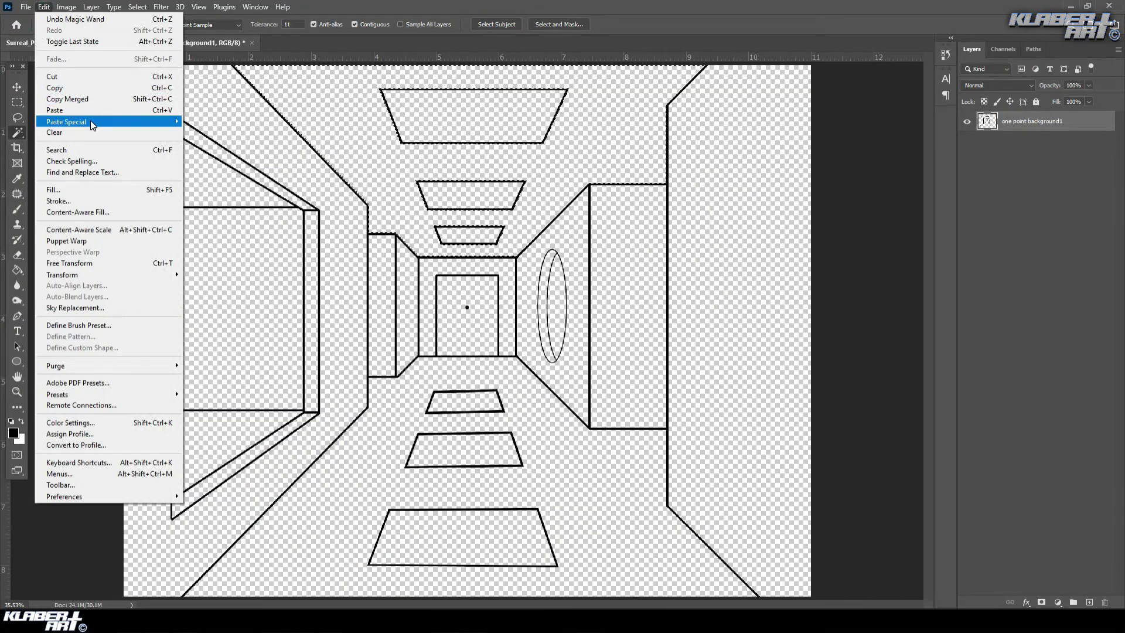
mouse_move(90, 120)
click(236, 143)
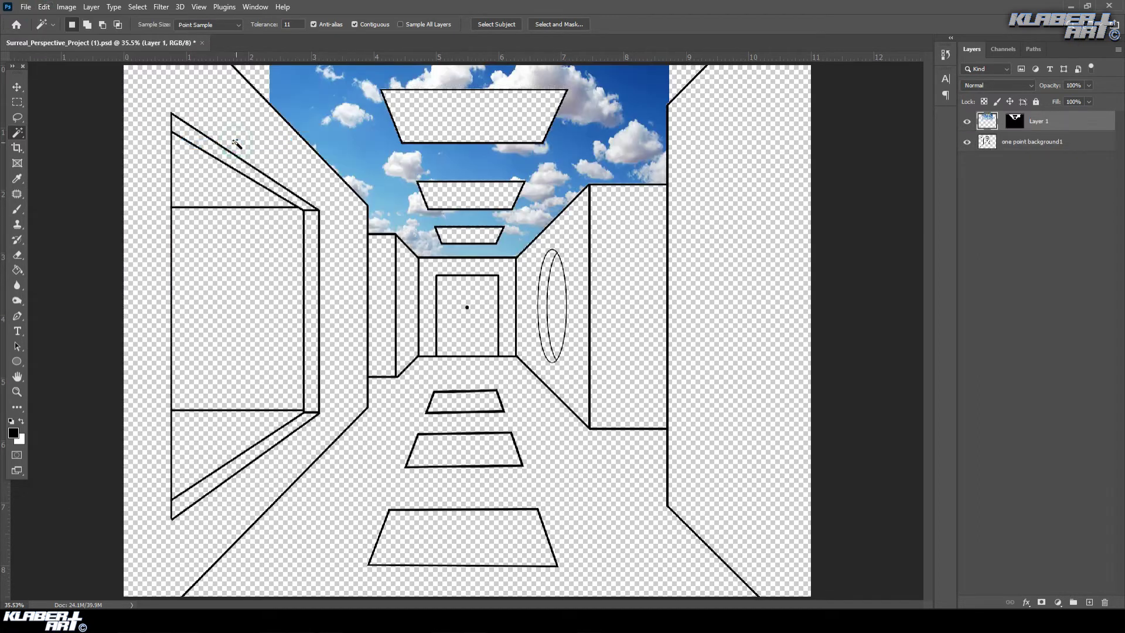
- Free Transform the sky image, pulling its two upper corners outward to the ends of the ceiling lines
click(45, 7)
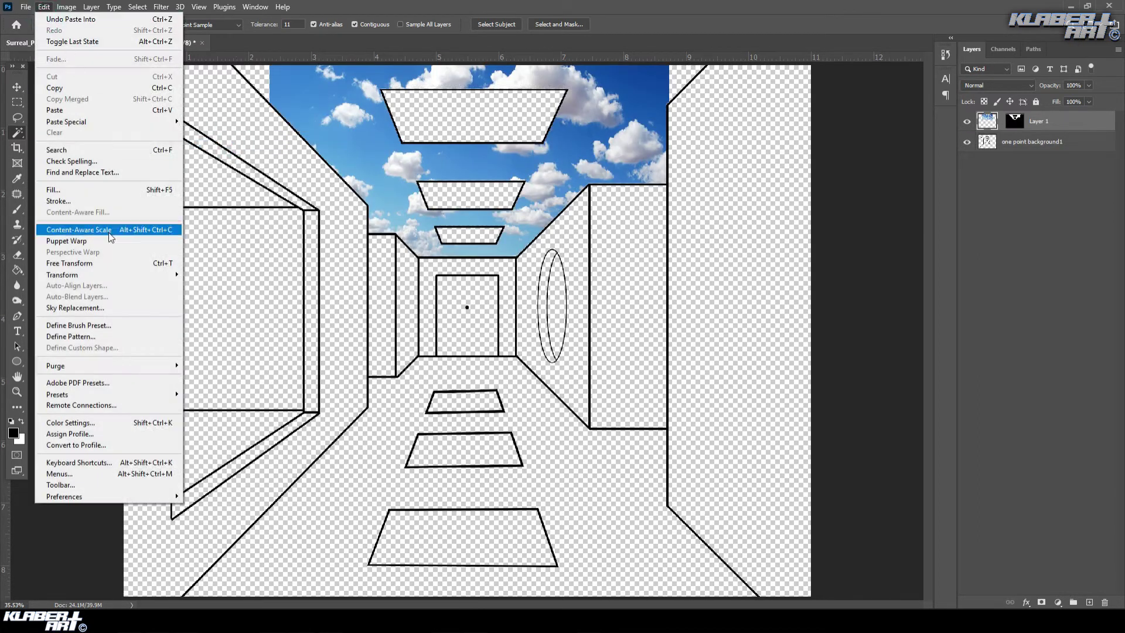
click(106, 263)
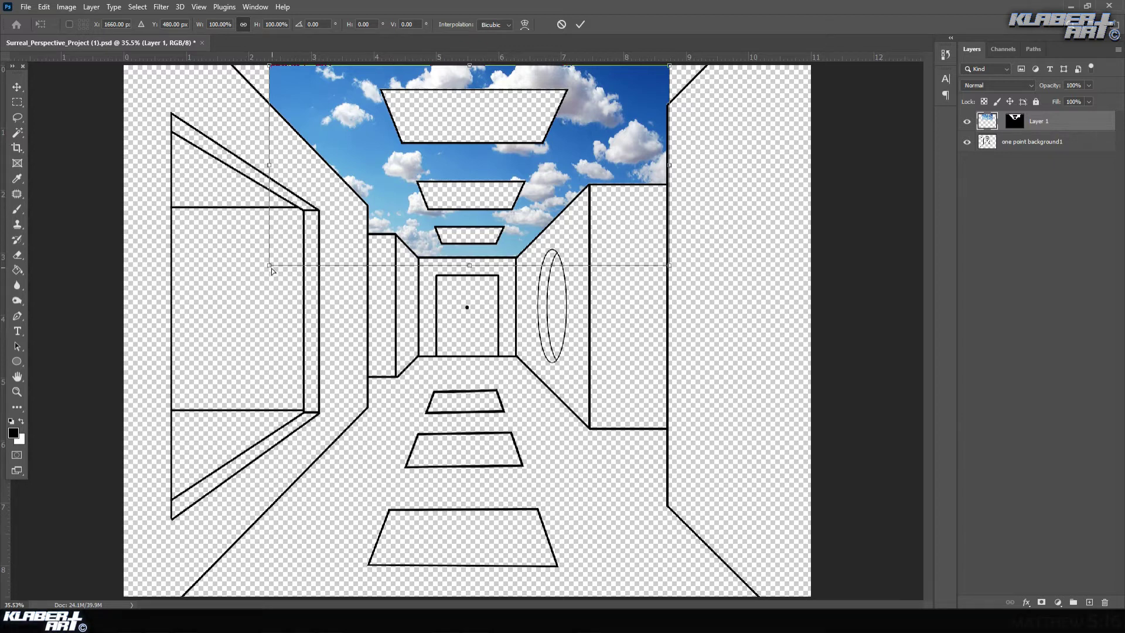
drag(270, 68, 228, 63)
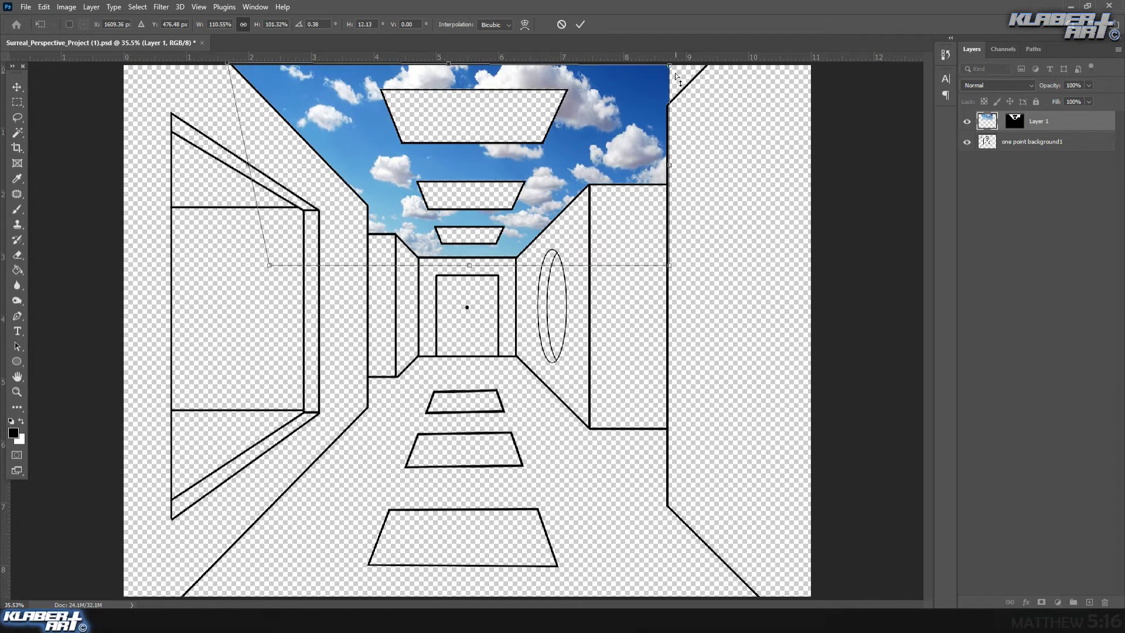
drag(671, 67, 710, 66)
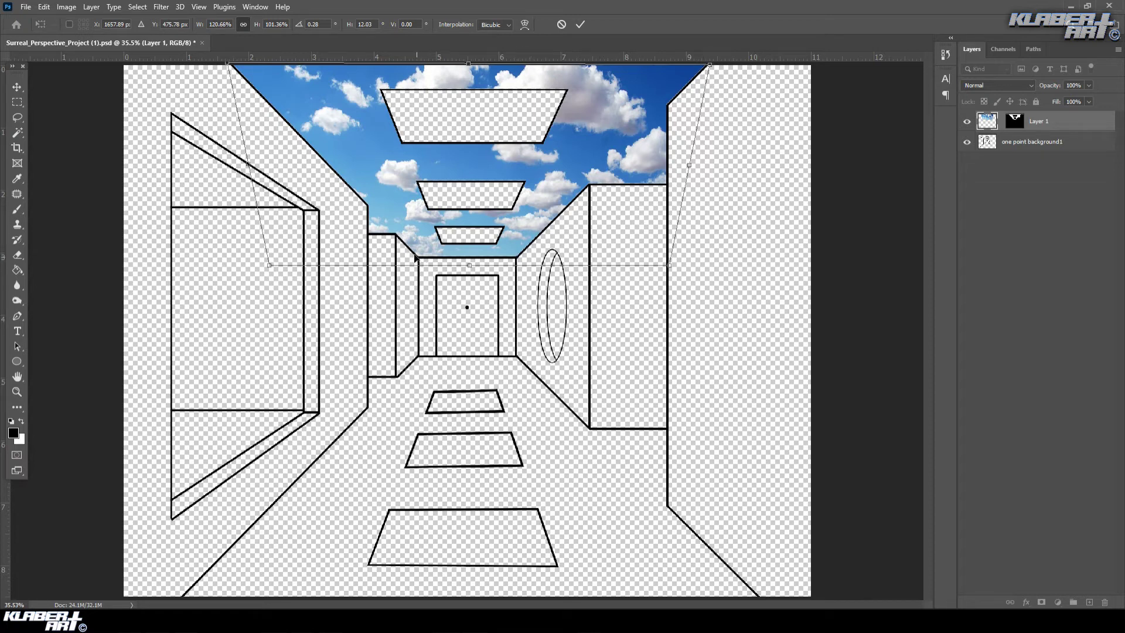
- Try to distort the sky into ceiling perspective by moving its lower corners in to the back wall's upper edge
drag(270, 267, 415, 260)
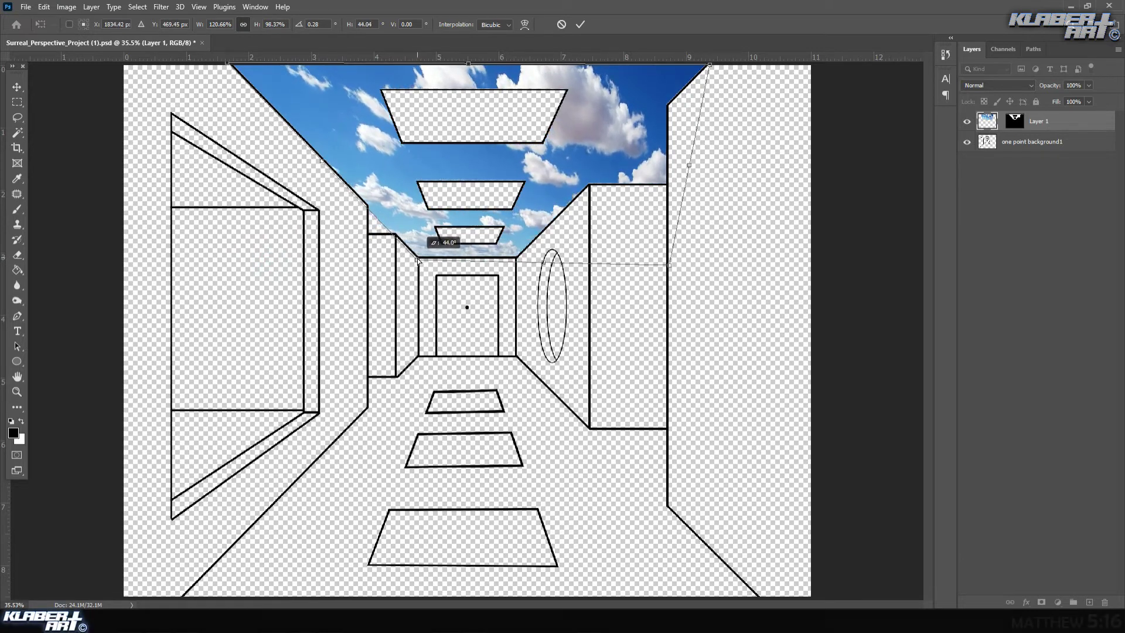
drag(669, 265, 550, 264)
drag(710, 68, 712, 62)
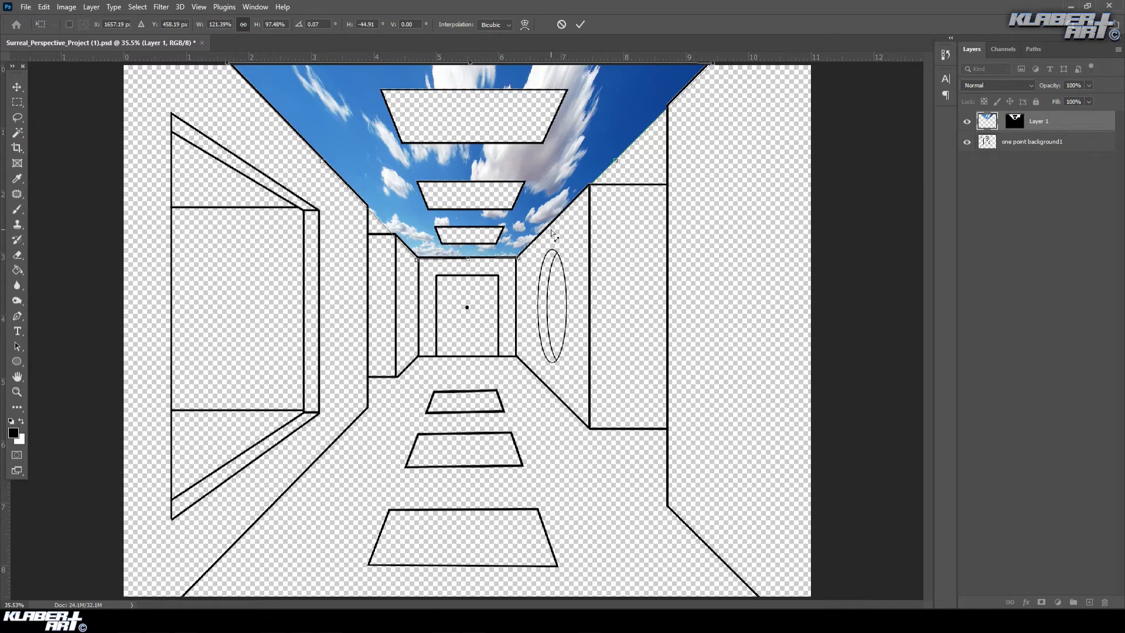
drag(519, 256, 539, 271)
drag(435, 273, 418, 276)
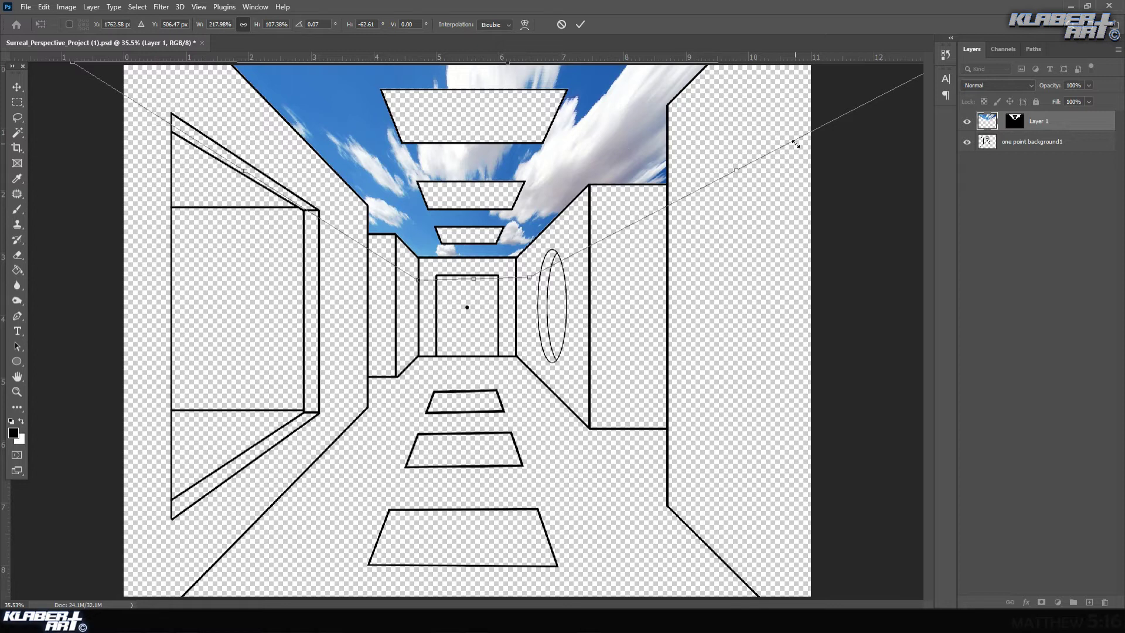
- Undo the lower-corner distortions of the sky, keeping only the widened upper edge, and apply the transform
key(ctrl+z)
key(ctrl+z)
key(ctrl+z)
key(ctrl+z)
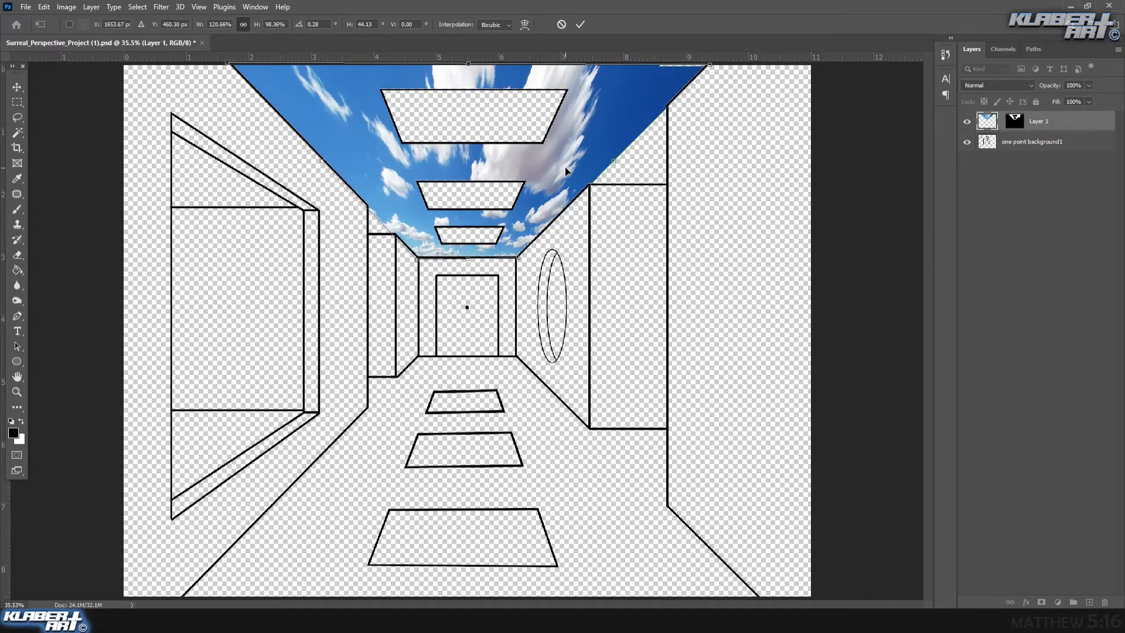
key(ctrl+z)
key(ctrl+z)
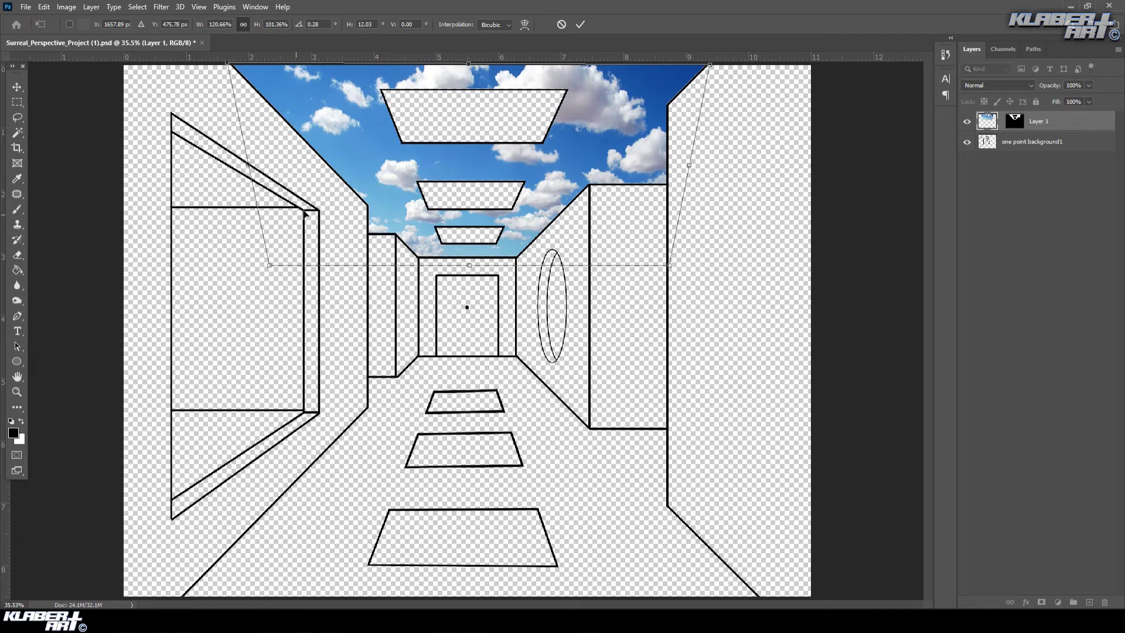
click(17, 87)
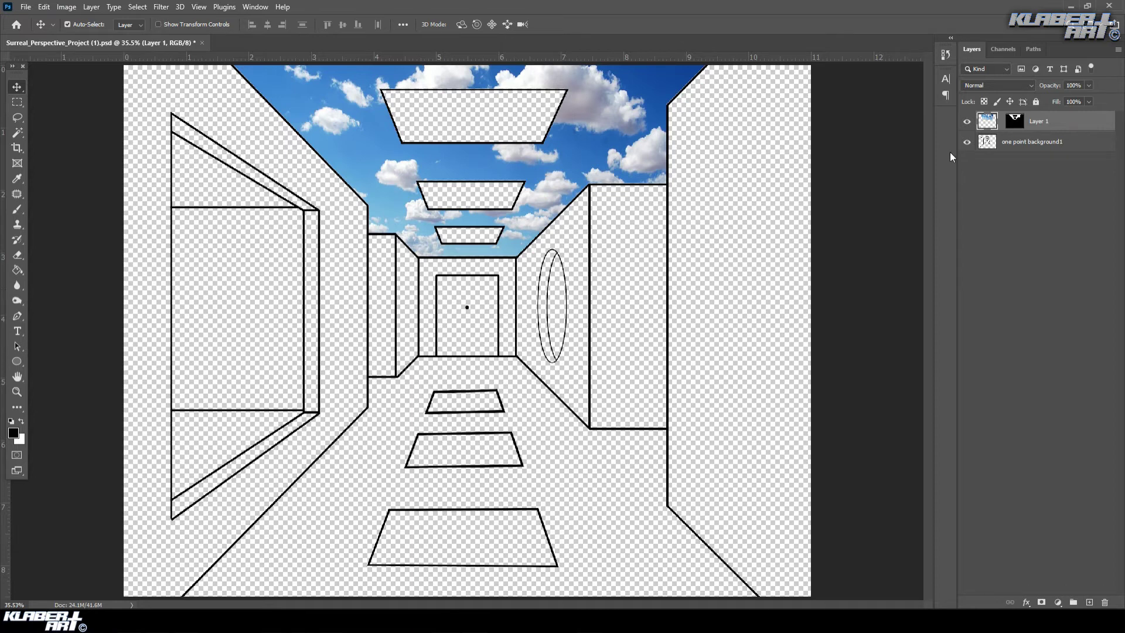
- Try to select the receding right wall with the Magic Wand on the sky layer, and clear the selection
click(20, 133)
click(575, 240)
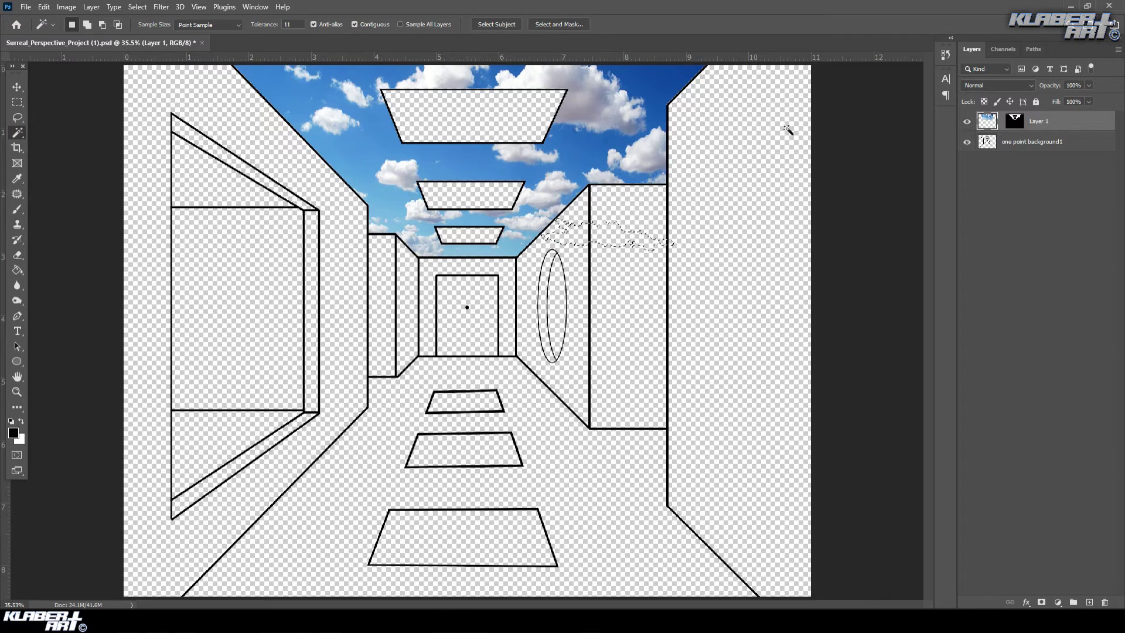
click(137, 6)
click(149, 32)
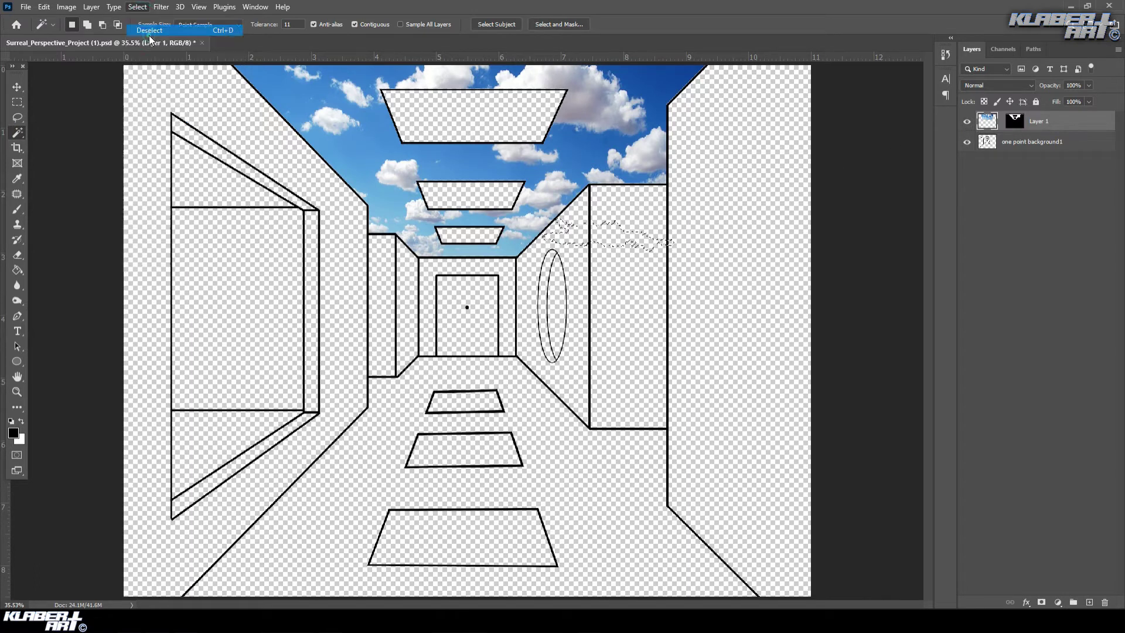
- On the one point background1 layer, select the receding right wall area around the oval with the Magic Wand
click(1024, 148)
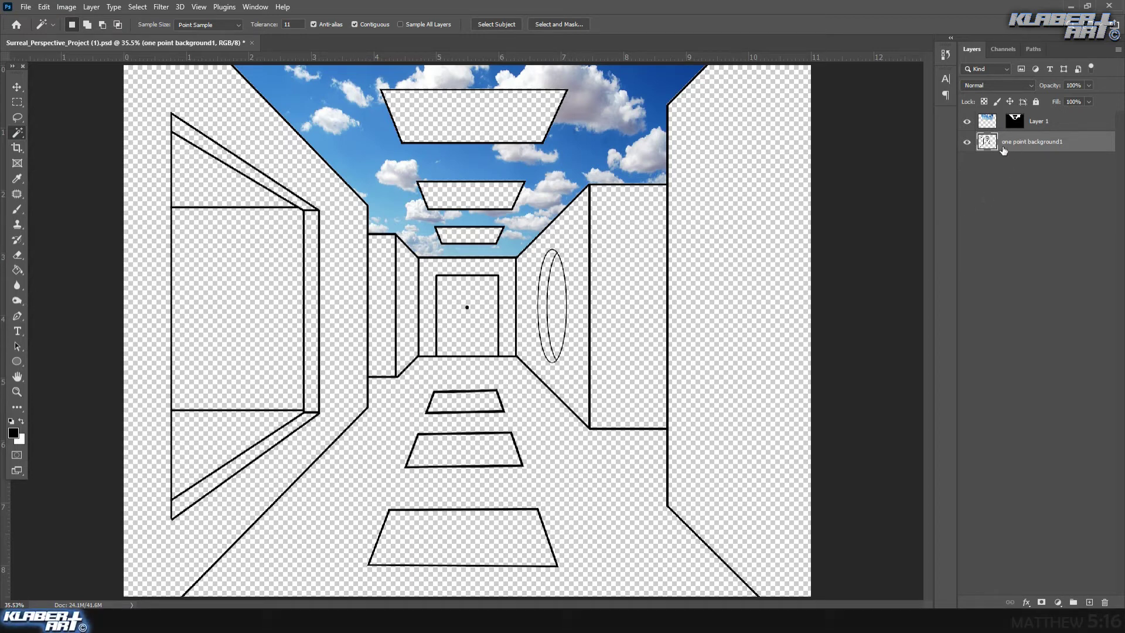
click(1060, 143)
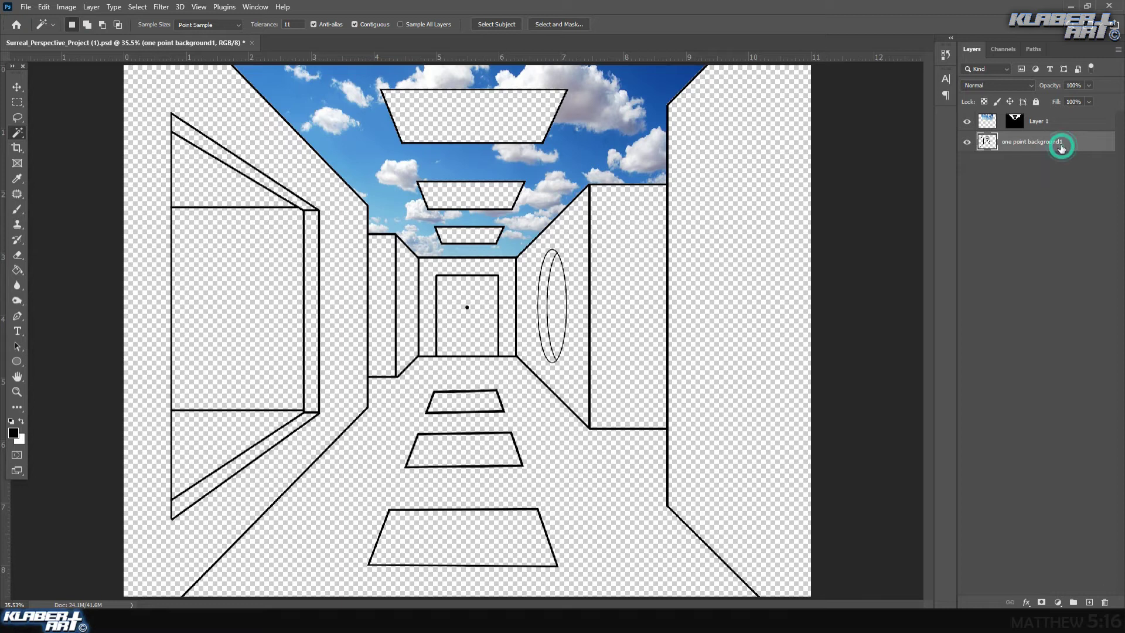
click(576, 239)
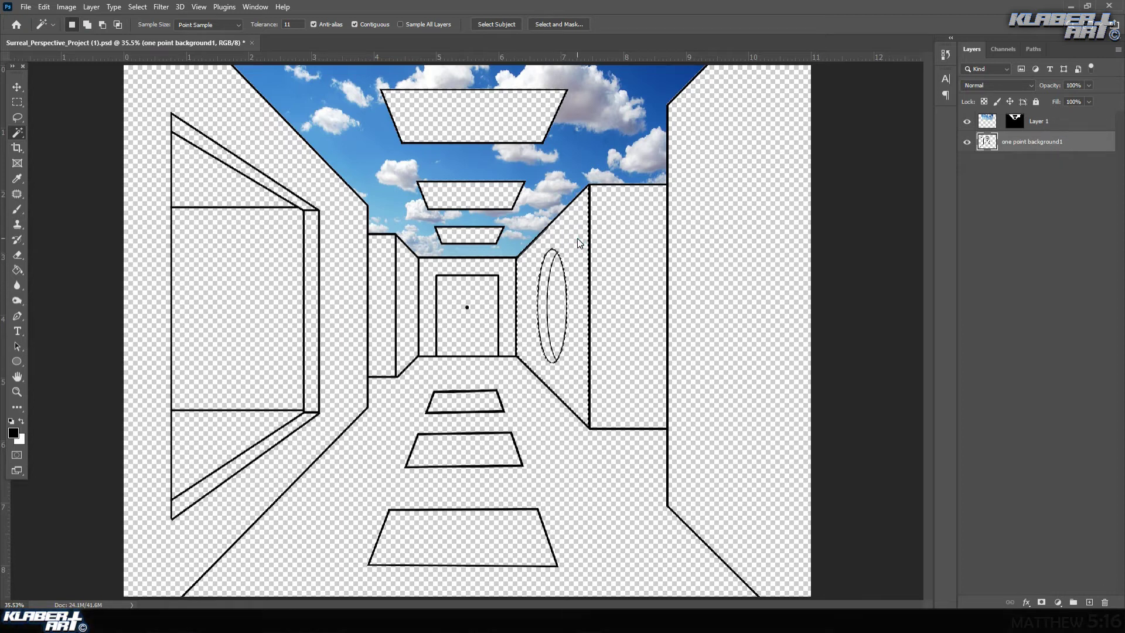
- Switch to the browser and search Google Images for "brick wall", filtering the results to large size
key(alt+Tab)
double_click(186, 80)
text(brick wall)
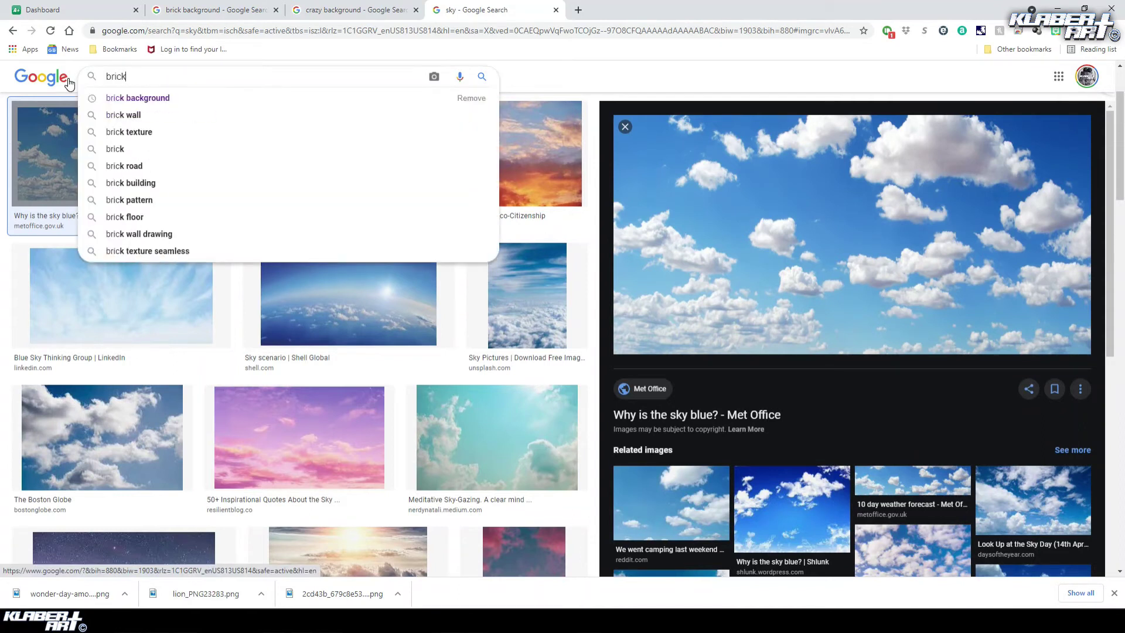
key(Return)
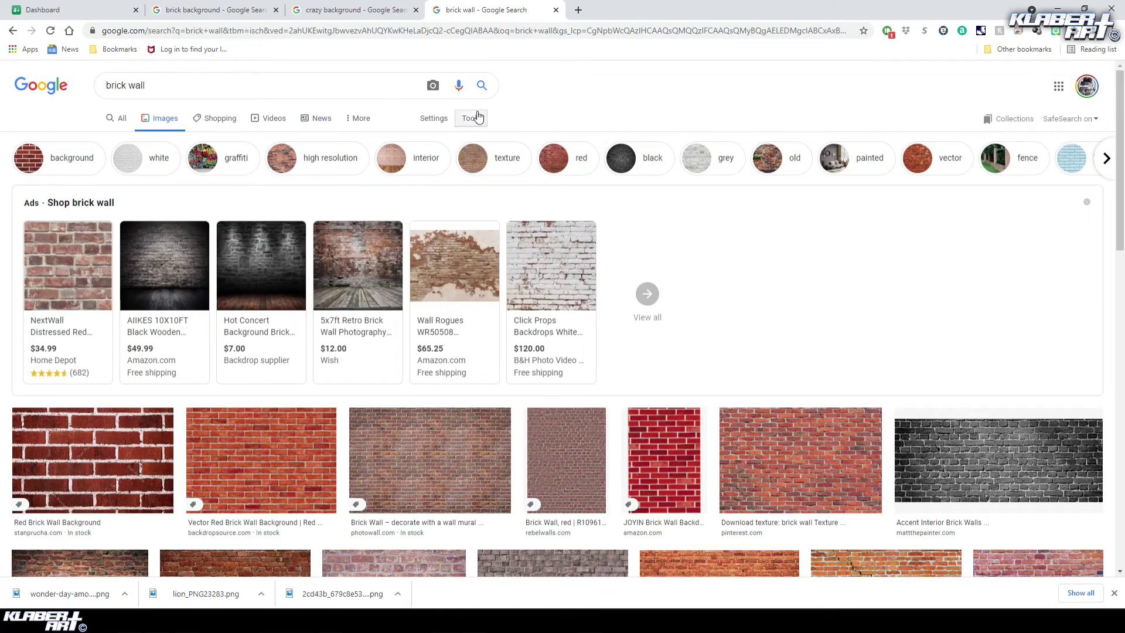
click(471, 117)
click(103, 140)
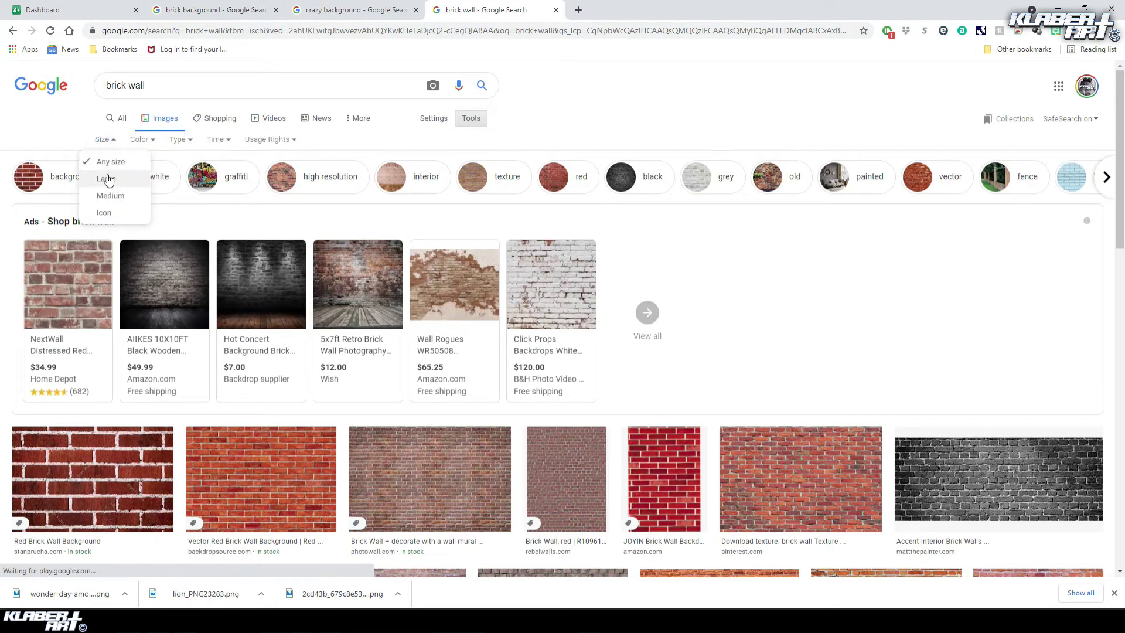
click(106, 175)
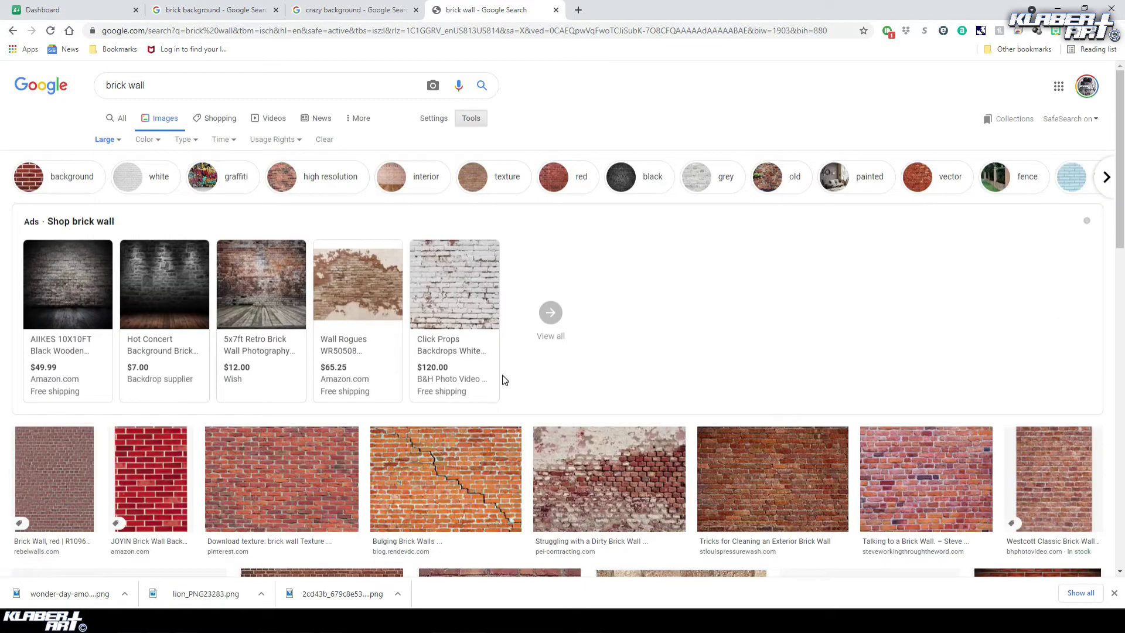
- Open the cracked orange "Bulging Brick Walls" photo from the results and copy the enlarged image
scroll(502, 378, down, 2)
click(445, 367)
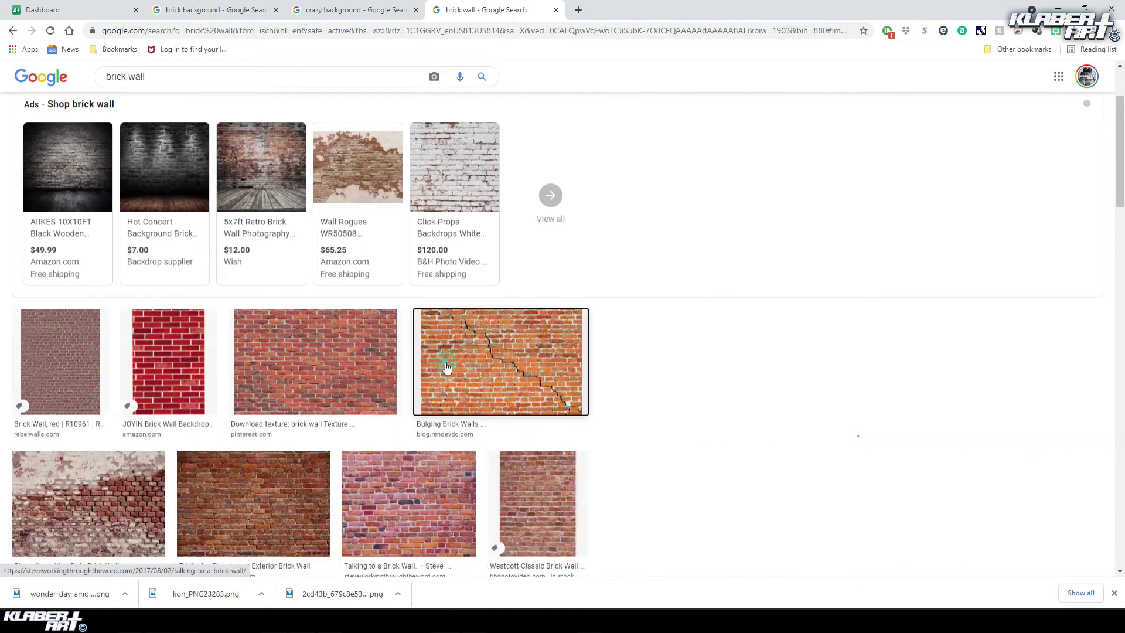
right_click(809, 220)
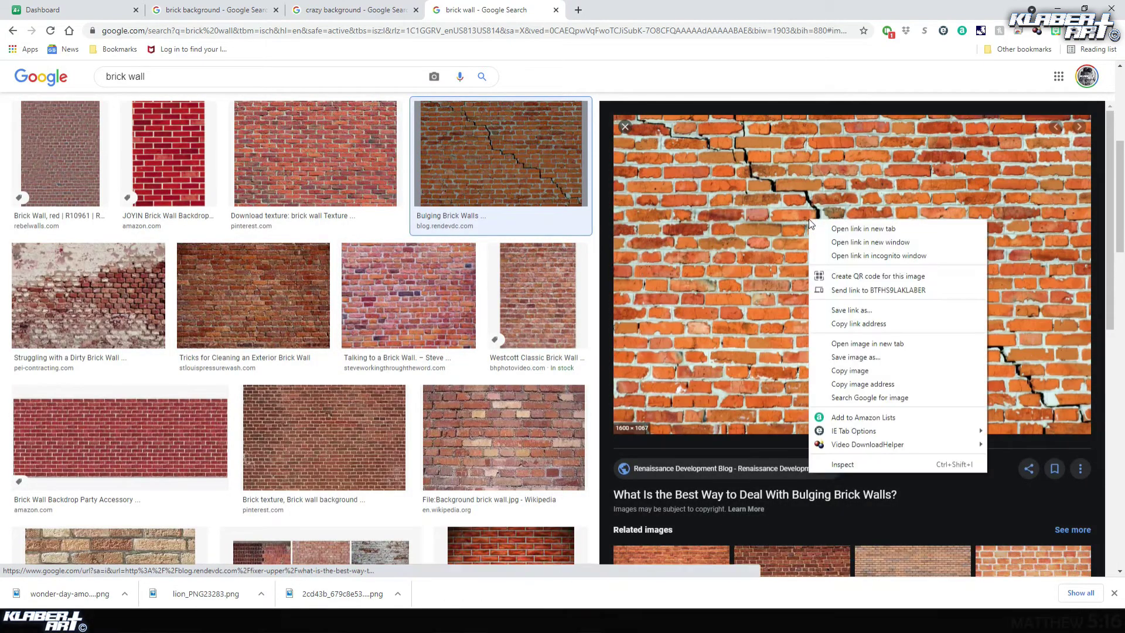
click(851, 370)
- Return to Photoshop and paste the copied brick image into the receding right wall selection using Paste Into
key(alt+Tab)
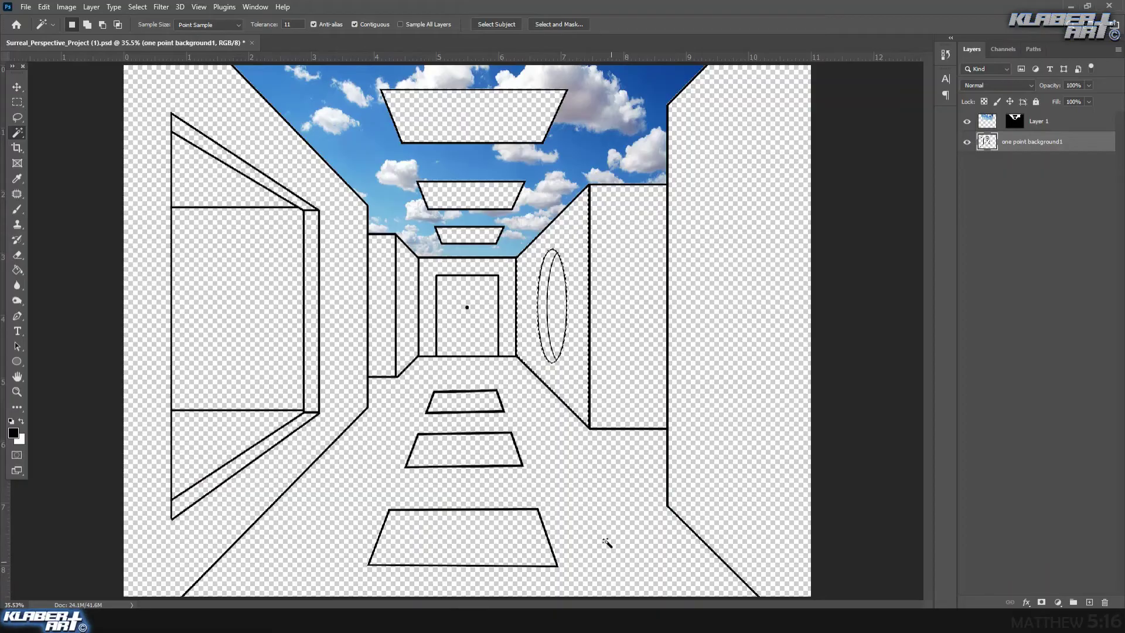
click(43, 7)
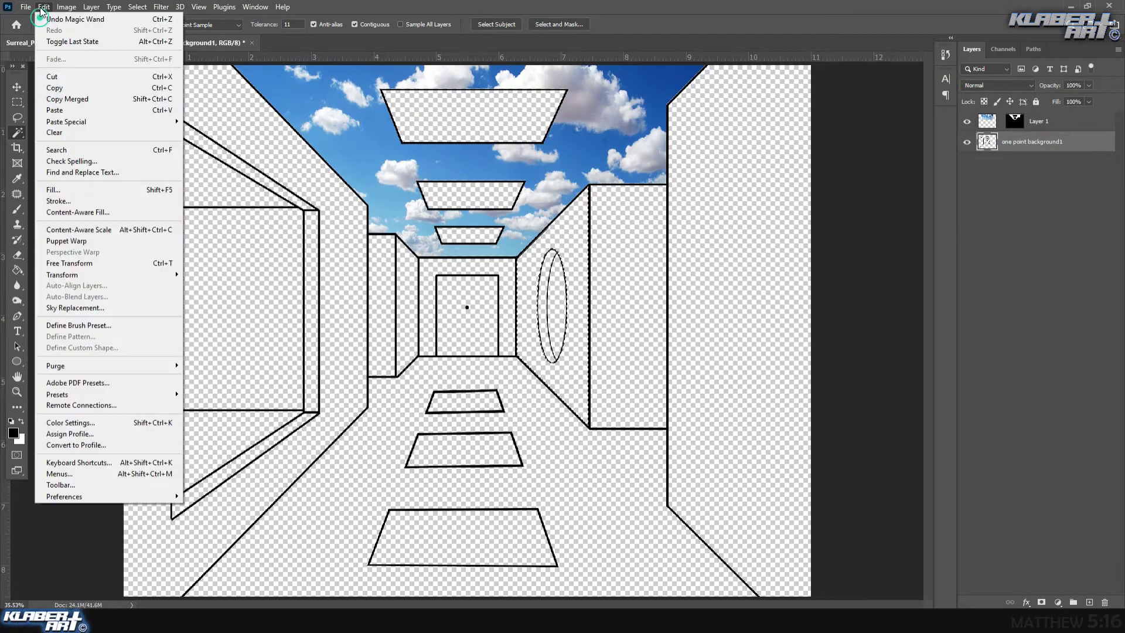
mouse_move(84, 122)
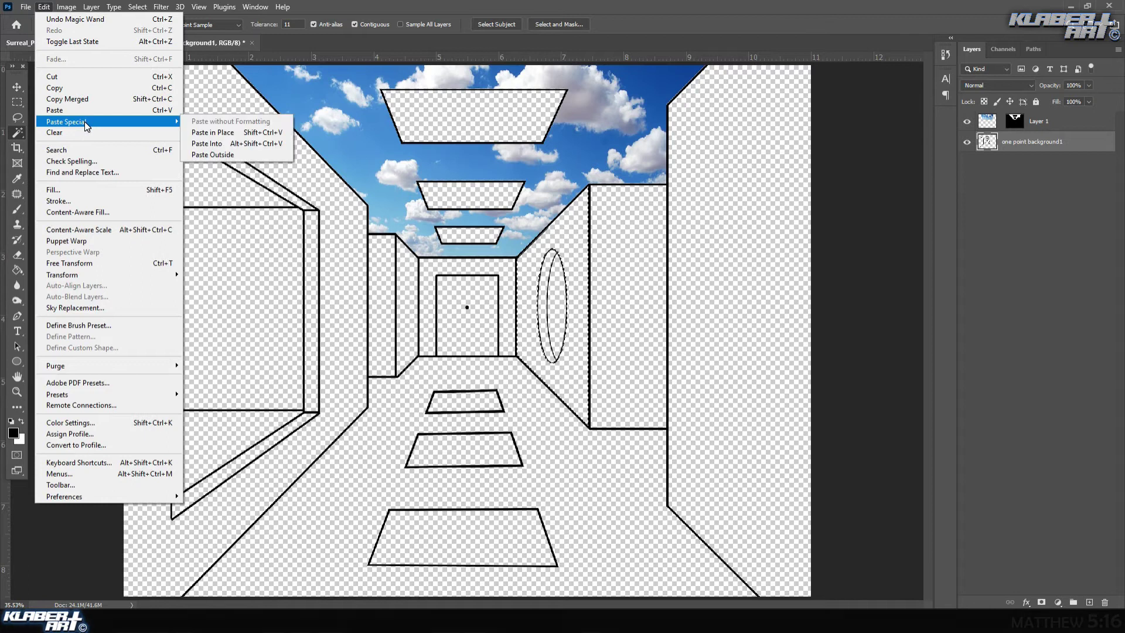
click(226, 147)
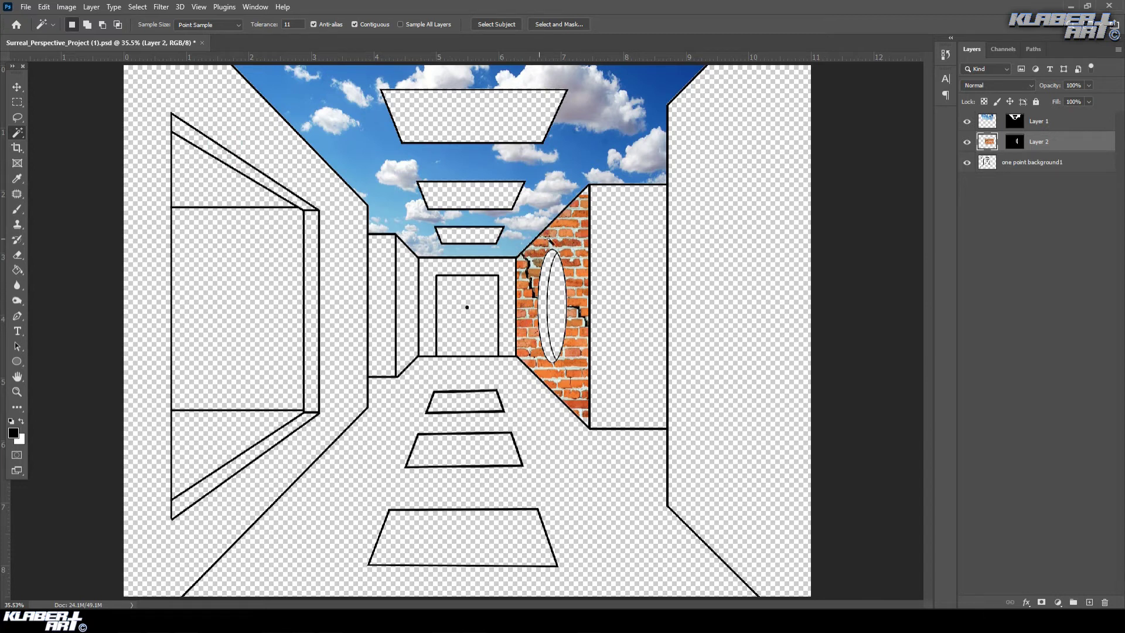
- Free Transform the brick image, distorting its four corners to match the receding right wall's perspective, and apply it
click(43, 7)
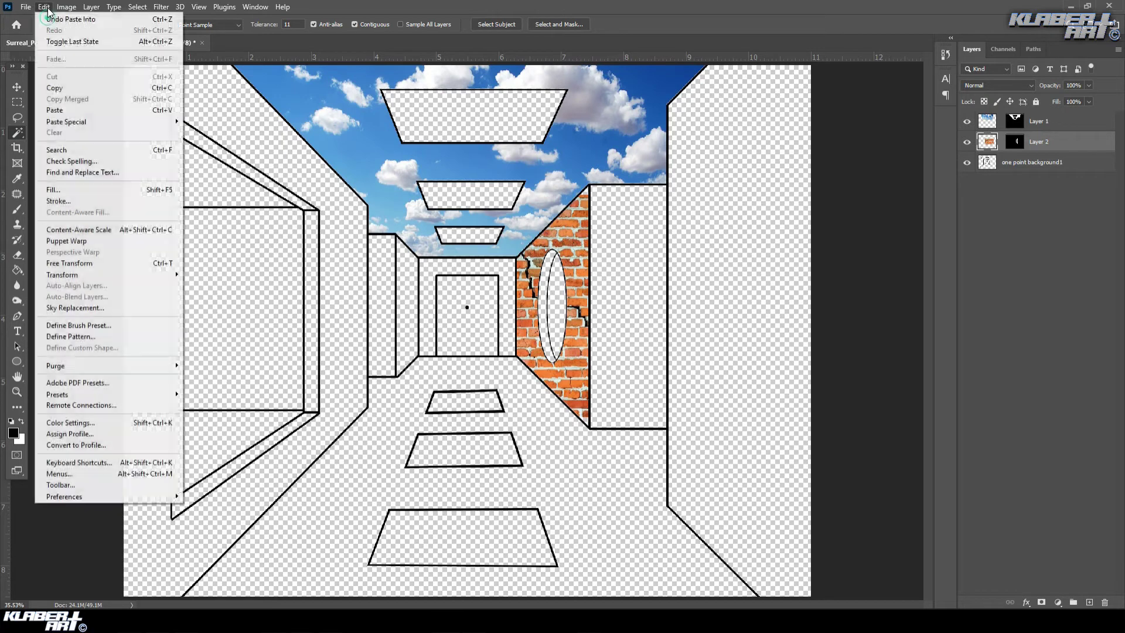
click(104, 262)
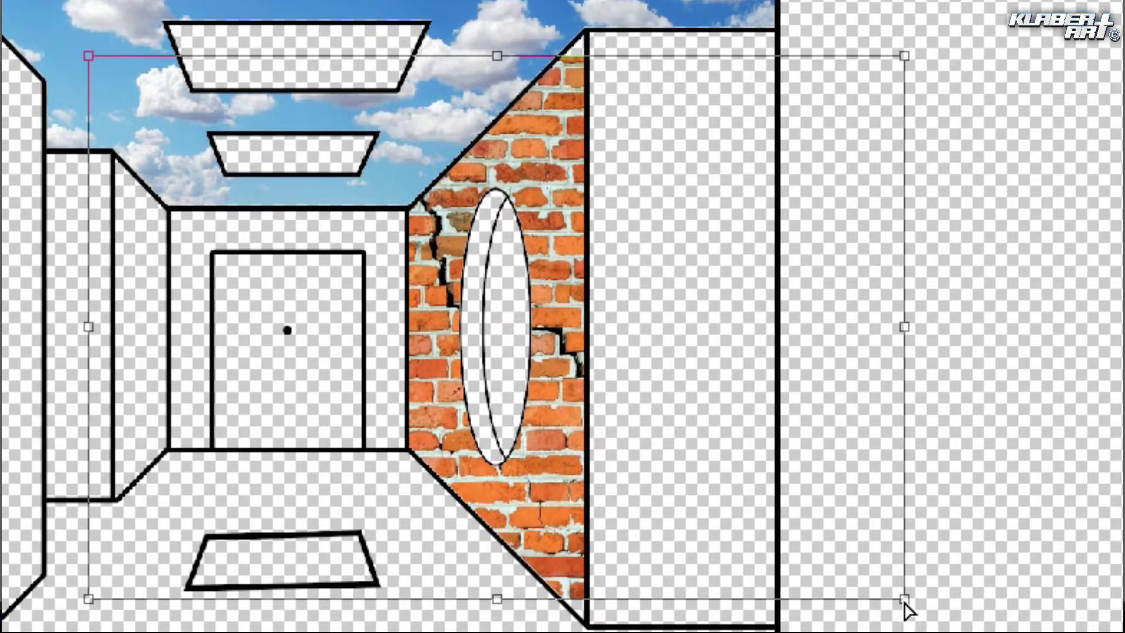
drag(904, 602, 593, 630)
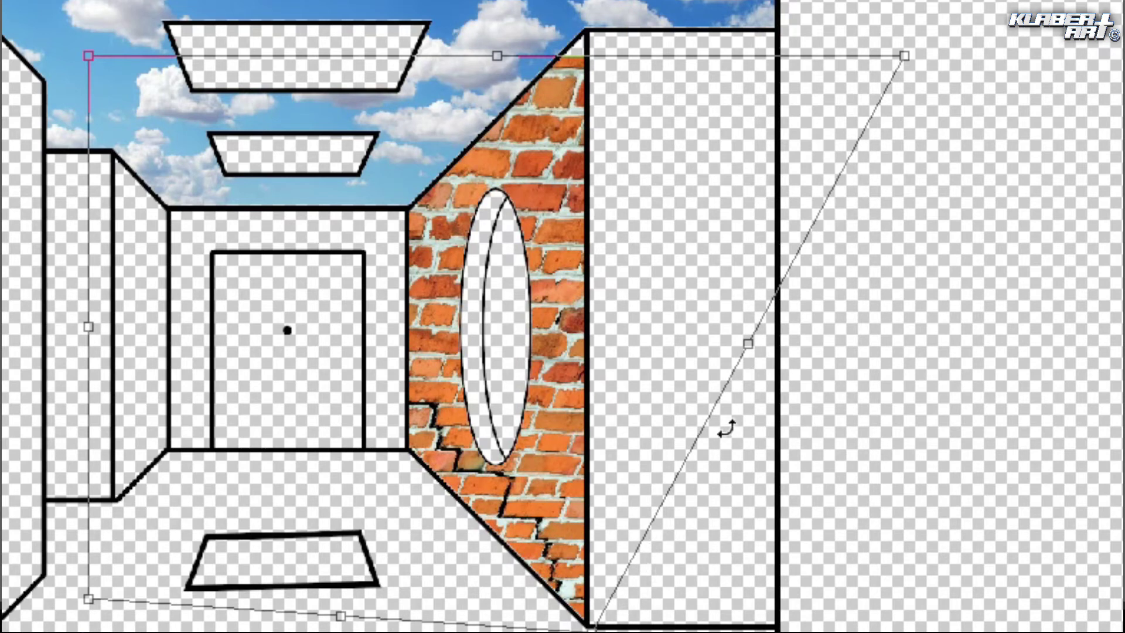
drag(904, 56, 591, 24)
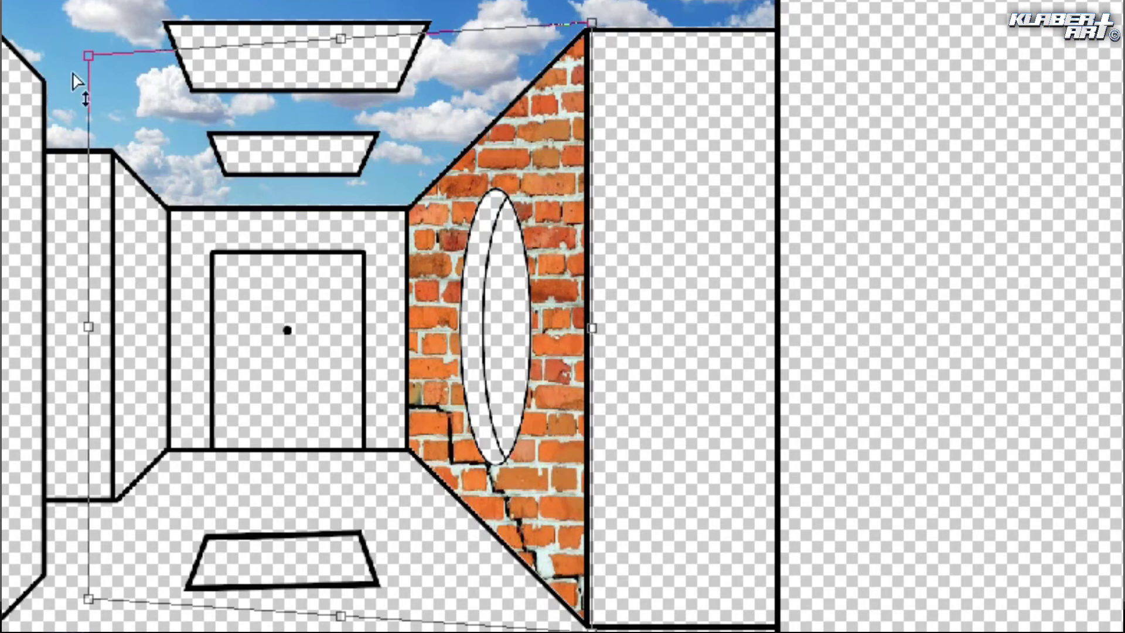
drag(89, 58, 397, 213)
drag(88, 598, 396, 459)
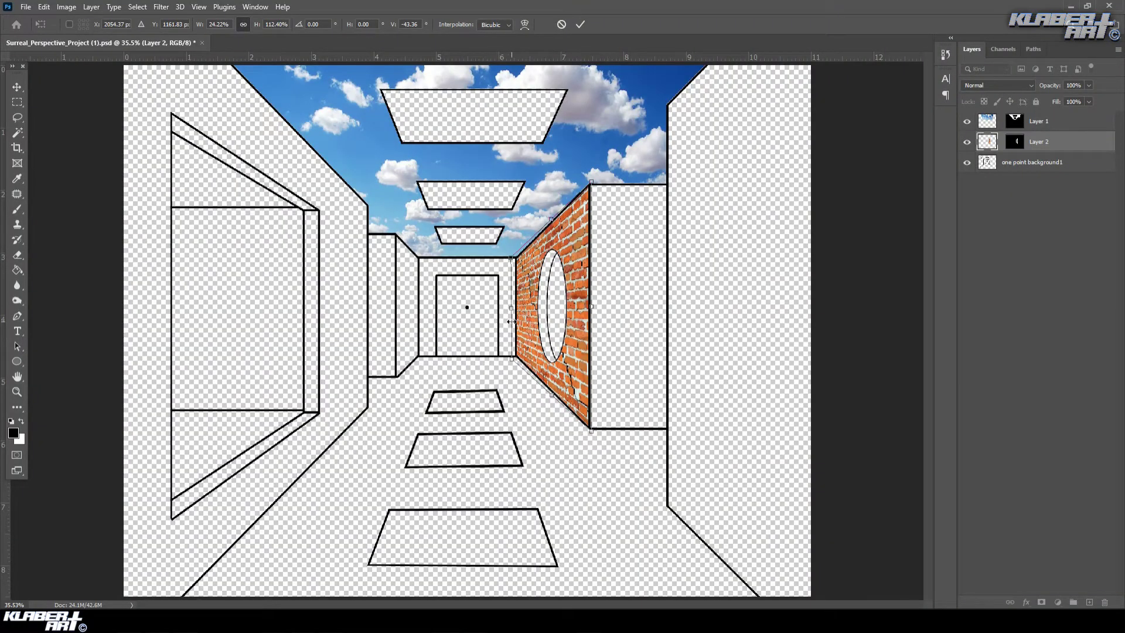
key(Return)
- Select the front-facing panel beside the brick wall on the one point background1 layer and paste the brick image into it using Paste Into
key(w)
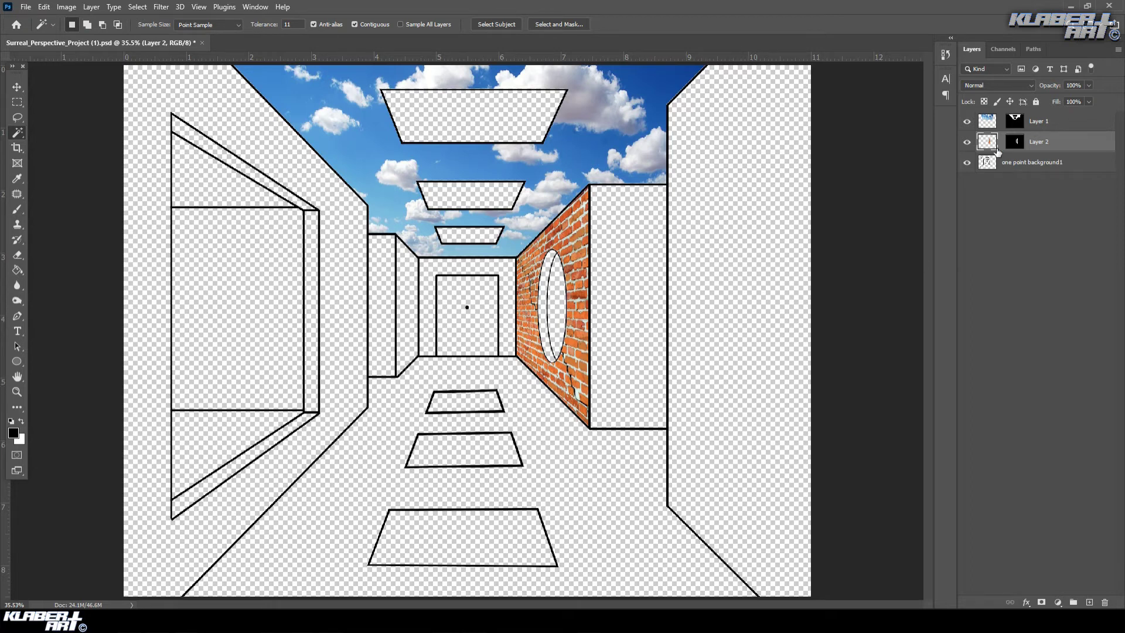
click(1026, 165)
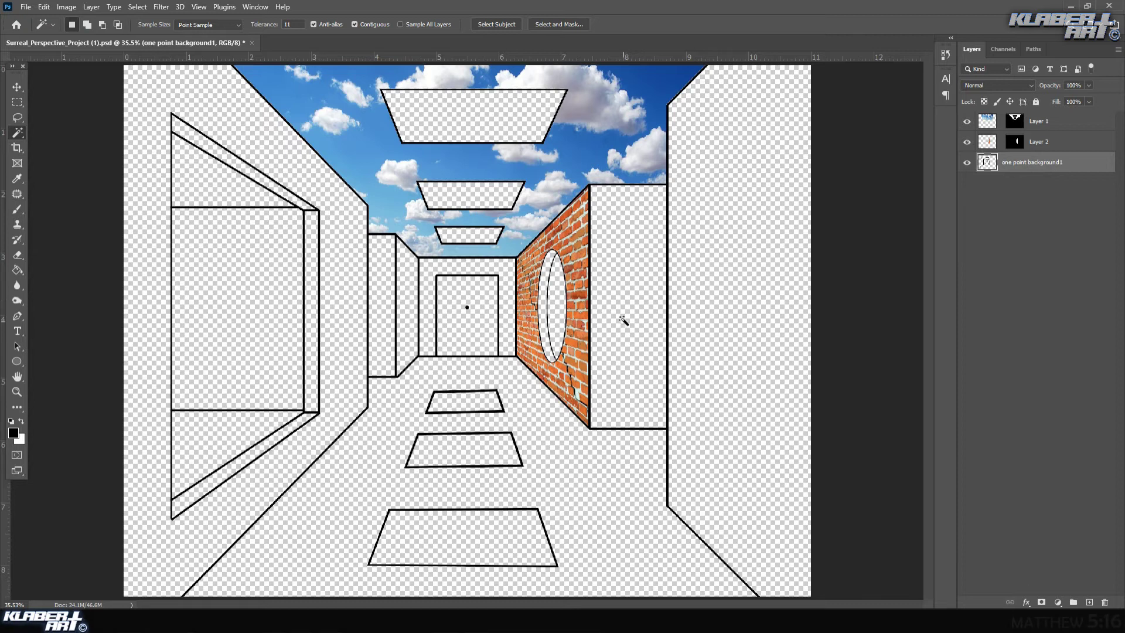
click(620, 288)
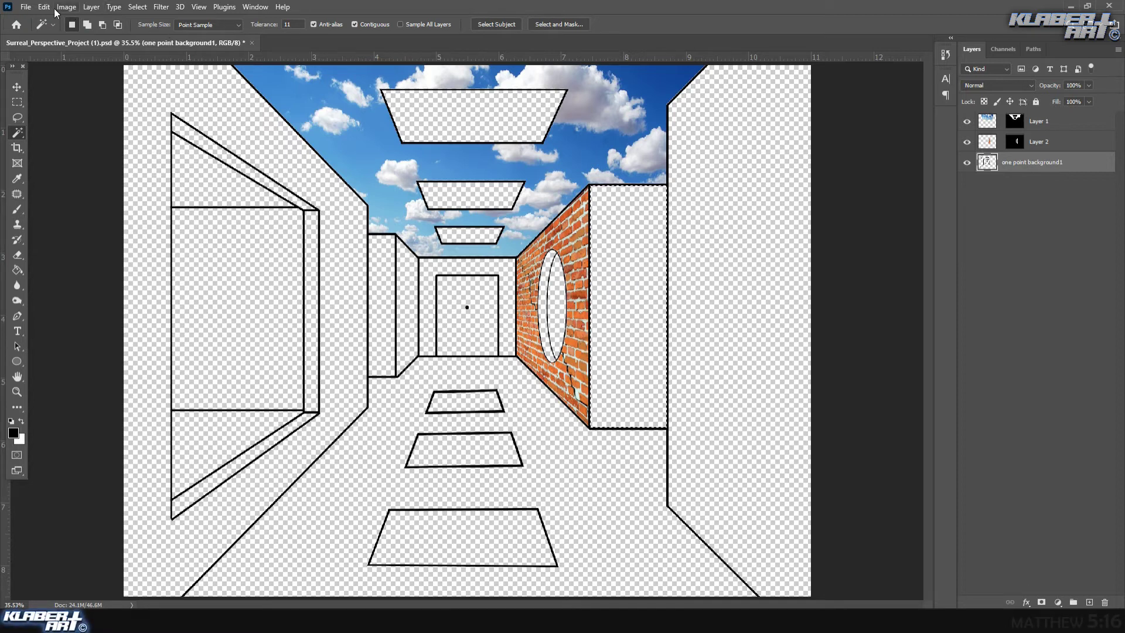
click(47, 7)
mouse_move(76, 125)
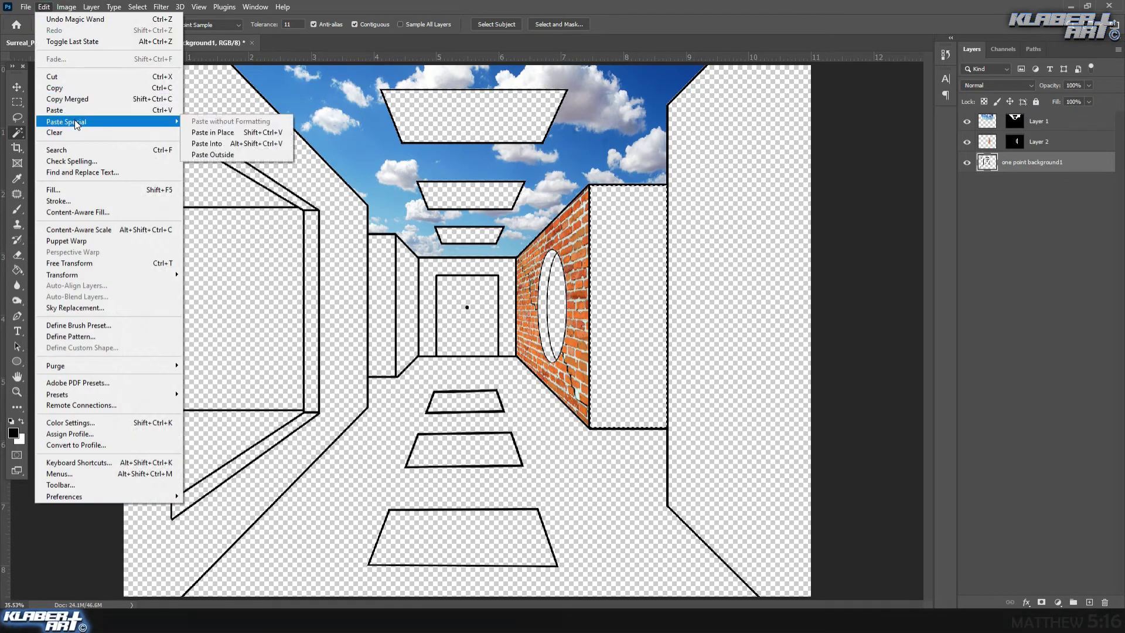
click(252, 145)
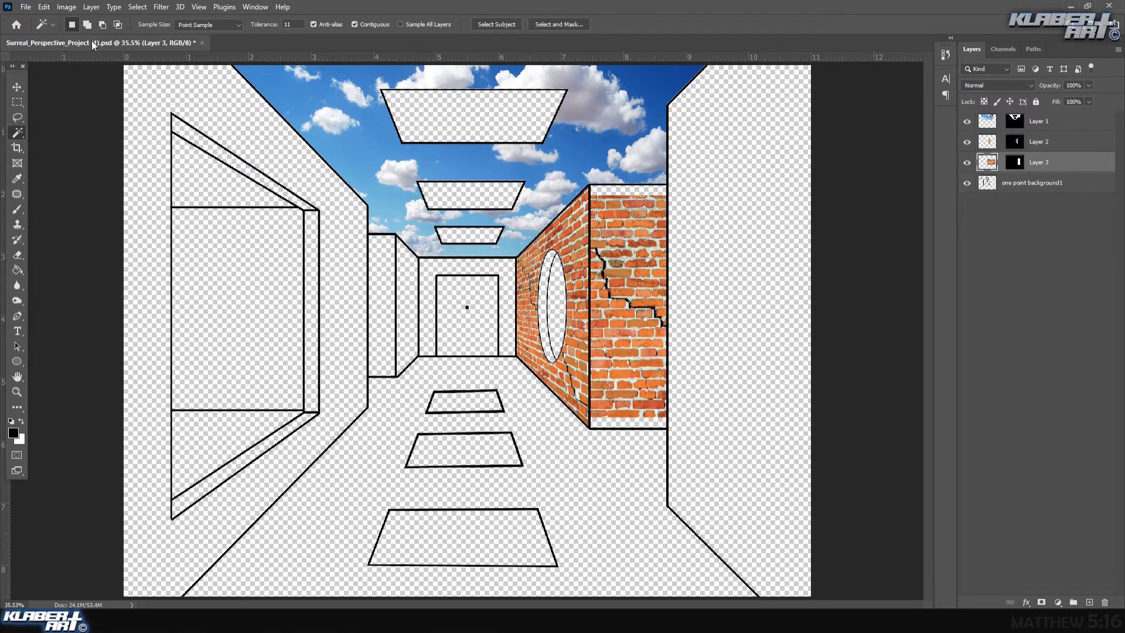
- Free Transform the brick image on Layer 3, scaling it to about 108.6% to fill the front-facing panel, and apply it
click(45, 8)
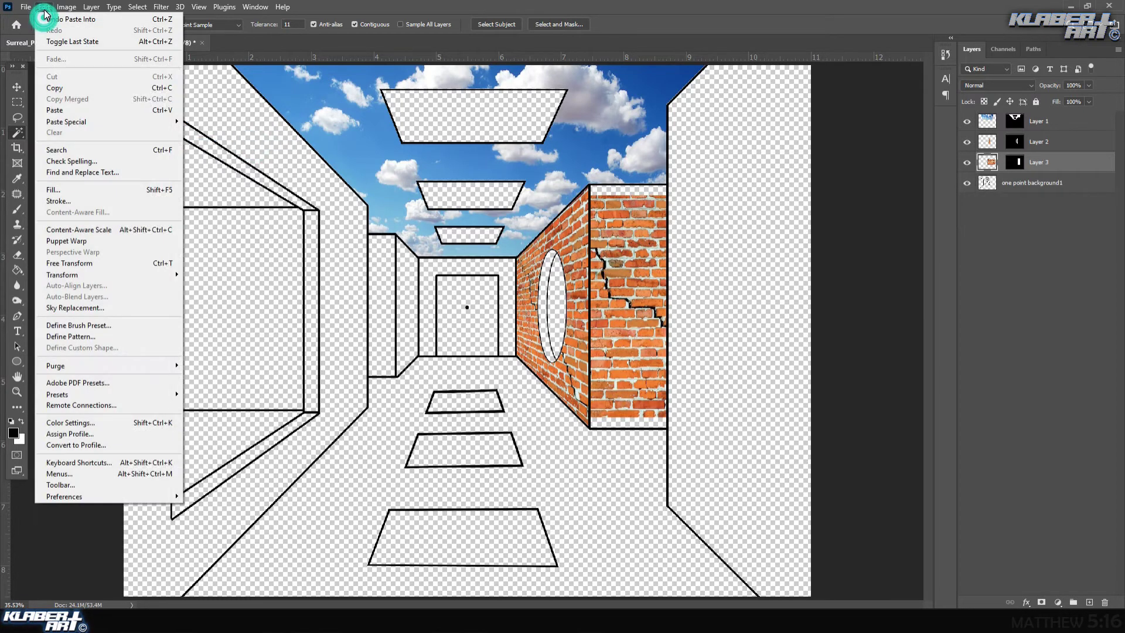
click(96, 266)
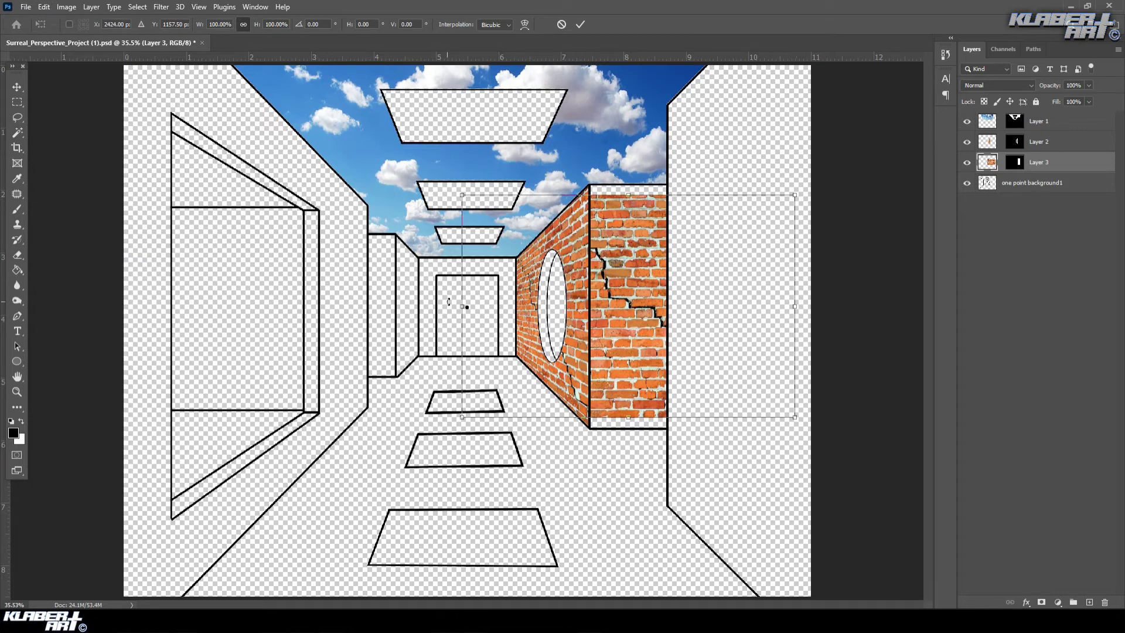
drag(461, 306, 432, 304)
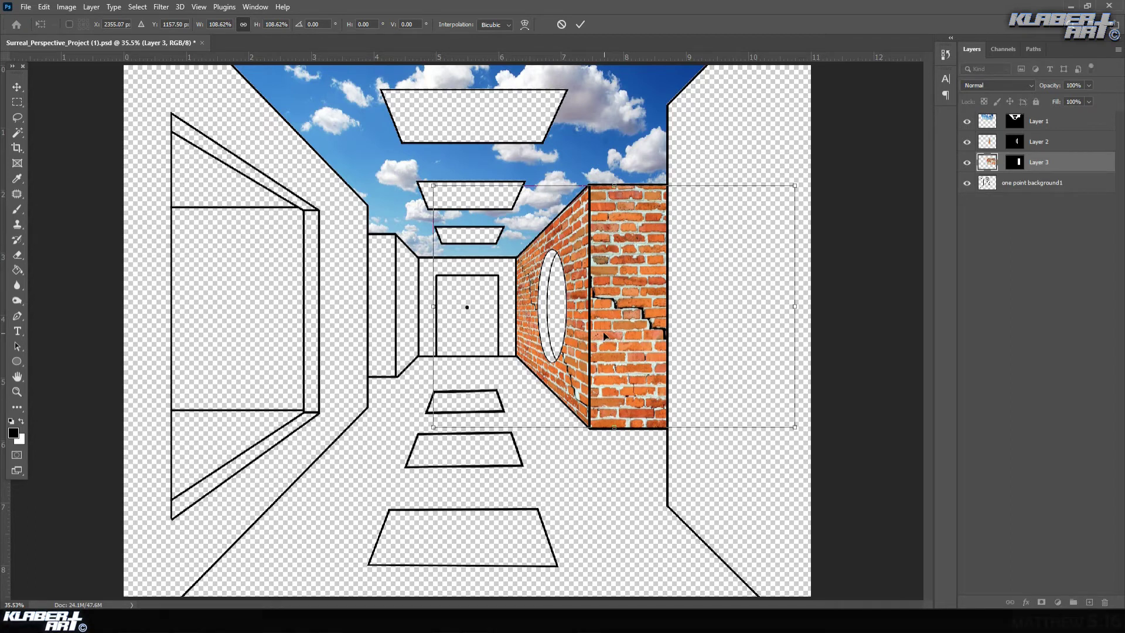
key(Return)
key(w)
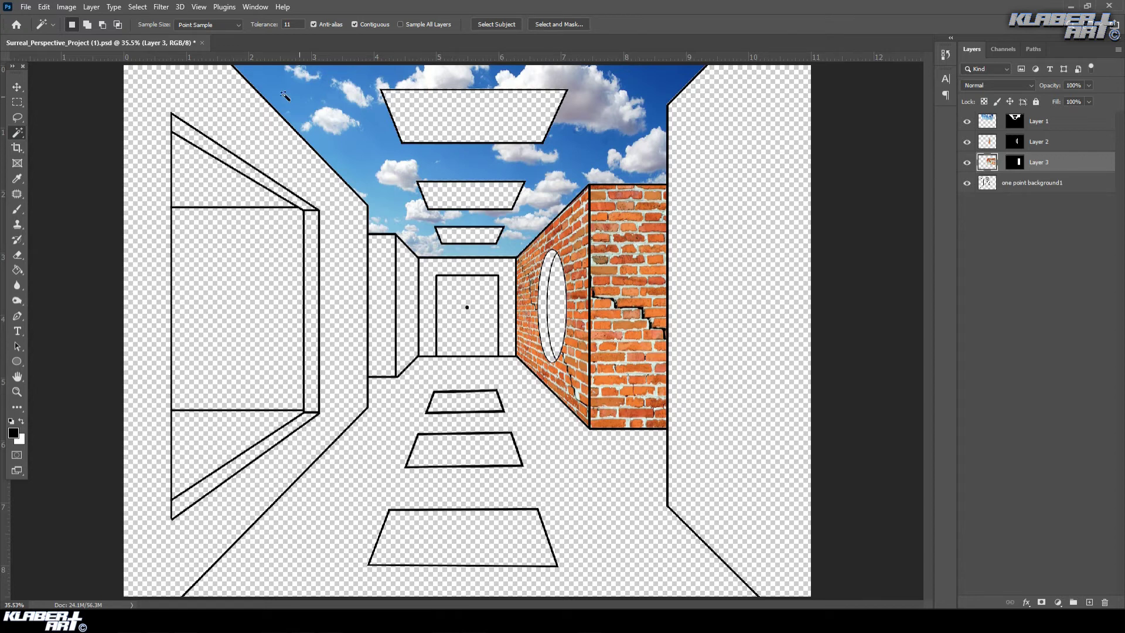
- Darken the front-facing brick panel with a Brightness/Contrast adjustment of brightness -51 and contrast -4
click(66, 7)
mouse_move(82, 38)
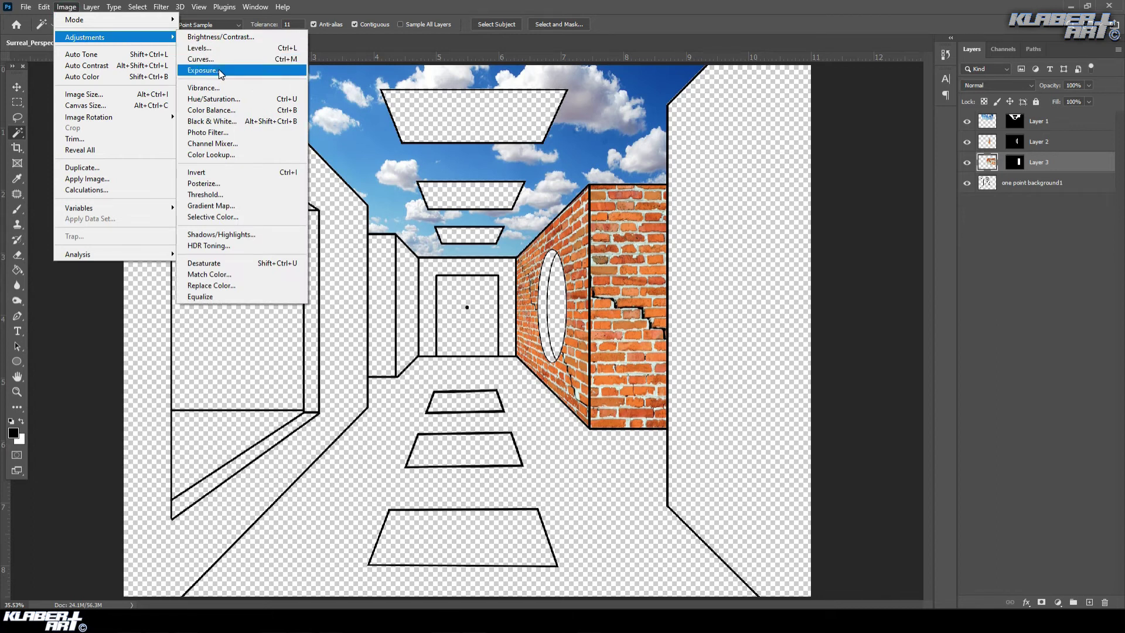
click(222, 38)
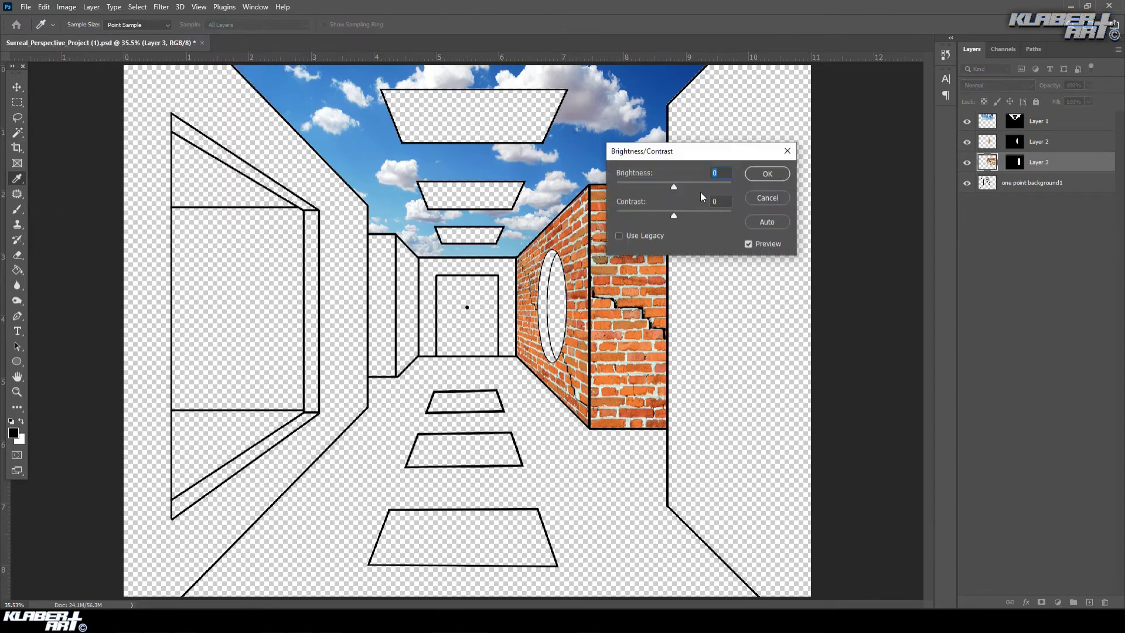
drag(674, 188, 672, 219)
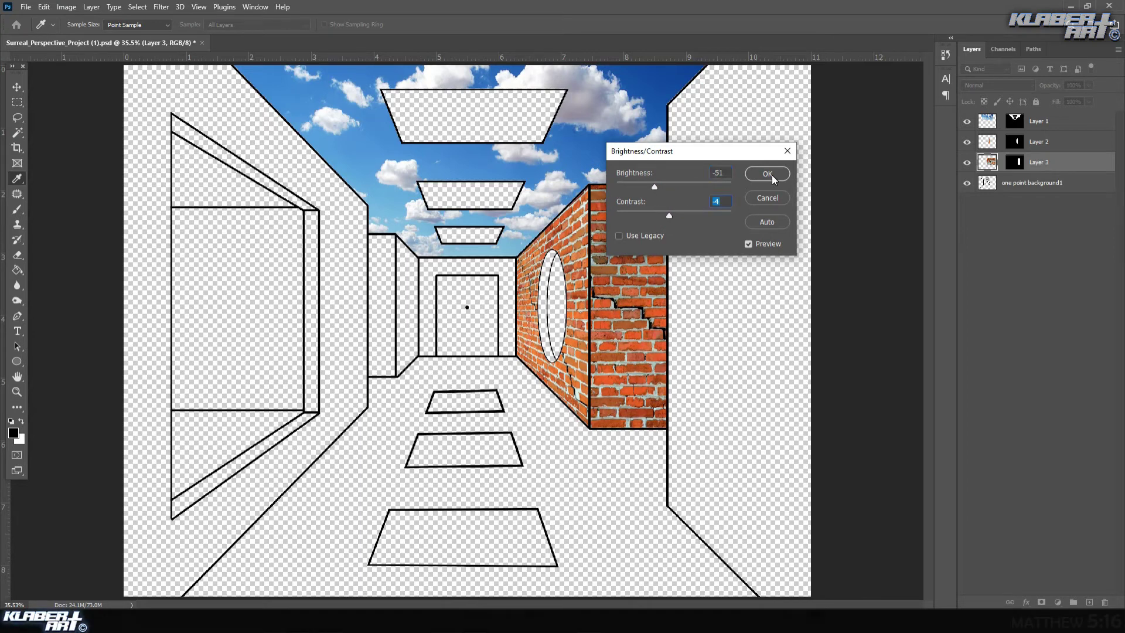
click(768, 174)
key(w)
- Apply an Exposure adjustment of -0.82 to the front-facing brick panel on Layer 3
click(67, 7)
mouse_move(86, 41)
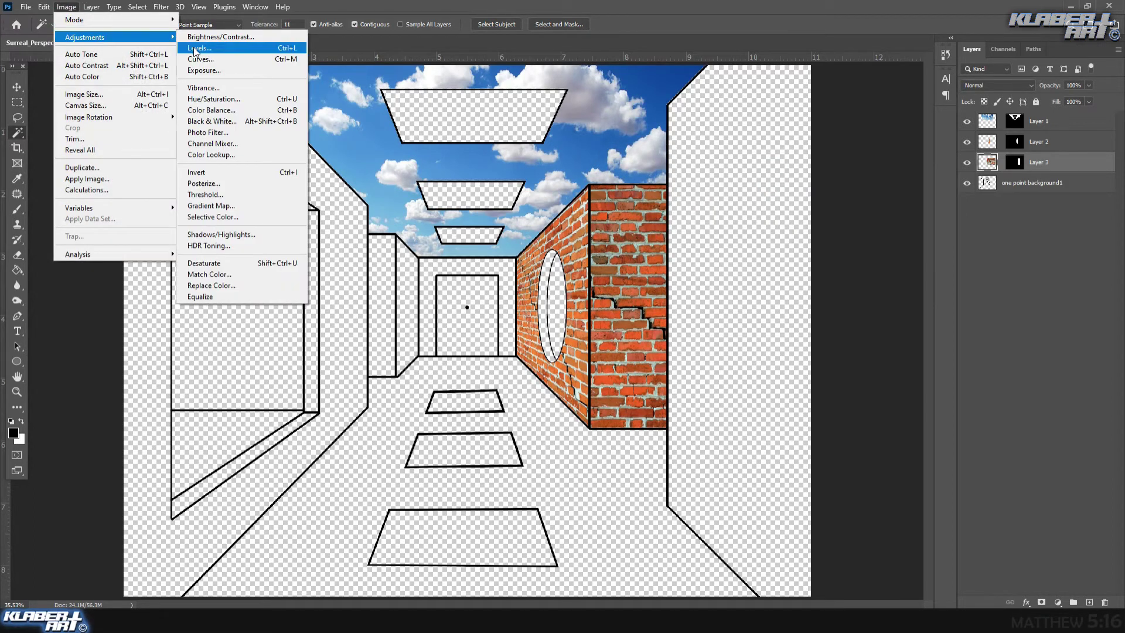
click(222, 67)
drag(599, 150, 591, 153)
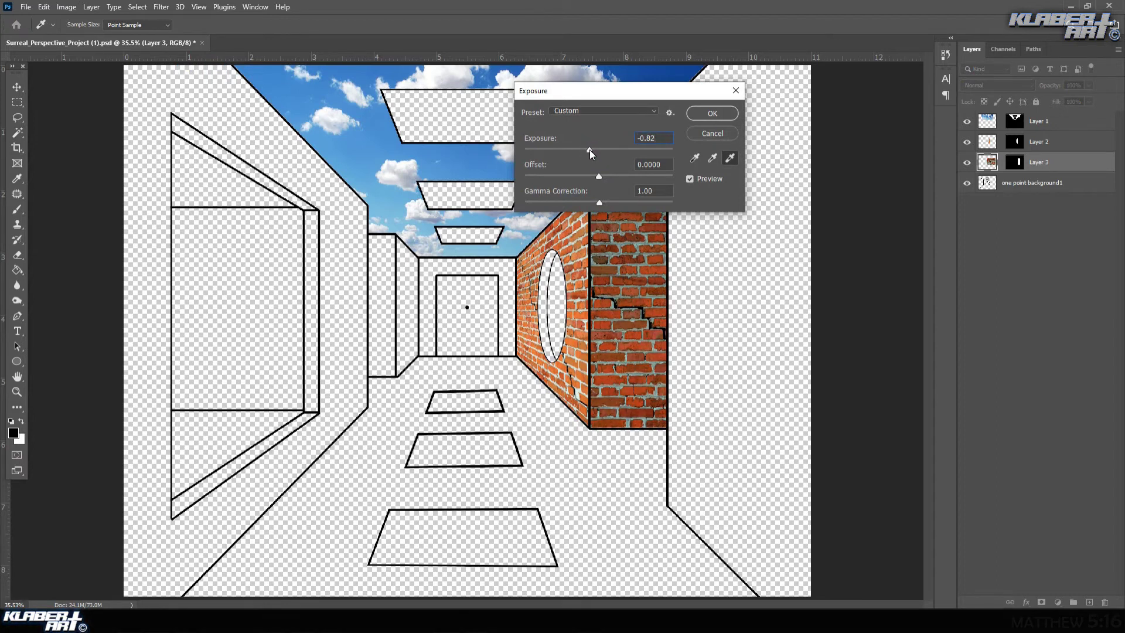
click(702, 118)
key(w)
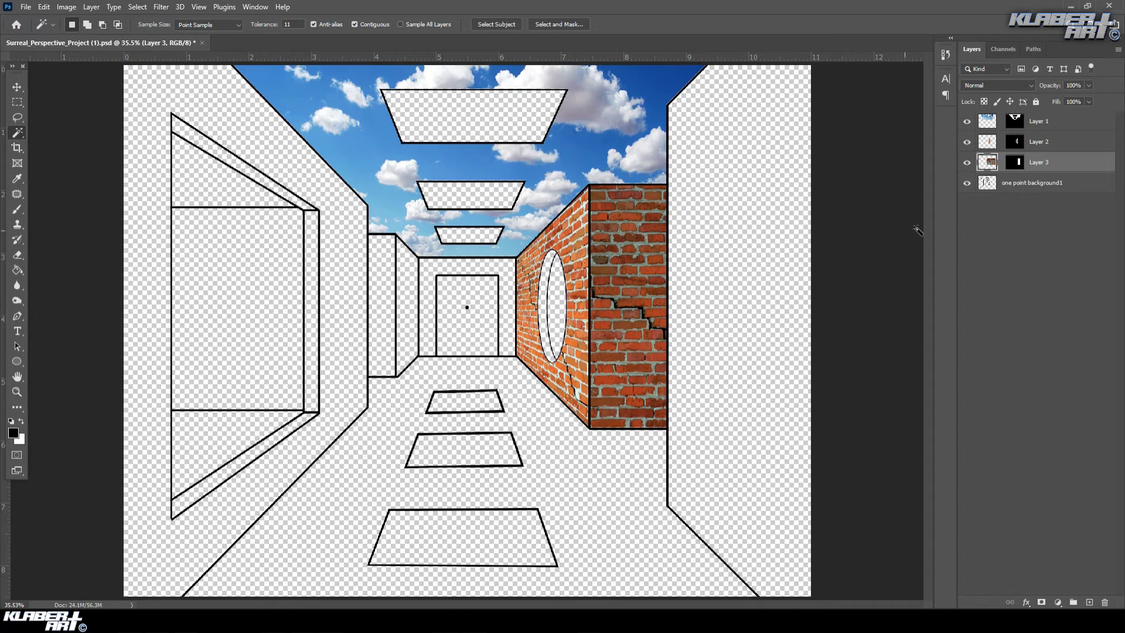
- Select the crescent-shaped inner edge of the oval opening on the one point background1 layer and paste the brick image into it using Paste Into
click(1054, 188)
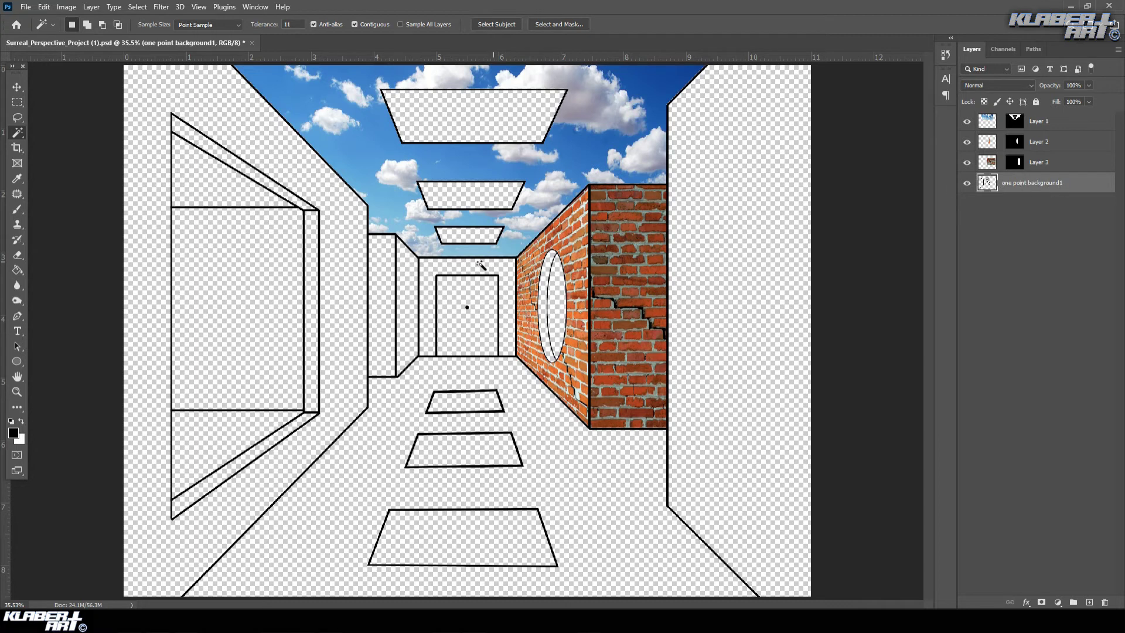
click(543, 311)
click(46, 8)
mouse_move(62, 124)
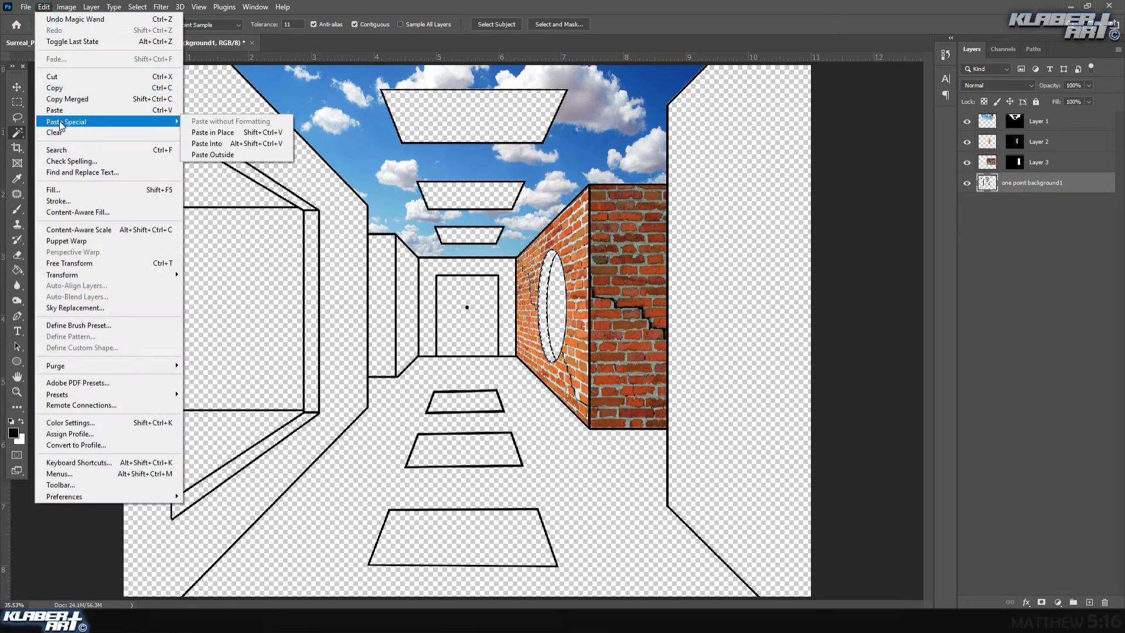
click(240, 145)
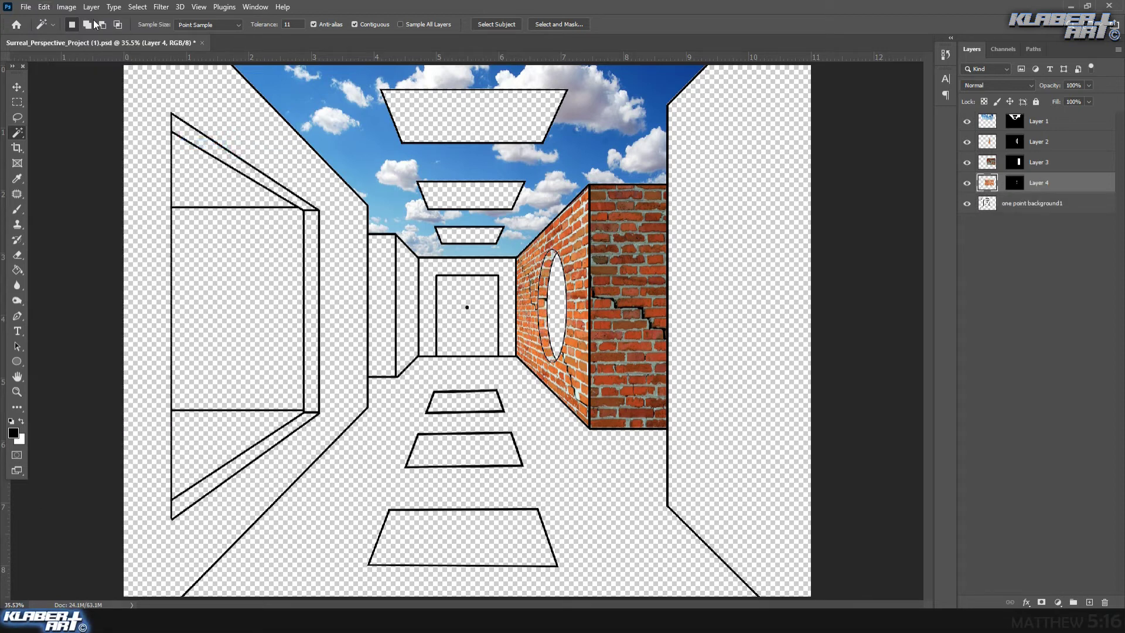
- Free Transform the brick image inside the oval opening's edge, scaling it down to about 73.4%, and apply it
click(45, 7)
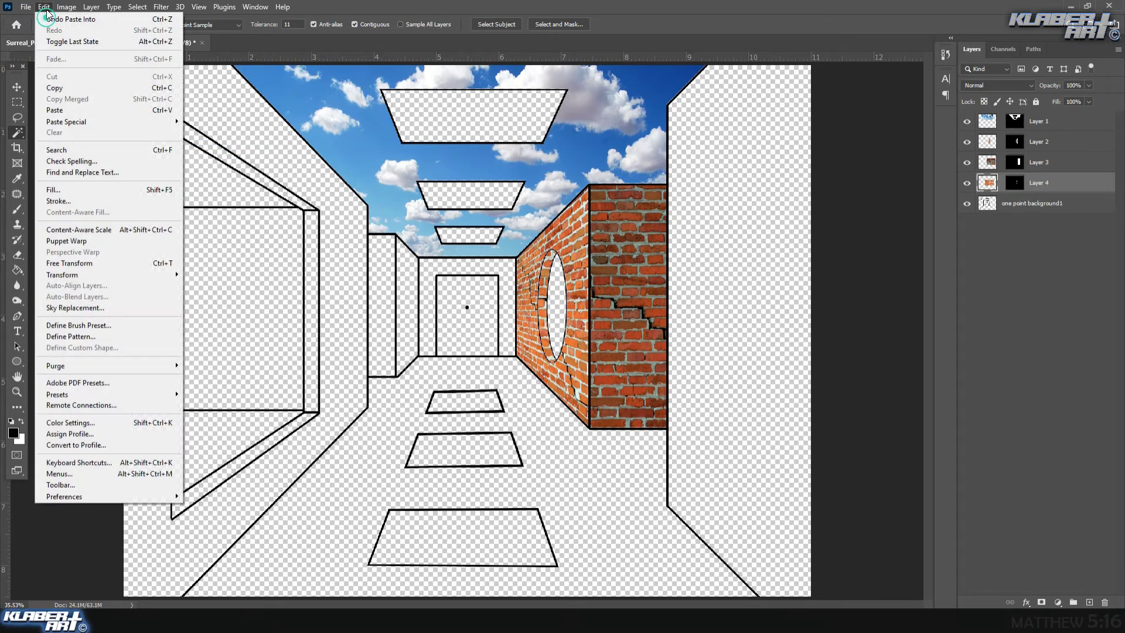
click(97, 259)
drag(714, 417, 656, 371)
drag(375, 195, 413, 204)
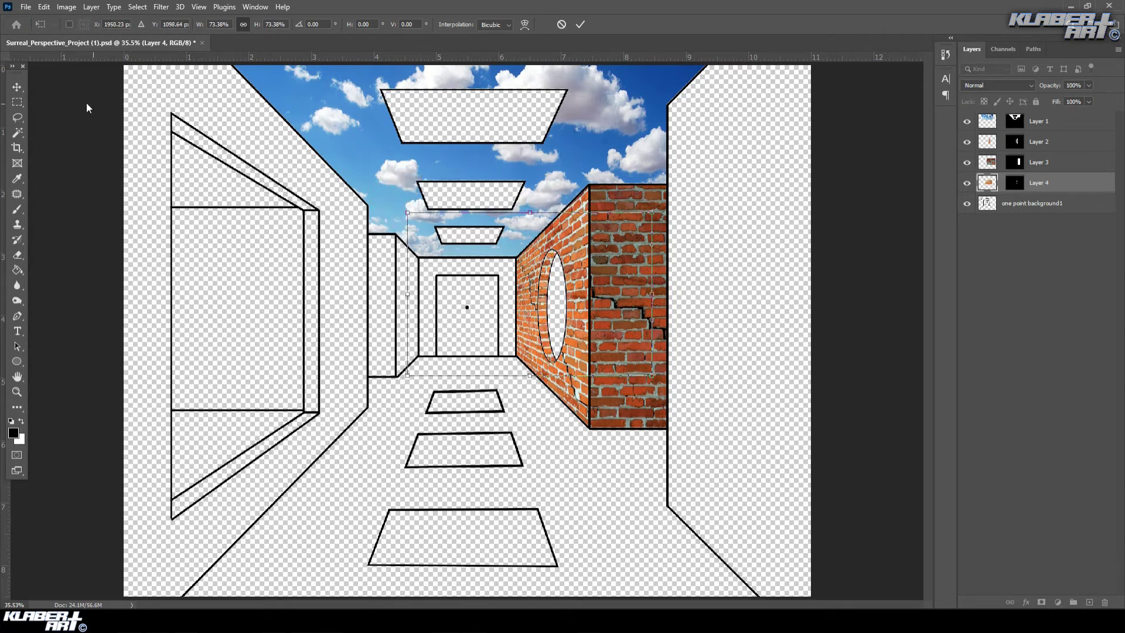
click(18, 85)
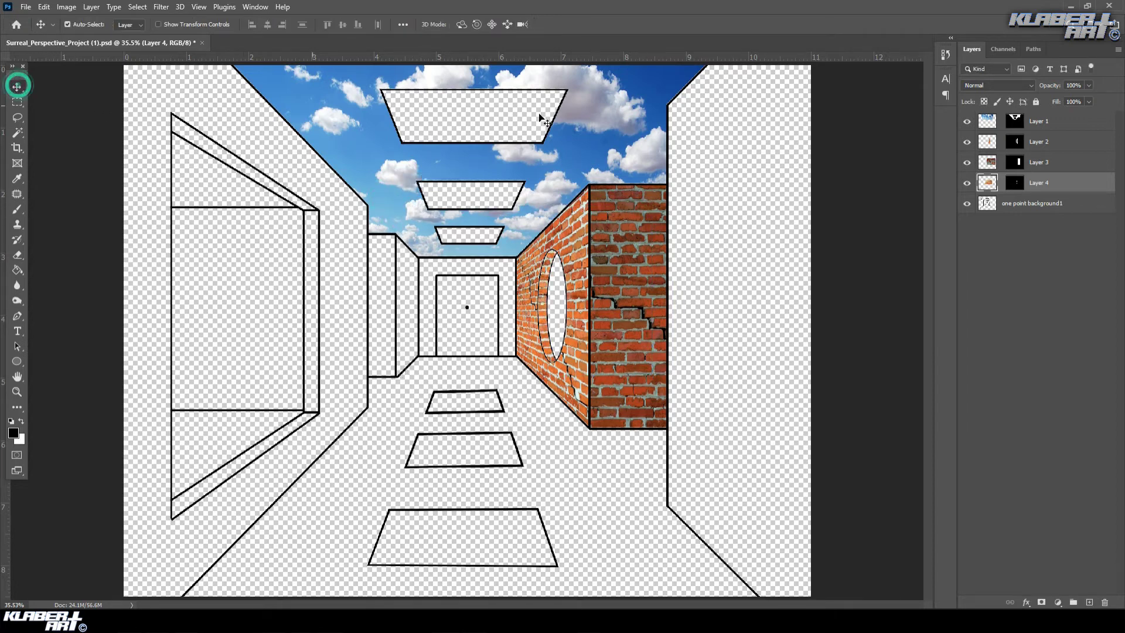
- Darken the brick edge of the oval opening with a Brightness/Contrast adjustment of brightness -113
click(67, 6)
mouse_move(118, 37)
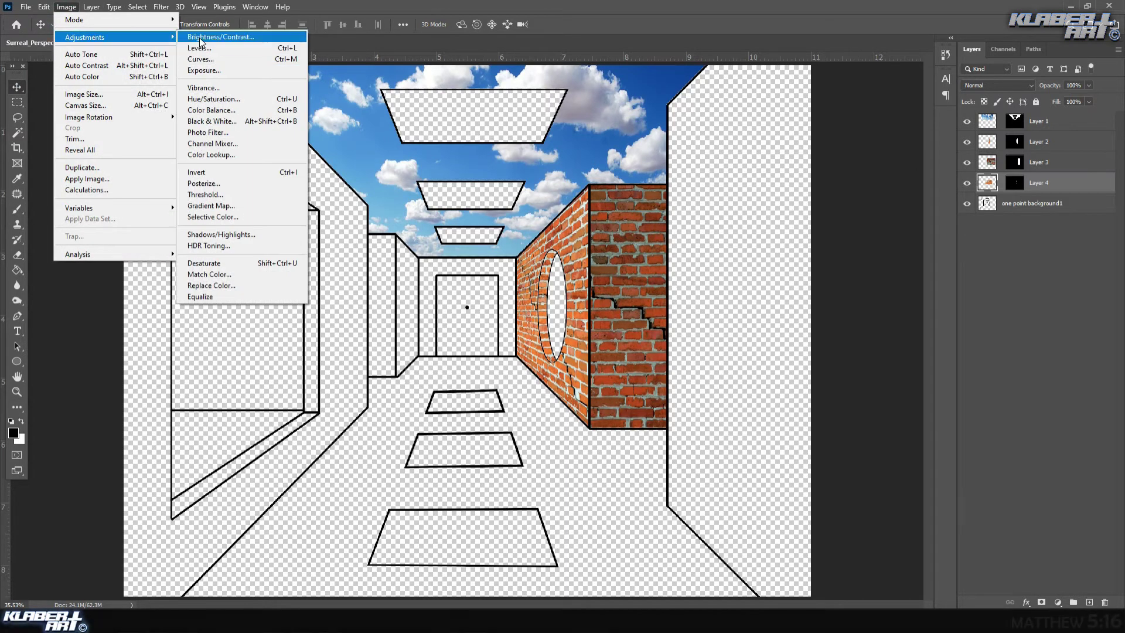
click(221, 36)
drag(673, 186, 631, 190)
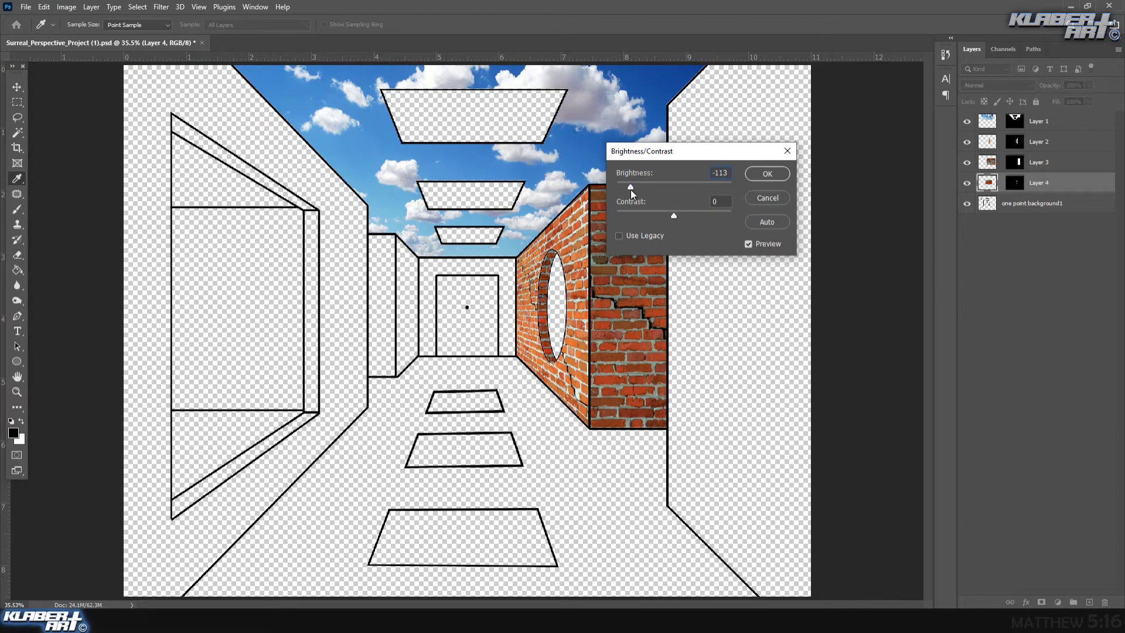
click(767, 174)
key(v)
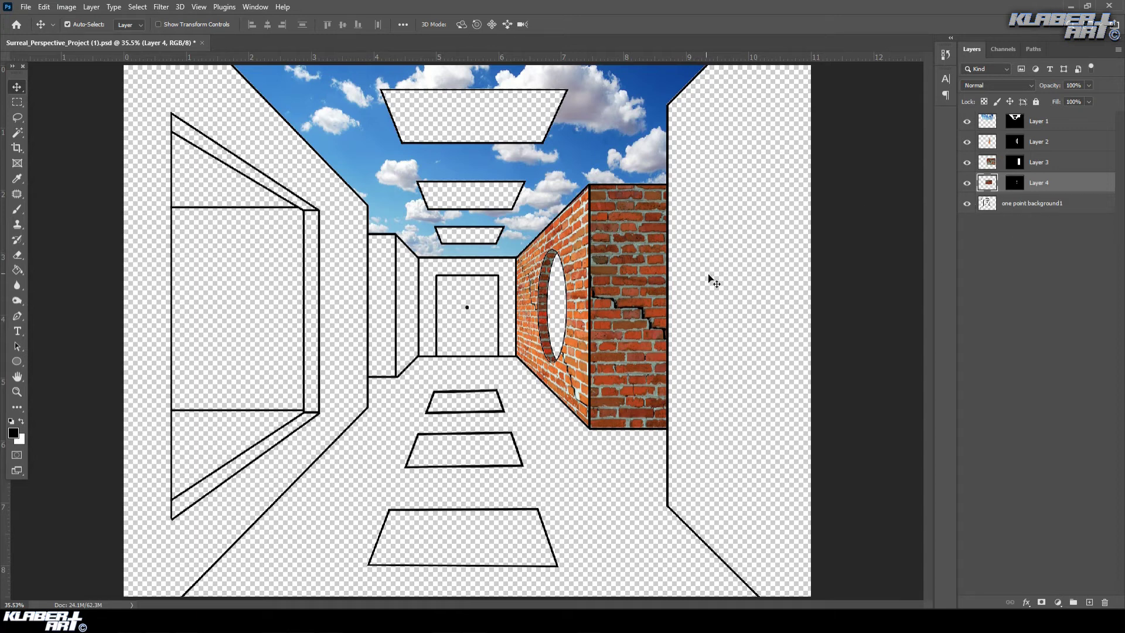
- Select the large blank foreground wall beside the brick panel with the Magic Wand on the one point background1 layer
click(17, 132)
click(725, 269)
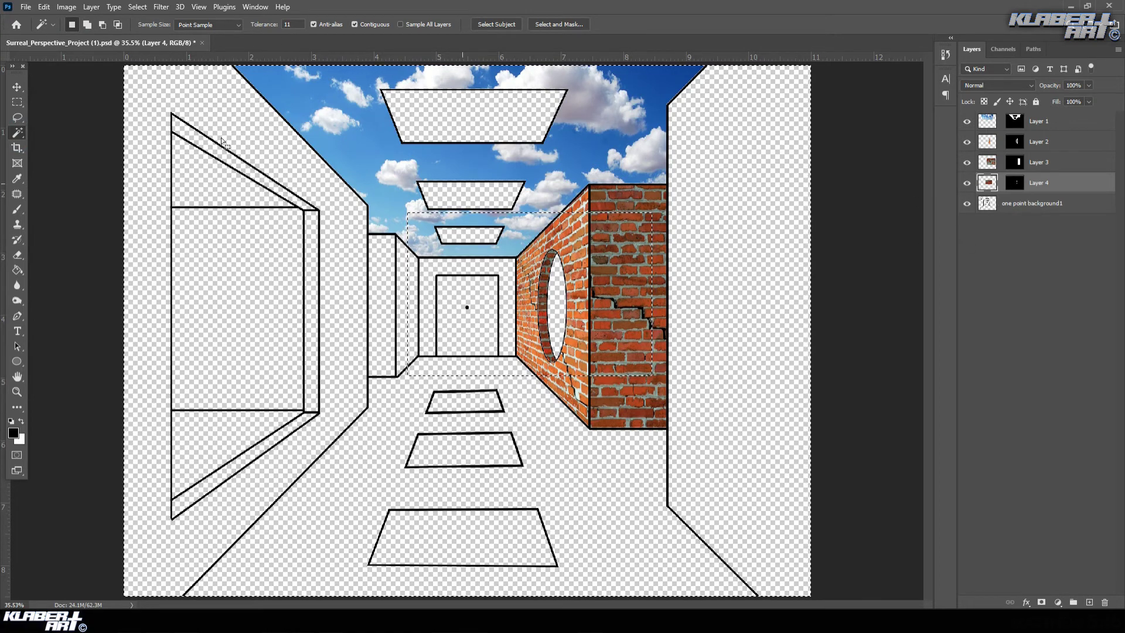
click(139, 8)
click(150, 30)
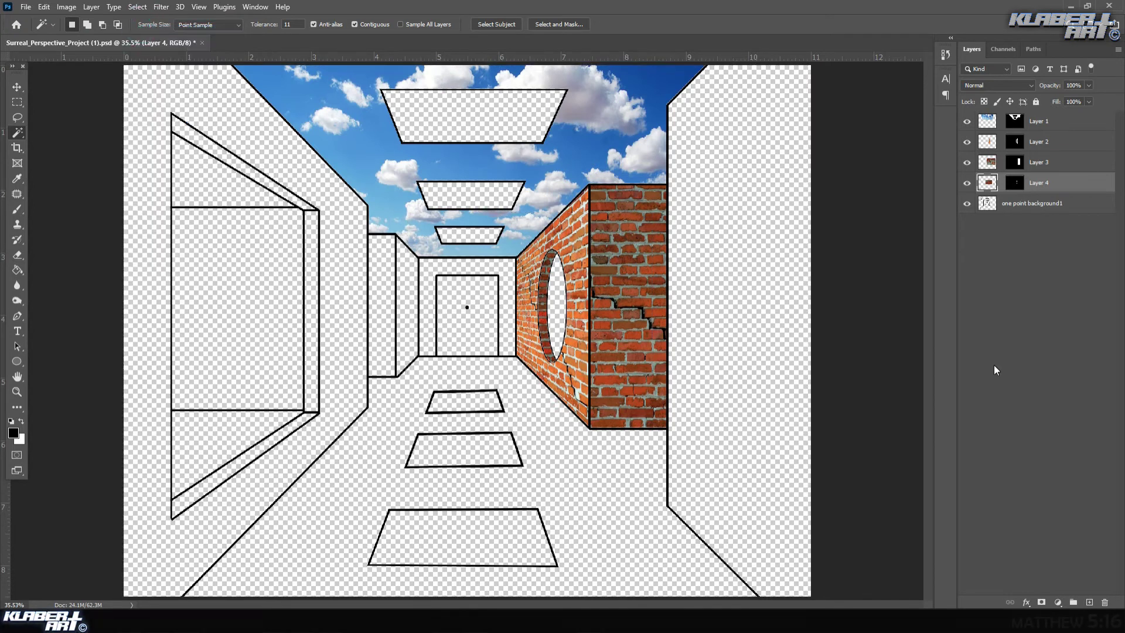
click(1033, 207)
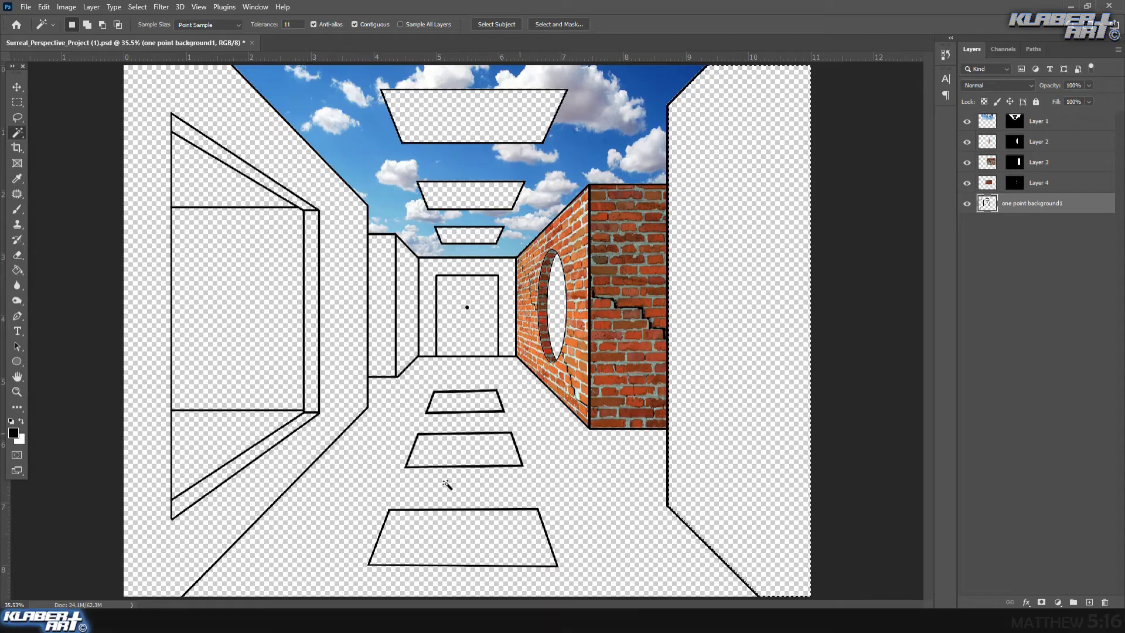
- Switch to the browser, search Google Images for "stone wall texture", and filter the results to large images
key(alt+Tab)
triple_click(156, 76)
text(stone wa)
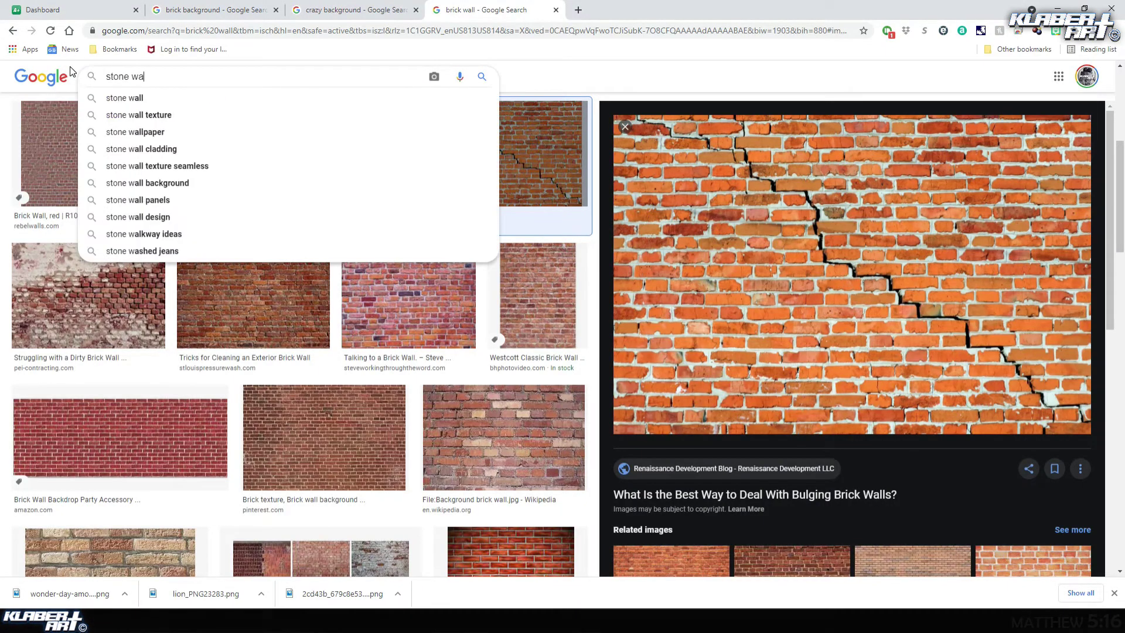
text(ll texture)
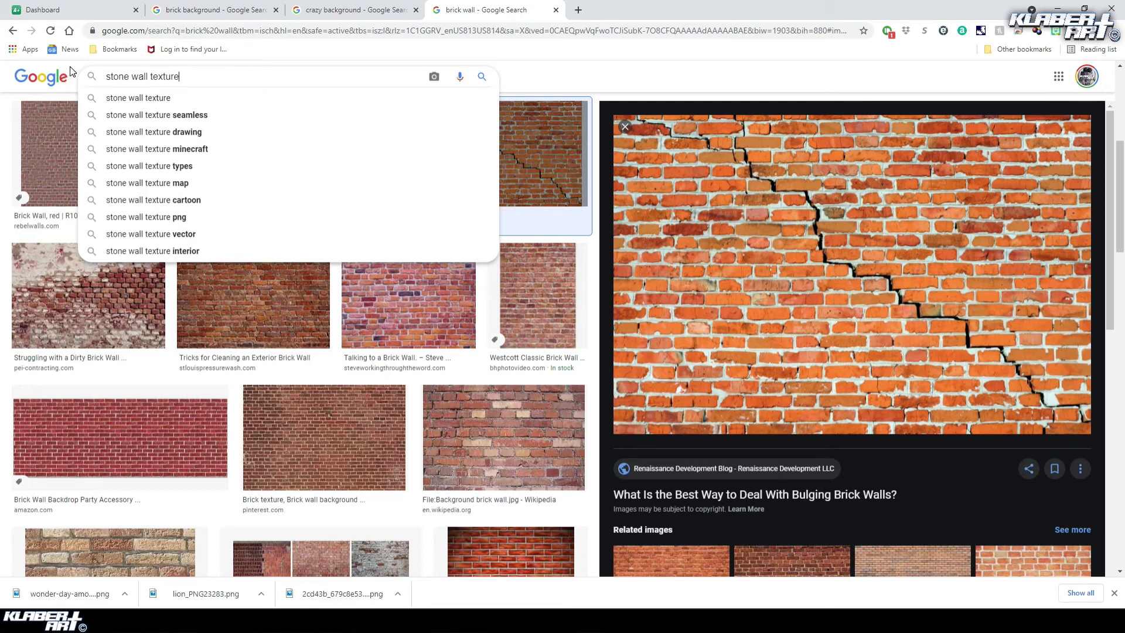
key(Return)
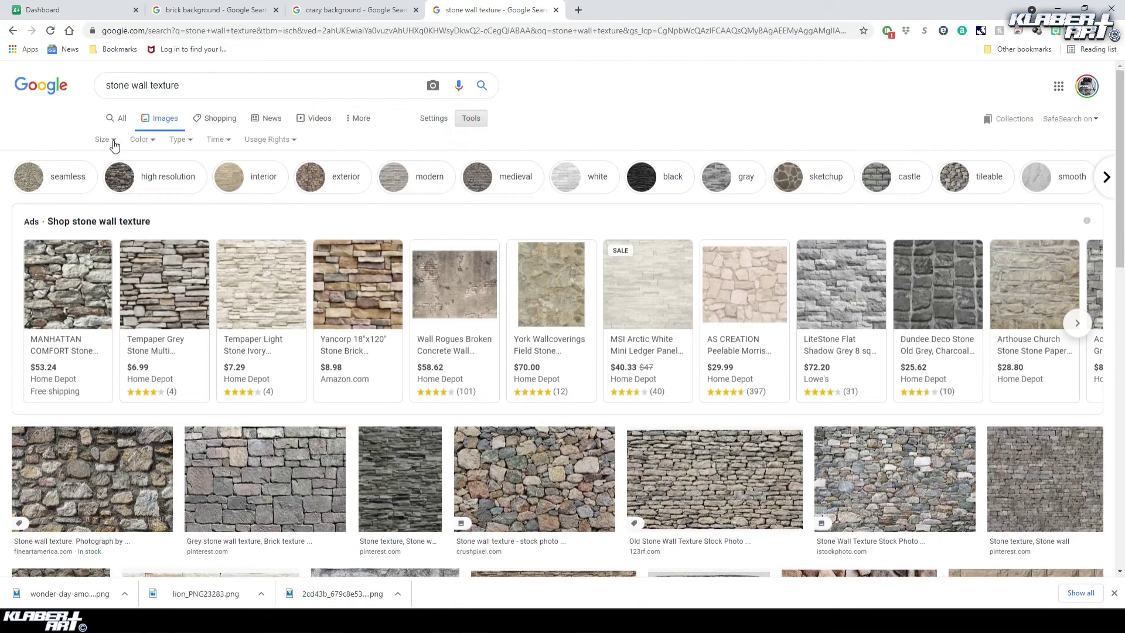
click(114, 143)
click(103, 176)
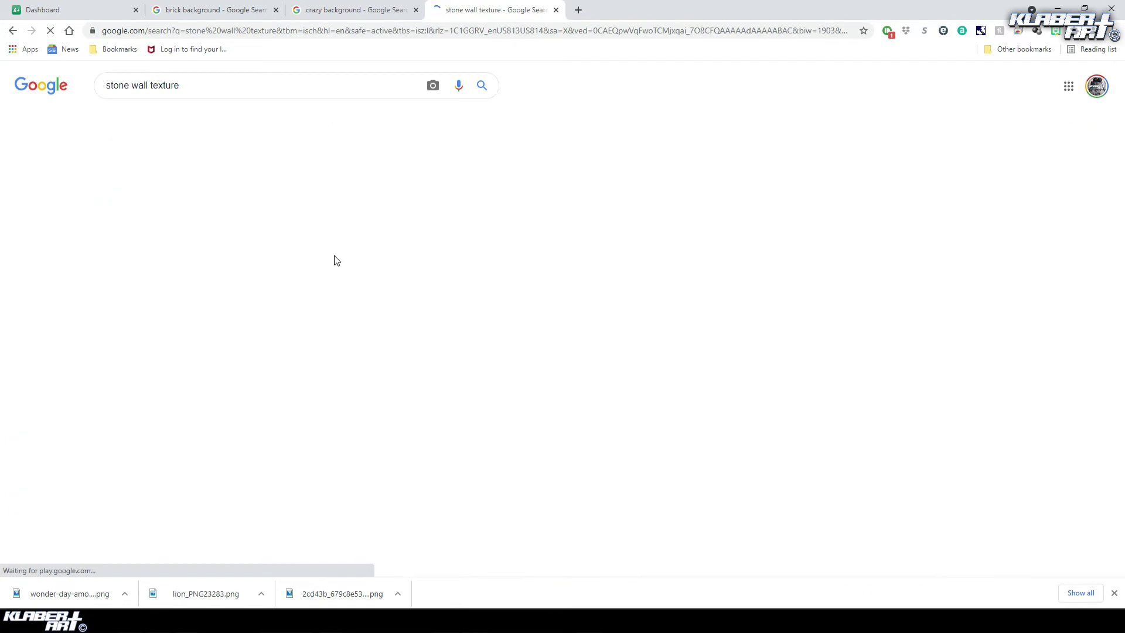
- Open the "Gray Stone Block Ground Pattern Texture" image from the results and copy the enlarged image
click(129, 264)
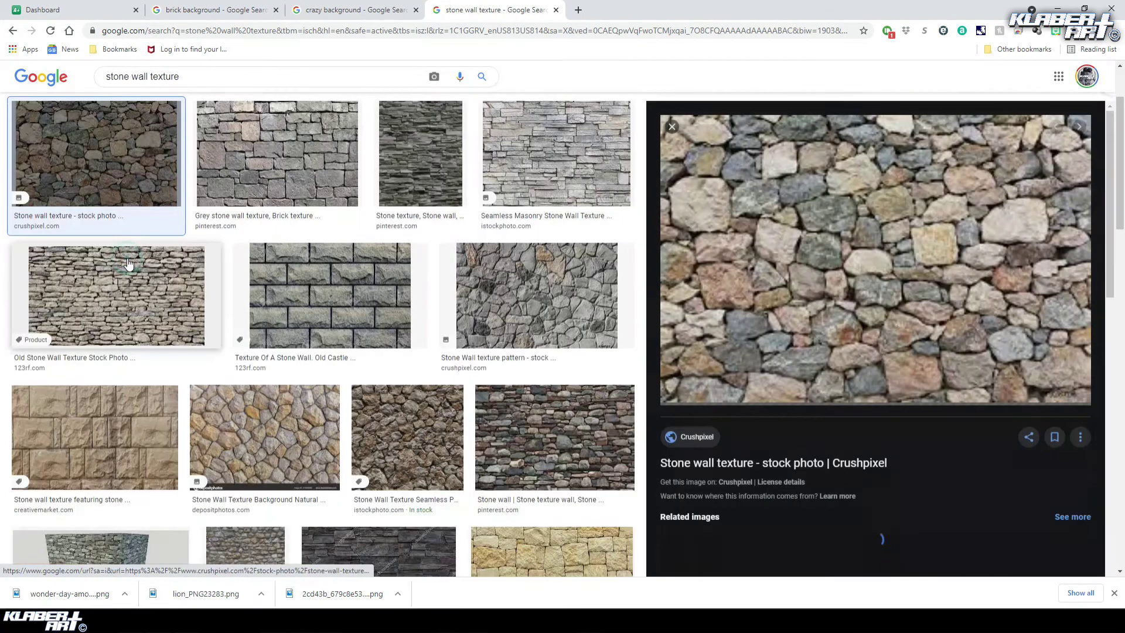
click(271, 181)
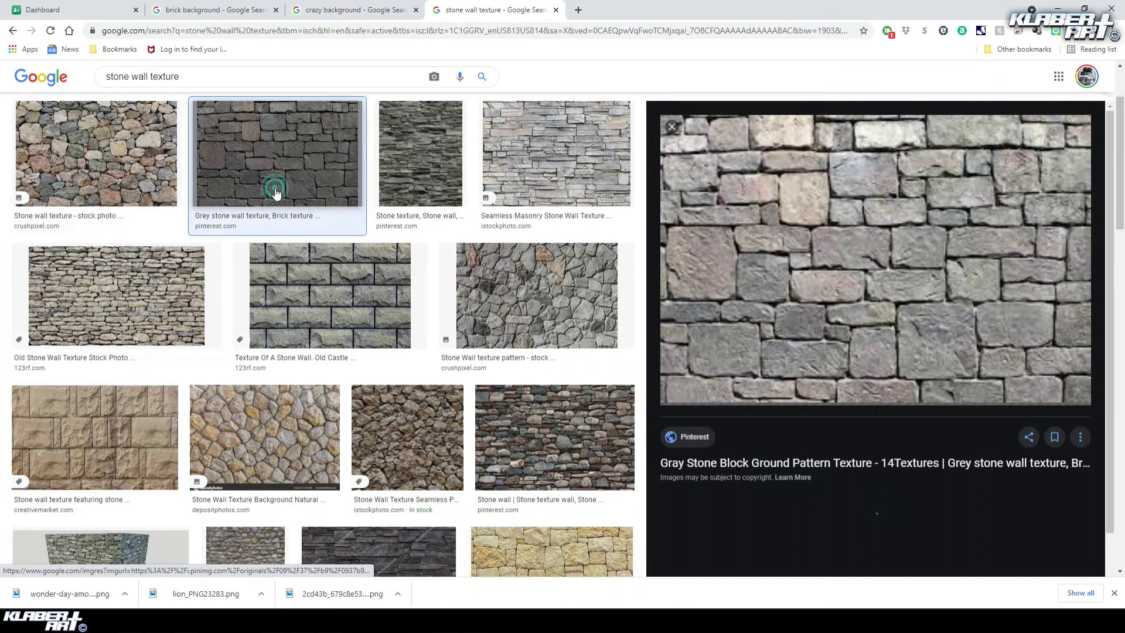
right_click(857, 217)
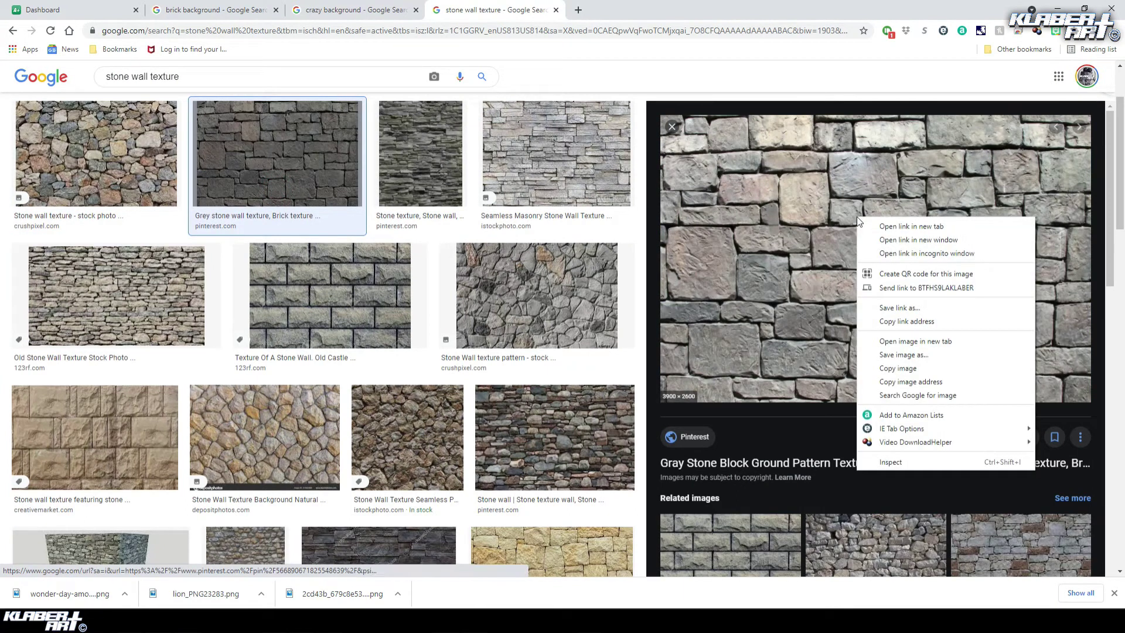
click(893, 369)
- Return to Photoshop and paste the copied stone image into the foreground right wall selection using Paste Into
key(alt+Tab)
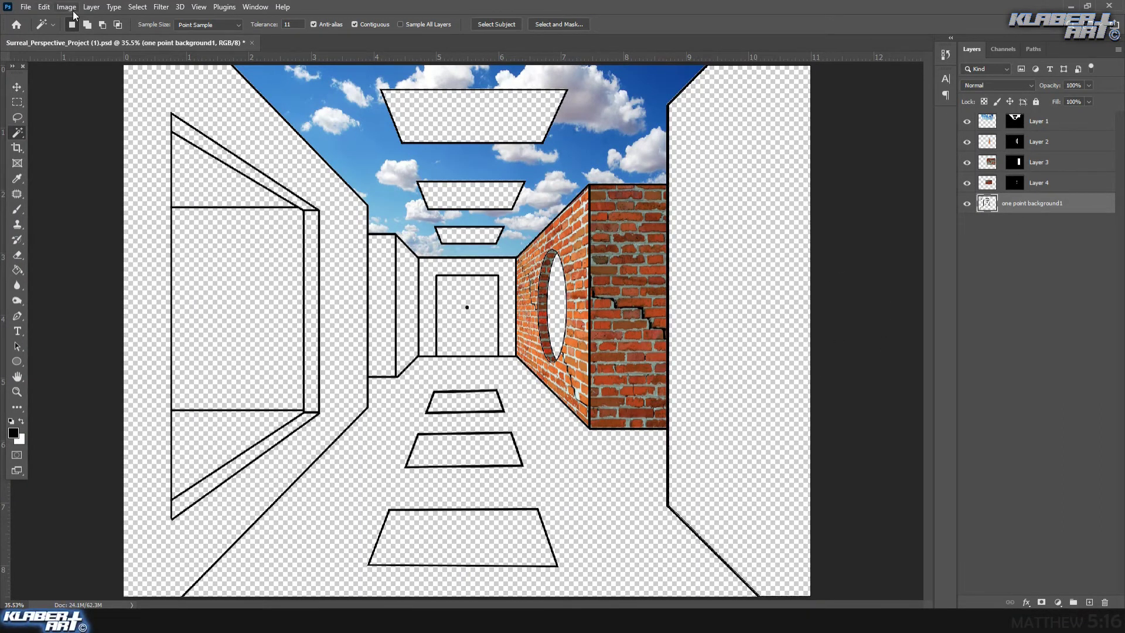
click(44, 6)
mouse_move(90, 119)
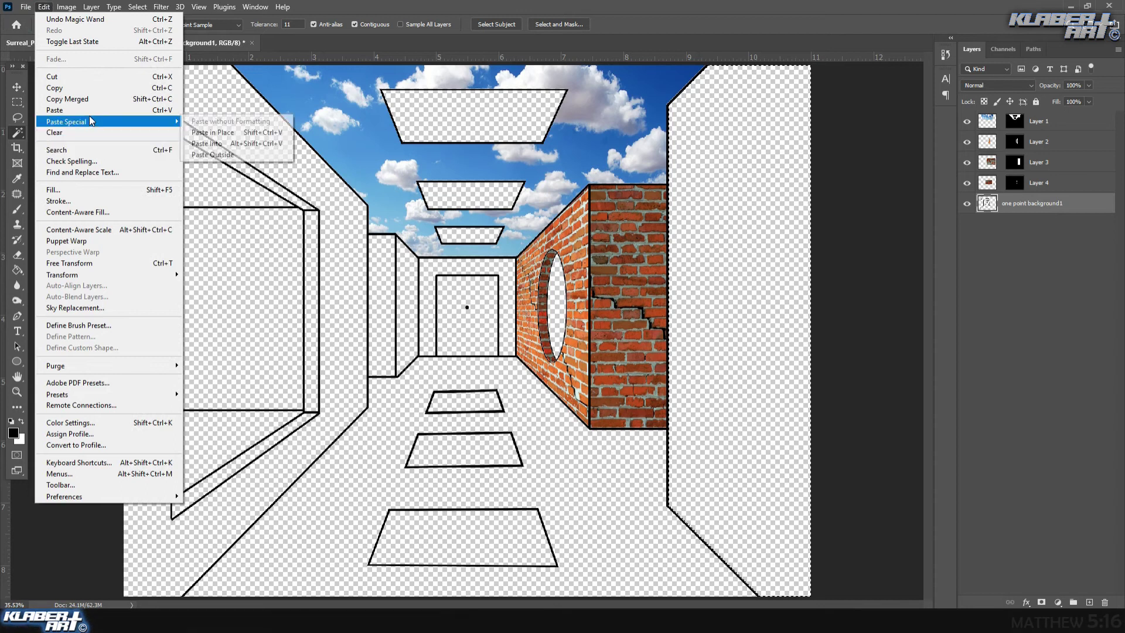
click(269, 142)
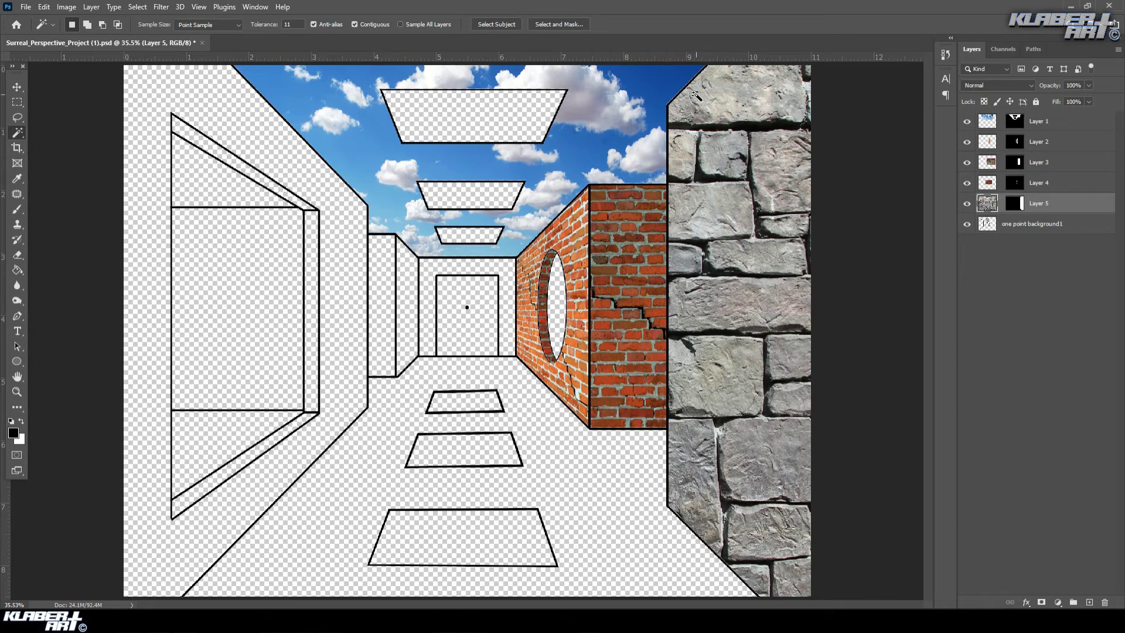
- Distort the stone image with Free Transform so its corners follow the converging edges of the foreground right wall, and apply it
click(199, 7)
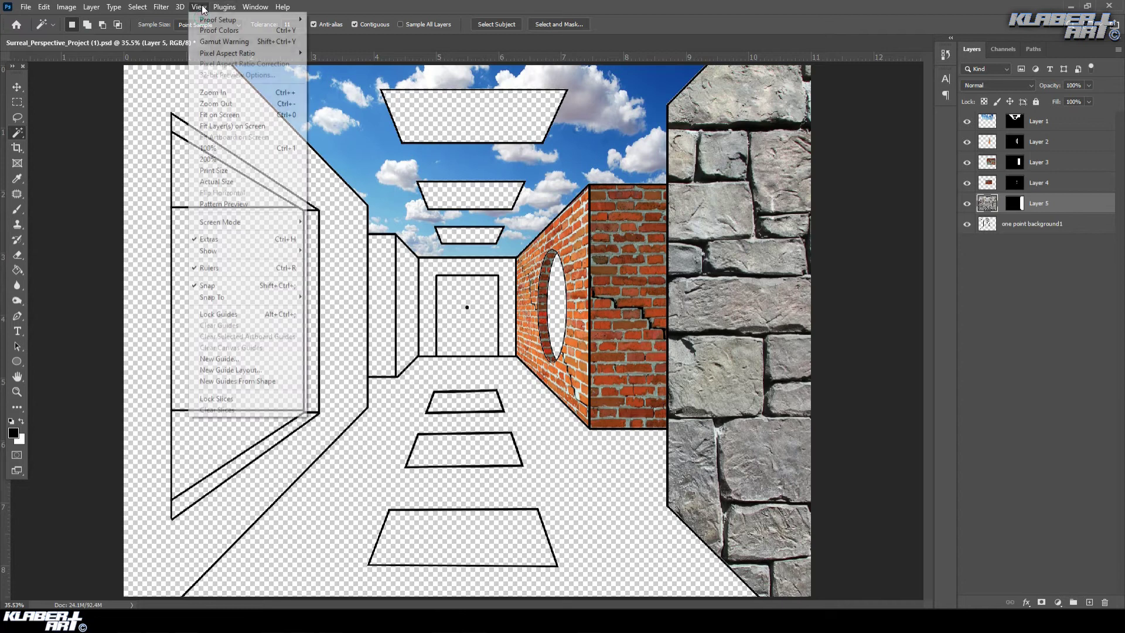
click(229, 104)
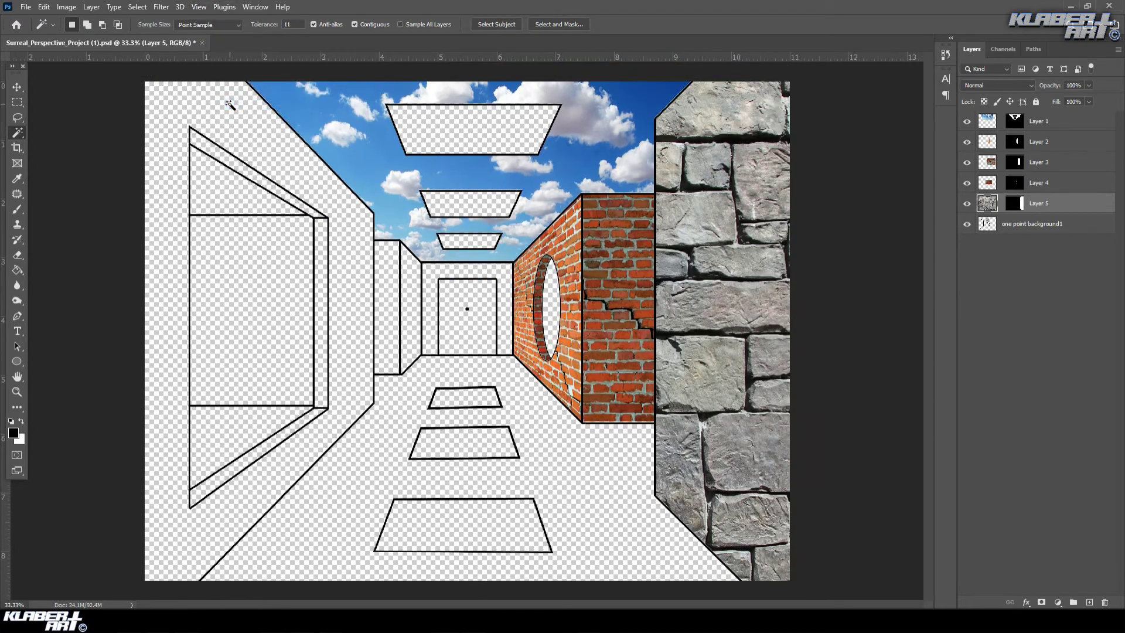
click(205, 7)
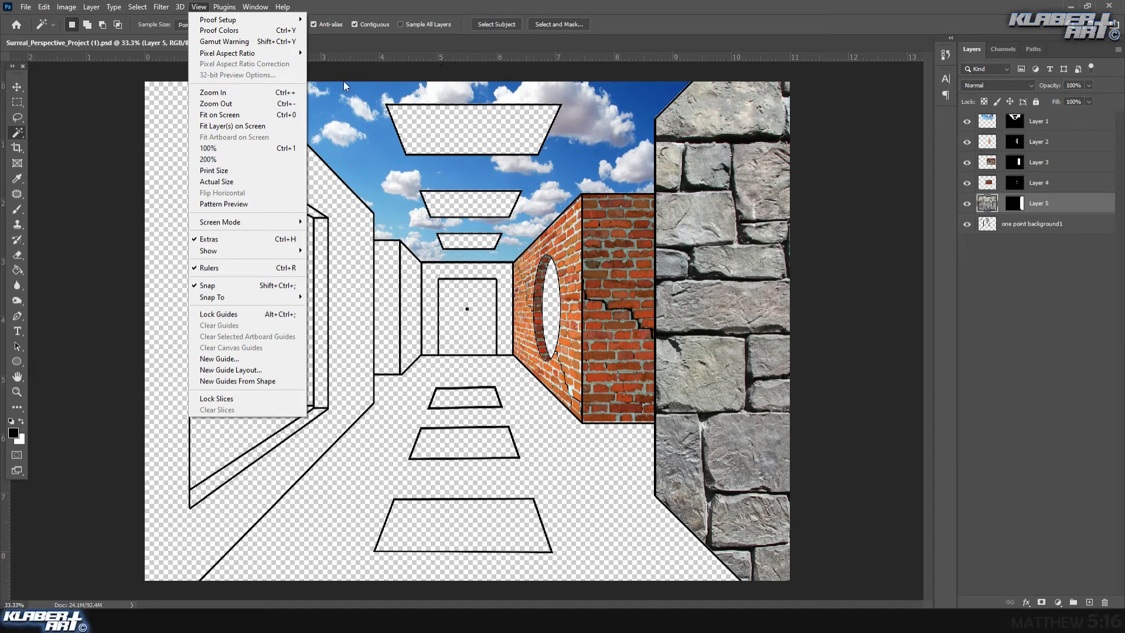
click(25, 86)
key(ctrl+minus)
key(ctrl+minus)
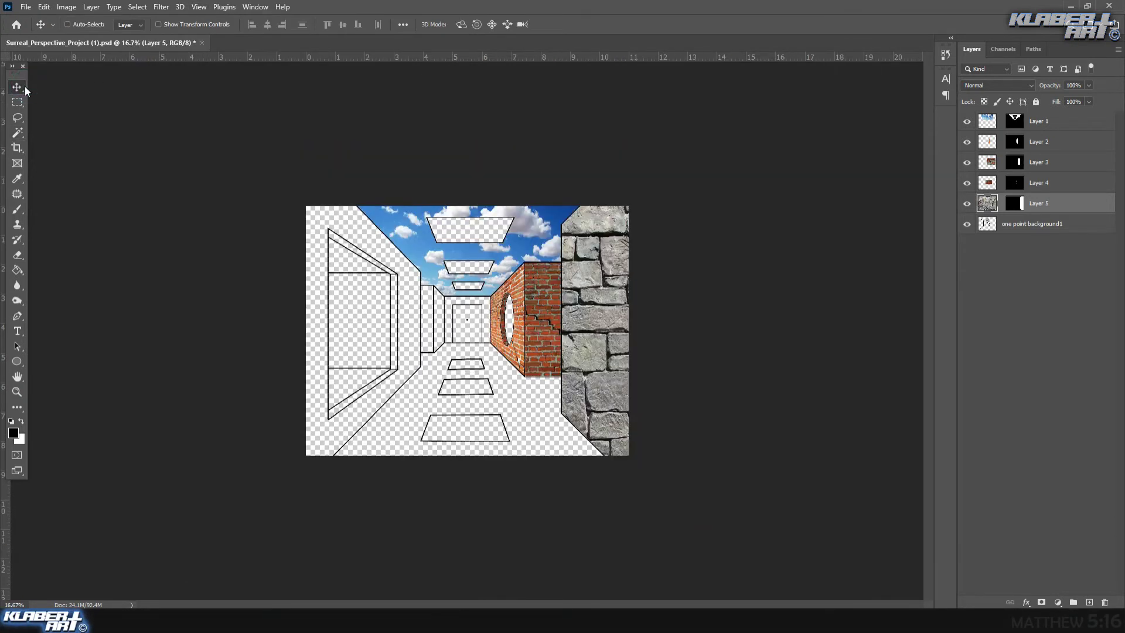
key(ctrl+t)
drag(688, 201, 650, 125)
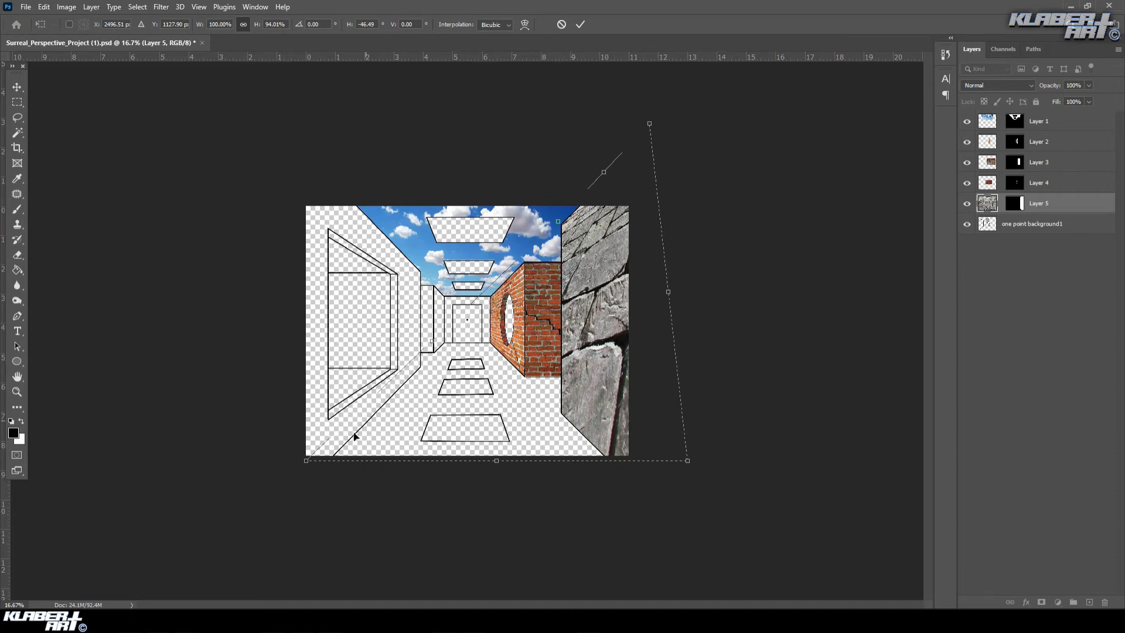
drag(305, 466, 555, 419)
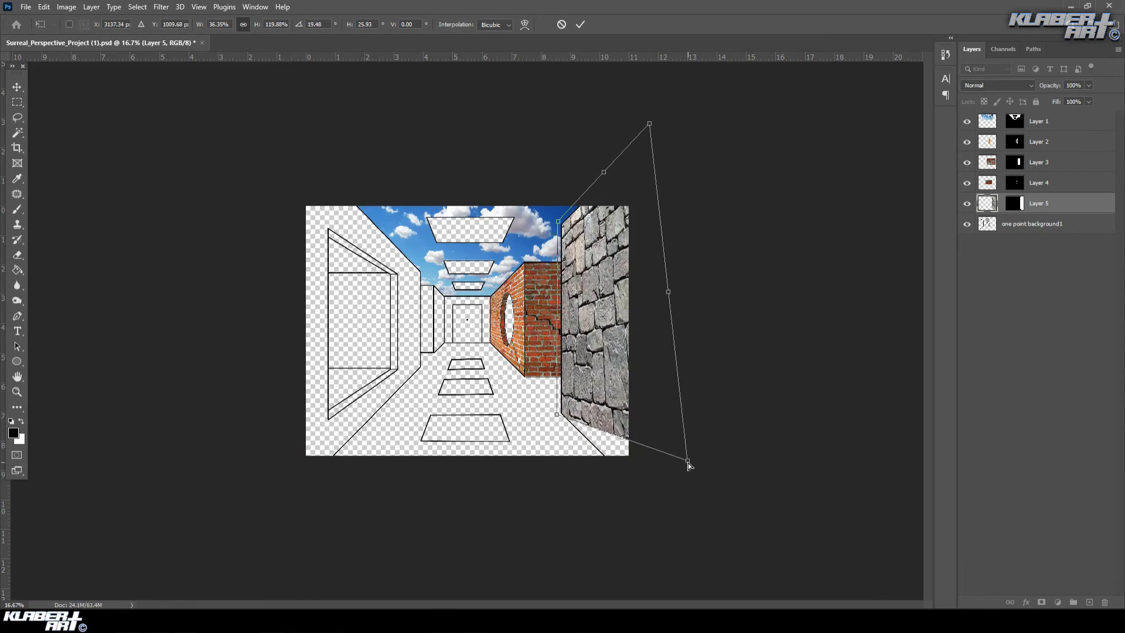
drag(689, 463, 645, 519)
drag(652, 125, 649, 131)
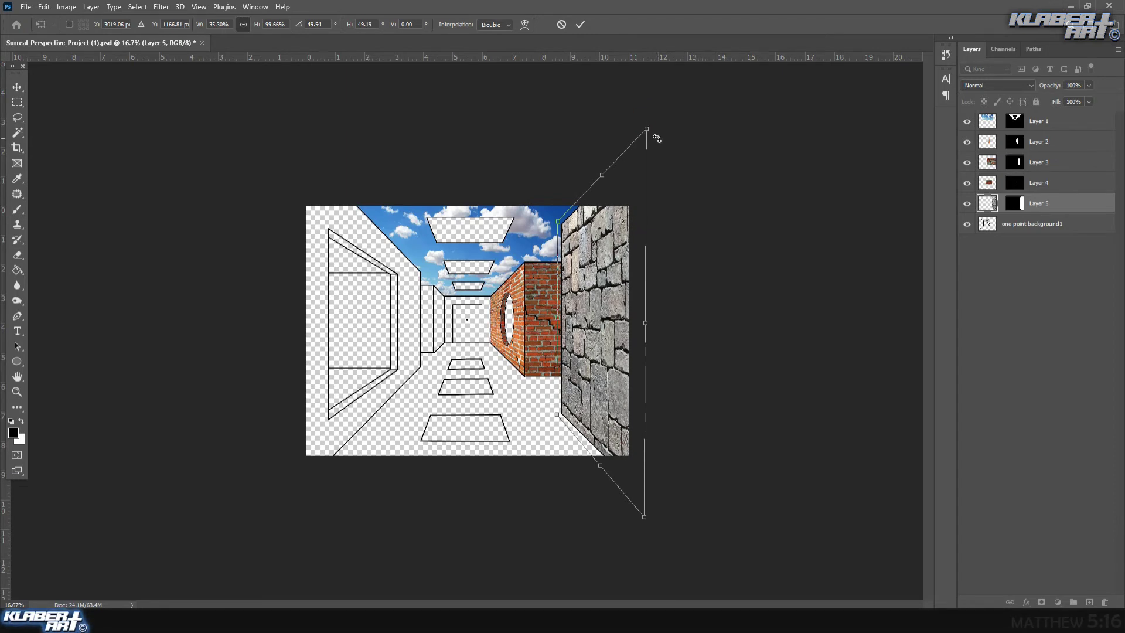
key(Return)
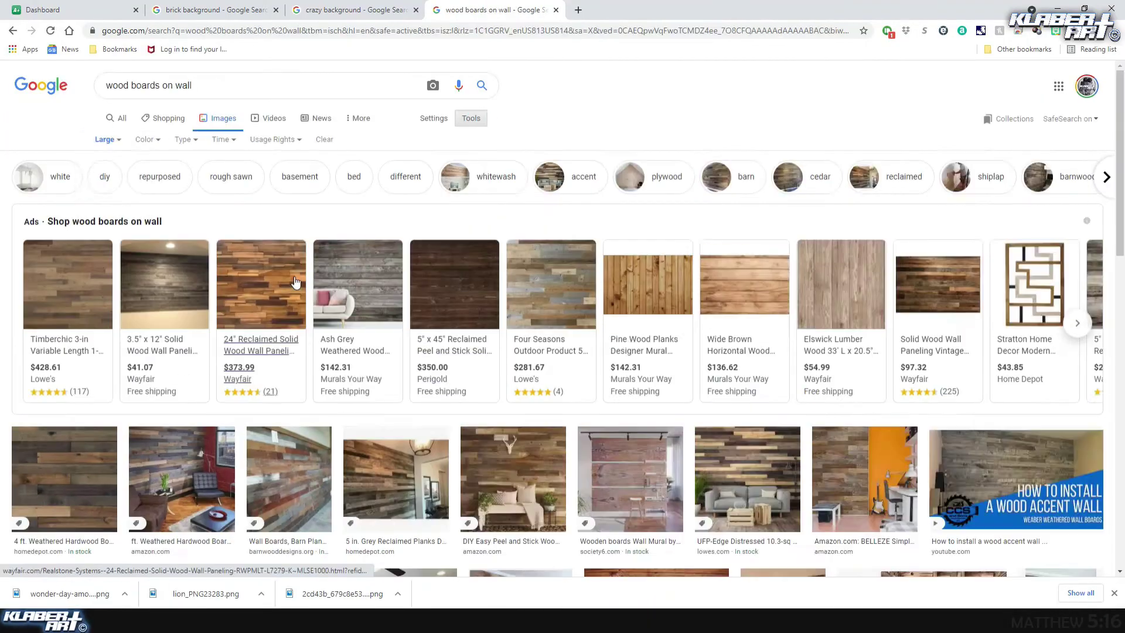
- Open the dark wood plank image from the "wood texture" results in the browser and paste it into the left foreground wall selection in Photoshop
scroll(295, 283, down, 5)
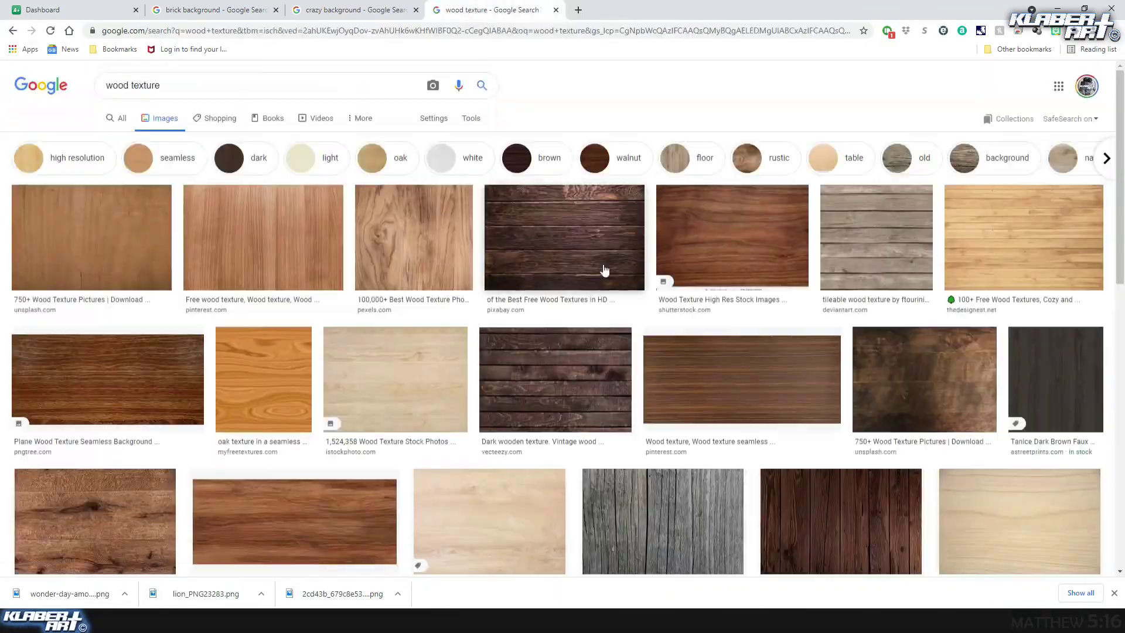
click(603, 269)
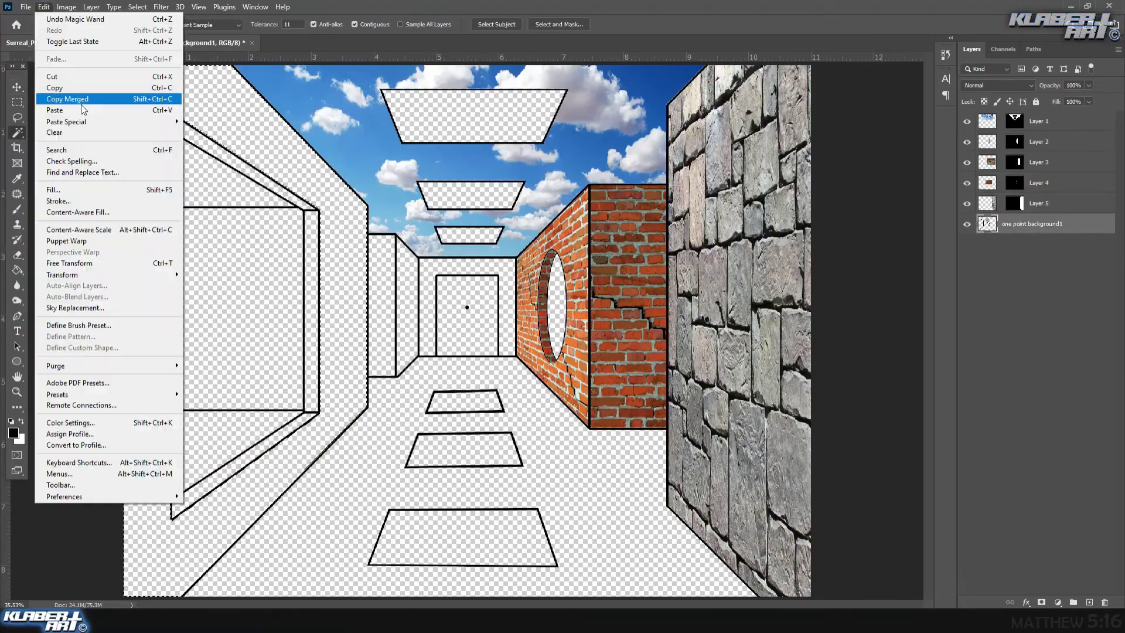
click(117, 267)
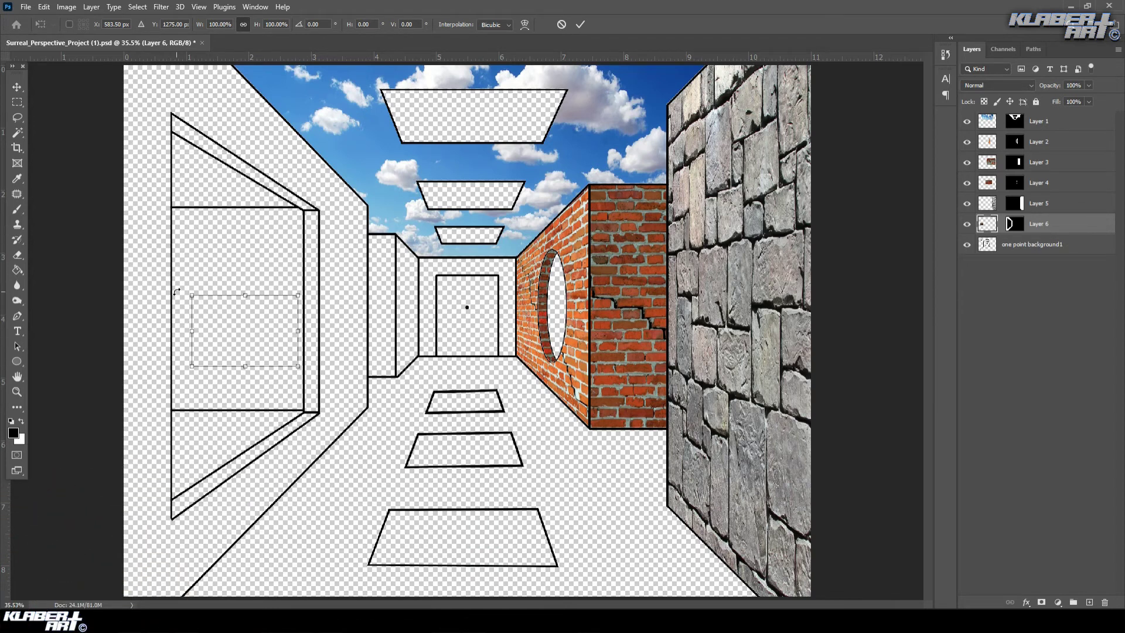
- Distort the wood image by its four corners so the planks fill the left foreground wall in perspective
drag(193, 295, 133, 65)
drag(299, 301, 371, 203)
drag(298, 367, 374, 414)
drag(192, 370, 112, 599)
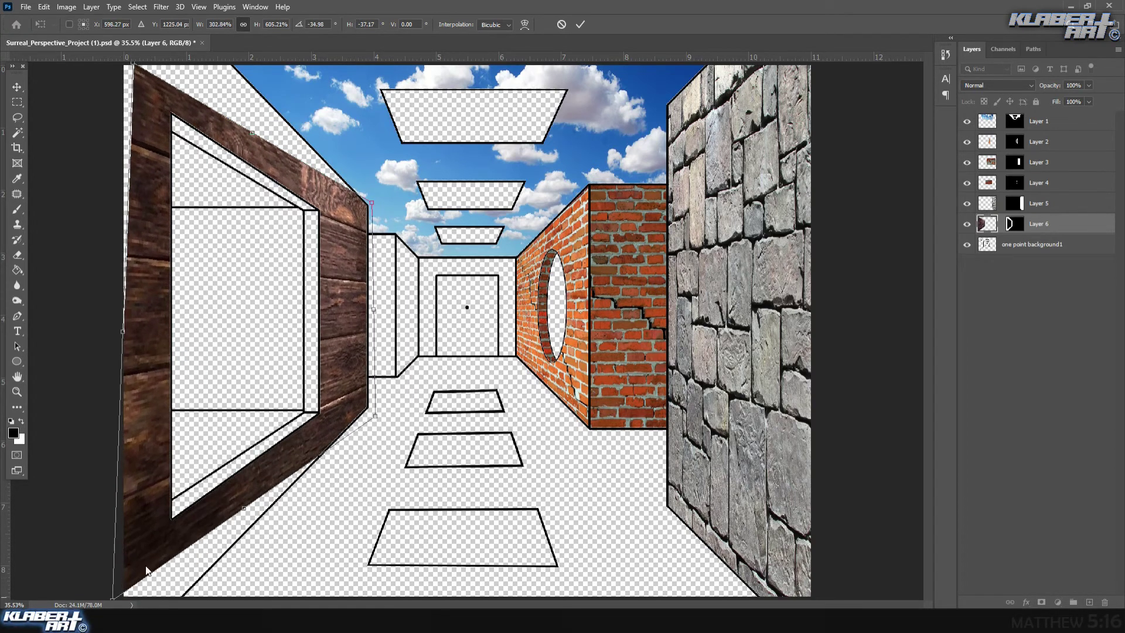
click(199, 7)
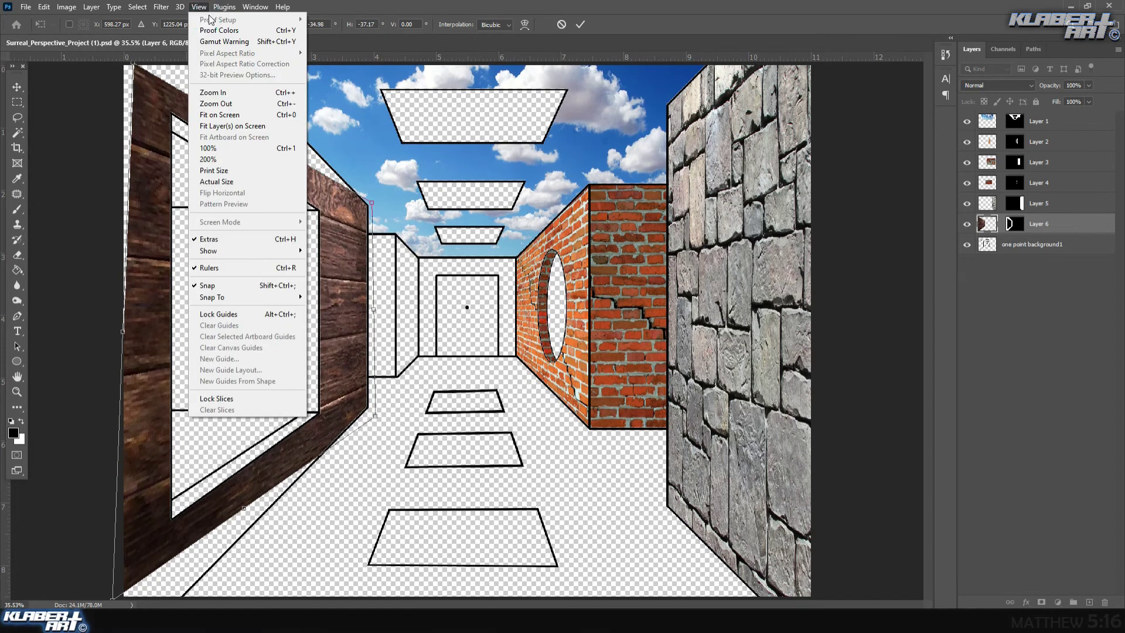
click(230, 103)
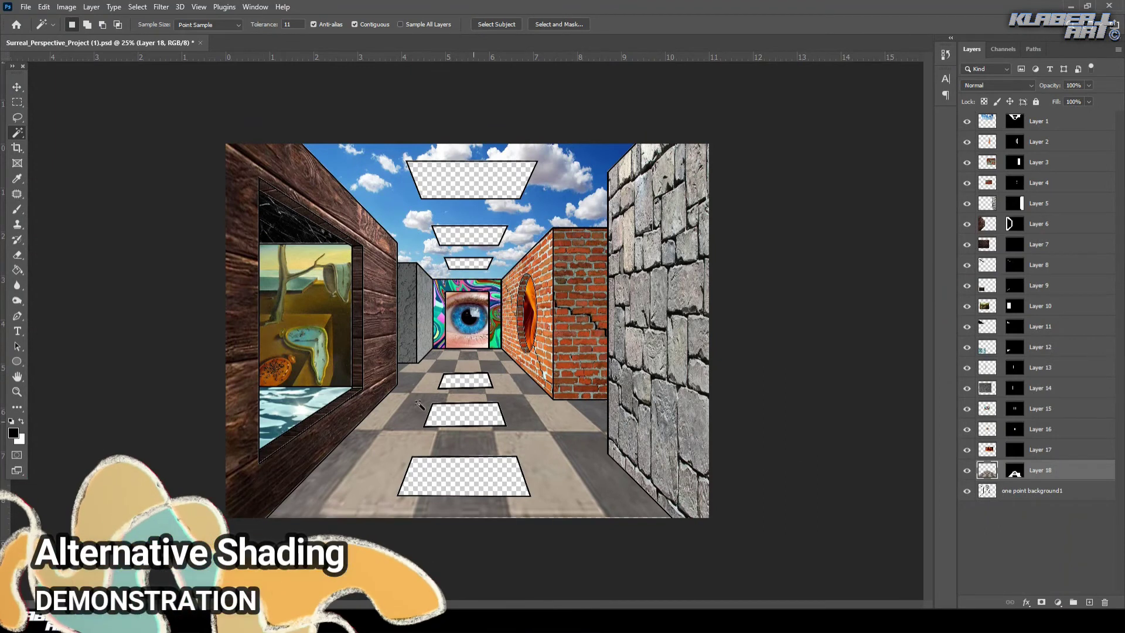
- Choose the Burn tool and set its brush size to 199 px
click(18, 302)
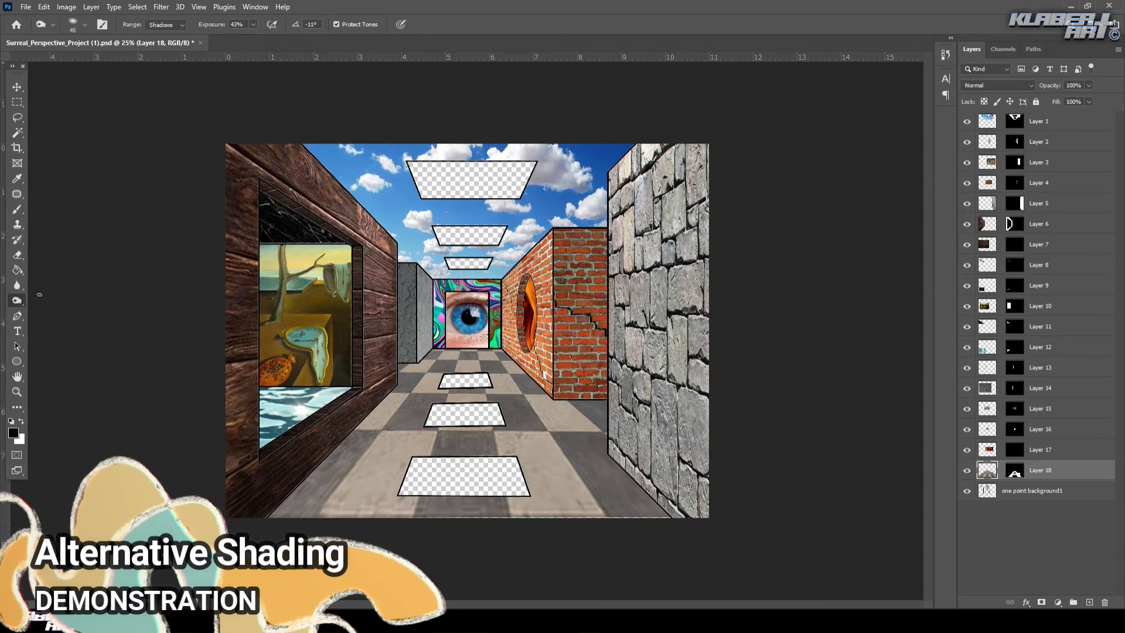
click(85, 25)
drag(96, 61, 103, 62)
click(18, 304)
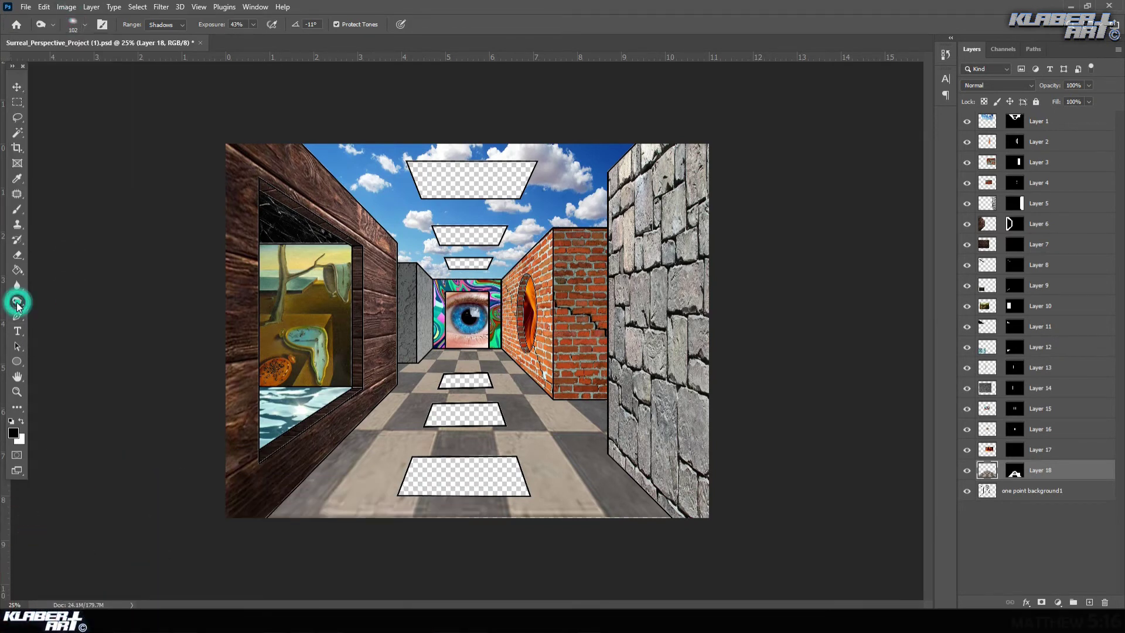
click(25, 305)
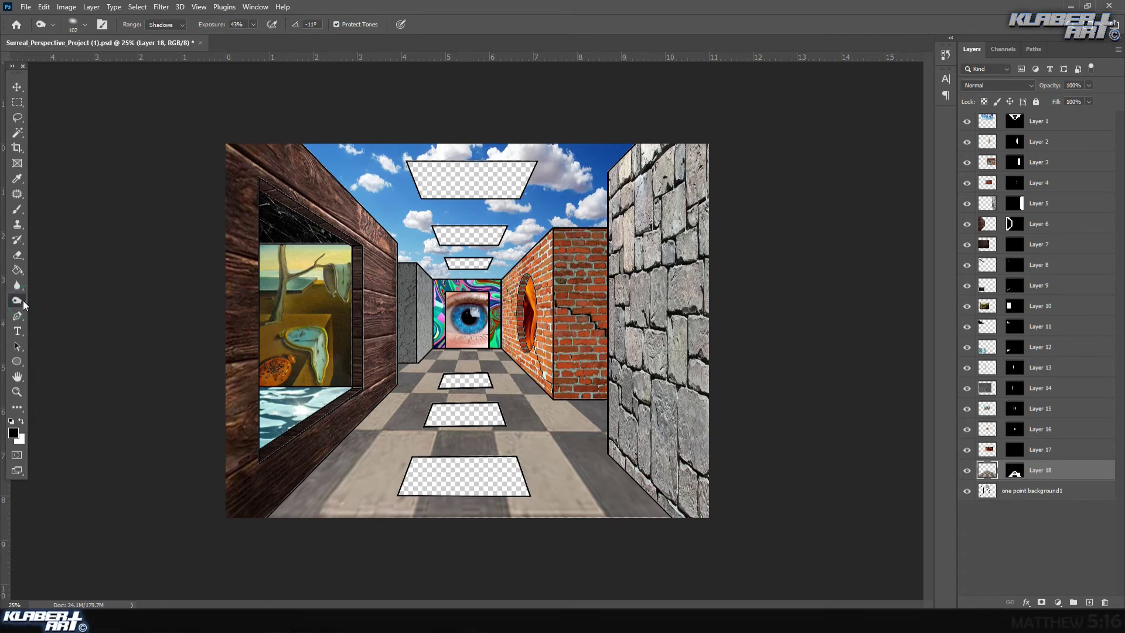
right_click(20, 303)
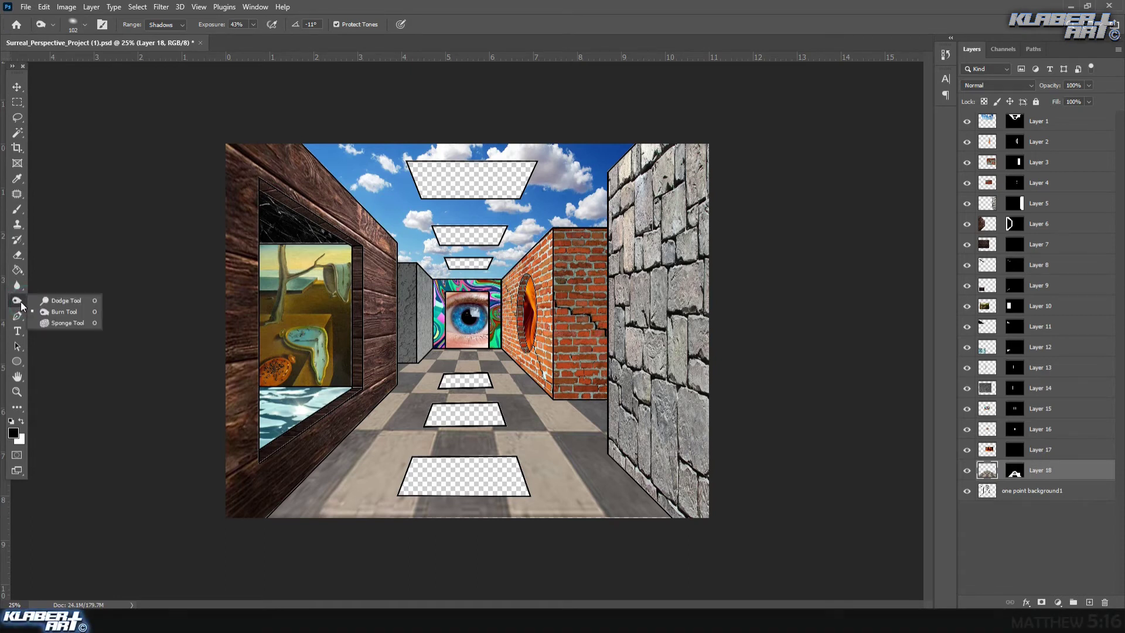
click(64, 312)
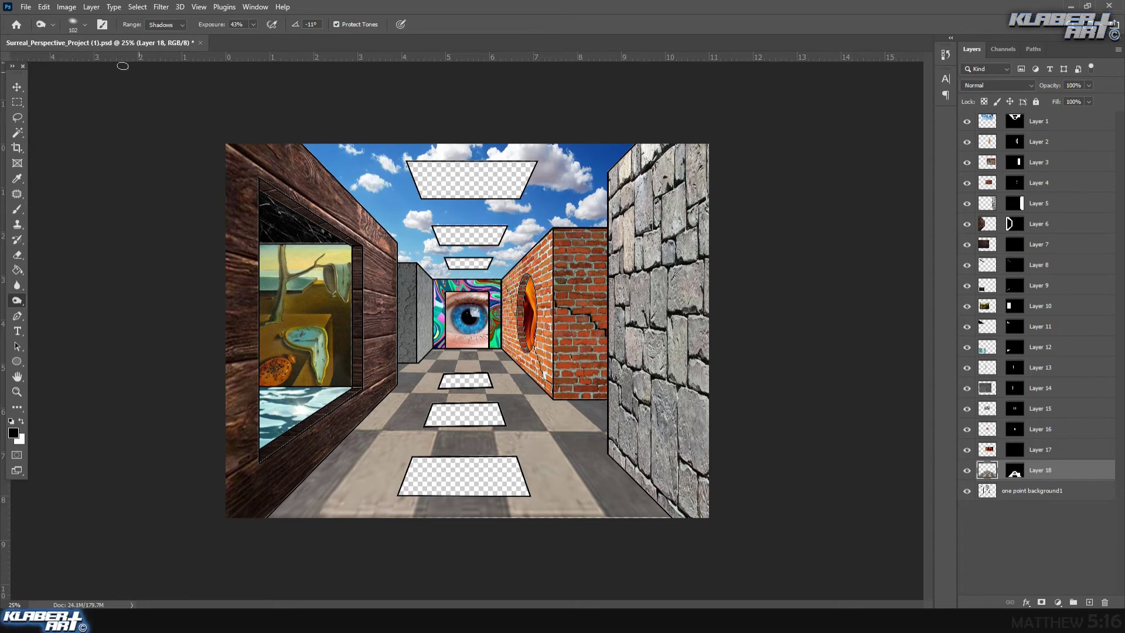
click(73, 25)
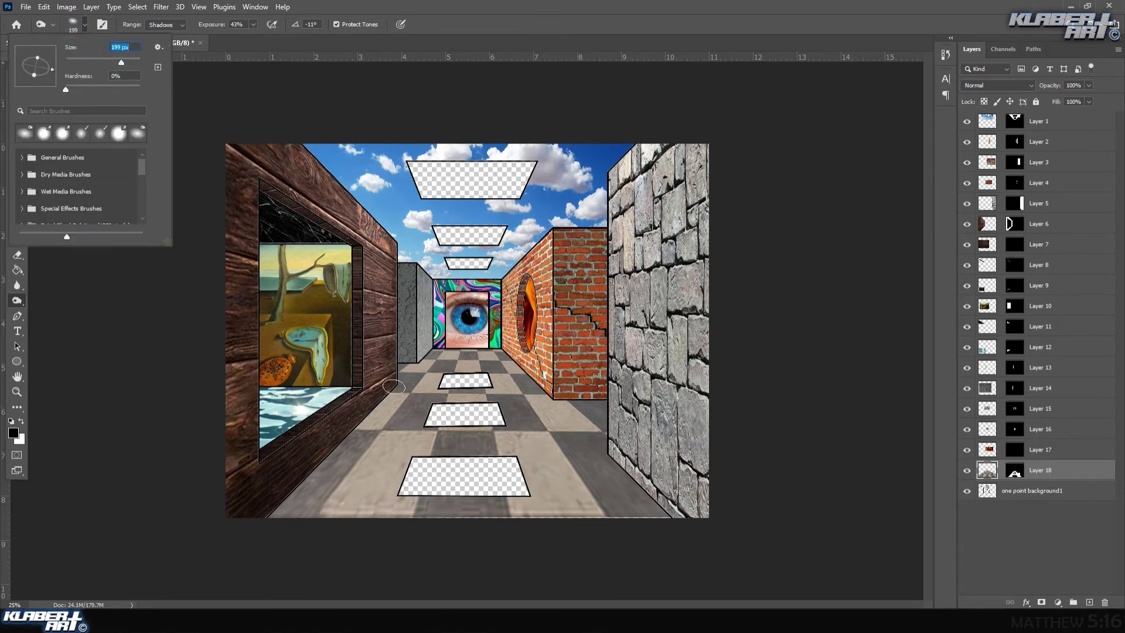
key(Return)
- Burn shadows onto the checkered floor on Layer 18 along the bases of the left and right walls
mouse_move(259, 528)
mouse_down()
mouse_move(344, 436)
mouse_move(276, 520)
mouse_up()
mouse_move(632, 484)
mouse_down()
mouse_move(682, 535)
mouse_move(649, 497)
mouse_move(589, 472)
mouse_move(612, 463)
mouse_move(560, 459)
mouse_move(644, 453)
mouse_move(587, 445)
mouse_move(615, 441)
mouse_move(620, 404)
mouse_move(550, 397)
mouse_move(482, 349)
mouse_move(425, 344)
mouse_move(446, 356)
mouse_move(386, 376)
mouse_move(402, 357)
mouse_up()
mouse_move(615, 423)
mouse_down()
mouse_move(584, 408)
mouse_move(606, 419)
mouse_up()
mouse_move(291, 500)
mouse_down()
mouse_move(297, 509)
mouse_move(308, 489)
mouse_up()
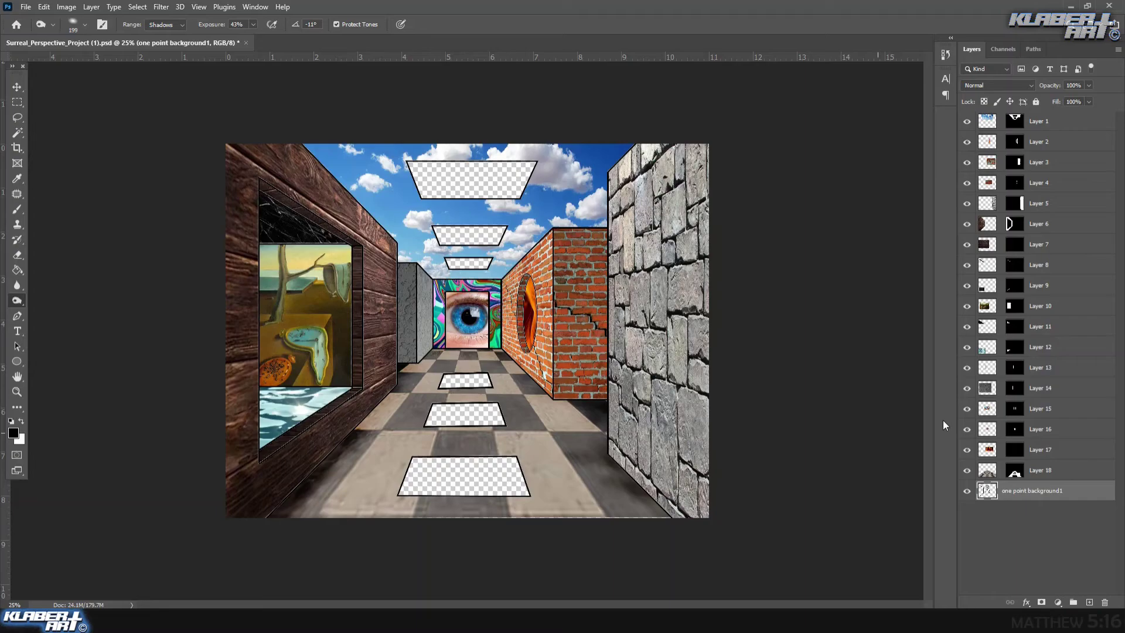
- Paste the copied image into the selected blank panel of the drawing using Paste Into
click(44, 6)
mouse_move(65, 121)
click(211, 144)
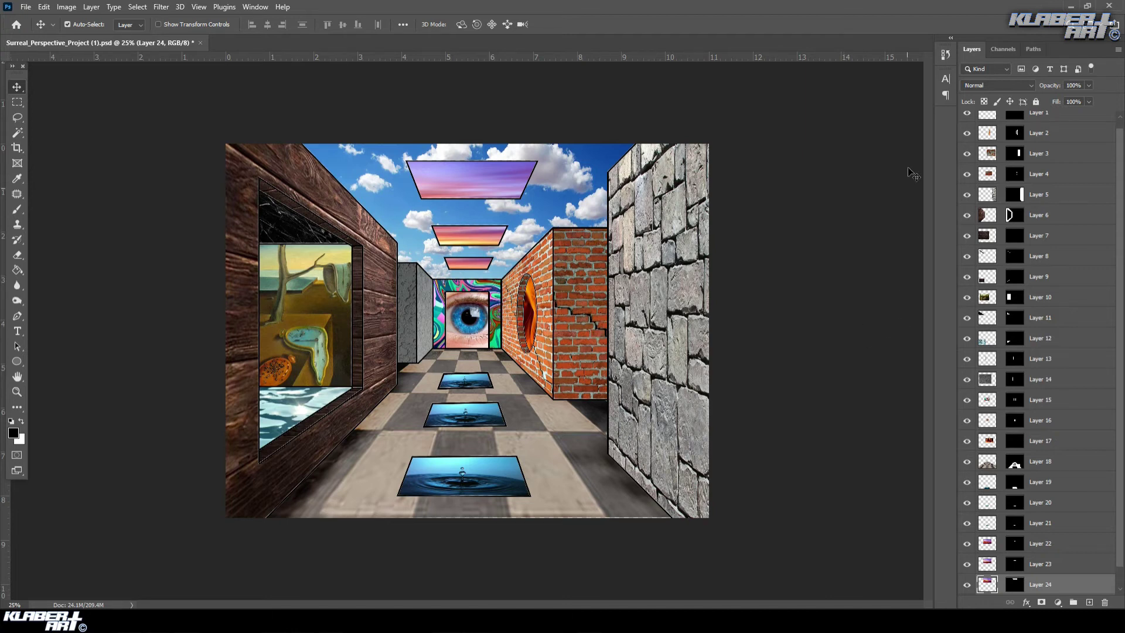
- Select Layer 18, check its contents by toggling its visibility, and burn the floor along the base of the wood wall
click(996, 463)
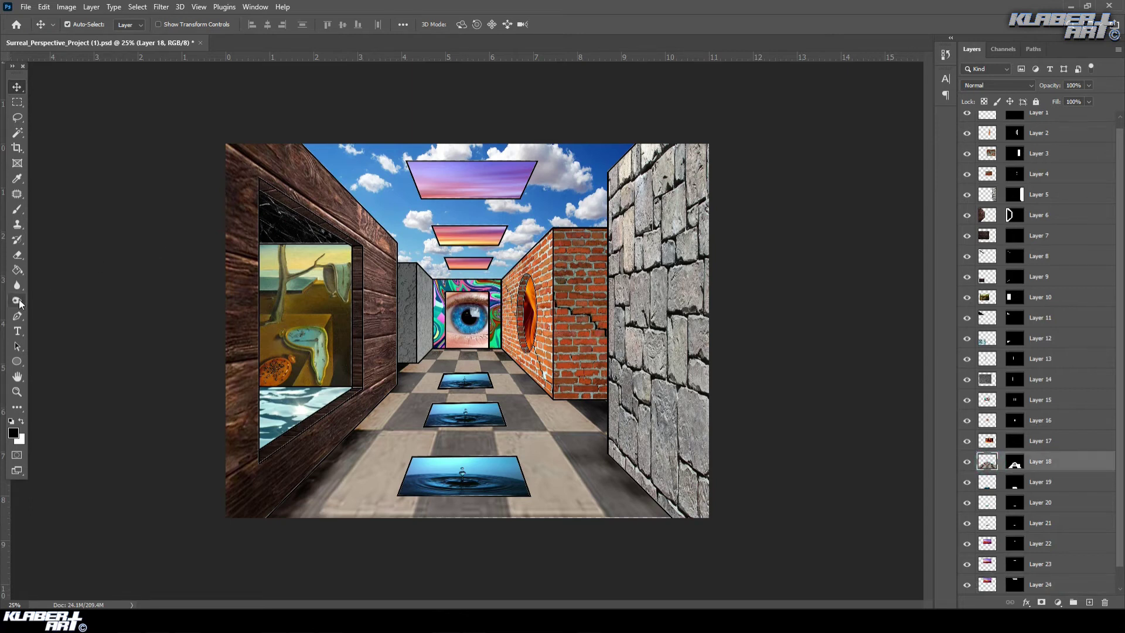
click(967, 461)
click(967, 462)
click(967, 463)
click(967, 463)
click(17, 300)
mouse_move(402, 386)
mouse_down()
mouse_move(345, 449)
mouse_move(338, 516)
mouse_up()
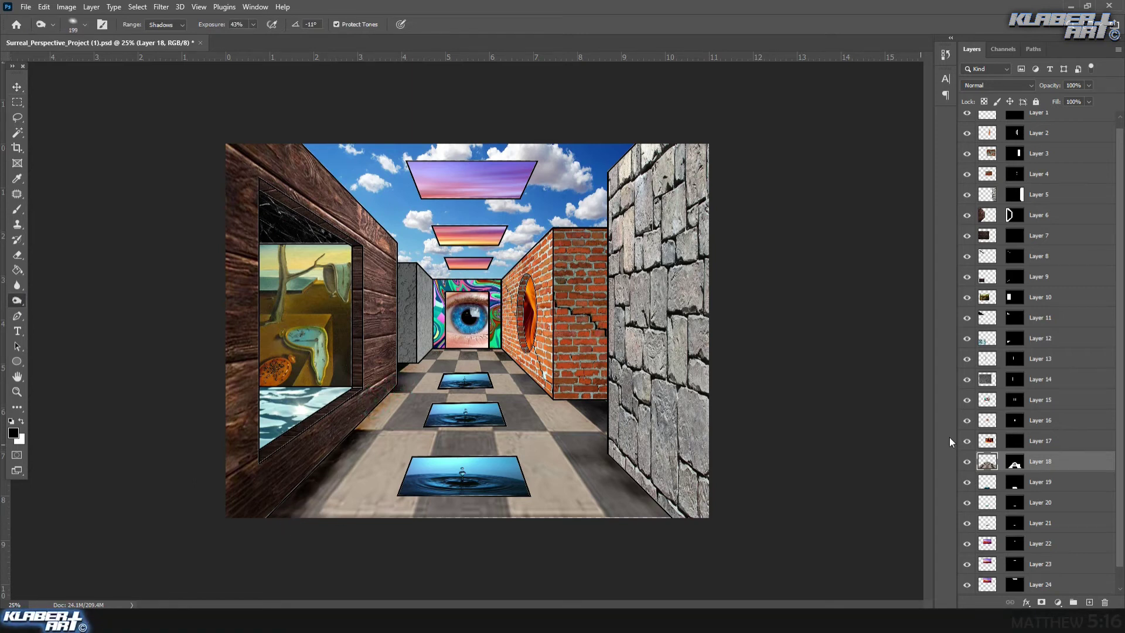
- Identify and select Layer 14, and burn shading onto the gray wall section behind the wood wall
click(967, 379)
click(967, 379)
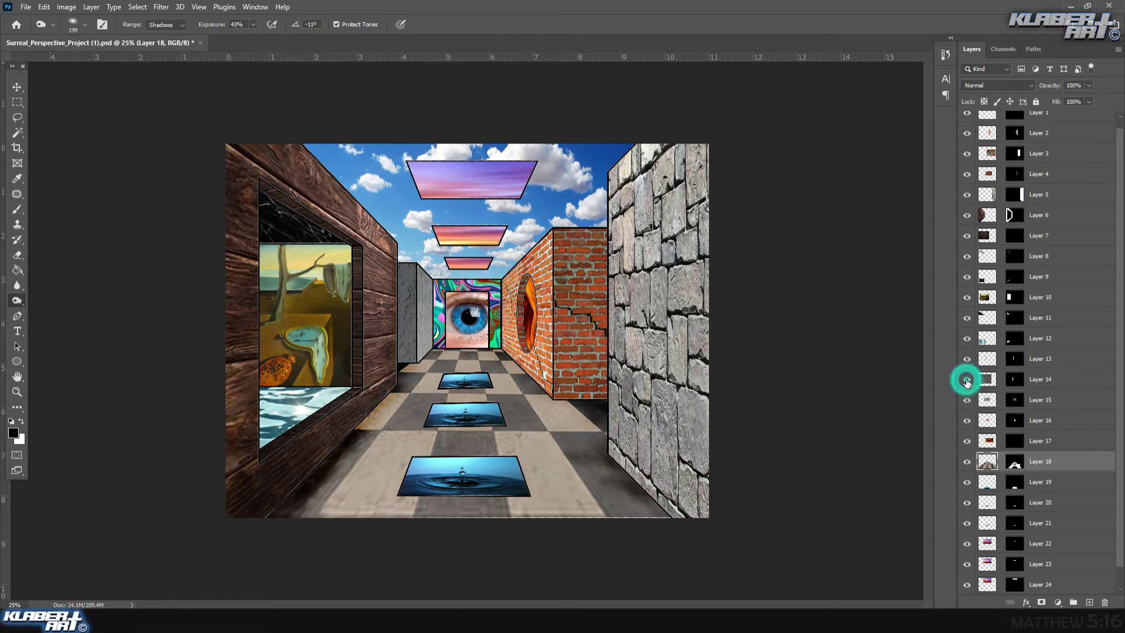
click(1081, 385)
mouse_move(404, 366)
mouse_down()
mouse_move(400, 248)
mouse_move(394, 348)
mouse_up()
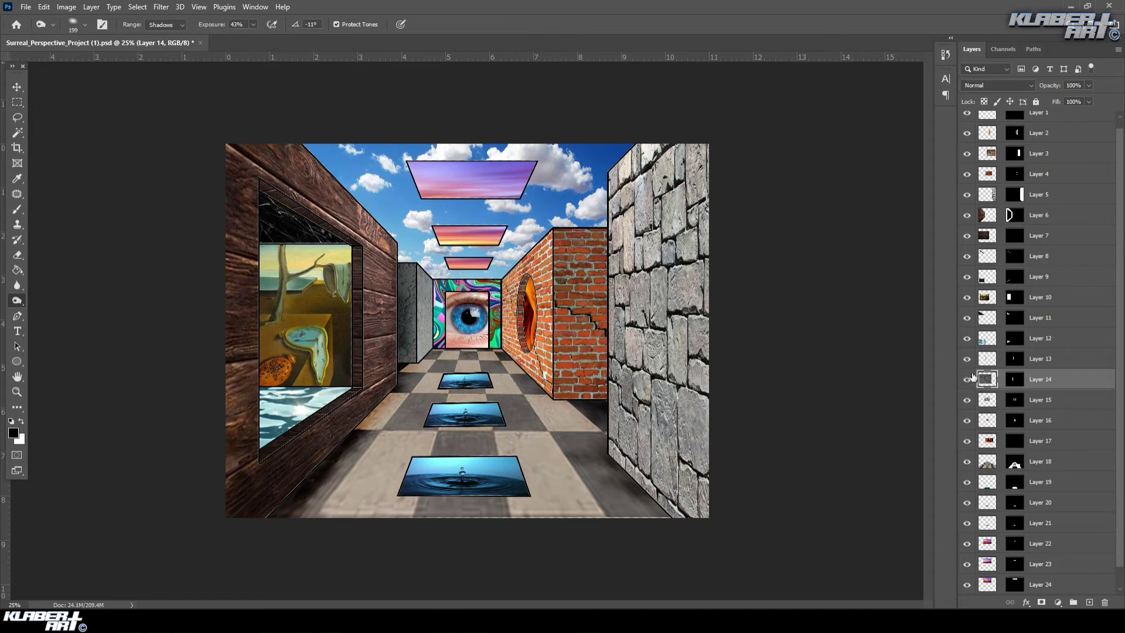
- Find and select the front brick panel's layer, Layer 3, and burn its edge beside the stone wall with a 464 px brush
click(967, 443)
click(967, 443)
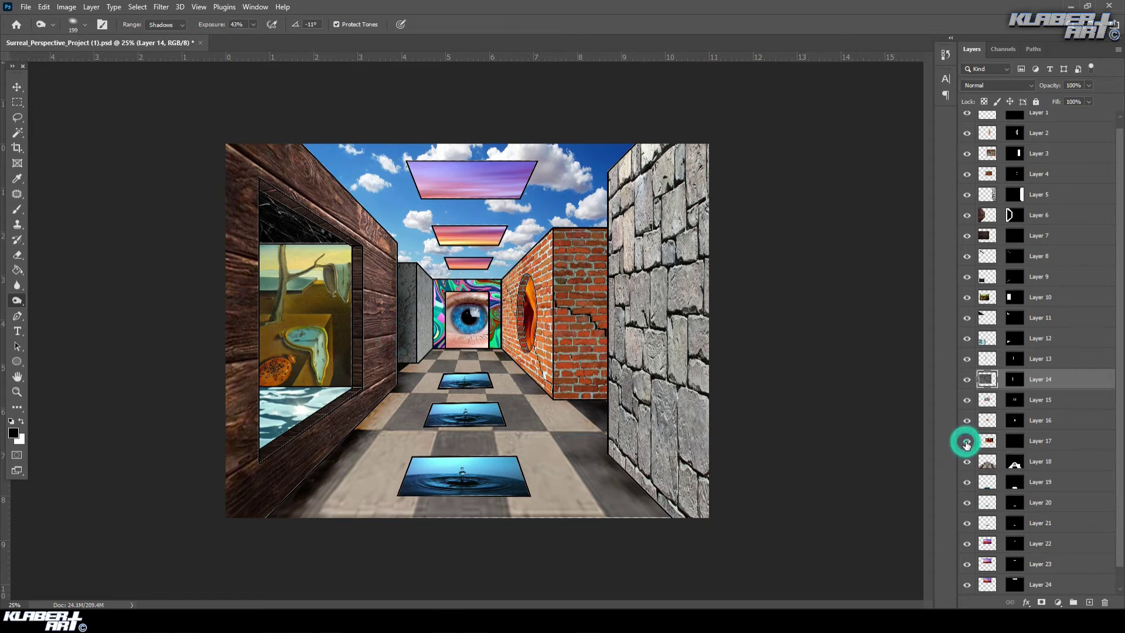
scroll(994, 408, down, 1)
scroll(992, 409, up, 1)
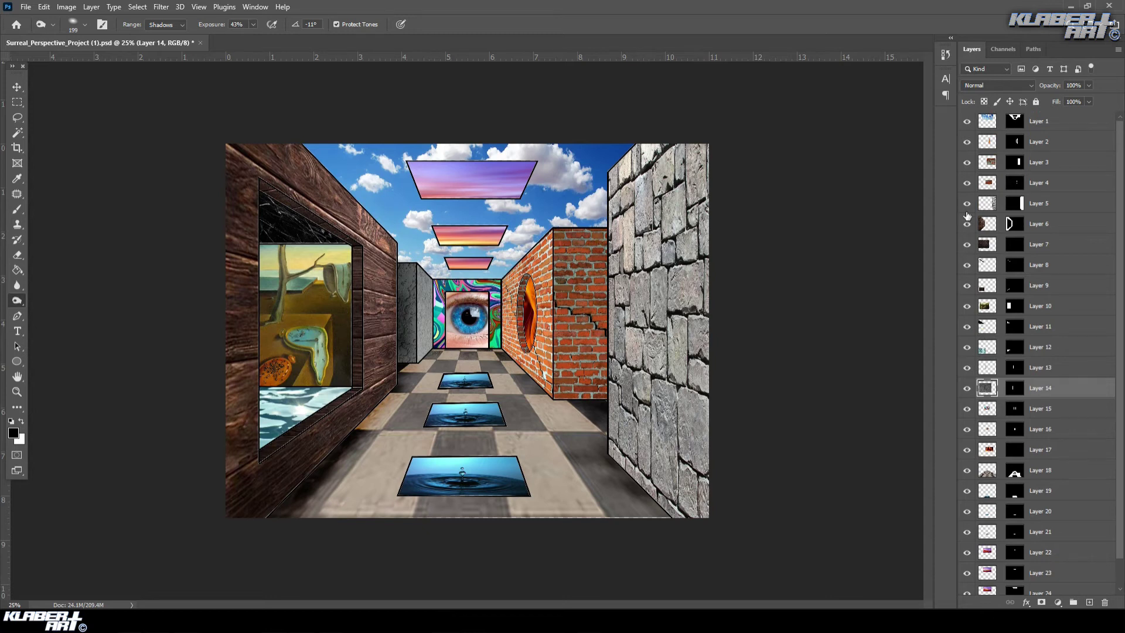
click(968, 163)
click(968, 163)
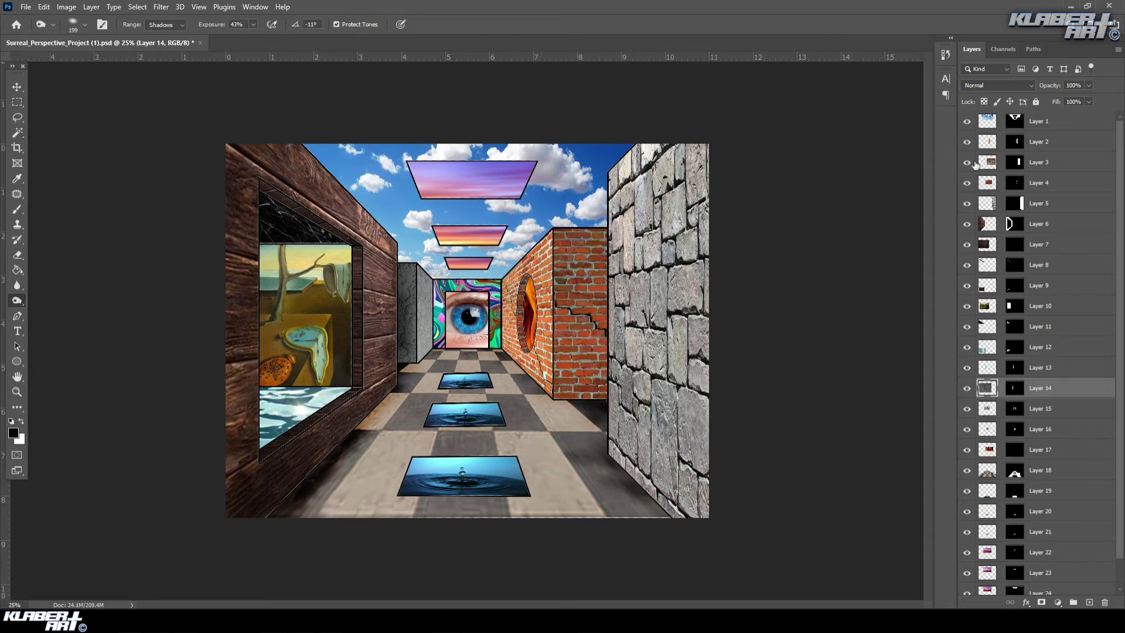
click(1070, 164)
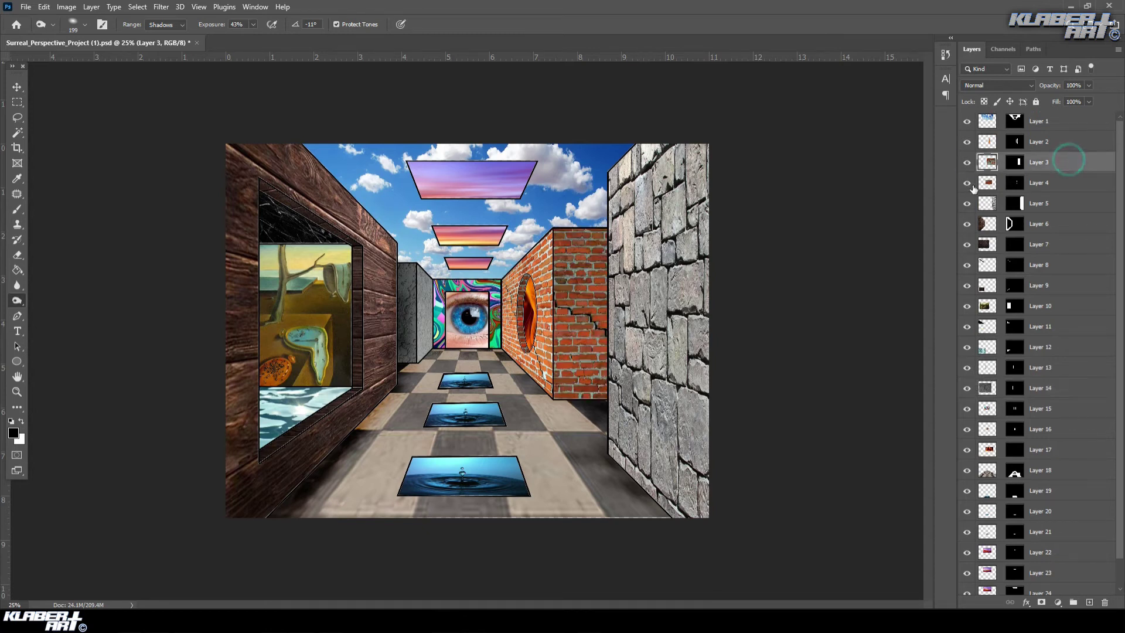
click(71, 24)
drag(111, 67, 131, 61)
click(592, 237)
mouse_move(592, 237)
mouse_down()
mouse_move(592, 392)
mouse_move(591, 270)
mouse_move(600, 381)
mouse_move(619, 381)
mouse_up()
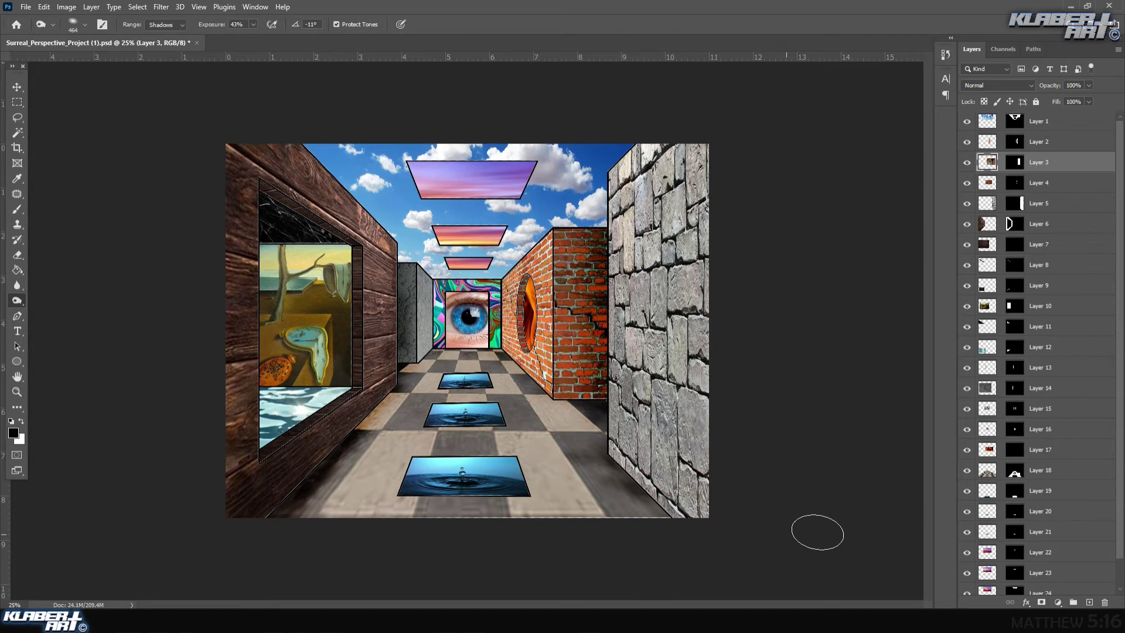
- Select Layer 18 and deepen the burned shadow on the floor along the base of the stone wall
click(1064, 472)
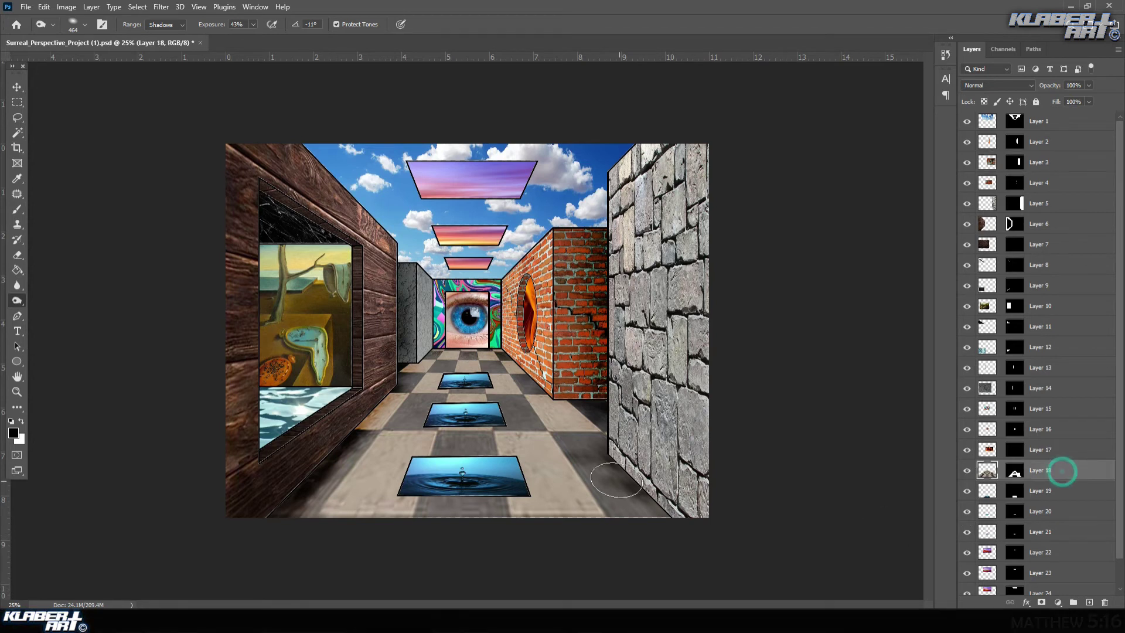
mouse_move(671, 527)
mouse_down()
mouse_move(608, 483)
mouse_move(635, 517)
mouse_up()
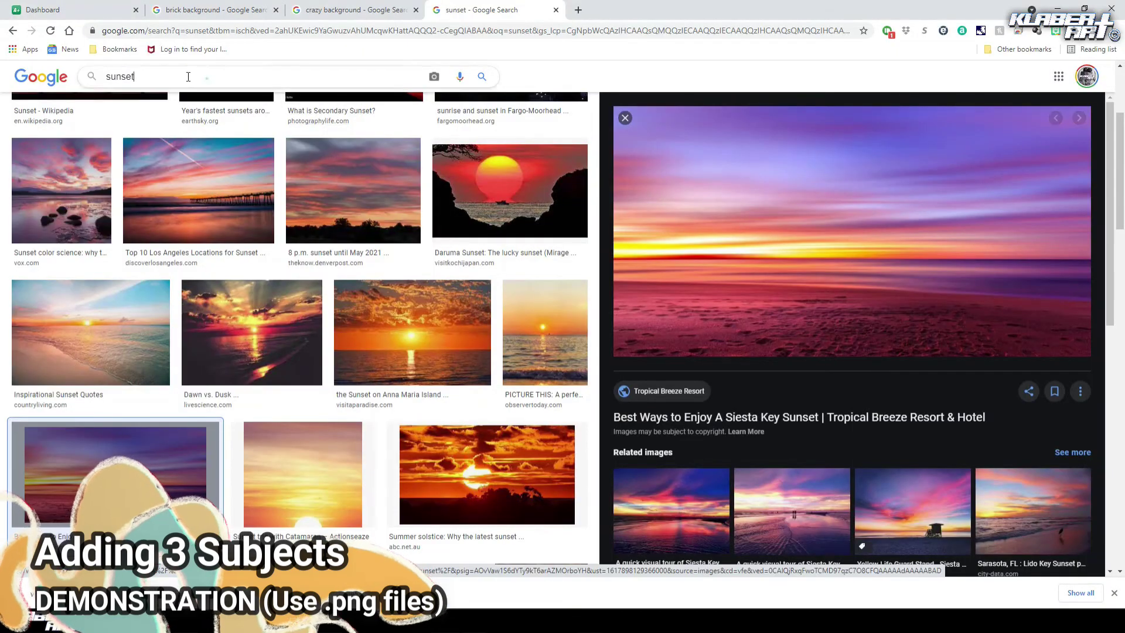
- Switch to the browser and search Google Images for "monkey"
click(207, 68)
text(monkey)
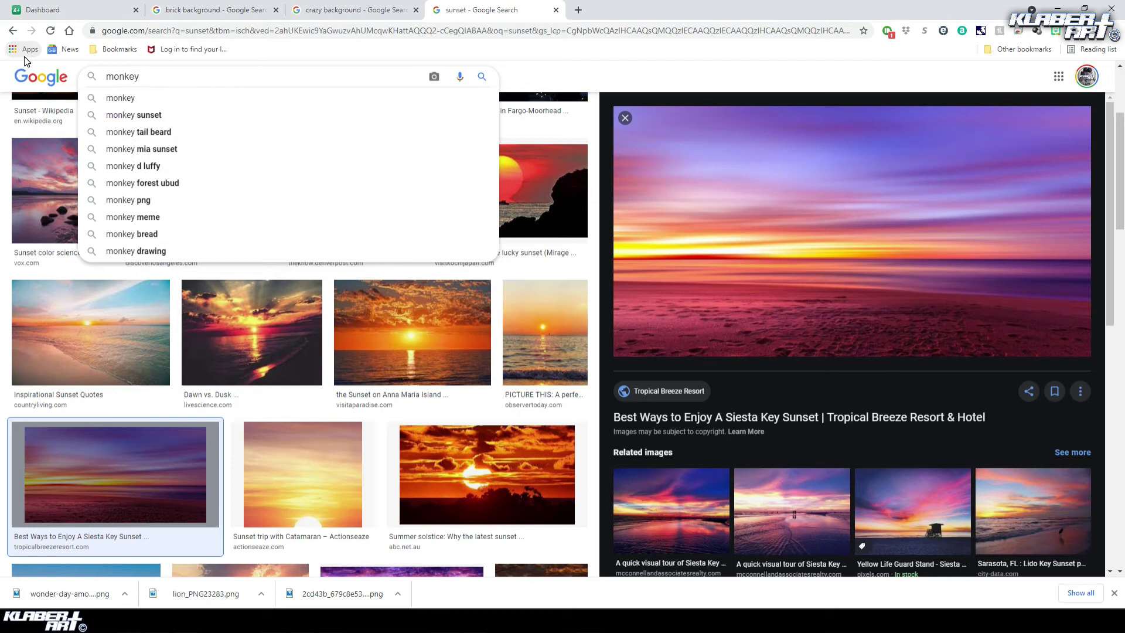
key(Return)
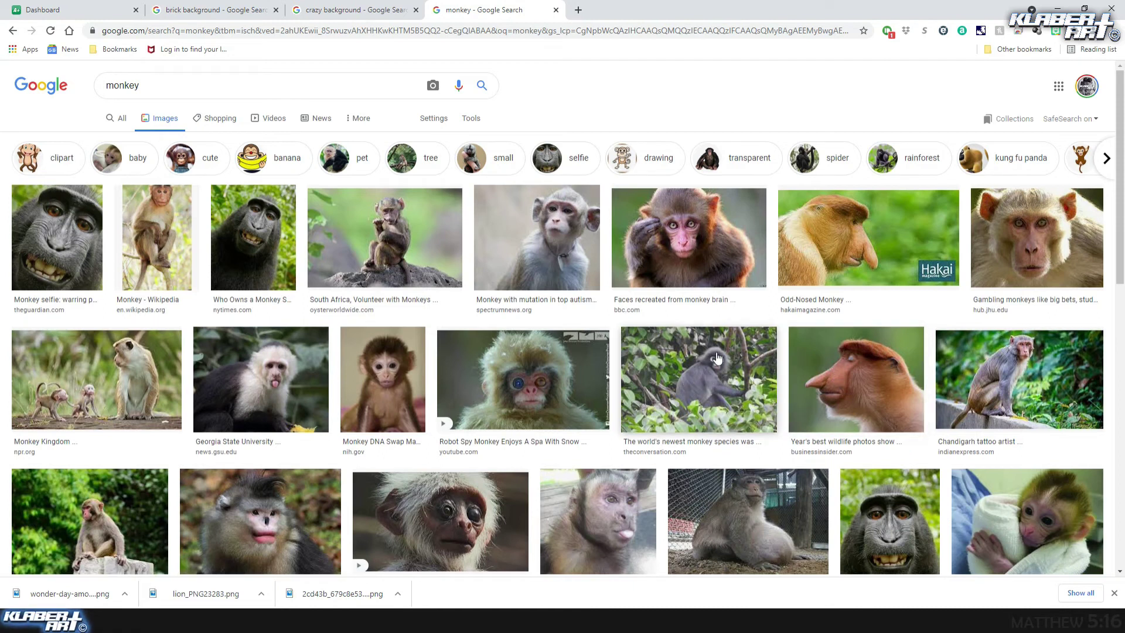
- Refine the image search to "monkey png"
click(167, 88)
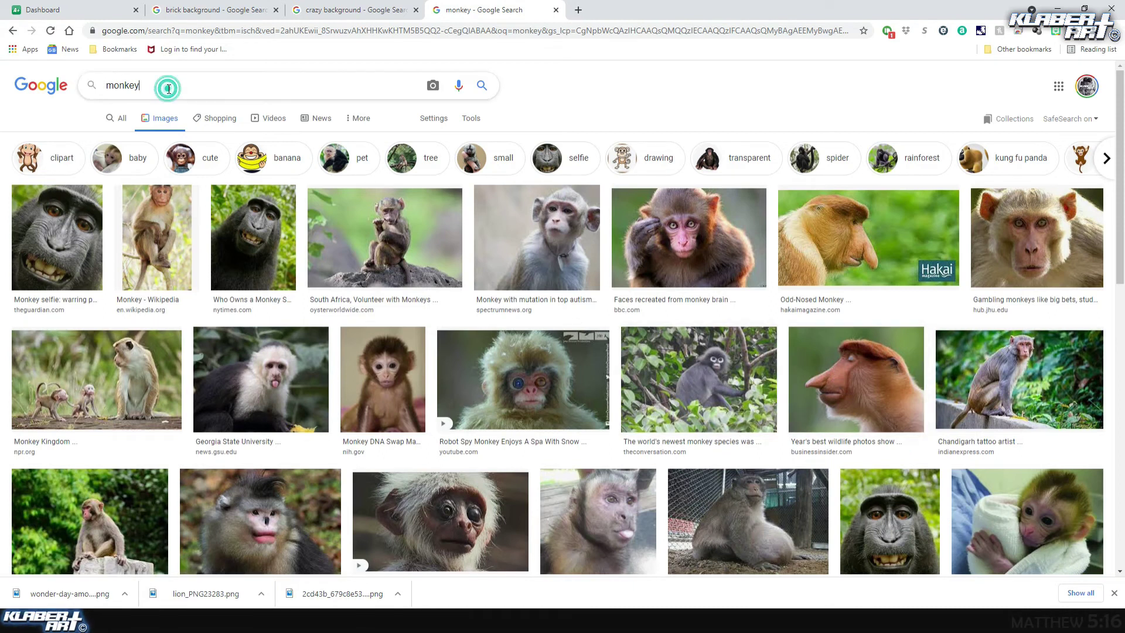
text(png)
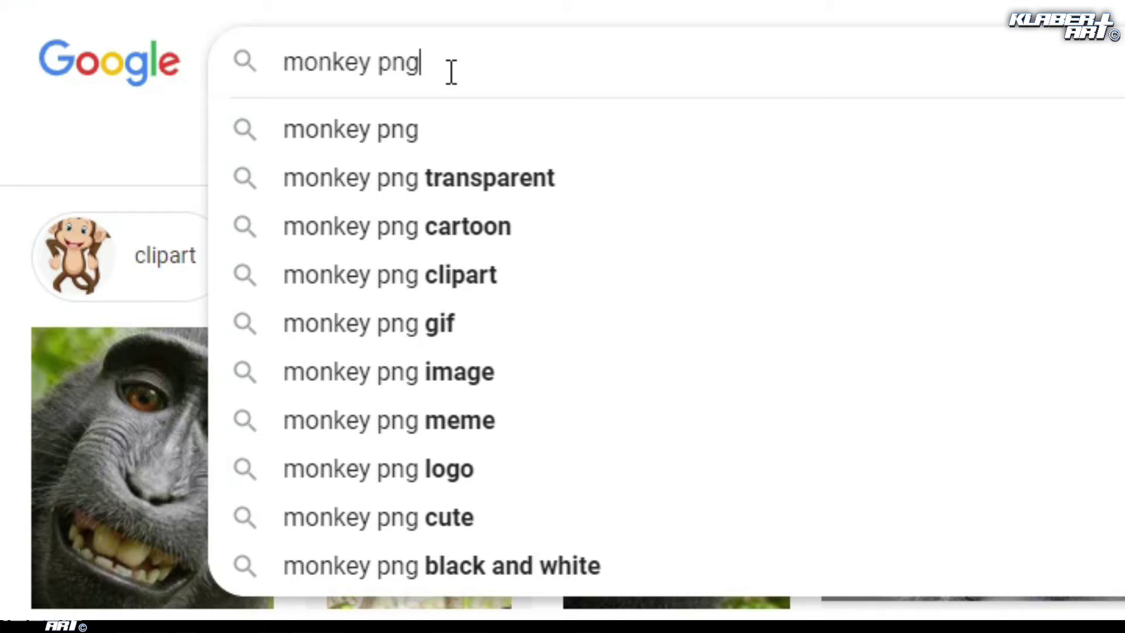
key(Return)
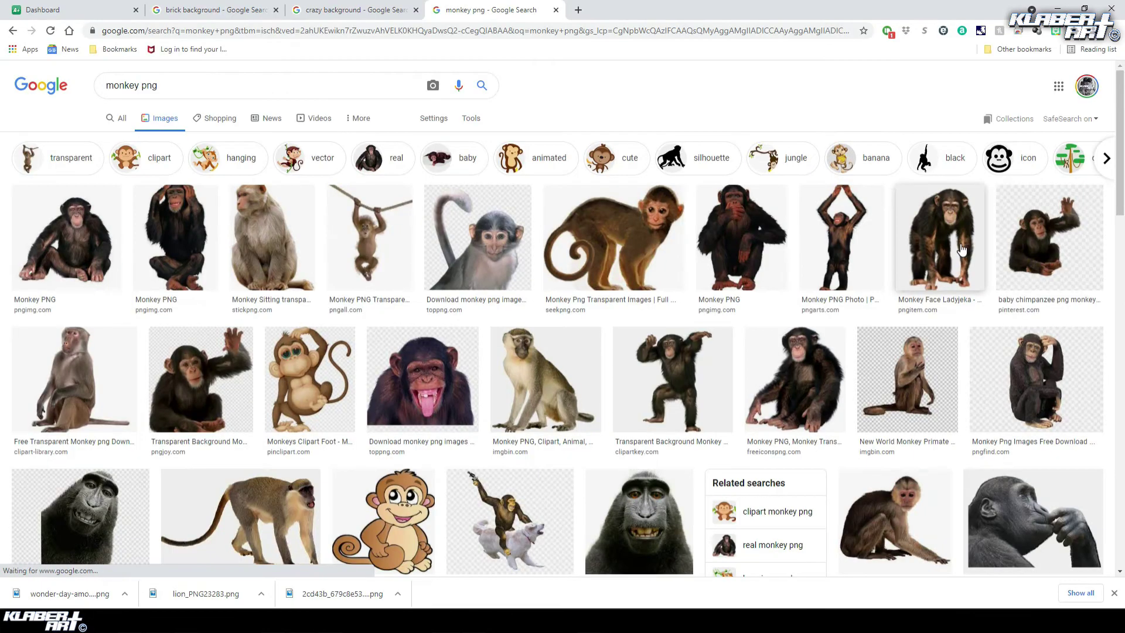
- Preview chimpanzee image results and save the transparent seated chimpanzee from Pngimg to the Desktop as monkey_PNG18736
click(829, 391)
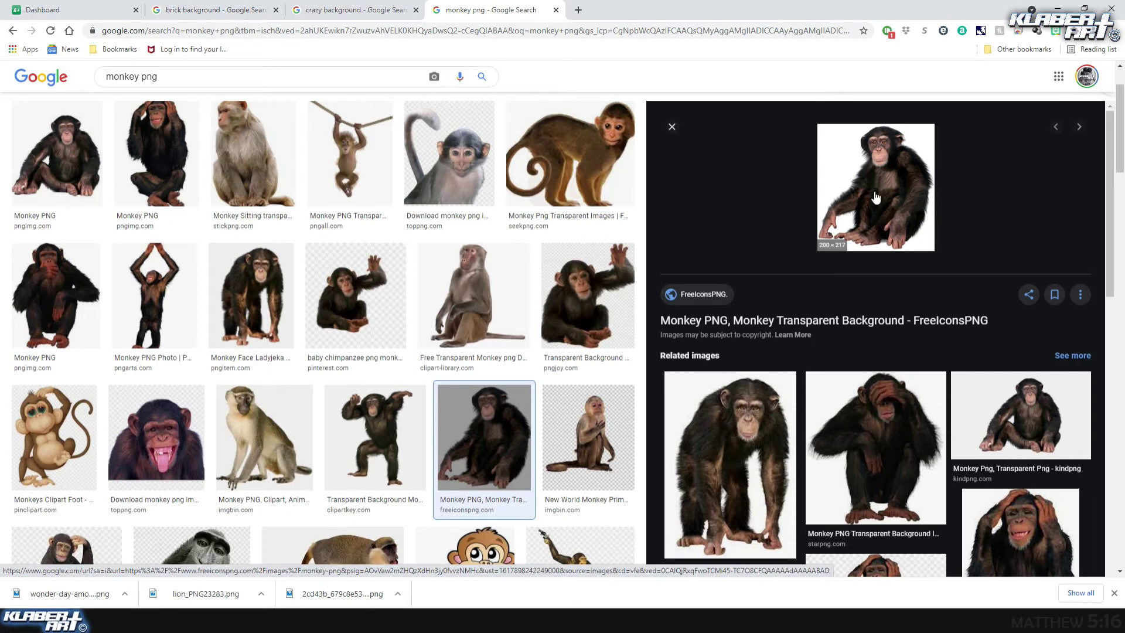
click(590, 308)
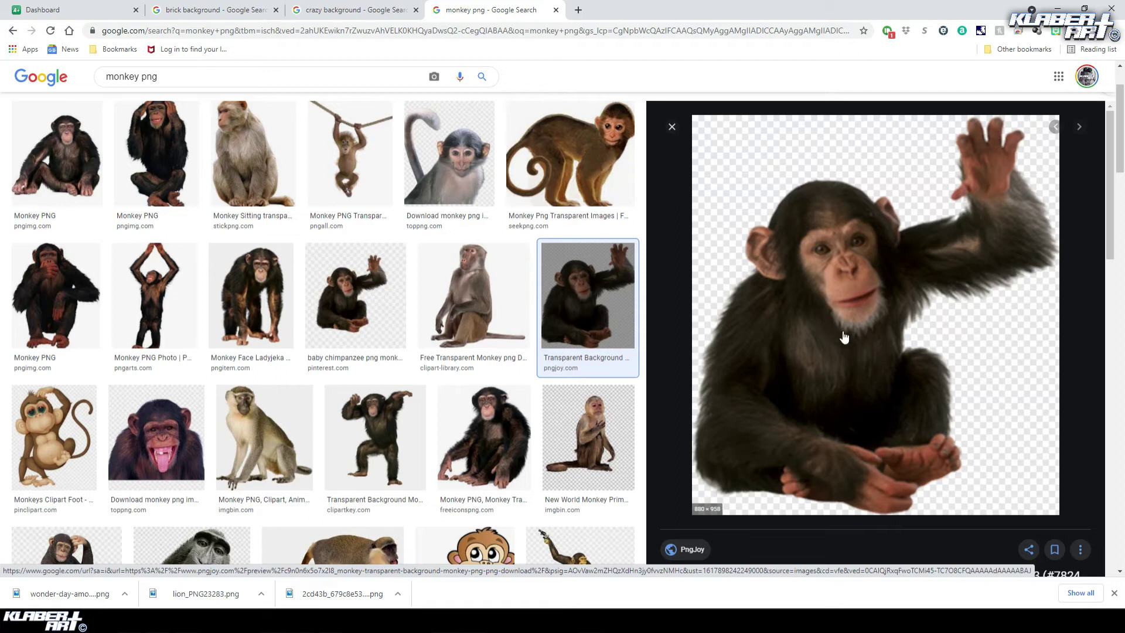
right_click(987, 390)
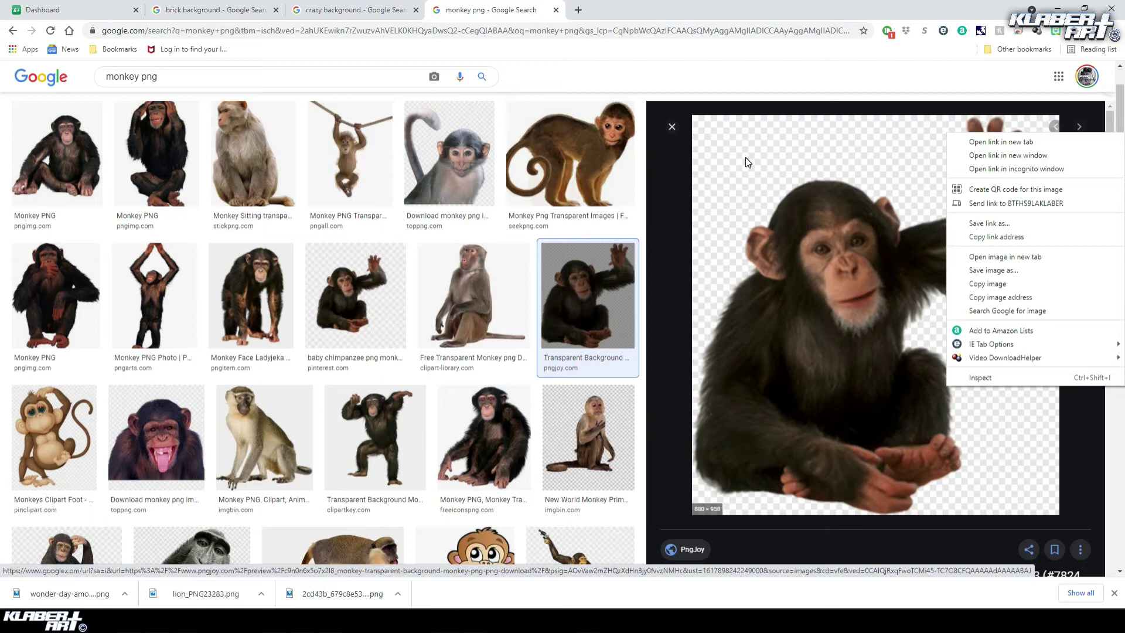
click(50, 144)
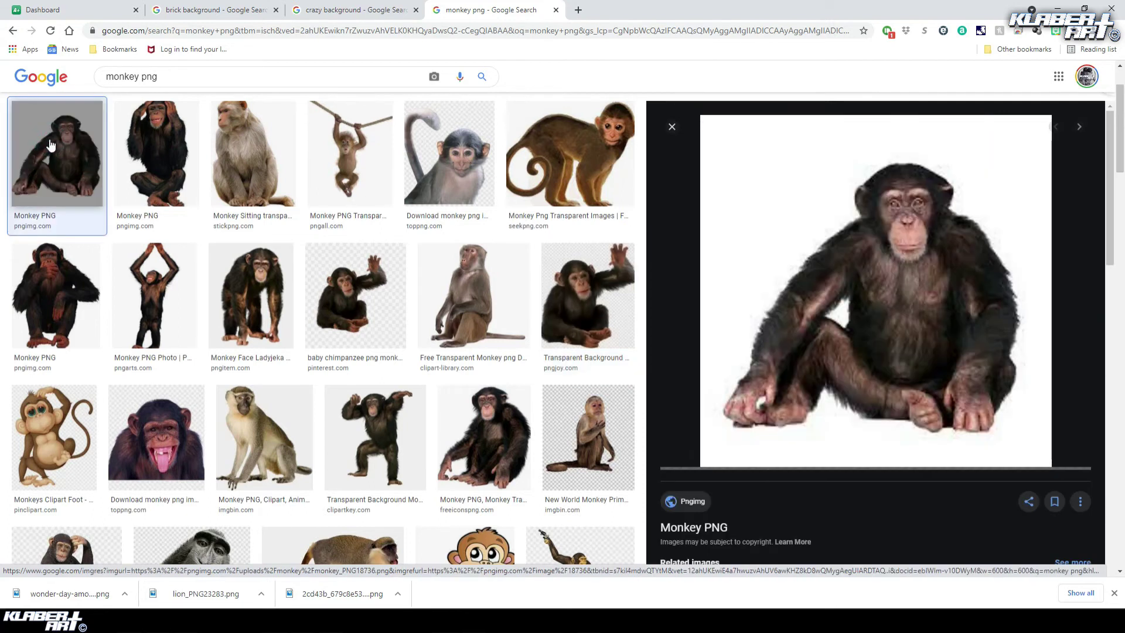
right_click(890, 257)
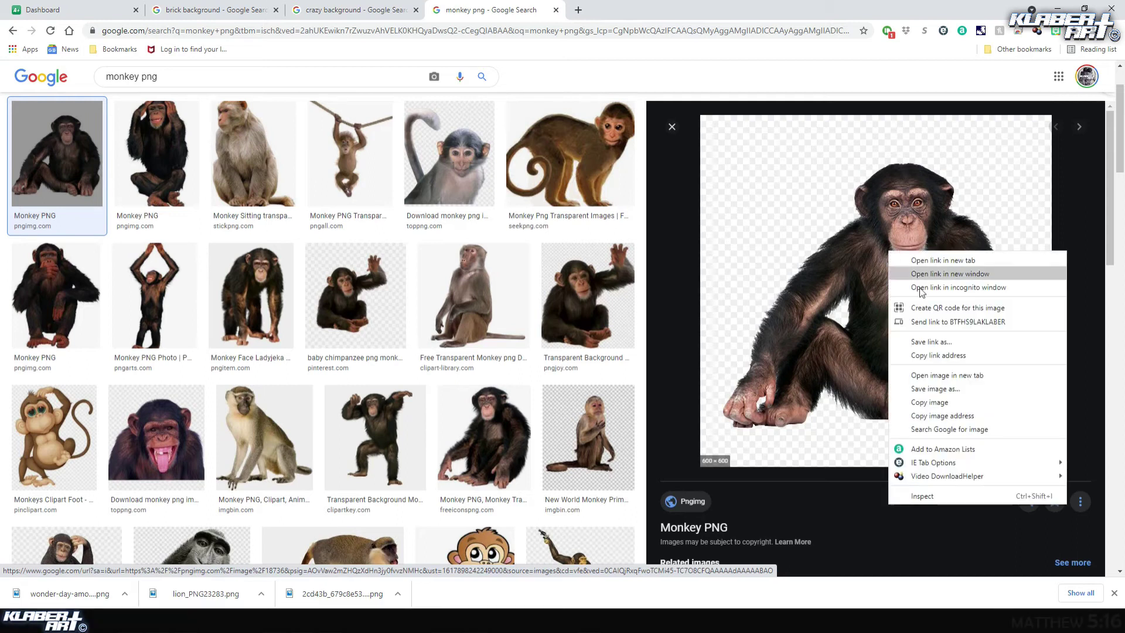
click(944, 390)
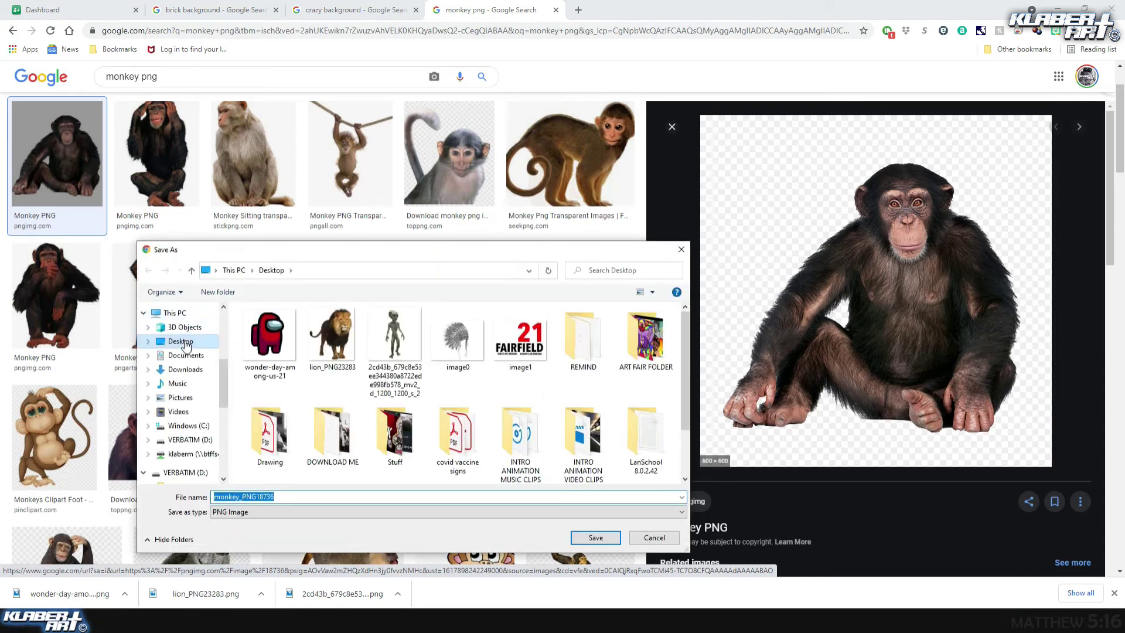
click(594, 537)
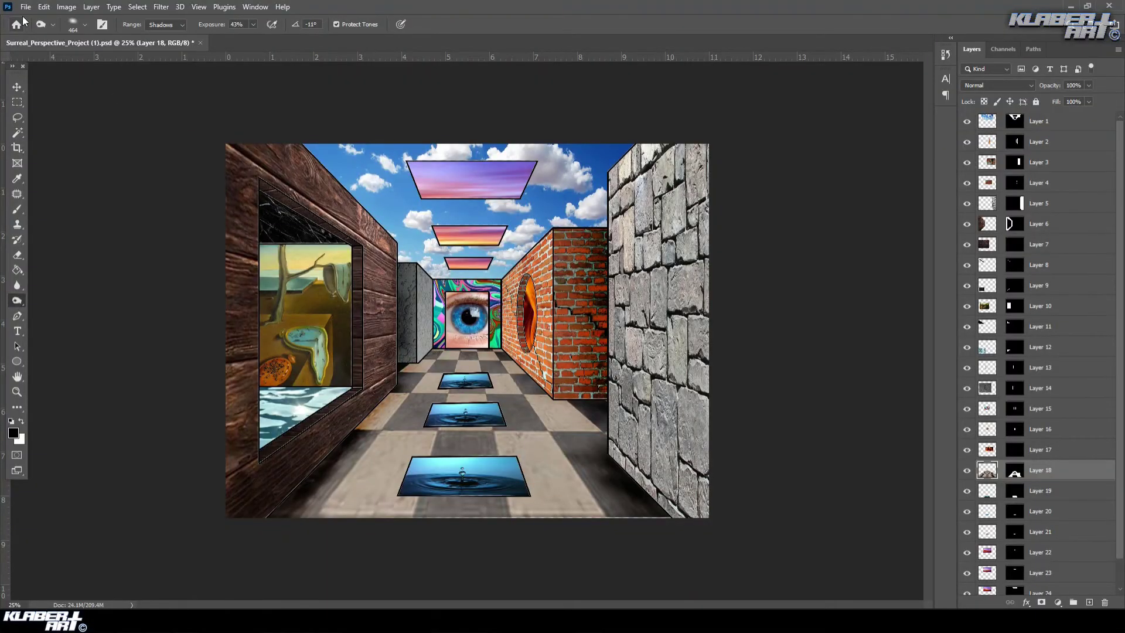
- Switch to Photoshop and open monkey_PNG18736 from the Desktop
click(26, 7)
click(40, 31)
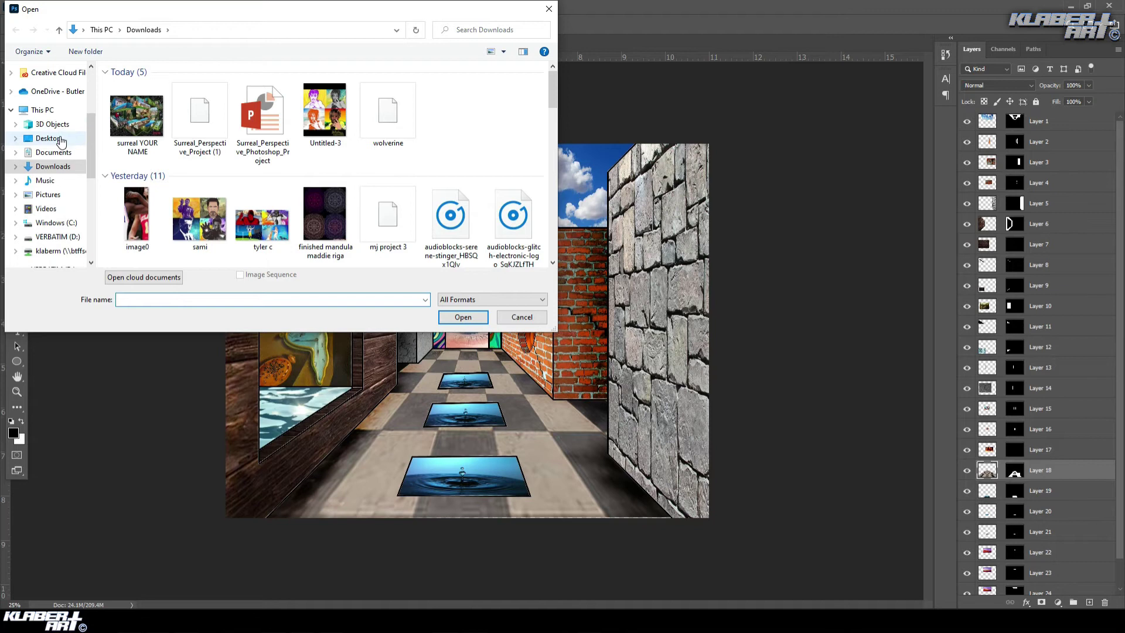
click(59, 140)
click(157, 105)
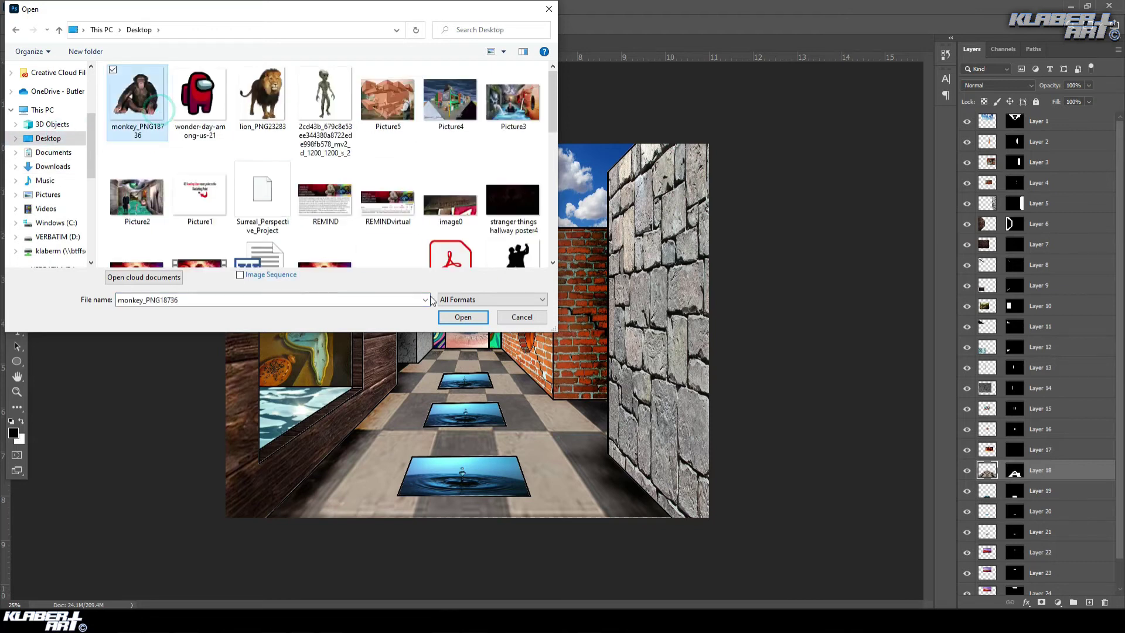
click(462, 319)
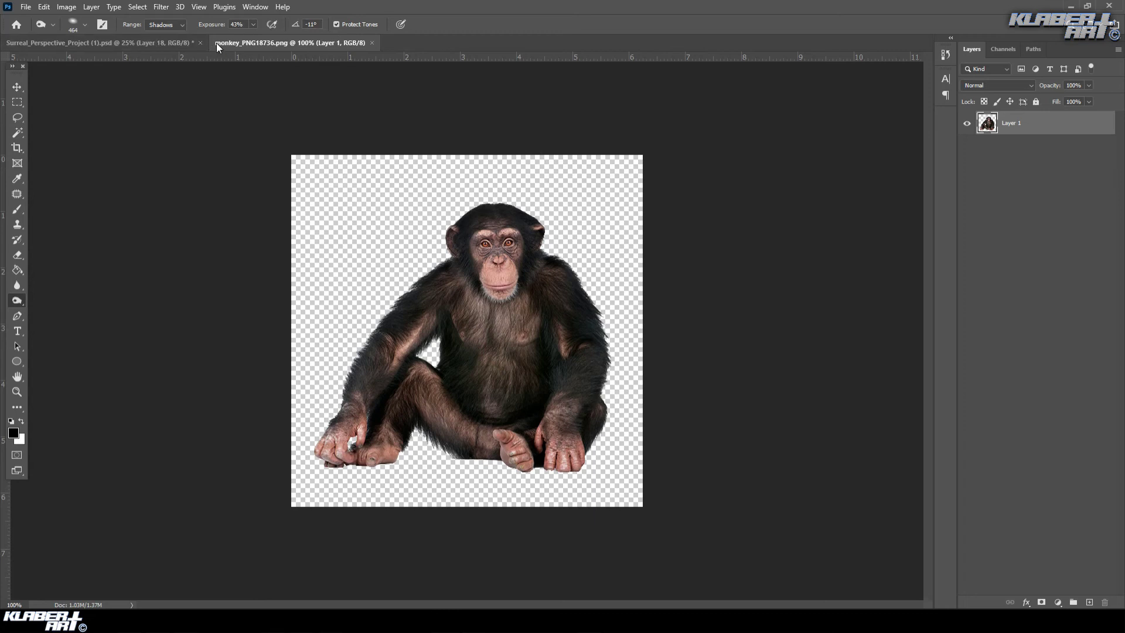
- Float the monkey_PNG18736 document, move the chimpanzee into the Surreal_Perspective_Project document, and close the PNG file
click(173, 43)
click(266, 43)
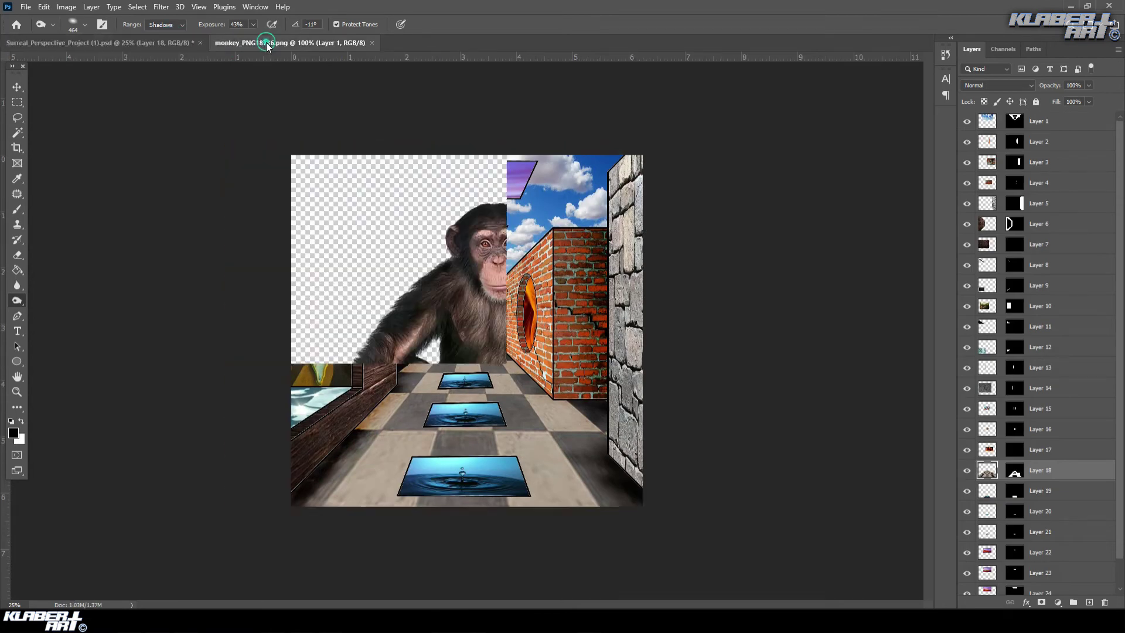
drag(283, 41, 290, 90)
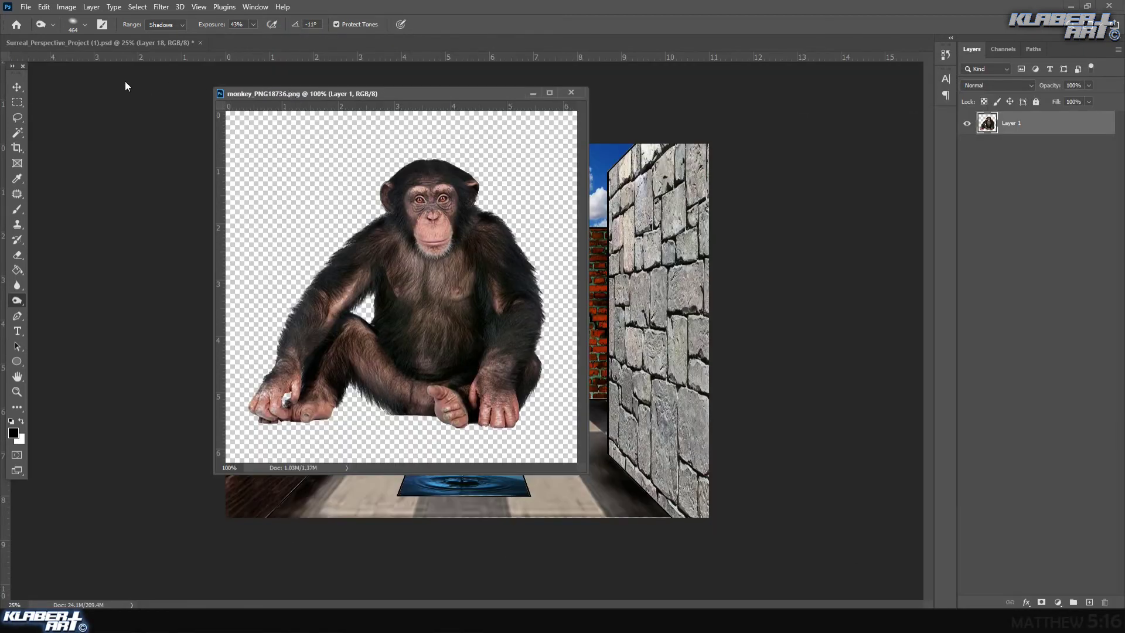
click(17, 87)
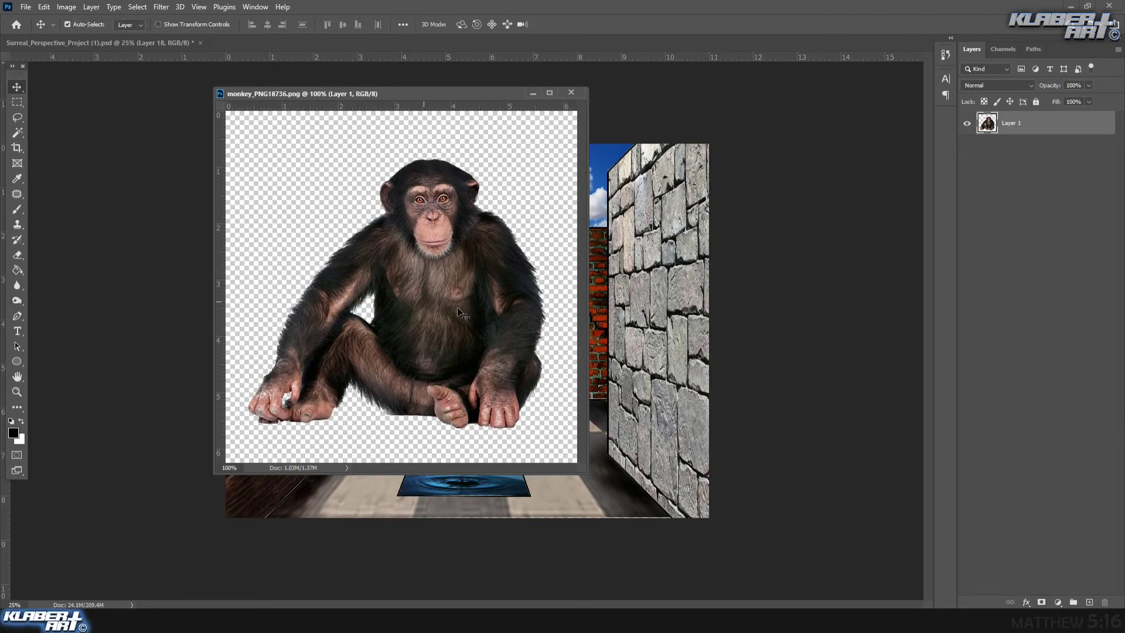
drag(438, 301, 624, 375)
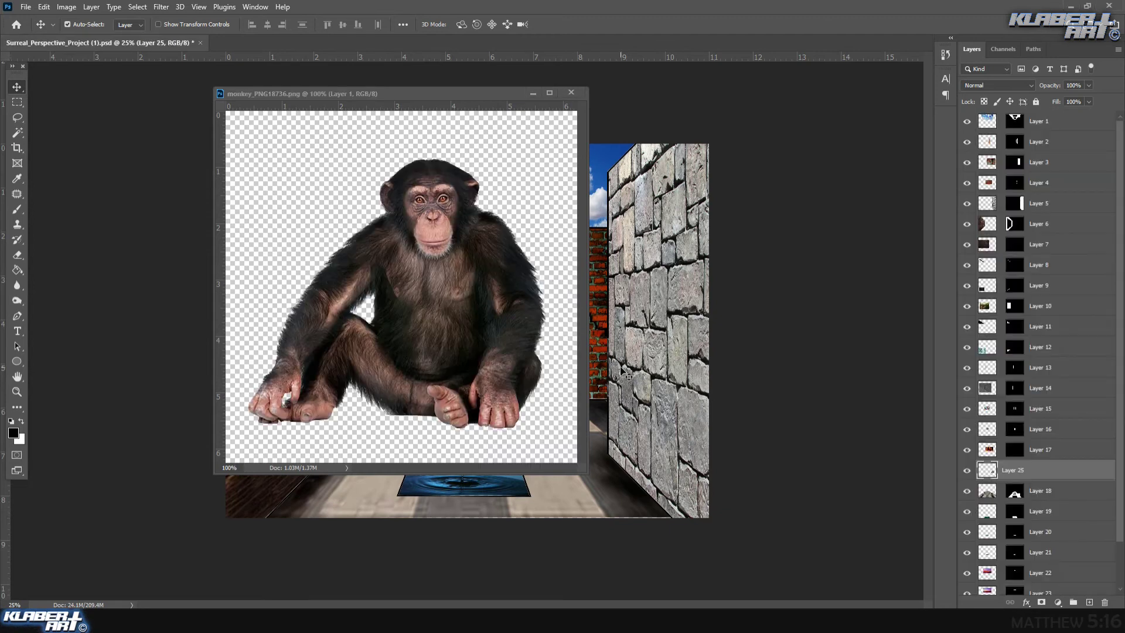
click(572, 94)
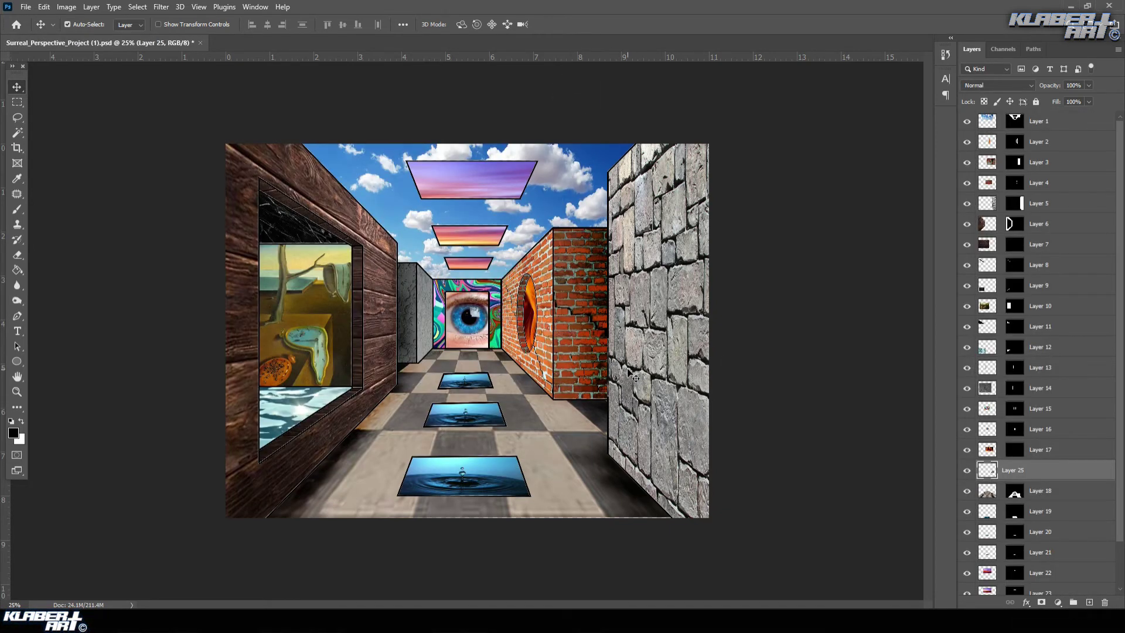
- Bring the chimpanzee's Layer 25 to the top of the layer stack, enlarge it, and place it in front of the painting window
drag(1020, 474, 1034, 117)
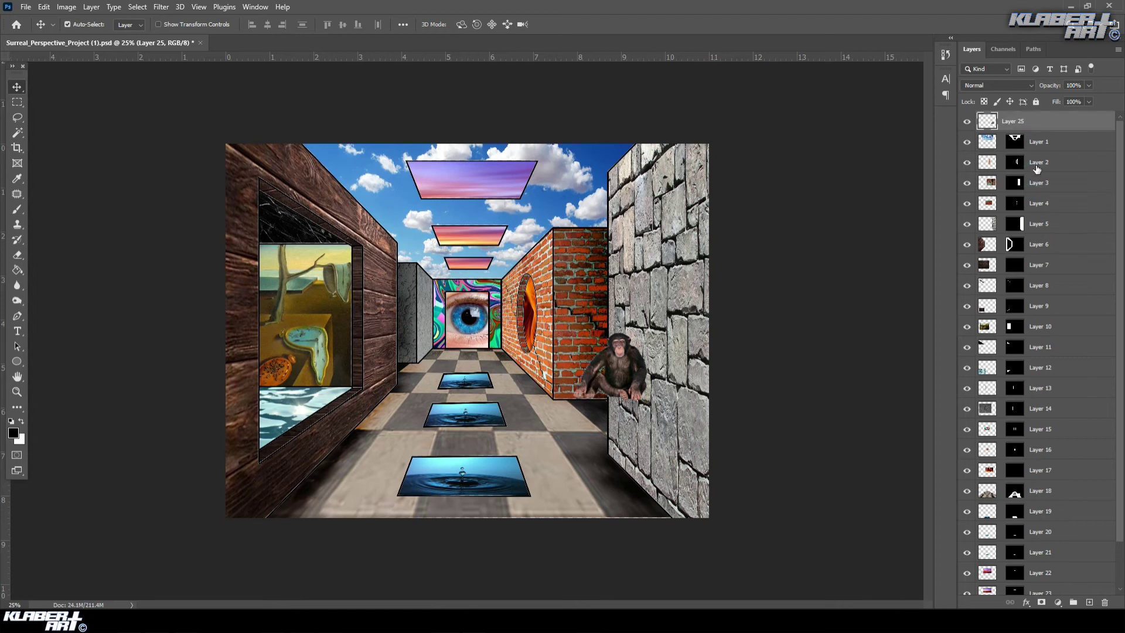
drag(625, 390, 462, 472)
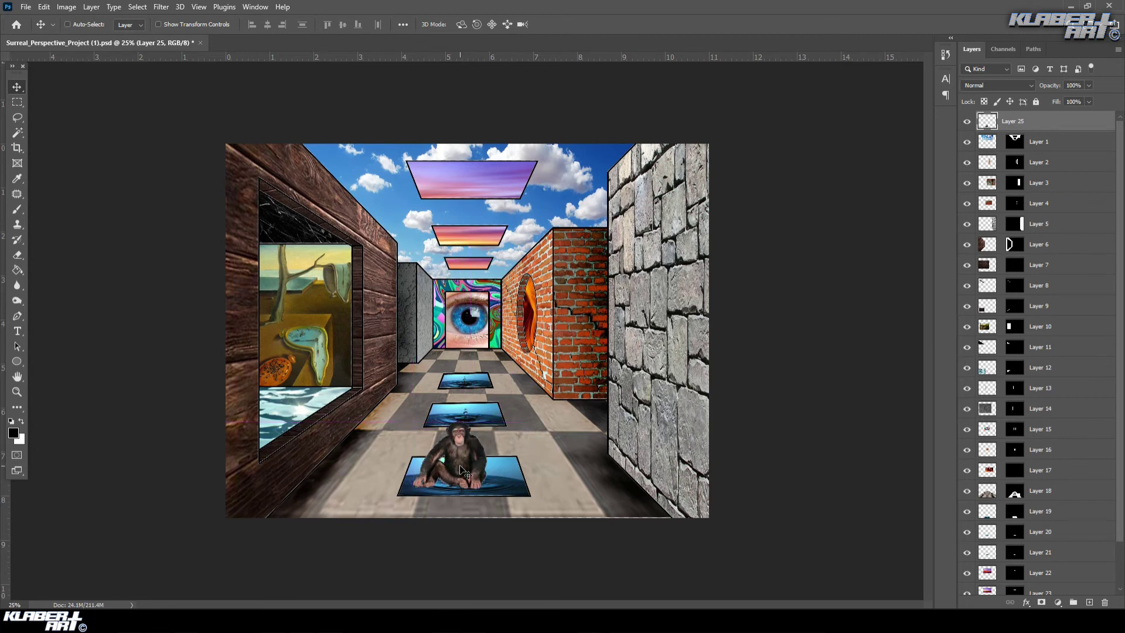
key(ctrl+t)
drag(490, 425, 278, 338)
key(Return)
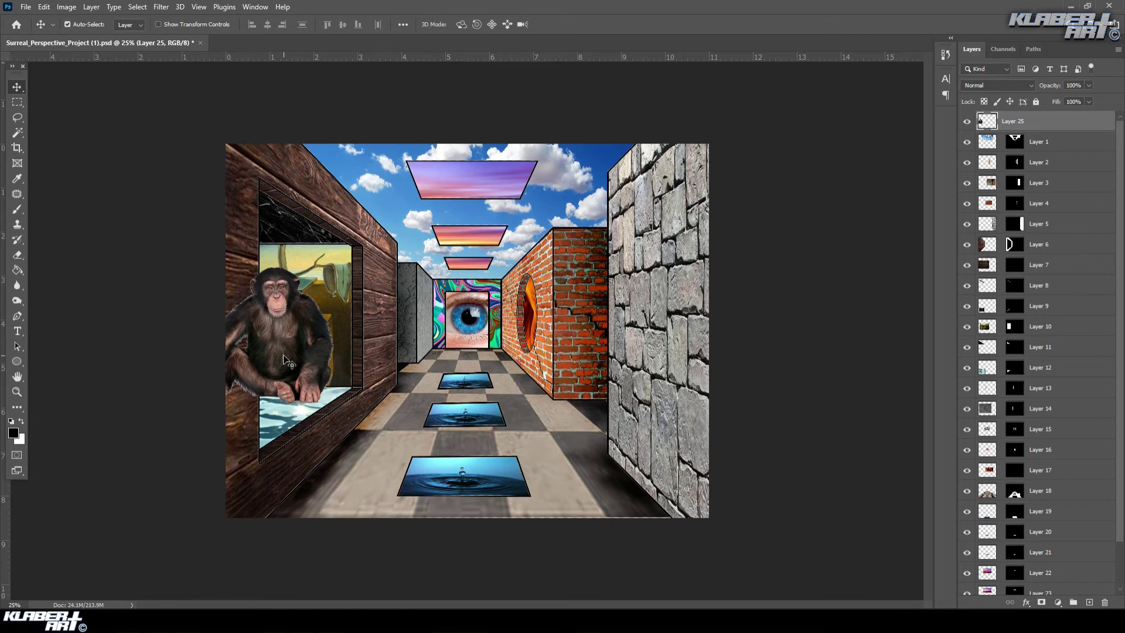
- Select the part of the chimpanzee overlapping the wood wall with a rectangular marquee aligned to the window opening's edge, and delete it
click(17, 392)
drag(213, 268, 310, 389)
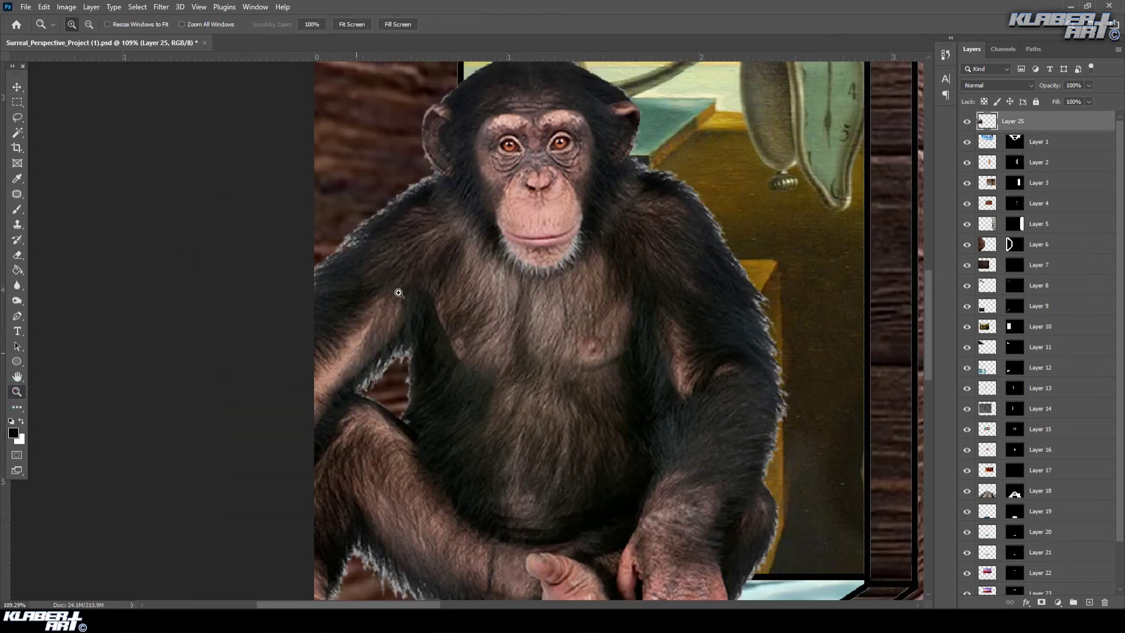
scroll(475, 176, up, 2)
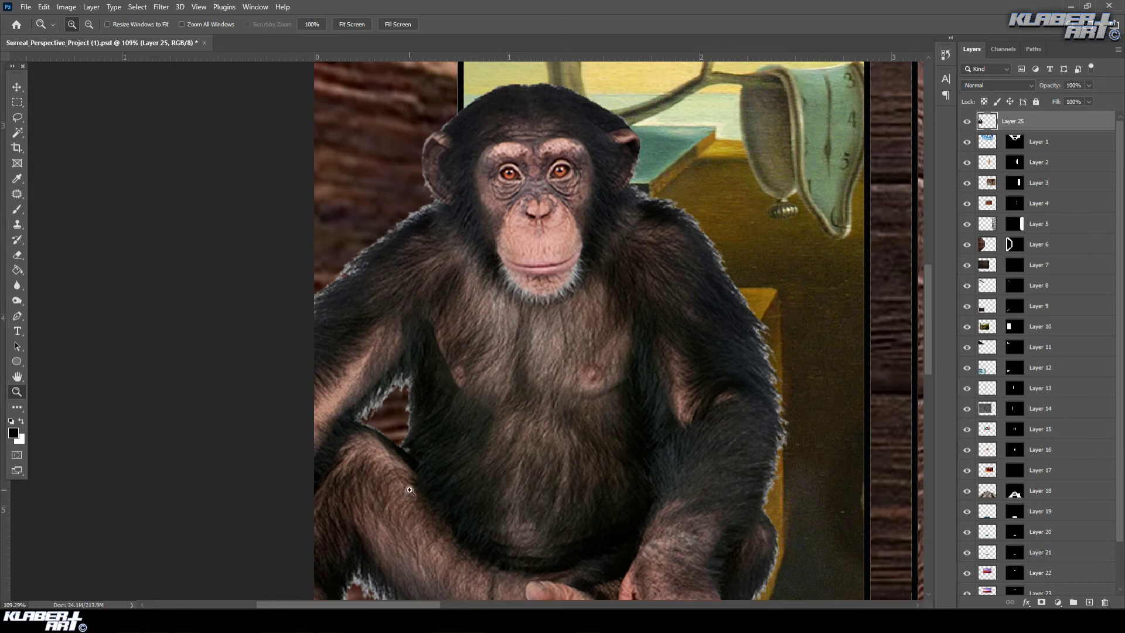
click(19, 103)
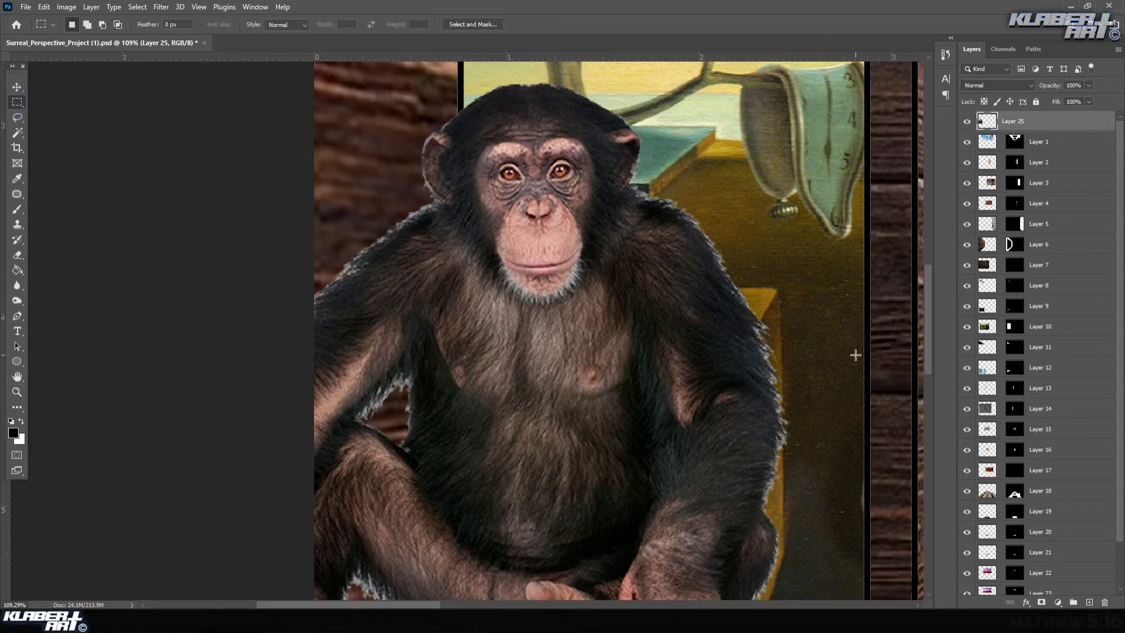
click(21, 110)
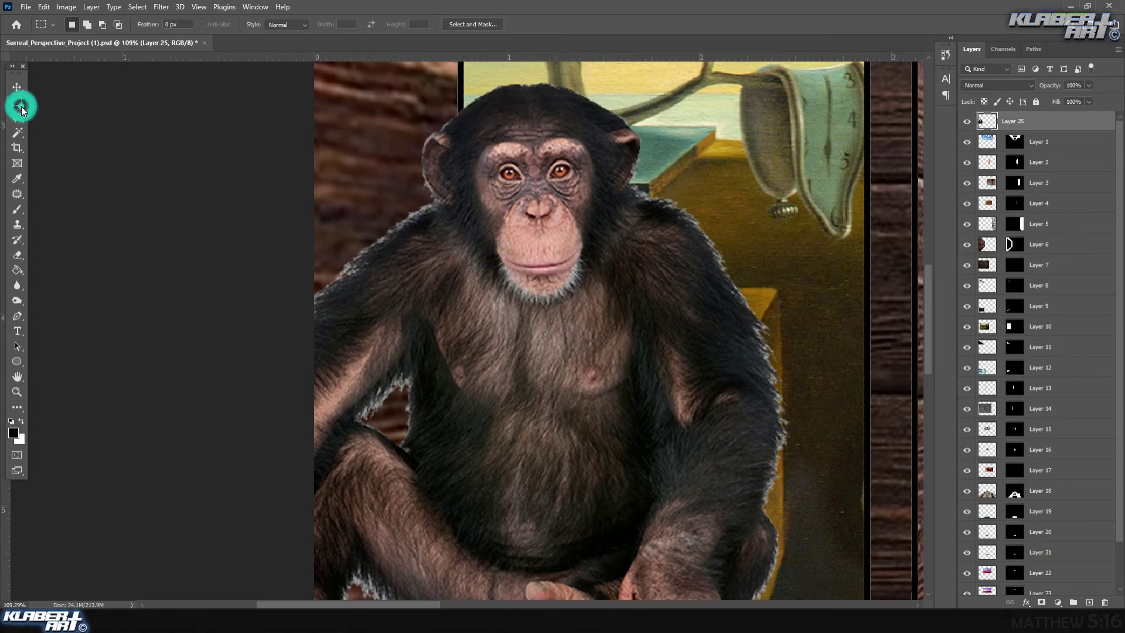
drag(304, 85, 463, 590)
scroll(445, 246, up, 2)
click(17, 392)
drag(530, 85, 410, 196)
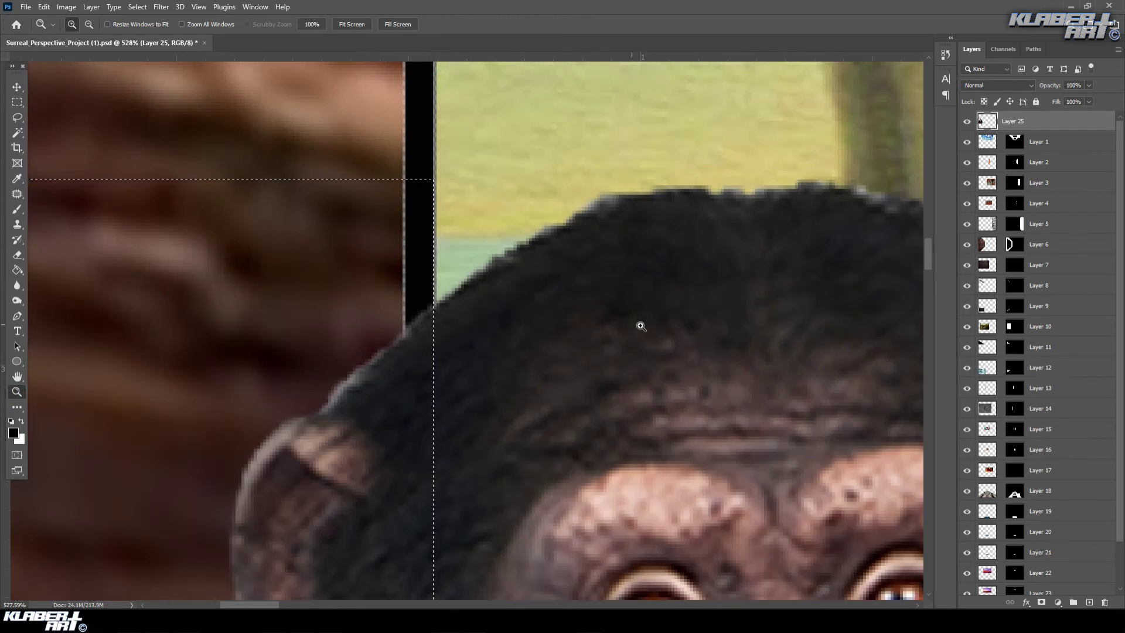
scroll(638, 322, down, 3)
scroll(352, 345, down, 5)
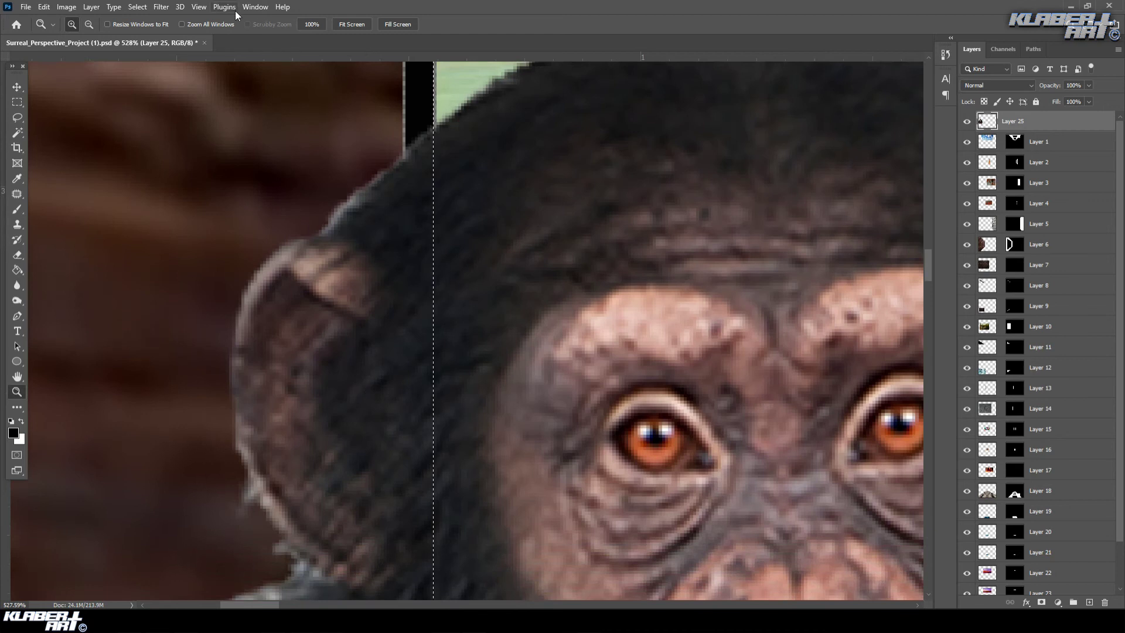
click(199, 7)
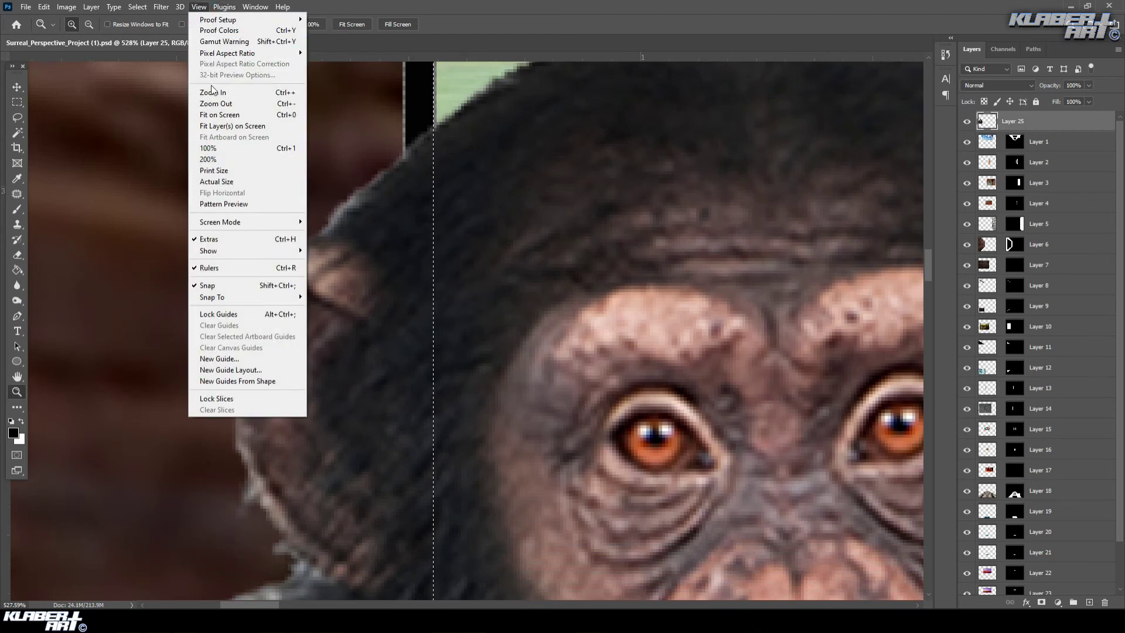
click(216, 115)
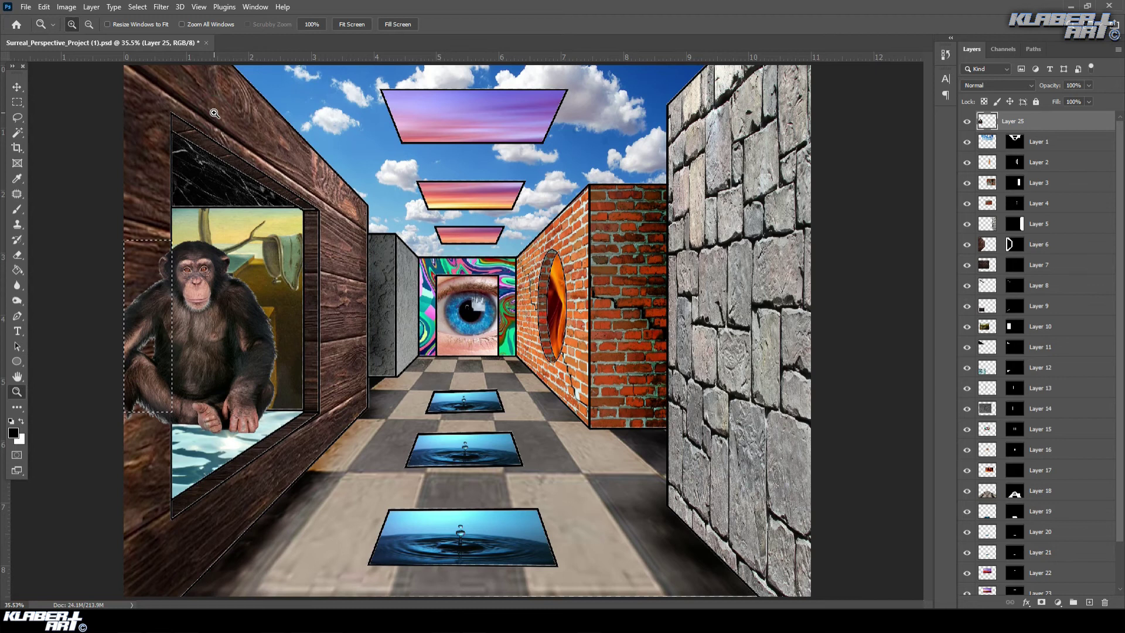
key(Delete)
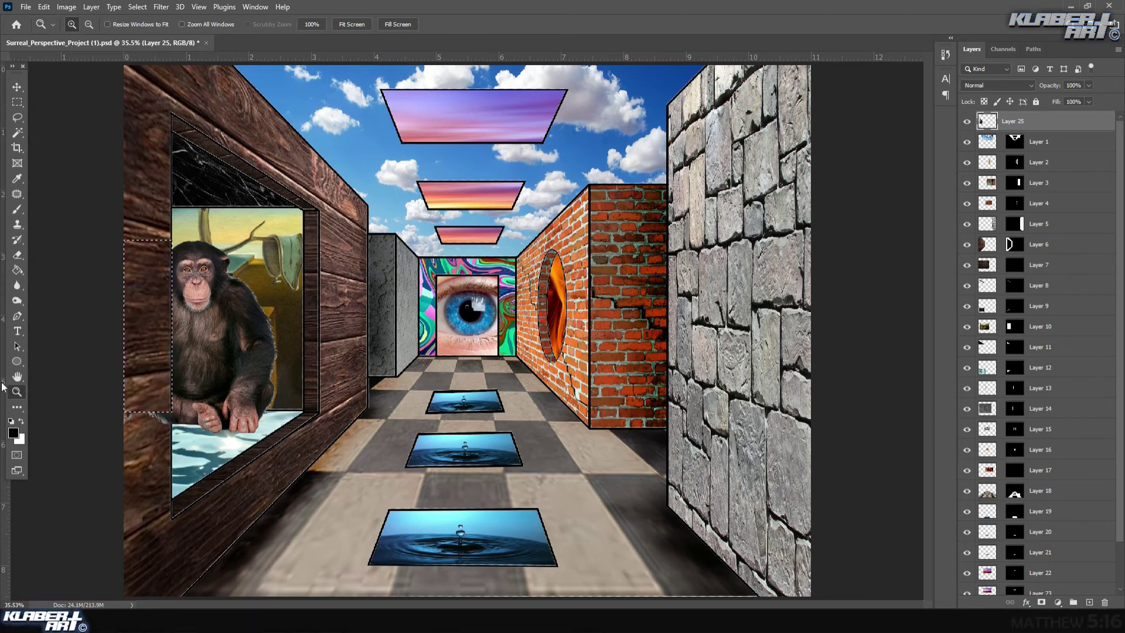
- Shift the rectangular selection down the wood wall to clear the leftover chimpanzee pixels, and deselect
click(17, 102)
drag(139, 327, 138, 358)
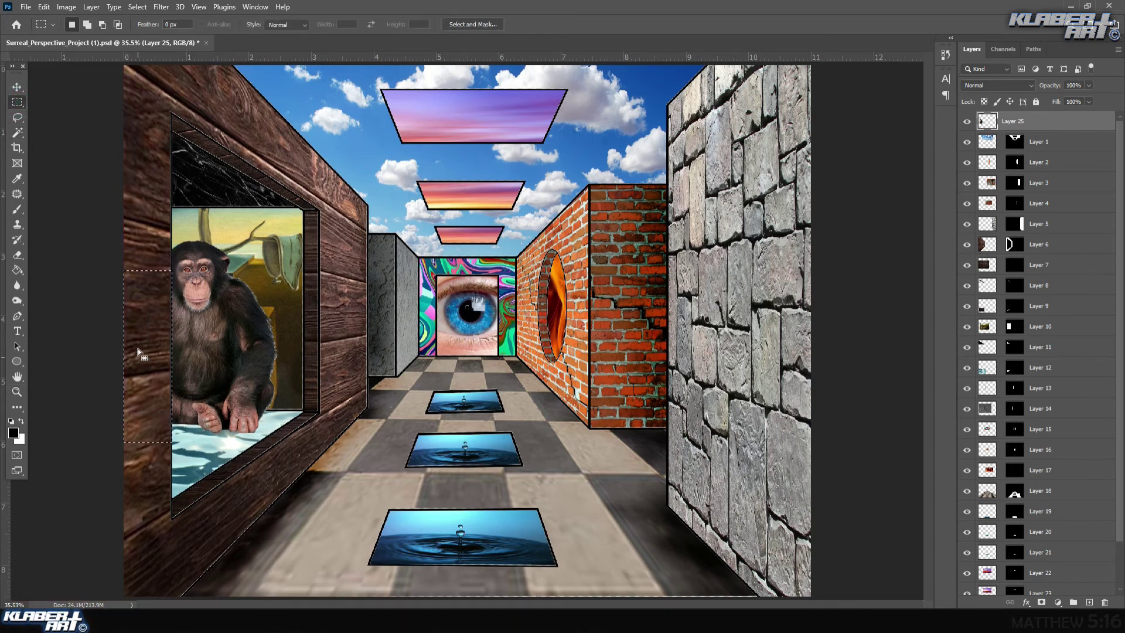
click(137, 6)
click(147, 31)
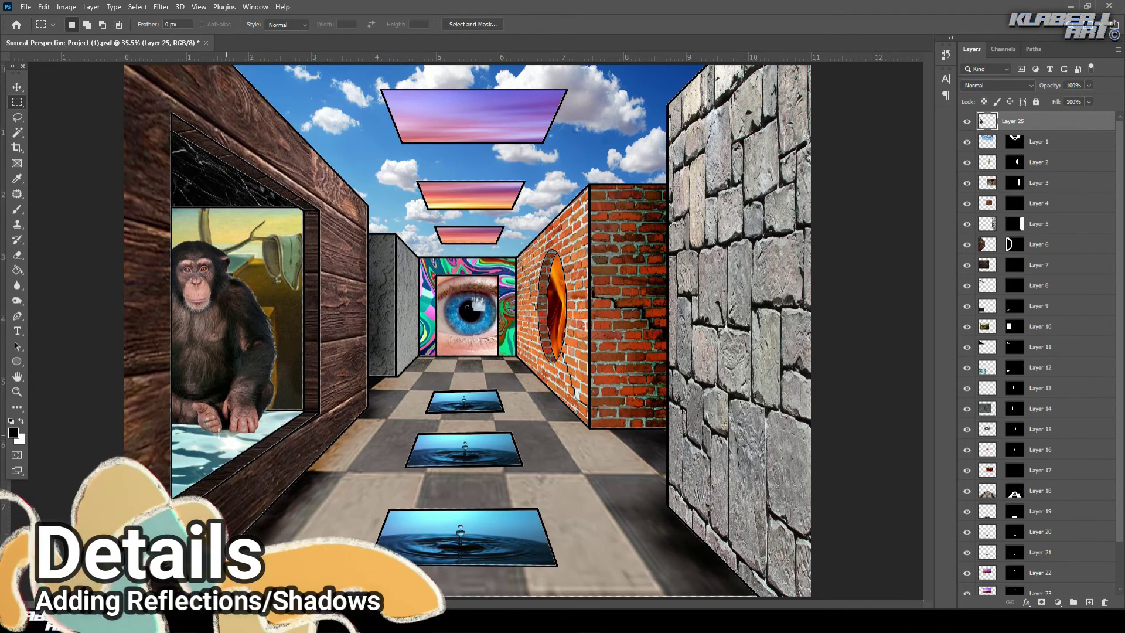
- Duplicate the chimpanzee's Layer 25
right_click(1032, 130)
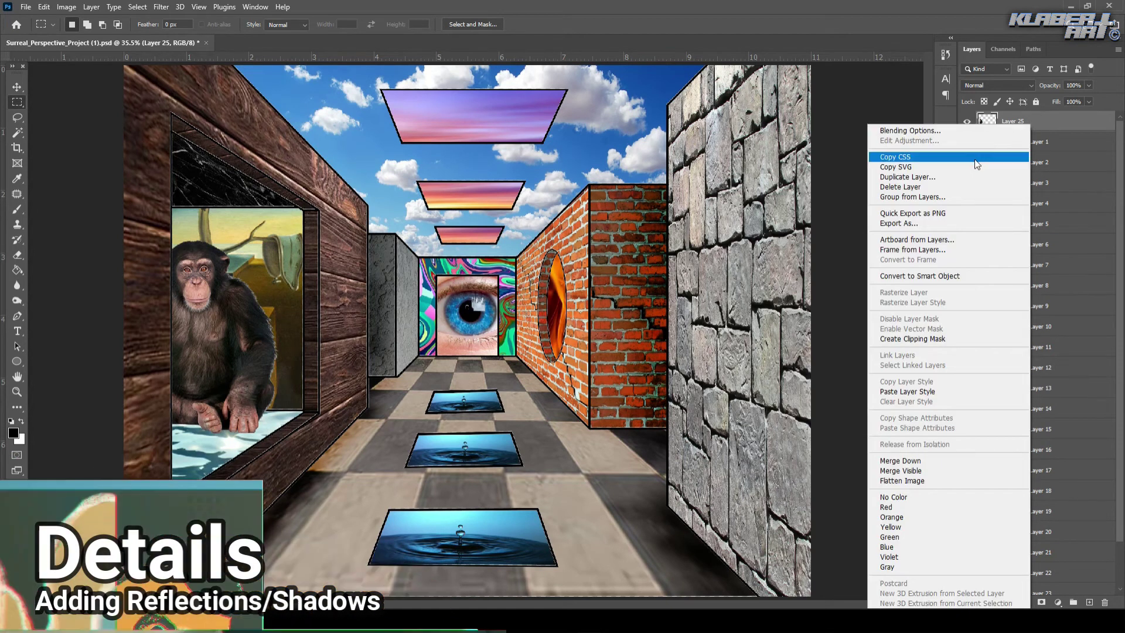
right_click(1066, 119)
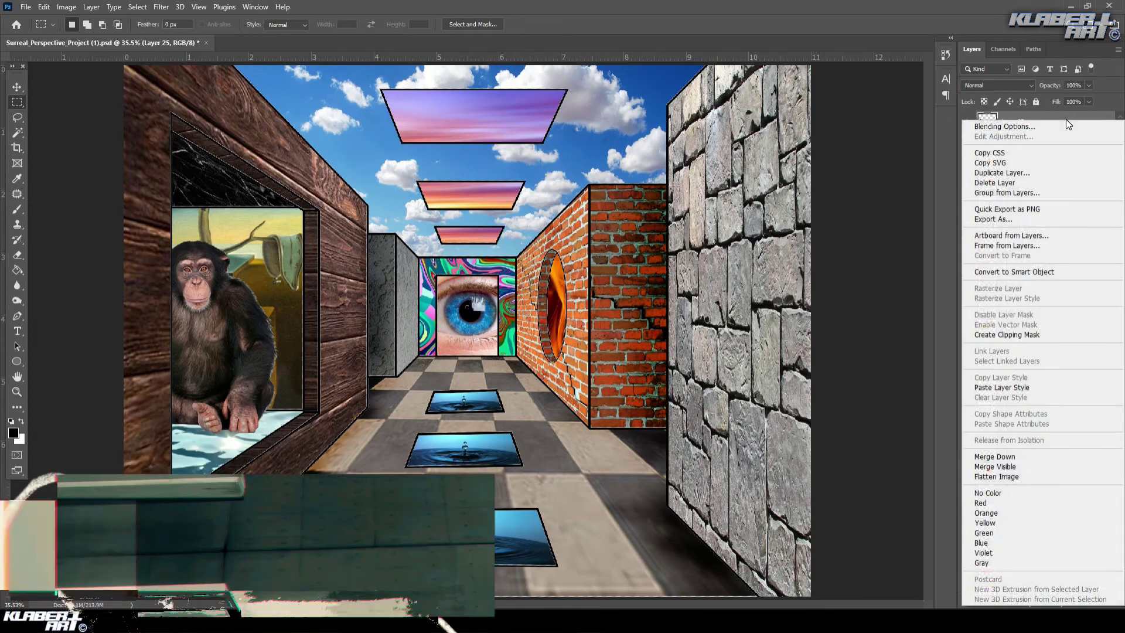
click(1015, 173)
click(657, 174)
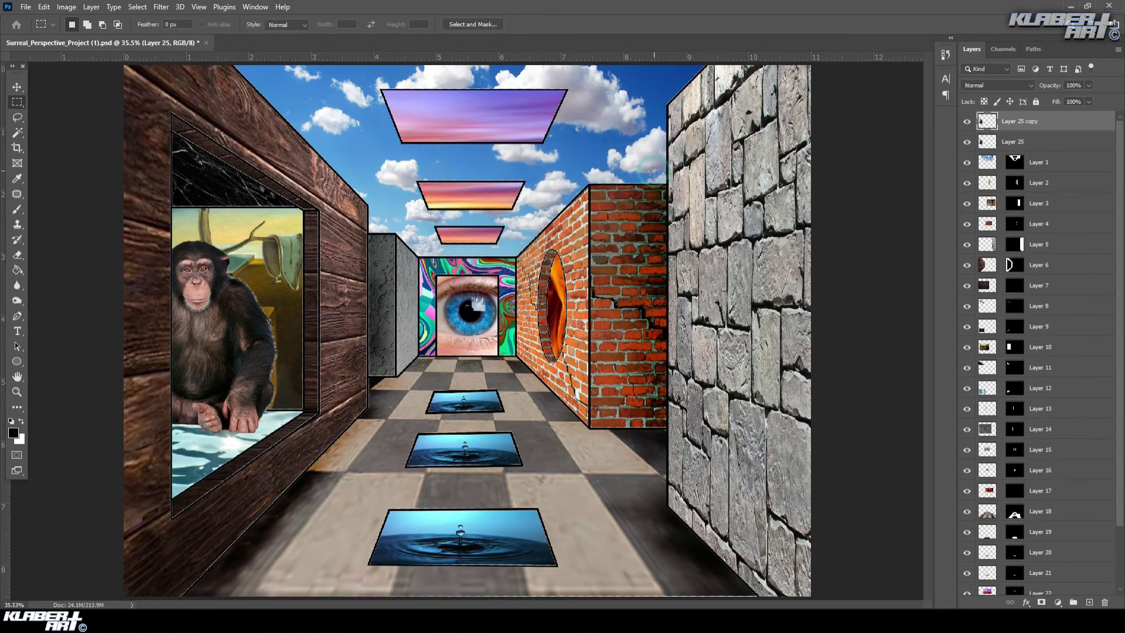
- Transform the chimpanzee's original Layer 25 to -26.17% height with a -57.01° horizontal skew, placing it beneath the feet as a flattened, flipped reflection
click(1030, 142)
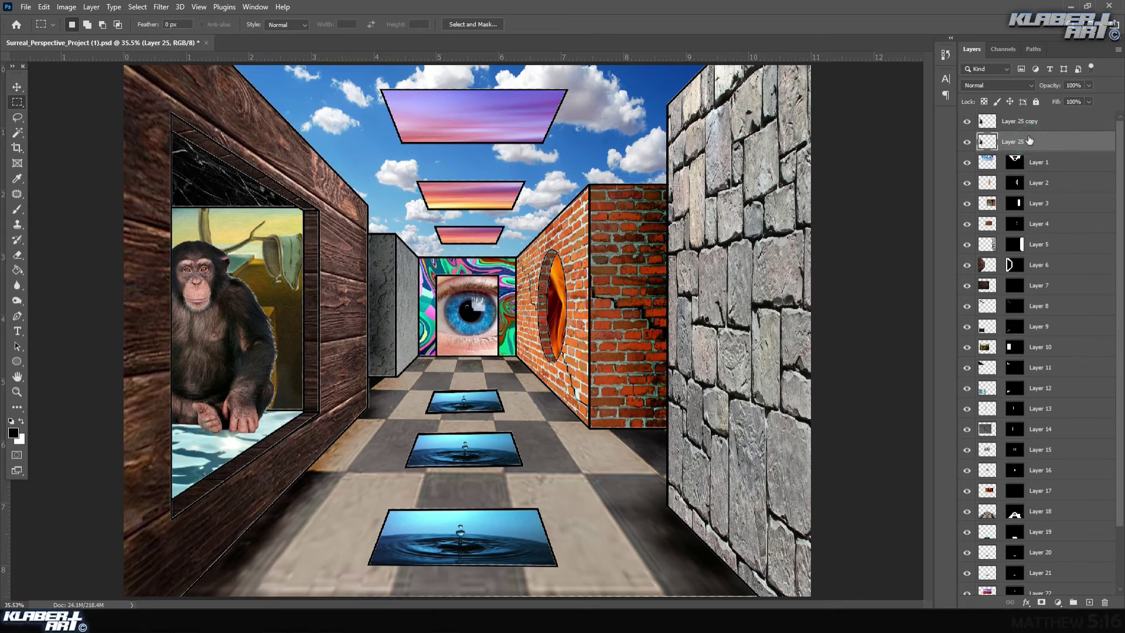
click(44, 7)
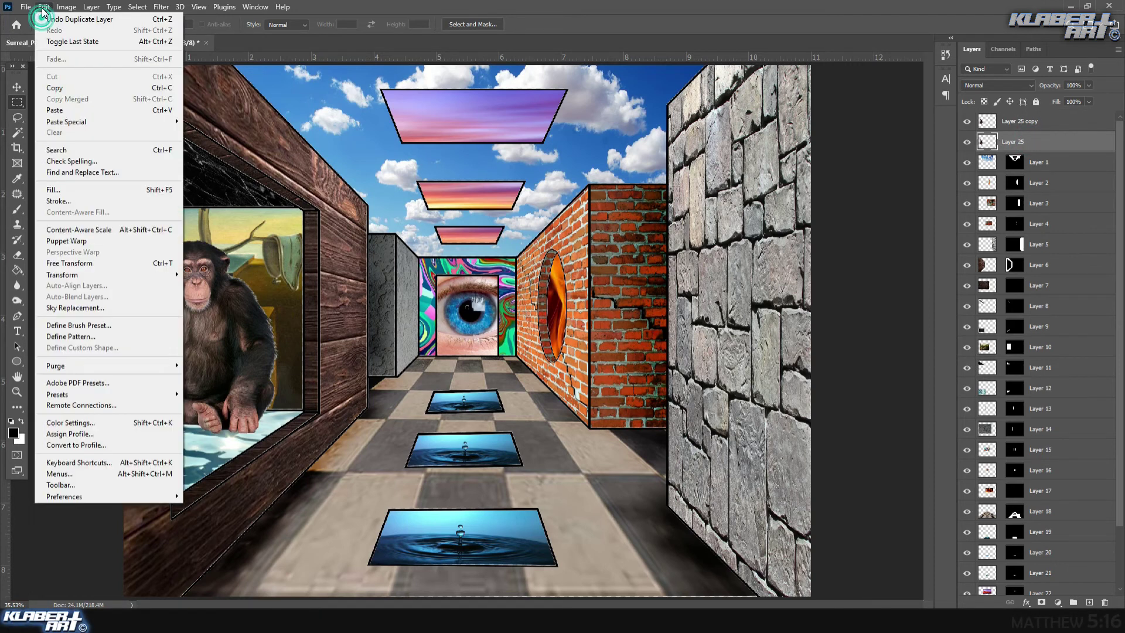
click(58, 264)
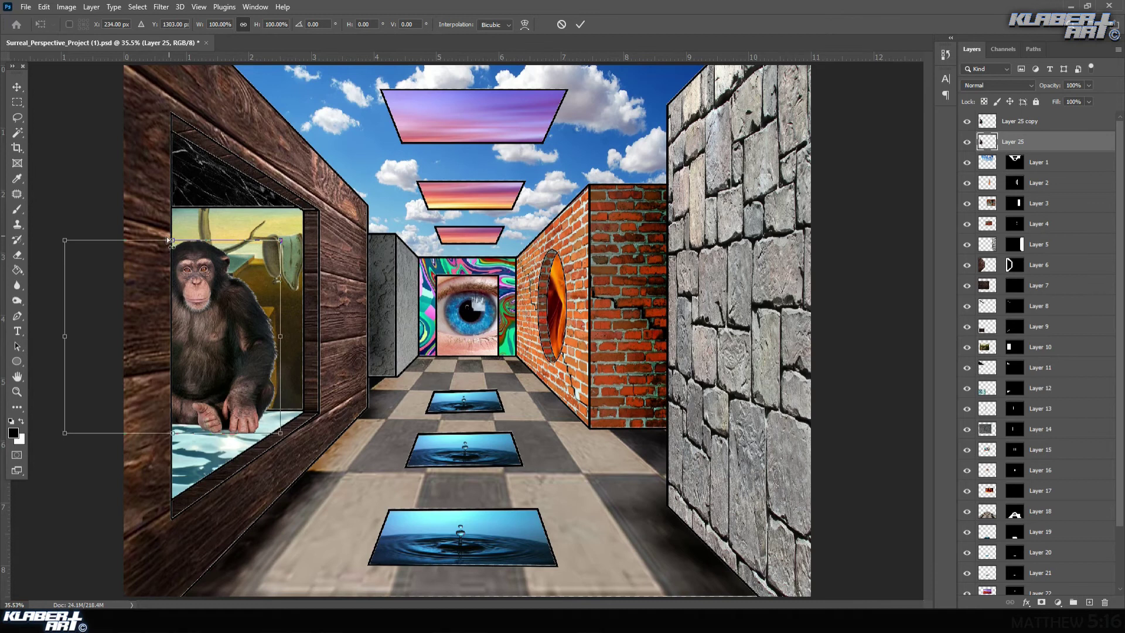
drag(167, 252, 95, 488)
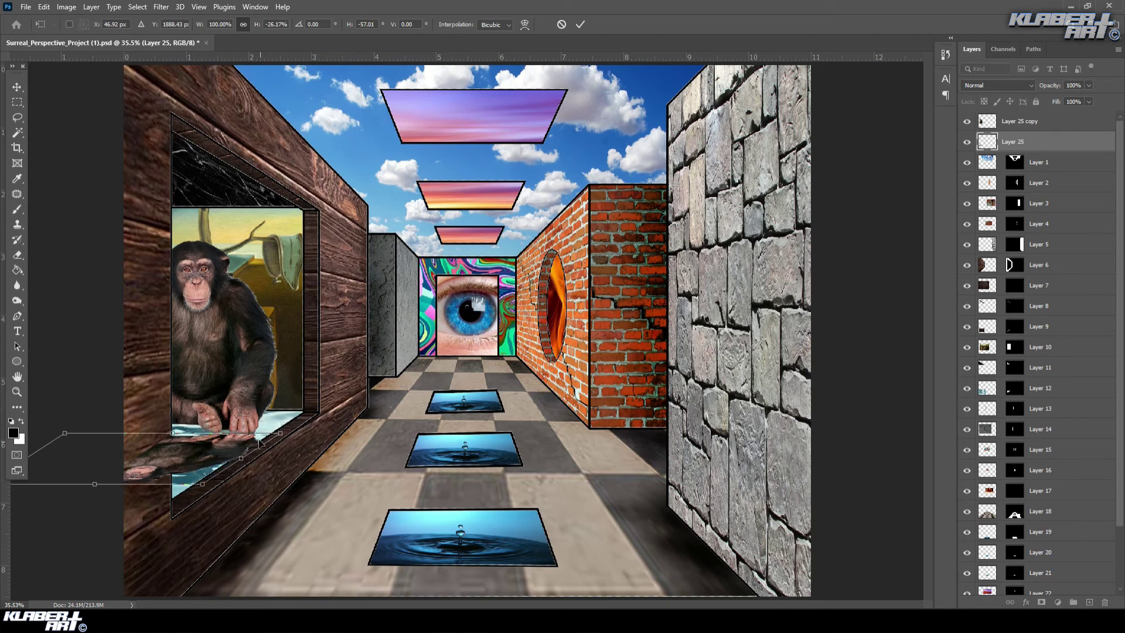
drag(230, 446, 222, 434)
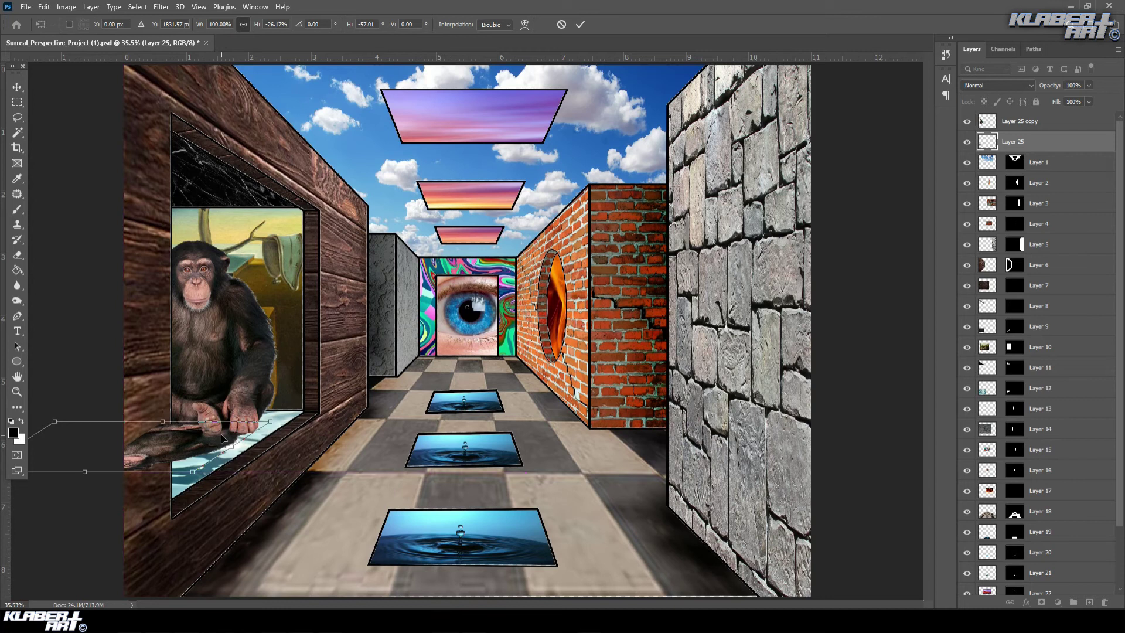
key(Return)
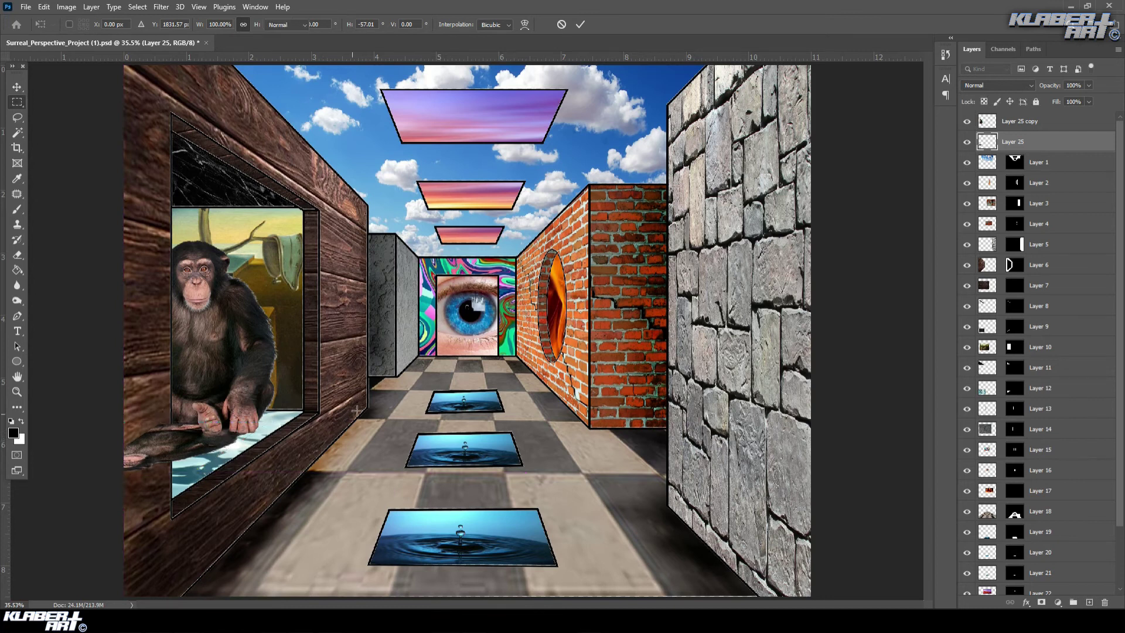
- Select the part of the flipped chimpanzee overlapping the wood wall with a rectangular marquee up to the window opening's edge, delete it, and deselect
key(m)
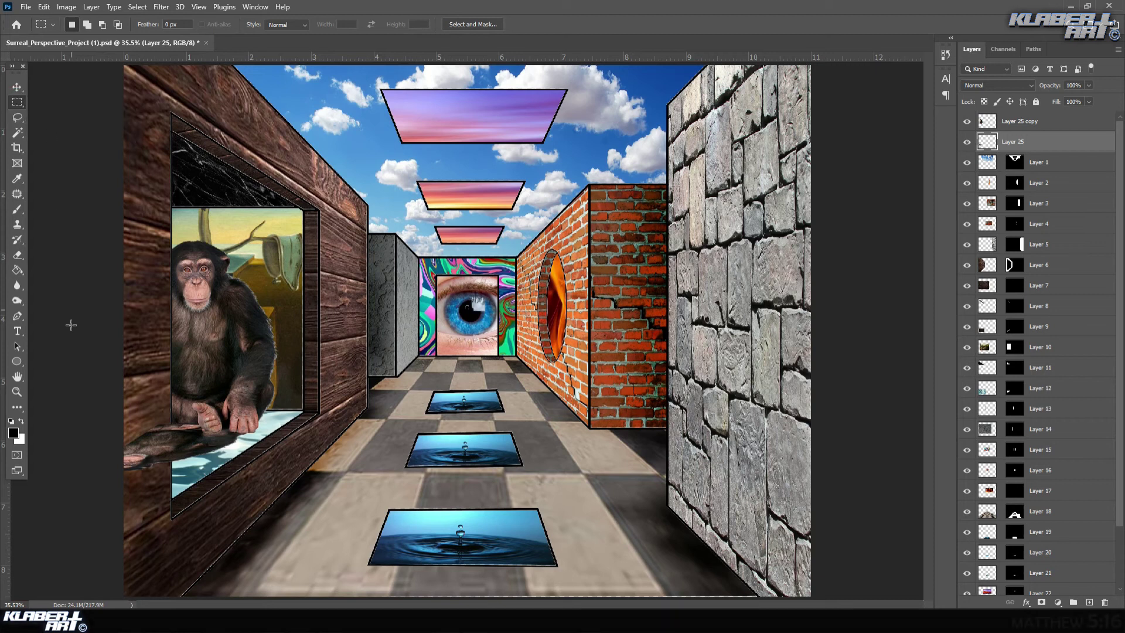
drag(85, 389, 171, 497)
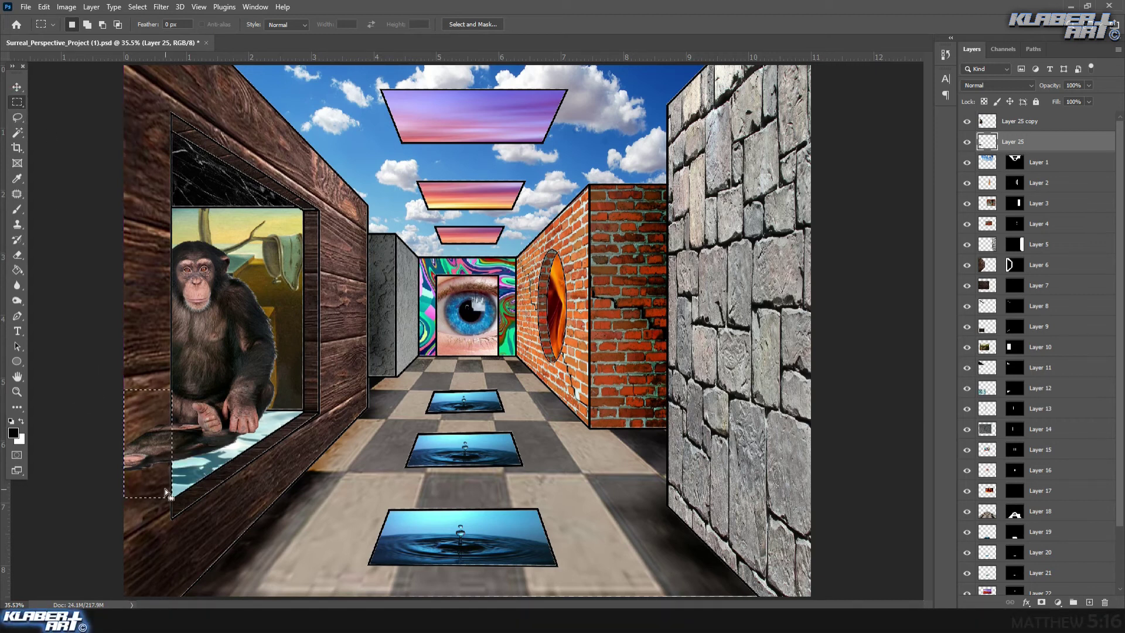
key(Delete)
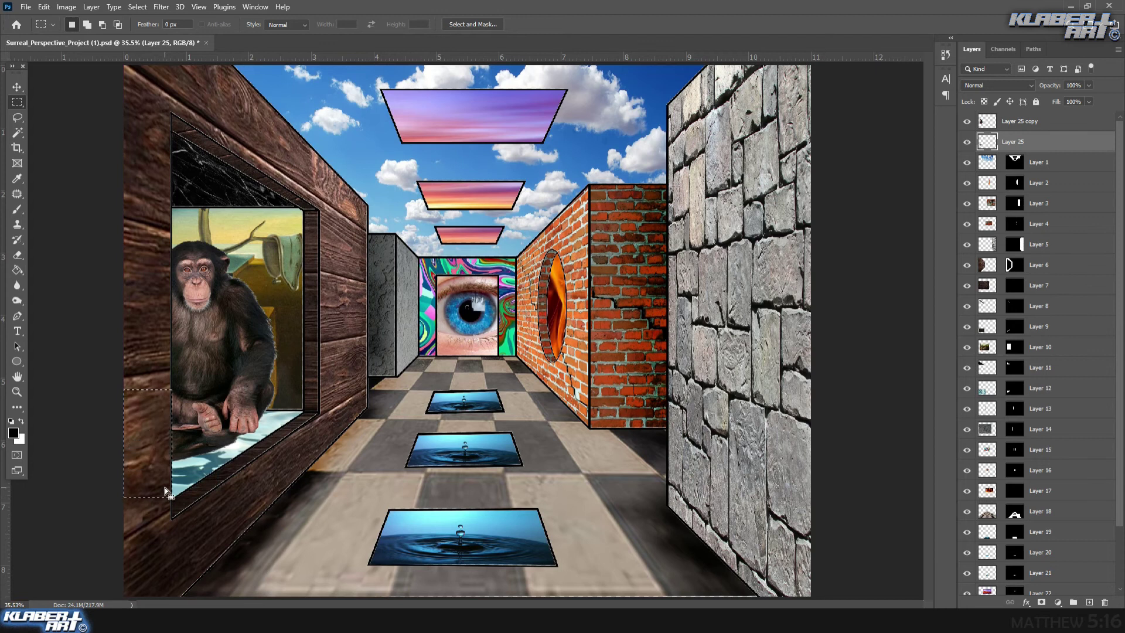
click(139, 9)
click(145, 29)
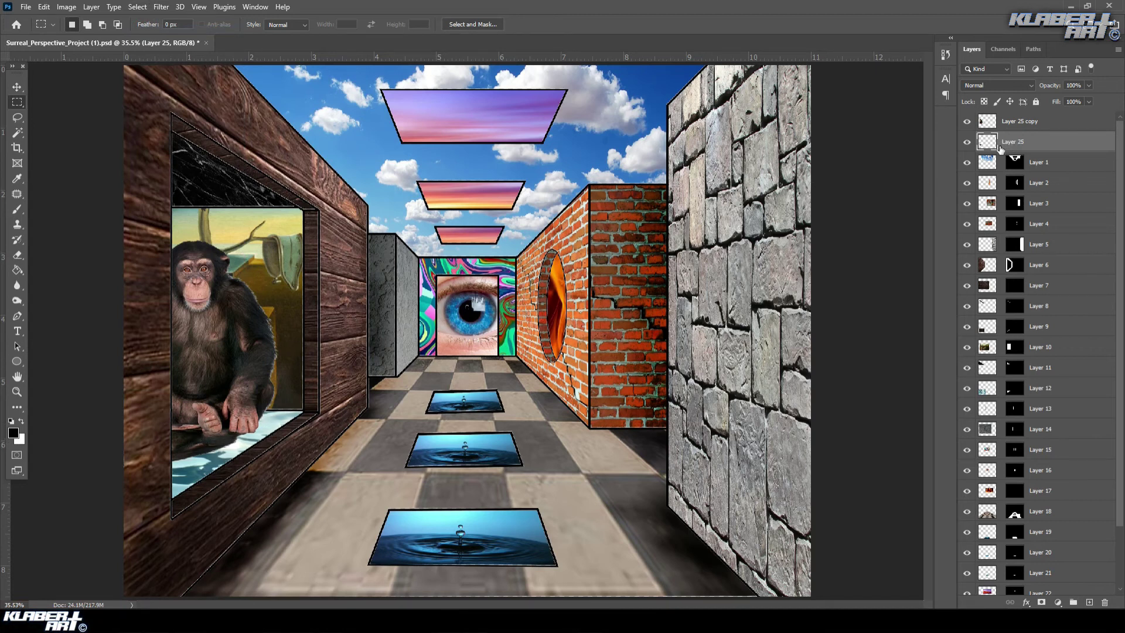
- Lower Layer 25's opacity to 74% and apply a Gaussian Blur with a 3.2-pixel radius to it
click(1088, 86)
drag(1078, 99, 1073, 100)
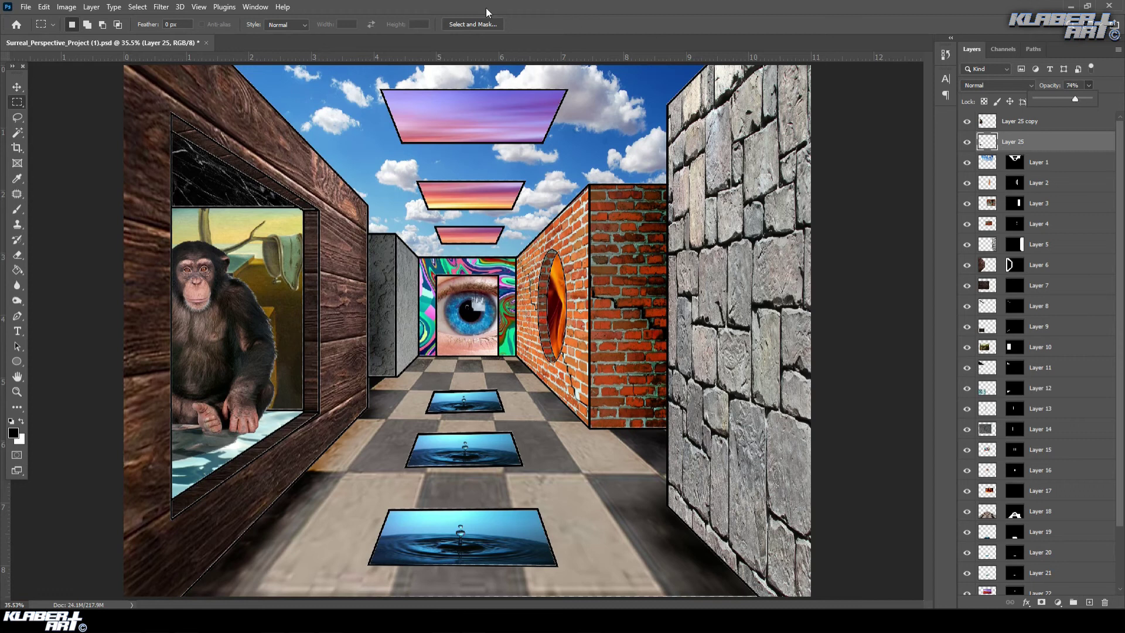
click(161, 7)
mouse_move(216, 157)
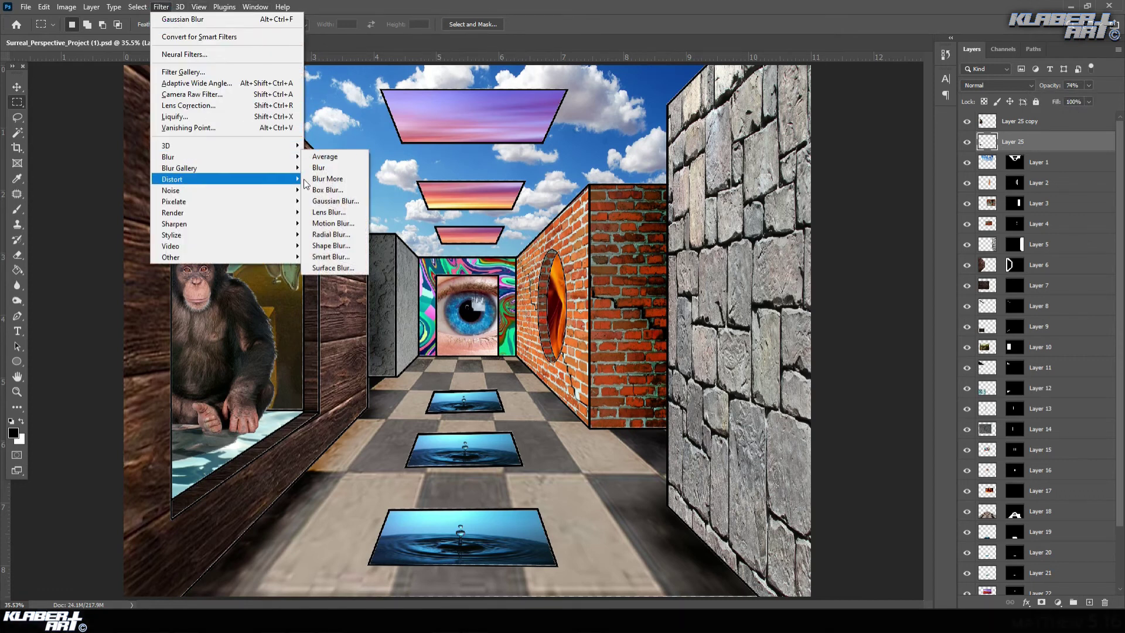
click(339, 202)
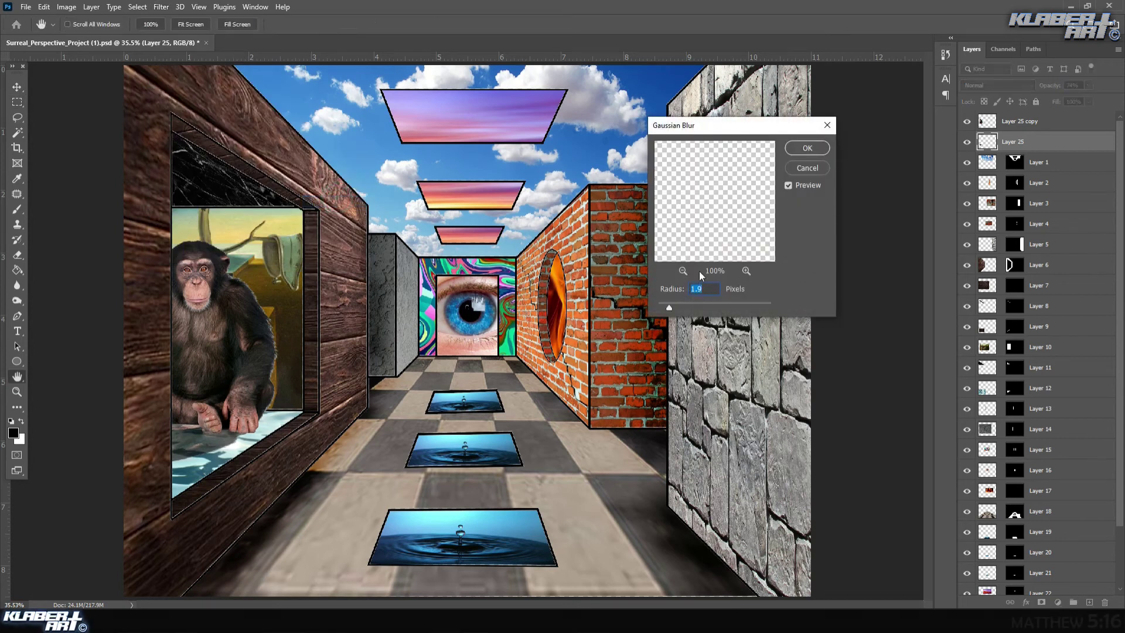
drag(691, 308, 697, 309)
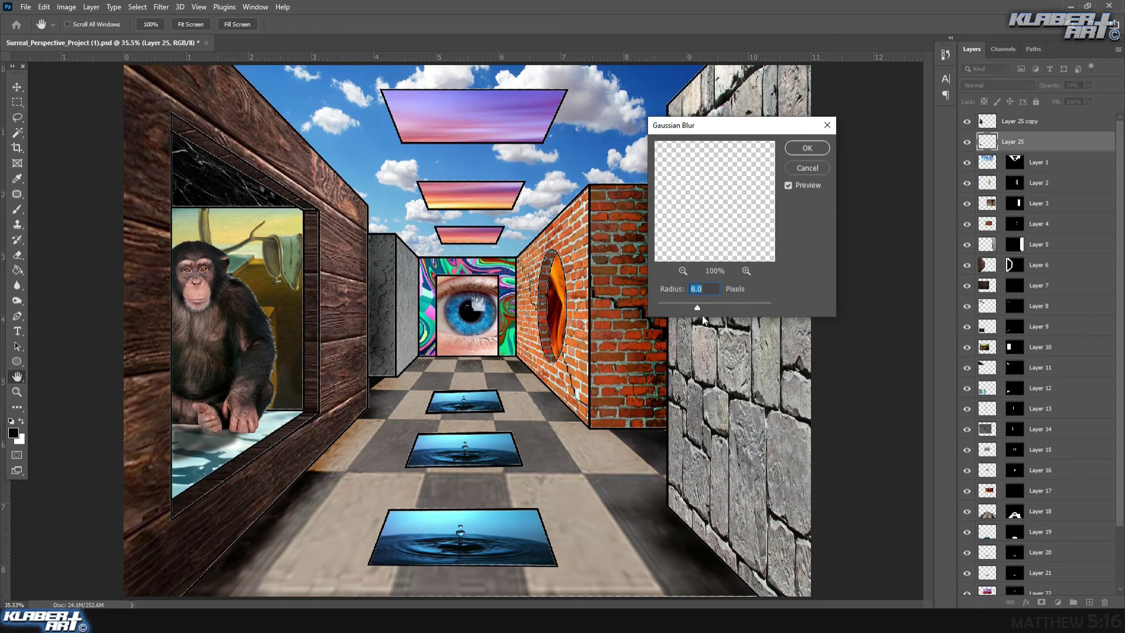
drag(678, 308, 677, 308)
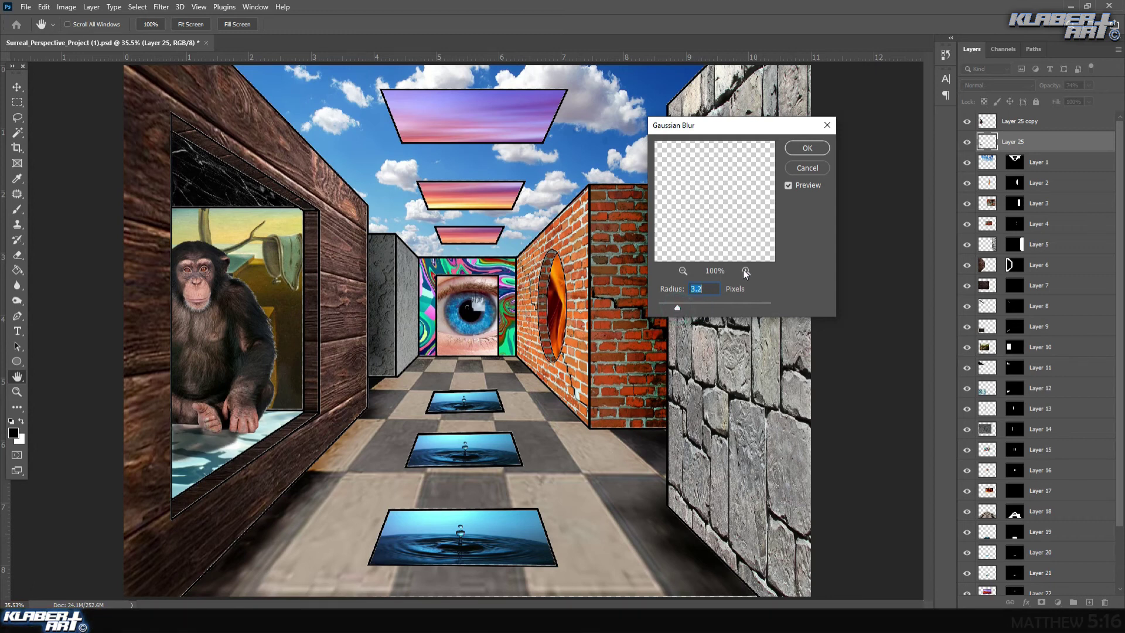
click(807, 149)
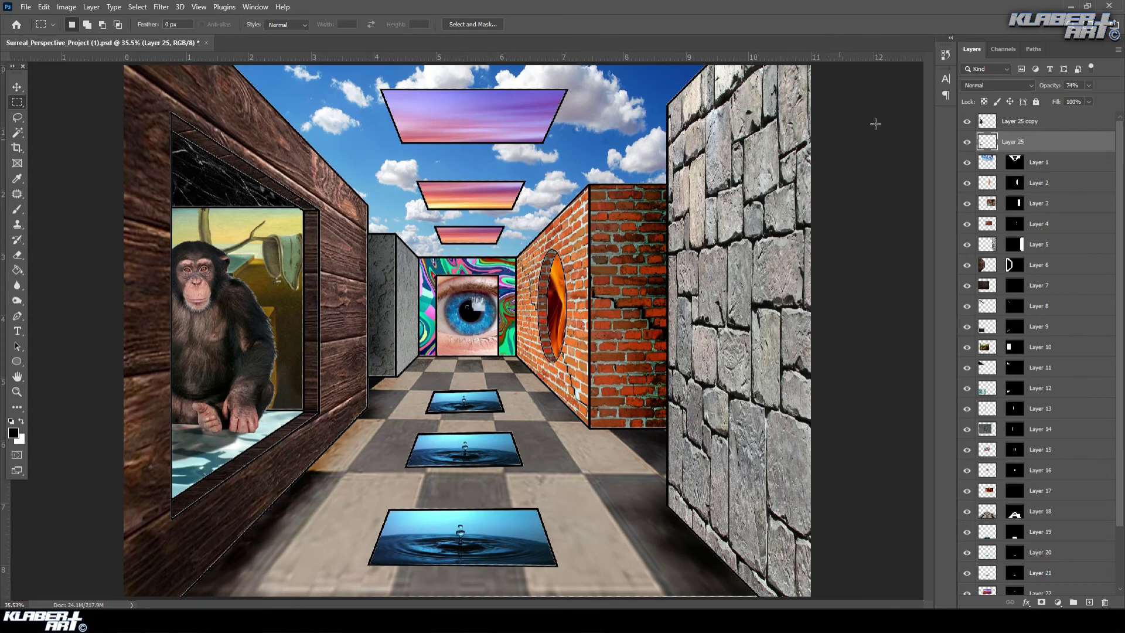
- Add a black Color Overlay with Normal blending at 100% to Layer 25, and reduce the layer's opacity to about 66%
right_click(1048, 137)
click(982, 134)
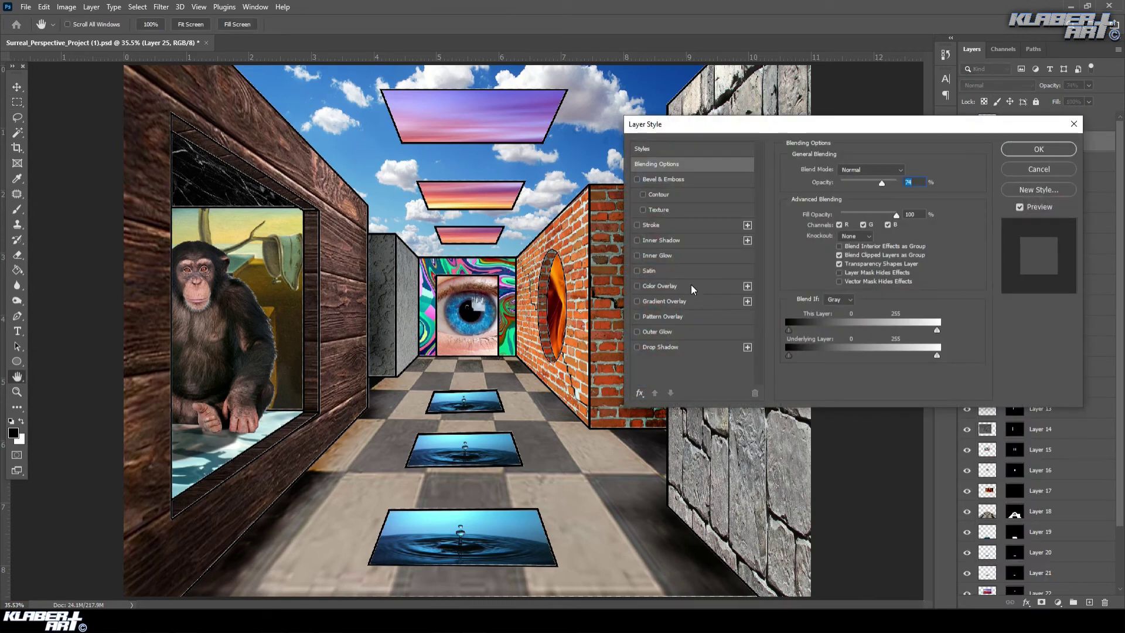
click(692, 286)
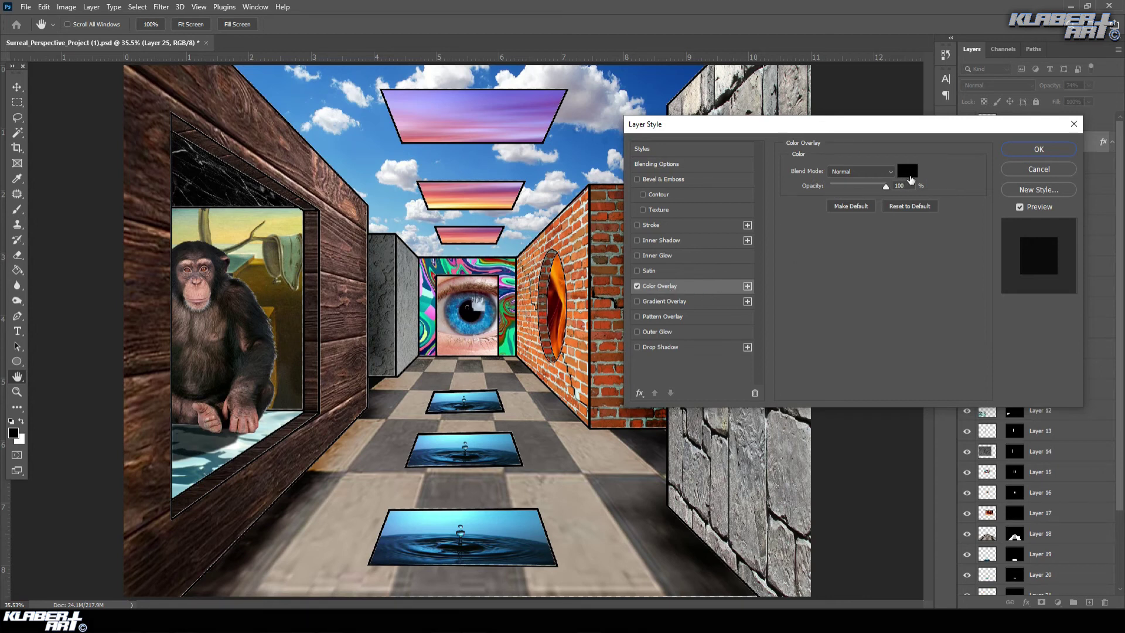
click(1015, 151)
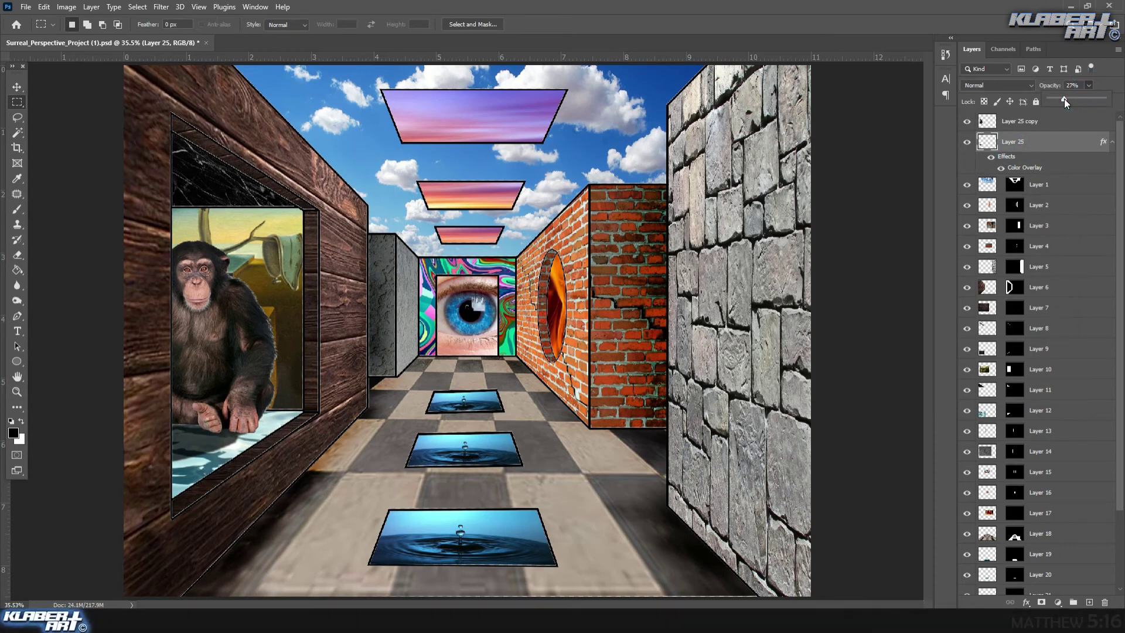
drag(1064, 98, 1087, 97)
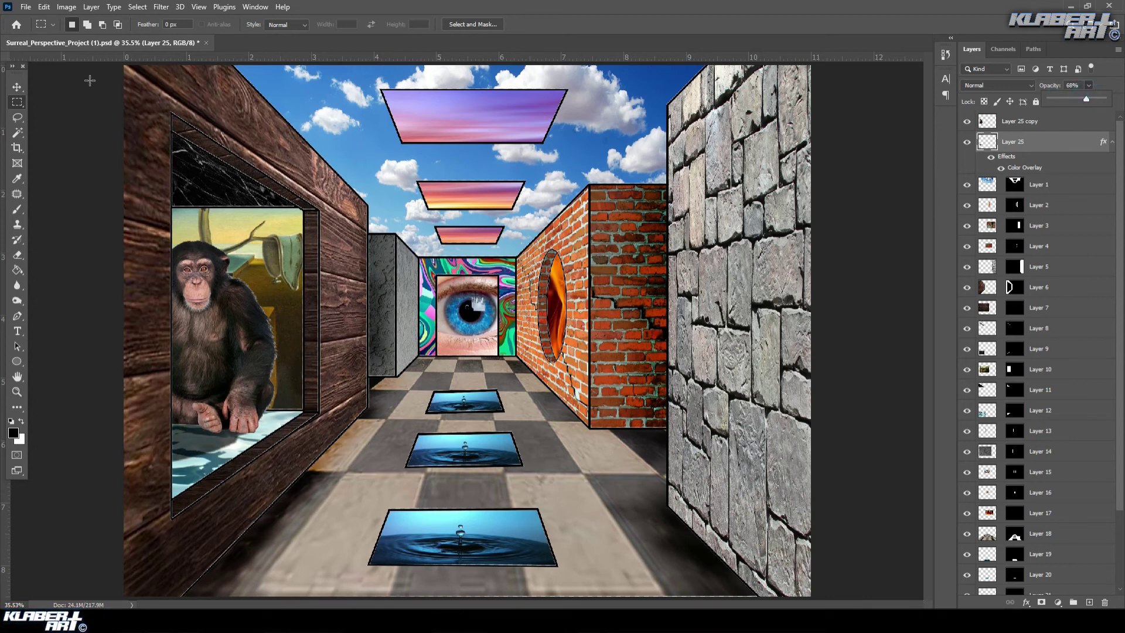
- Open the green alien PNG image from the Desktop folder
click(27, 7)
click(36, 28)
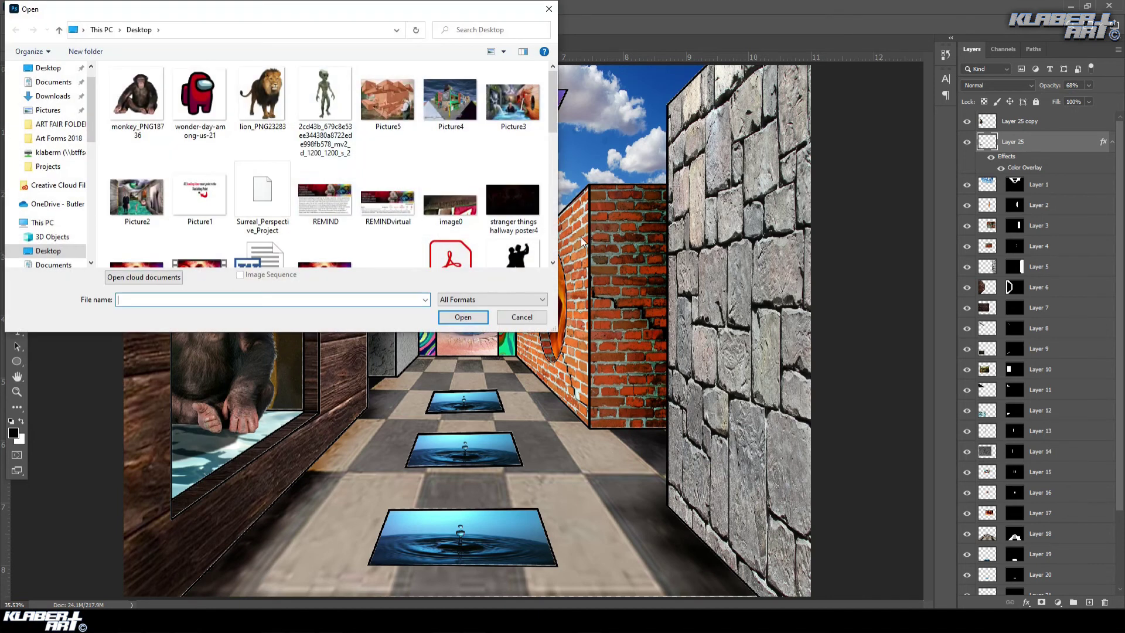
click(326, 106)
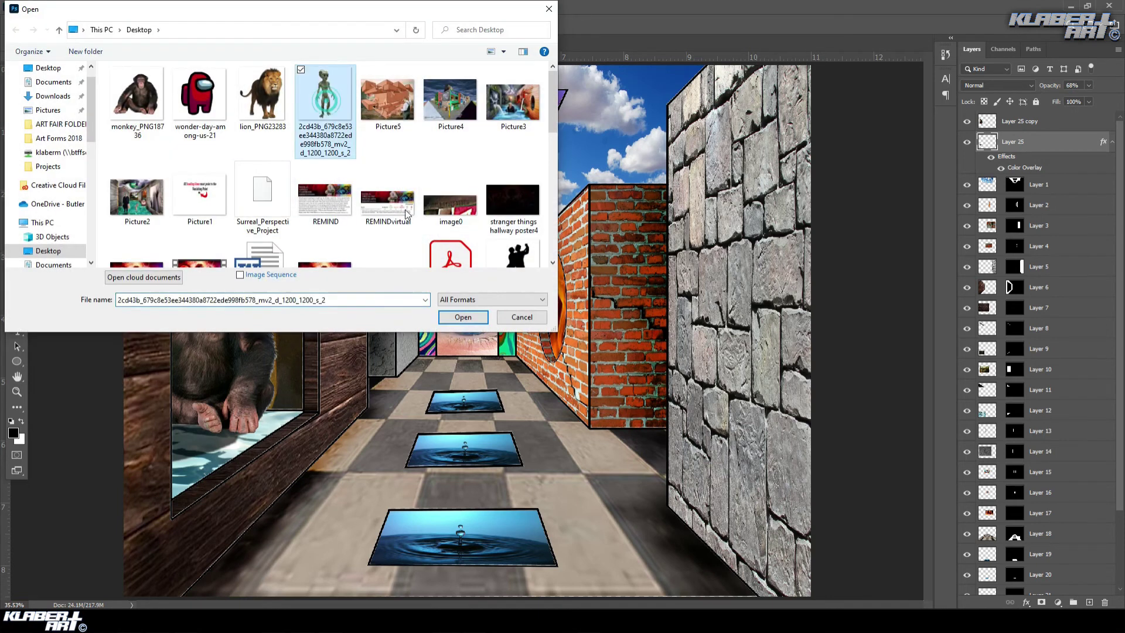
click(464, 317)
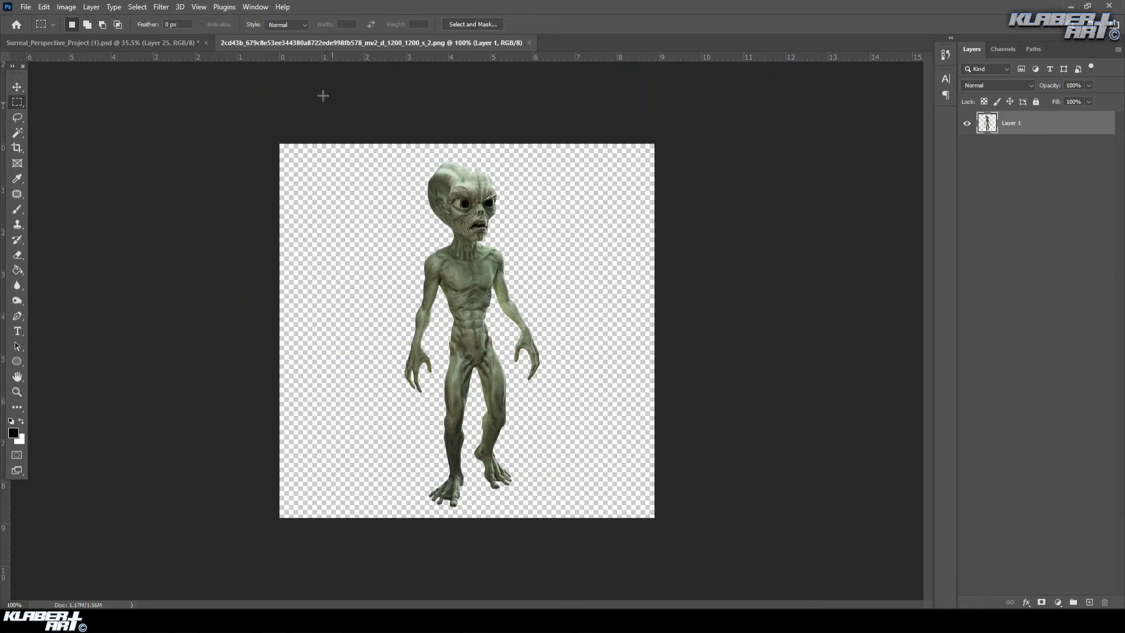
- Float the alien image in its own window, copy the alien into the perspective composition with the Move tool, and close the source image
drag(349, 45, 352, 153)
click(17, 87)
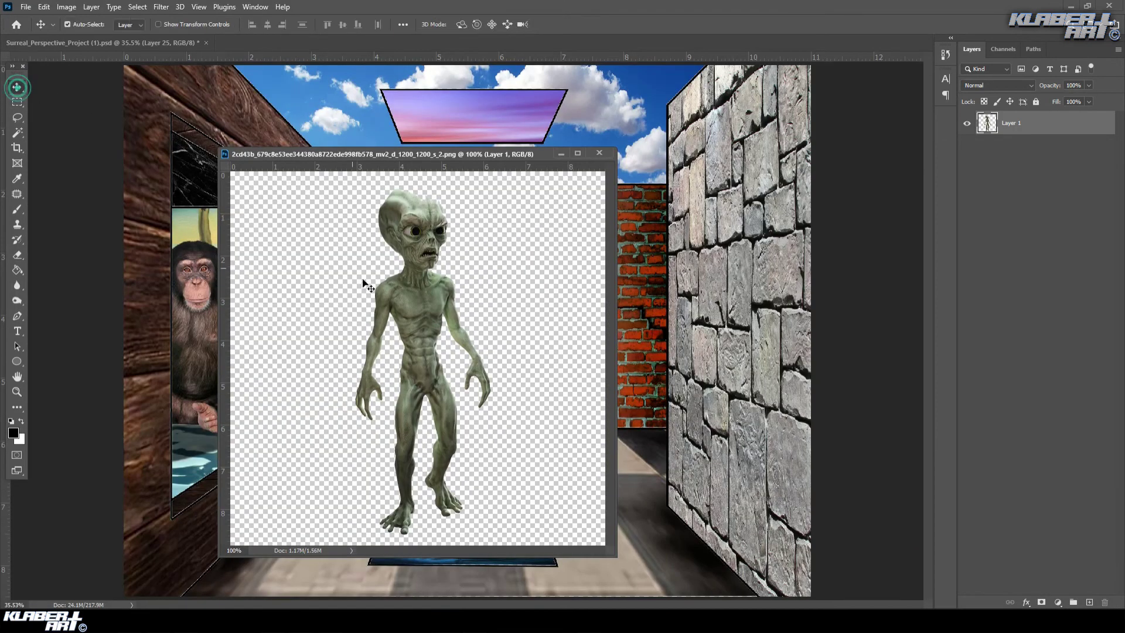
drag(409, 305, 617, 429)
drag(434, 314, 428, 498)
click(599, 152)
- Scale the alien to 217.08% and position it over the nearest water panel on the floor
key(ctrl+t)
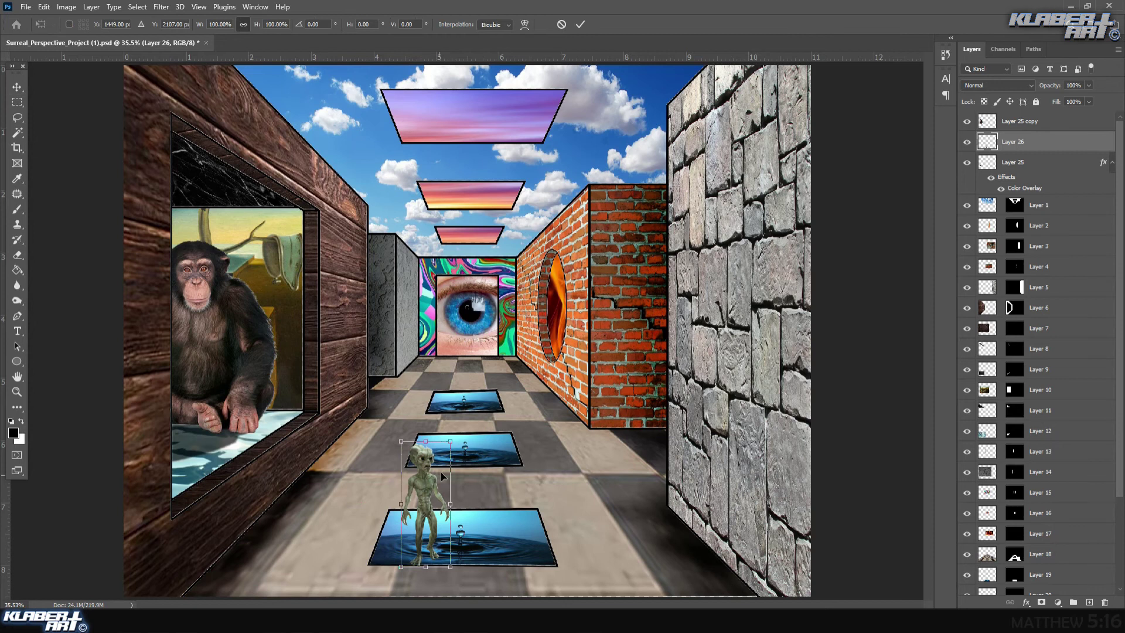
drag(451, 444, 508, 293)
drag(452, 420, 421, 464)
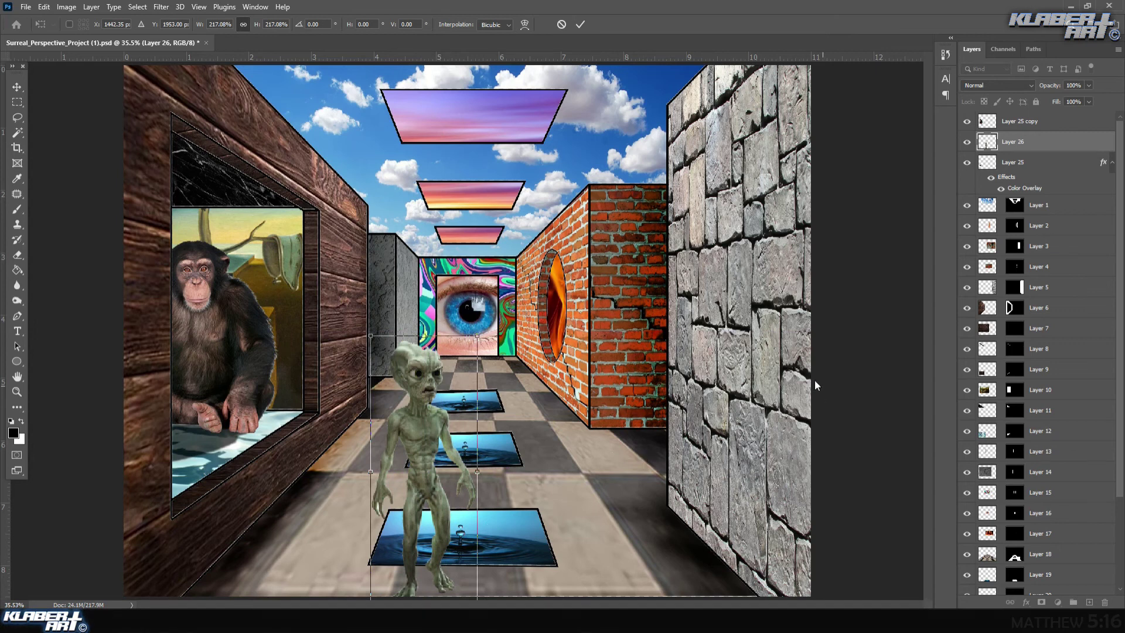
key(Return)
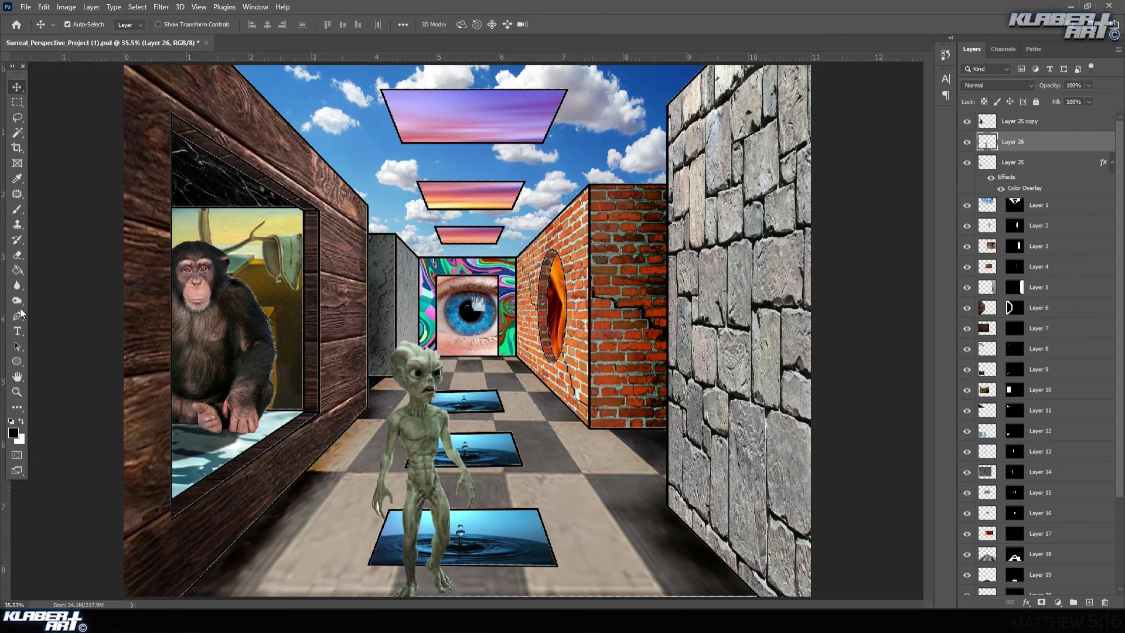
- Select the alien's feet below the nearest water panel's front edge with a rectangular marquee, delete them, and deselect
click(17, 102)
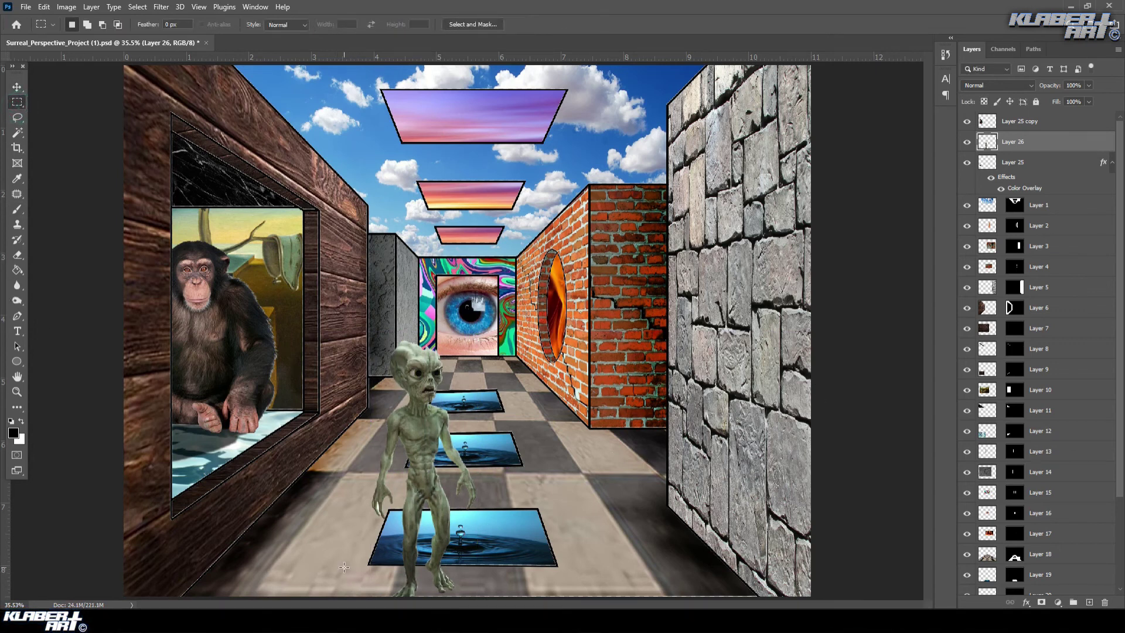
drag(344, 568, 474, 606)
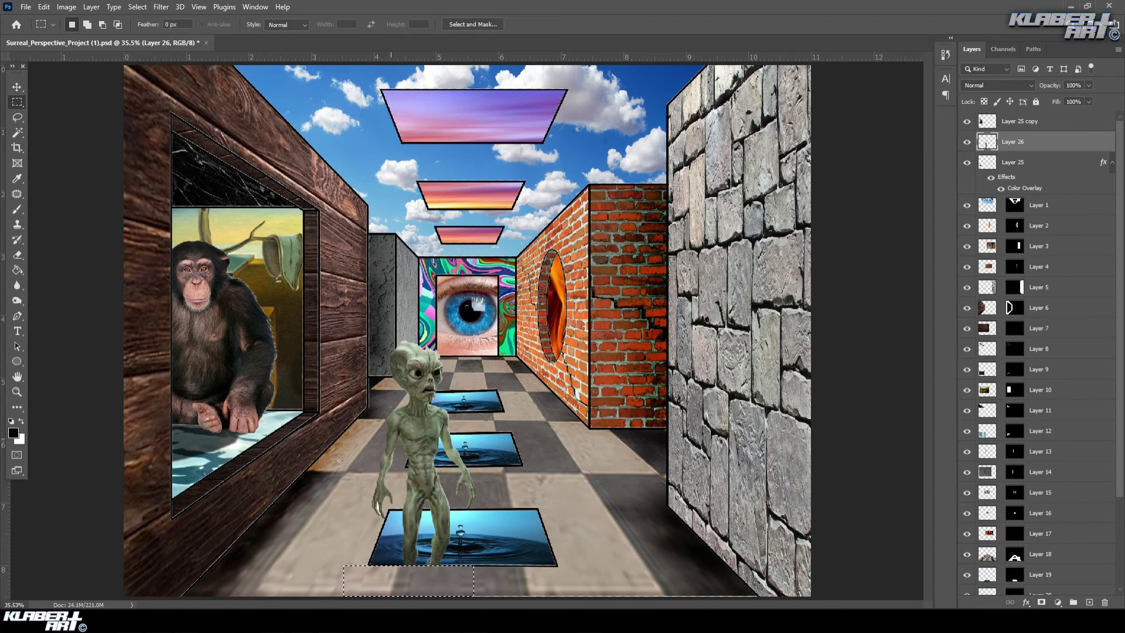
click(144, 8)
click(149, 30)
- Darken the alien's lower legs at the water panel with the Burn tool, using the Shadows range and 43% exposure
click(21, 299)
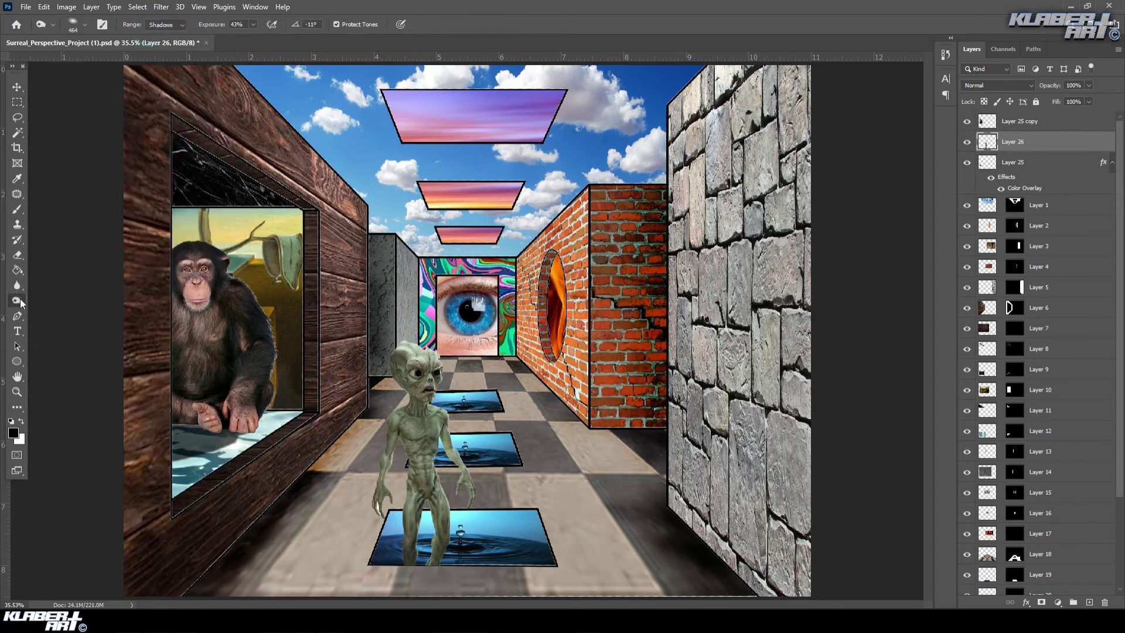
mouse_move(425, 556)
mouse_down()
mouse_move(454, 571)
mouse_move(426, 552)
mouse_up()
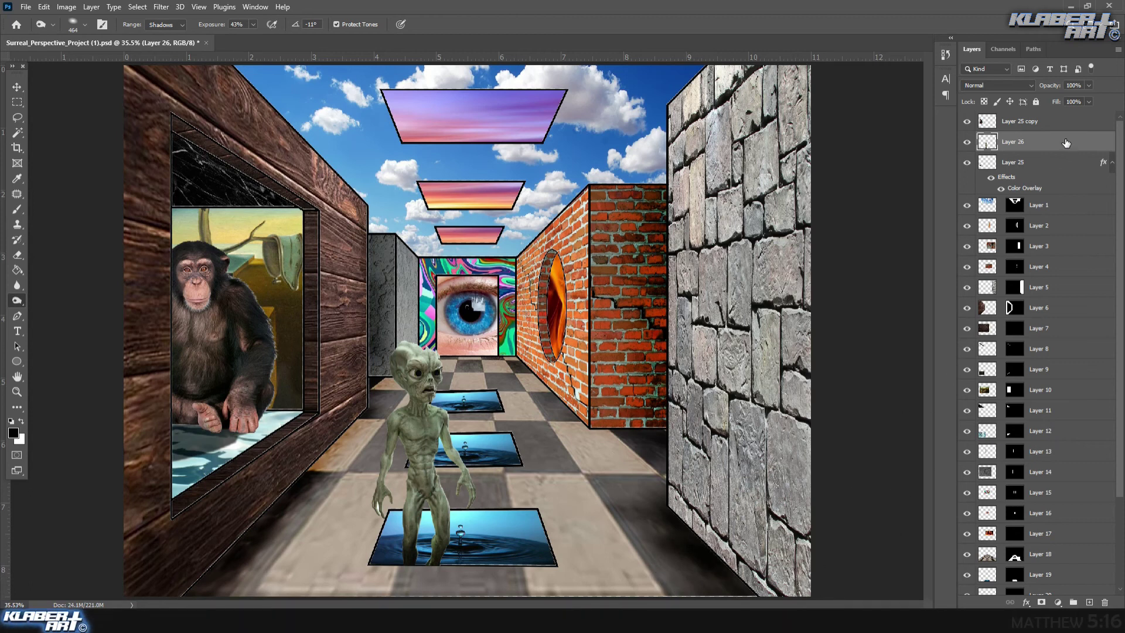
mouse_move(410, 565)
mouse_down()
mouse_move(431, 548)
mouse_move(405, 545)
mouse_move(429, 563)
mouse_up()
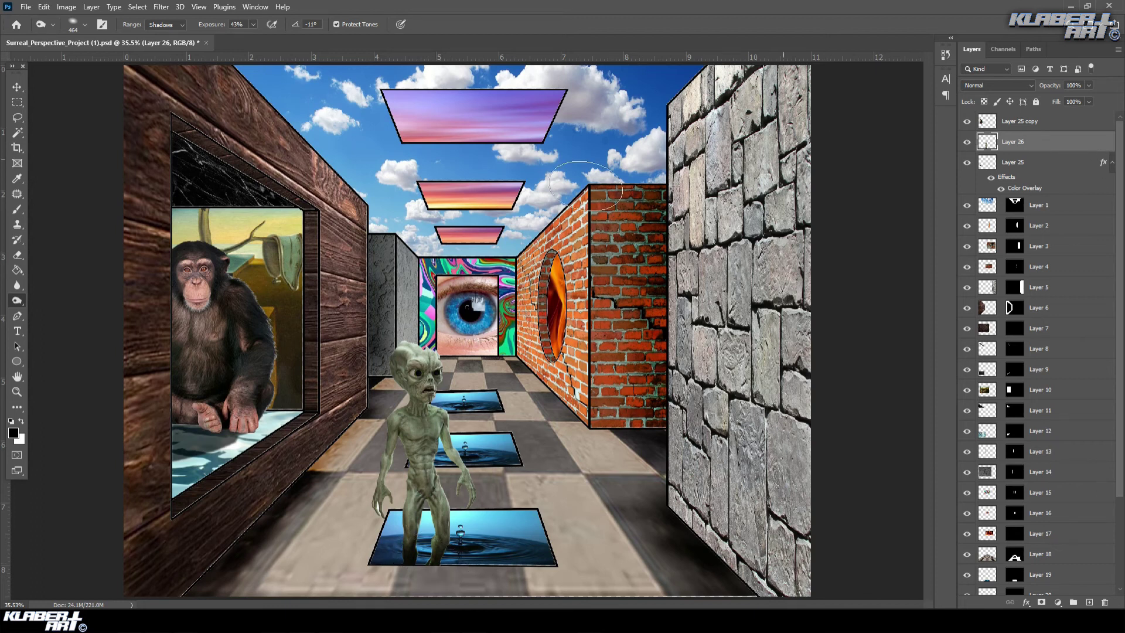
- Duplicate the alien's Layer 26 and make the original layer beneath the copy active
right_click(1045, 144)
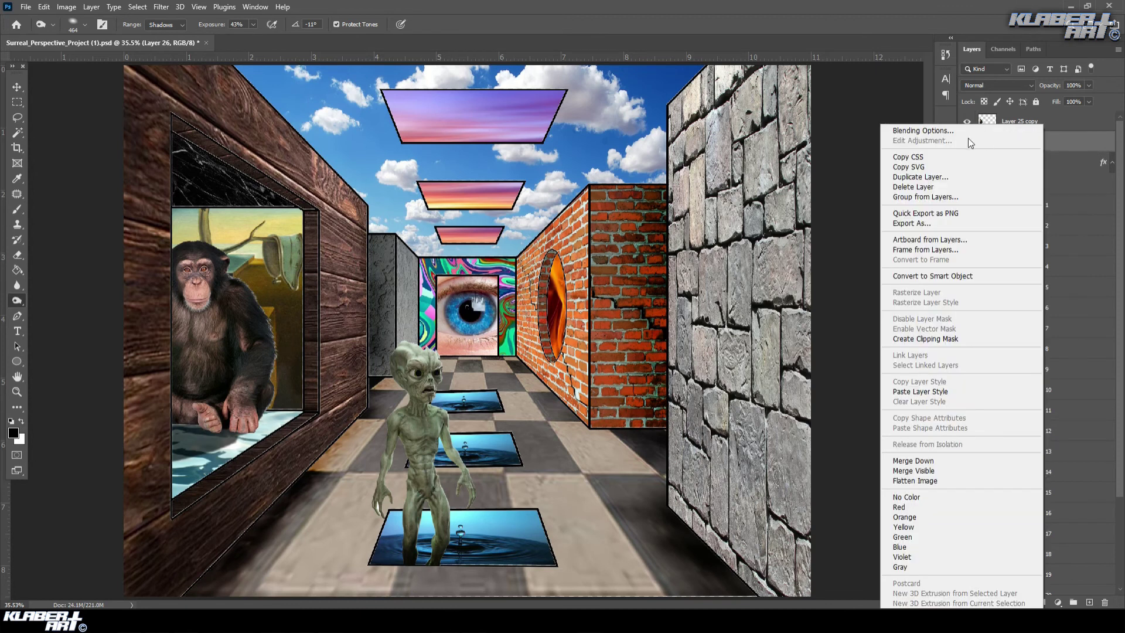
click(948, 176)
click(659, 171)
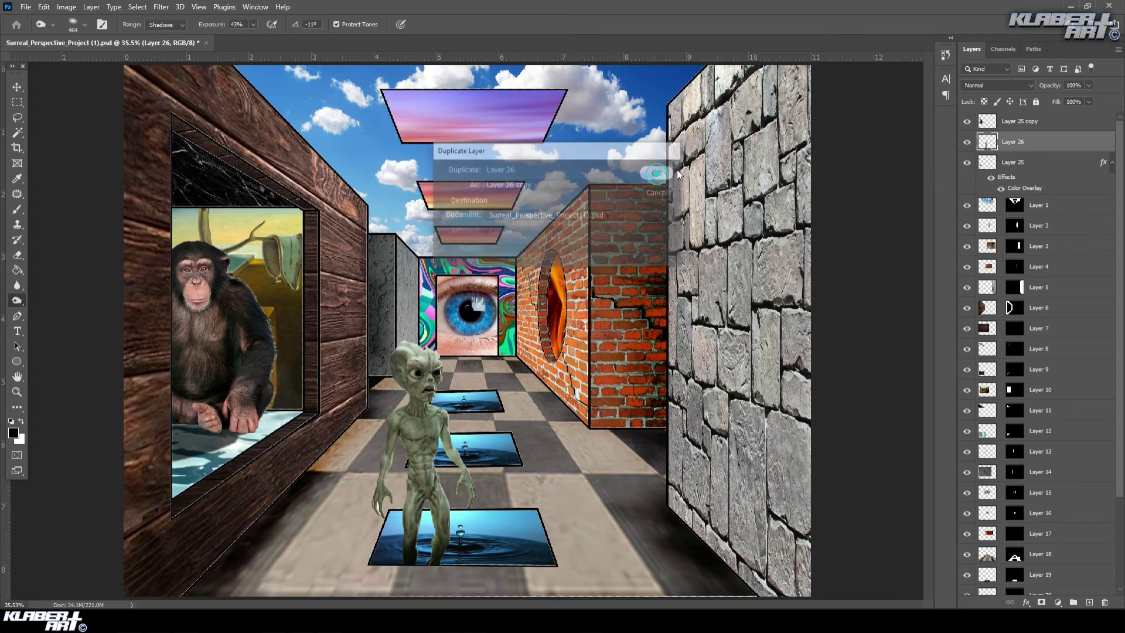
click(1023, 164)
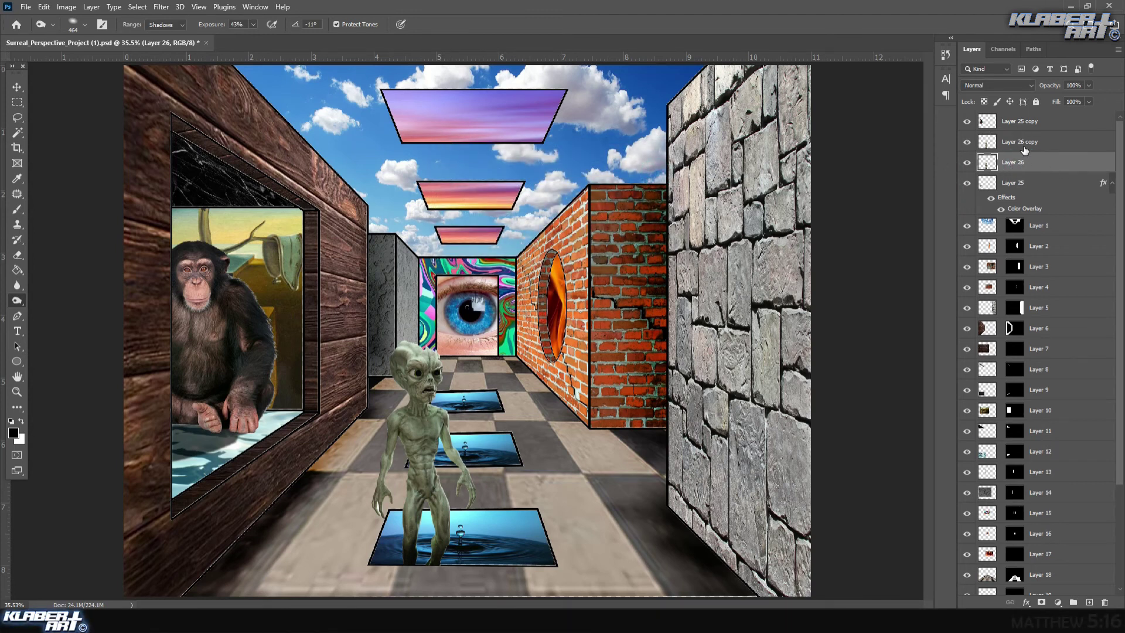
- Free-transform the Layer 26 alien into a flattened, upside-down cast shadow below the nearest water panel's front edge
click(44, 7)
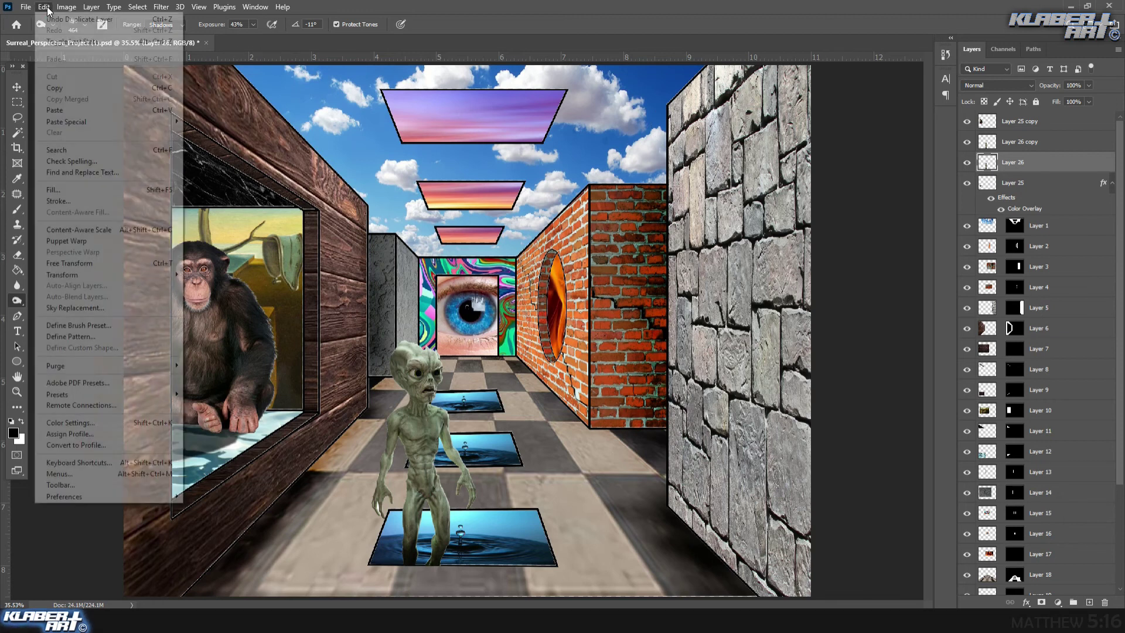
click(85, 263)
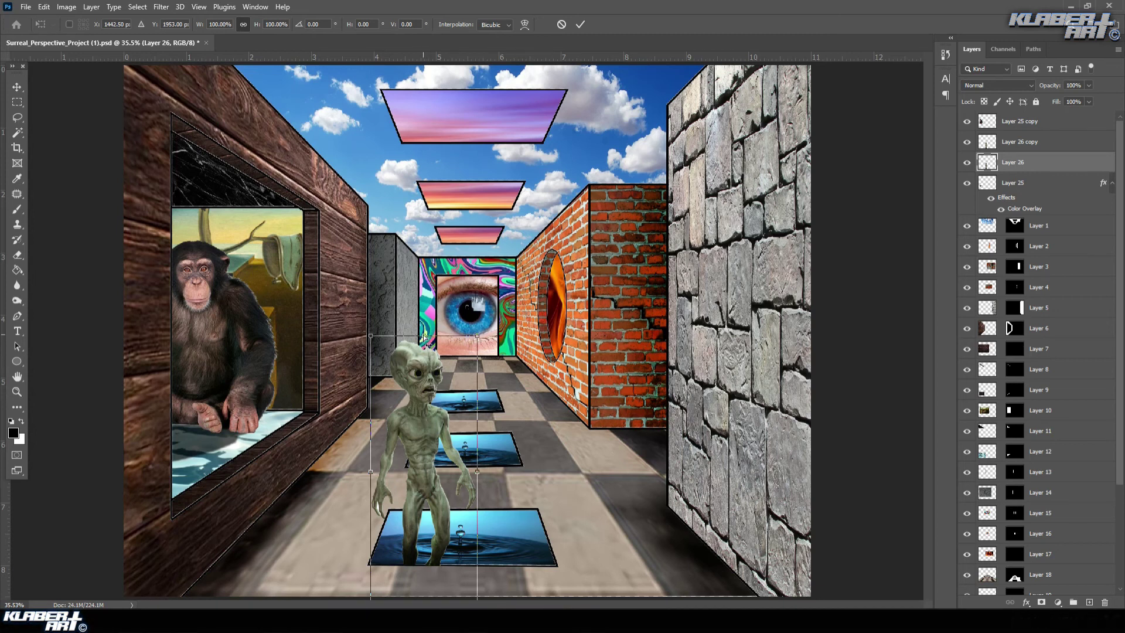
drag(424, 338, 533, 538)
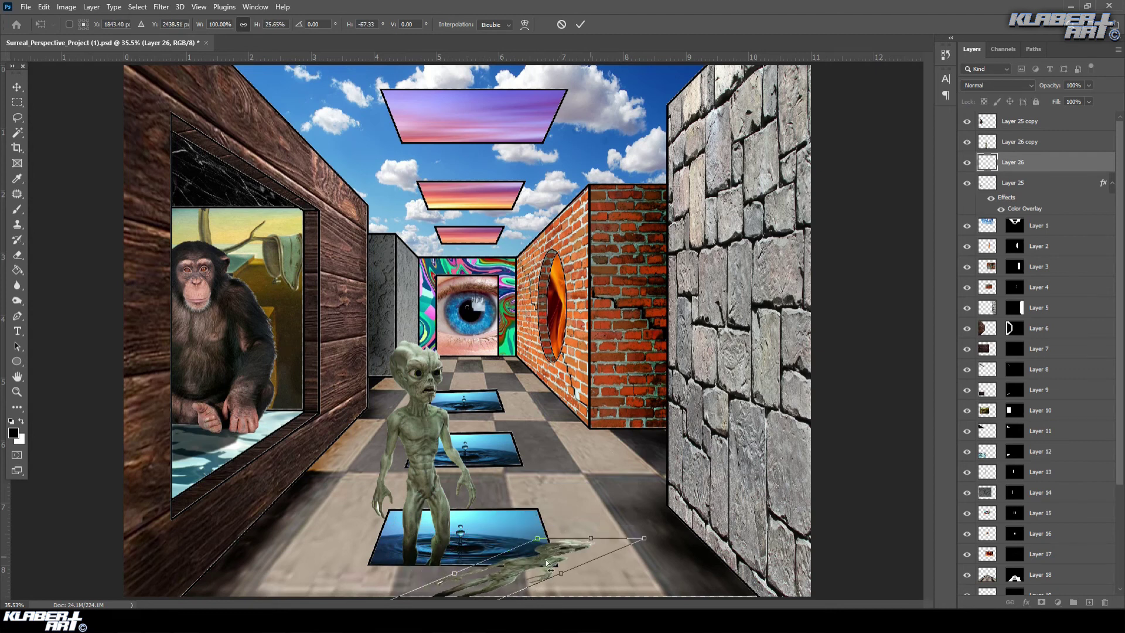
click(199, 8)
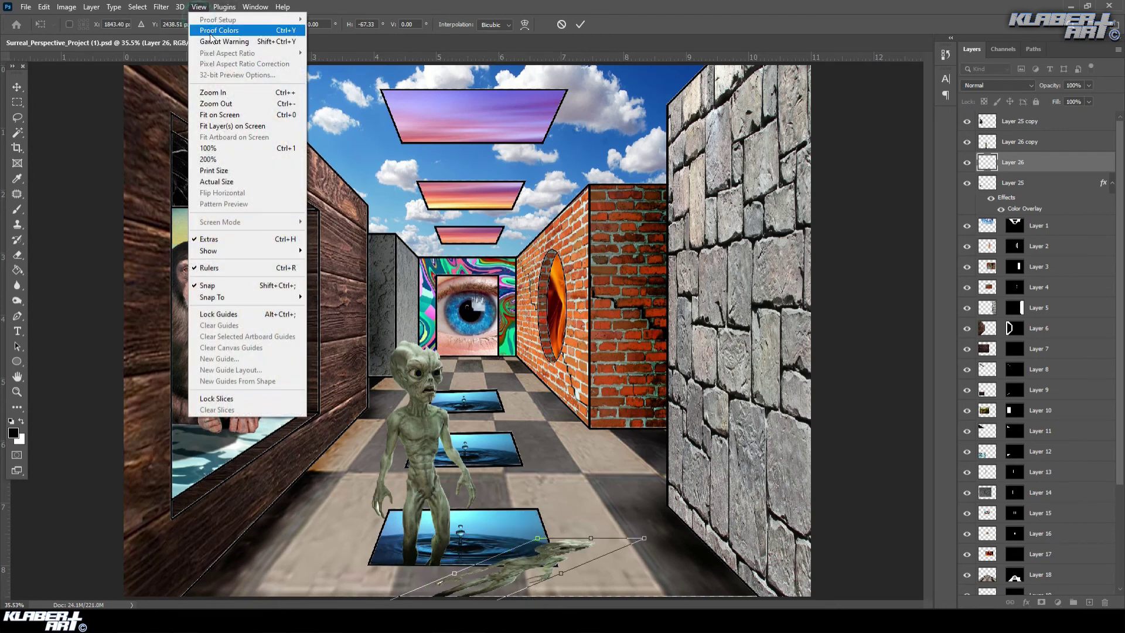
click(229, 106)
click(204, 7)
click(225, 105)
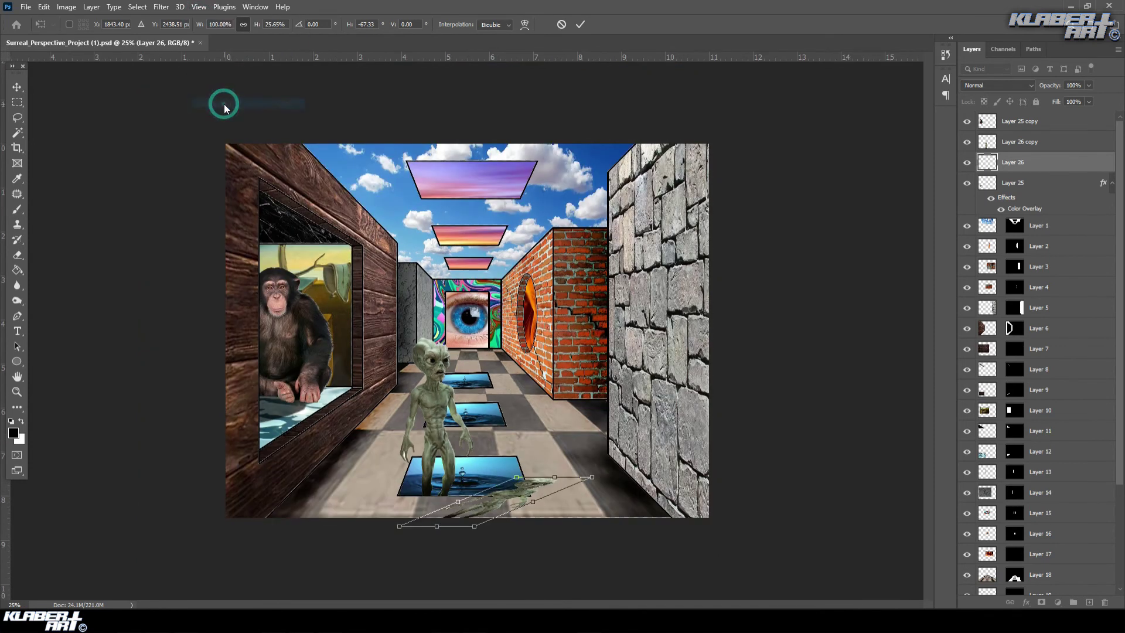
drag(555, 486, 447, 514)
key(Return)
- Align the inverted alien's legs with the standing alien's feet and erase its stray hand over the water panel
click(18, 392)
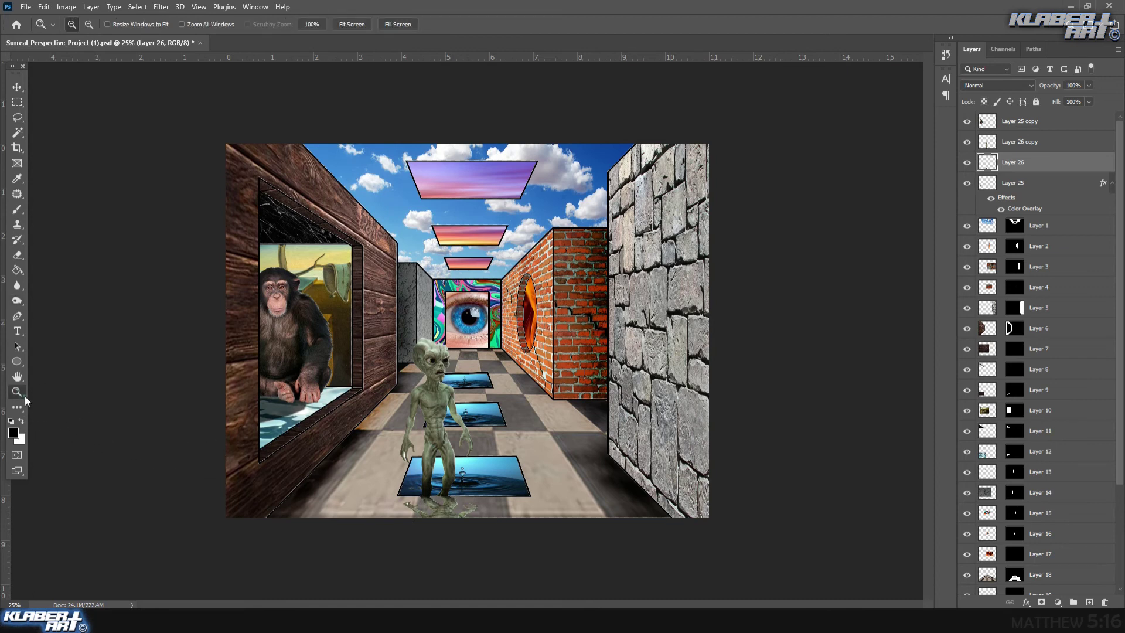
drag(410, 475, 492, 519)
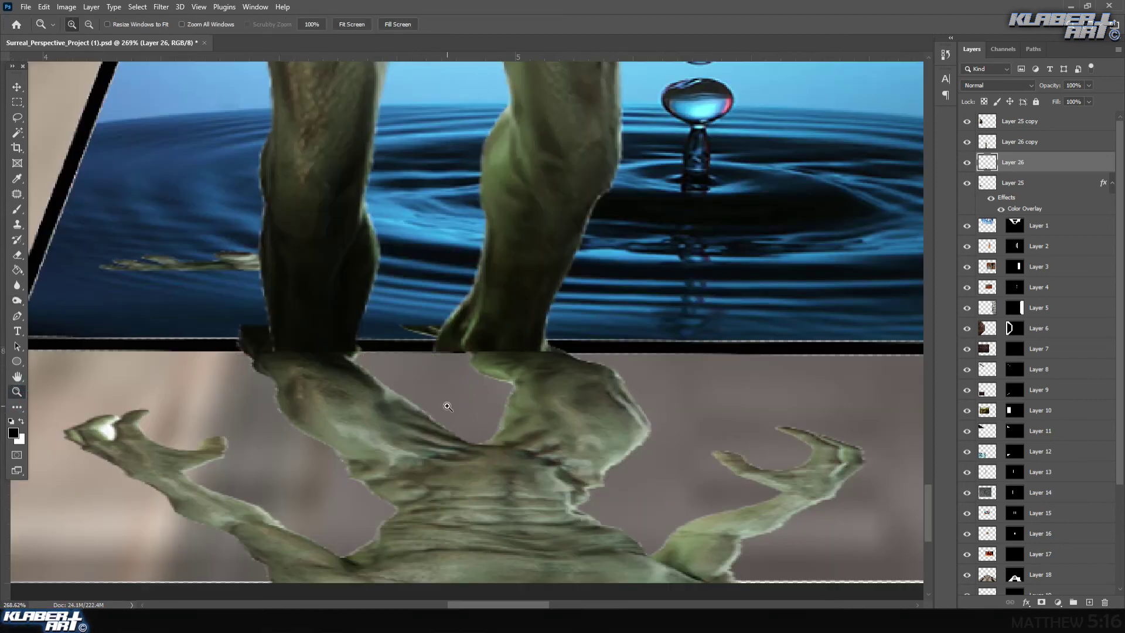
click(17, 86)
drag(324, 385, 357, 406)
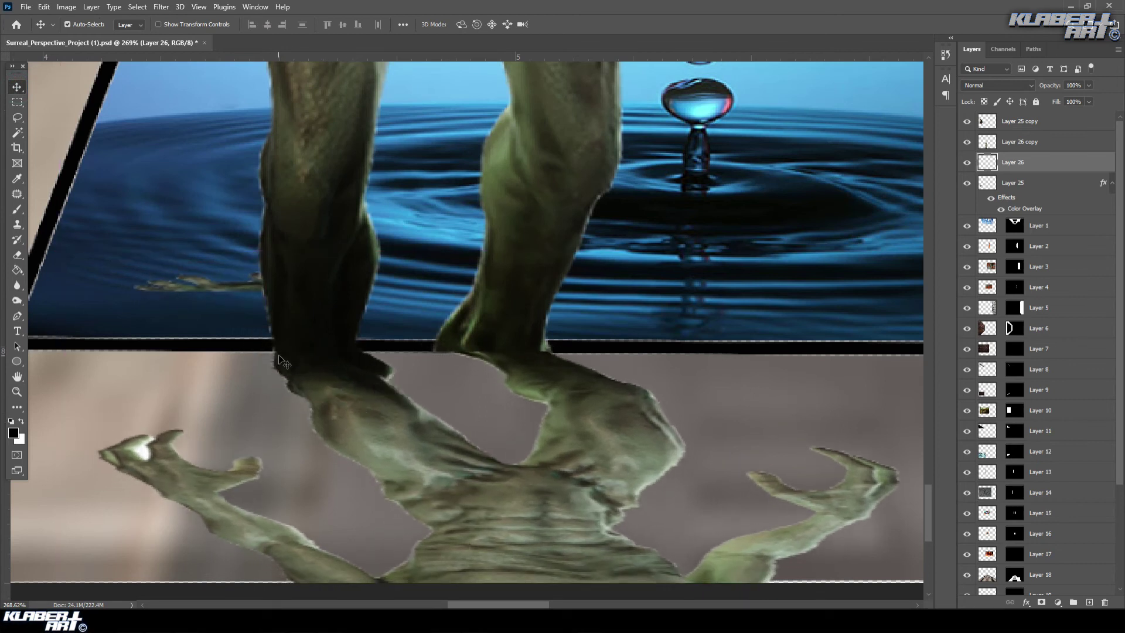
click(17, 255)
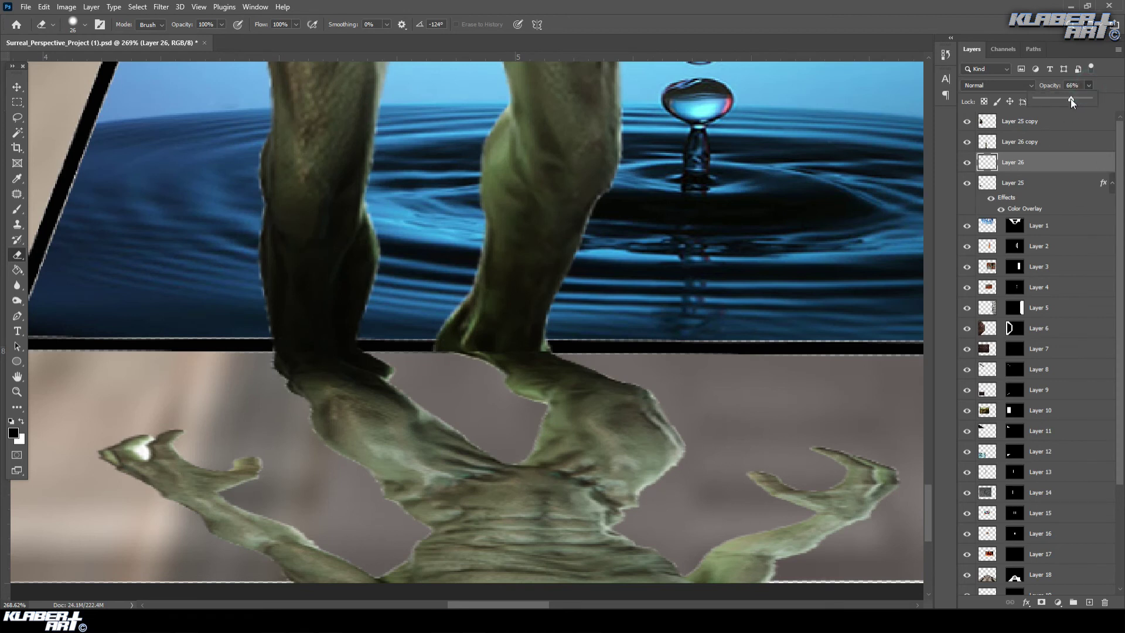
- Set Layer 26's opacity to 60% and give it a black Color Overlay in Normal mode at 79% opacity
drag(1070, 98, 1070, 100)
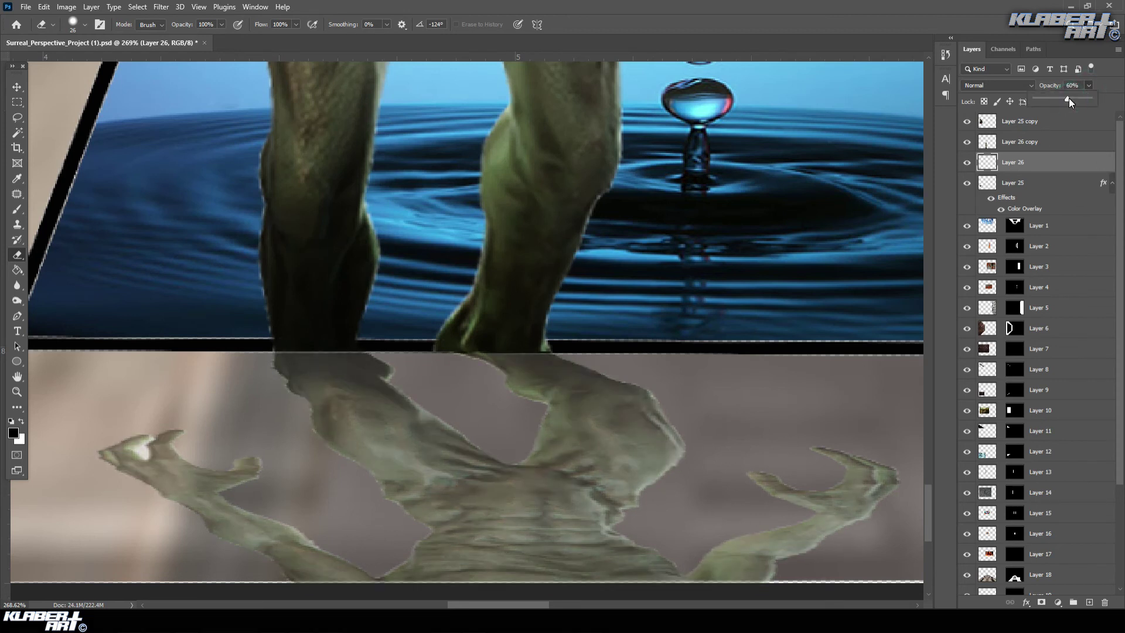
right_click(1072, 164)
click(959, 130)
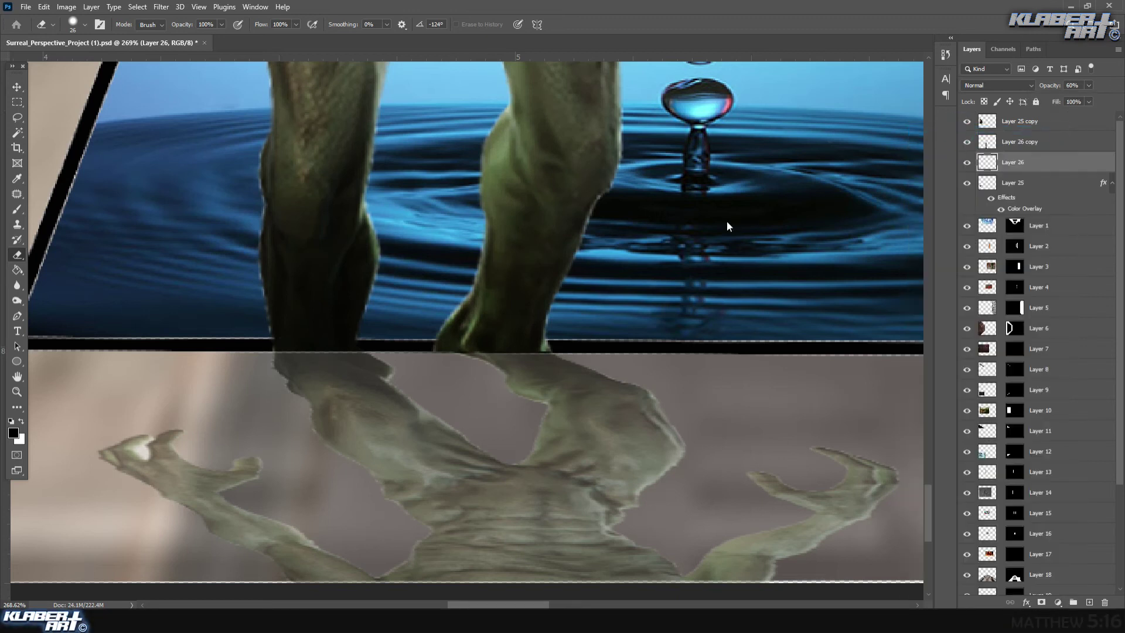
click(694, 288)
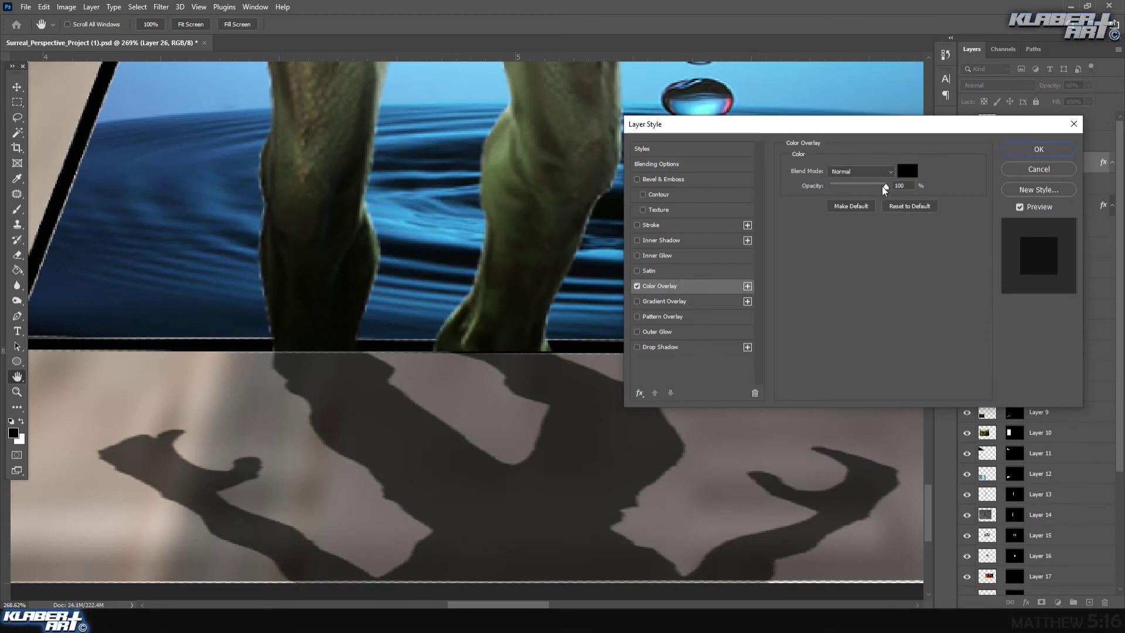
drag(885, 185, 874, 186)
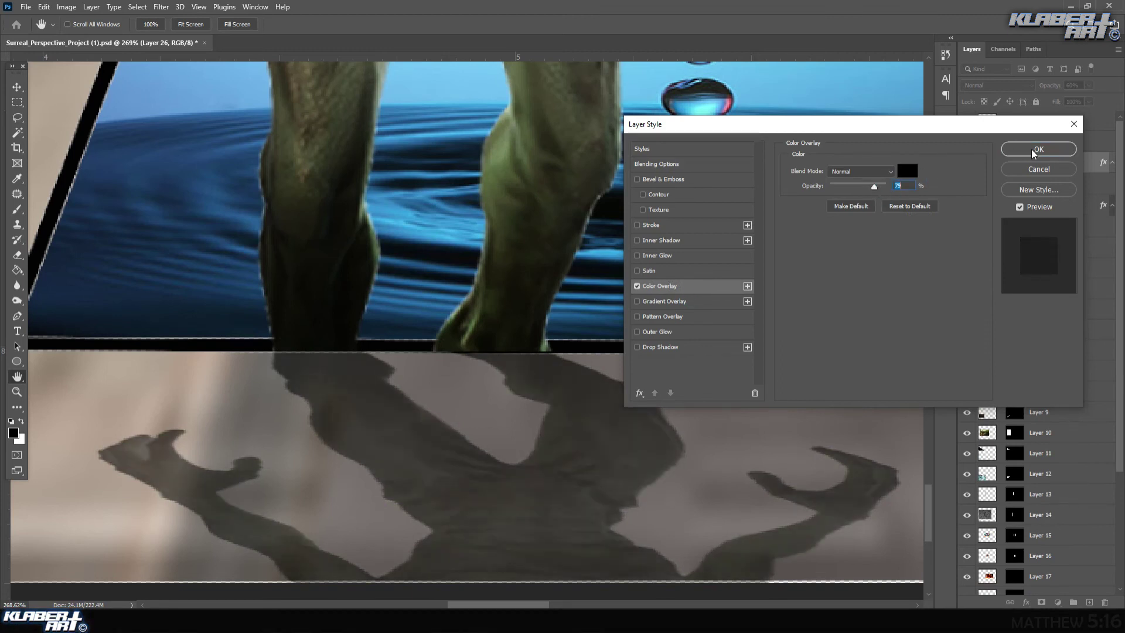
click(1034, 150)
- Reduce the alien shadow layer's opacity to 38% and hide the layer
key(e)
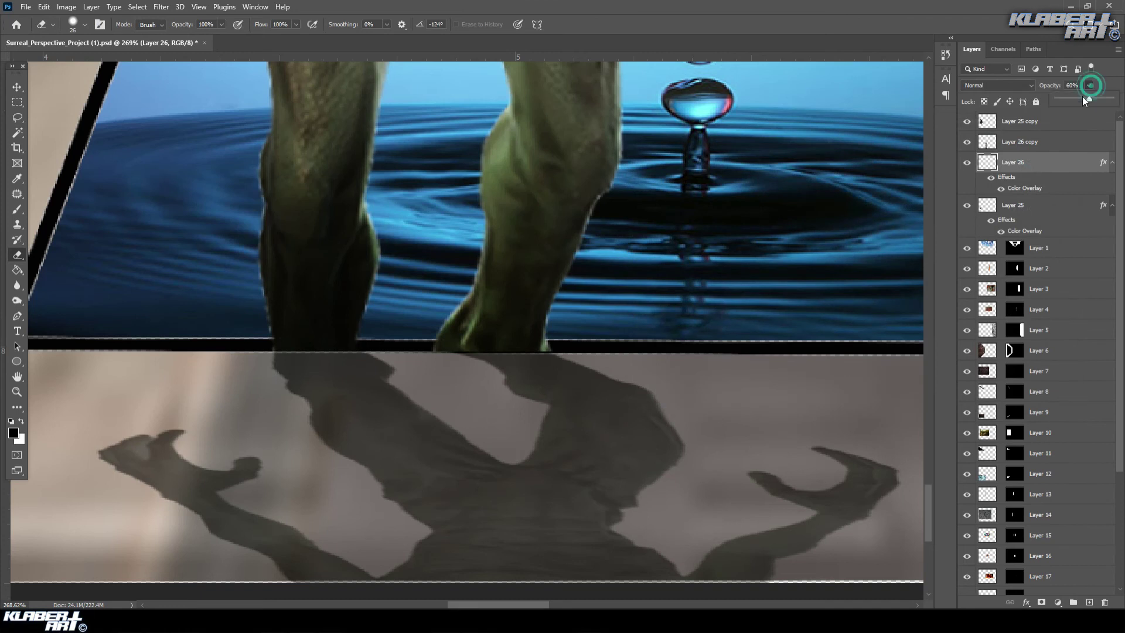
drag(1072, 101, 1078, 100)
click(205, 7)
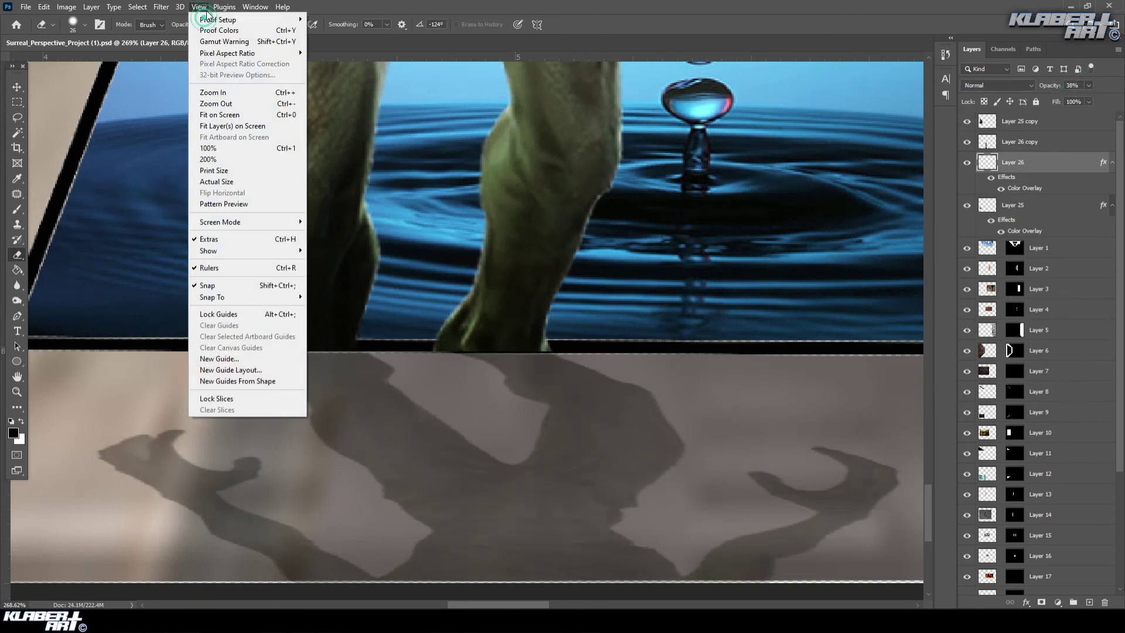
click(216, 111)
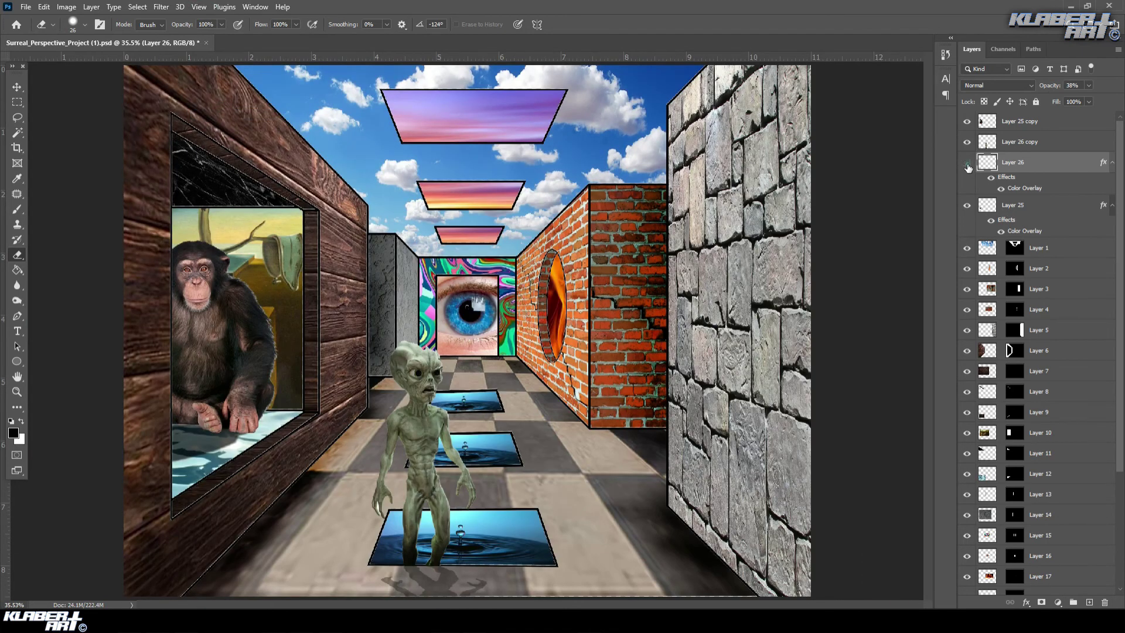
click(967, 164)
- Open lion_PNG23283, copy the lion into the perspective project near the brick wall, and close the lion image
click(25, 7)
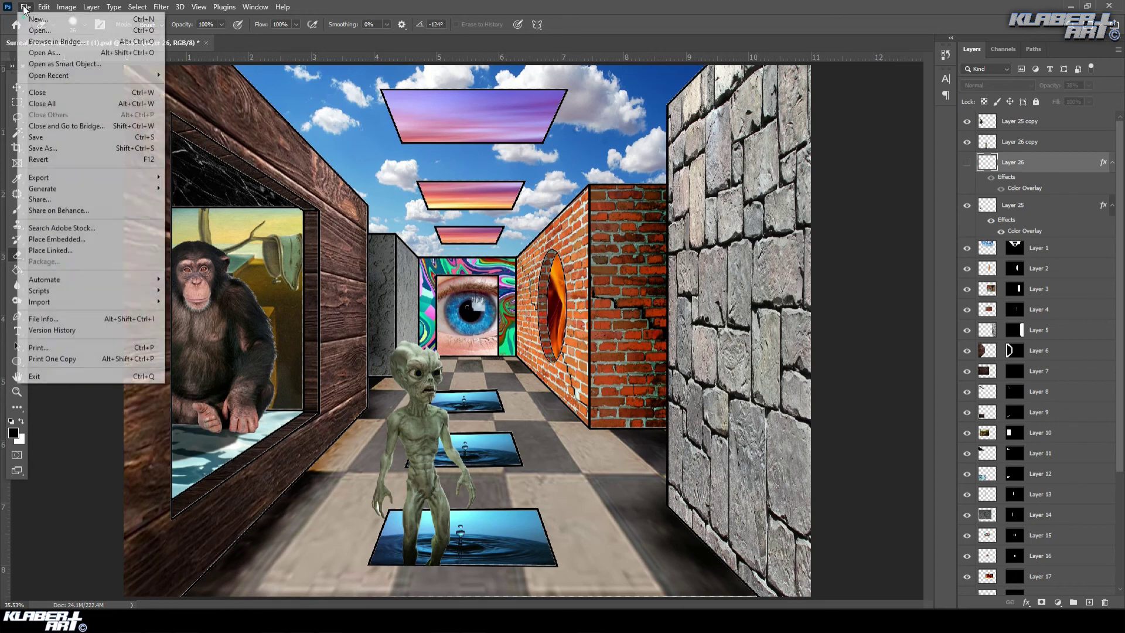
click(41, 30)
click(259, 99)
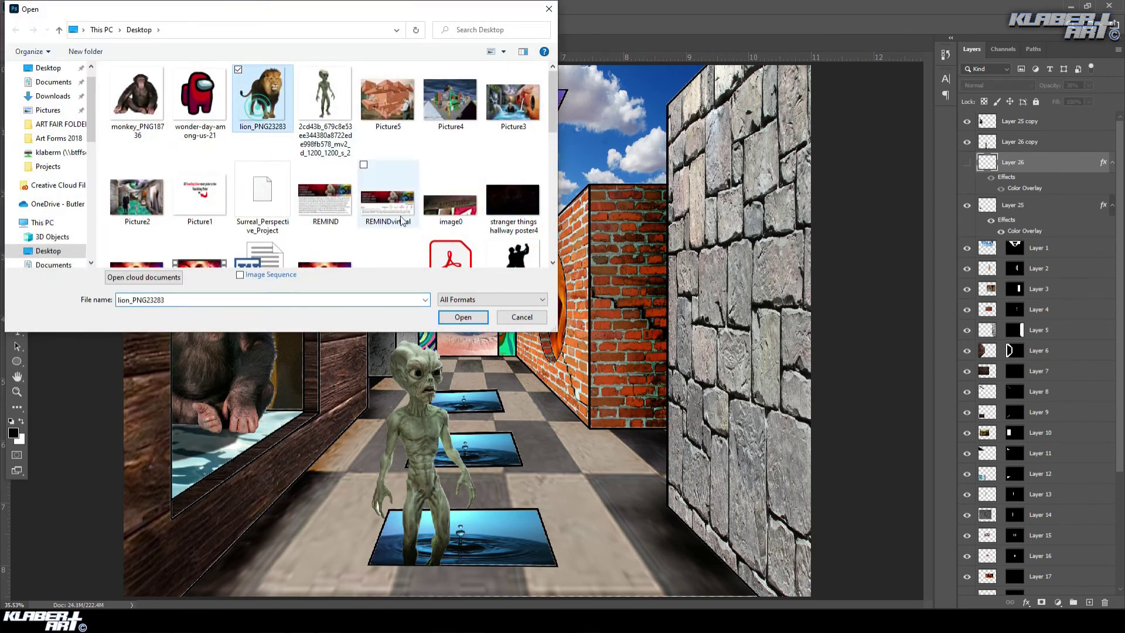
double_click(259, 99)
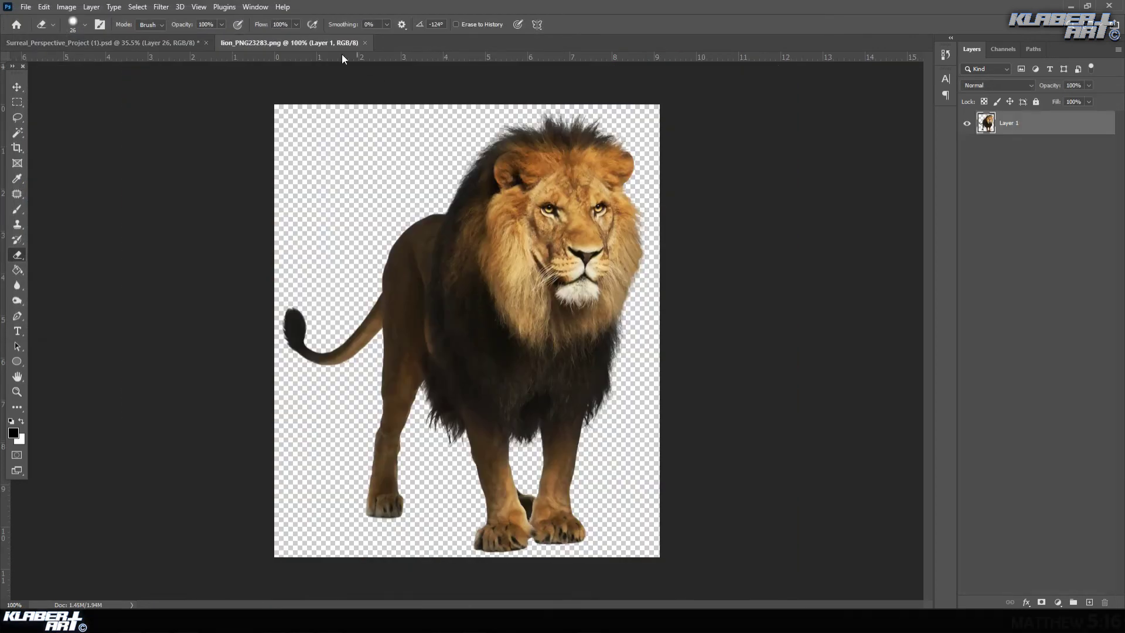
drag(332, 42, 335, 177)
click(17, 86)
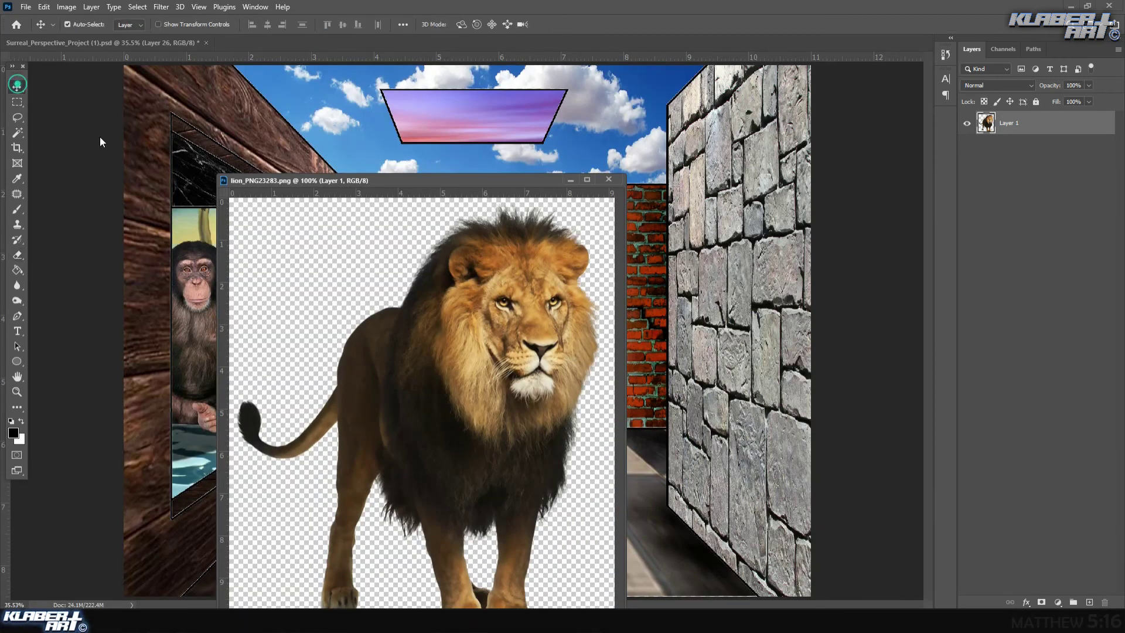
drag(428, 362, 623, 409)
click(608, 179)
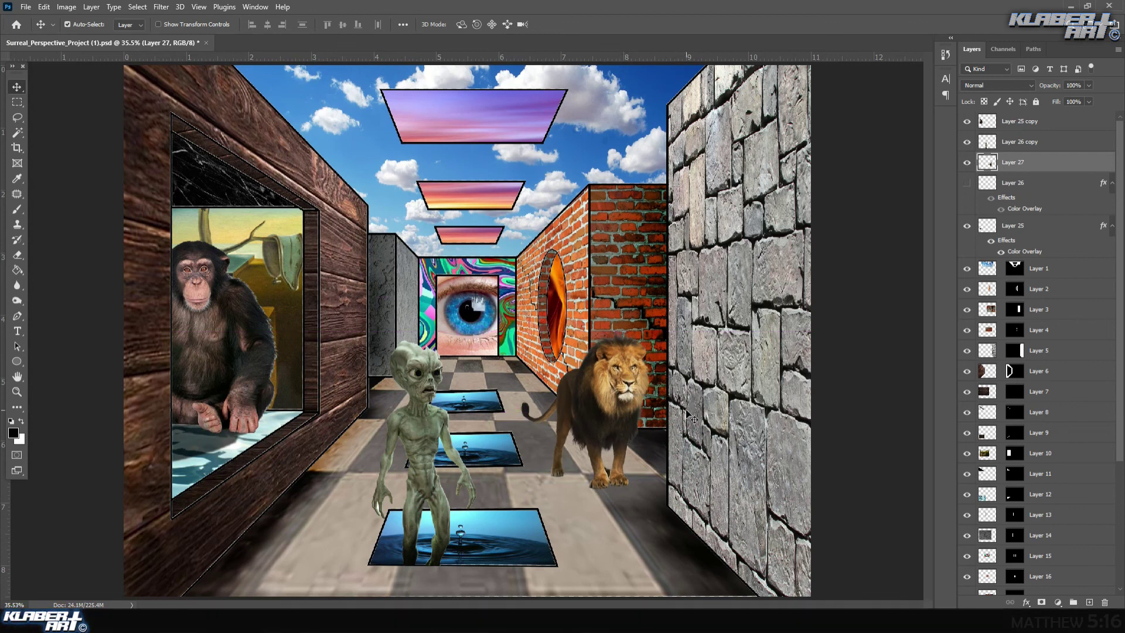
- Flip the lion horizontally and move it so its hindquarters overlap the front edge of the large stone wall
click(44, 7)
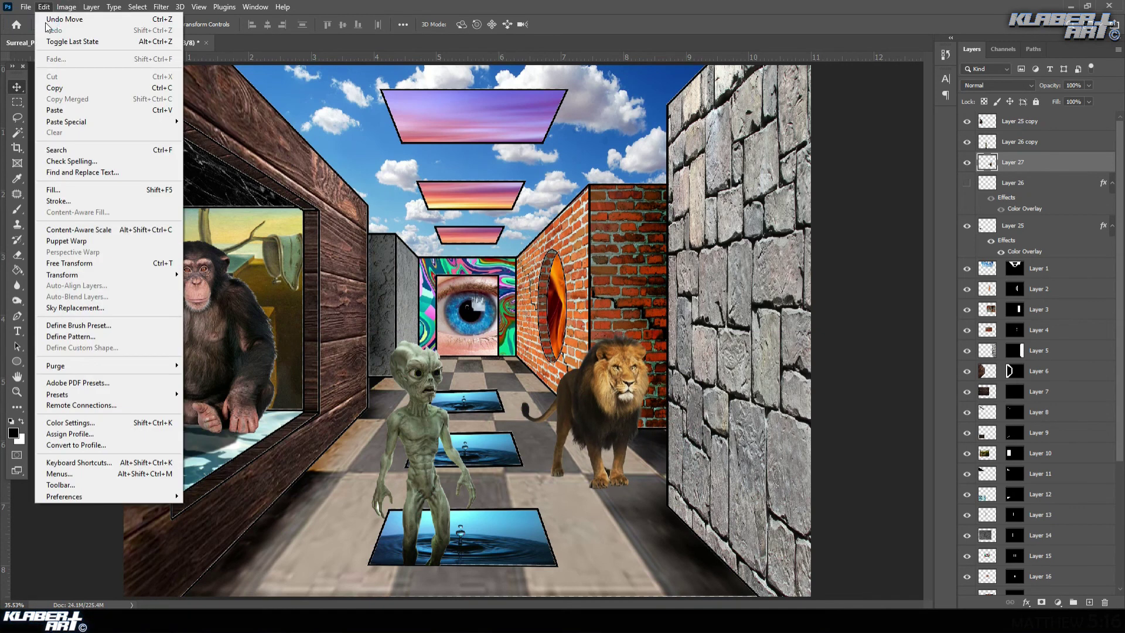
mouse_move(104, 279)
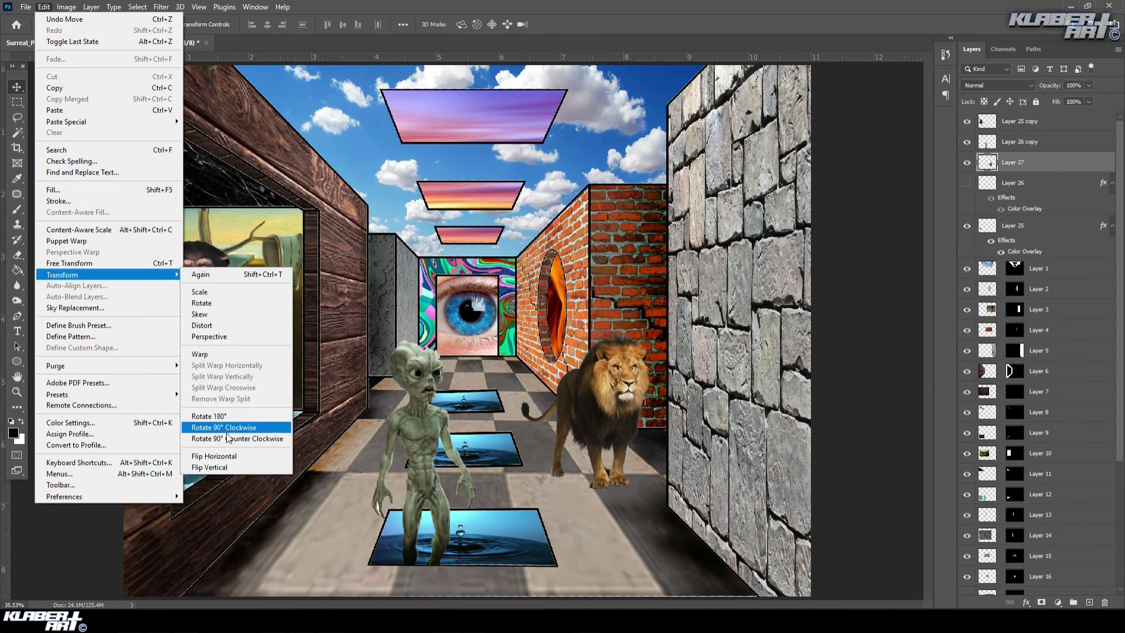
click(233, 458)
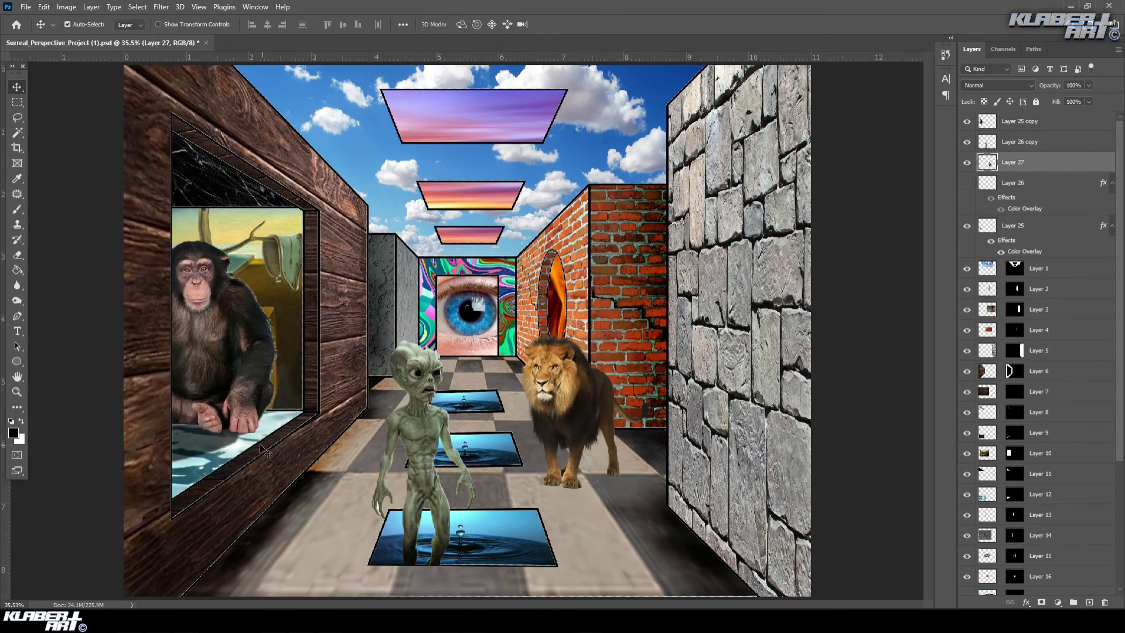
drag(584, 406, 659, 406)
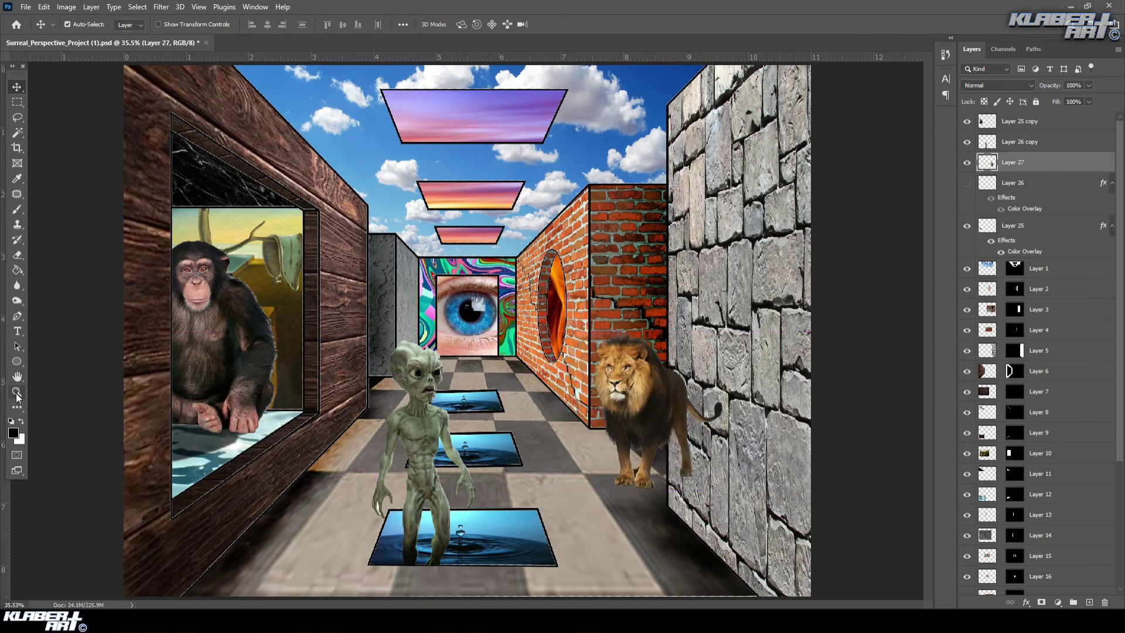
- Select the lion's hindquarters and tail over the stone wall with a rectangular marquee, delete them, and deselect
click(18, 255)
drag(675, 368, 684, 394)
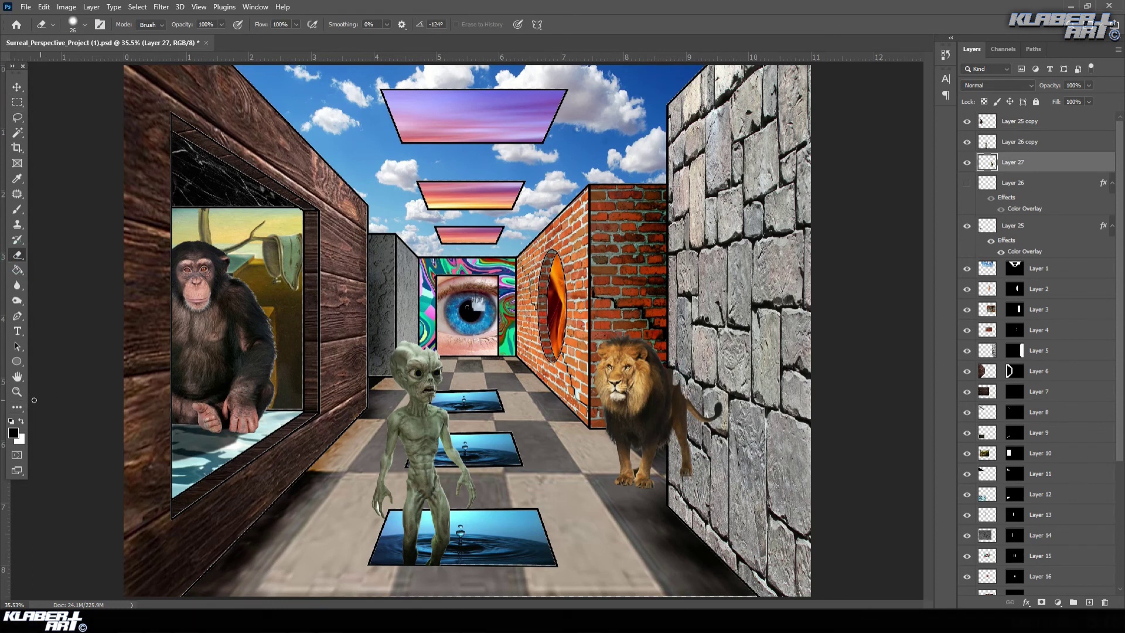
click(17, 392)
click(732, 506)
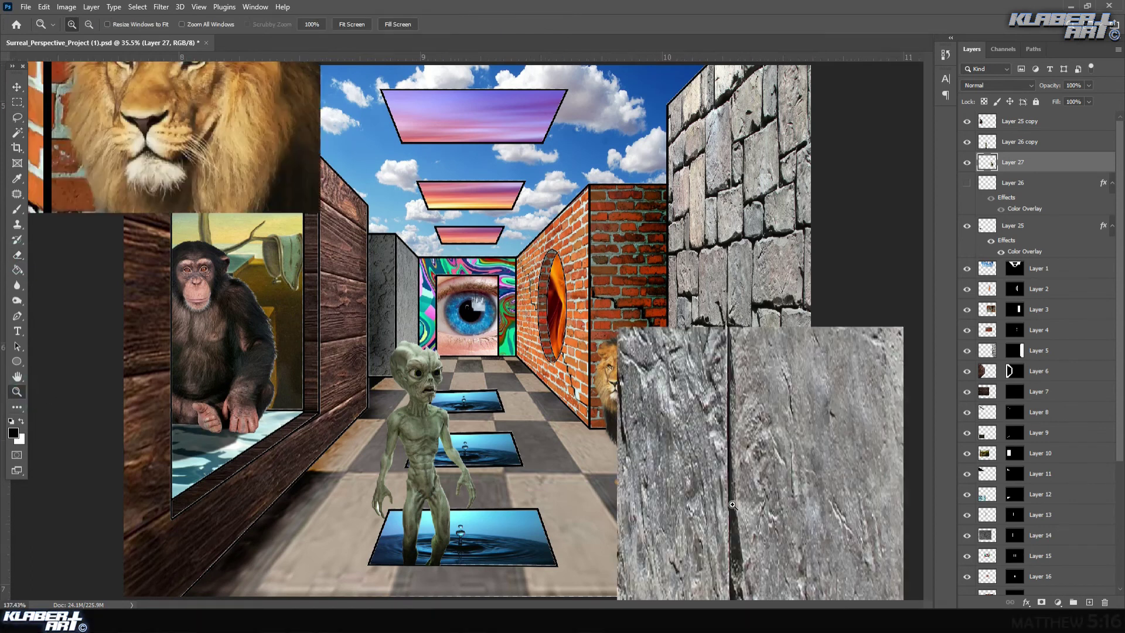
scroll(733, 505, up, 4)
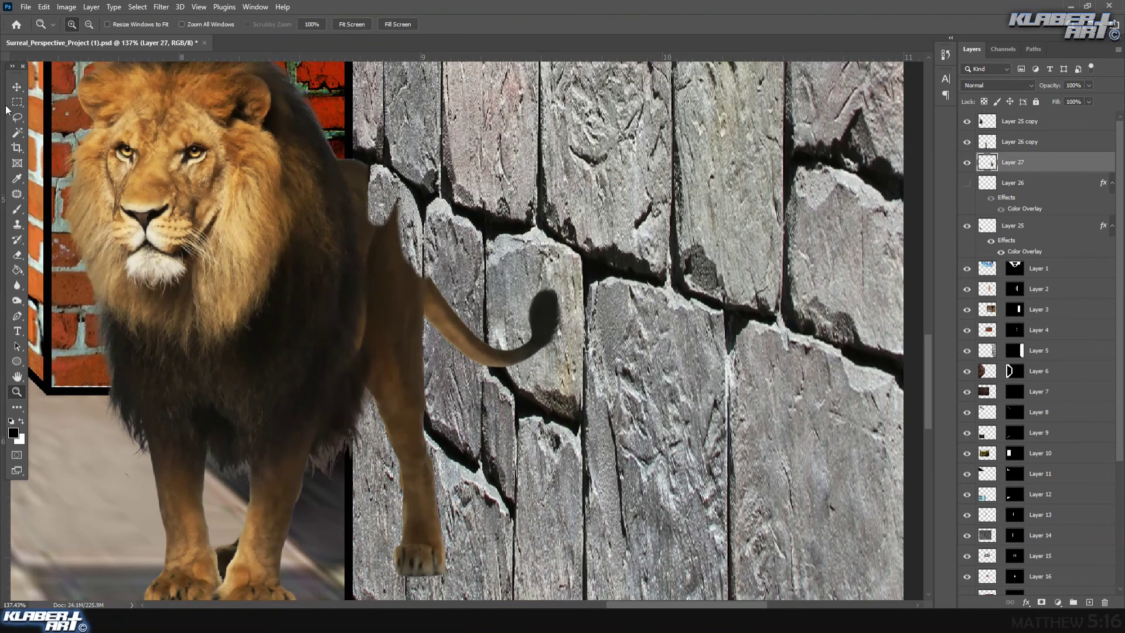
click(17, 104)
drag(346, 119, 580, 591)
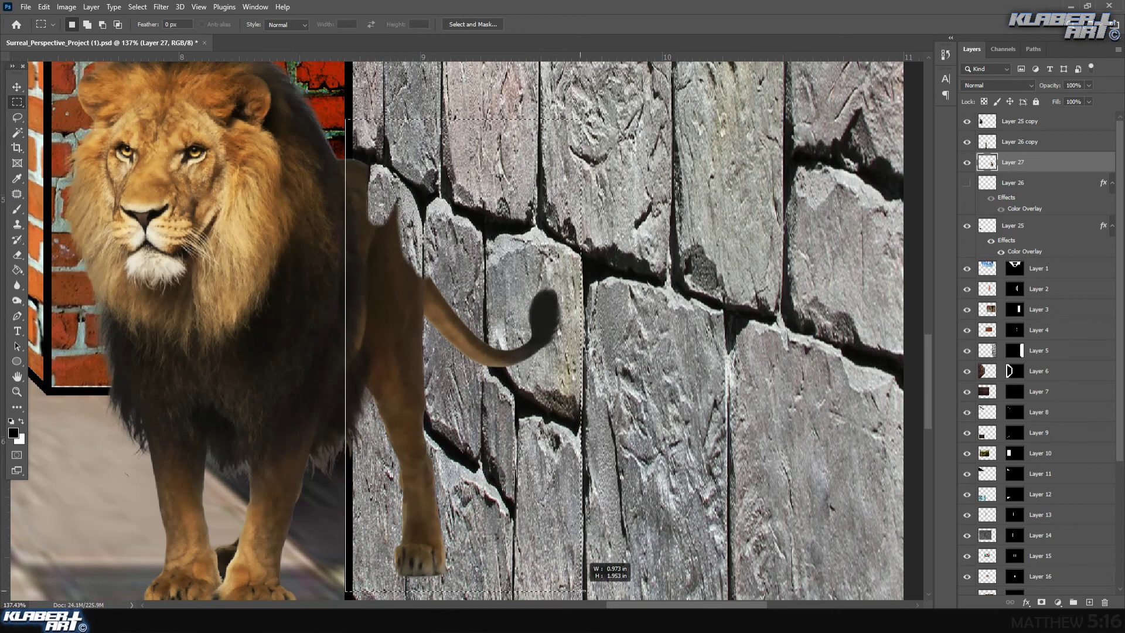
key(Delete)
click(137, 6)
click(146, 32)
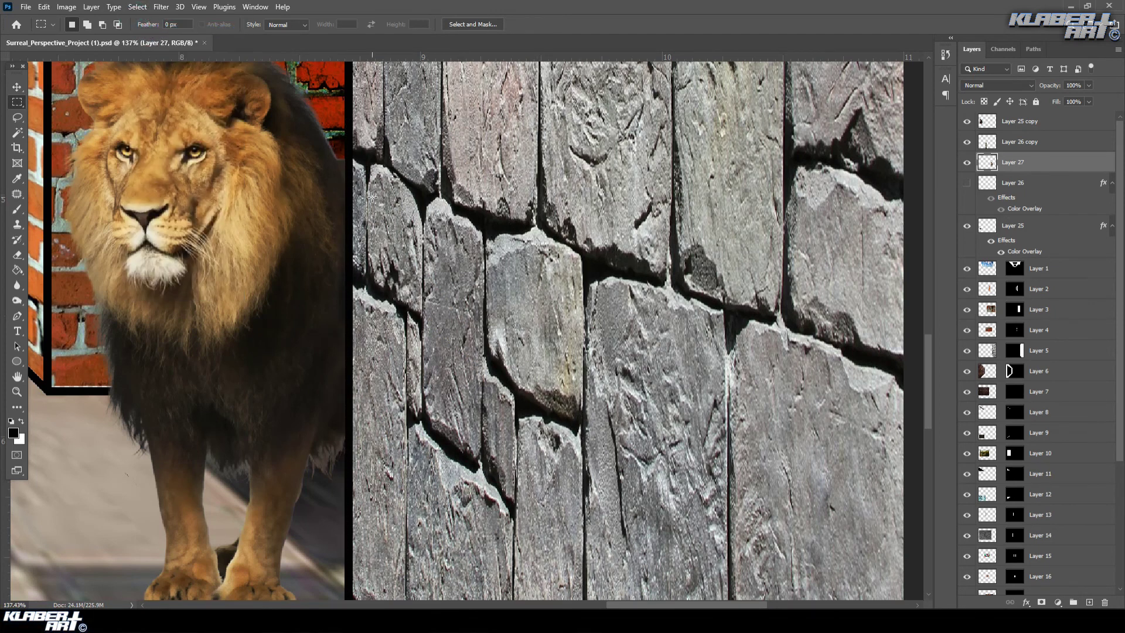
- Darken the lion's body and legs beside the stone wall with the Burn tool, using the Shadows range and 43% exposure
click(17, 300)
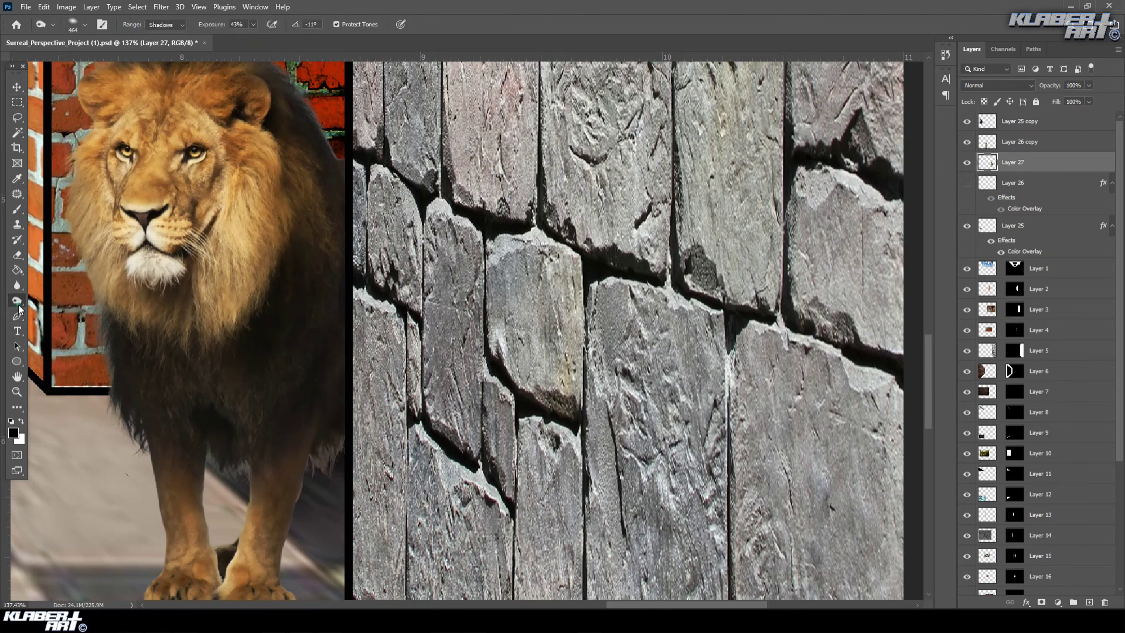
mouse_move(221, 335)
mouse_down()
mouse_move(358, 363)
mouse_move(402, 352)
mouse_move(413, 333)
mouse_move(434, 439)
mouse_up()
scroll(434, 439, down, 3)
mouse_move(232, 469)
mouse_down()
mouse_move(312, 510)
mouse_move(232, 466)
mouse_up()
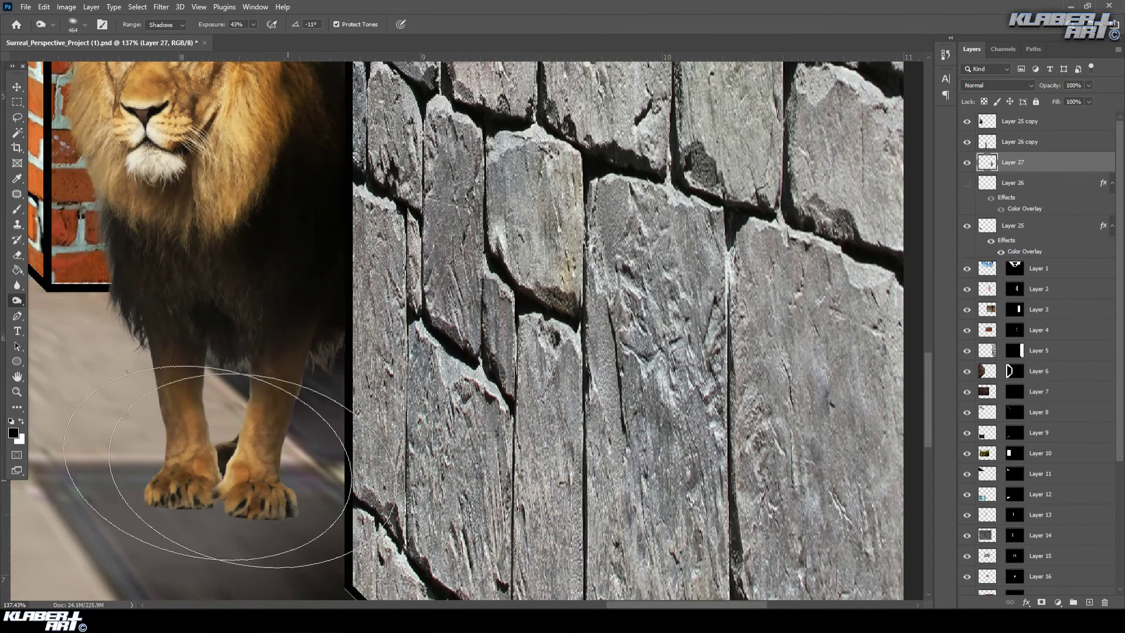
click(199, 7)
click(219, 115)
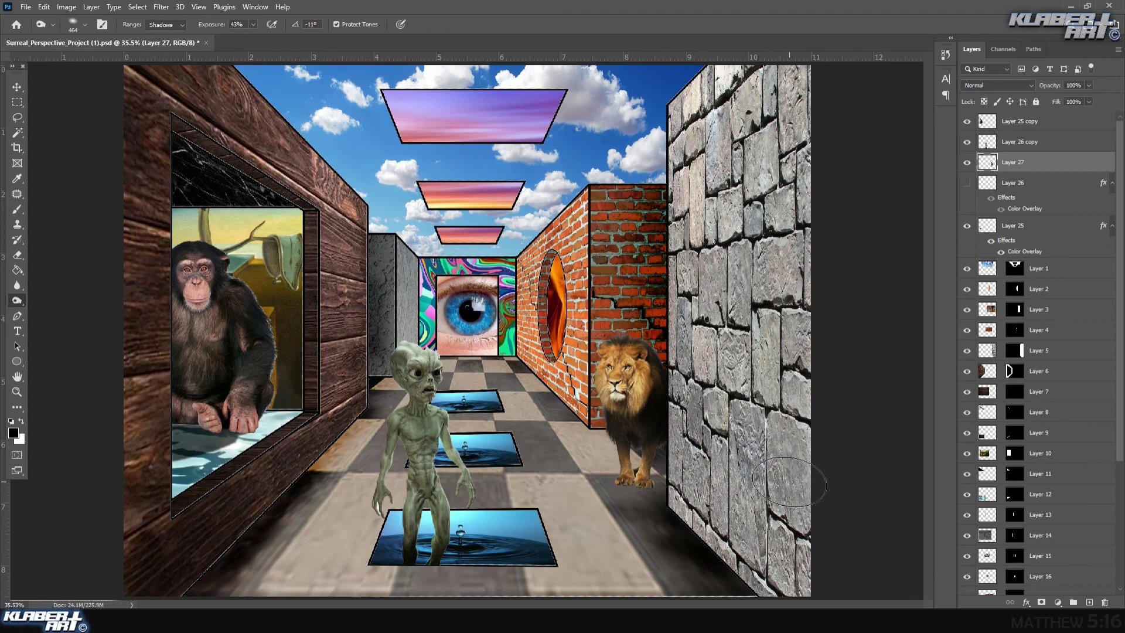
- Toggle Layer 14's visibility off and on to check which wall surface it covers, and look through the lower layers
click(968, 535)
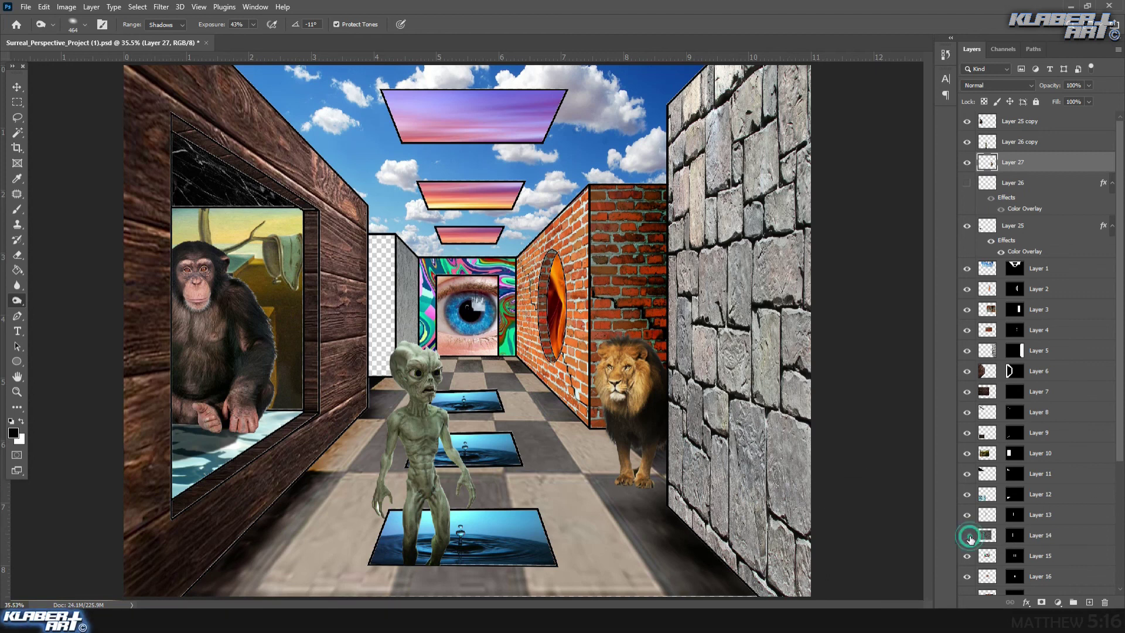
click(967, 536)
scroll(968, 478, down, 5)
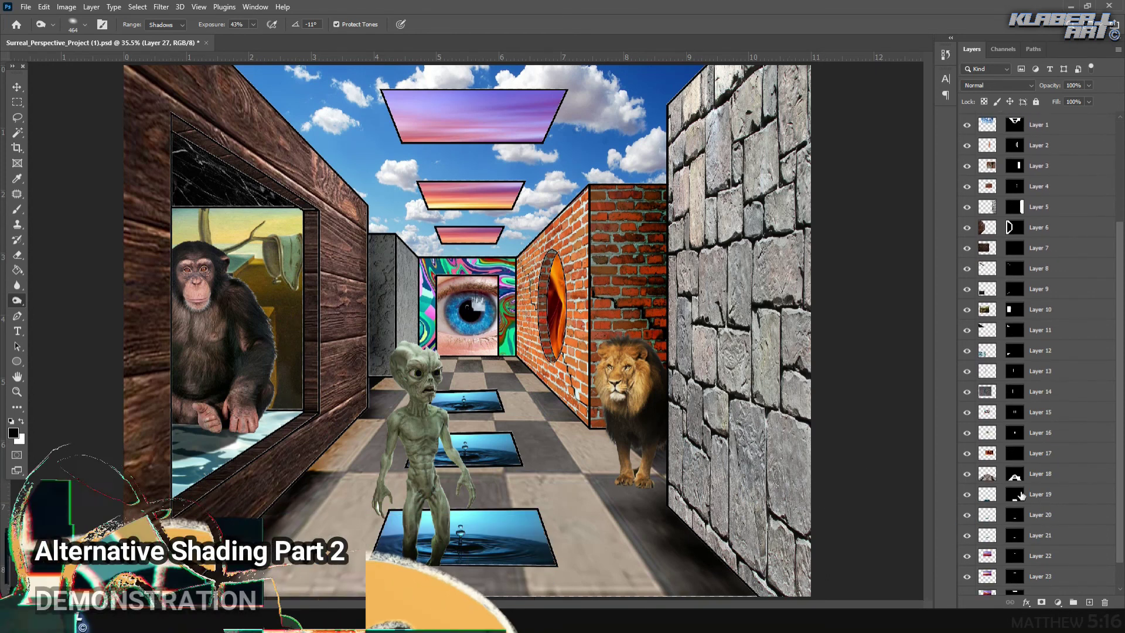
- Burn a shadow onto the floor beneath the lion's paws on Layer 18, using a flattened 464 px soft brush at 0° angle
click(967, 478)
click(968, 477)
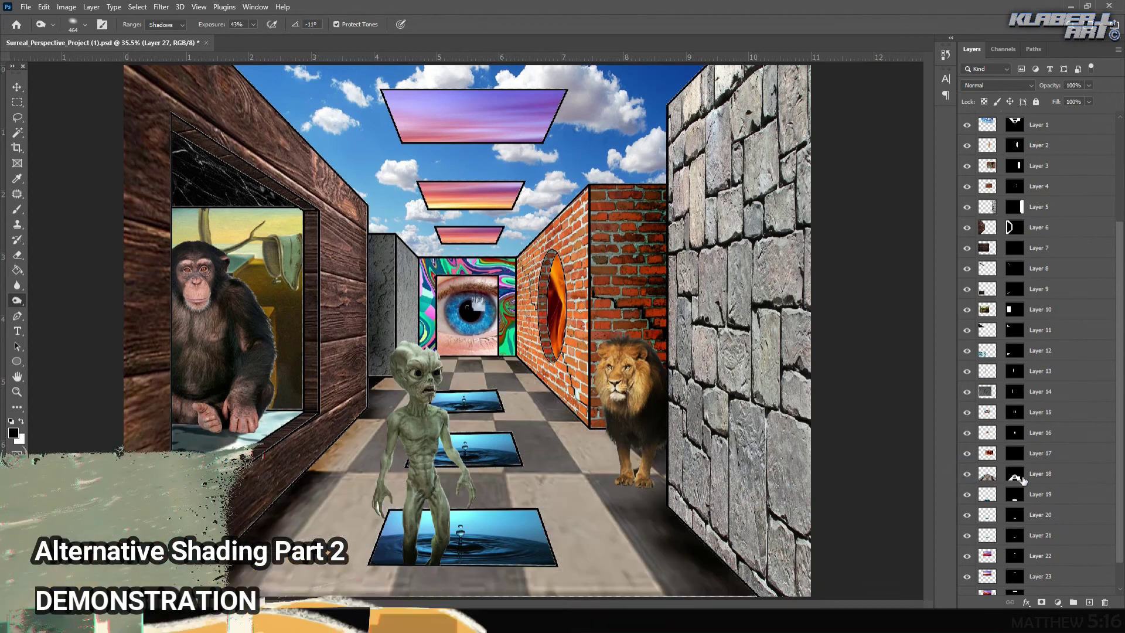
click(1070, 476)
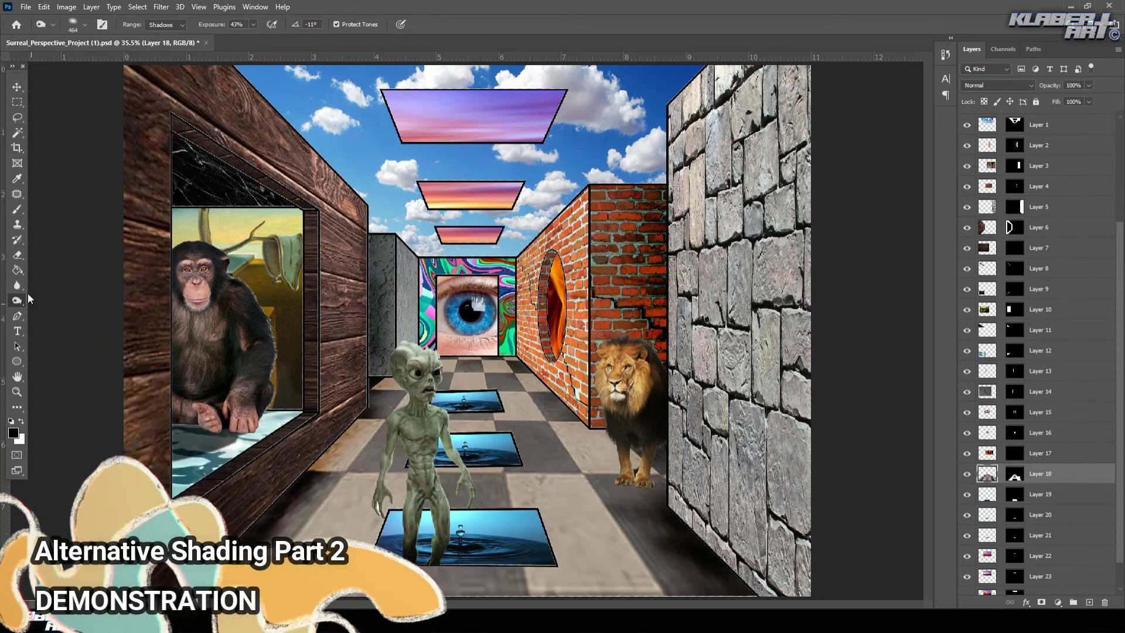
click(75, 28)
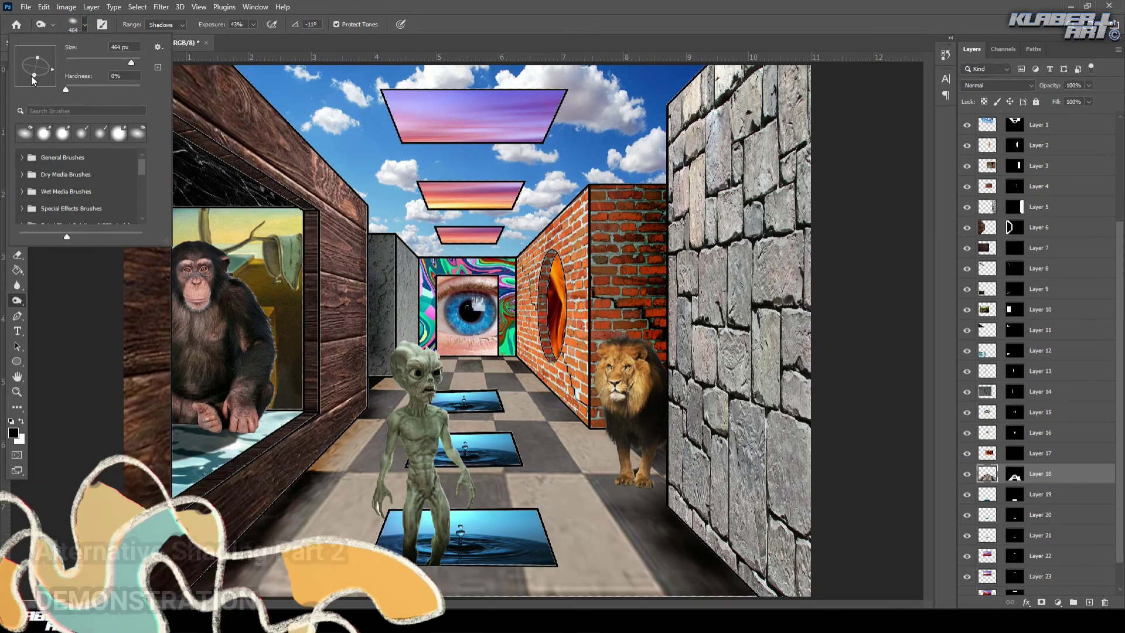
click(53, 70)
drag(35, 57, 36, 49)
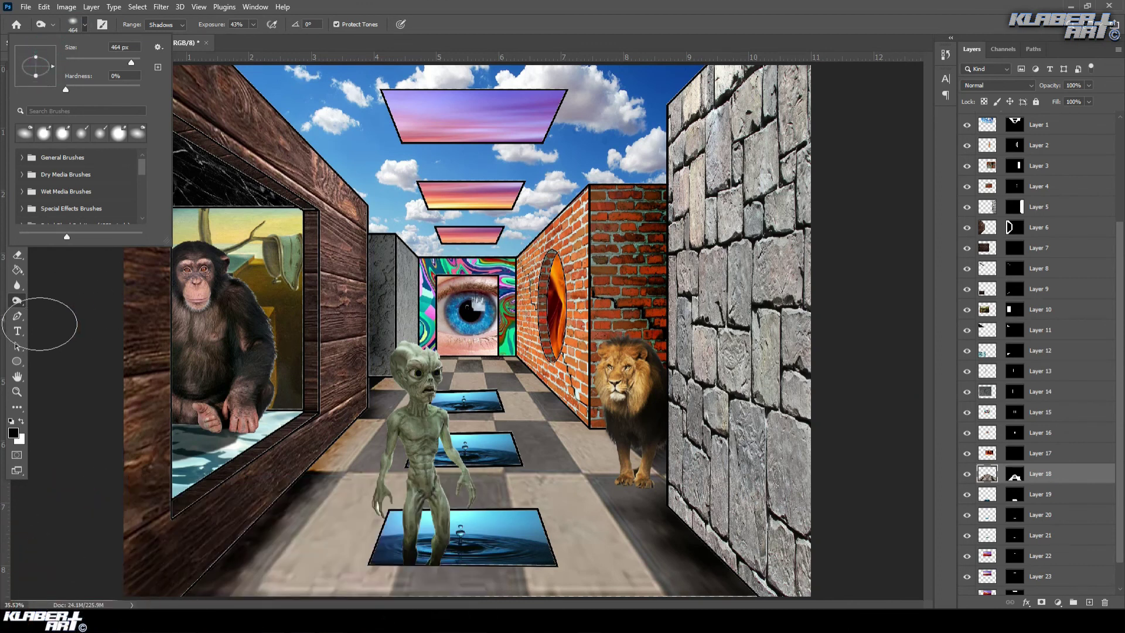
click(21, 304)
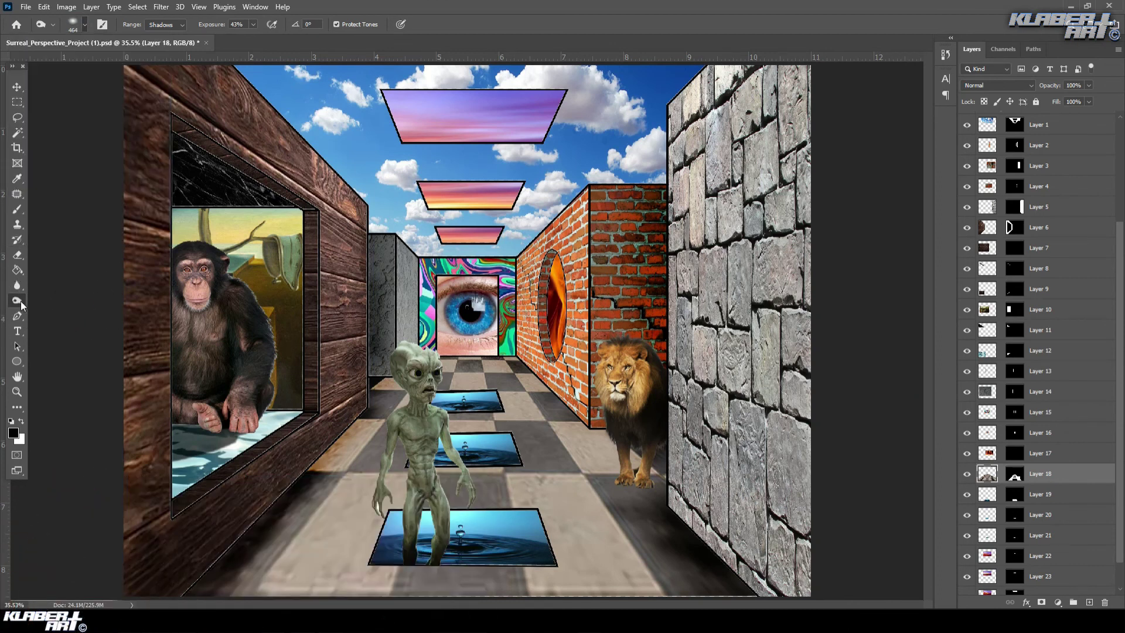
click(75, 26)
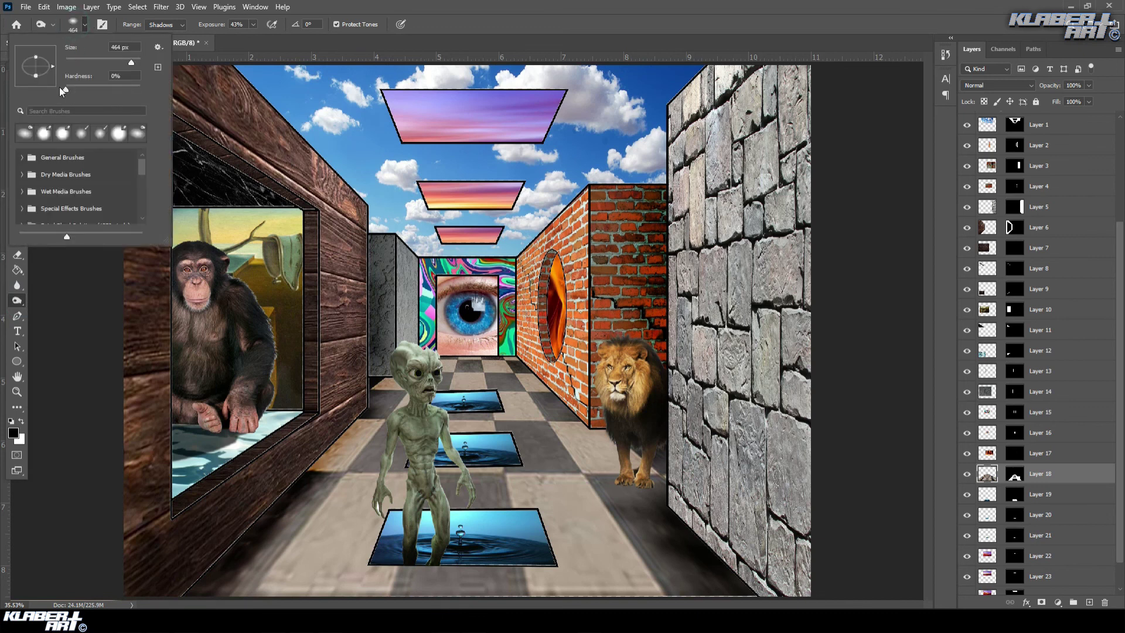
drag(66, 92, 36, 72)
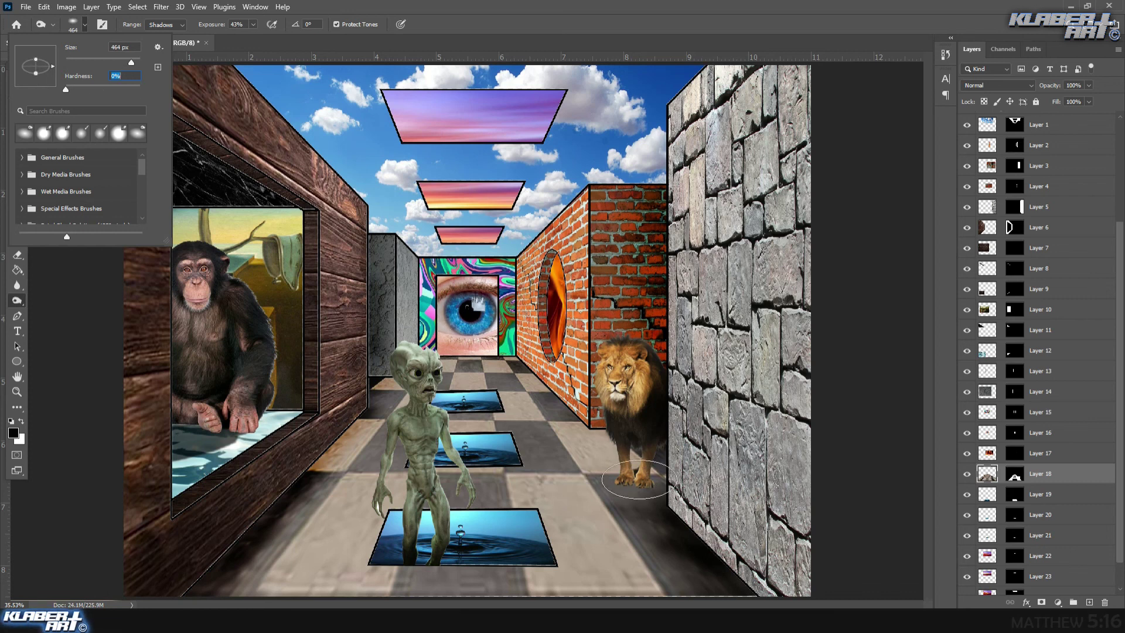
click(39, 78)
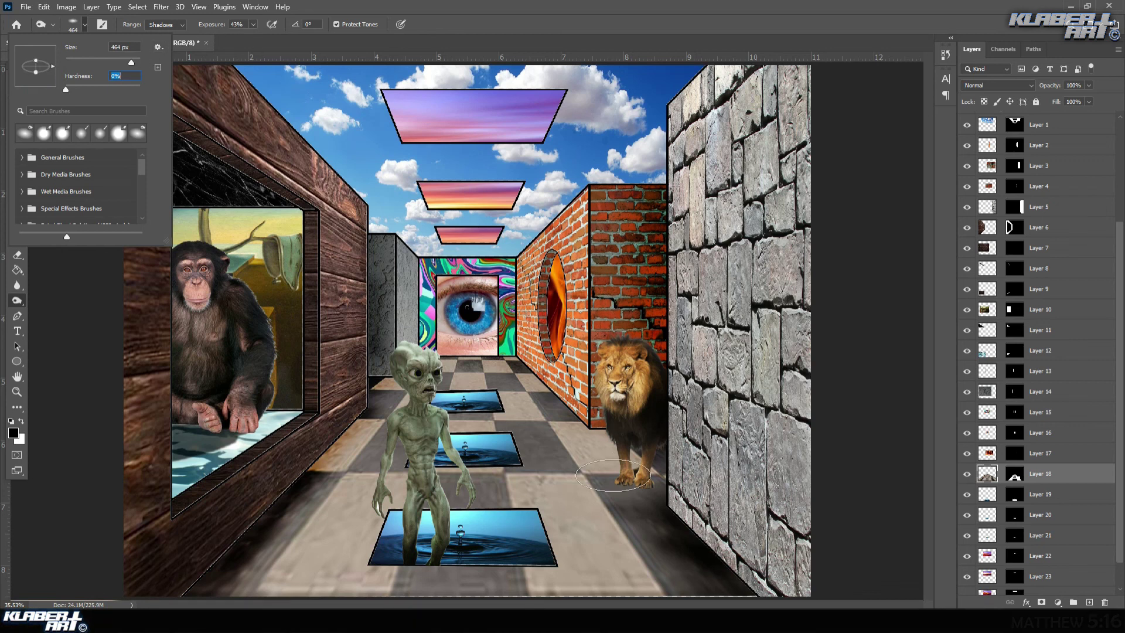
click(604, 478)
mouse_move(615, 472)
mouse_down()
mouse_move(661, 484)
mouse_move(610, 474)
mouse_move(653, 472)
mouse_move(646, 490)
mouse_up()
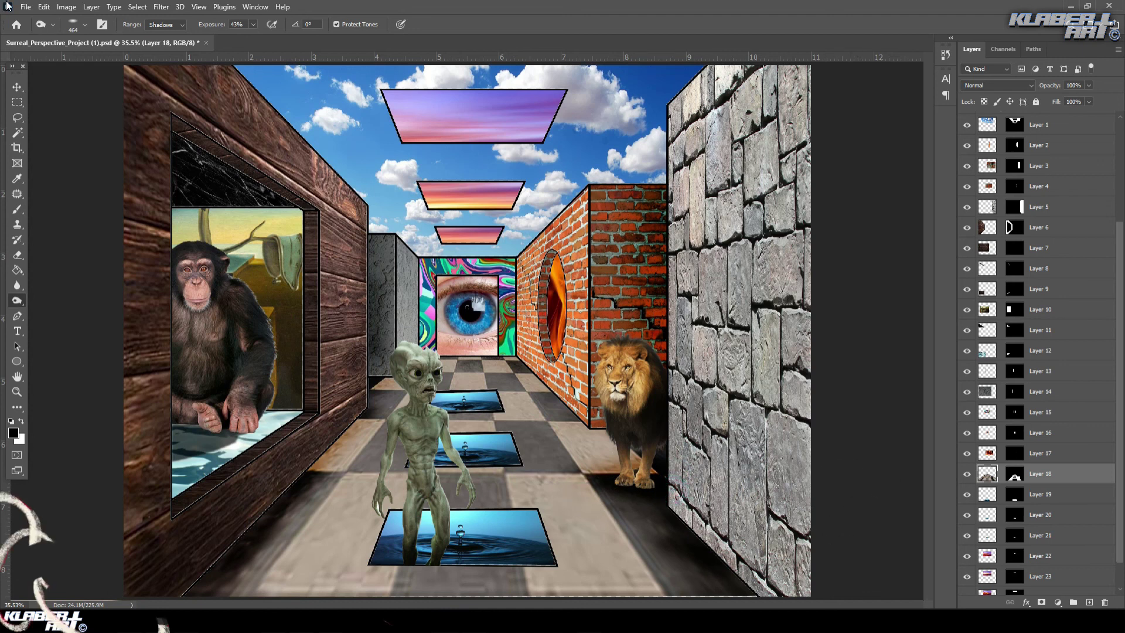
- Open SIGNATURE1.psd, copy its linked signature layers into the front of the composition's floor, and close the signature file
click(26, 6)
mouse_move(62, 75)
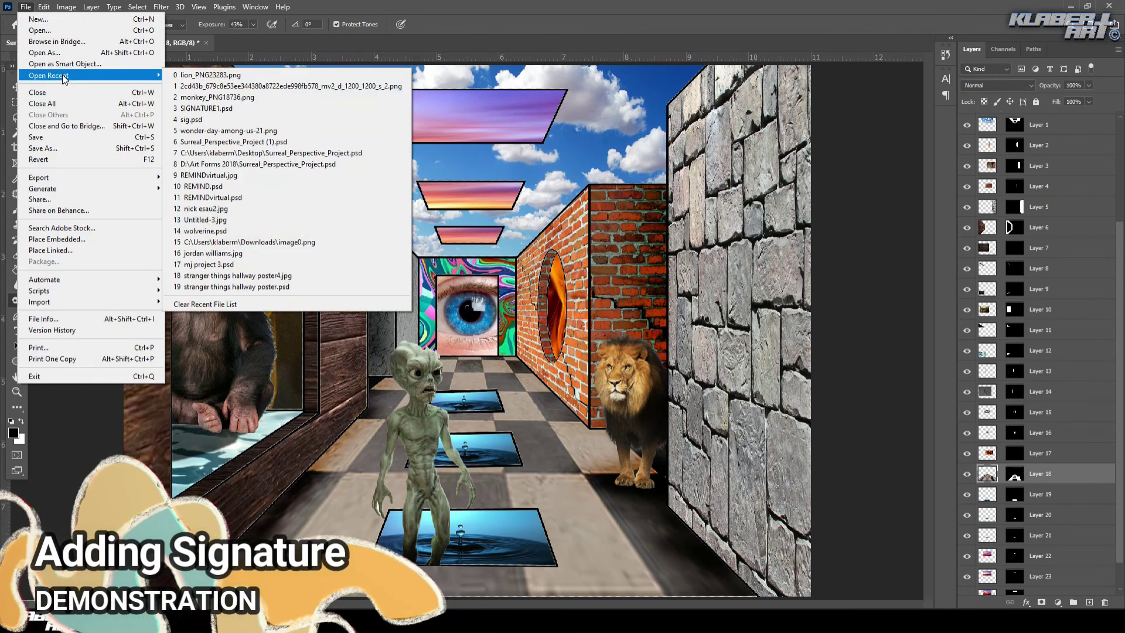
click(230, 109)
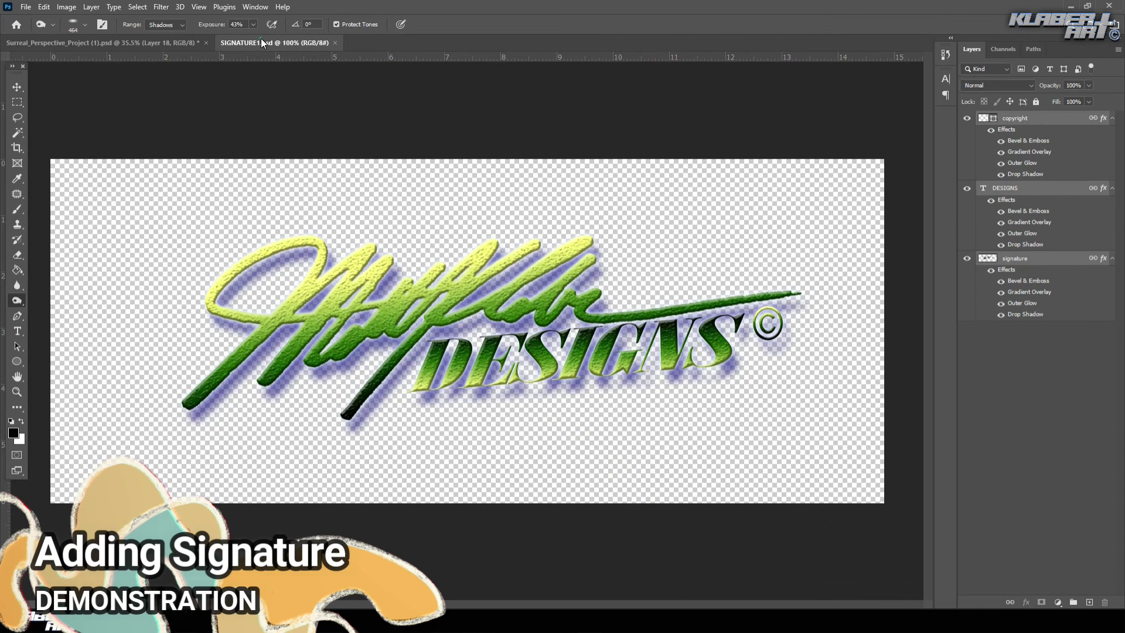
drag(262, 38, 255, 156)
click(16, 87)
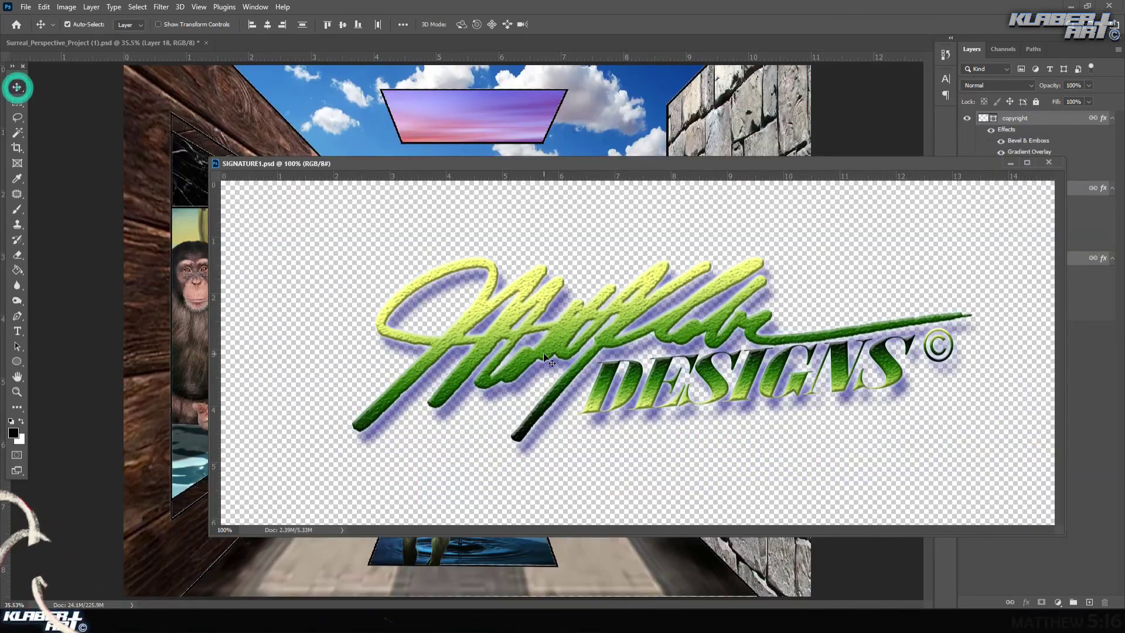
drag(564, 342, 643, 569)
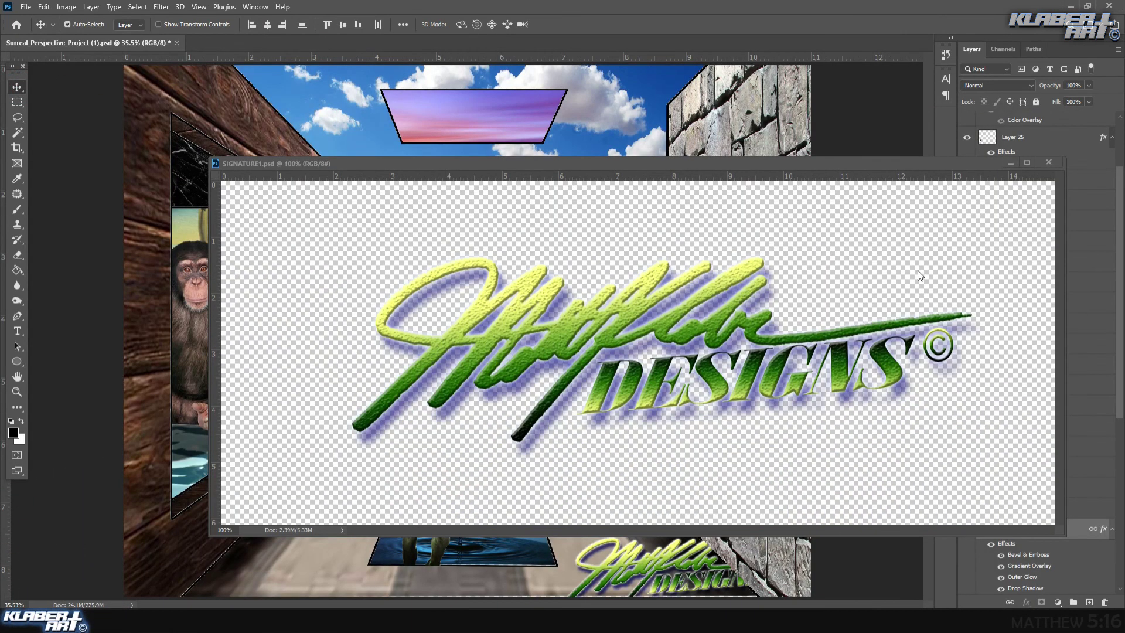
click(1047, 163)
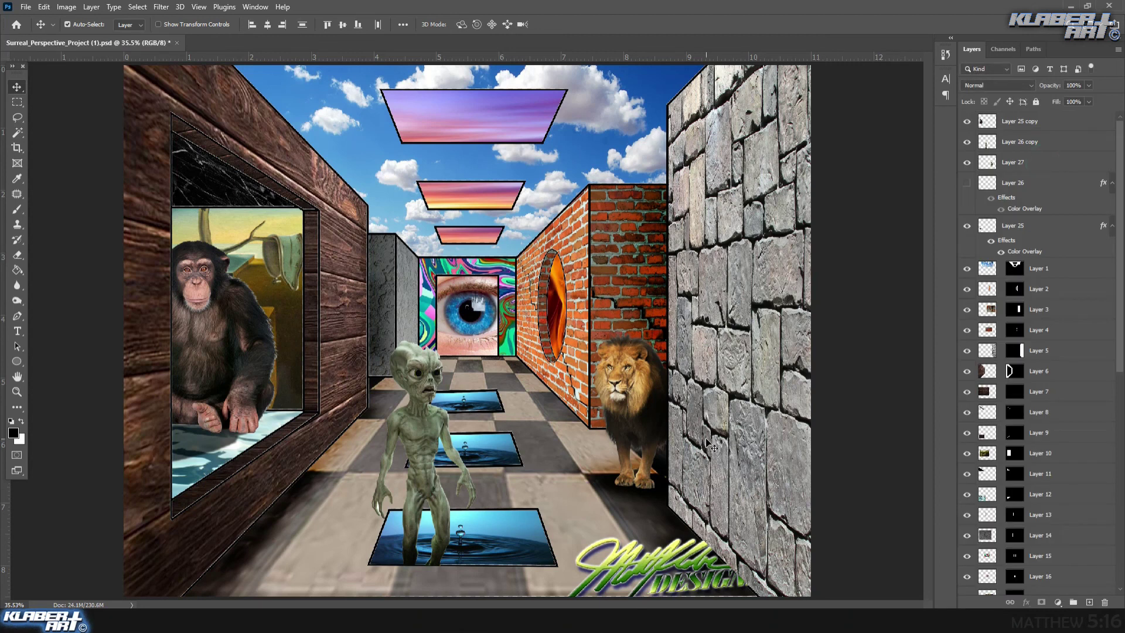
- Scale the signature artwork down and position it at the foot of the large stone wall
key(ctrl+t)
drag(567, 540, 653, 561)
mouse_move(726, 579)
mouse_down()
mouse_move(677, 561)
mouse_move(722, 568)
mouse_up()
key(Return)
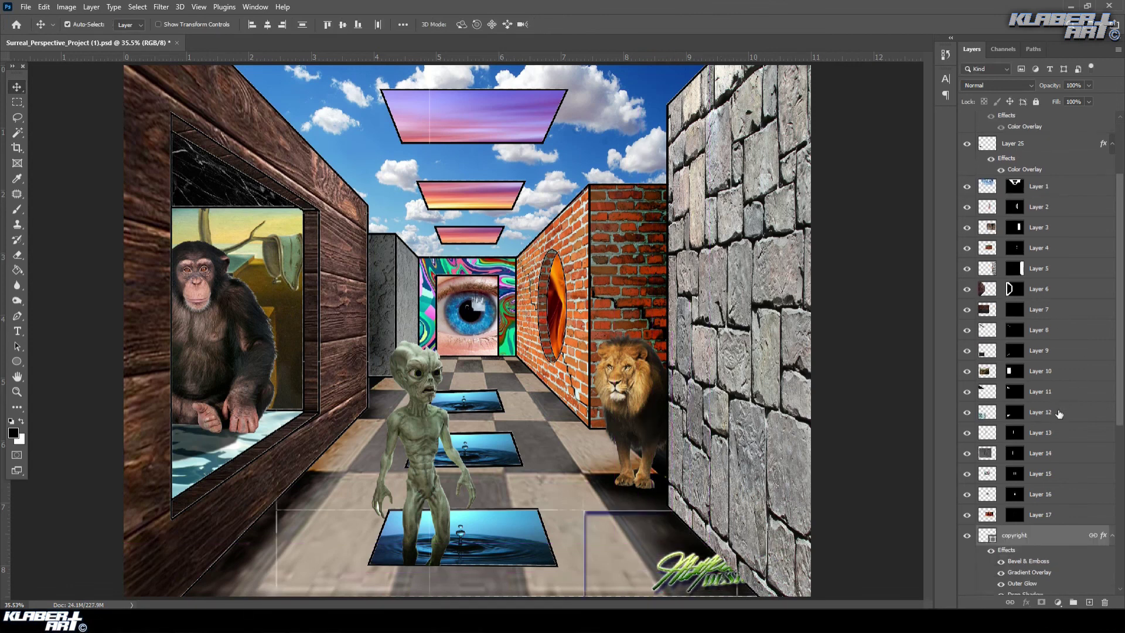
- Bring the copyright, DESIGNS and signature layers to the top of the layer stack
scroll(1073, 392, down, 3)
drag(1057, 515, 1057, 250)
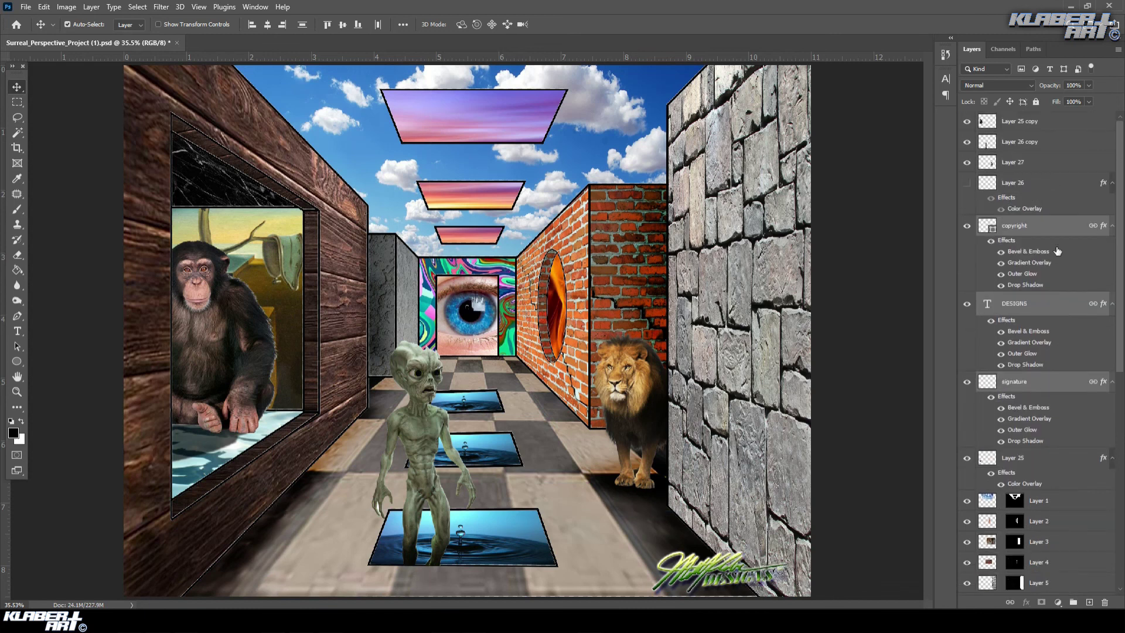
key(ctrl+bracketright)
key(ctrl+bracketright)
key(ctrl+bracketright)
key(ctrl+bracketright)
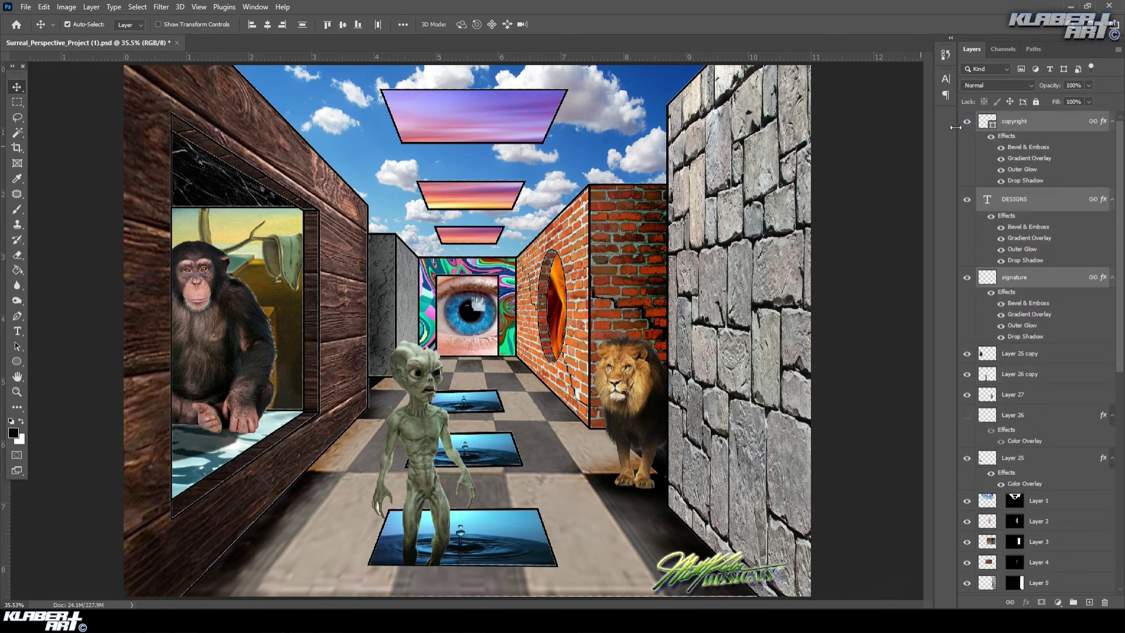
- Hide the copyright, DESIGNS and signature layers
click(967, 121)
click(967, 199)
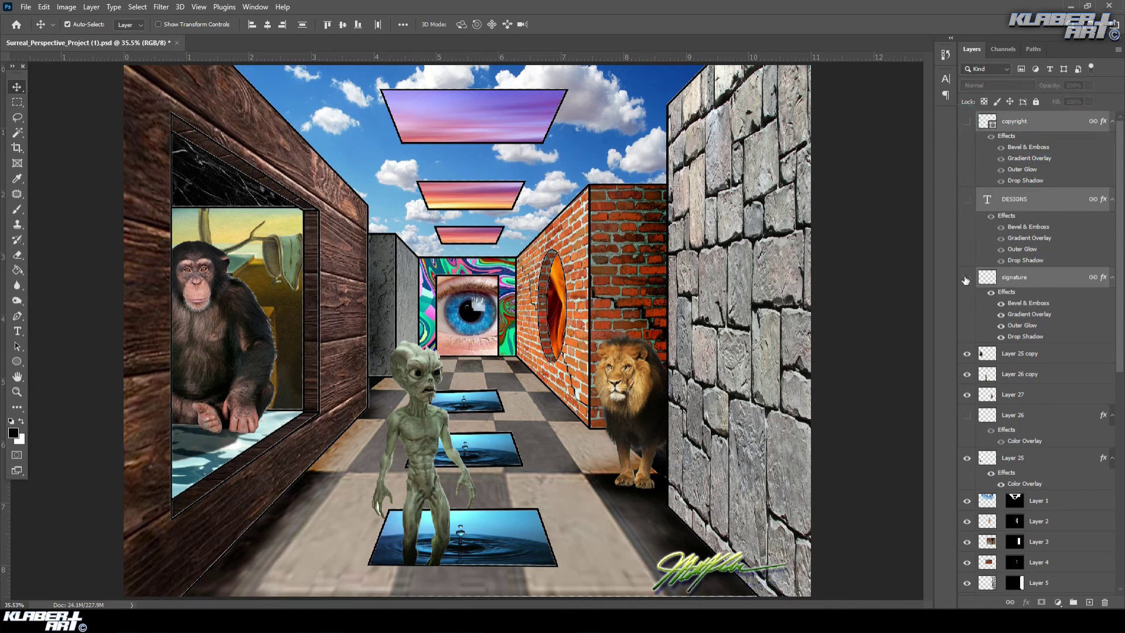
click(967, 277)
- Add the artist's signature as white Onyx text at 9.6 pt on the floor near the stone wall
click(17, 332)
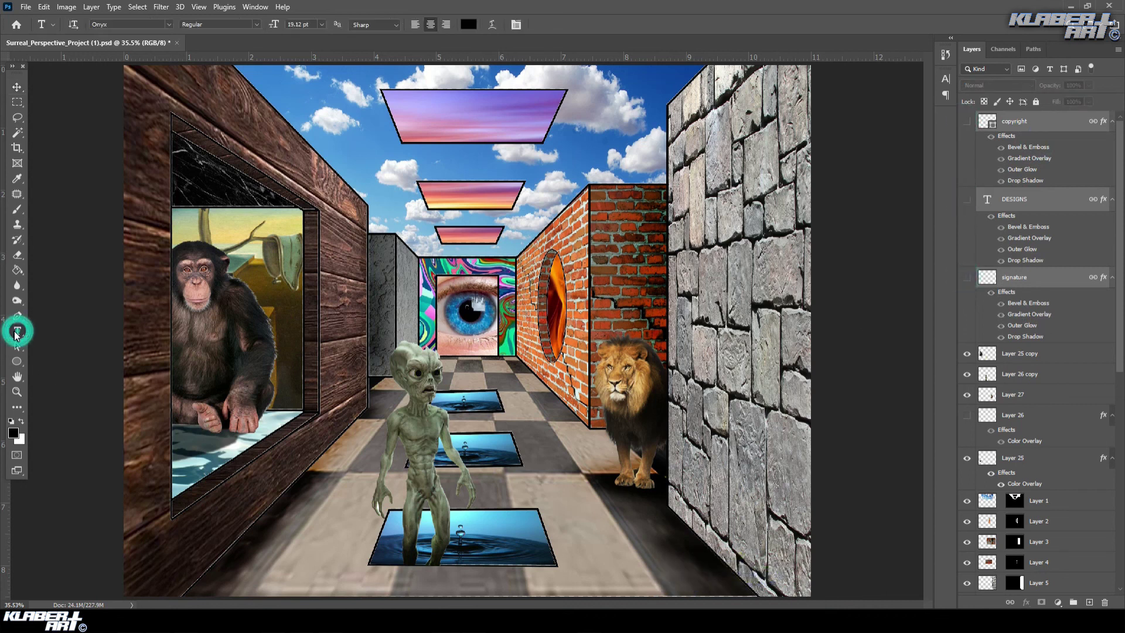
click(469, 26)
click(740, 396)
key(Return)
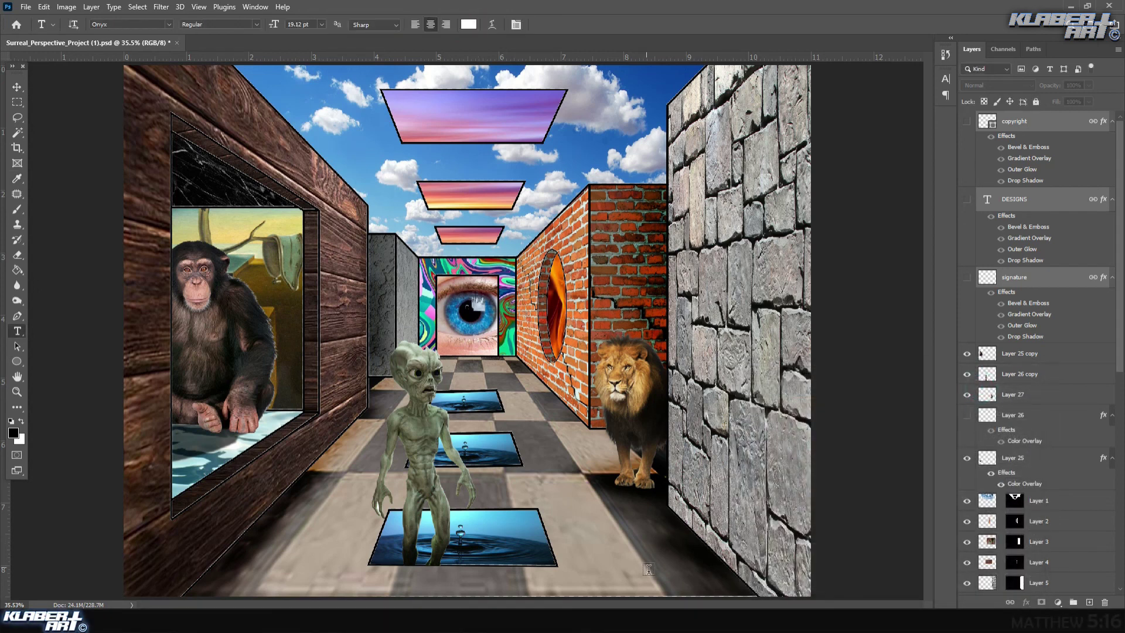
click(650, 573)
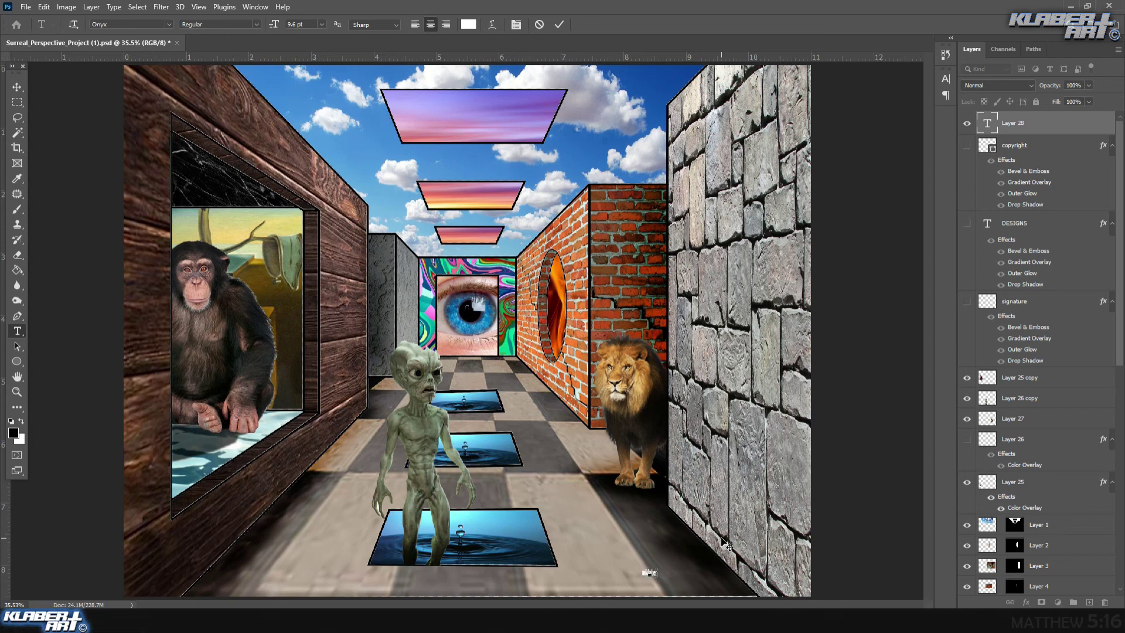
- Enlarge the signature text to about 517% and move it over the bottom of the large stone wall
click(43, 7)
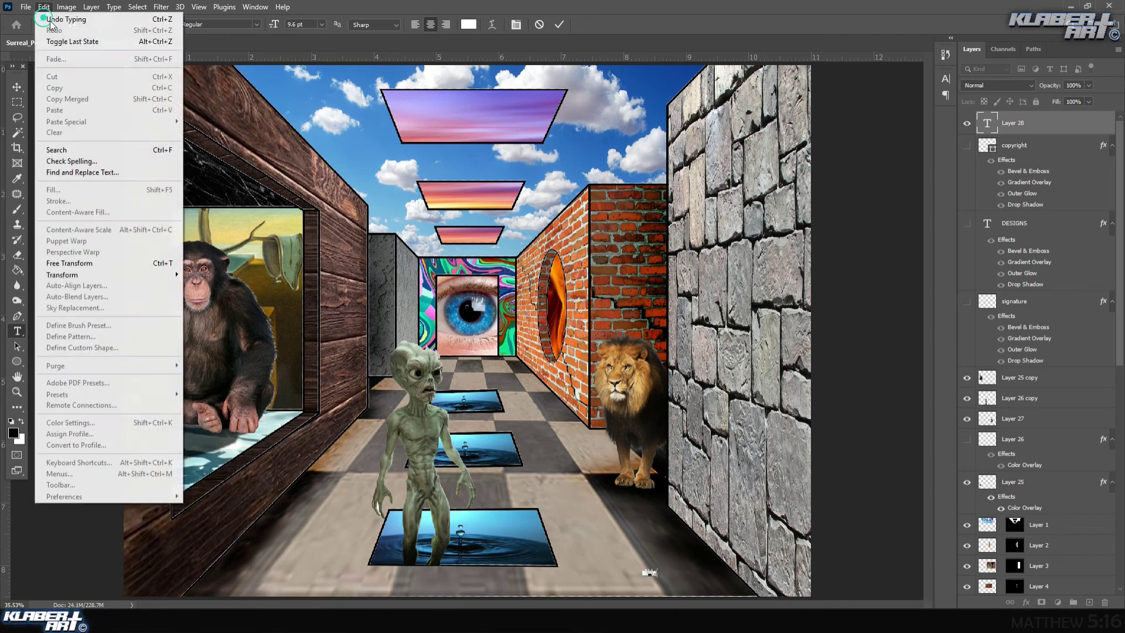
click(100, 264)
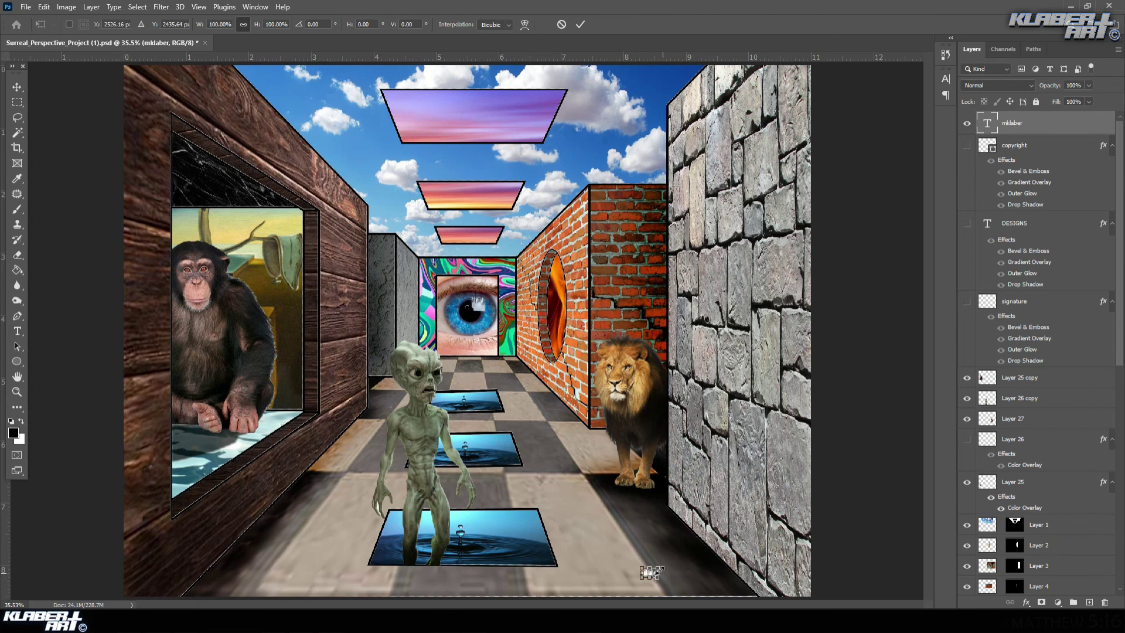
drag(658, 566, 768, 575)
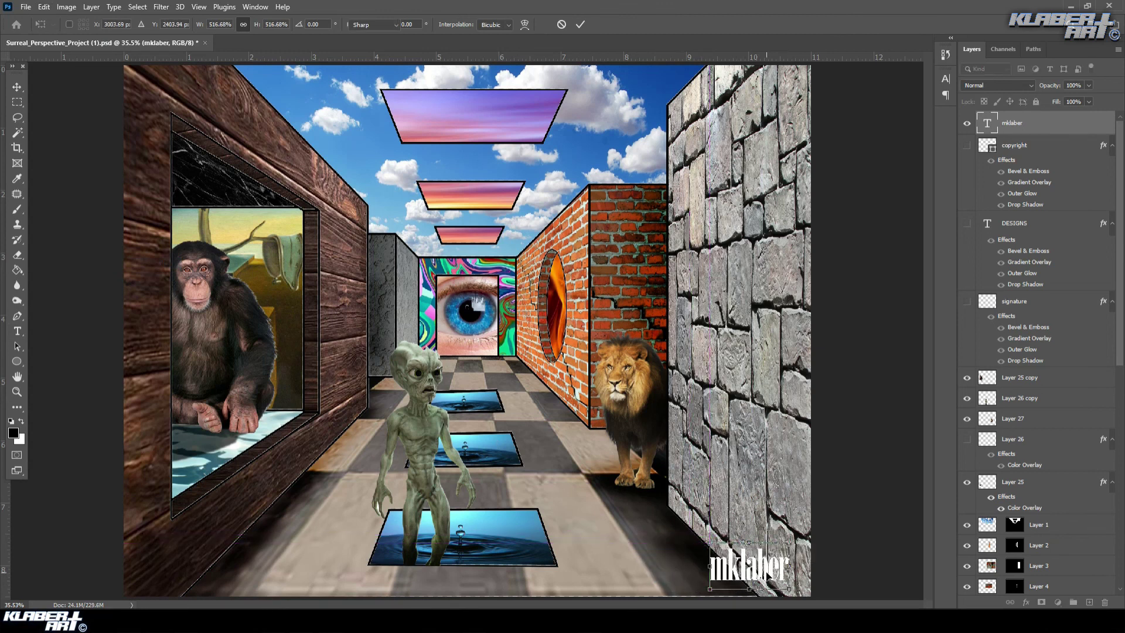
key(Return)
- Apply a drop shadow, a reversed black-and-red gradient overlay and a stroke to the signature text layer
right_click(1059, 122)
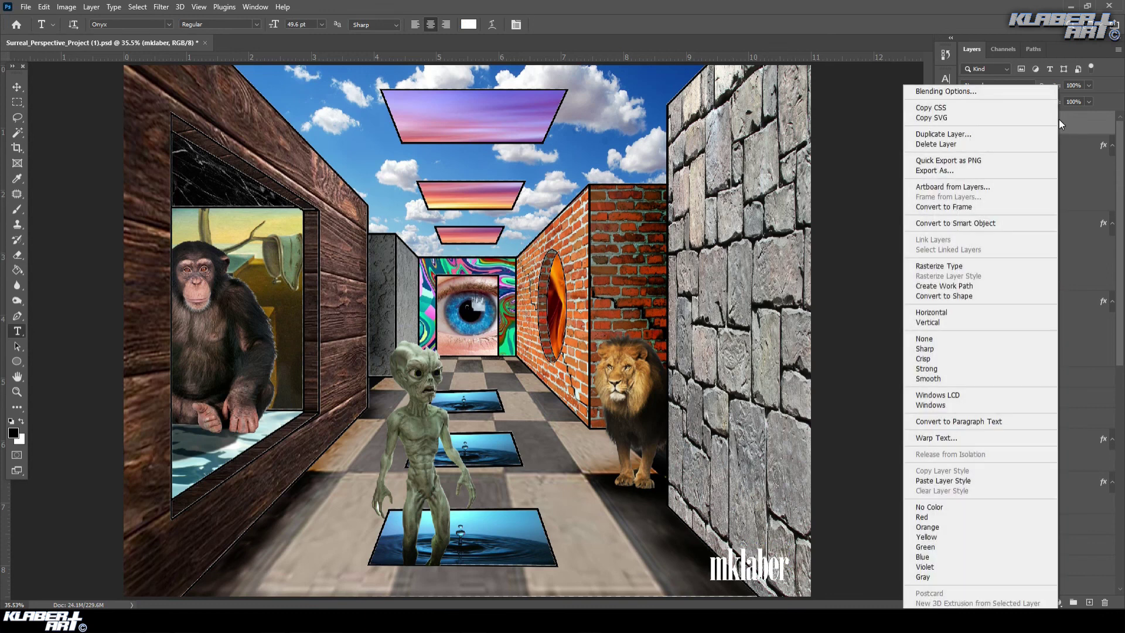
click(981, 91)
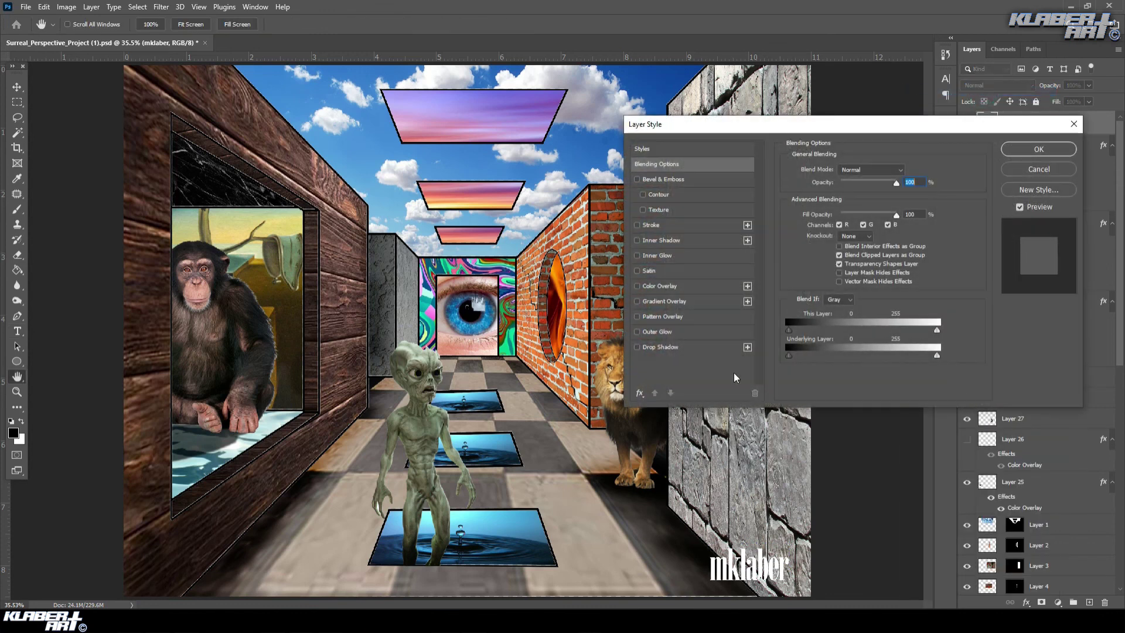
click(653, 347)
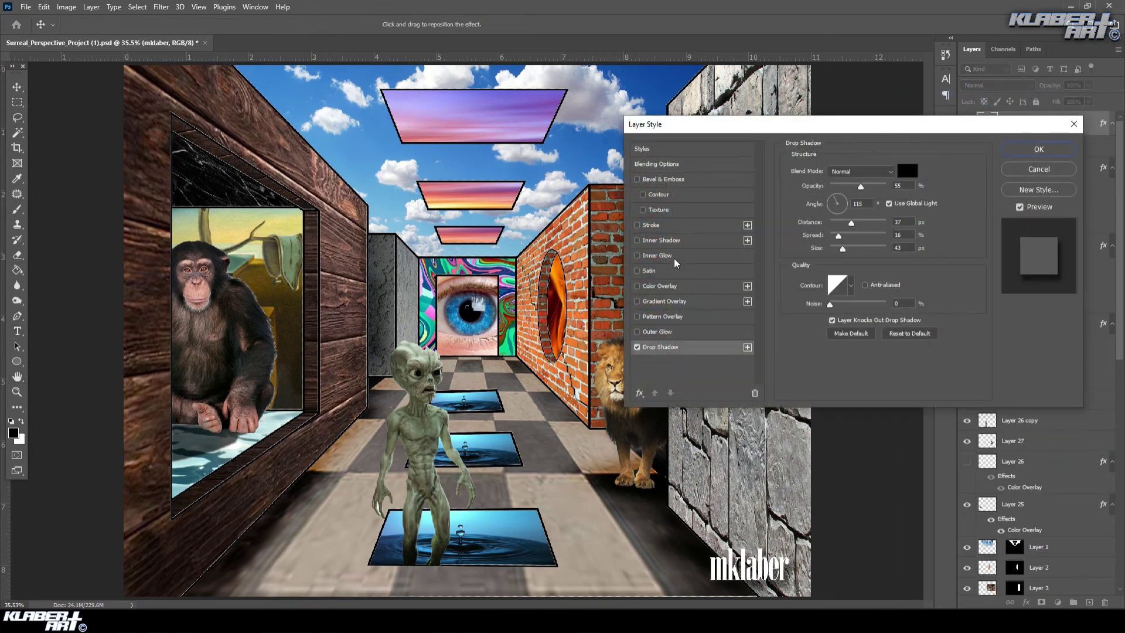
click(701, 301)
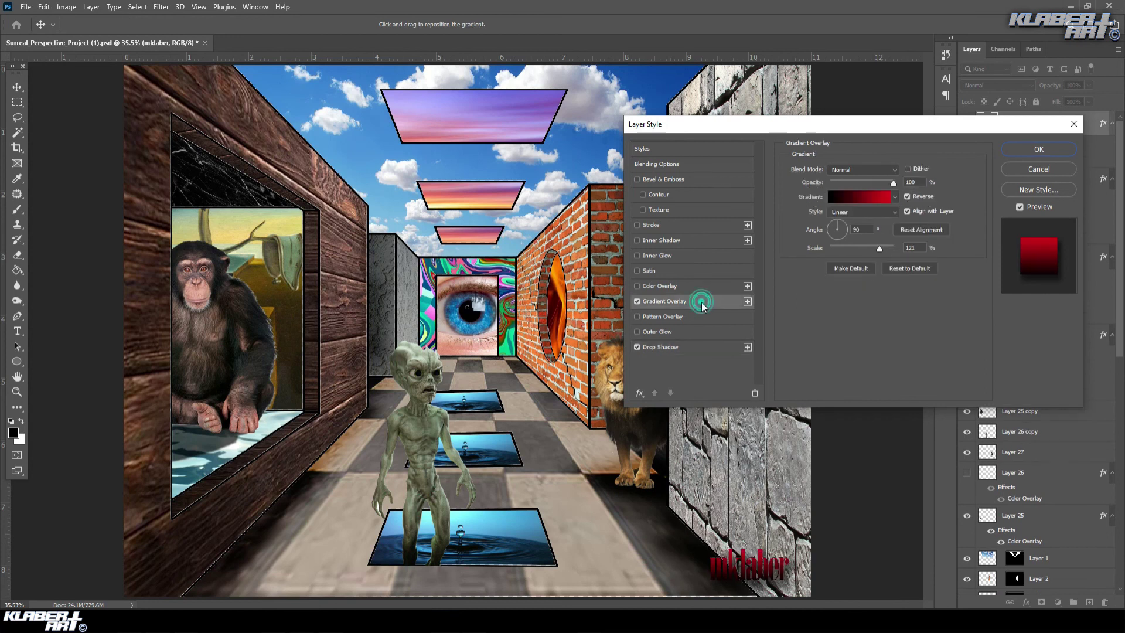
click(667, 229)
click(1039, 149)
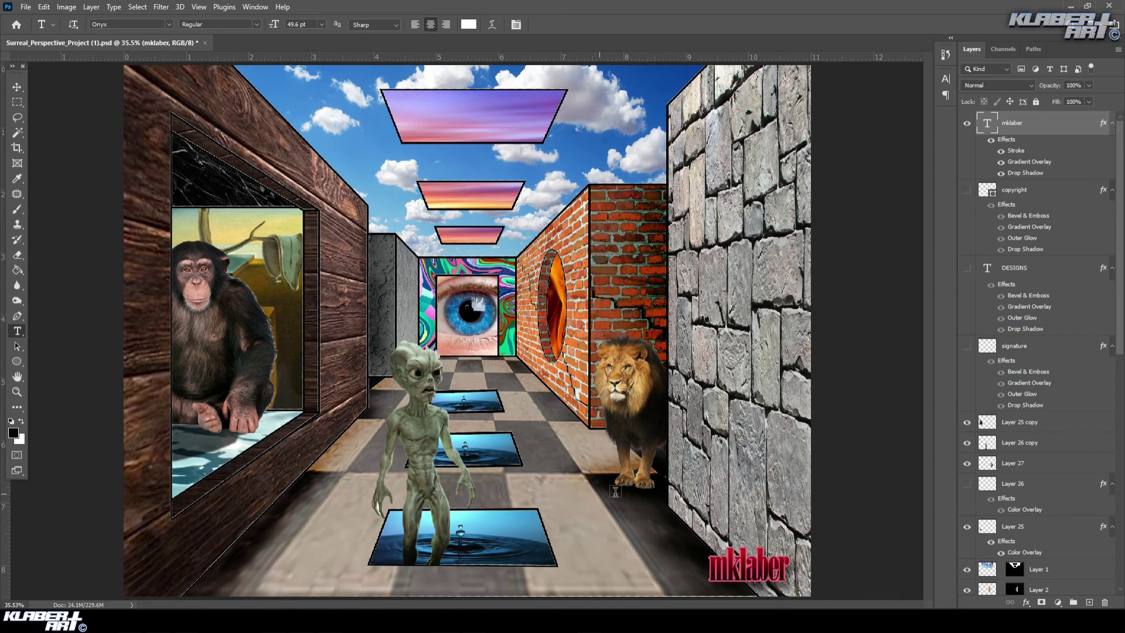
- Save a JPEG copy as "surreal YOUR NAME2" in the Downloads folder, with quality 12 and Progressive format
click(25, 7)
click(326, 233)
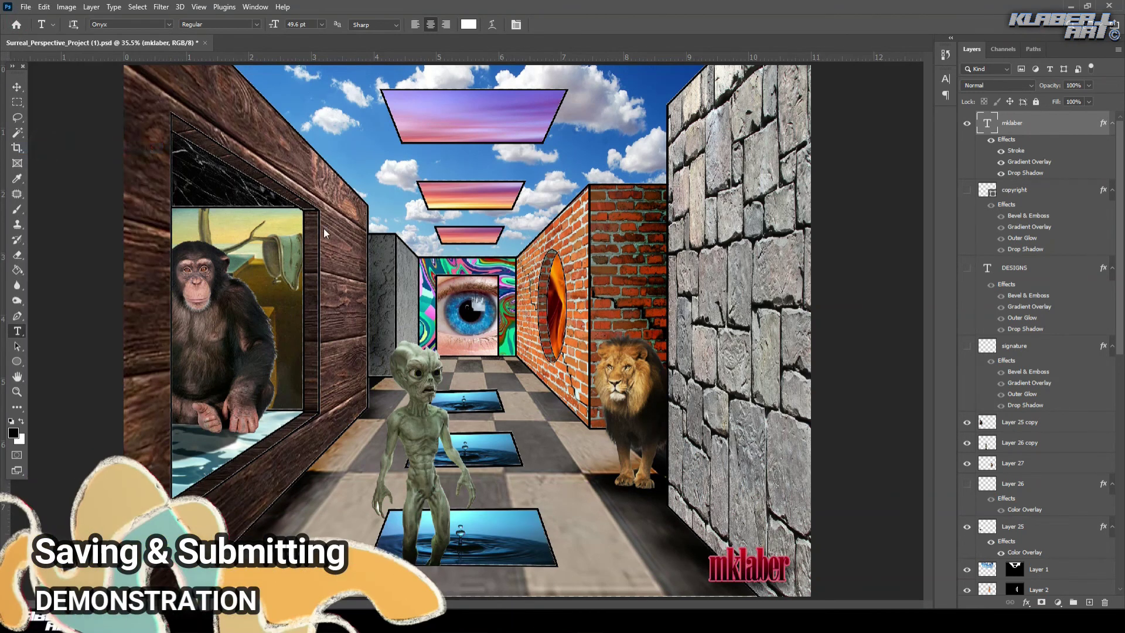
click(244, 269)
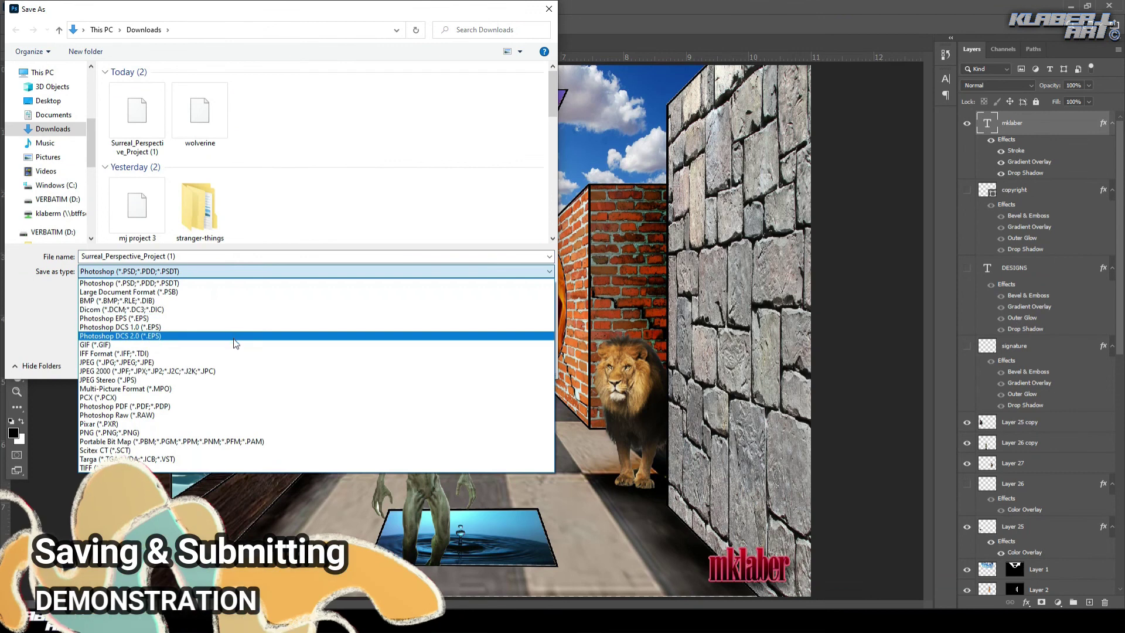
click(235, 362)
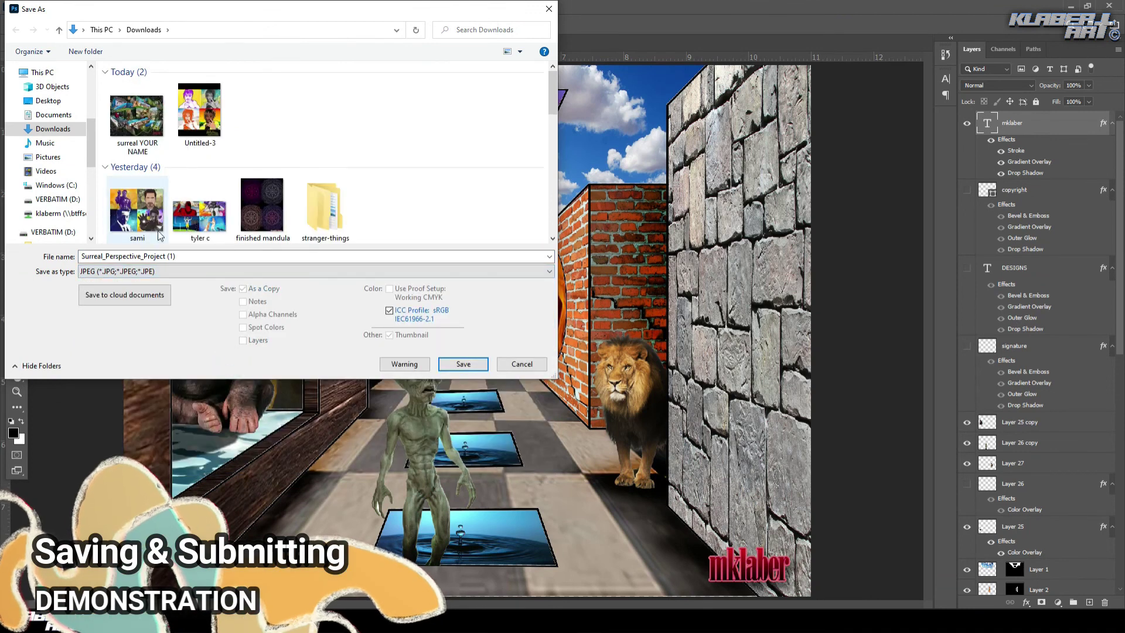
click(125, 136)
click(149, 256)
click(150, 257)
text(2)
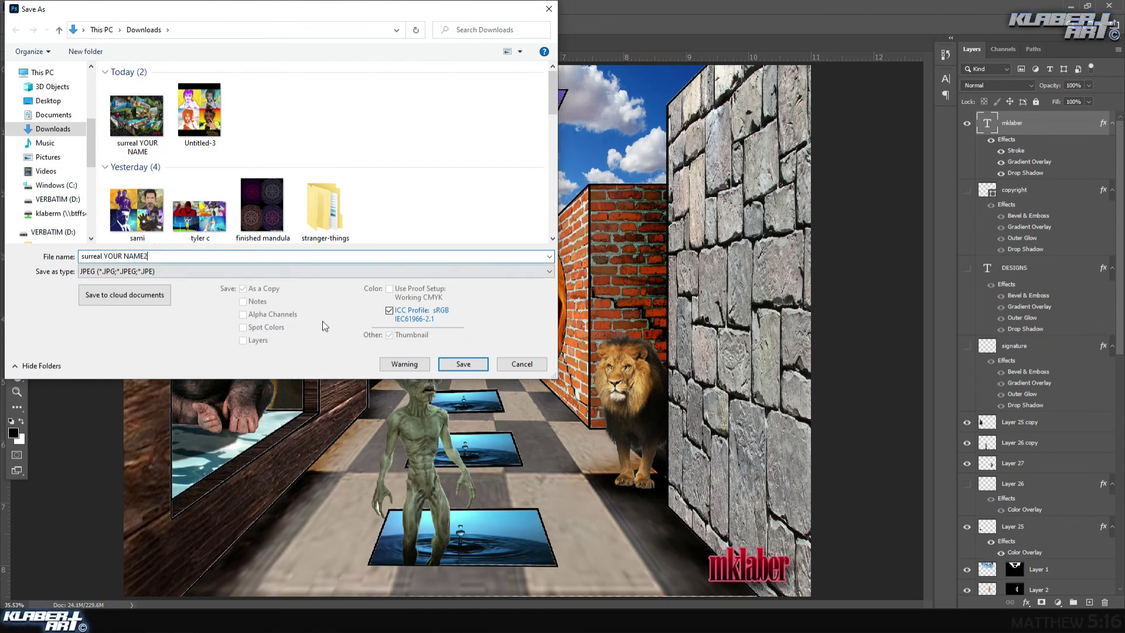
click(446, 364)
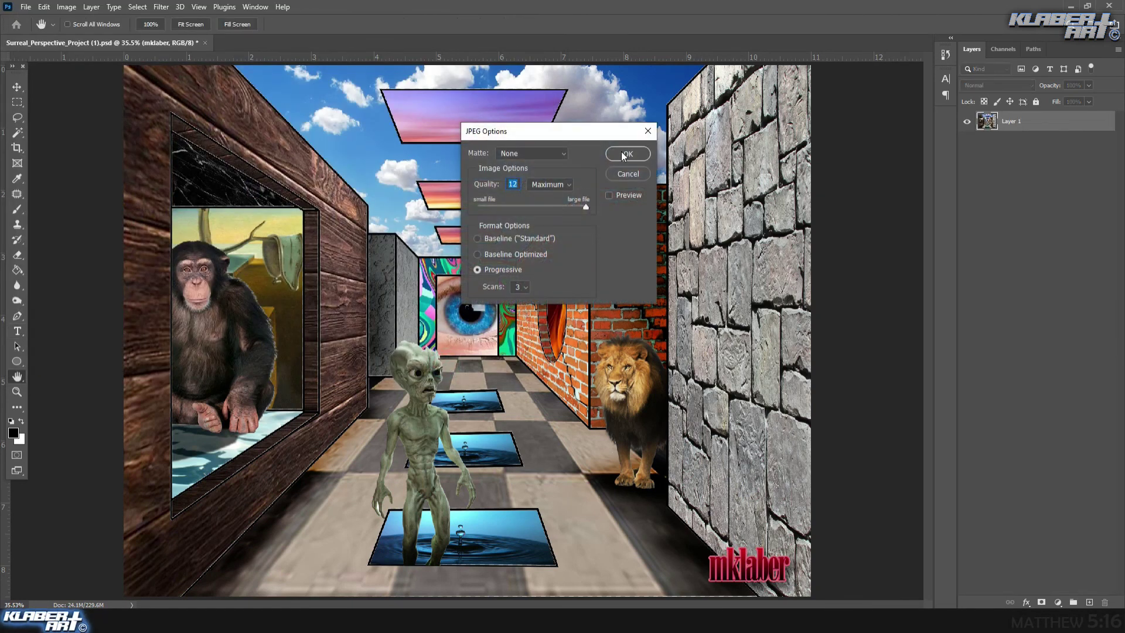
click(626, 154)
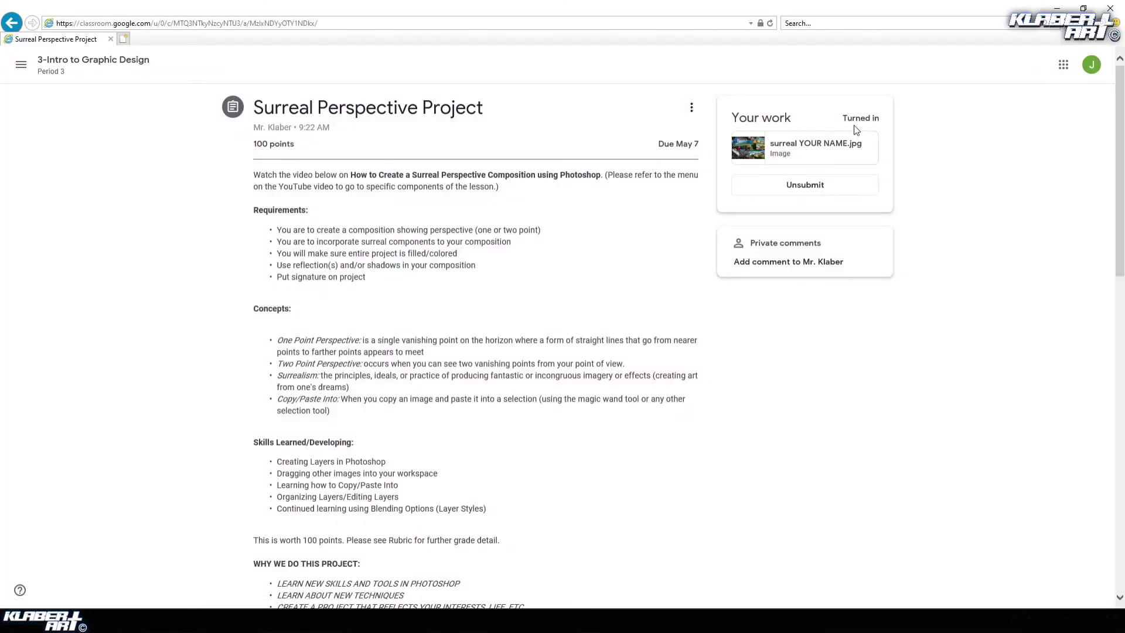
- Unsubmit the Surreal Perspective Project assignment in Google Classroom and attach the image "surreal YOUR NAME2" from the Downloads folder
click(799, 188)
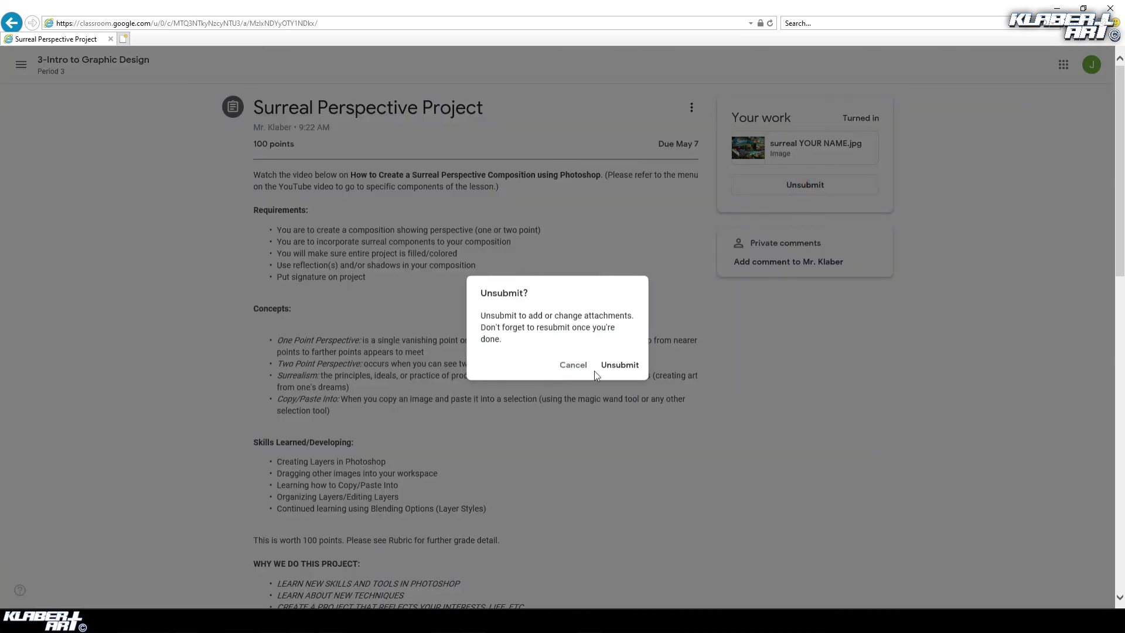
click(609, 369)
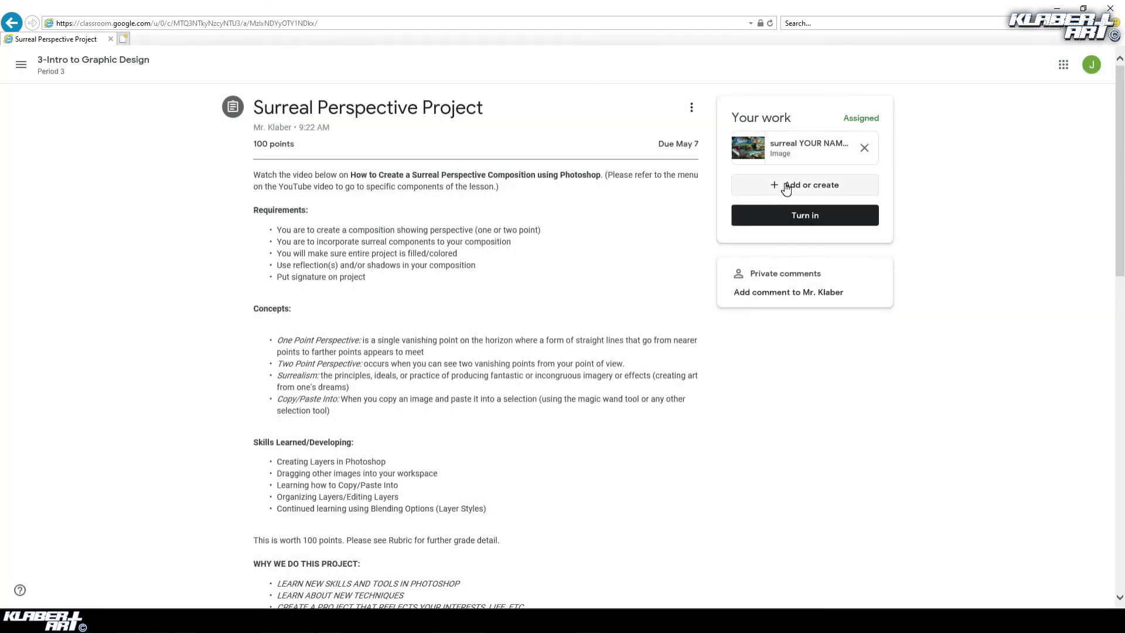
click(786, 189)
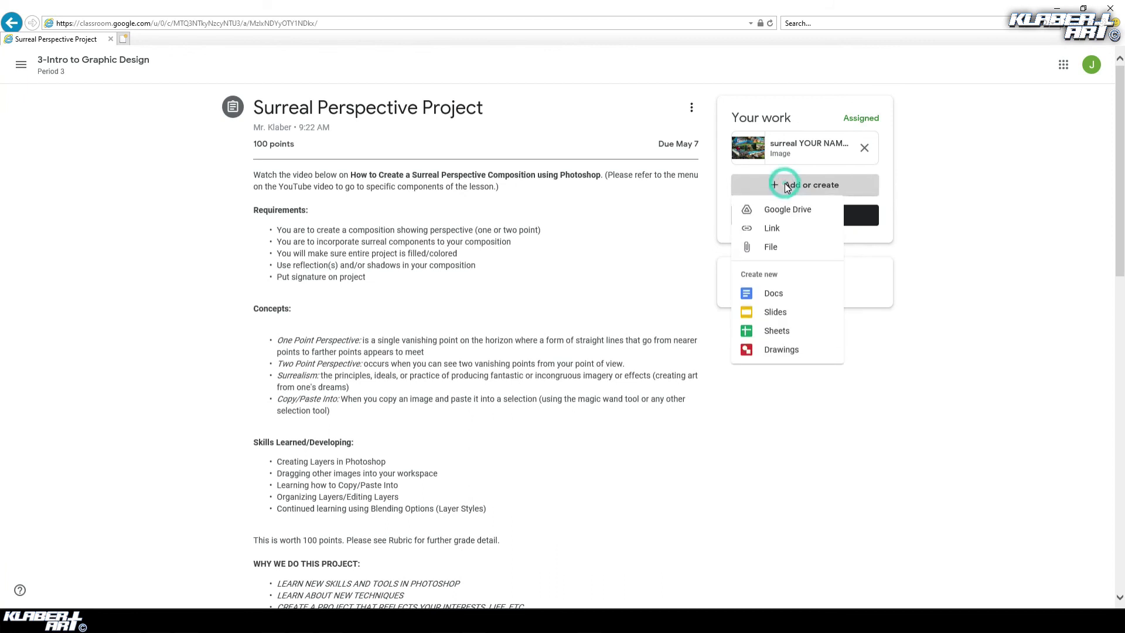
click(771, 247)
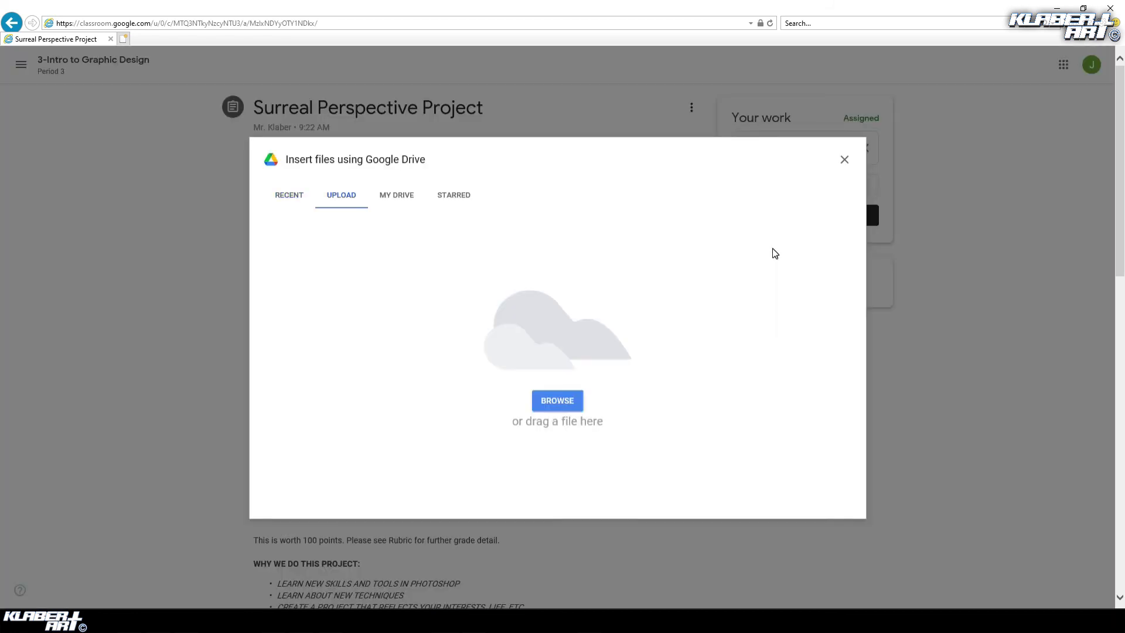
click(579, 397)
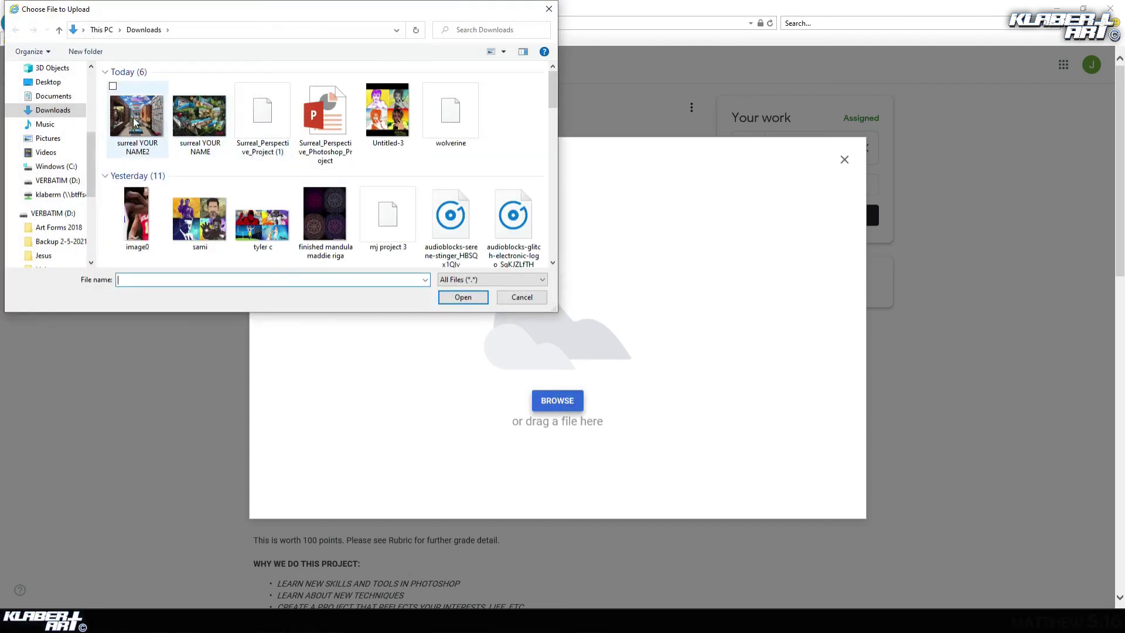
click(137, 121)
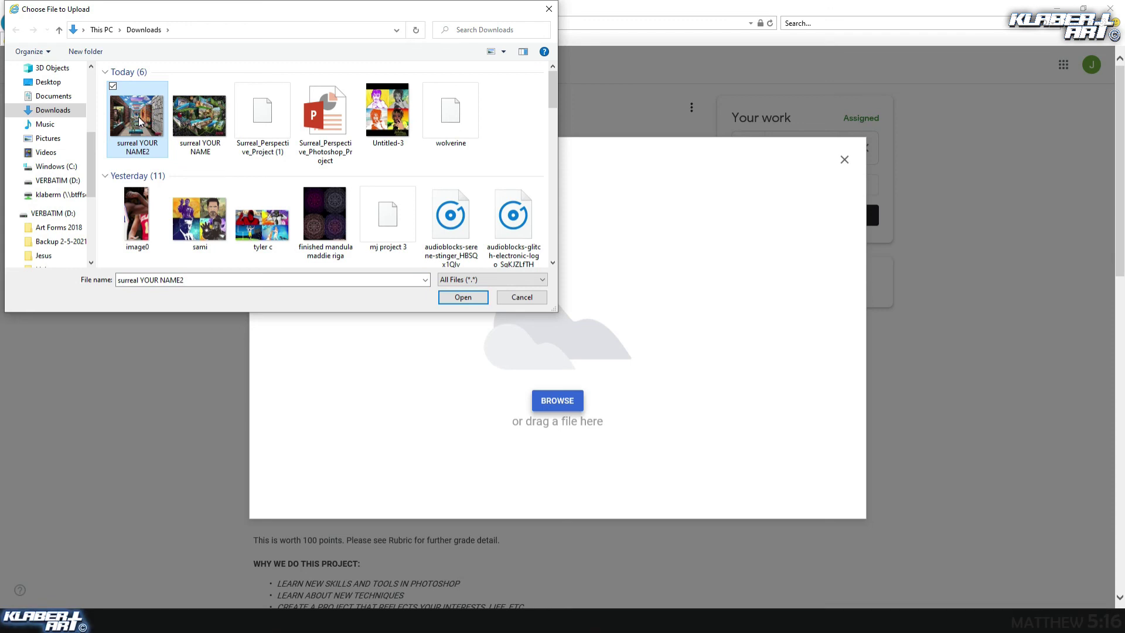
click(464, 297)
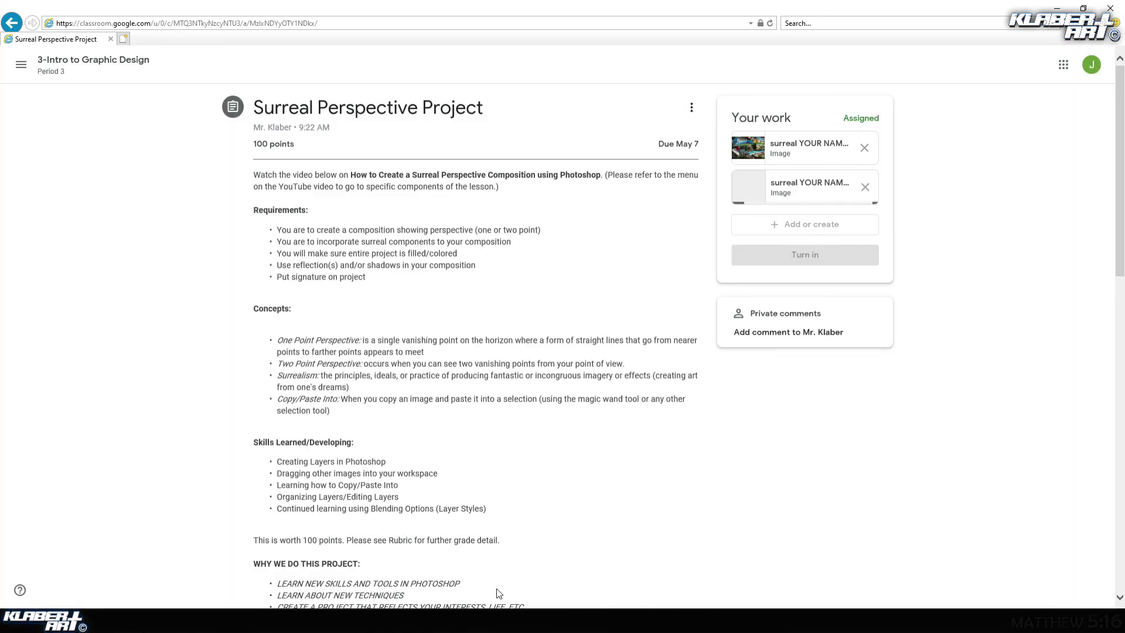
mouse_move(473, 620)
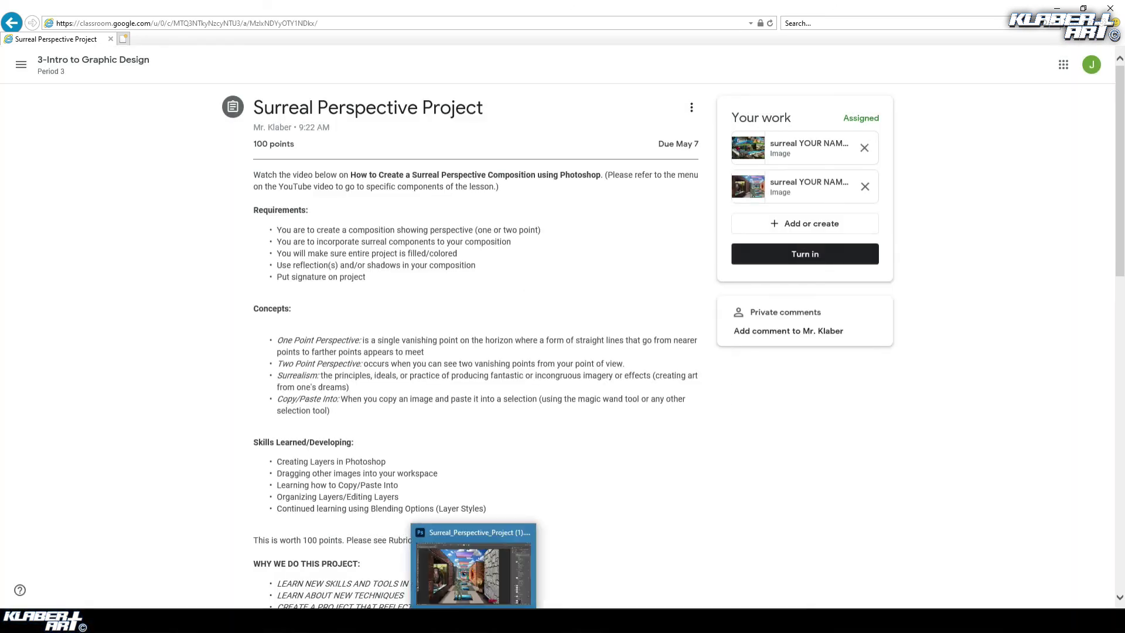